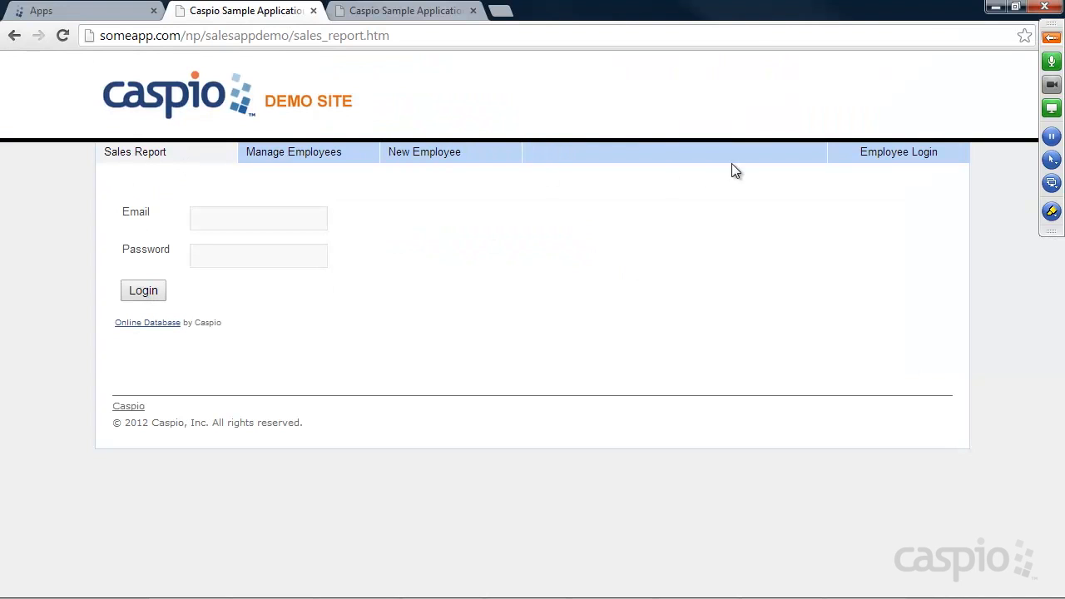
Step: Log in to the demo site with the manager's email and password
click(224, 218)
key(Tab)
text(***)
key(Return)
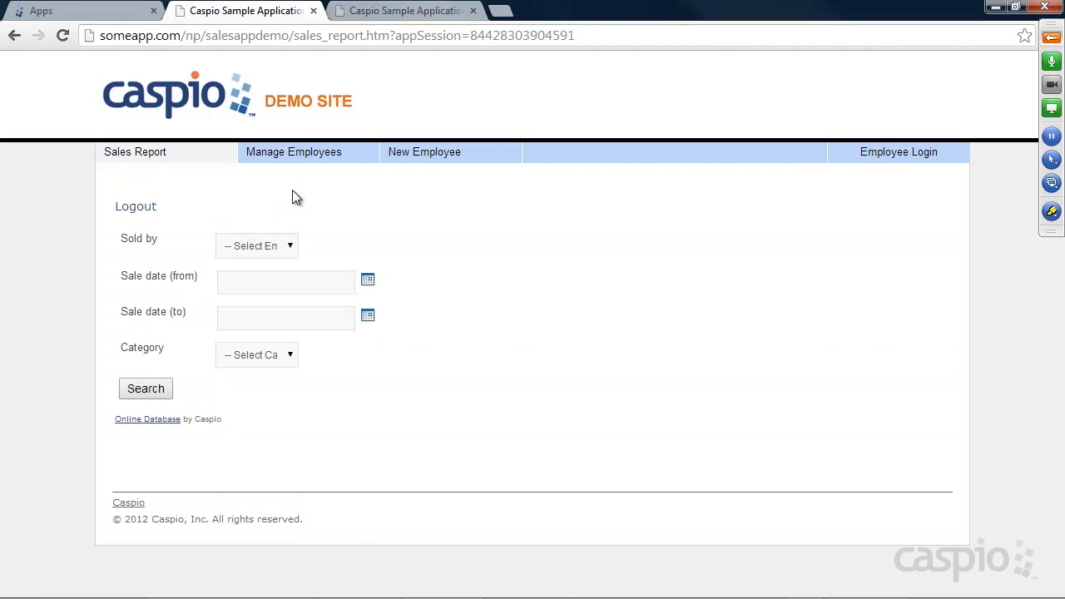
Step: Glance at the Sold by salesperson list, then go to the New Employee form
click(250, 248)
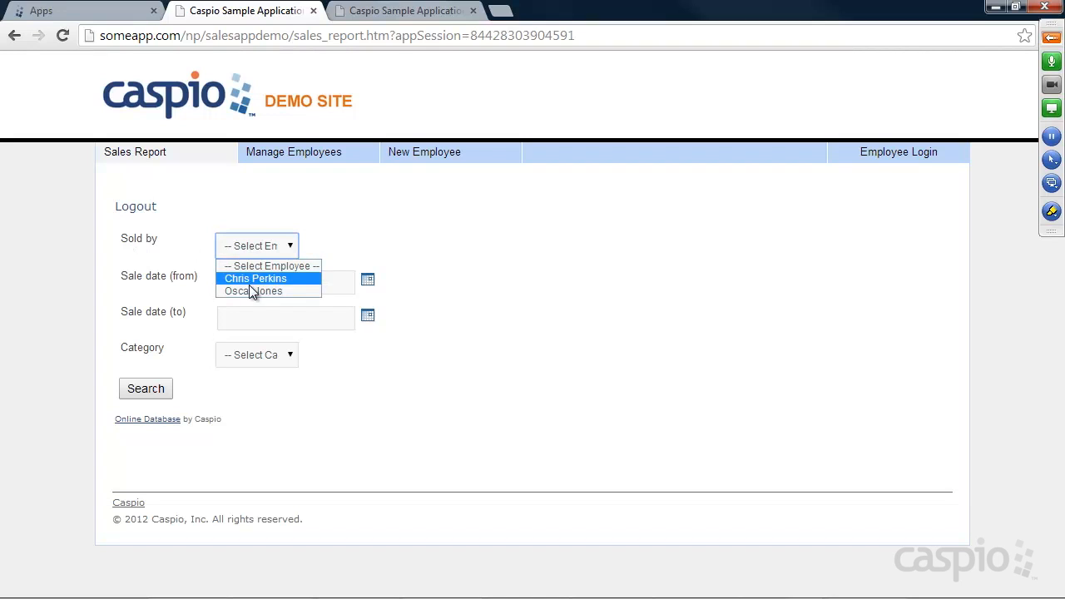
click(248, 216)
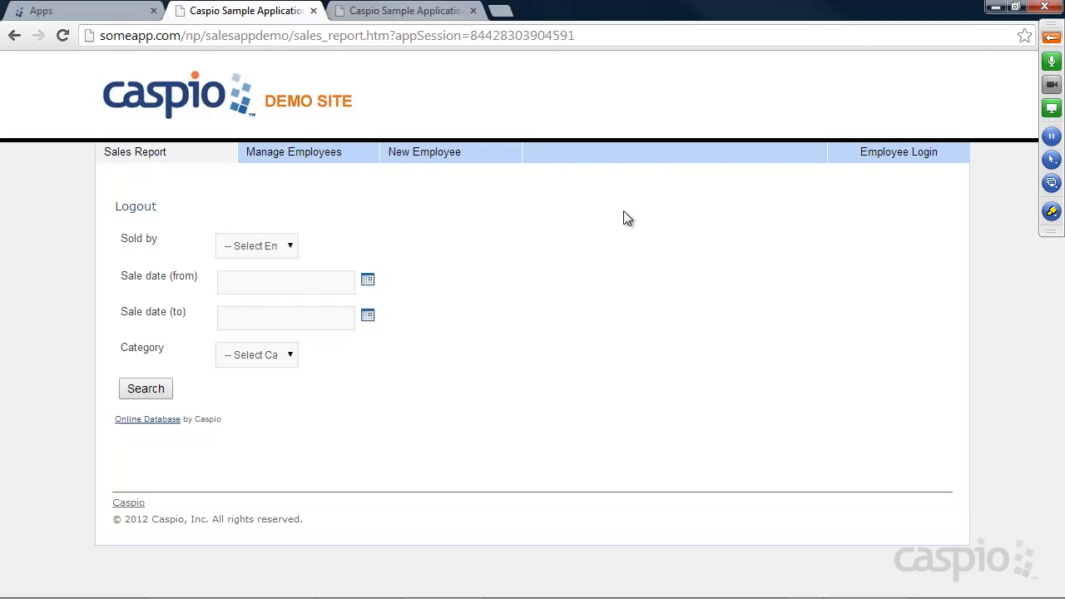
click(442, 161)
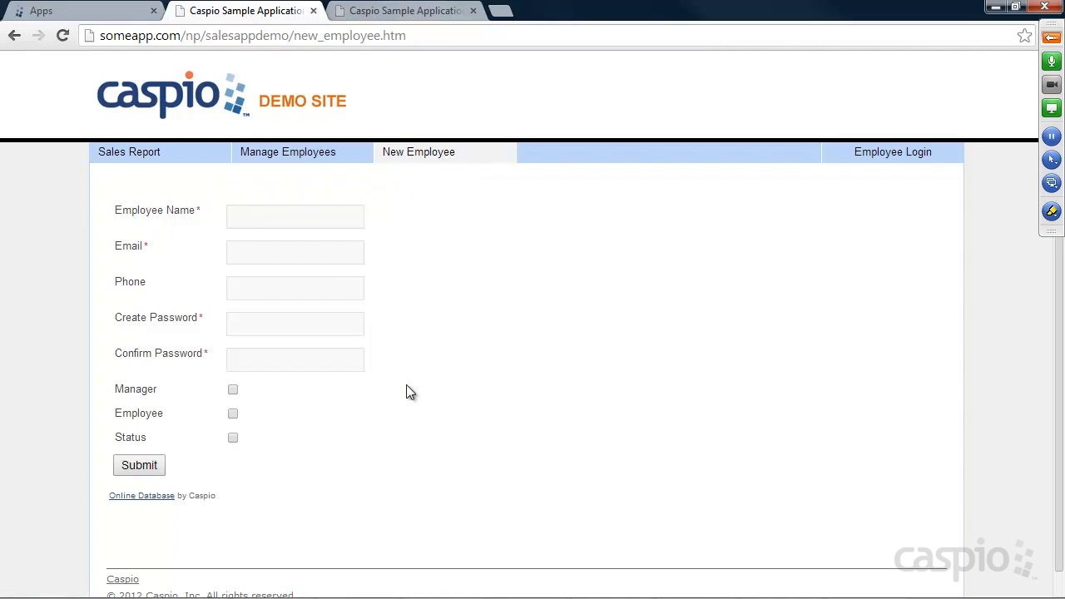
Step: Check the Employee Name field, view the three-employee Manage Employees table, then go to Sales Report
click(260, 216)
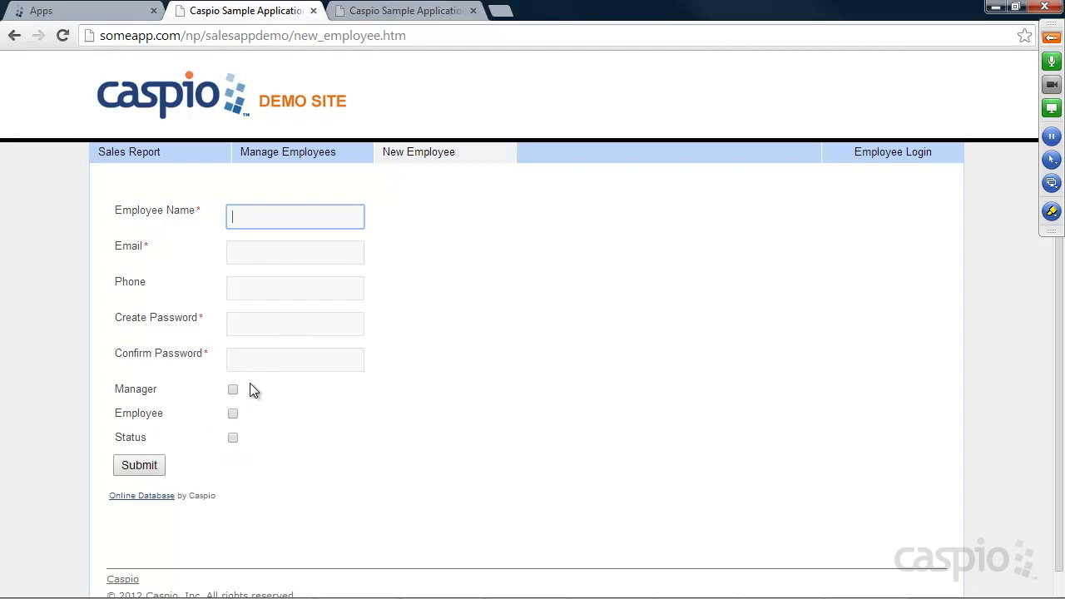
click(285, 155)
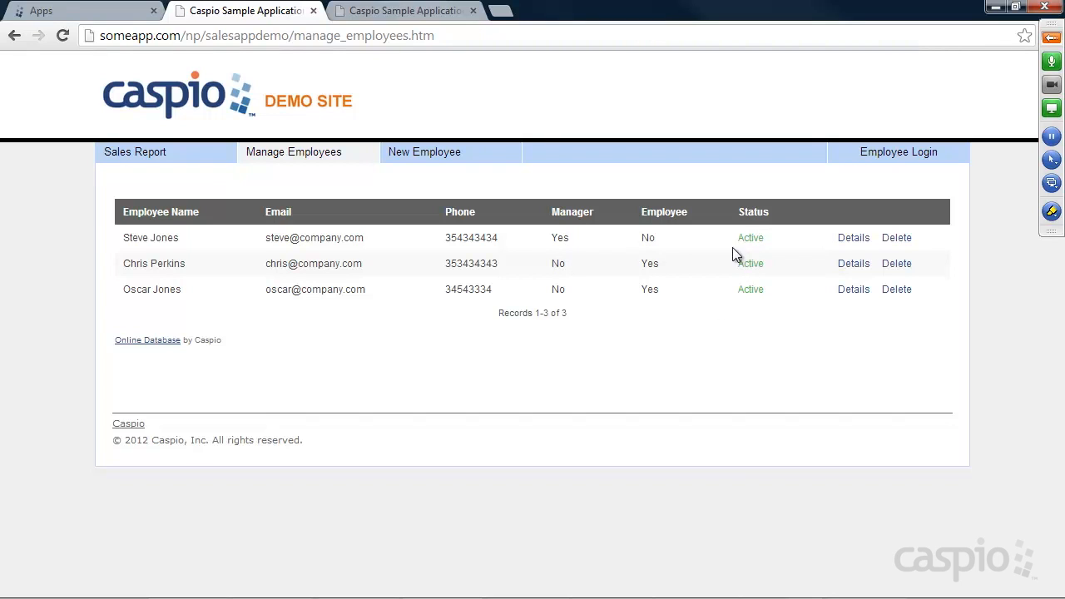
click(154, 158)
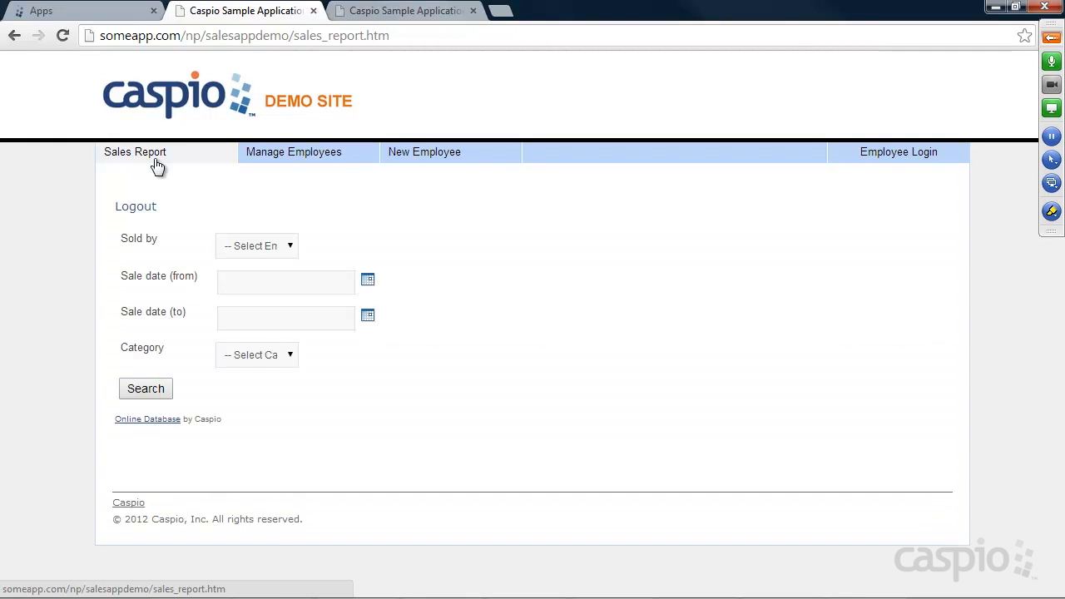
Step: Inspect the Sold by and Category filters unchanged, then run an unfiltered sales search
click(257, 248)
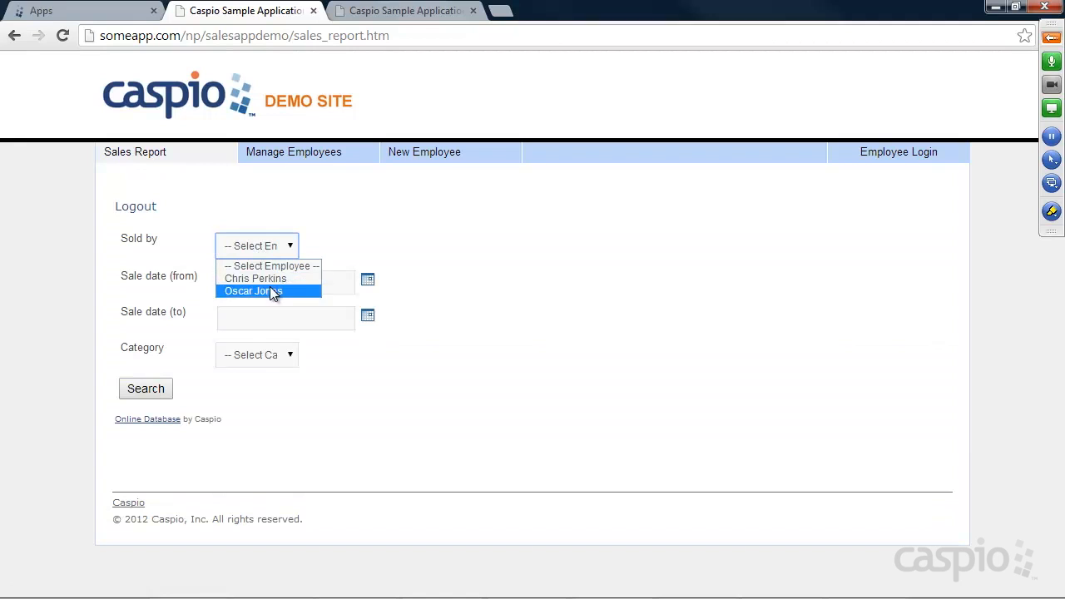
click(286, 249)
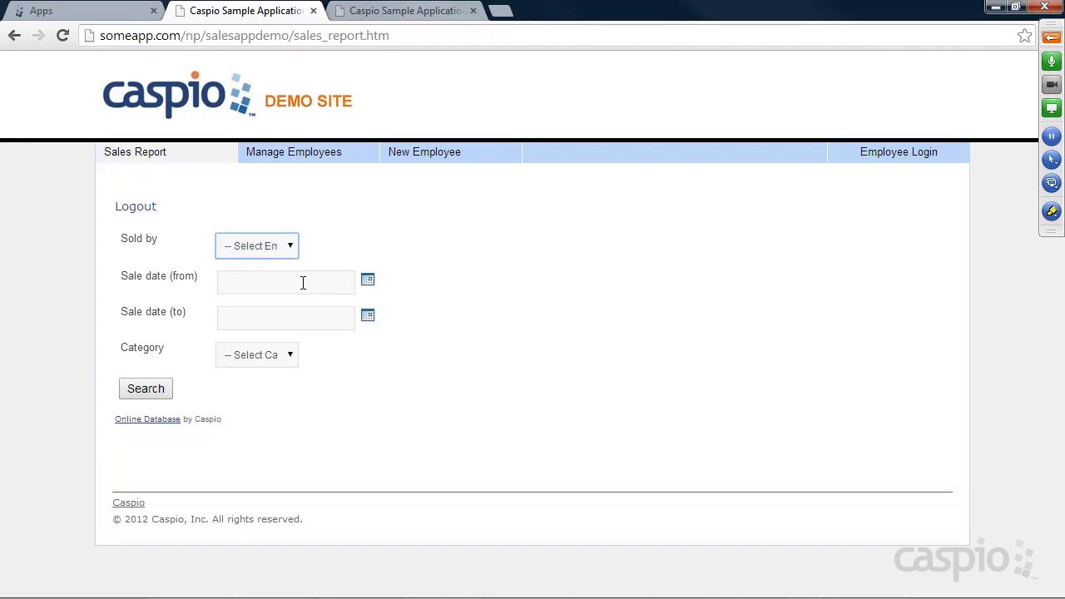
click(282, 361)
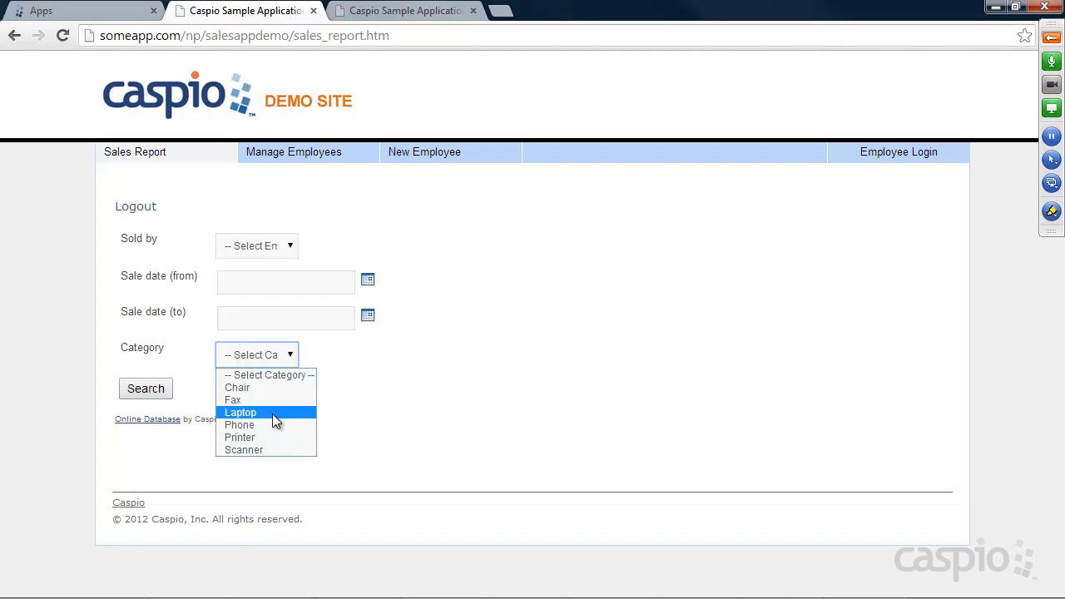
click(267, 374)
click(261, 358)
click(387, 386)
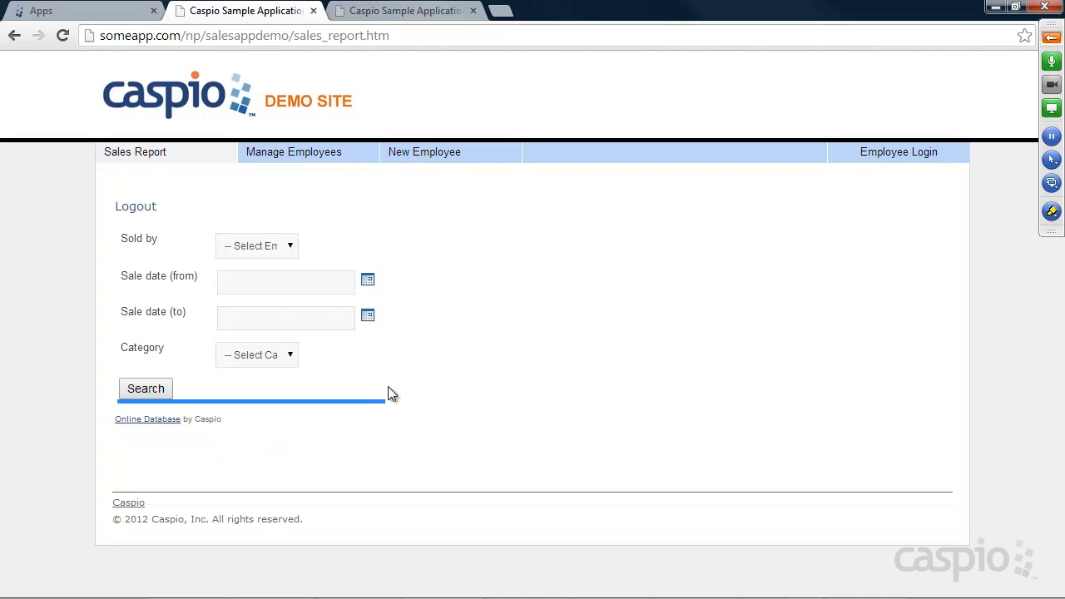
click(143, 389)
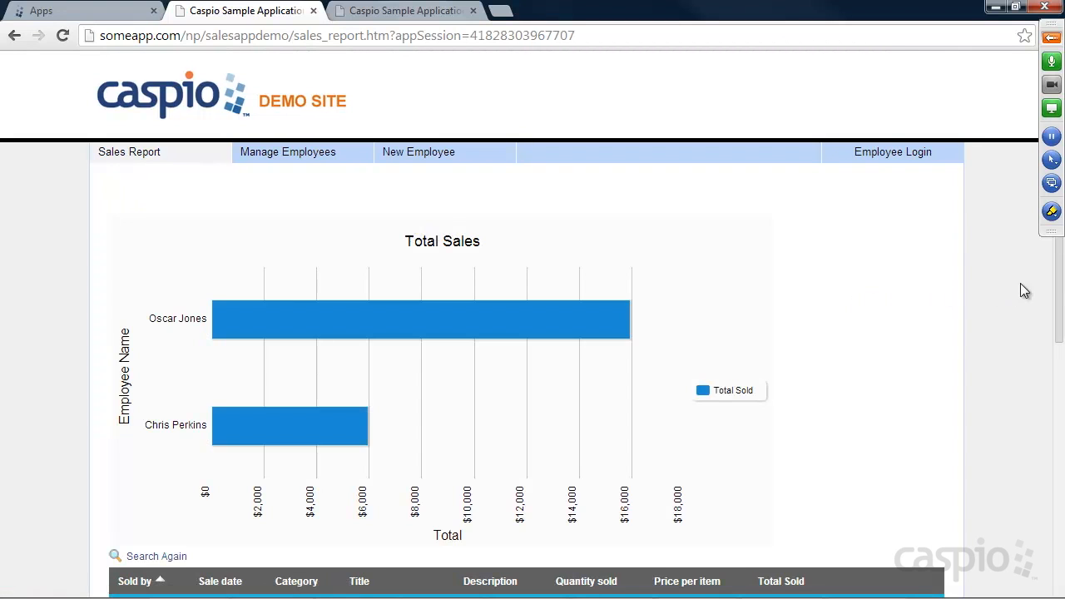
drag(1058, 272, 1053, 368)
mouse_move(467, 149)
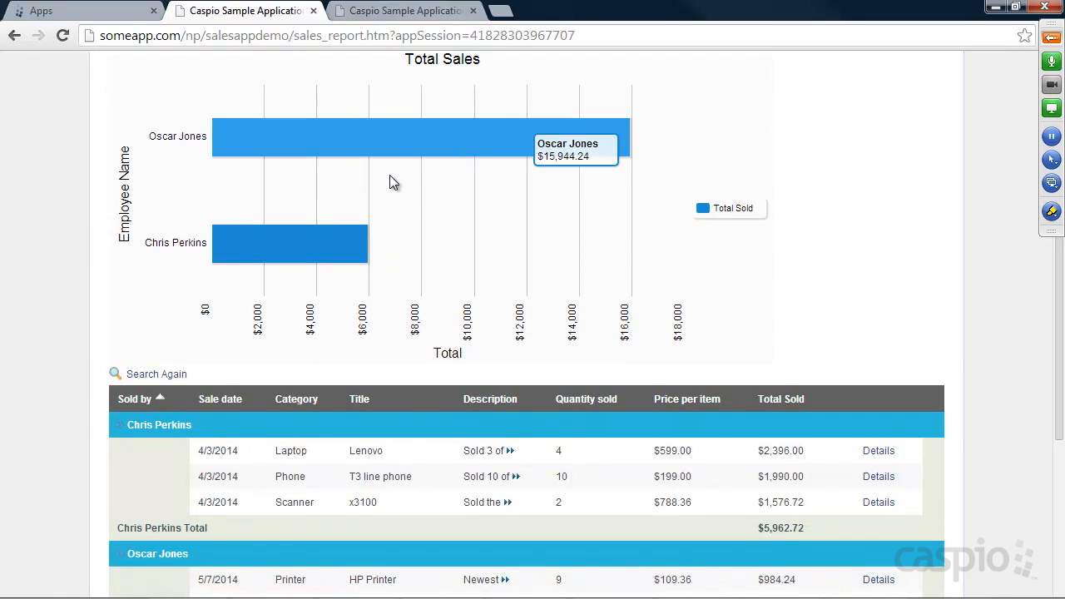
mouse_move(340, 245)
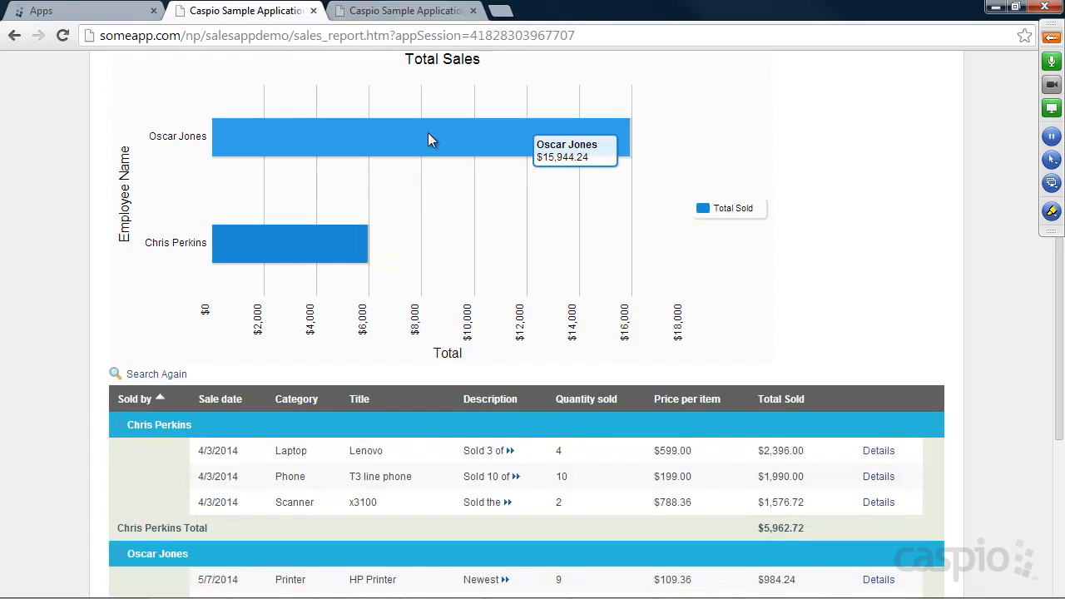
scroll(1040, 383, down, 3)
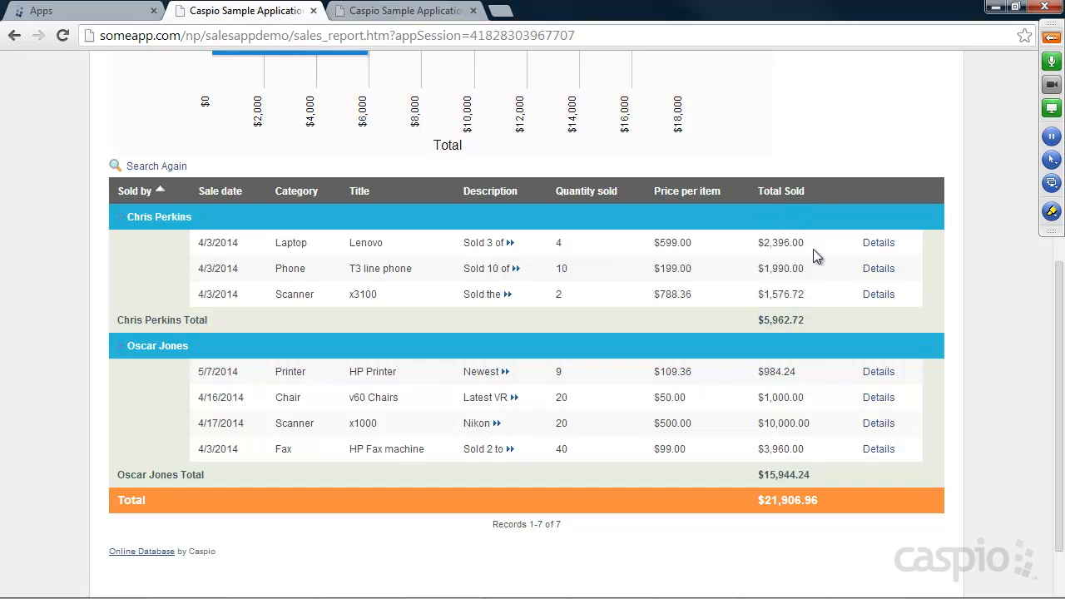
right_click(542, 316)
click(744, 318)
scroll(806, 320, up, 2)
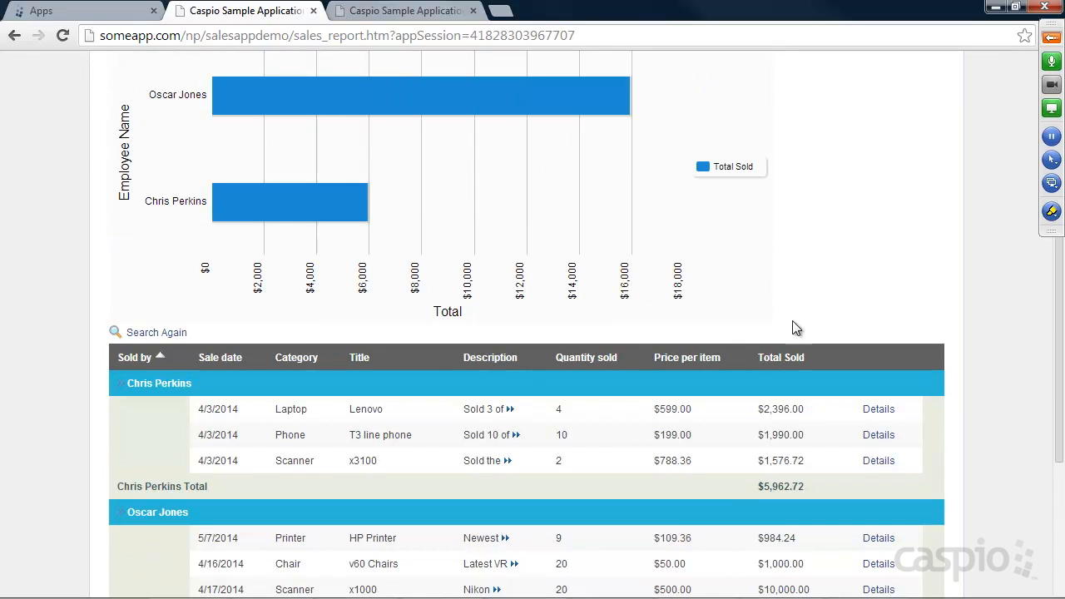
mouse_move(342, 218)
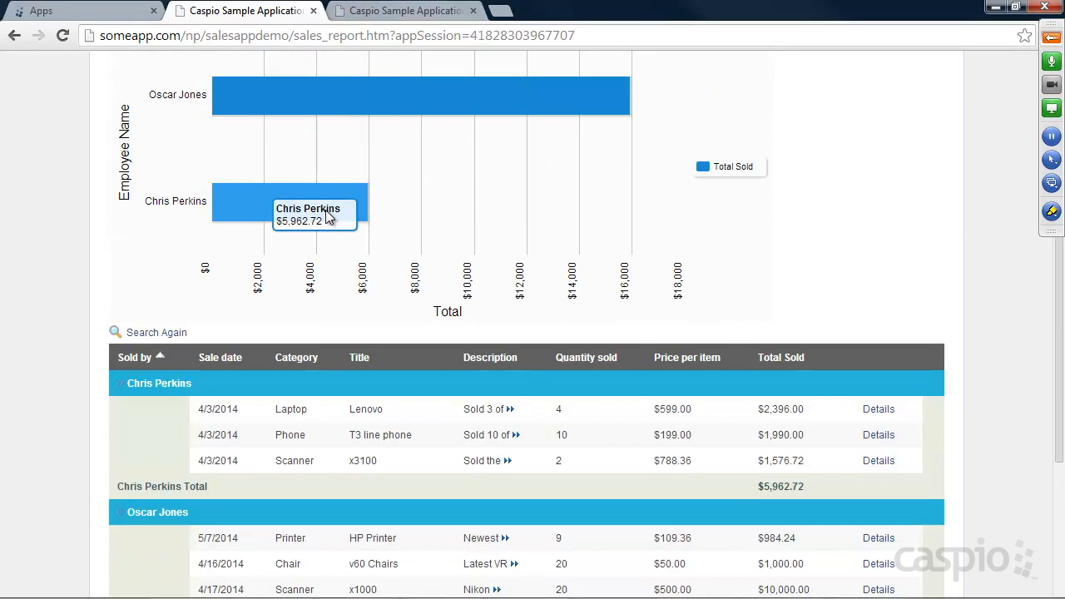
scroll(304, 293, down, 3)
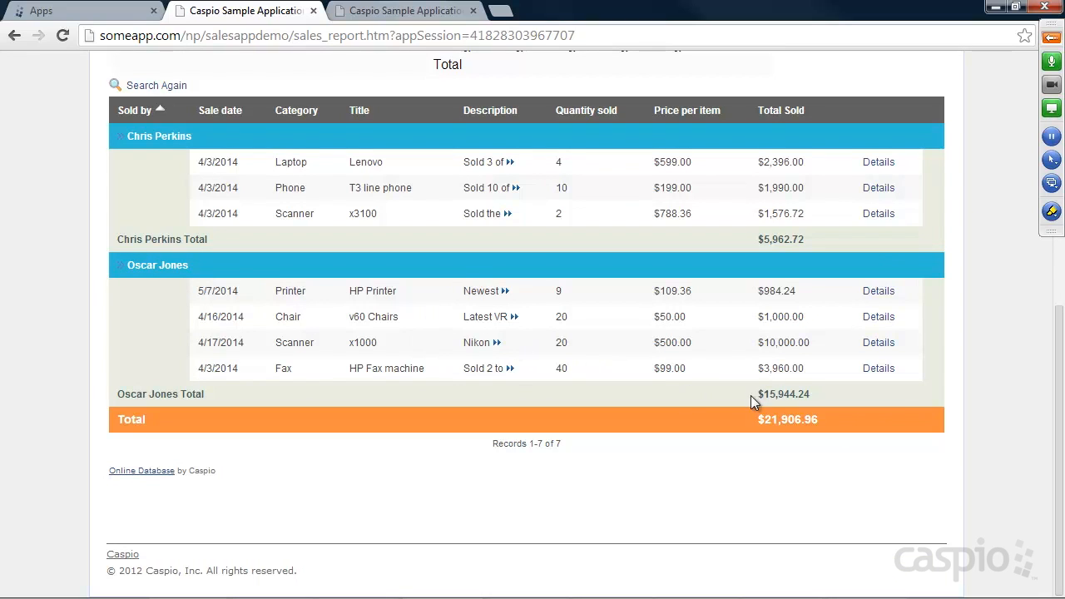
drag(760, 394, 815, 393)
click(873, 374)
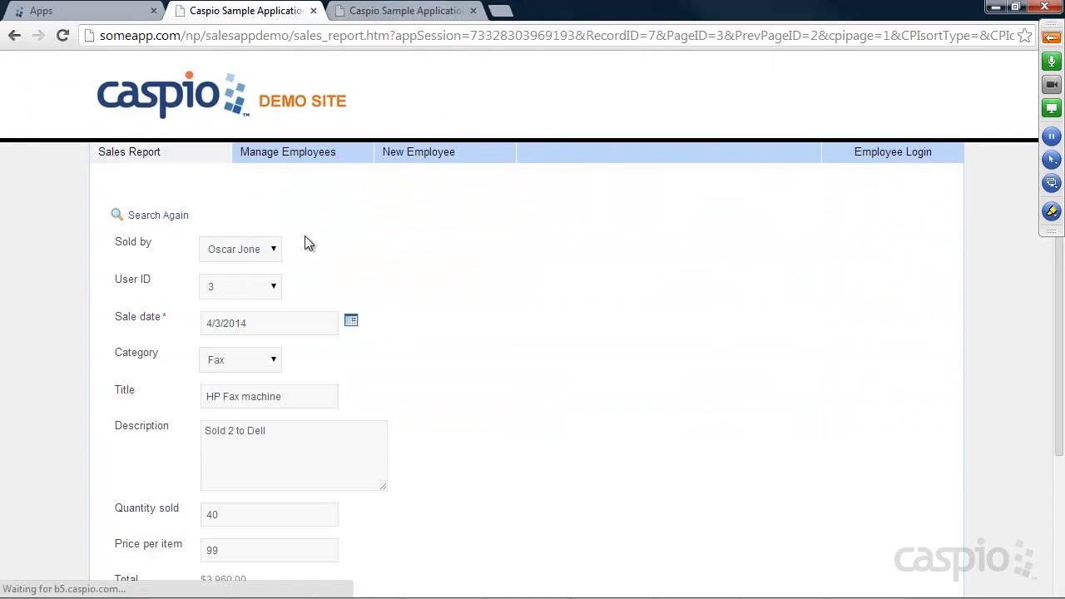
click(268, 254)
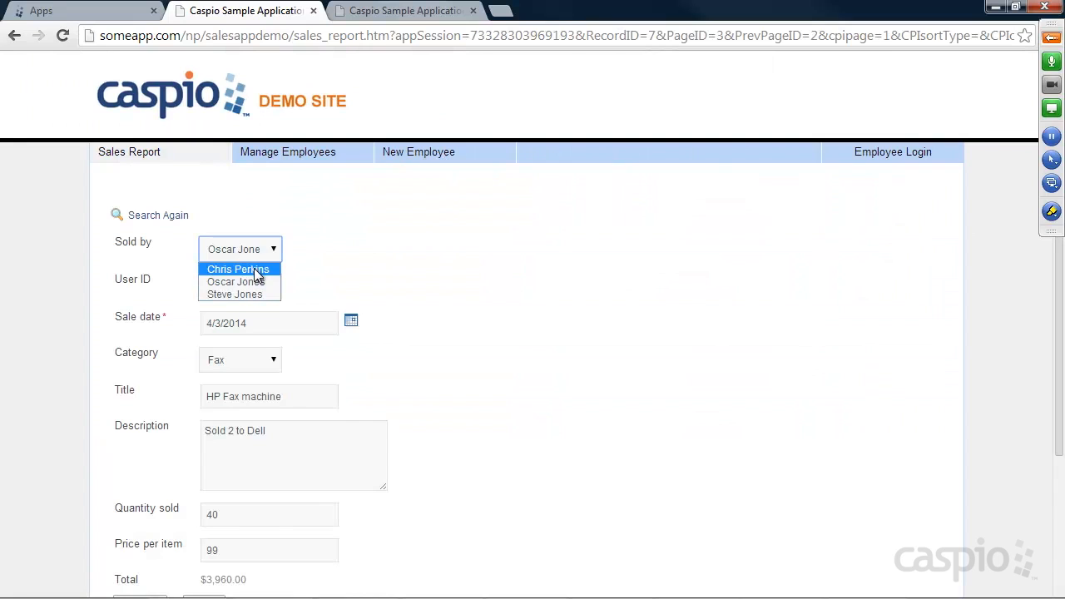
click(254, 268)
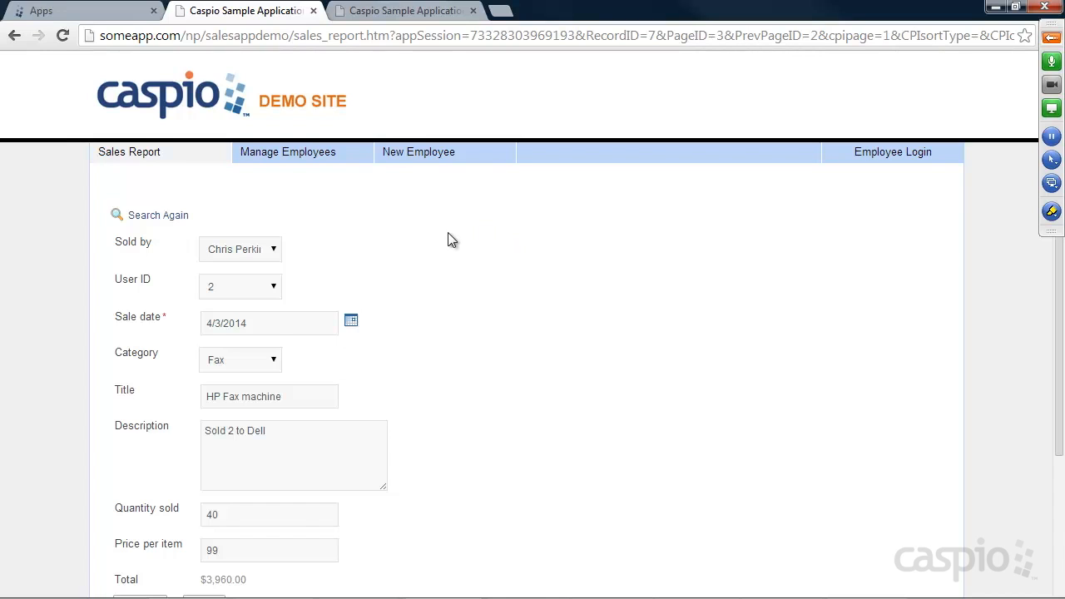
scroll(447, 232, down, 2)
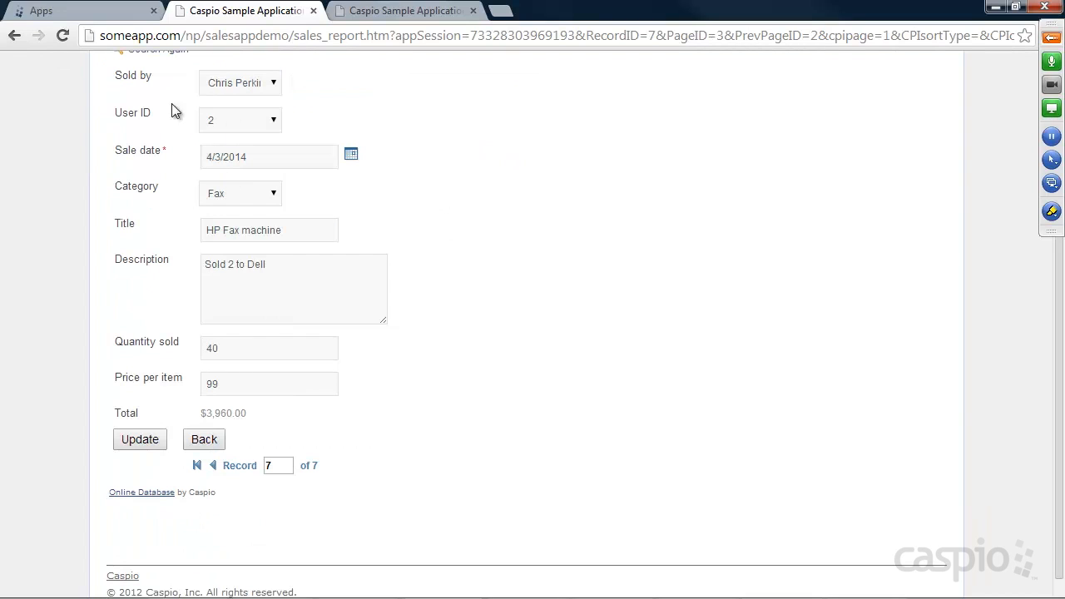
click(254, 83)
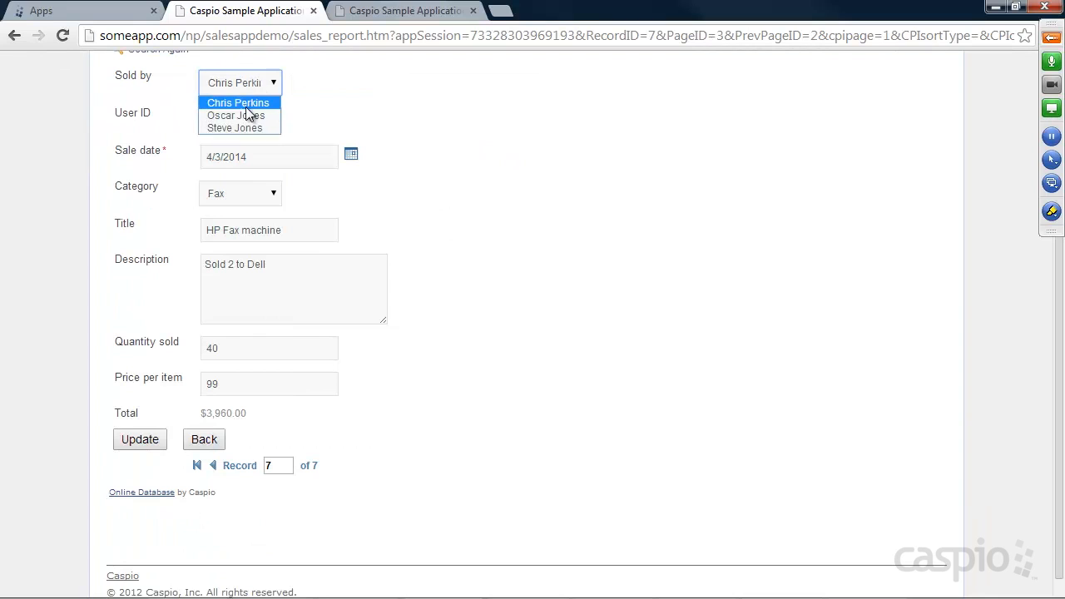
click(241, 116)
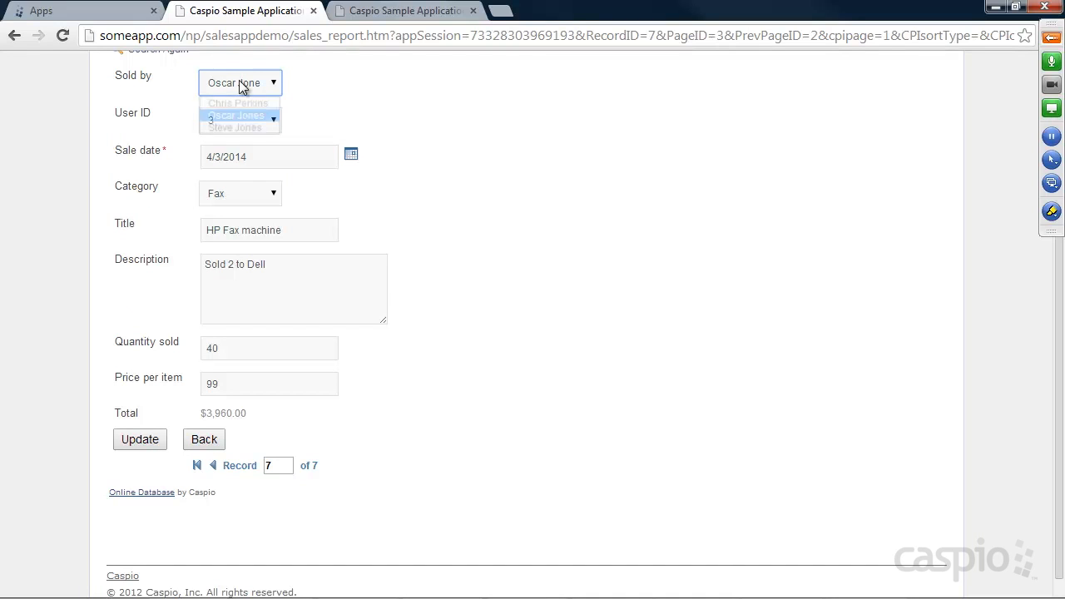
click(239, 81)
click(238, 103)
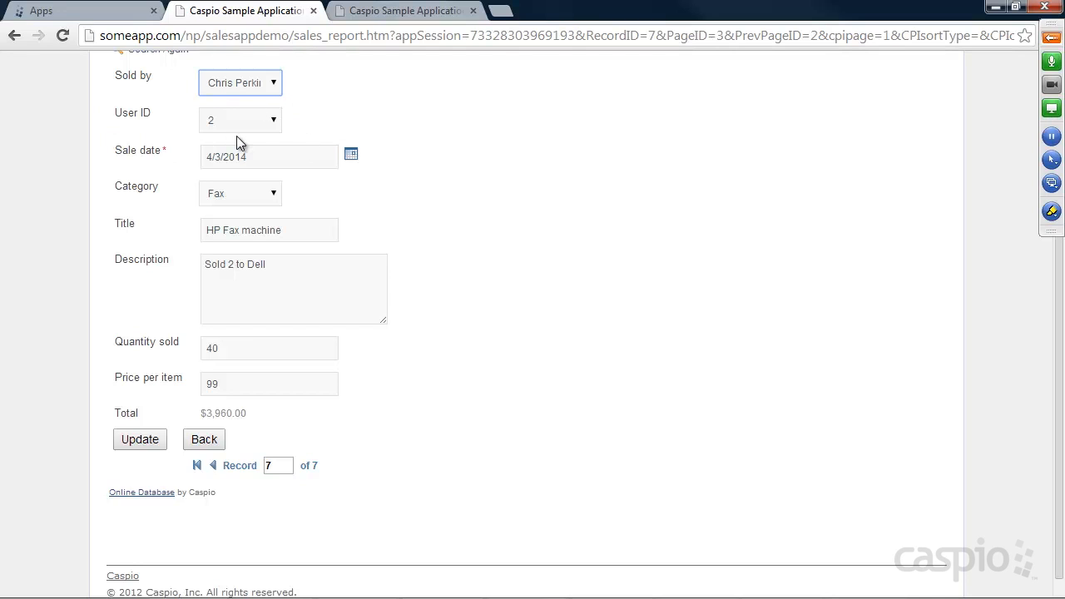
click(231, 352)
click(238, 384)
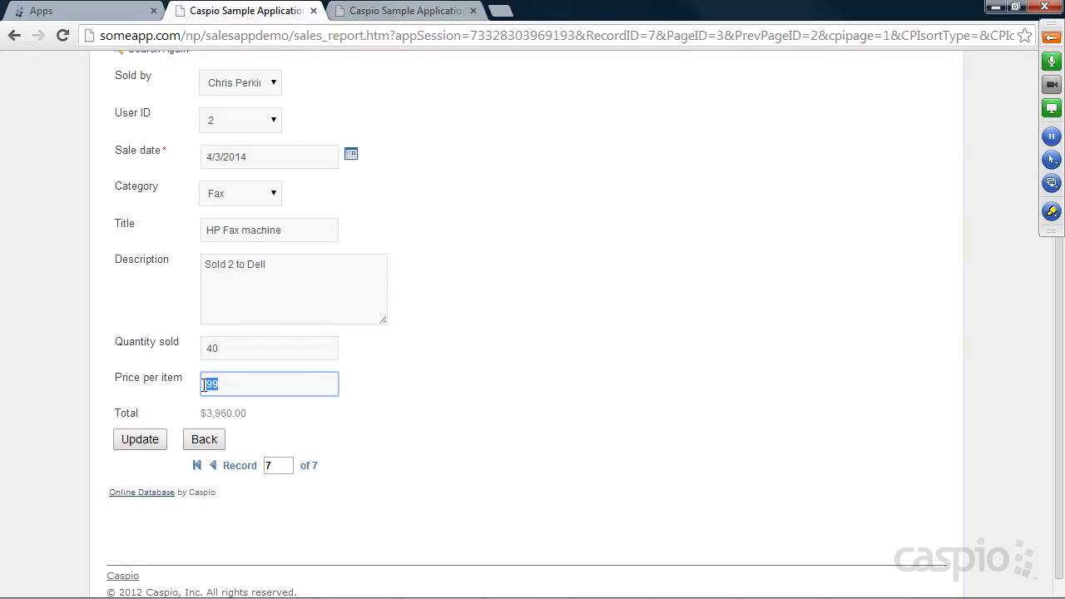
click(148, 444)
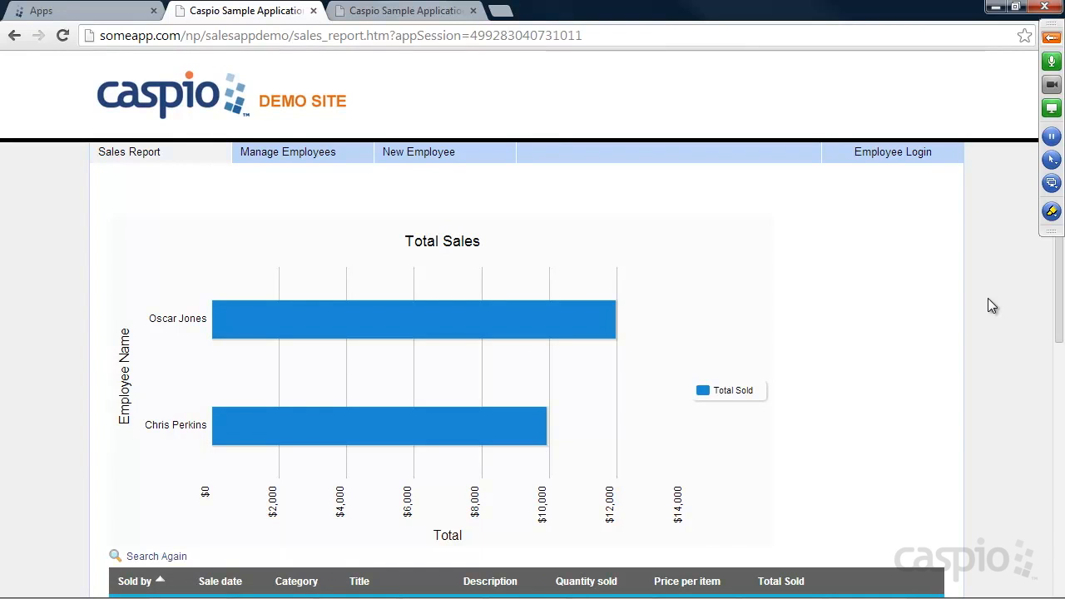
scroll(987, 298, down, 4)
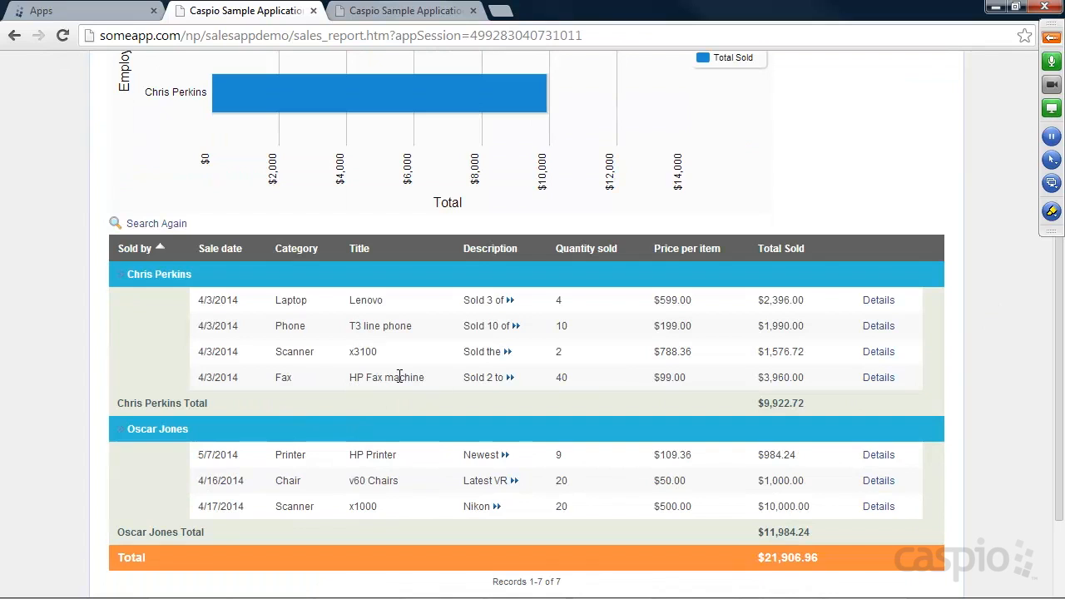
scroll(599, 358, up, 3)
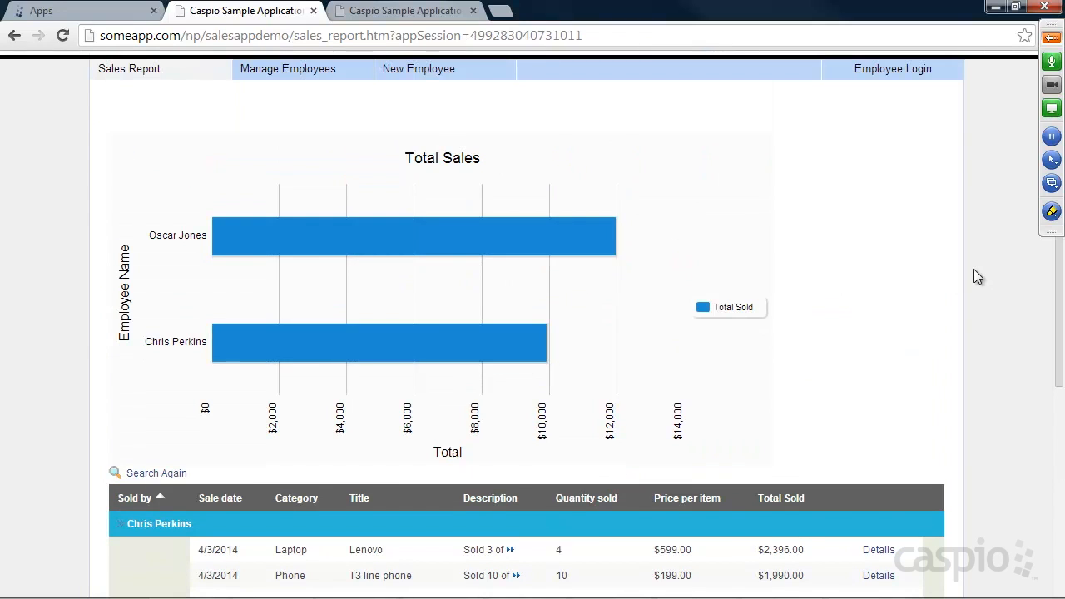
scroll(974, 270, up, 1)
Step: On the employee side, log in with the salesperson's email and password
click(883, 153)
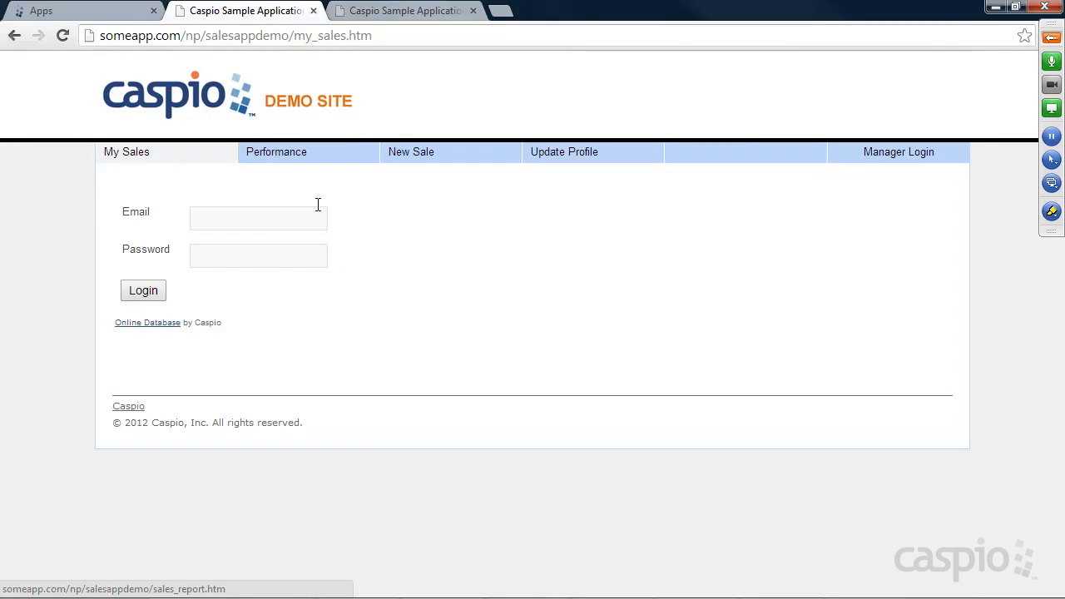
click(254, 218)
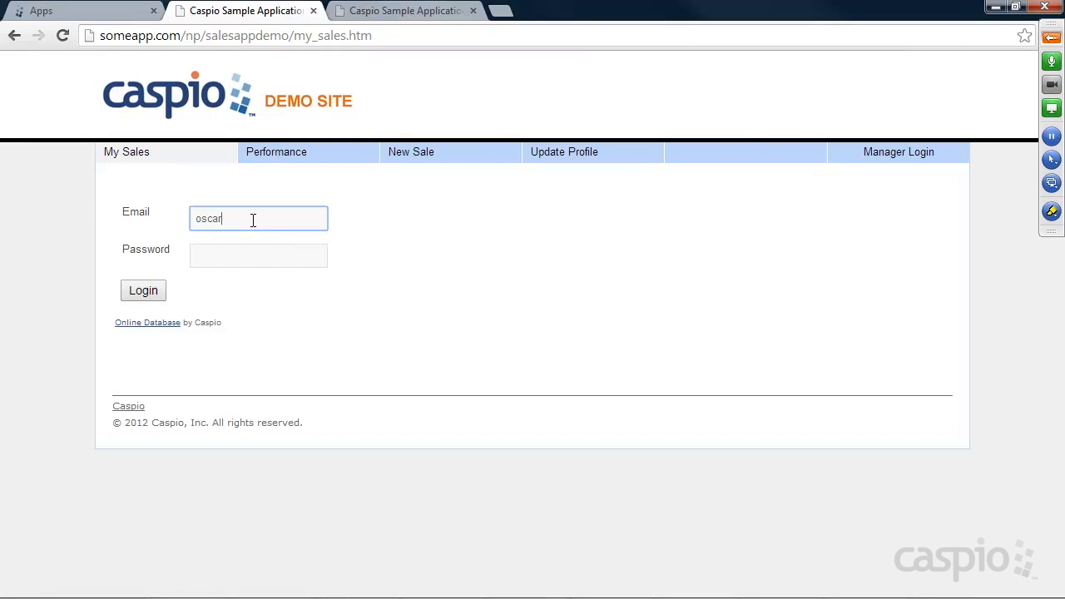
key(Tab)
text(demo)
key(Return)
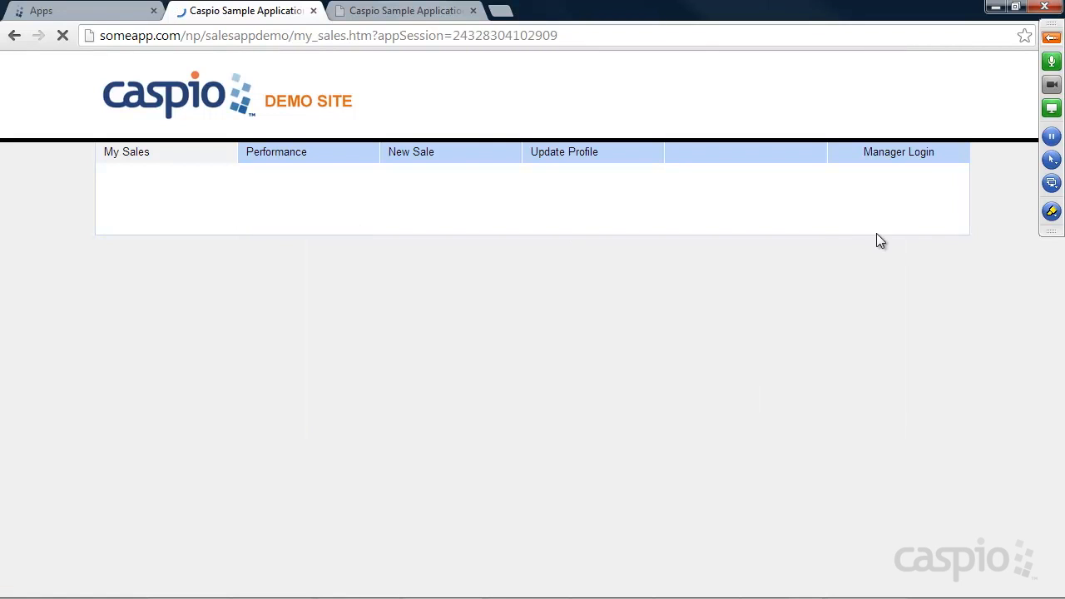
Step: Review My Sales: April 2014 $11,000.00, May 2014 $984.24, total $11,984.24
scroll(946, 223, down, 2)
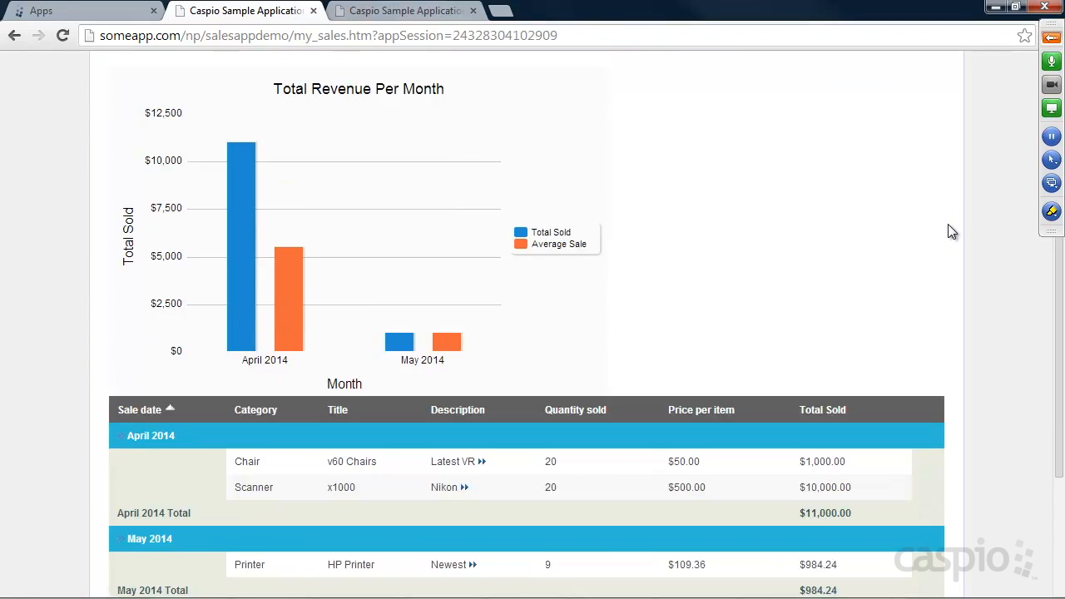
scroll(949, 230, down, 1)
scroll(975, 239, up, 1)
mouse_move(236, 329)
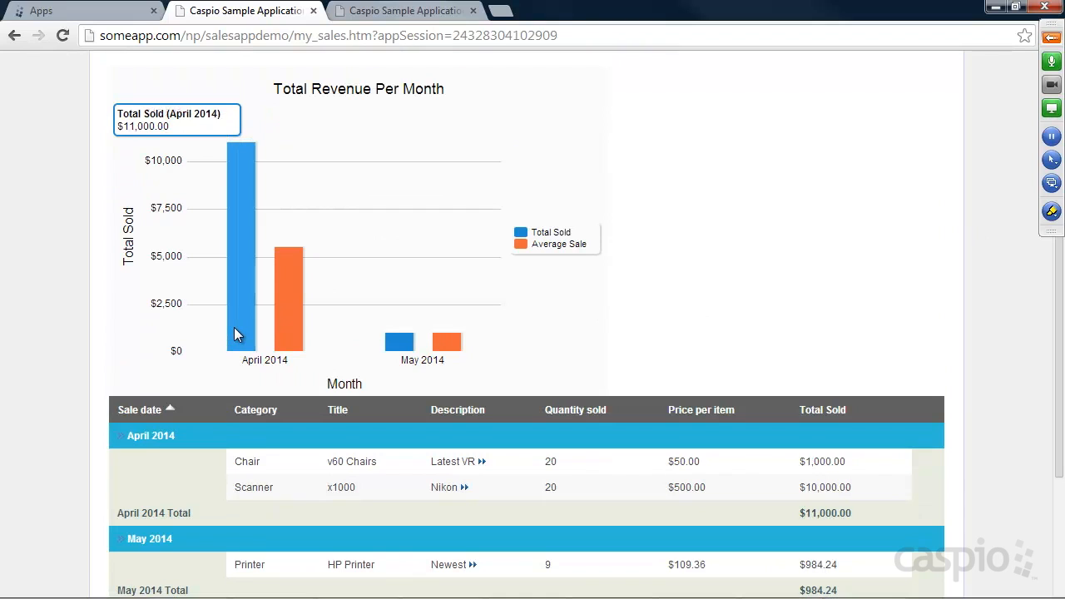
mouse_move(288, 331)
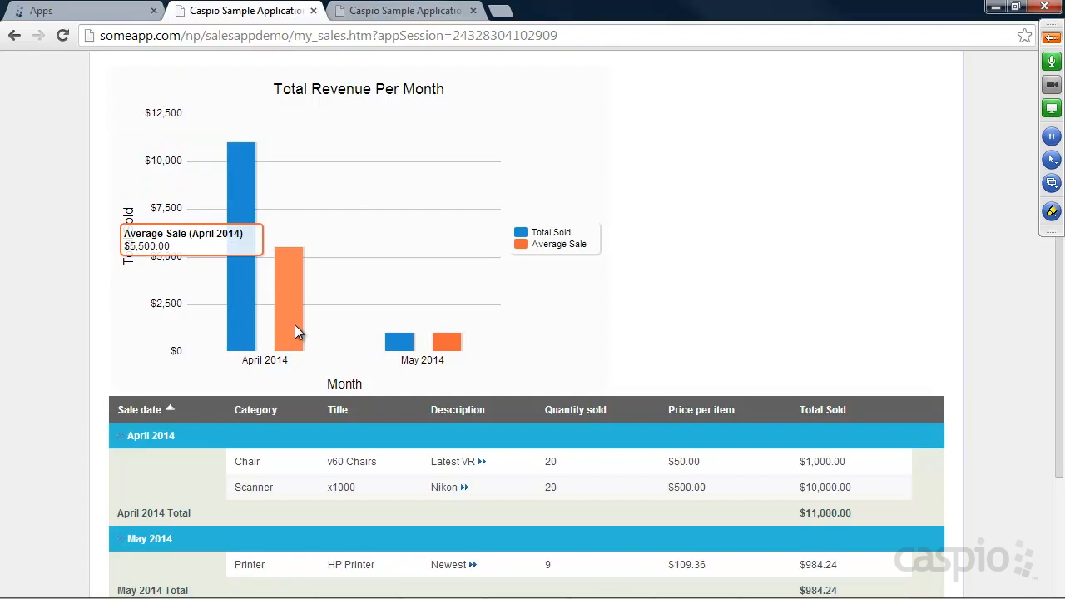
mouse_move(448, 349)
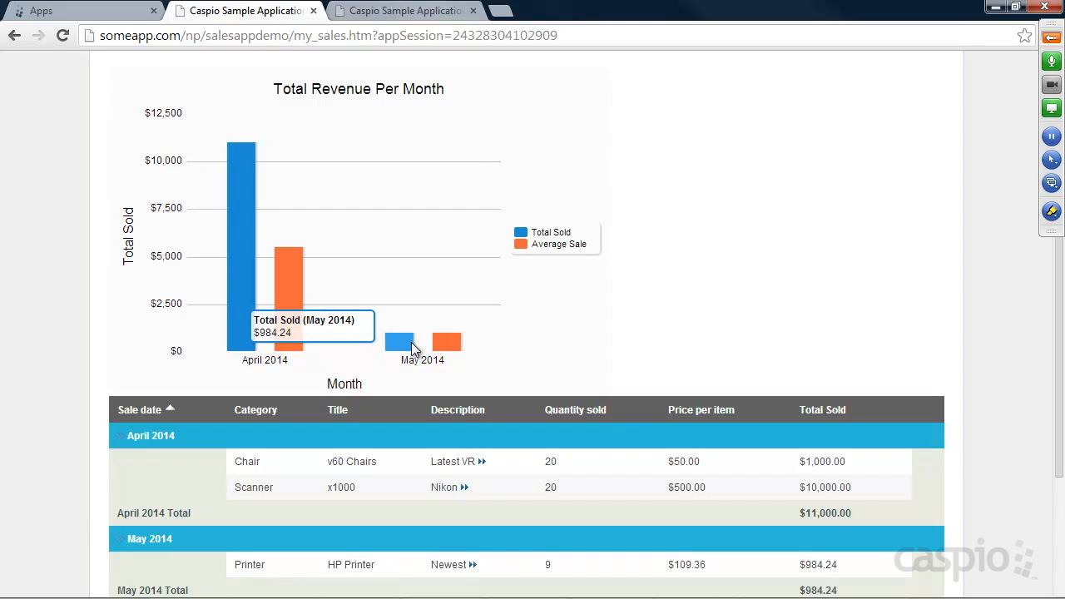
scroll(840, 287, down, 2)
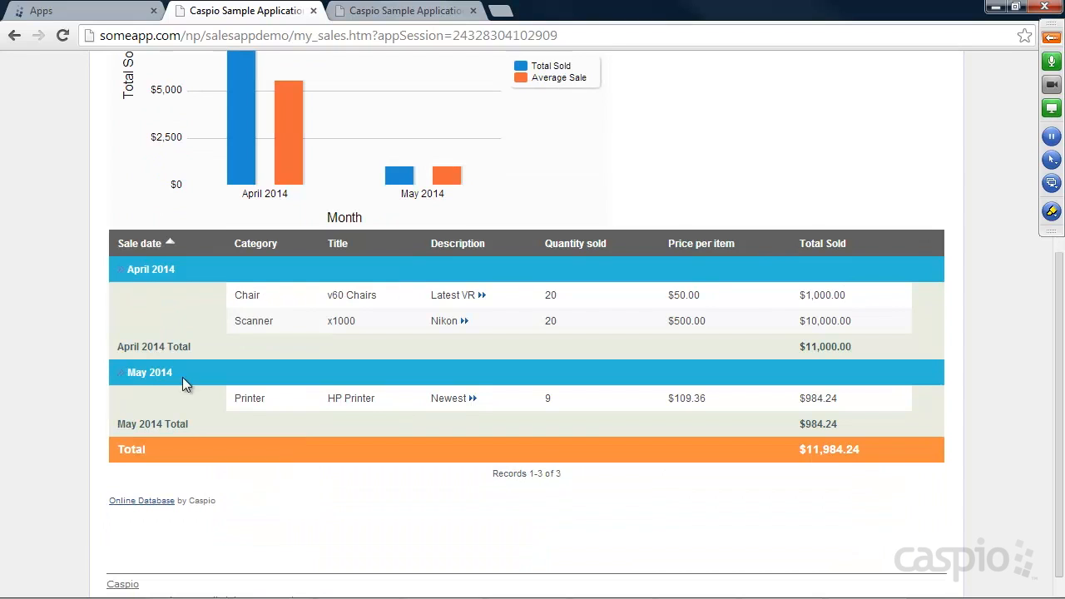
drag(807, 449, 752, 456)
scroll(732, 457, up, 4)
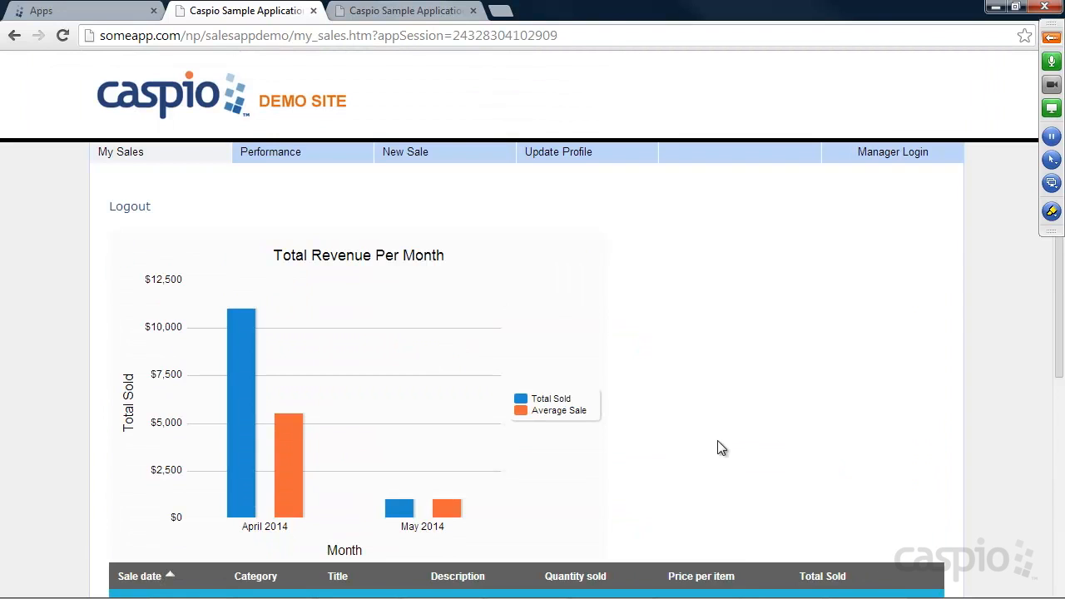
Step: Review the Employee Performance chart, then bring up the empty New Sale form
click(283, 155)
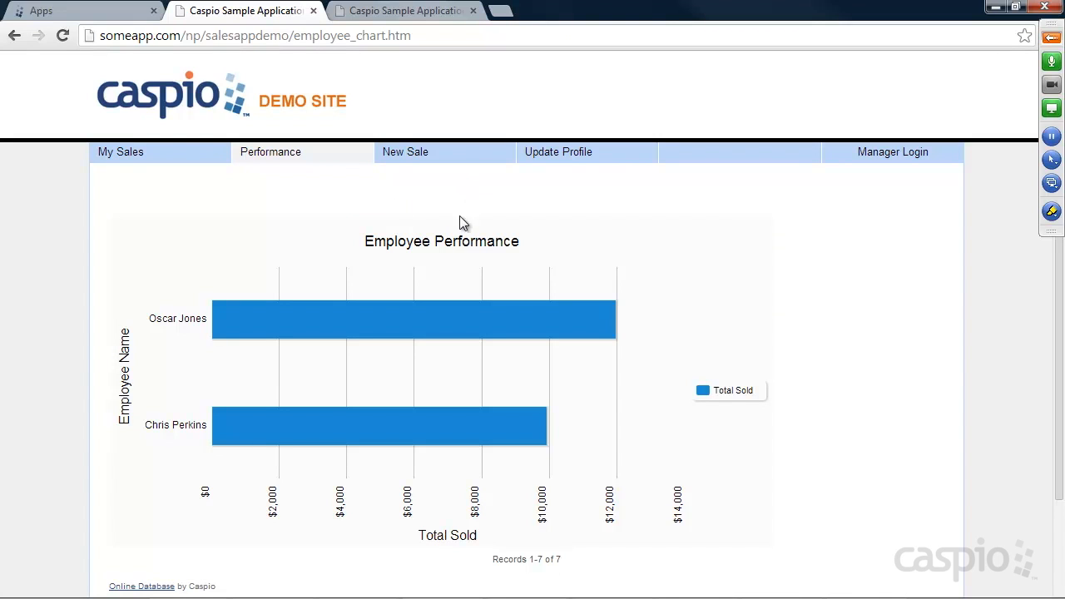
mouse_move(296, 330)
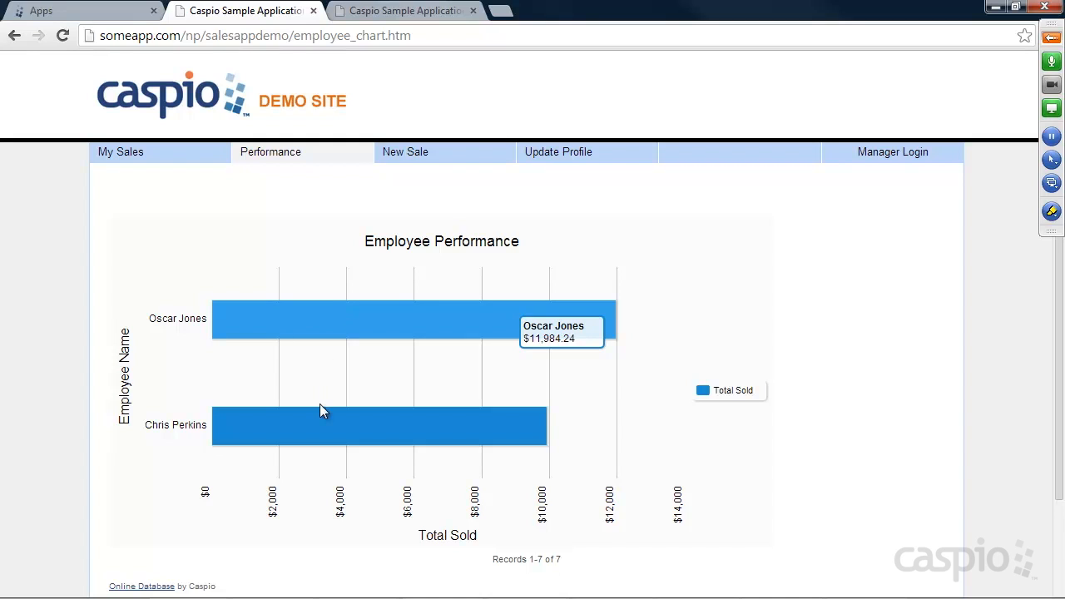
mouse_move(317, 414)
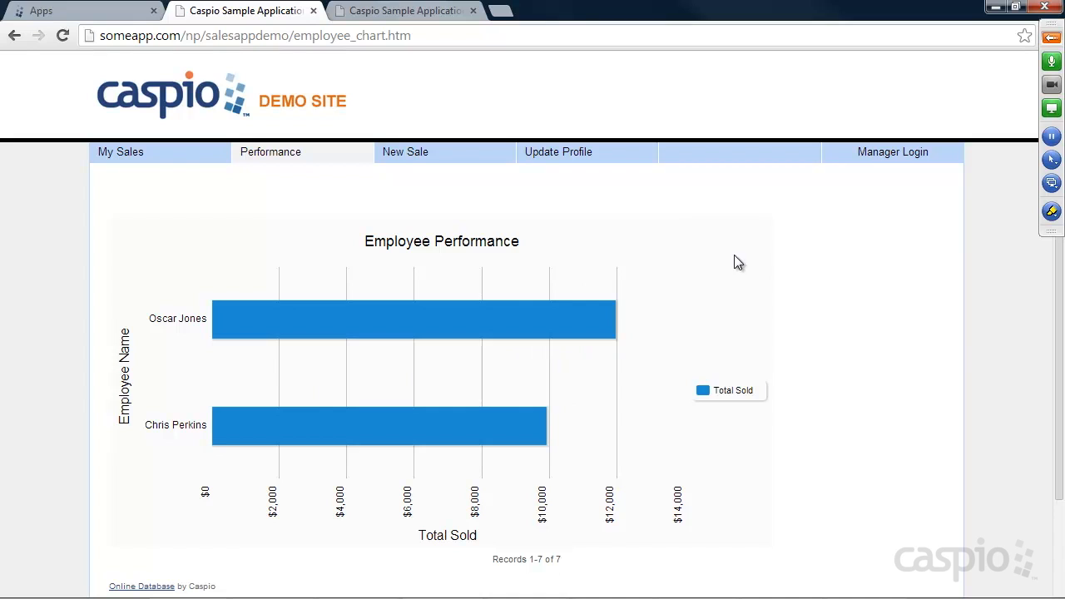
click(413, 152)
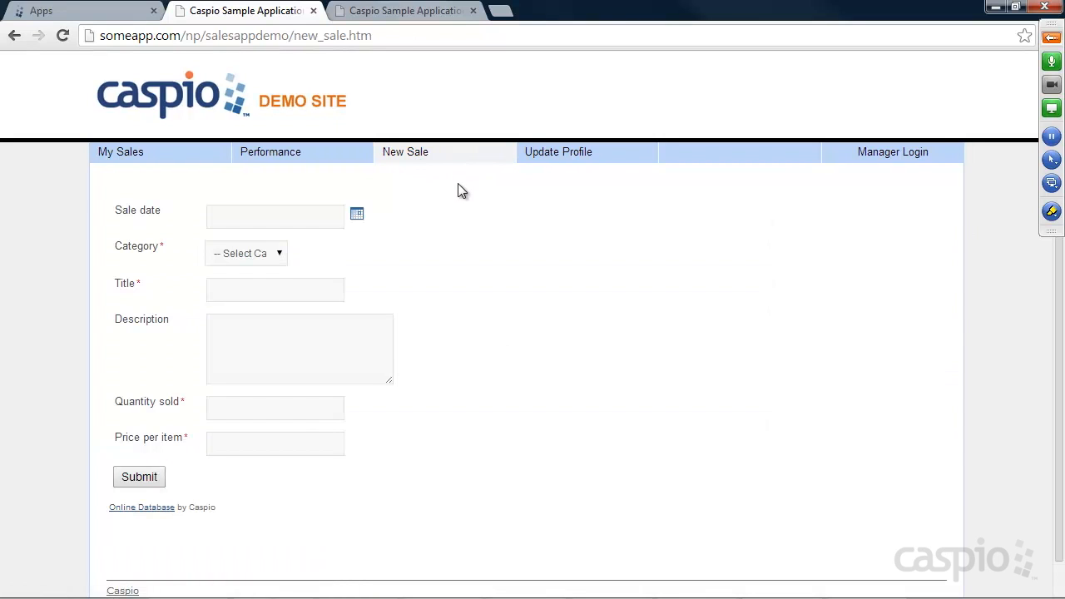
Step: Set the sale date to 06/18/2014 and the category to Fax
click(358, 215)
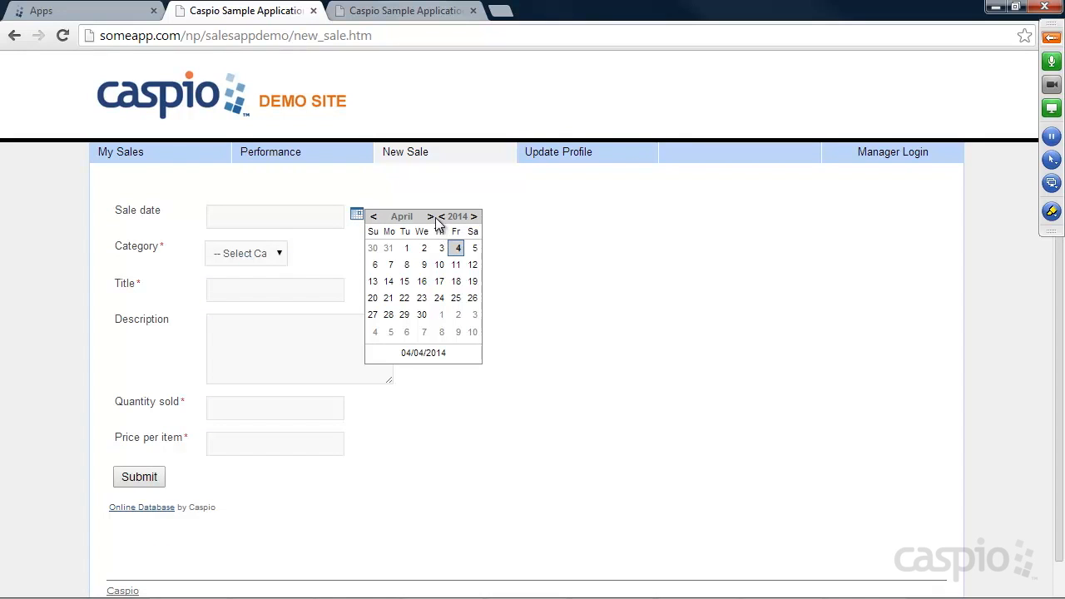
click(431, 218)
click(431, 218)
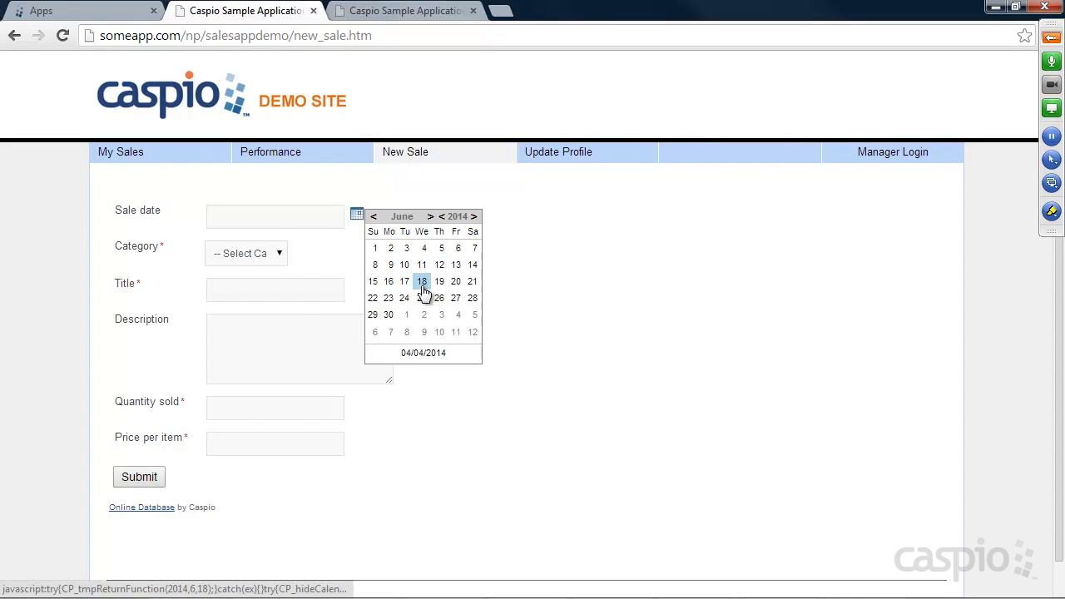
click(422, 281)
click(234, 261)
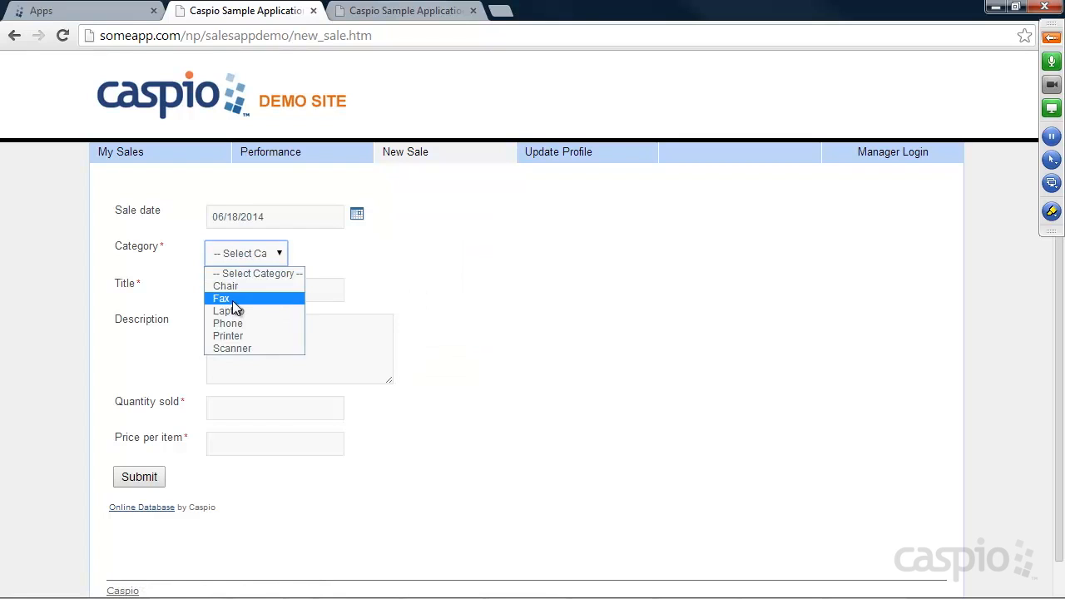
click(233, 299)
Step: Enter title 'Sold a new HP fax machine', description 'sold about 10 of them', quantity 10, price 149, and submit
click(235, 288)
text(So)
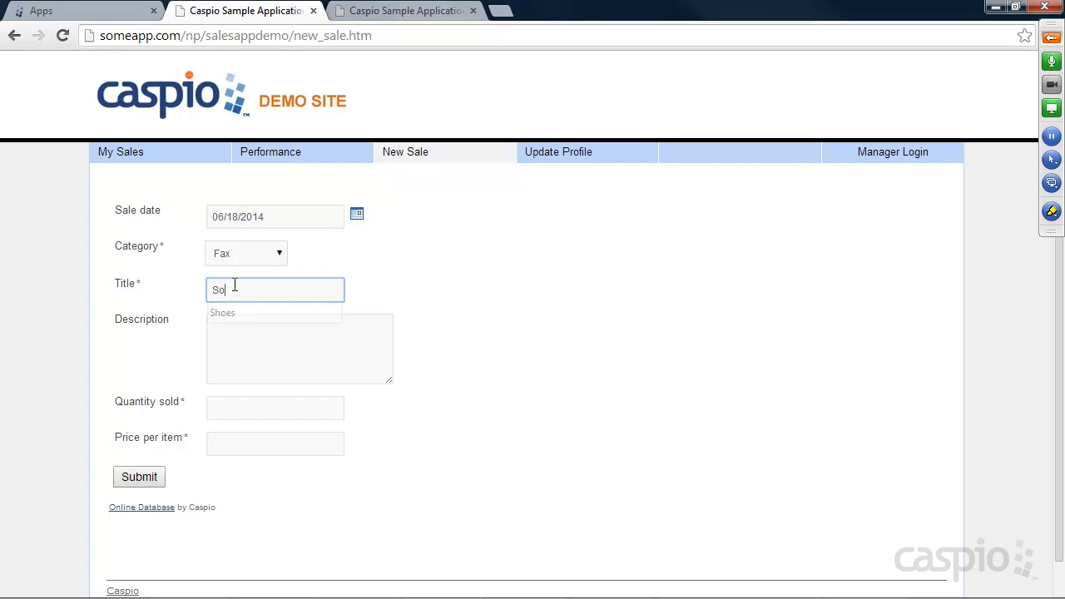
text(ld a new HP fax machine)
key(Tab)
text(sold )
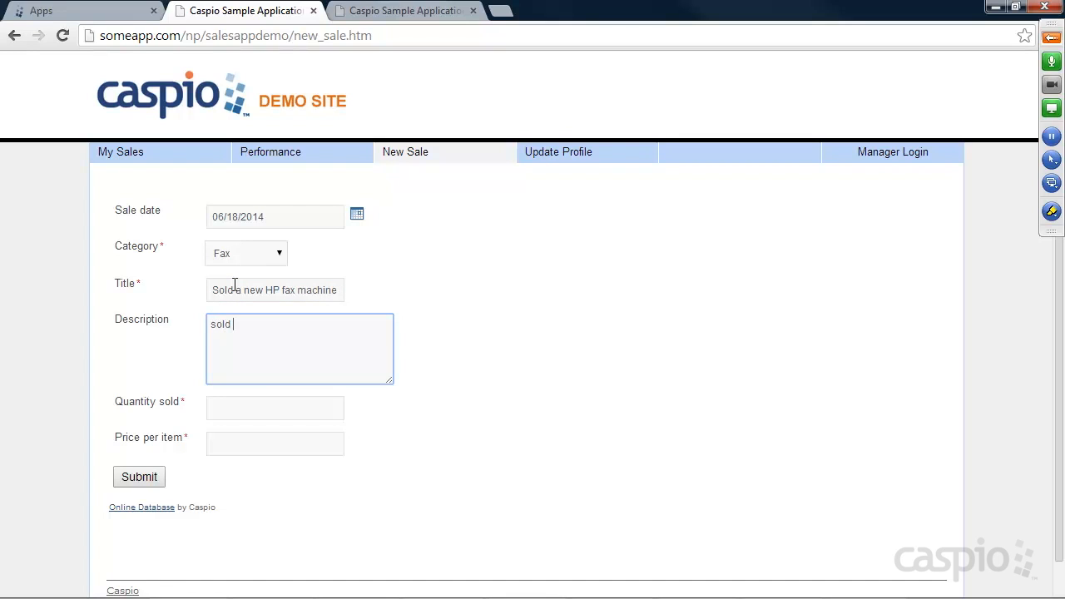
text(about 10 of them)
key(Tab)
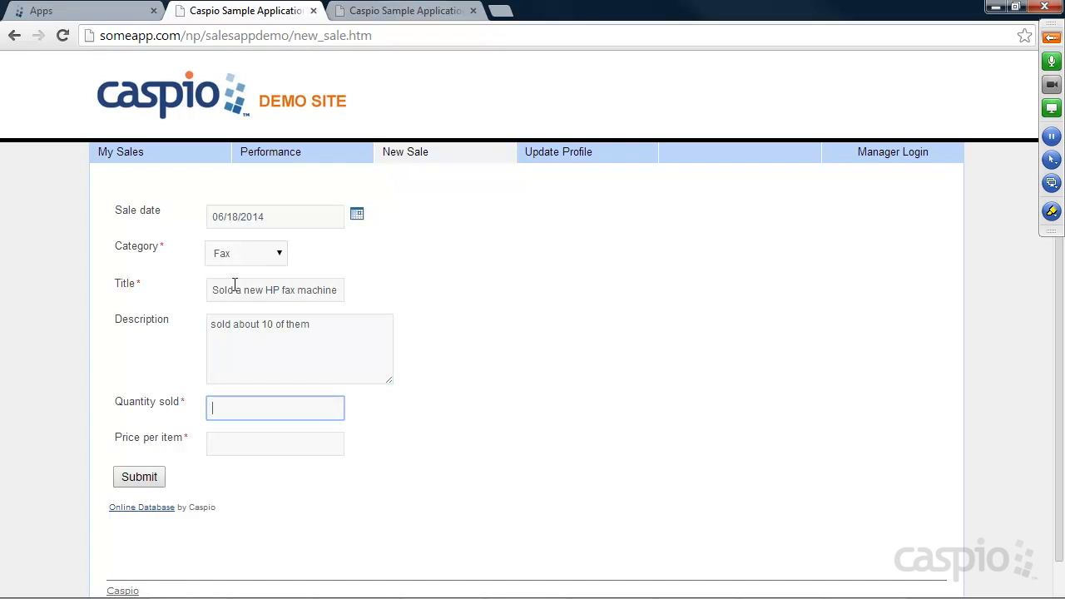
text(10)
key(Tab)
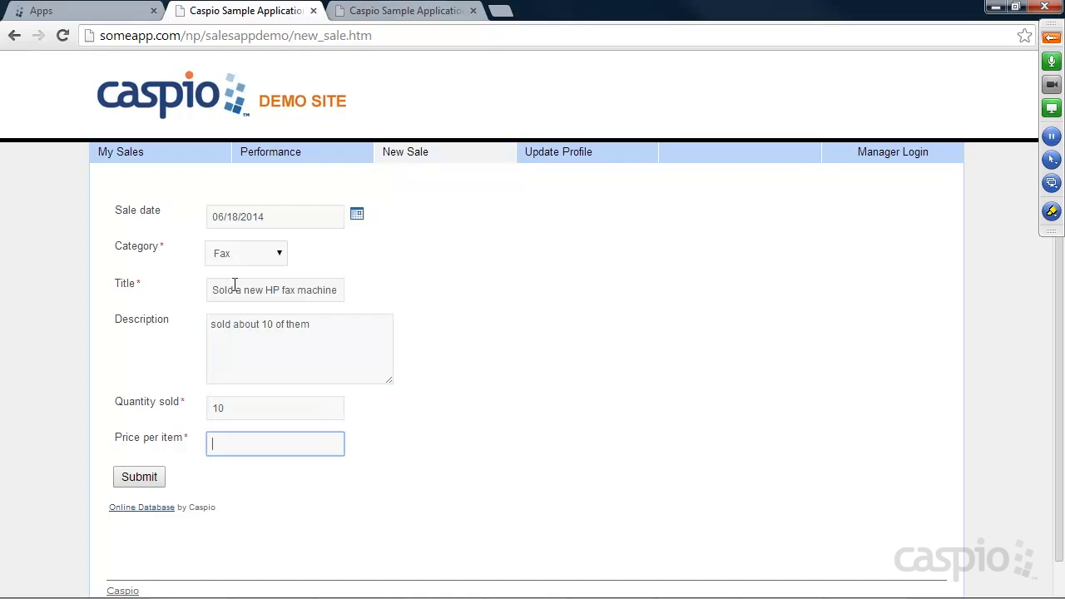
text(149)
click(140, 477)
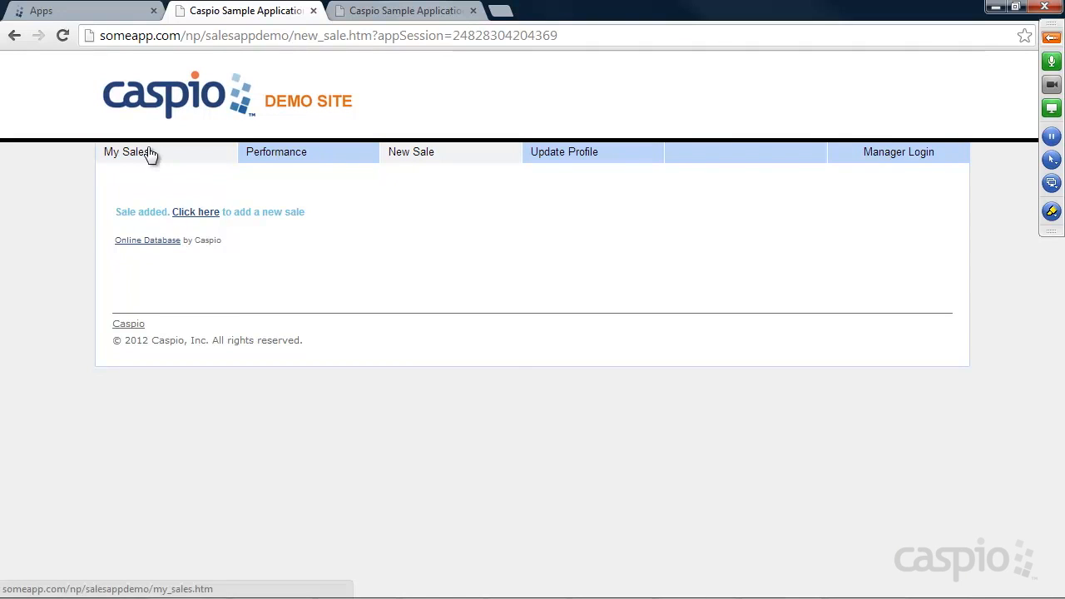
Step: Confirm My Sales lists the June 2014 Fax sale totalling $13,474.24, then return to Caspio Bridge home
click(146, 153)
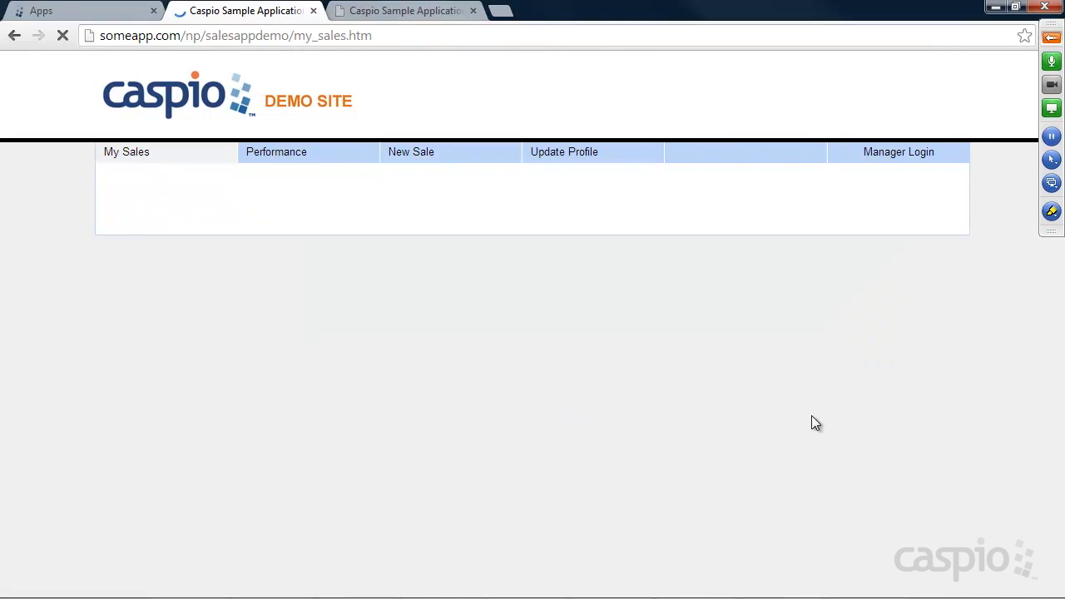
scroll(804, 382, down, 2)
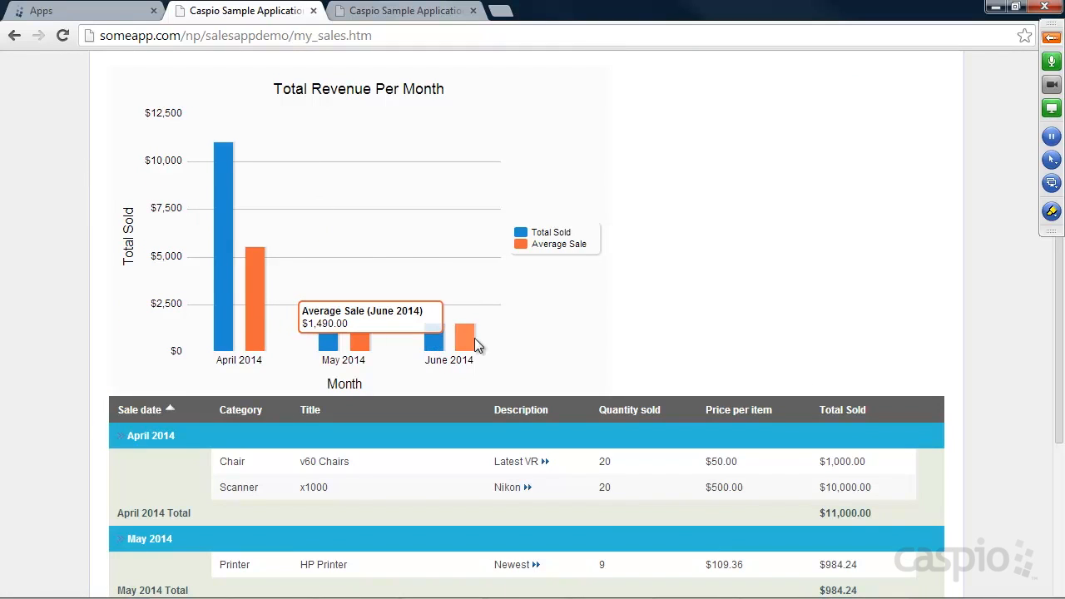
scroll(639, 336, down, 2)
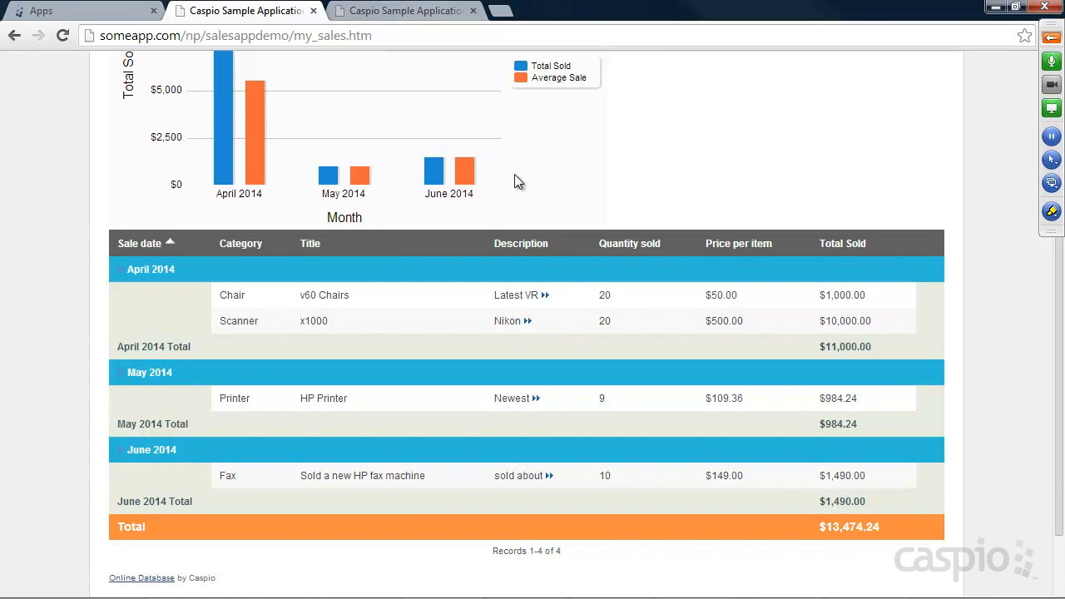
scroll(573, 169, up, 4)
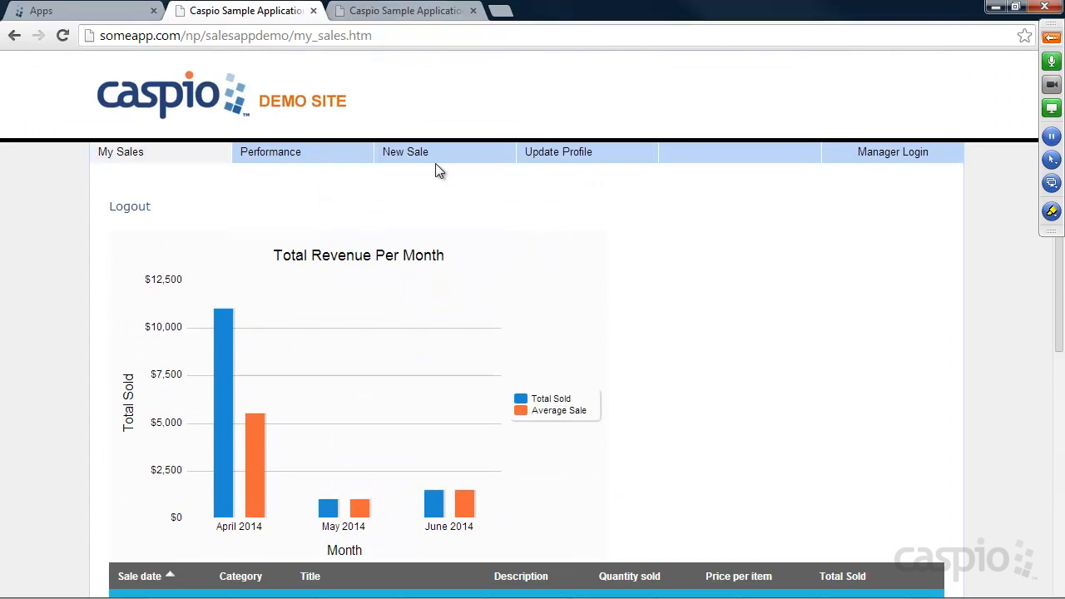
click(540, 156)
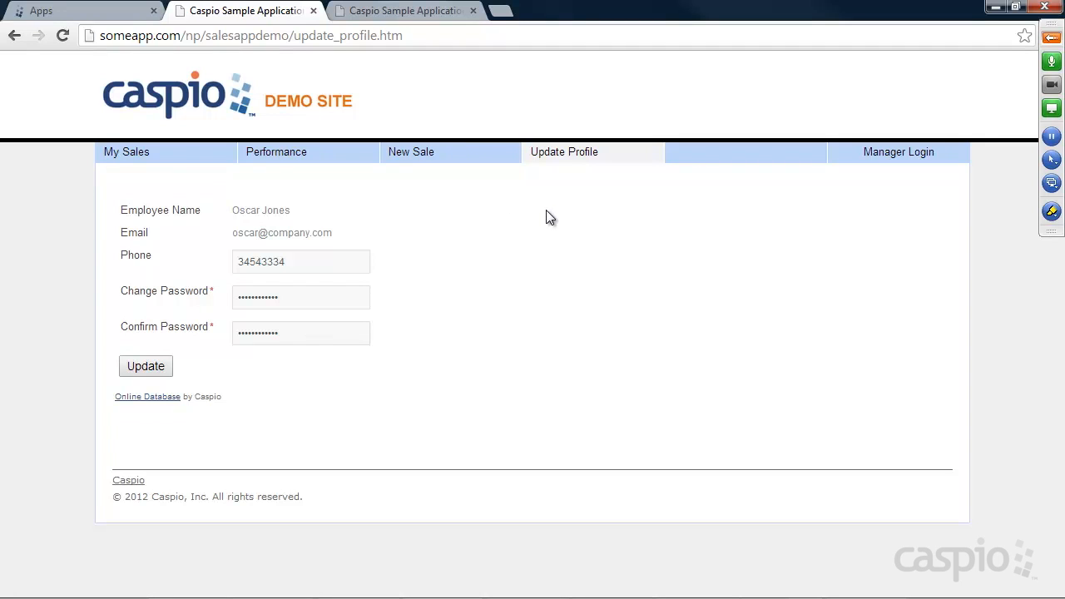
click(94, 17)
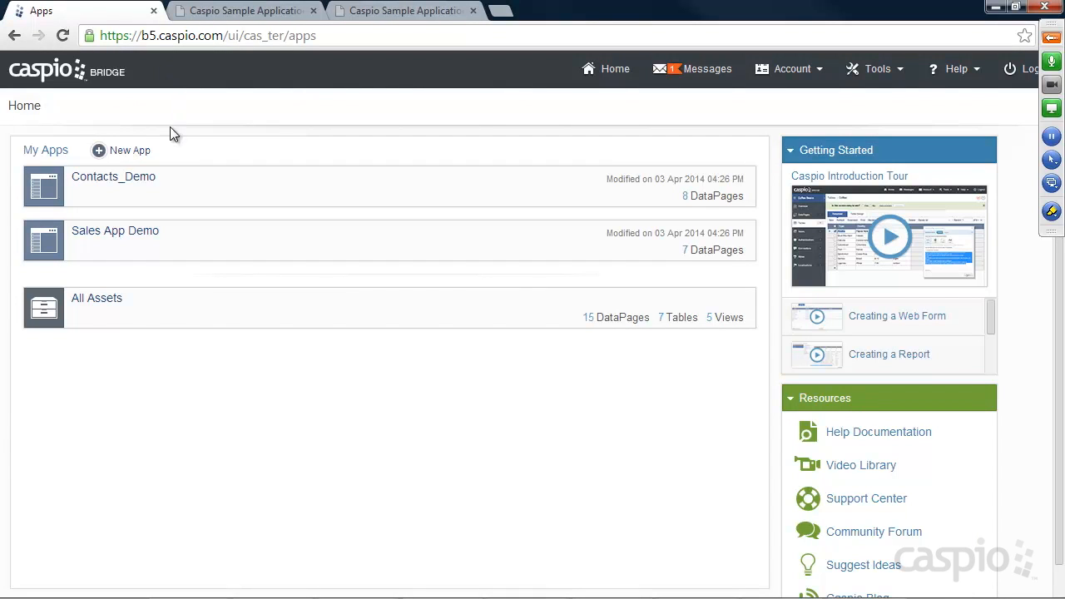
Step: Create a blank app named 'Sales App' and open its App Overview
click(136, 156)
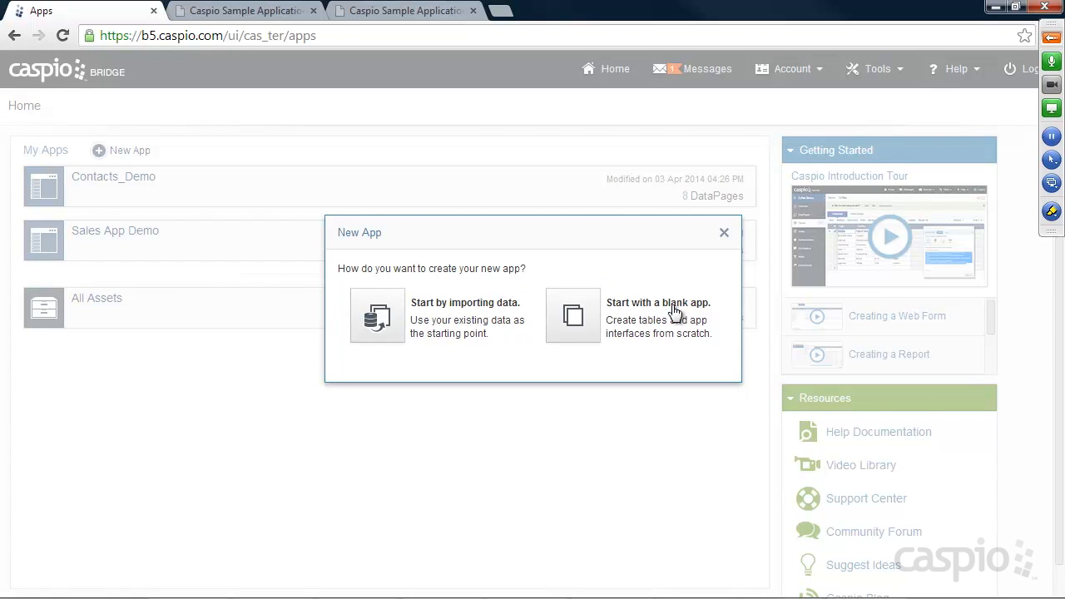
click(567, 318)
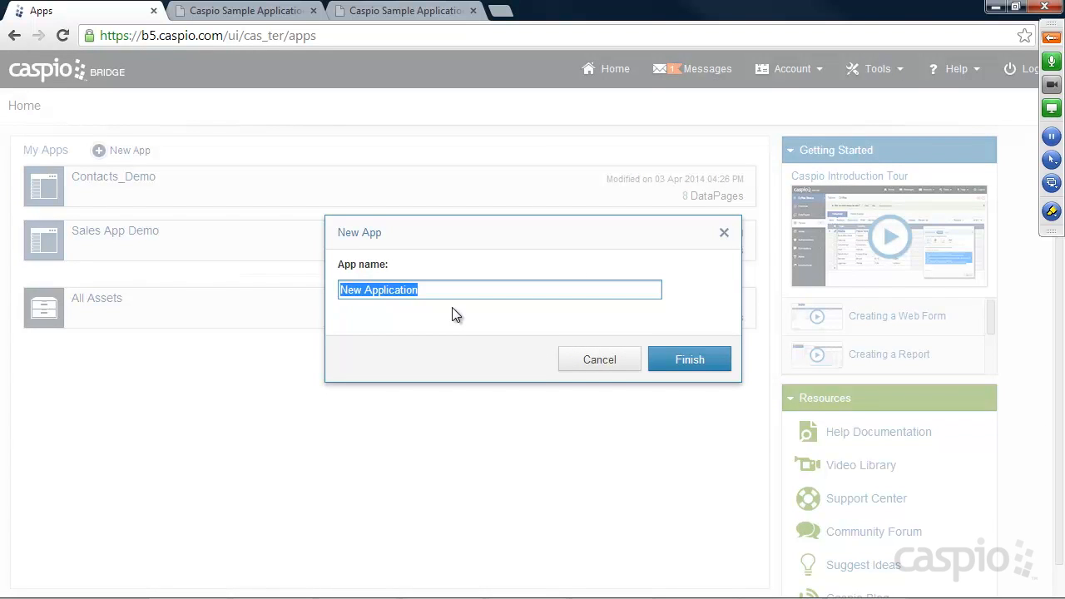
text(Sales App)
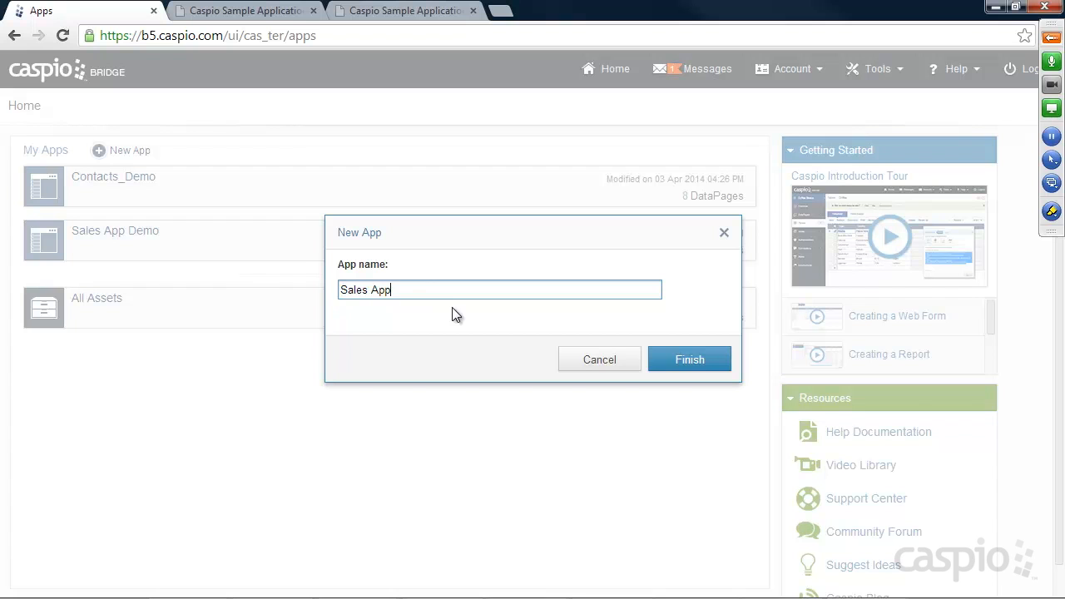
click(689, 361)
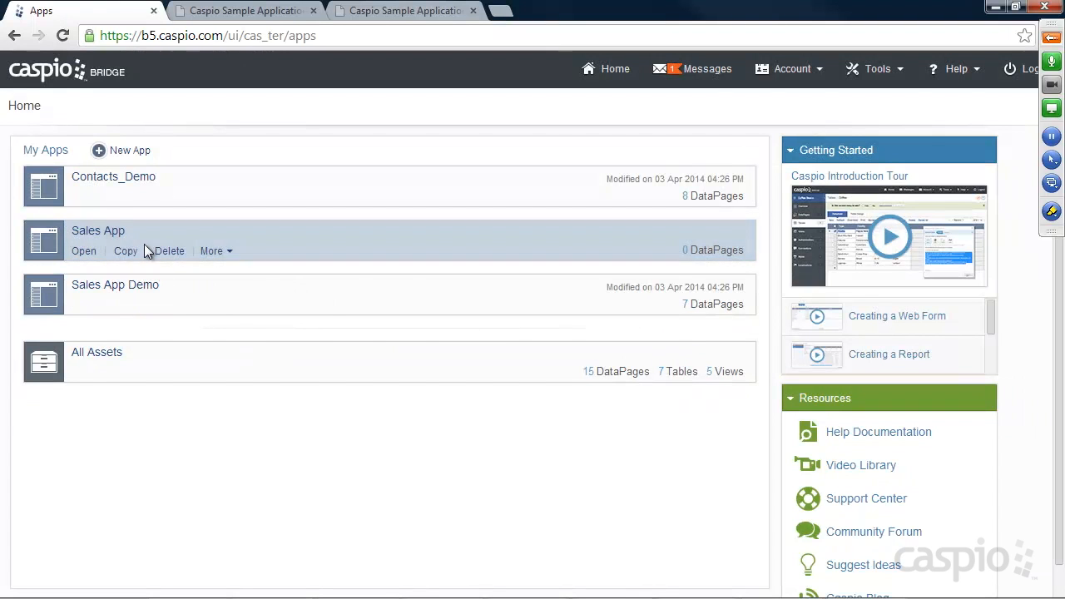
click(83, 251)
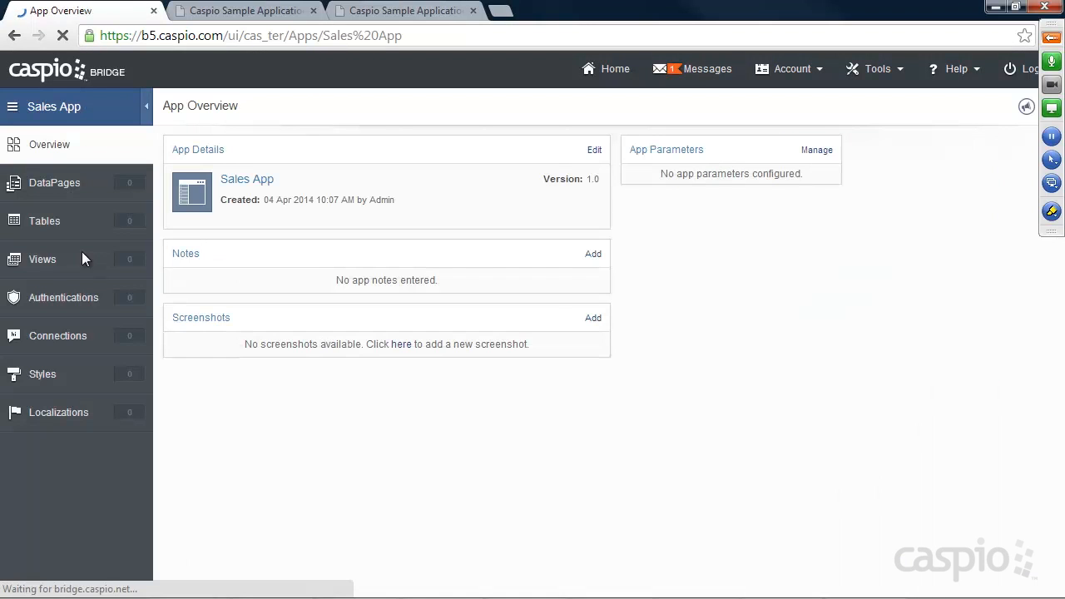
click(245, 12)
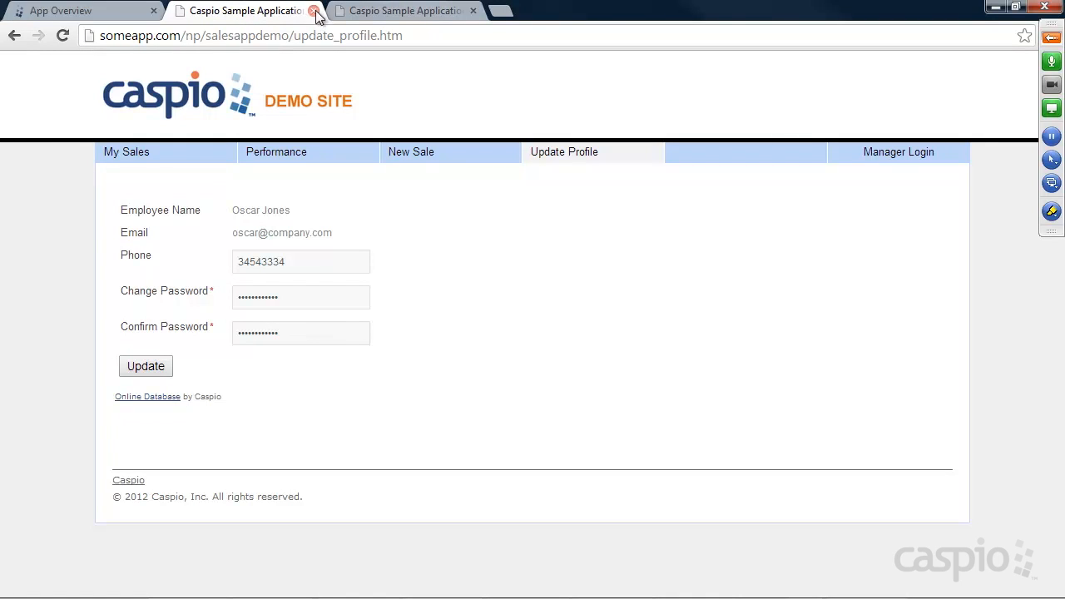
click(405, 12)
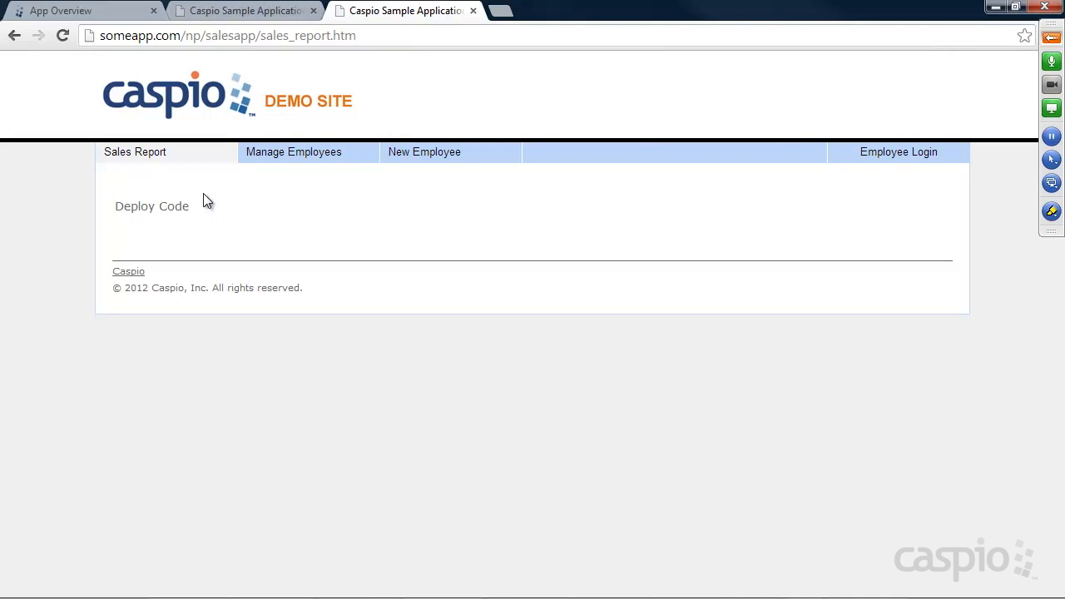
click(73, 15)
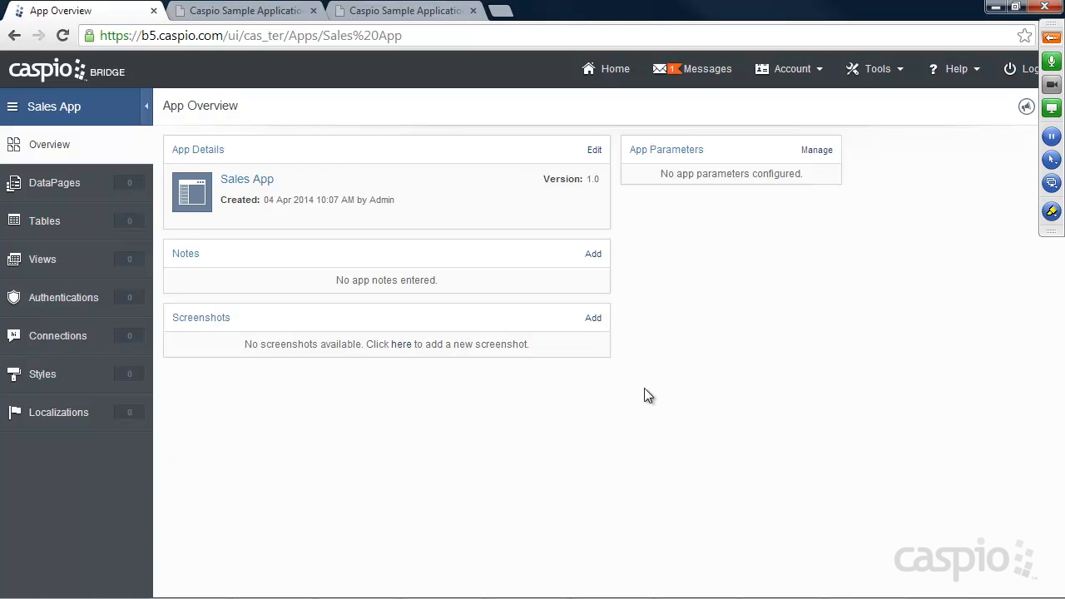
Step: Start a new table with an Autonumber User_ID field
click(47, 231)
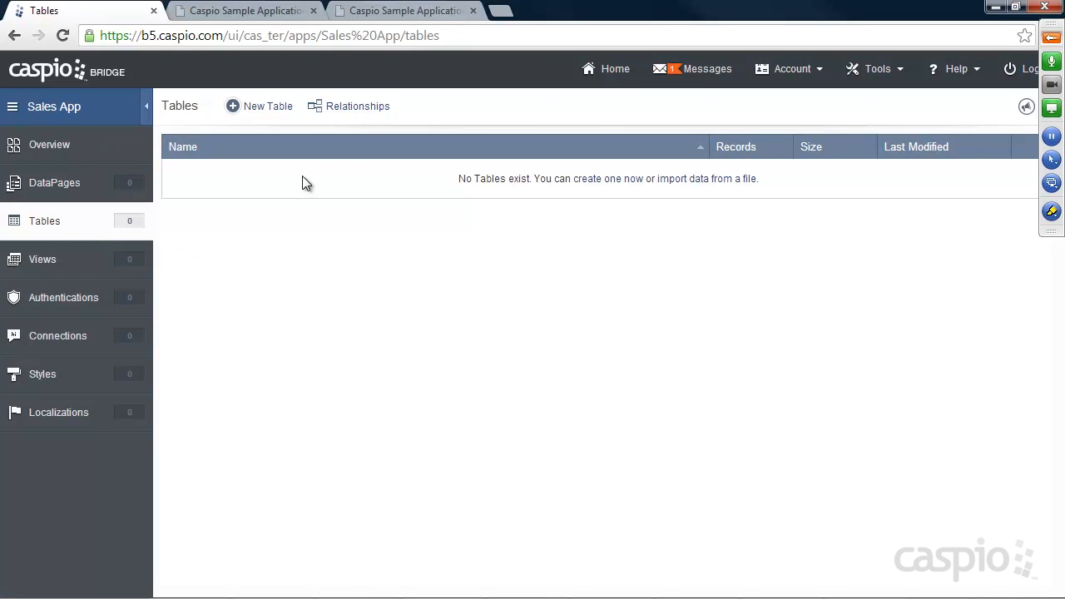
click(272, 108)
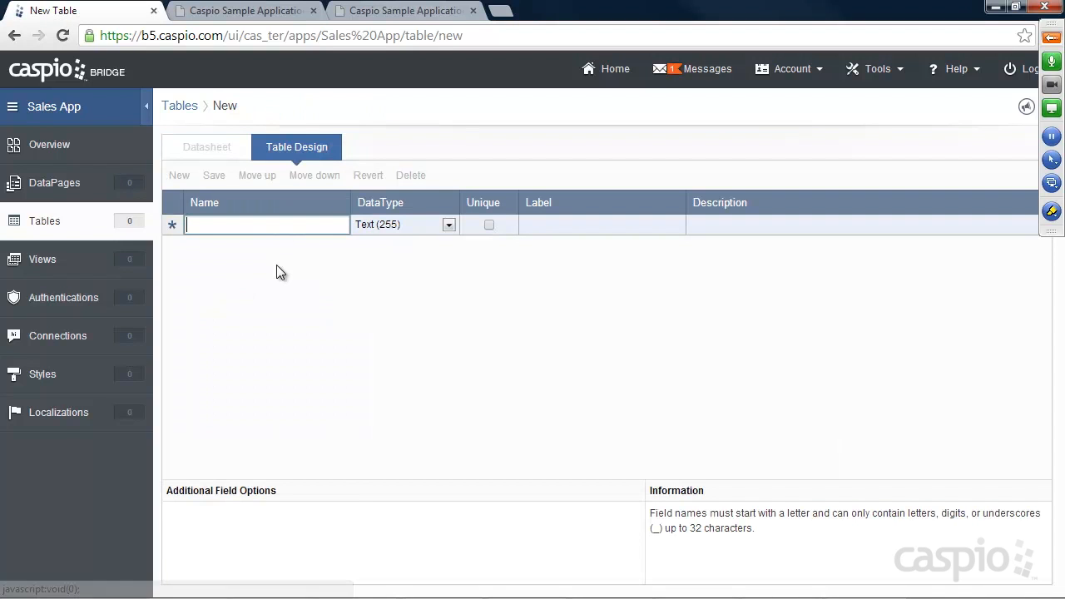
text(User_ID)
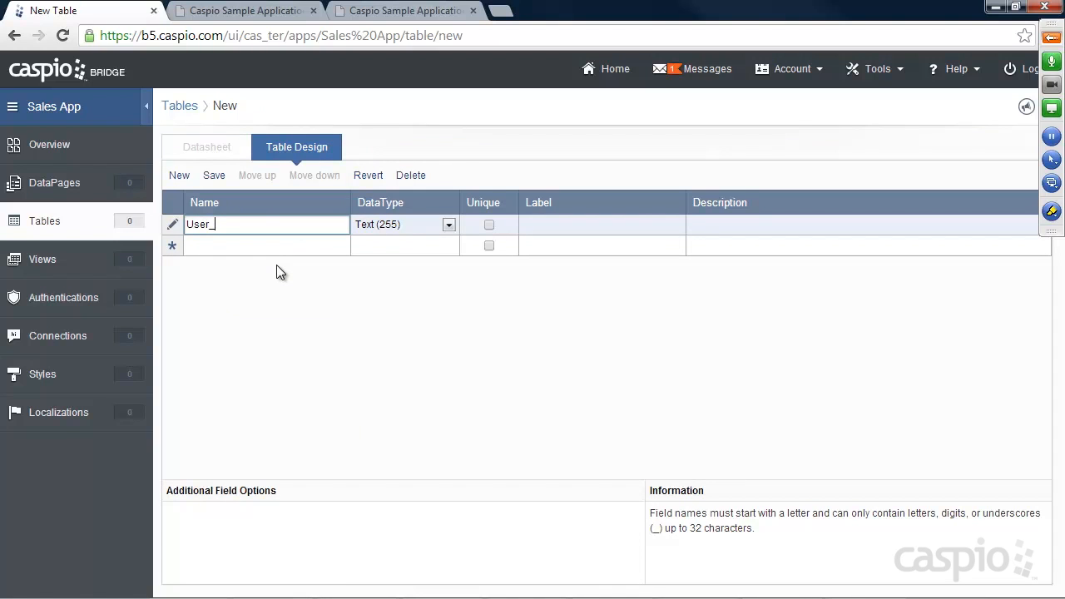
click(406, 224)
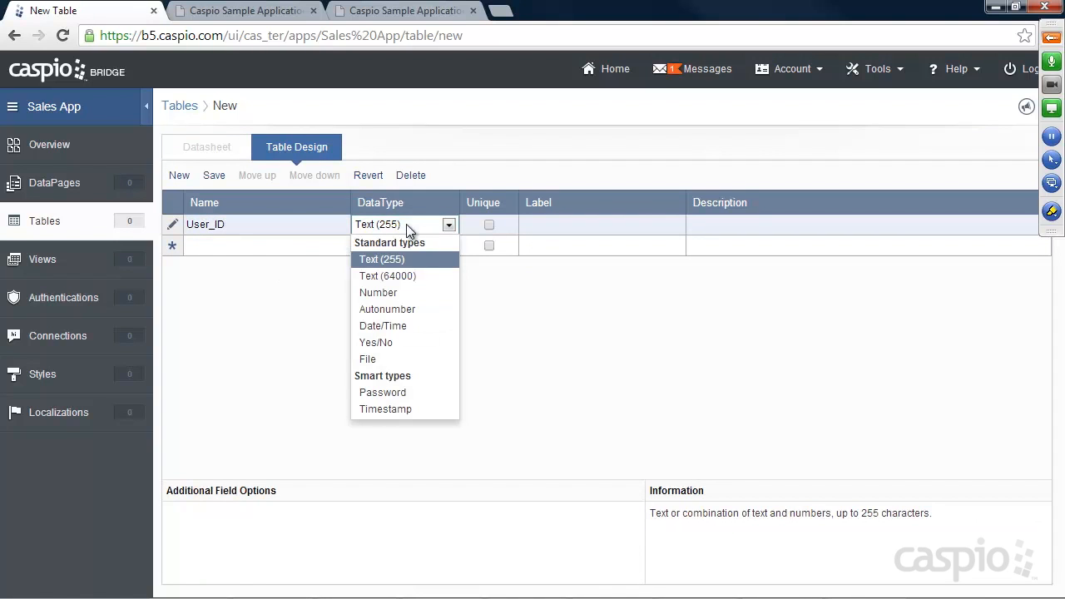
click(387, 311)
Step: Add Employee_Name, Phone and a unique Email field
click(250, 245)
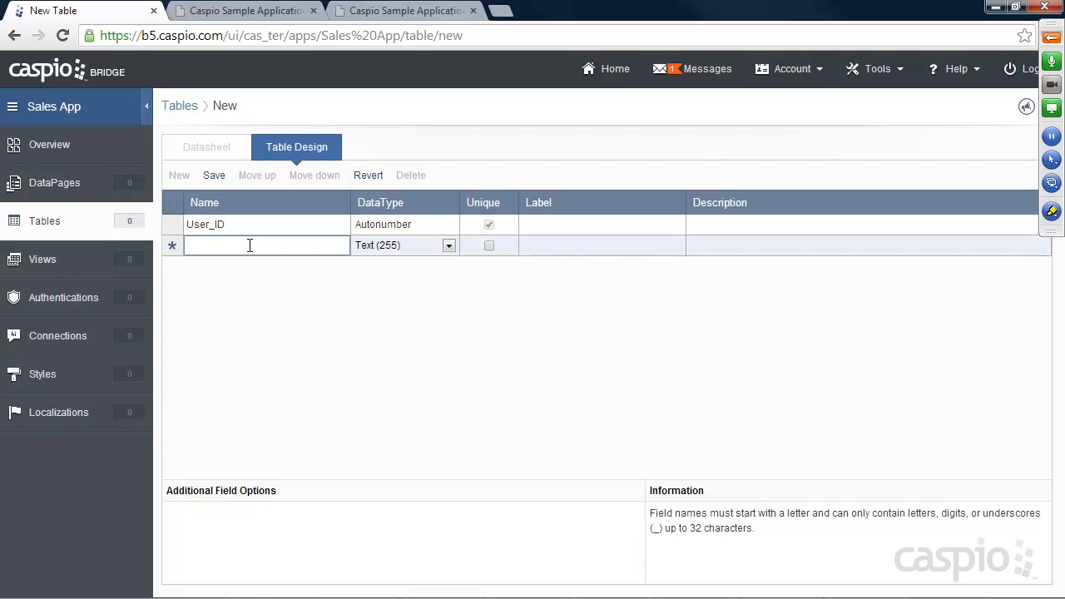
text(Employee_Name)
click(252, 265)
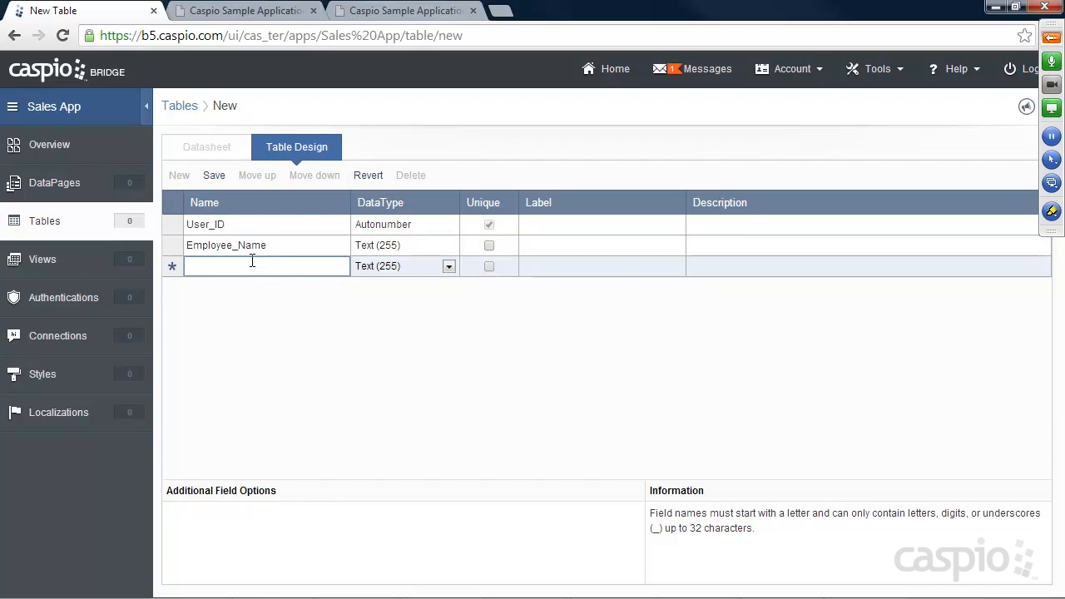
text(Phone)
click(223, 286)
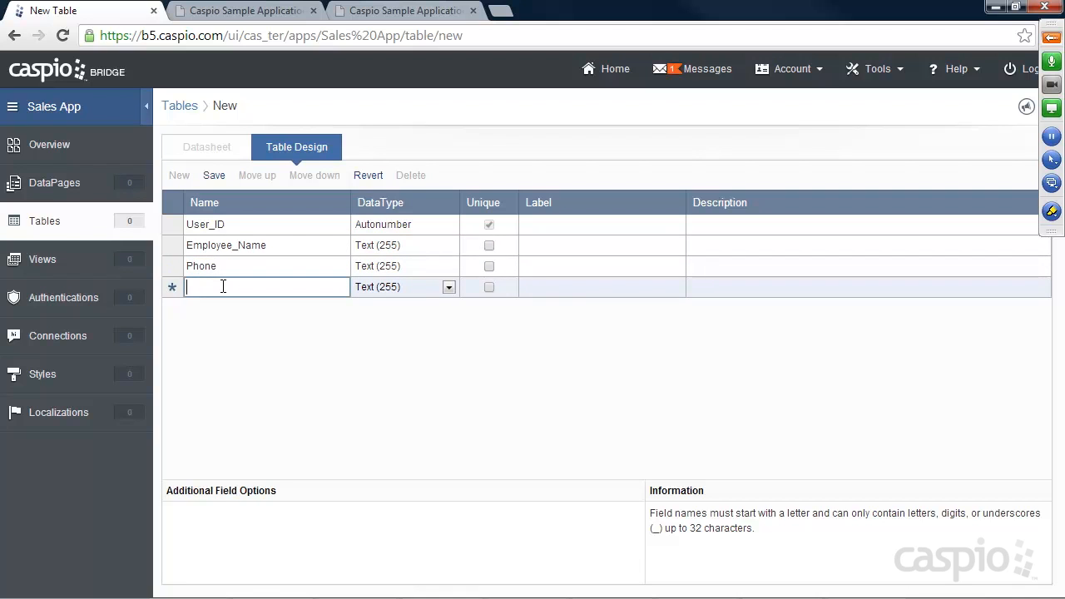
text(Email)
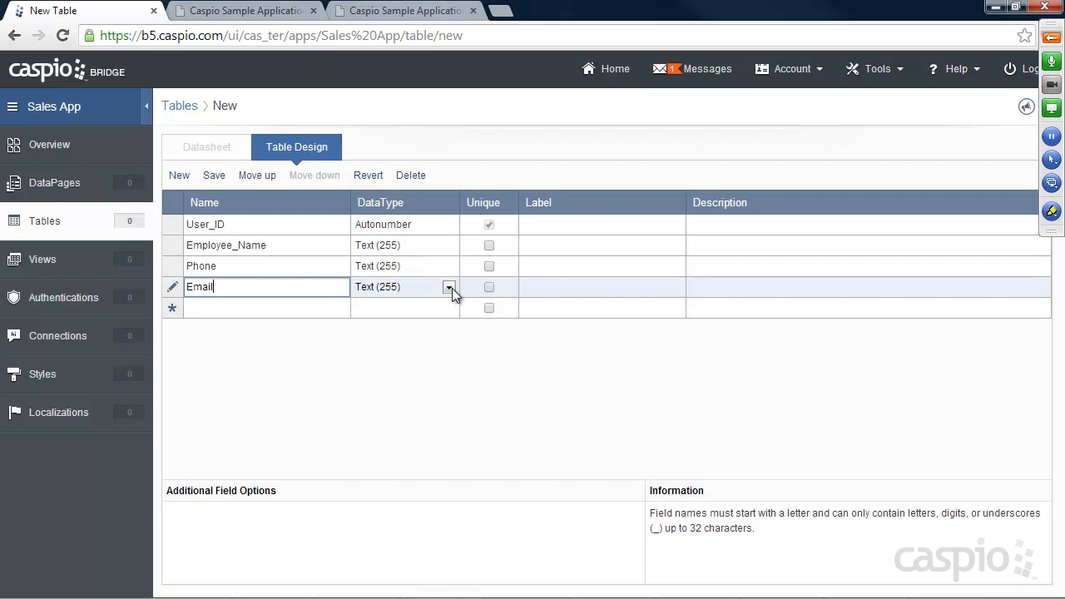
click(489, 287)
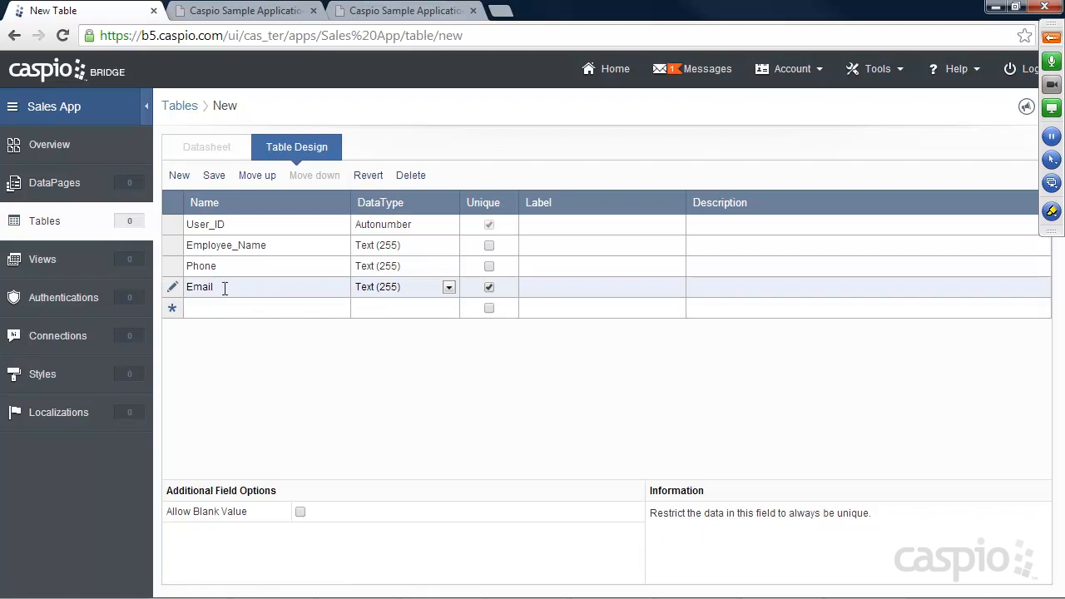
Step: Add a Password-type Password field and a Yes/No Manager field
click(206, 307)
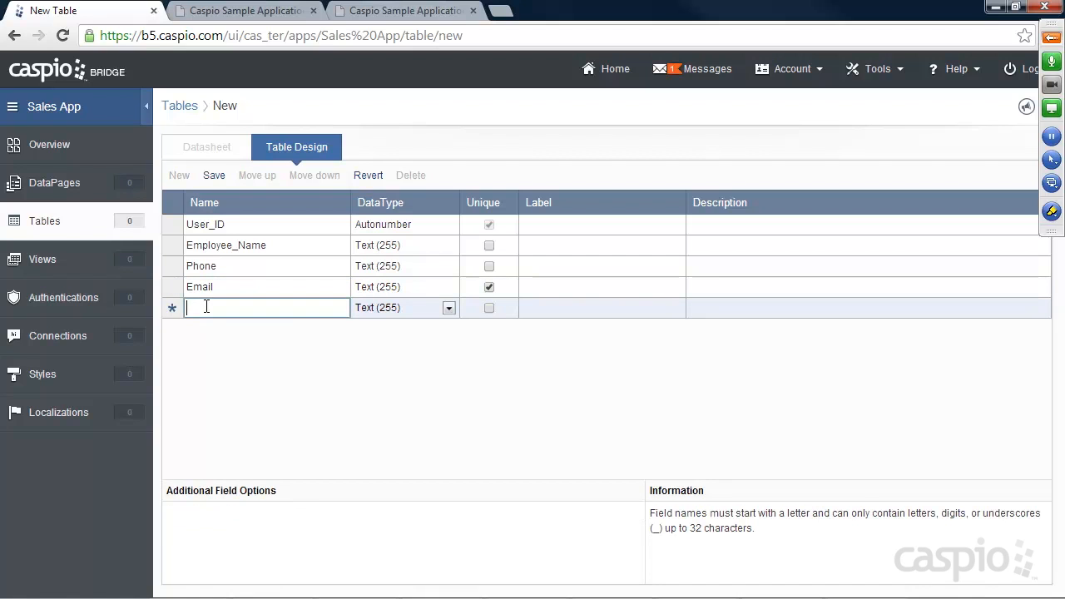
text(Password)
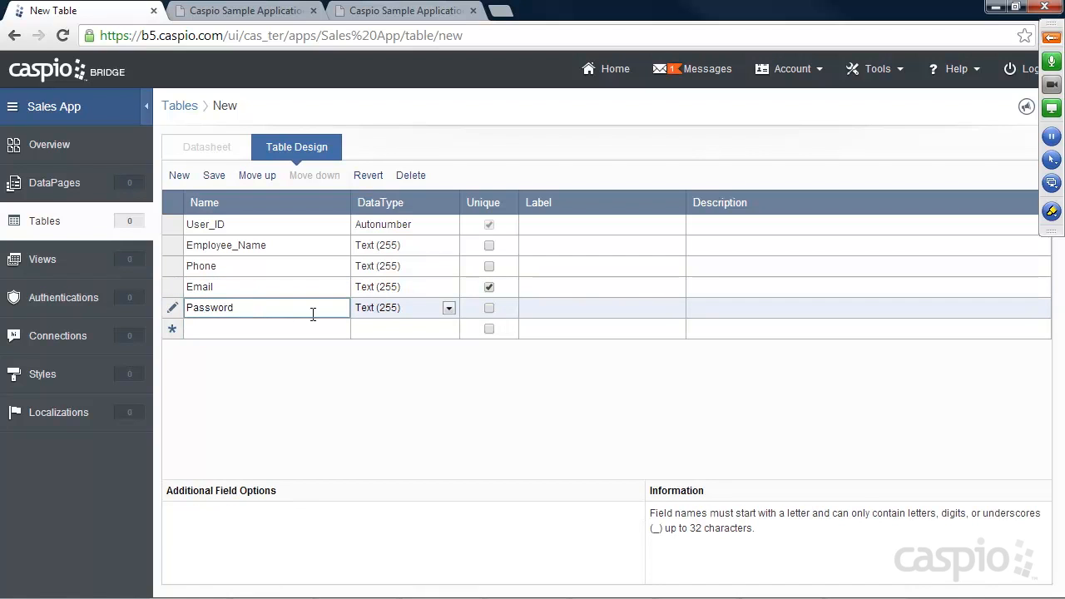
click(382, 309)
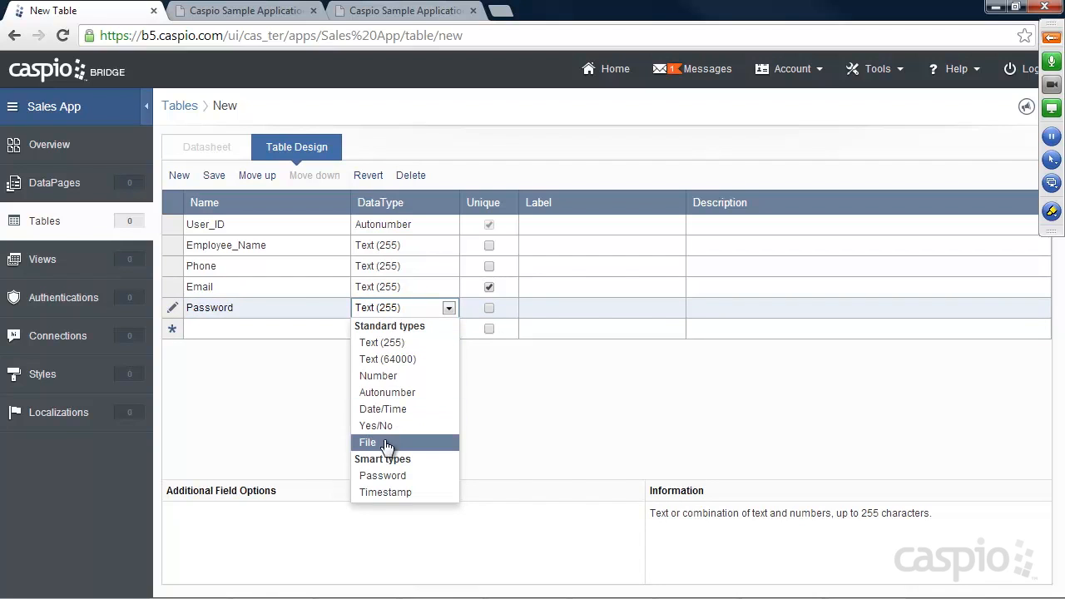
click(383, 478)
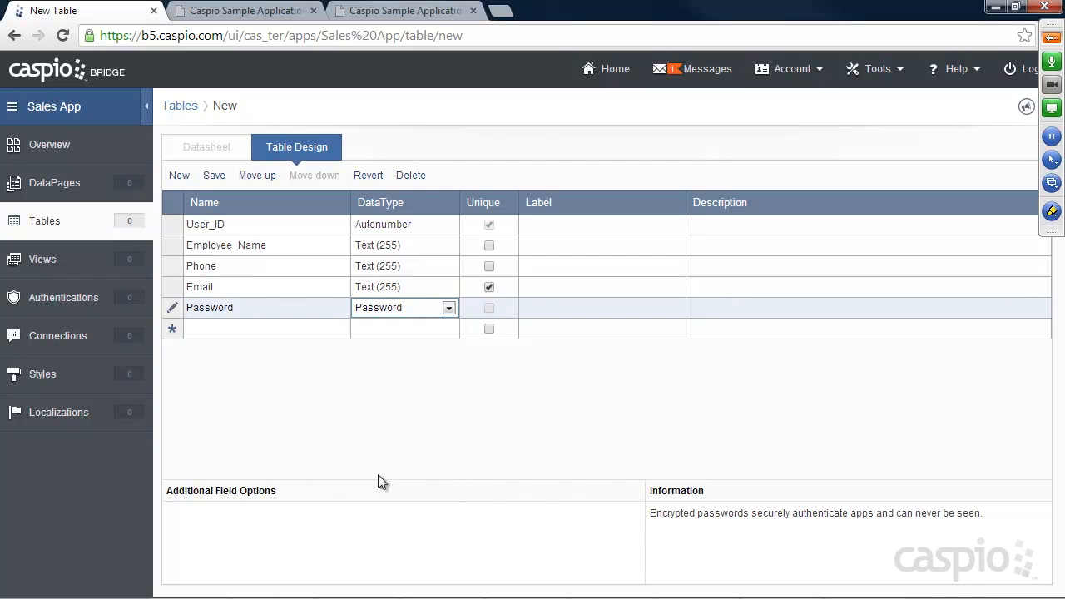
click(215, 327)
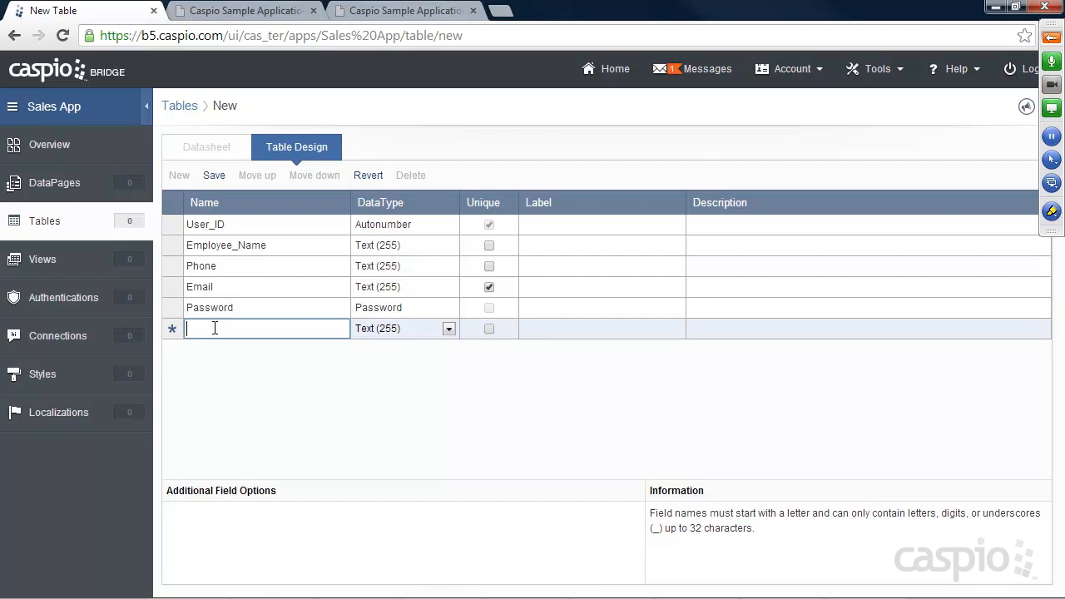
text(Manager)
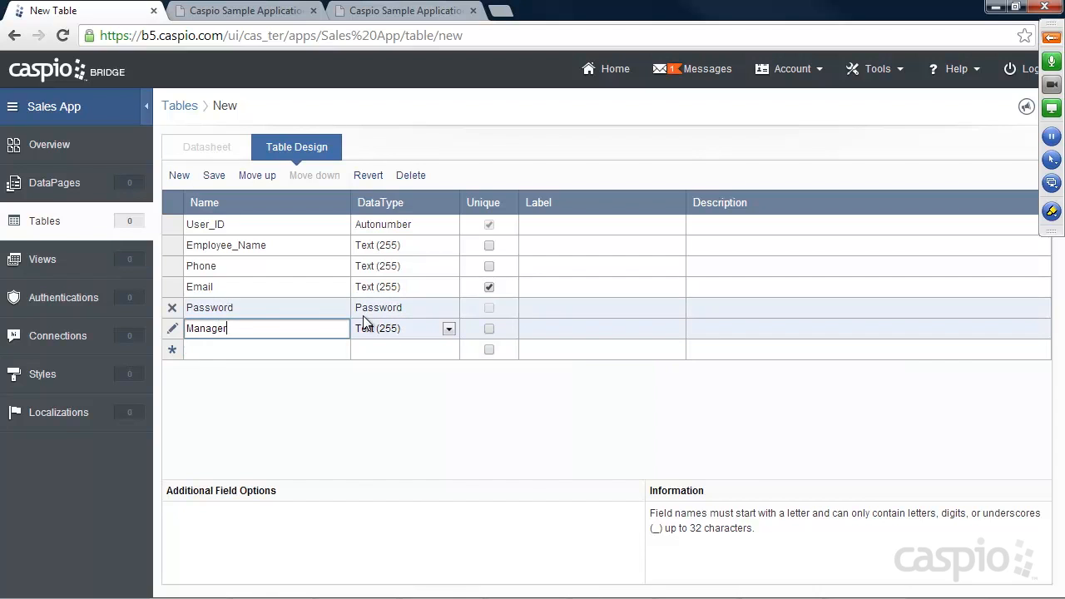
click(391, 329)
click(377, 442)
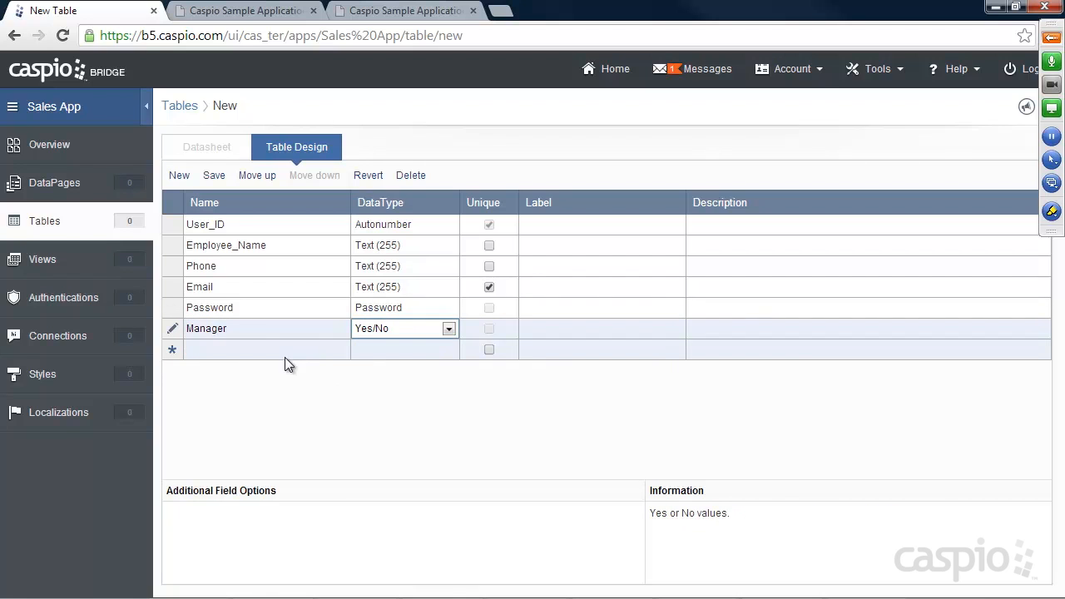
Step: Add Yes/No fields Employee and Status, then save the table design
click(267, 349)
text(E)
key(BackSpace)
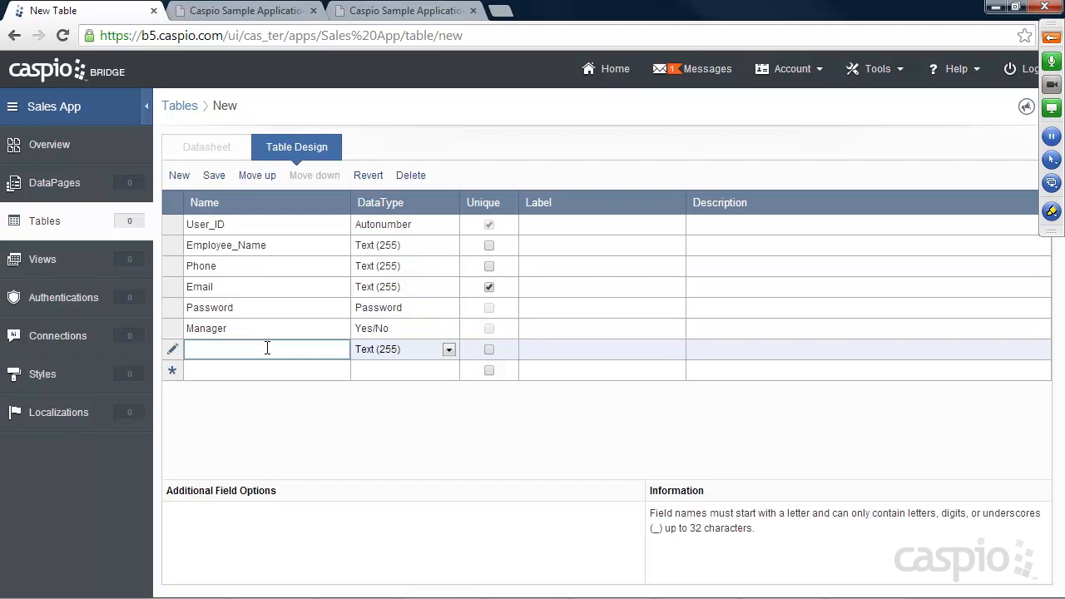
text(Employee)
click(401, 350)
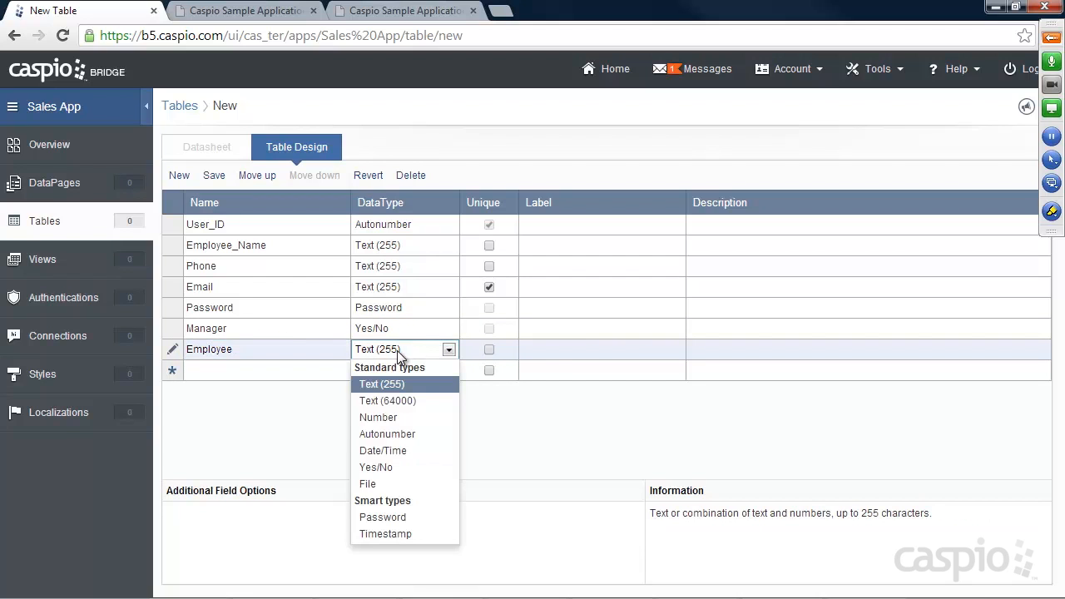
click(385, 467)
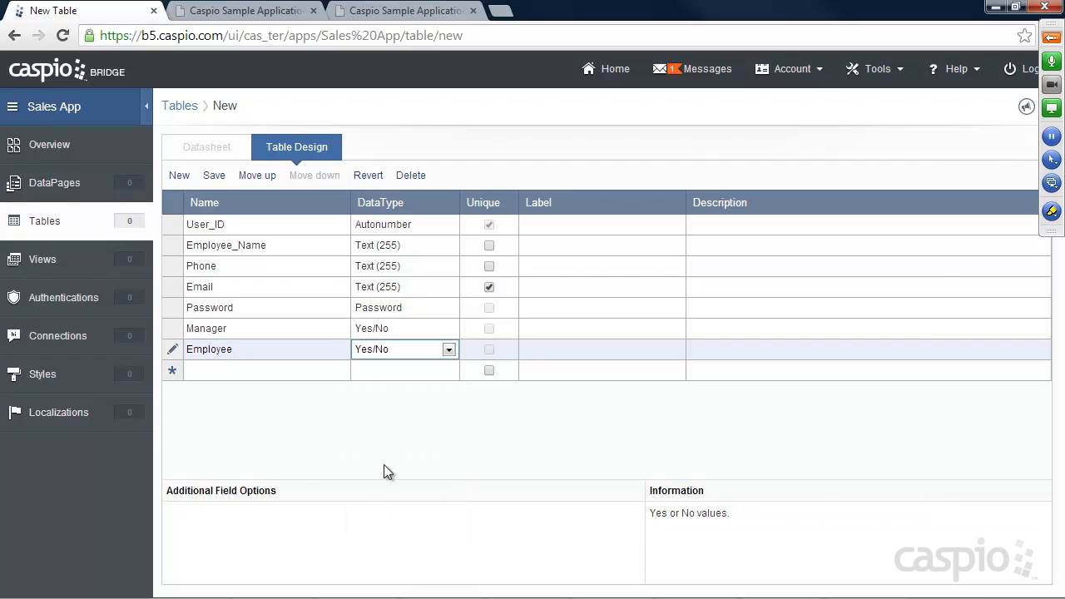
click(257, 368)
text(Status)
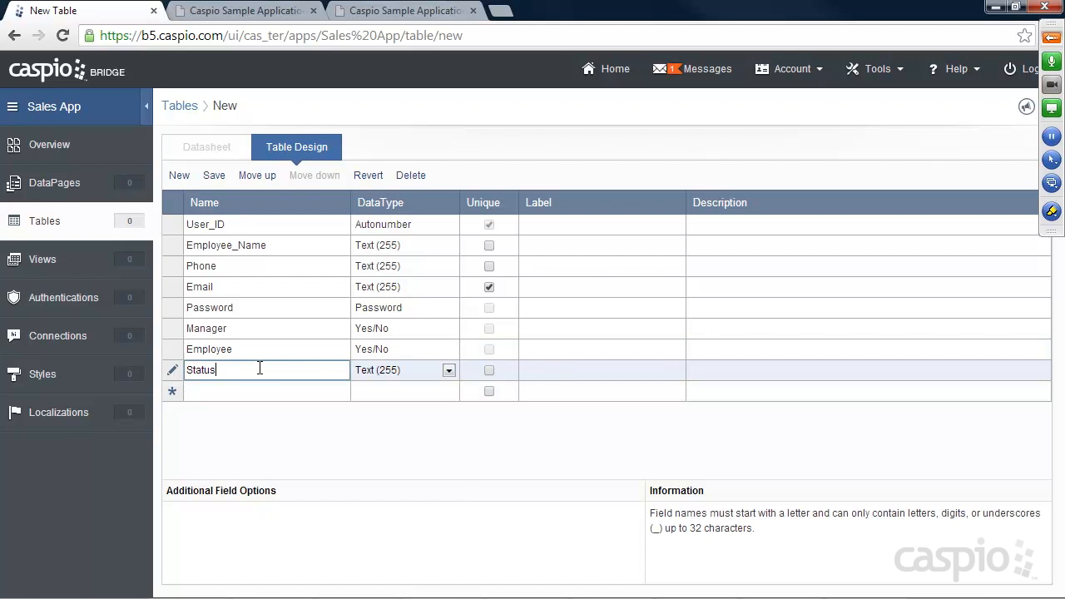
click(385, 371)
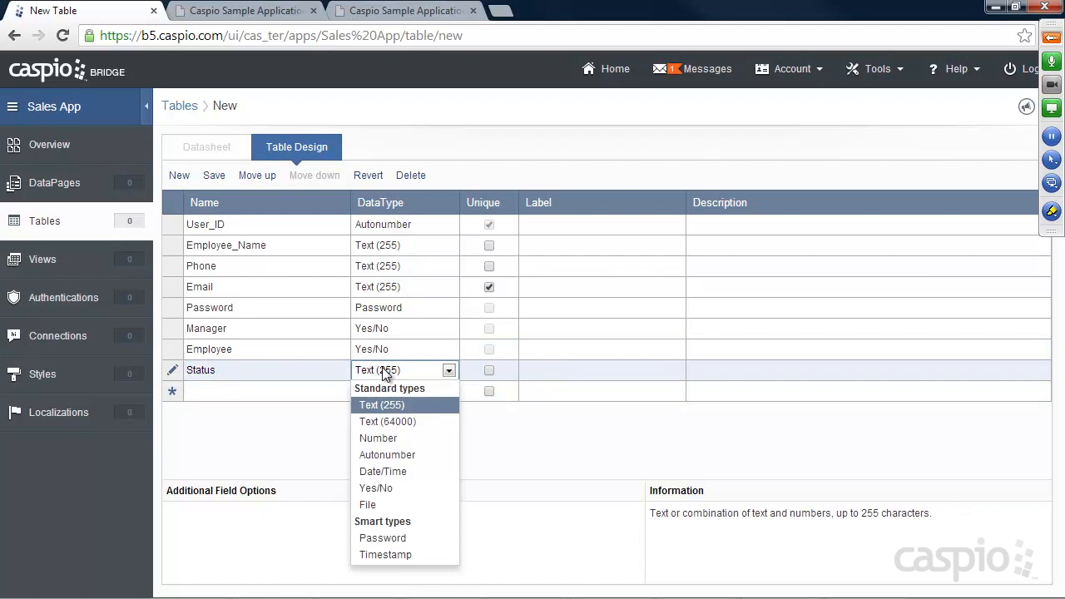
click(383, 487)
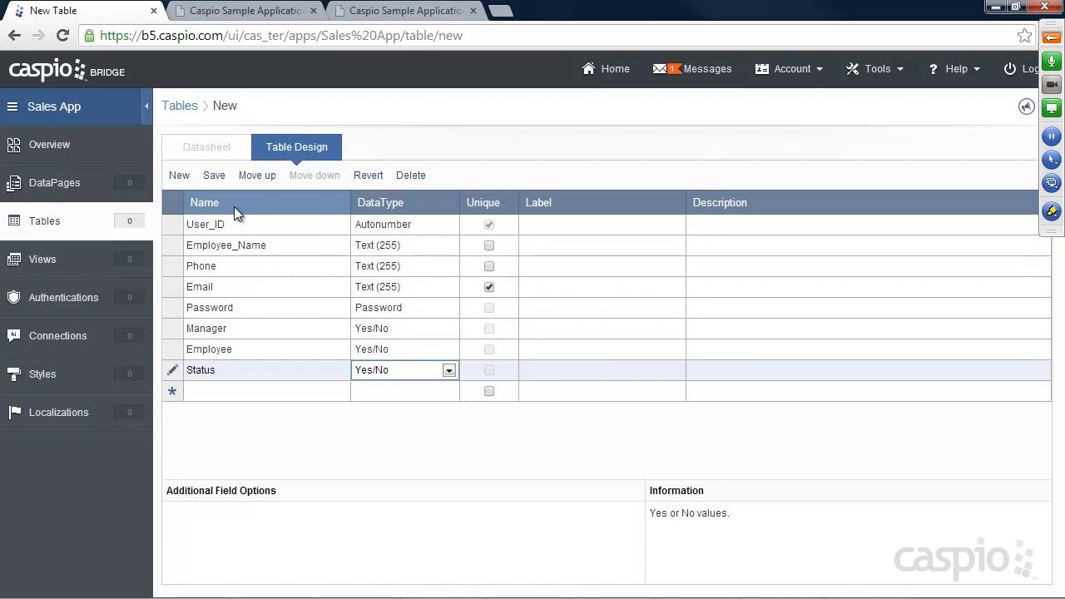
click(214, 175)
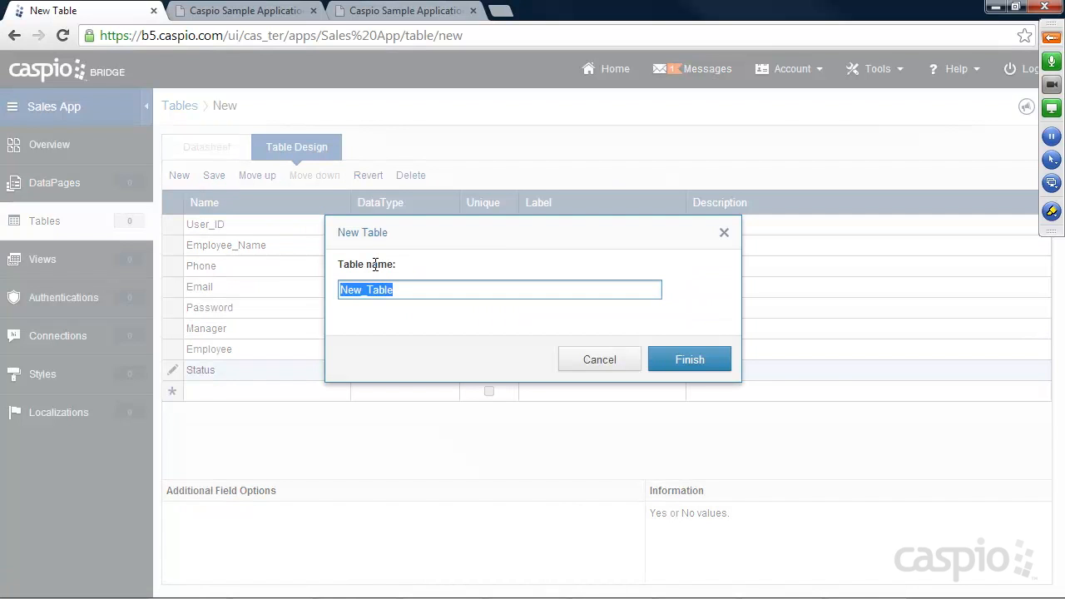
Step: Name the new table User_Table and finish creating it
text(User_)
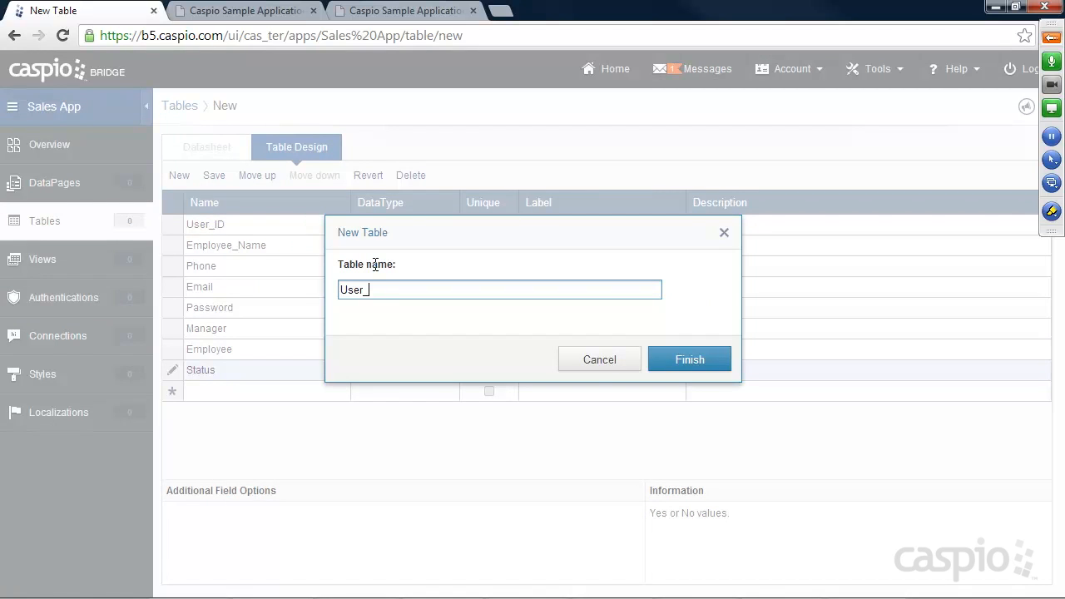
text(Table)
key(BackSpace)
click(687, 360)
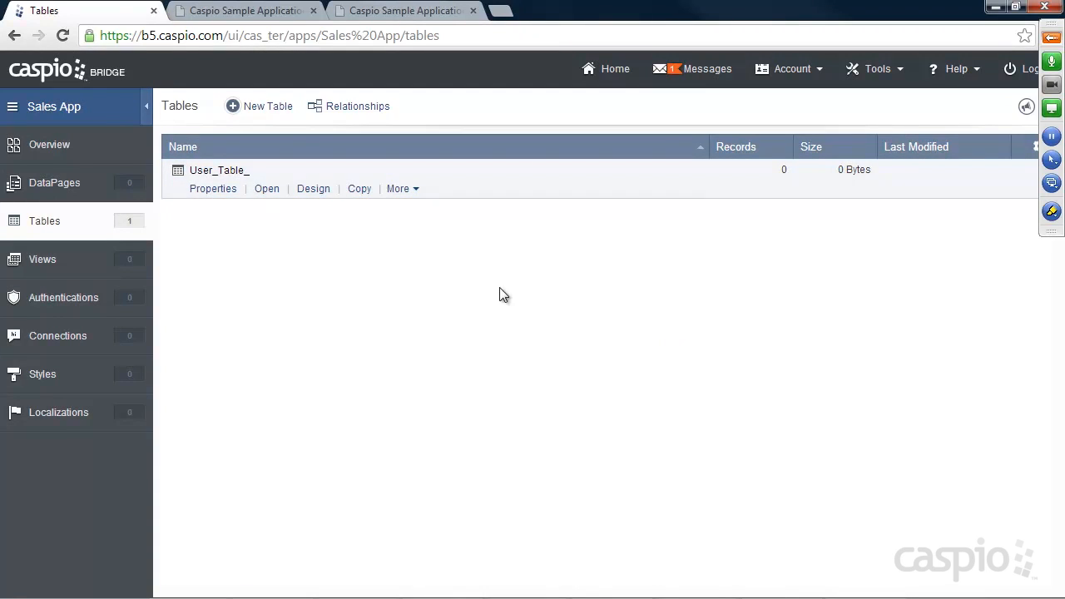
click(267, 13)
Step: Check the category list on the demo site's New Sale page
click(414, 156)
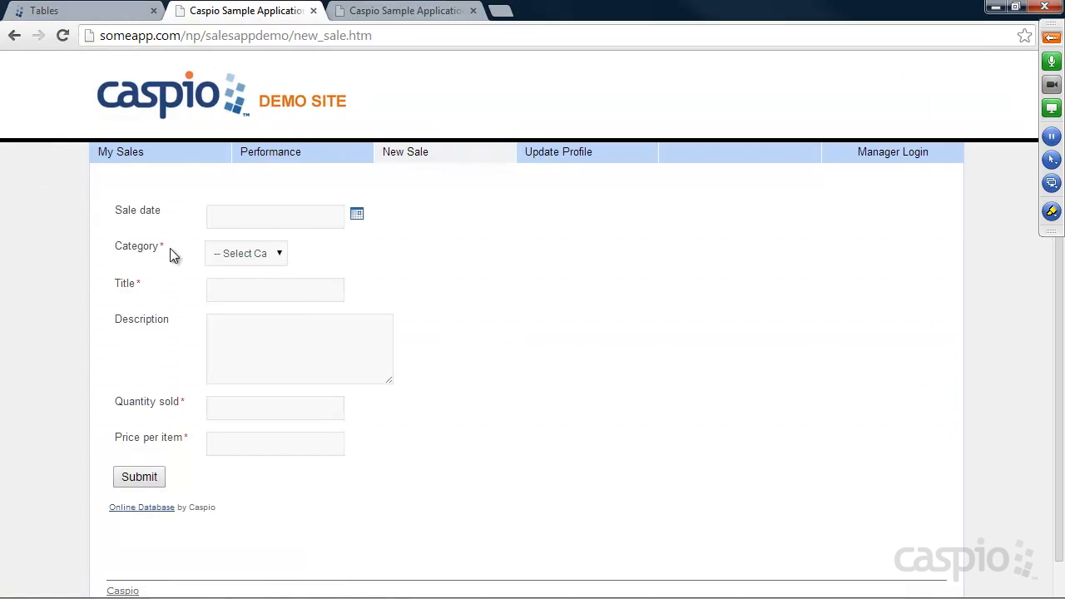
click(240, 254)
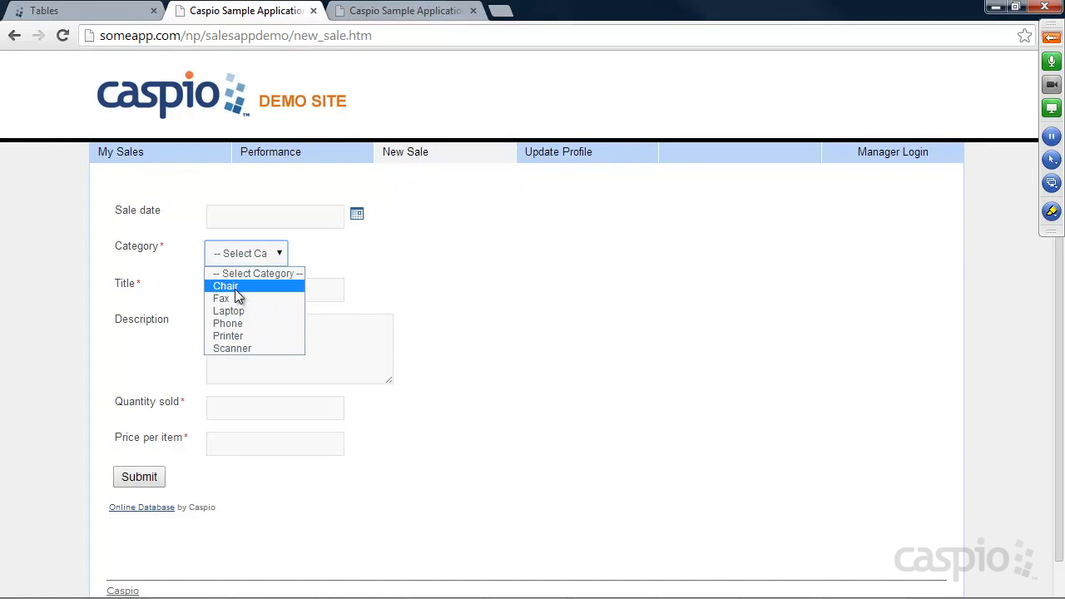
click(450, 287)
click(120, 13)
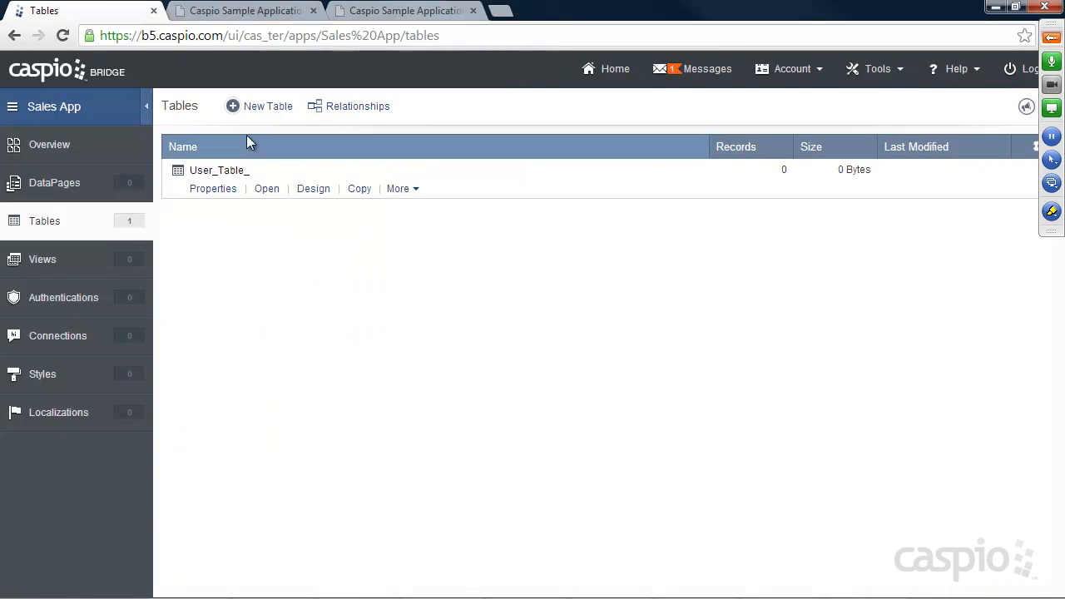
Step: Create a new table with a Categories field and save it as Categories
click(258, 110)
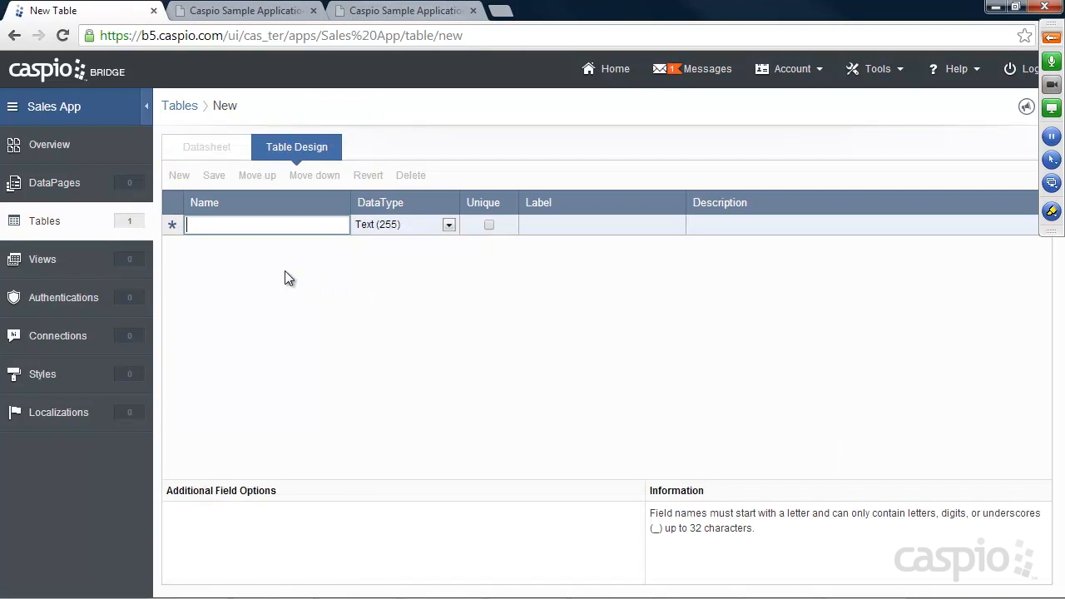
text(Categories)
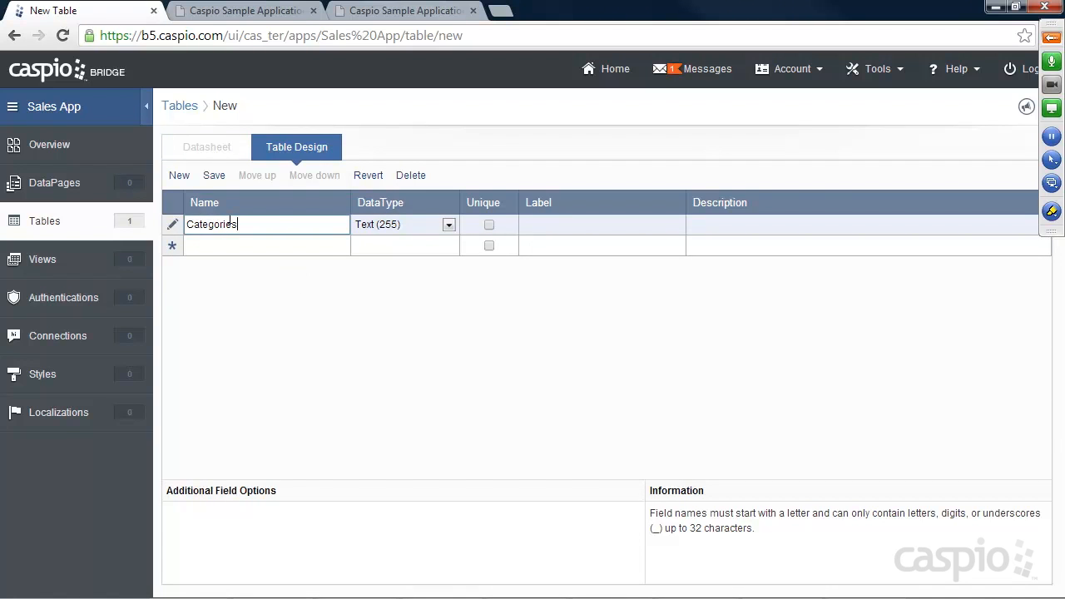
click(214, 176)
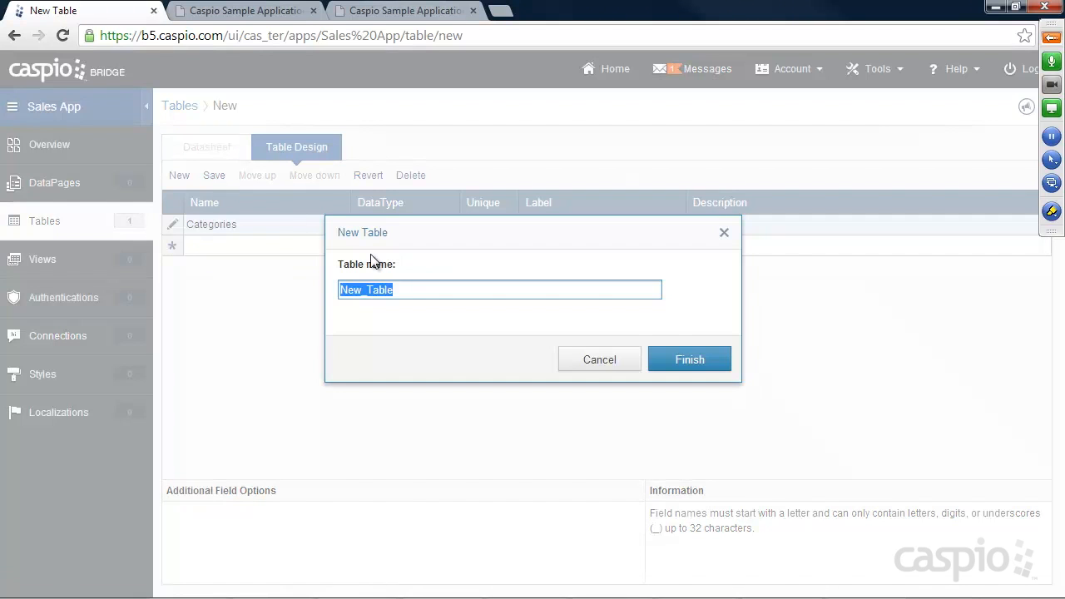
text(Categories)
click(694, 363)
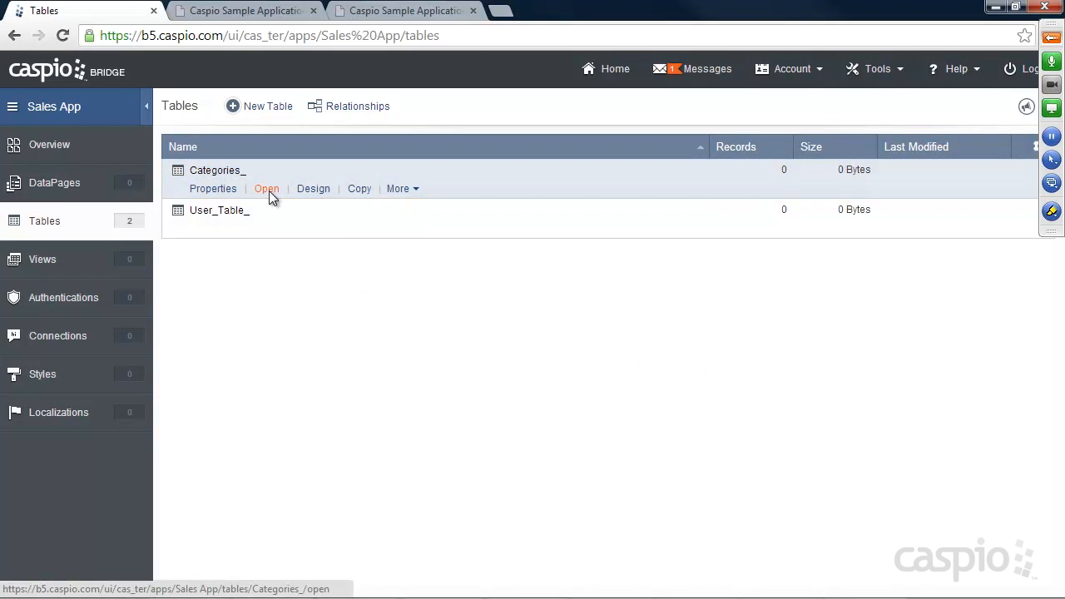
Step: Enter the records Fax, Scanner, Phone and Laptop in the Categories_ datasheet
click(269, 191)
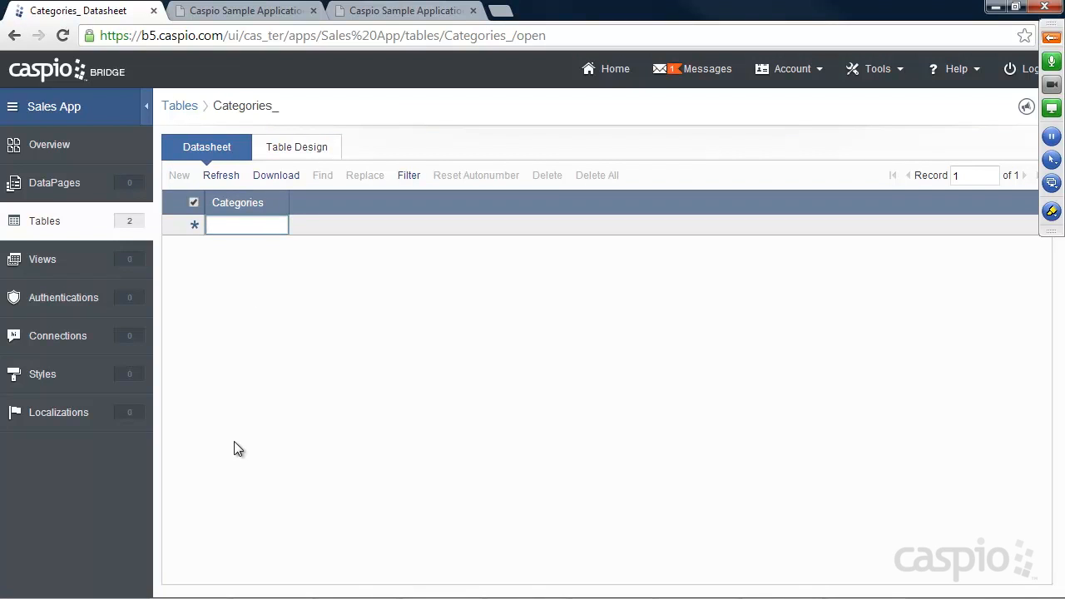
text(Fax)
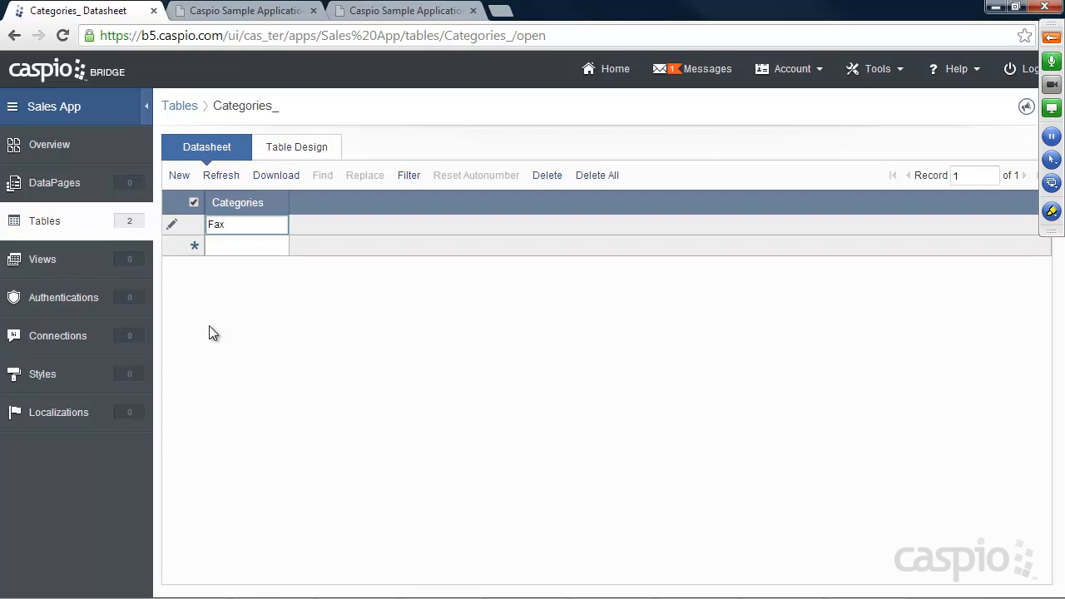
click(241, 246)
text(Scanner)
click(238, 267)
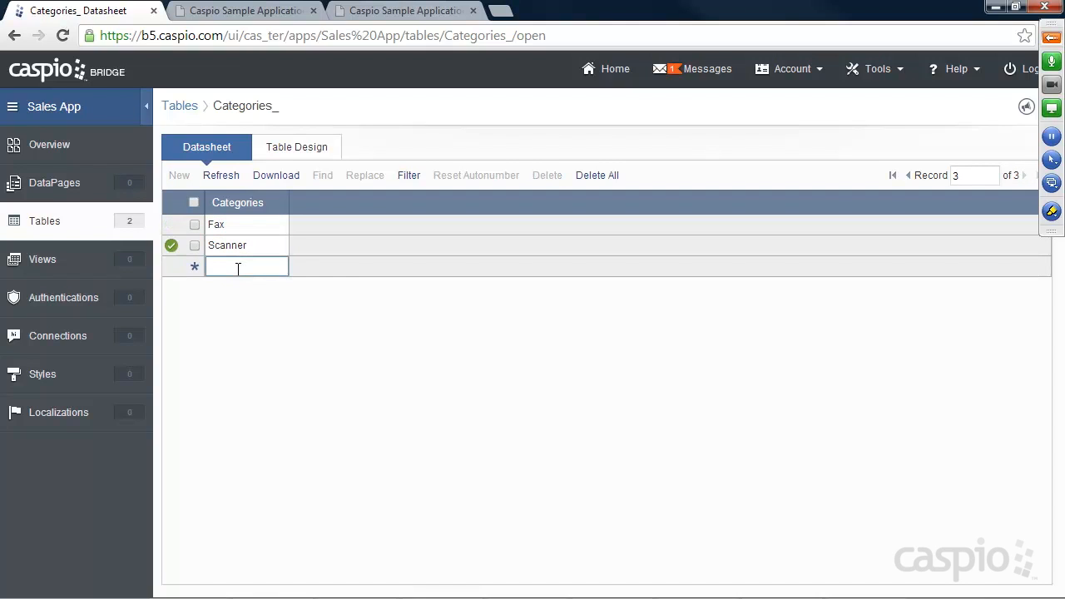
text(Phone)
click(219, 288)
text(Laptop)
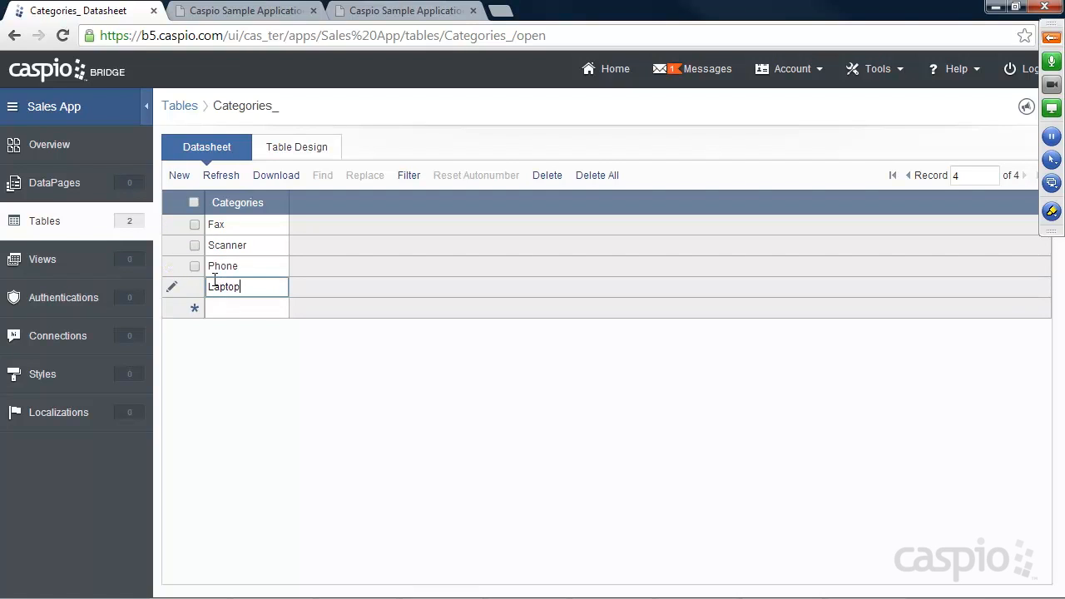
click(47, 229)
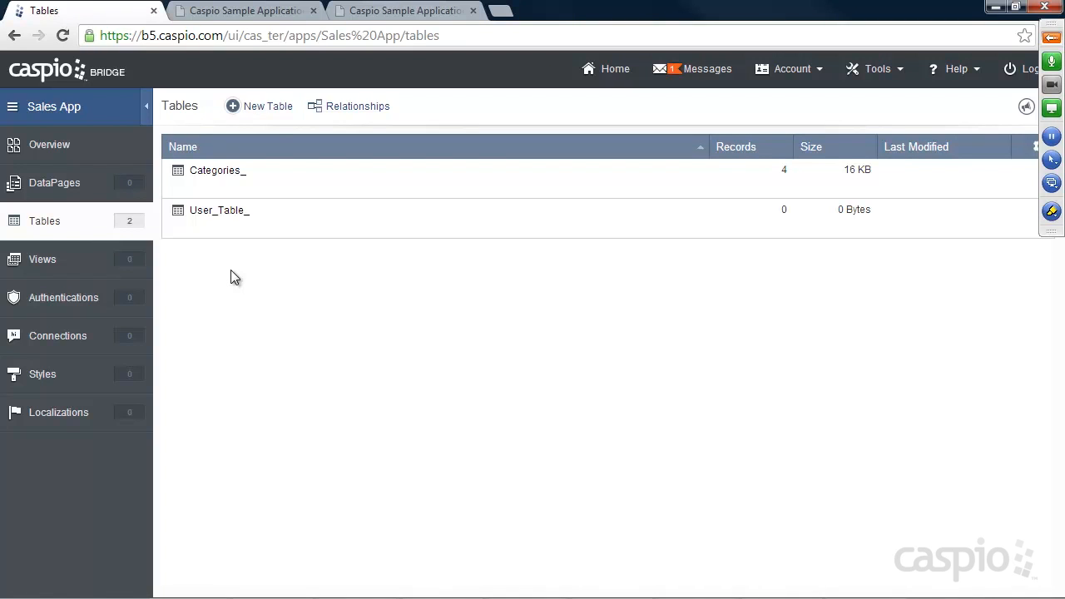
Step: Start a new table with User_ID (Number), Employee_Name and Sale_Date (Date/Time) fields
click(270, 110)
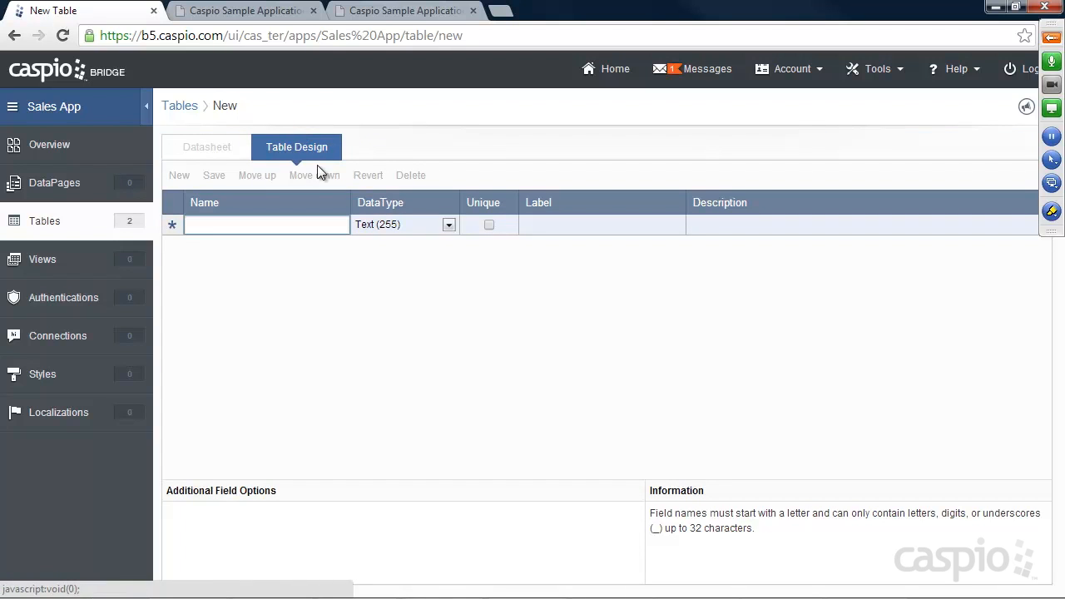
text(User)
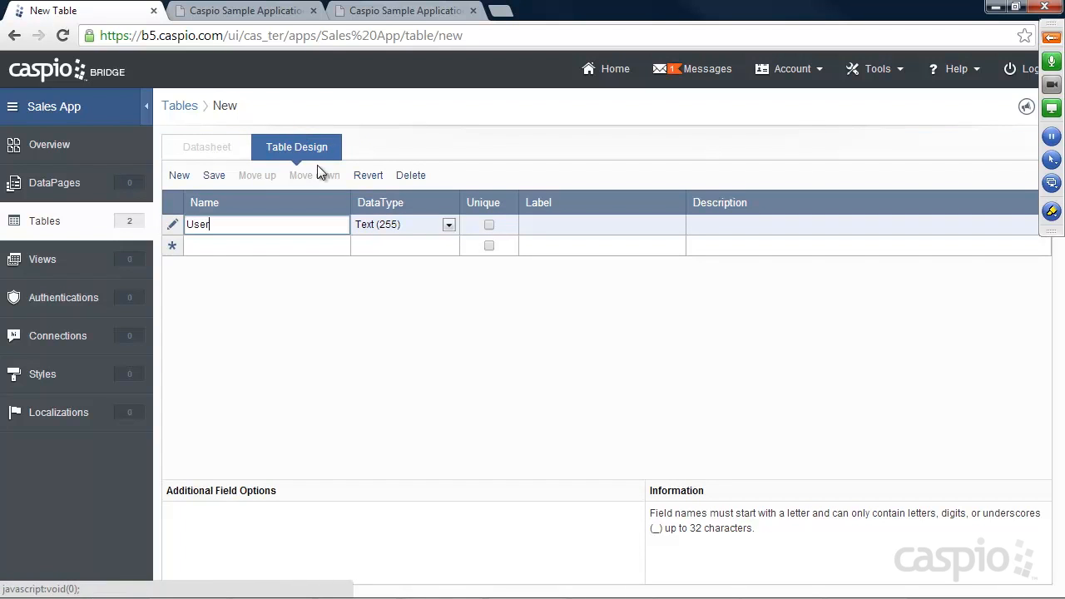
text(_ID)
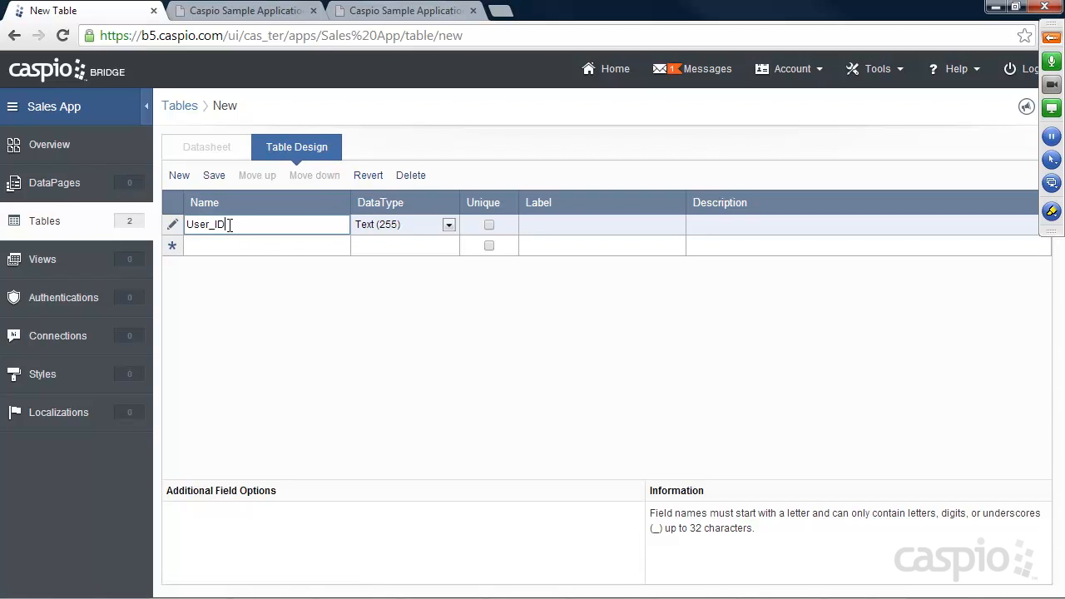
click(403, 227)
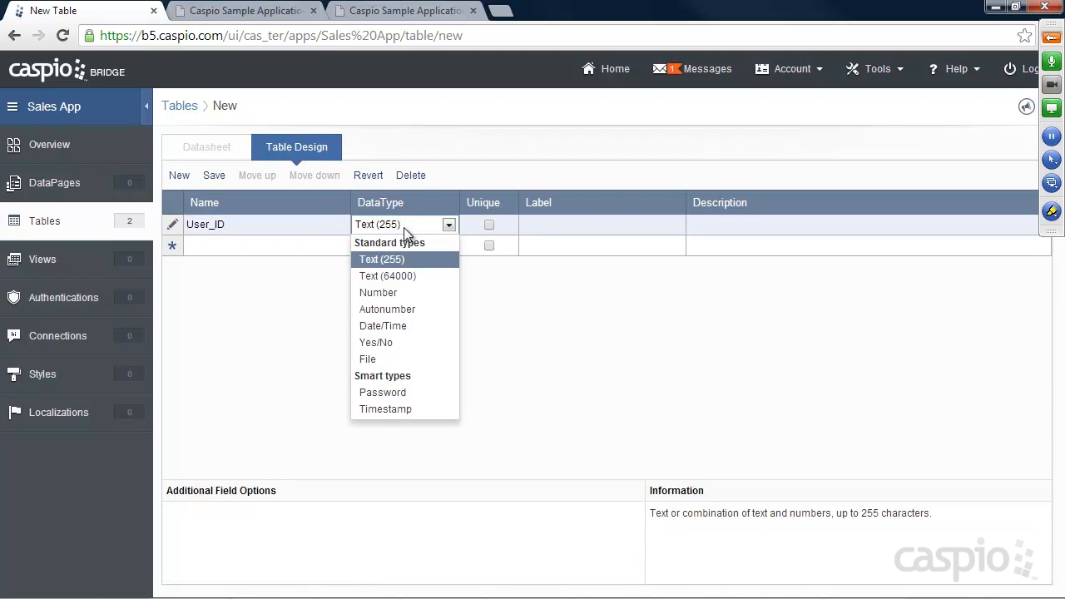
click(392, 294)
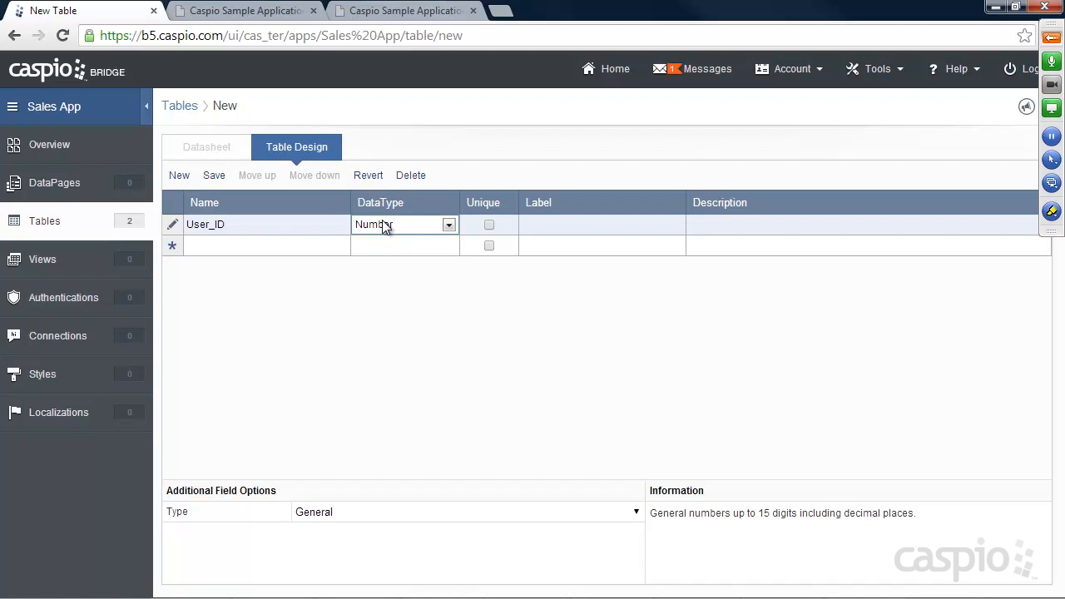
click(276, 244)
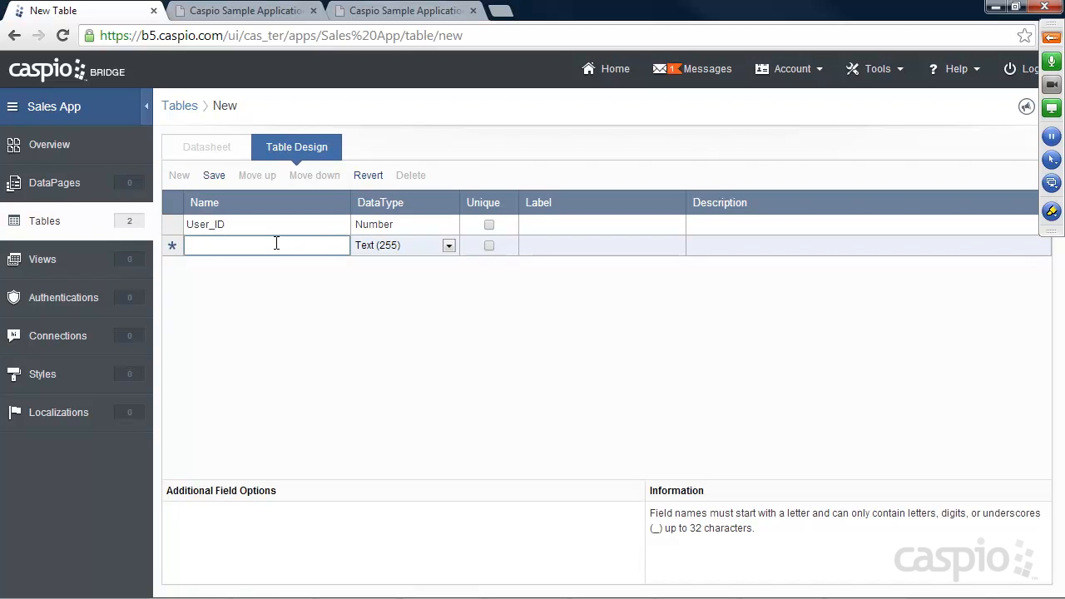
text(Employee_Name)
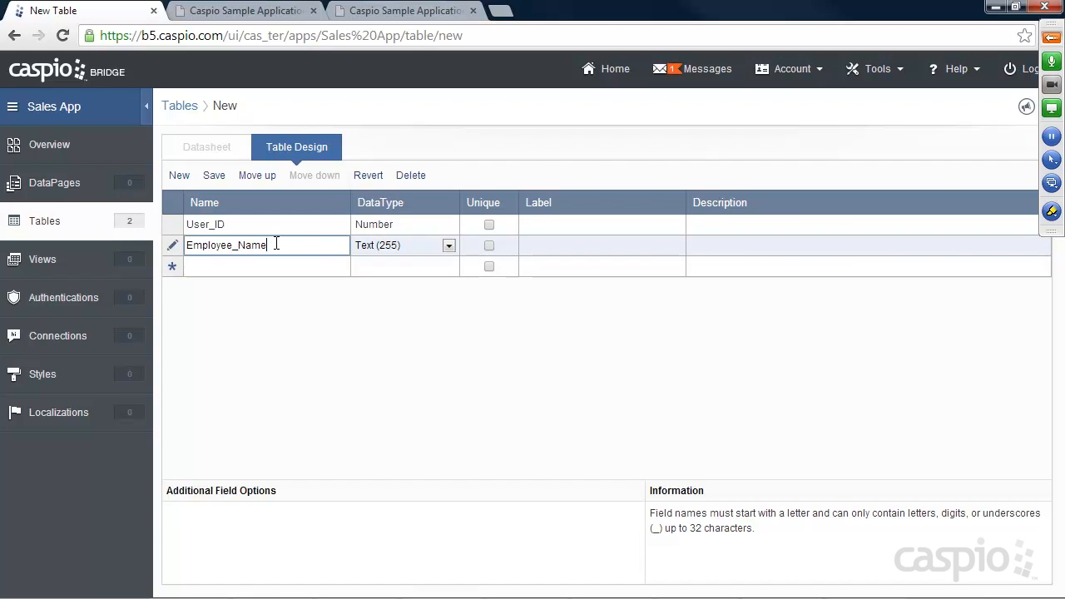
click(228, 266)
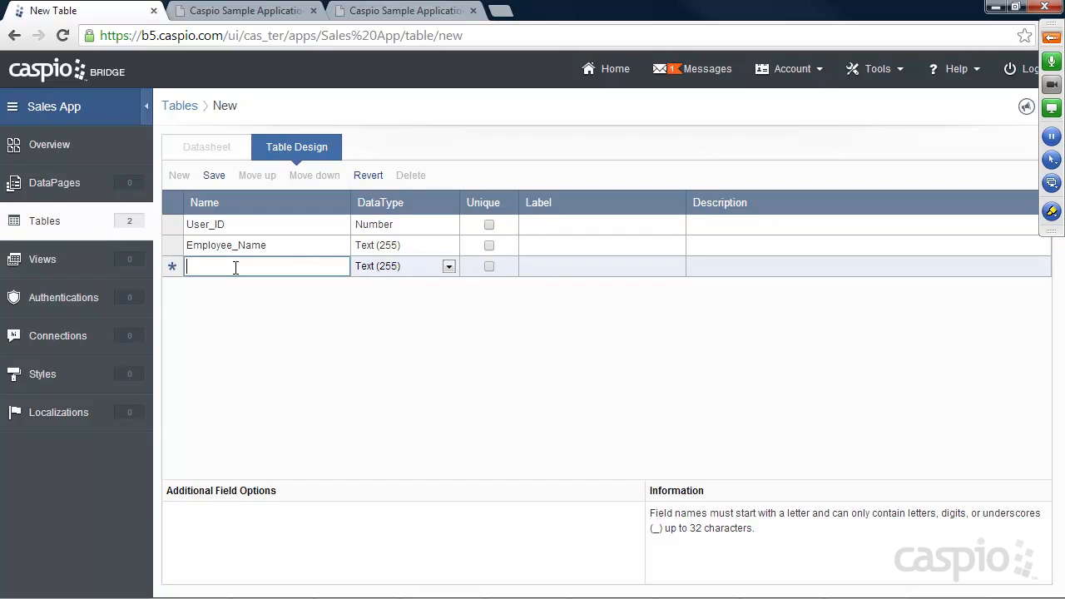
text(Sale_Date)
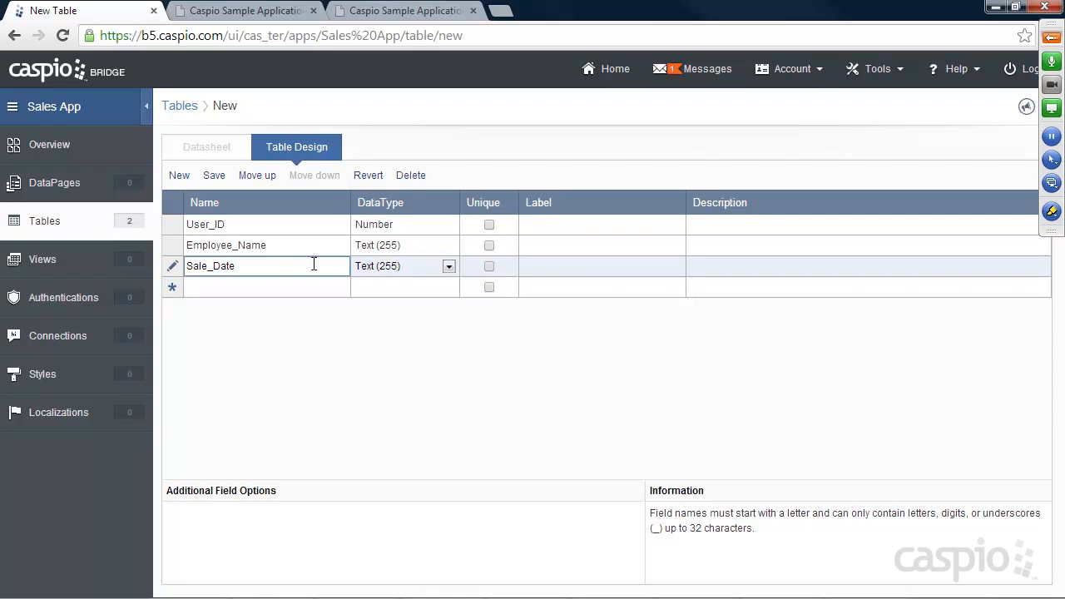
click(397, 268)
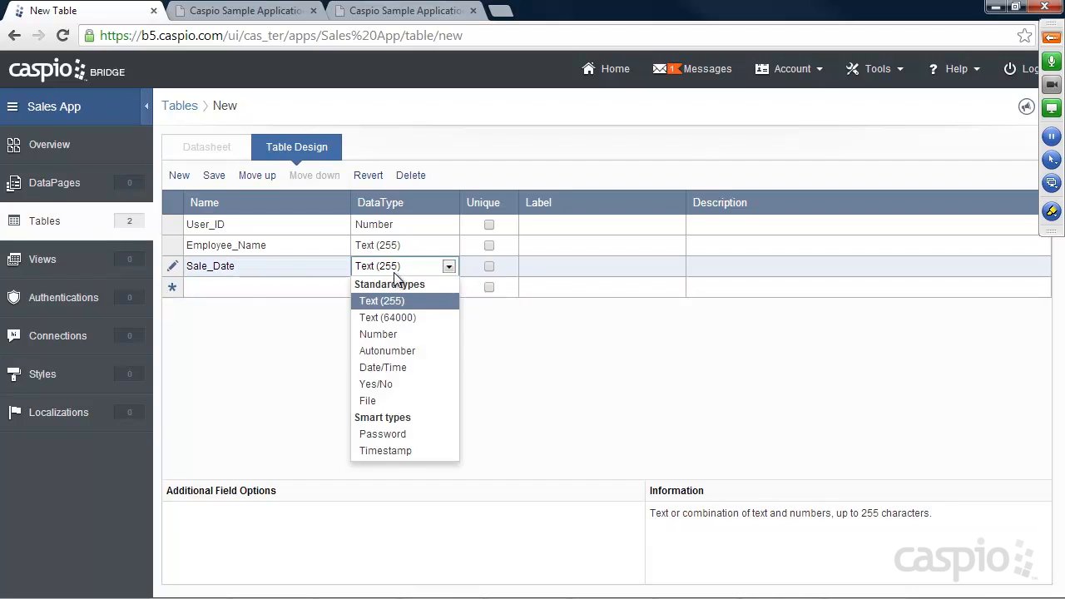
click(389, 368)
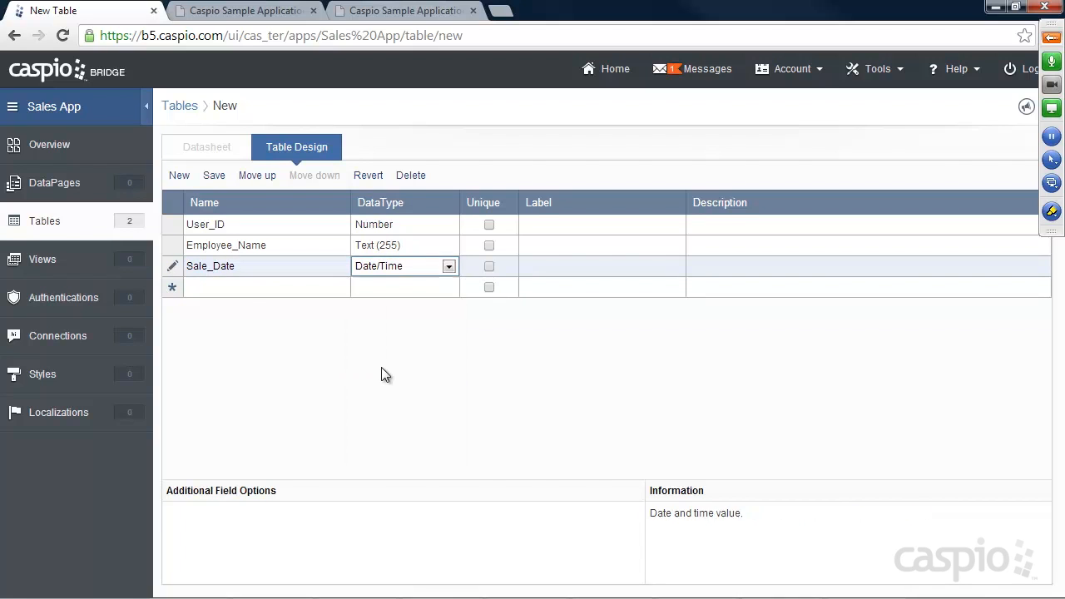
Step: Add Title, Description (Text 64000) and Category fields to the table design
click(236, 287)
text(Title)
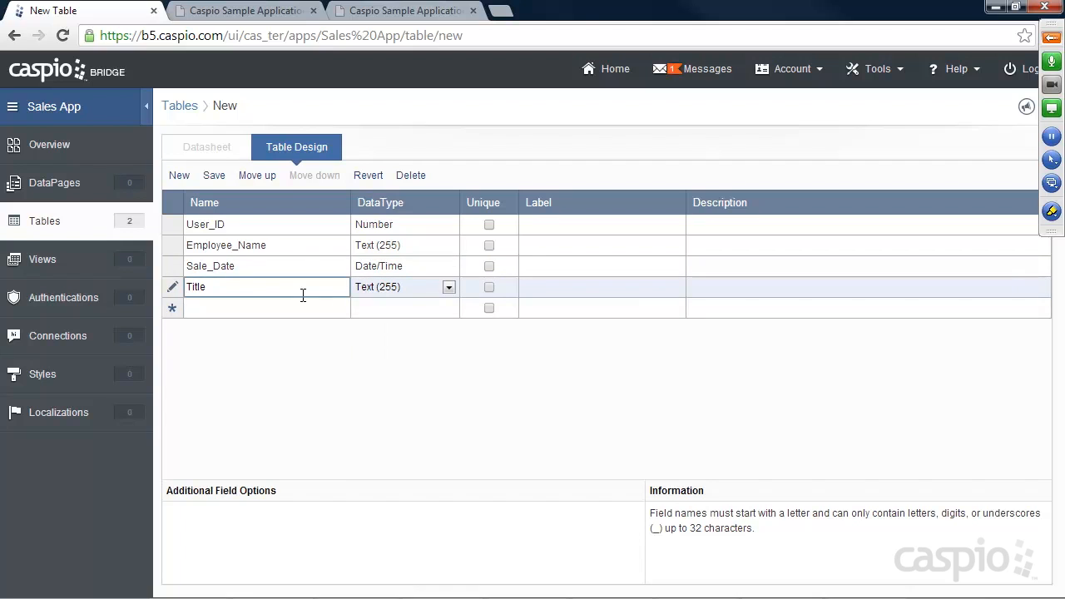
click(257, 306)
text(Description)
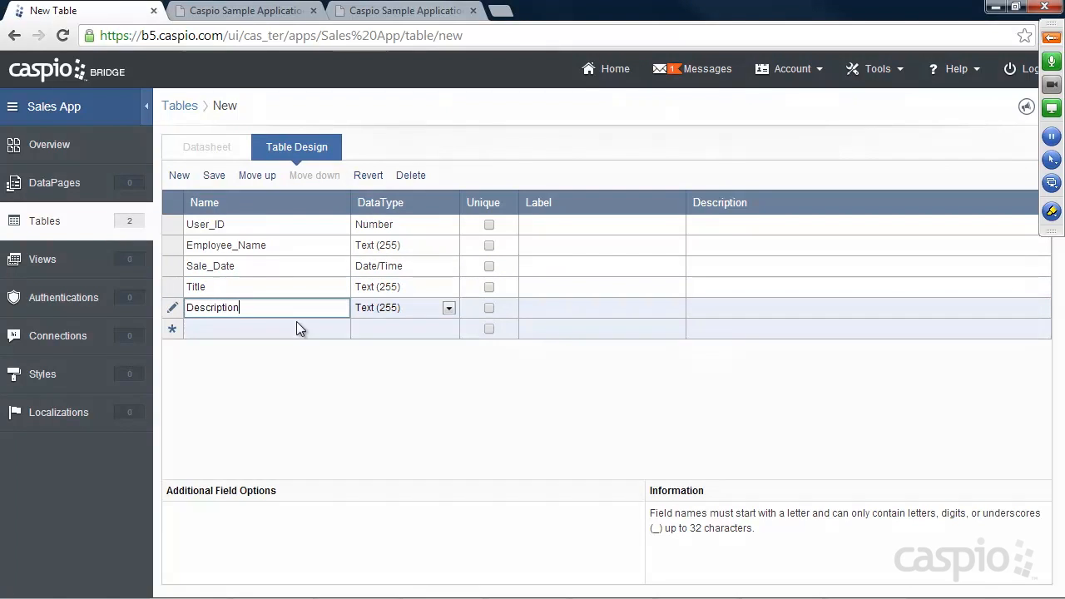
click(400, 308)
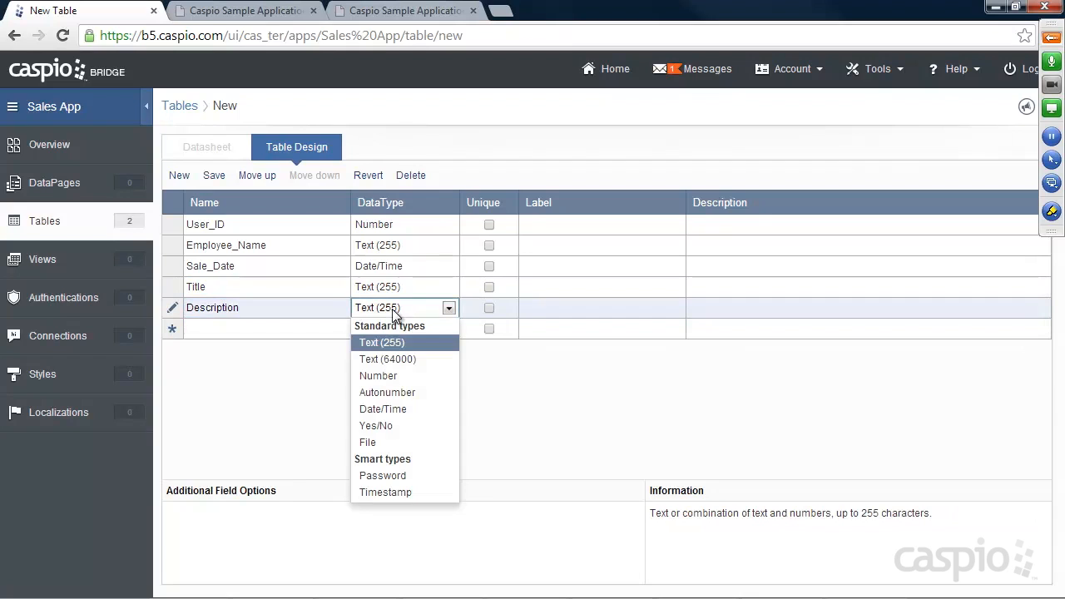
click(390, 359)
click(255, 329)
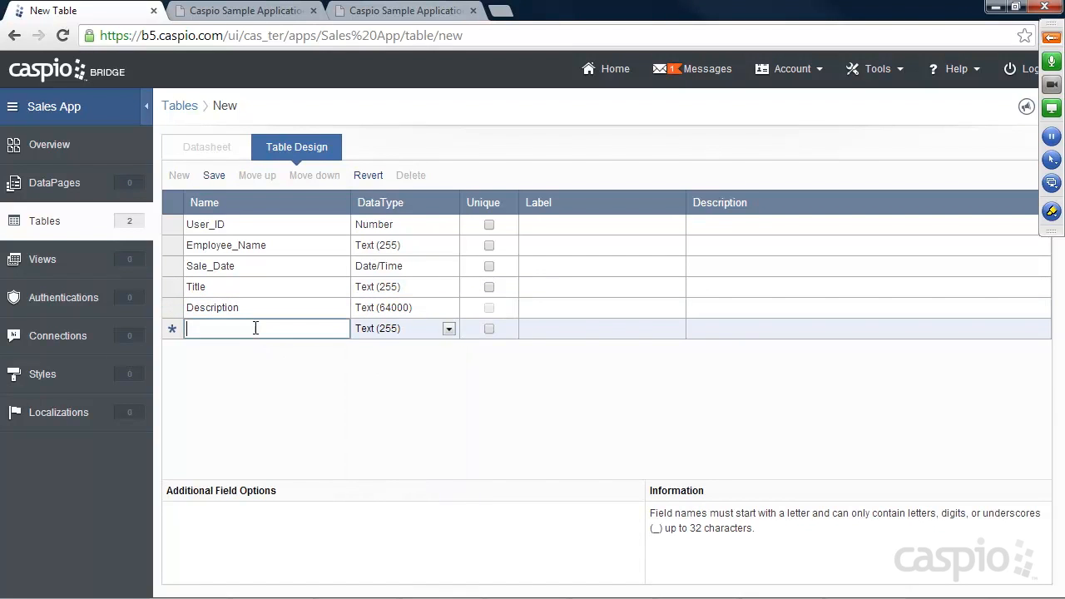
text(Cat)
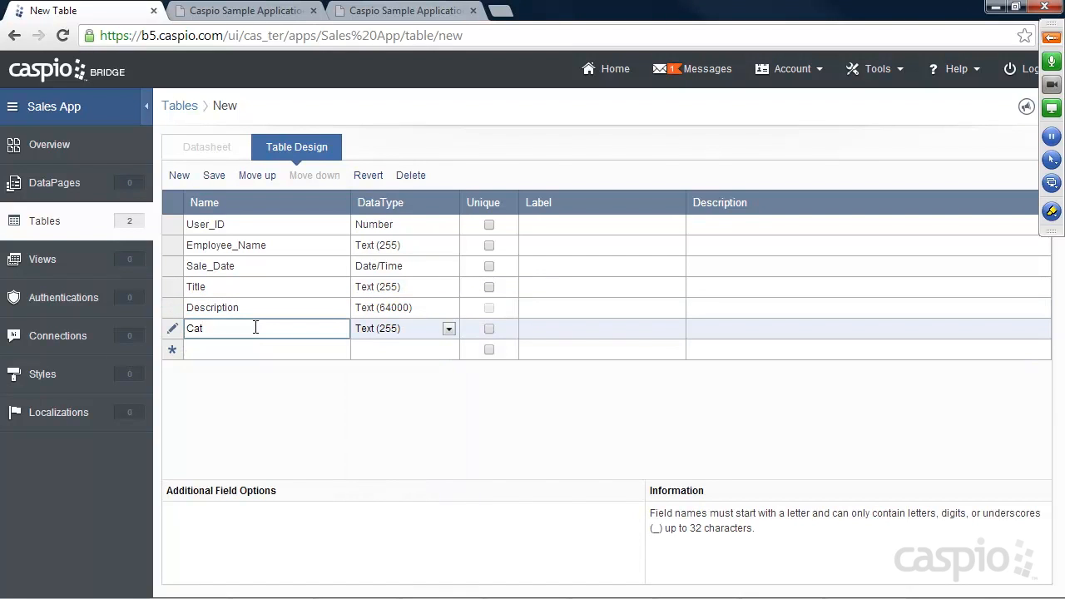
text(egory)
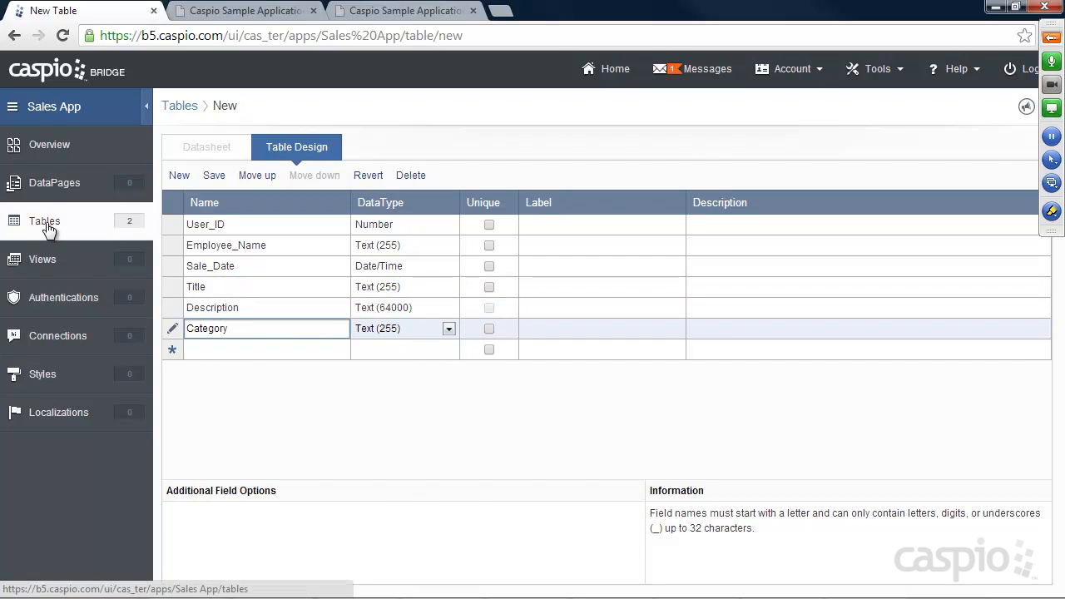
click(223, 350)
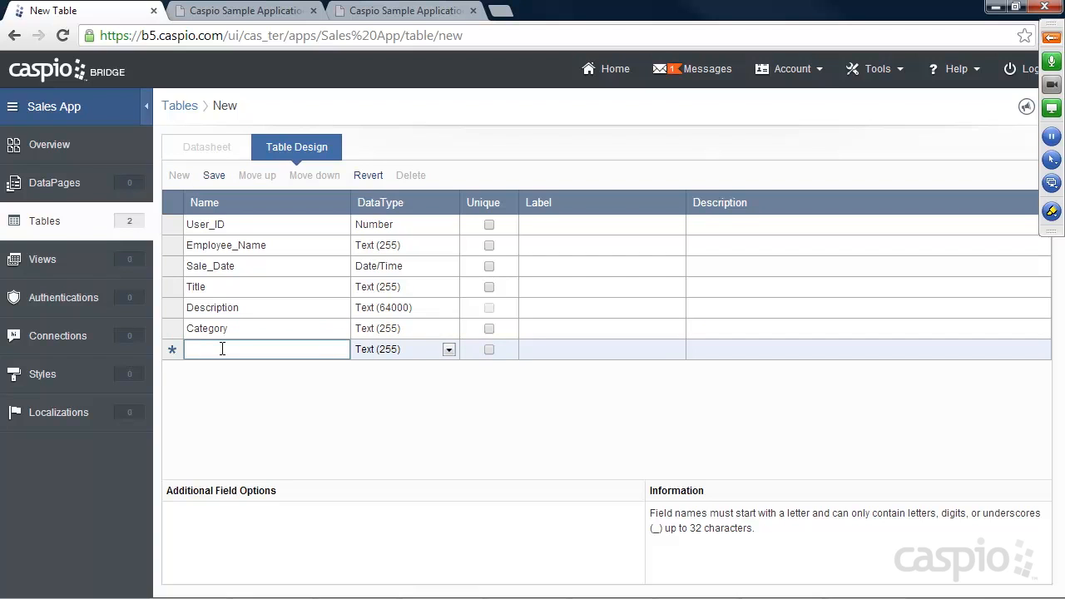
Step: Add Quantity and Price_per_item fields, both of type Number
text(Quantity)
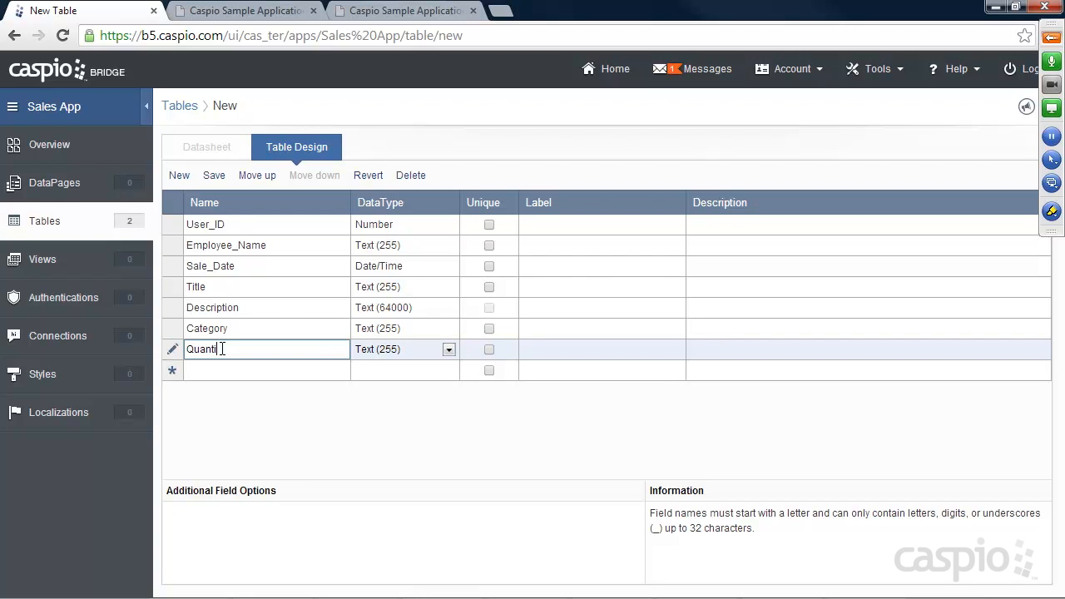
click(377, 350)
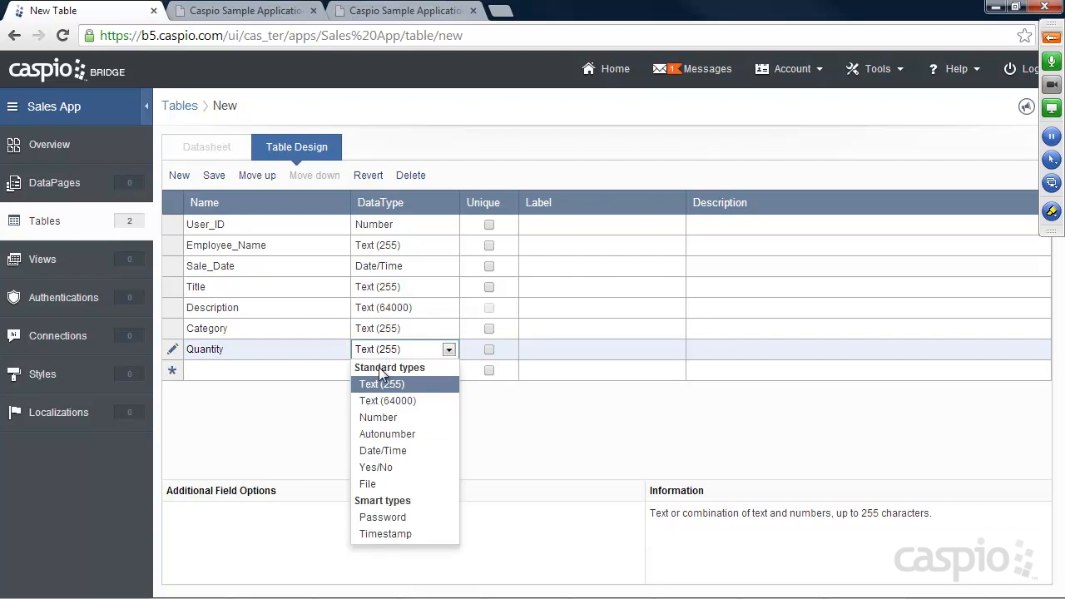
click(375, 416)
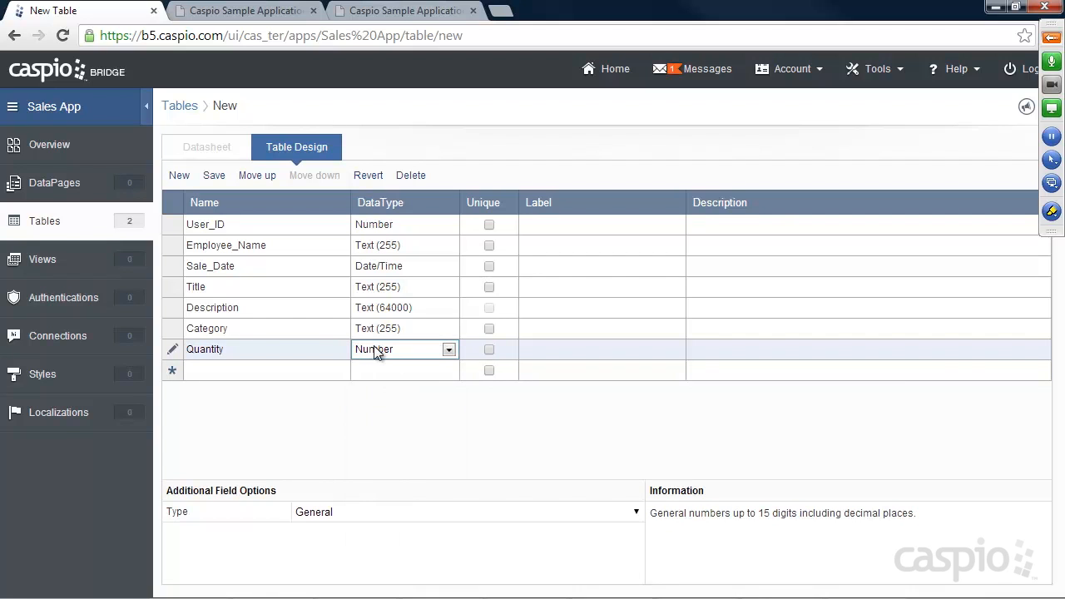
click(210, 371)
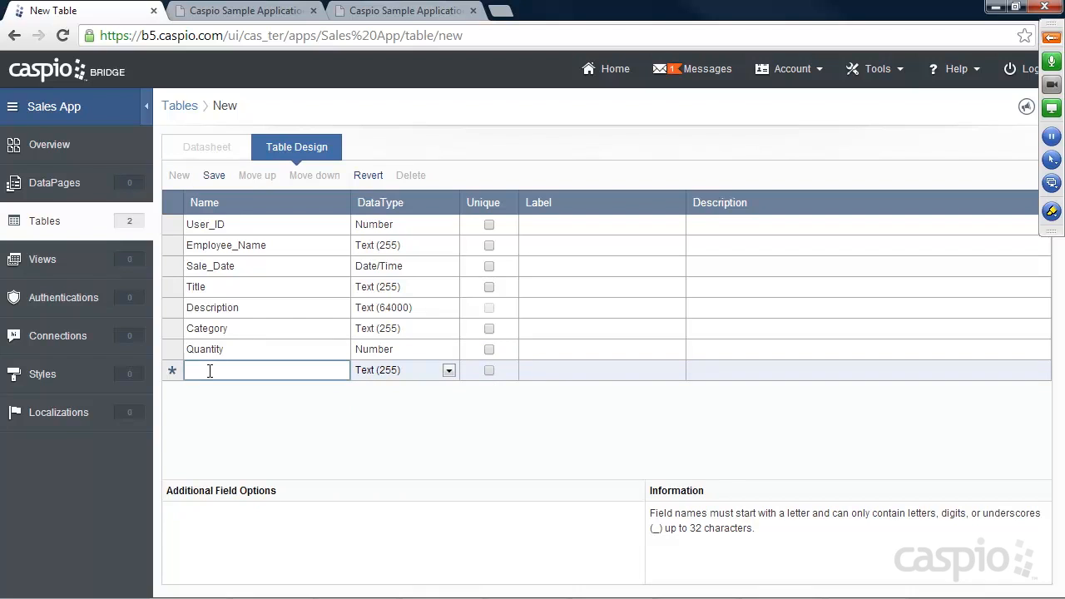
text(Price_p)
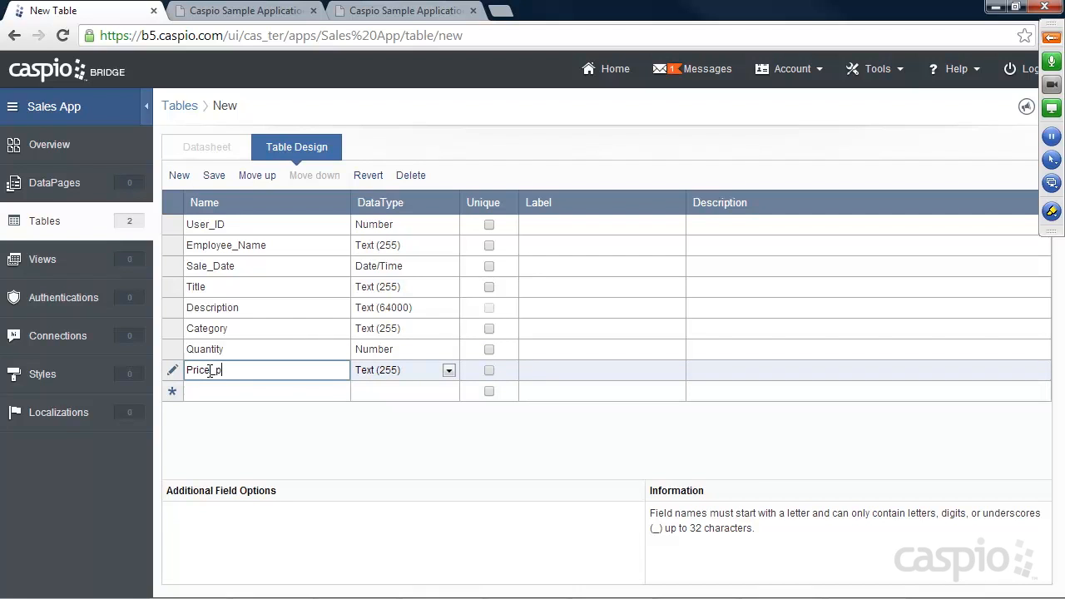
text(er_item)
click(376, 376)
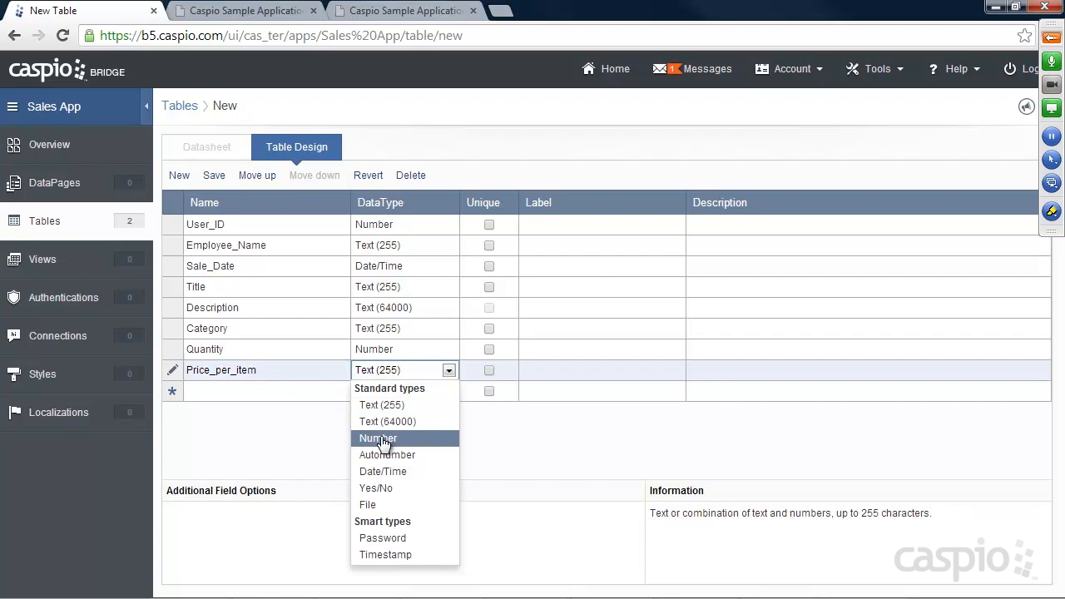
click(381, 436)
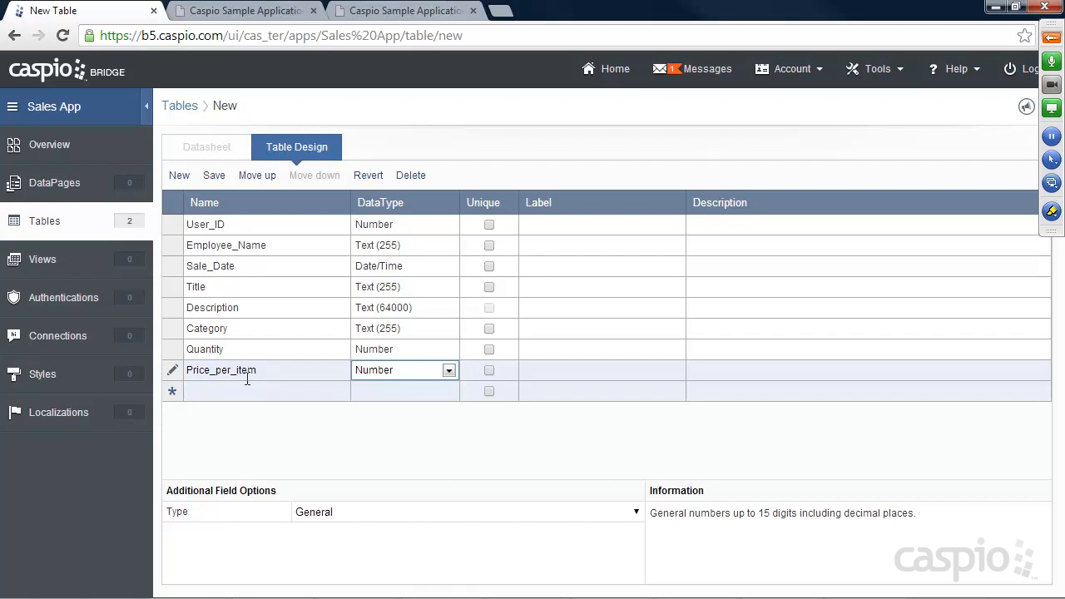
Step: Save the new table design under the name Sales_Data_
click(213, 178)
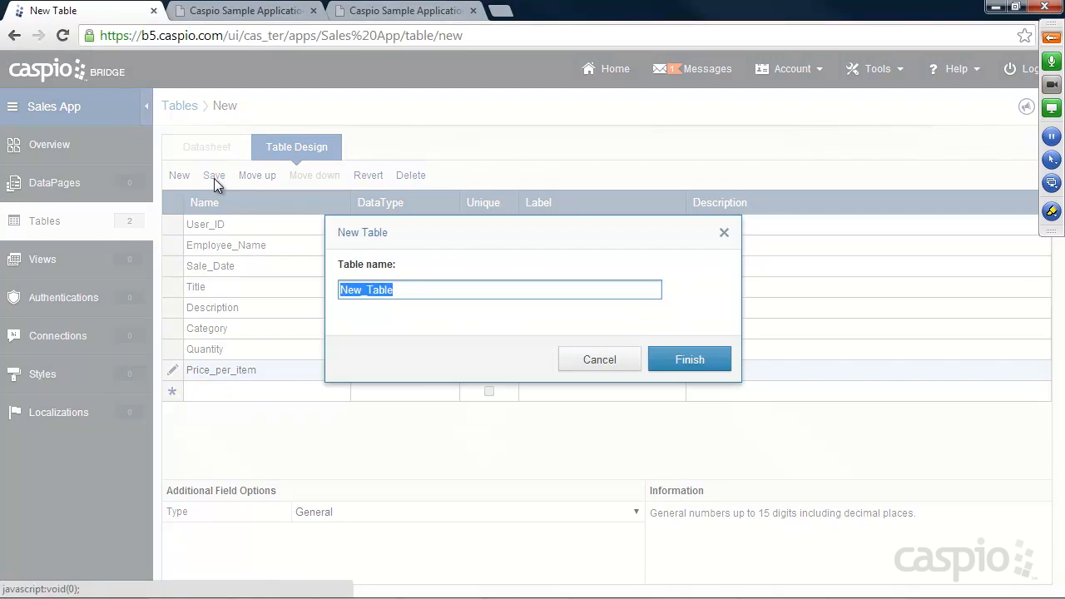
text(Sales)
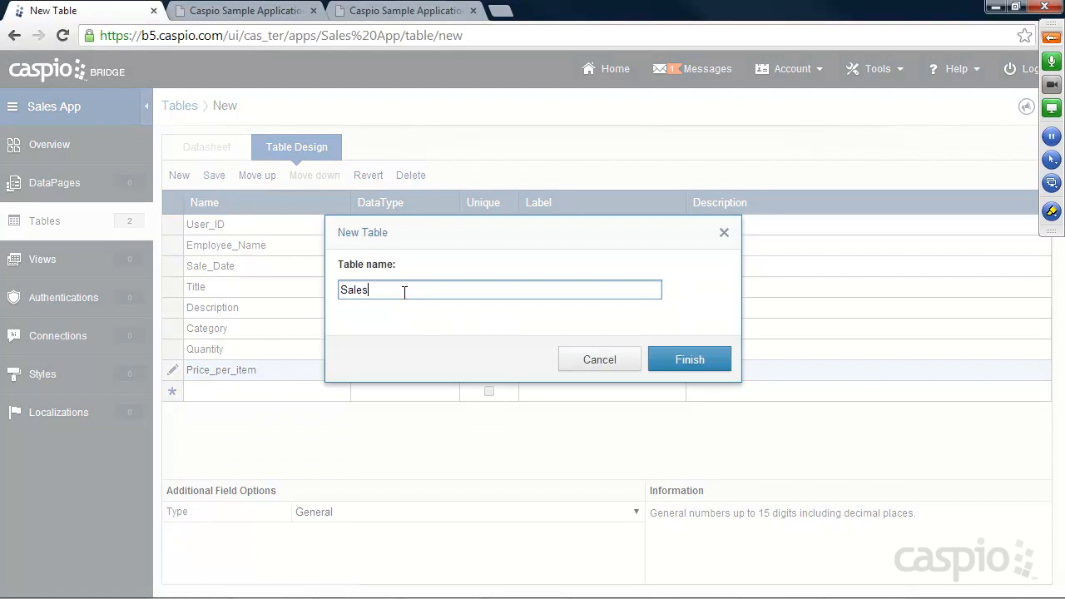
text(_Data_)
click(689, 356)
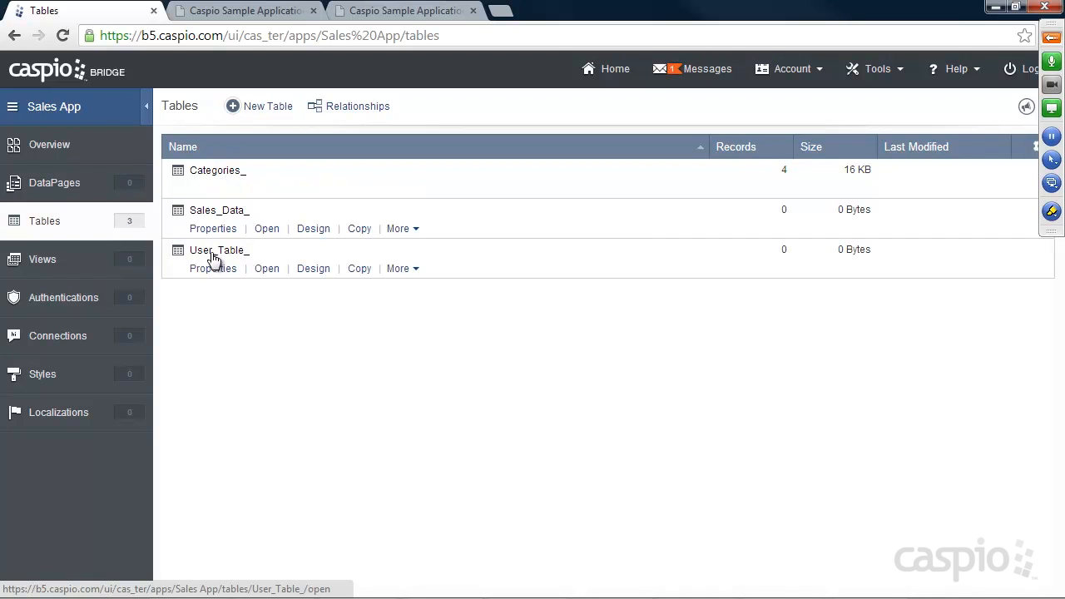
Step: In User_Table_, enter the first user's name, phone number and email
click(266, 268)
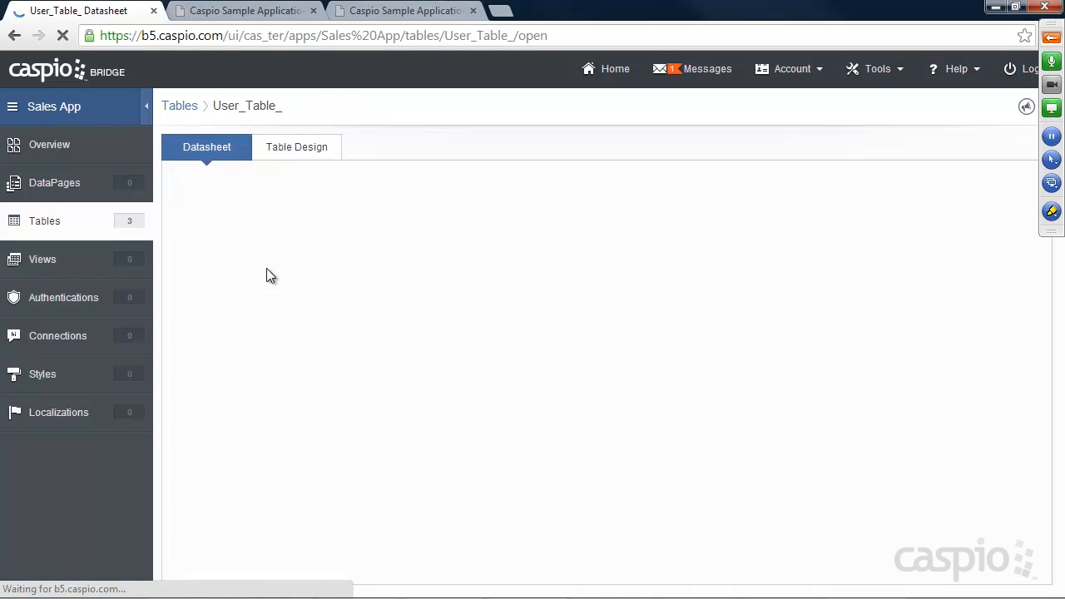
click(310, 226)
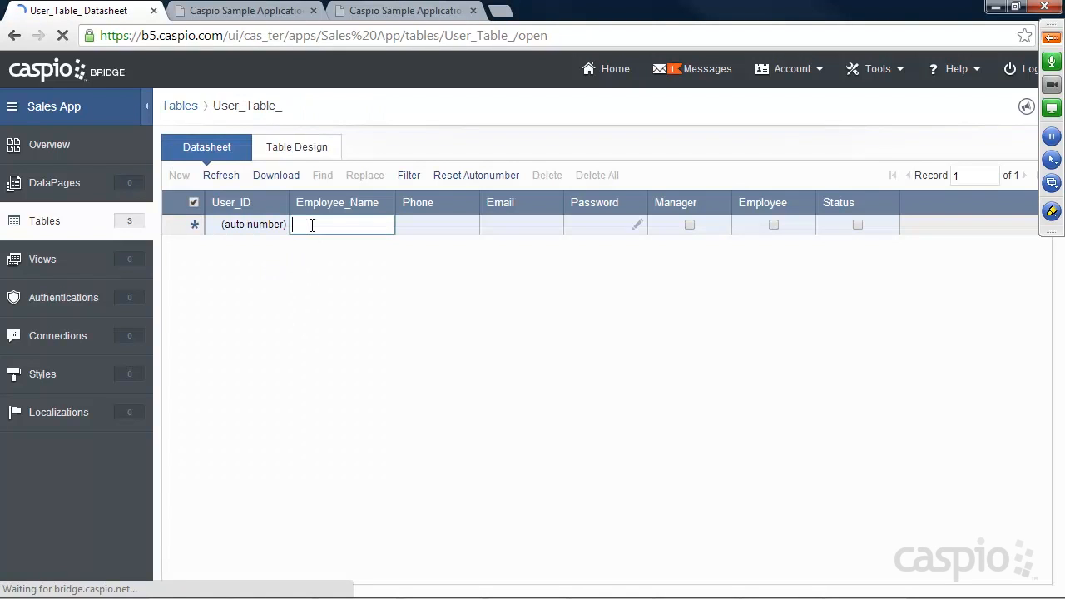
key(Tab)
text(3434343)
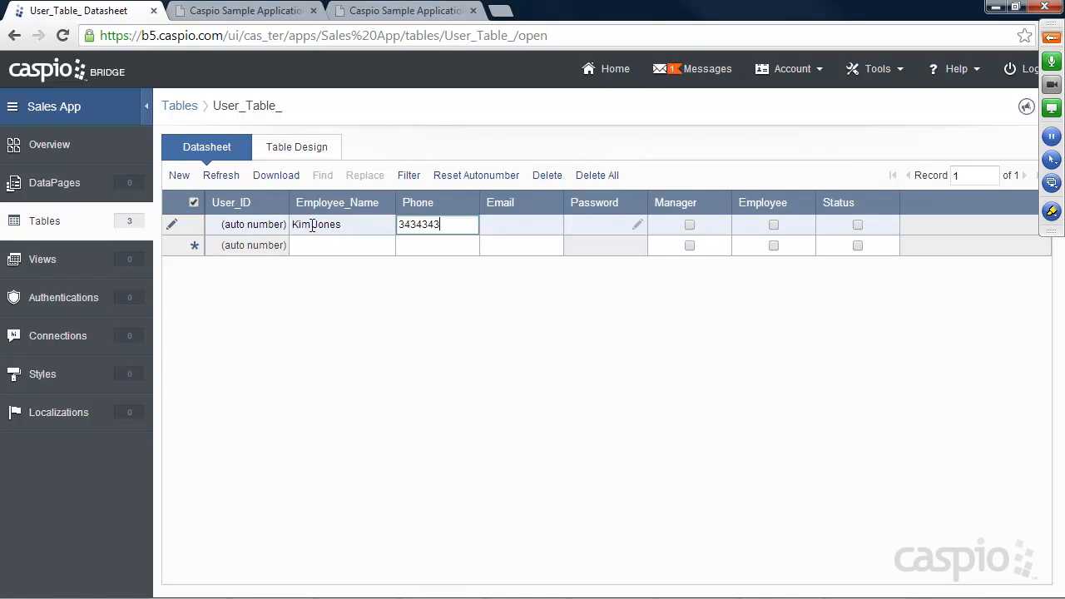
key(Tab)
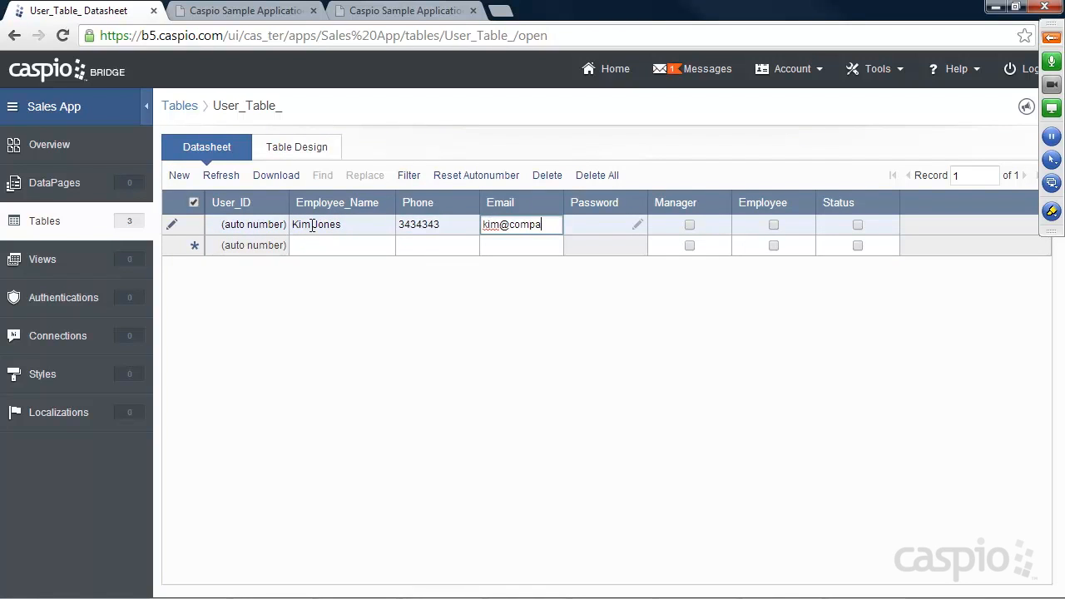
Step: Set the first user's password, and tick Manager and Status
click(638, 224)
text(1234)
click(565, 293)
text(1234)
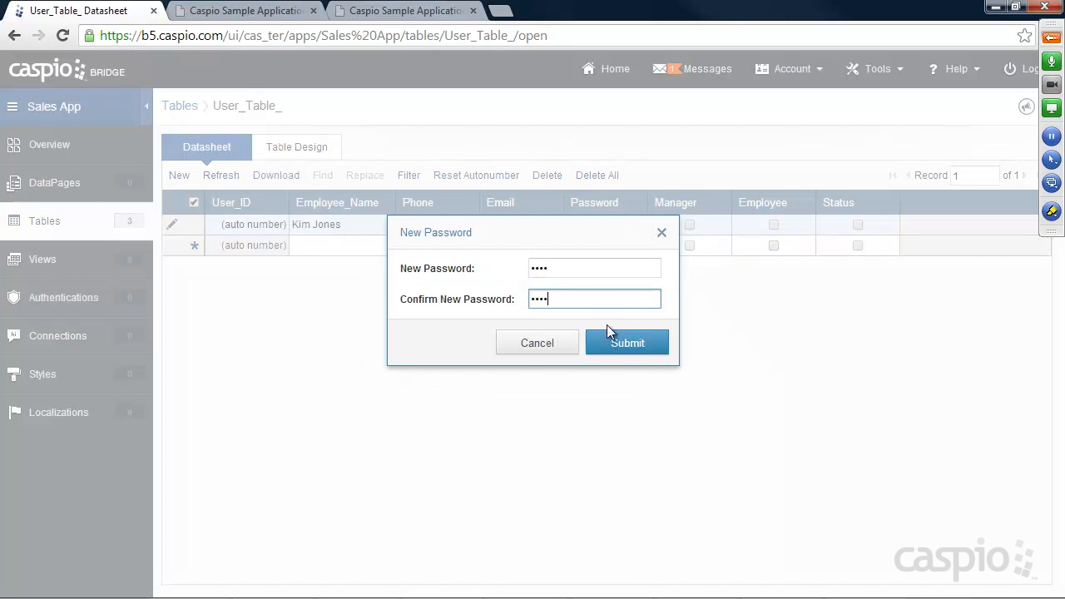
click(610, 337)
click(689, 224)
click(857, 225)
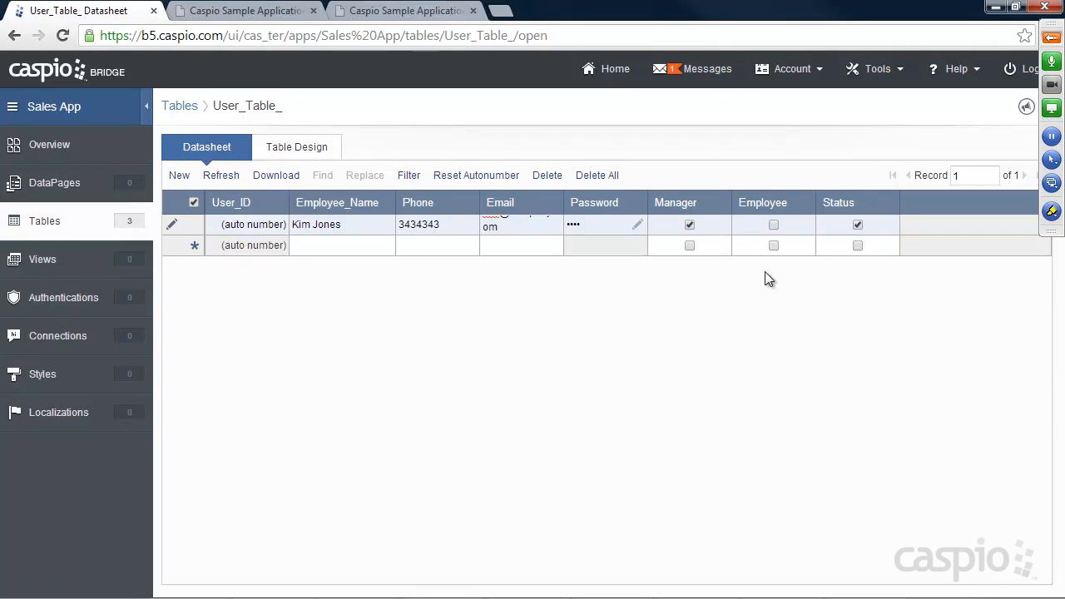
click(298, 250)
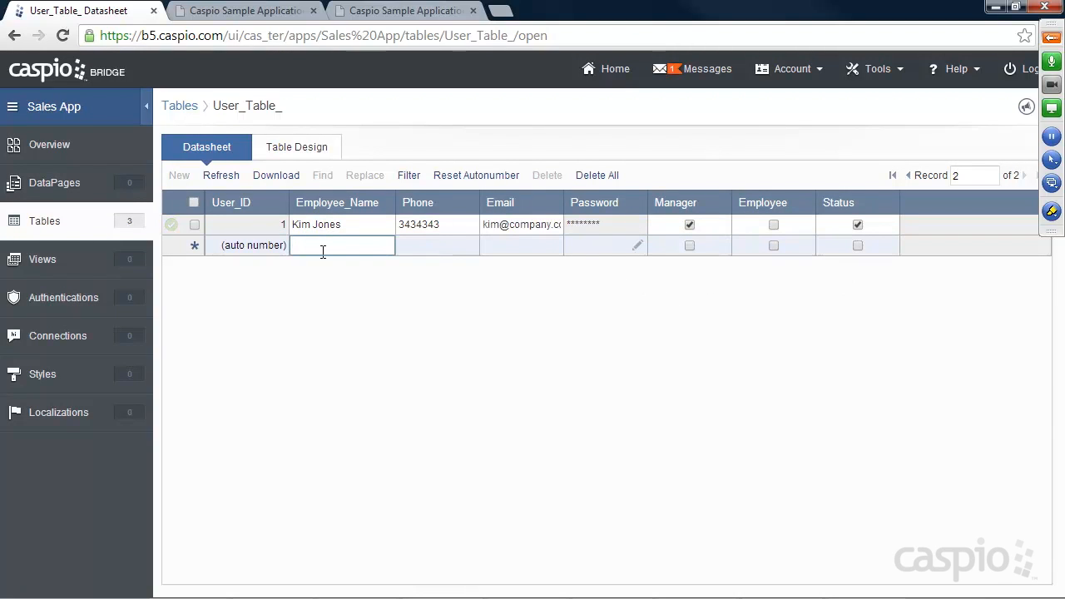
Step: Enter the second user's name, phone number and email
text(Walter White)
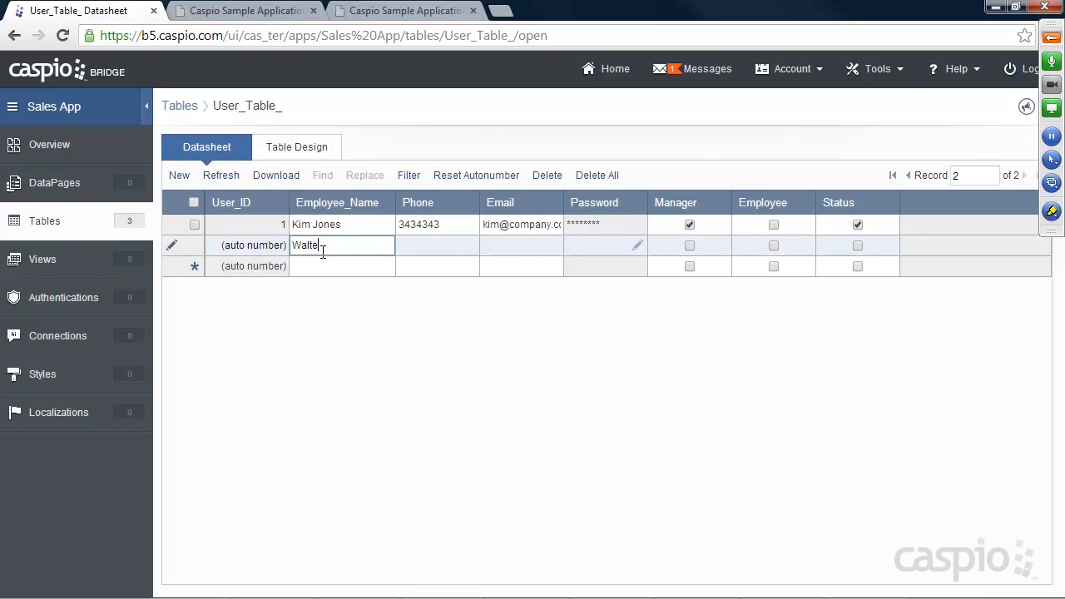
key(Tab)
text(5353535)
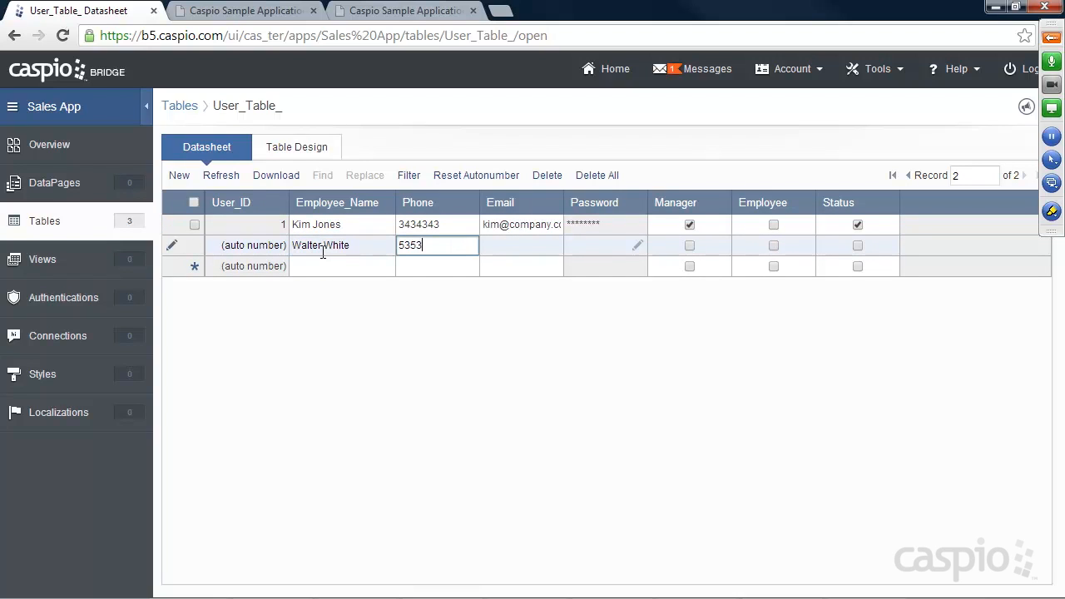
key(Tab)
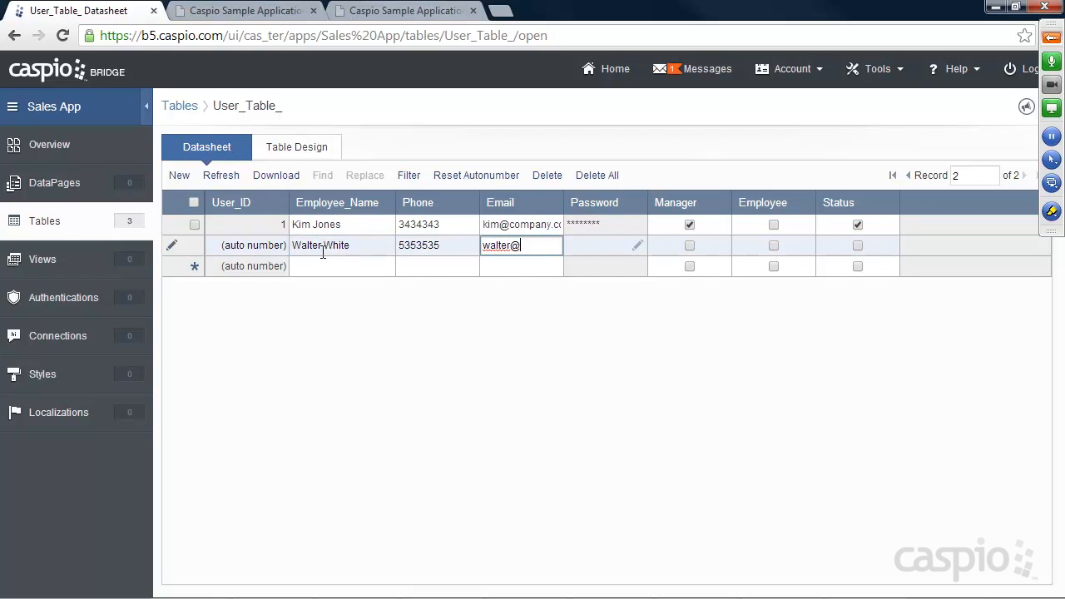
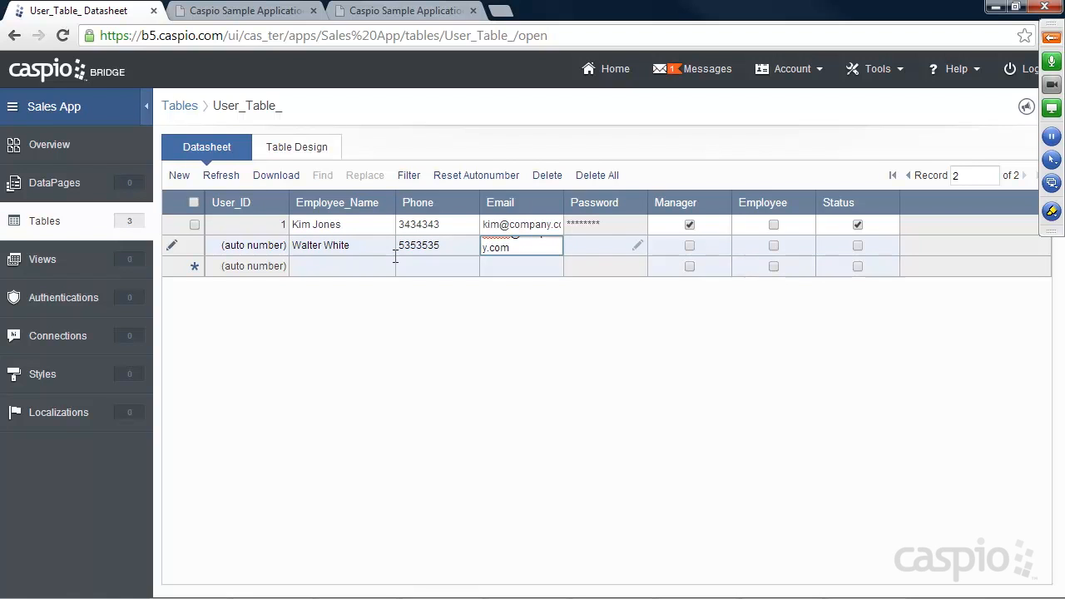
Step: Set the second user's password, and tick Employee and Status
click(636, 245)
text(1234)
key(Tab)
text(1234)
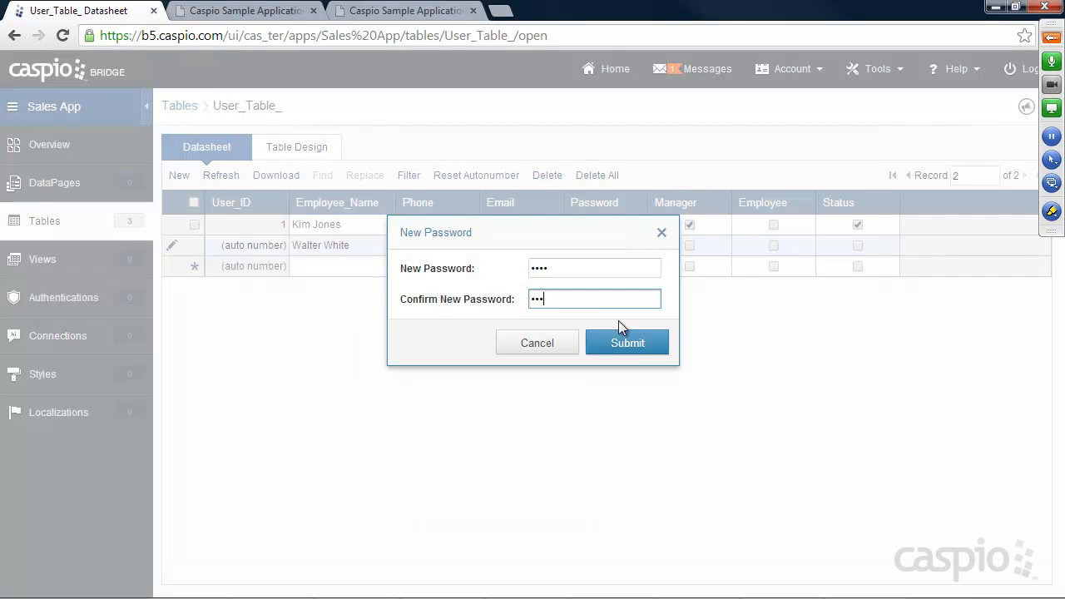
click(624, 342)
click(773, 245)
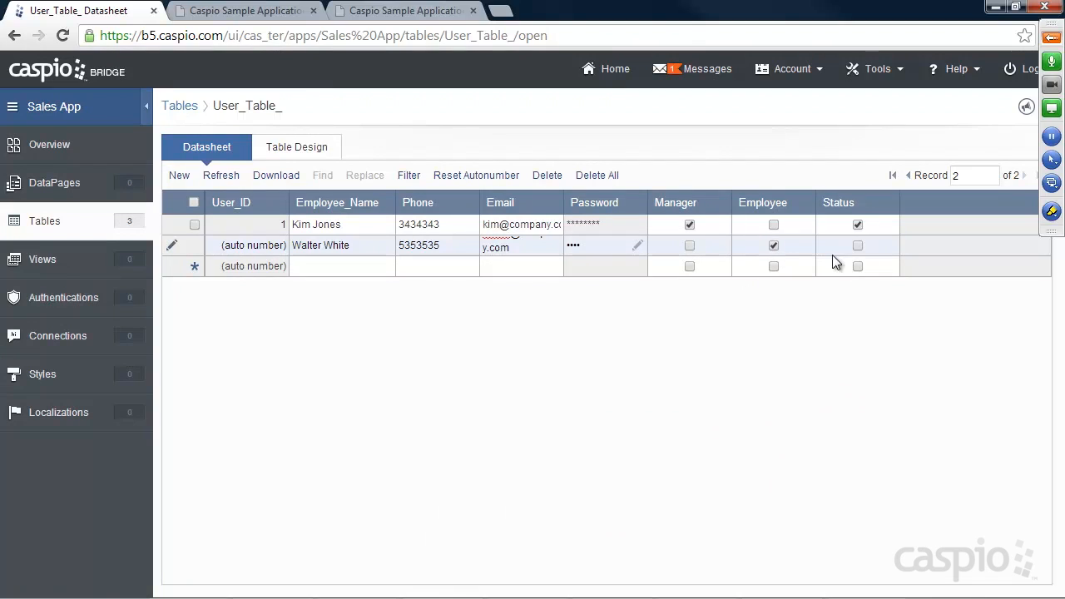
click(857, 246)
click(48, 223)
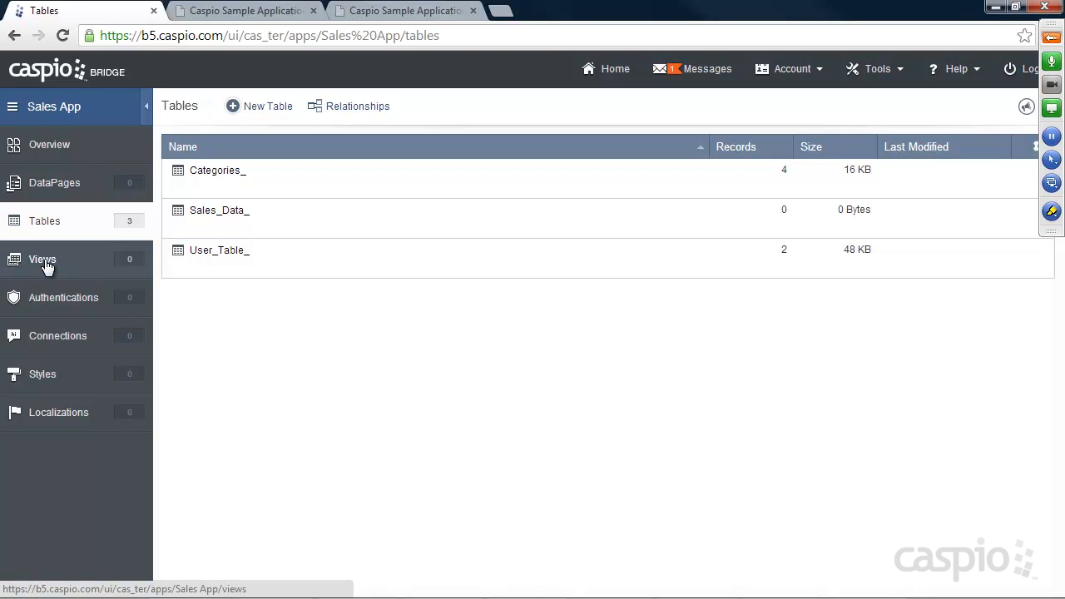
Step: Start a new view named Manager_View_ with User_Table_ as its source
click(45, 264)
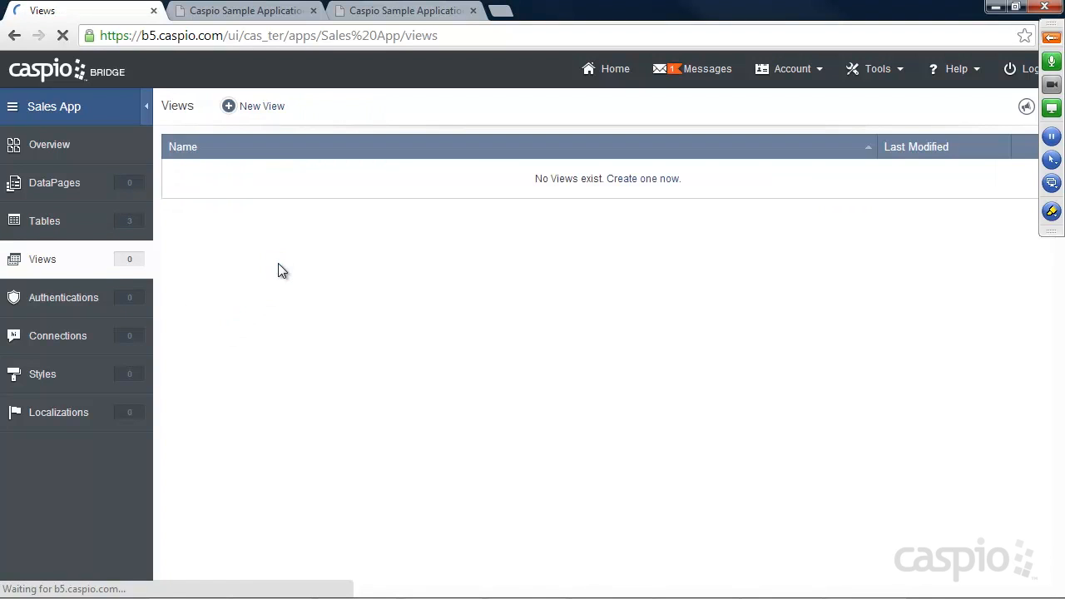
click(261, 106)
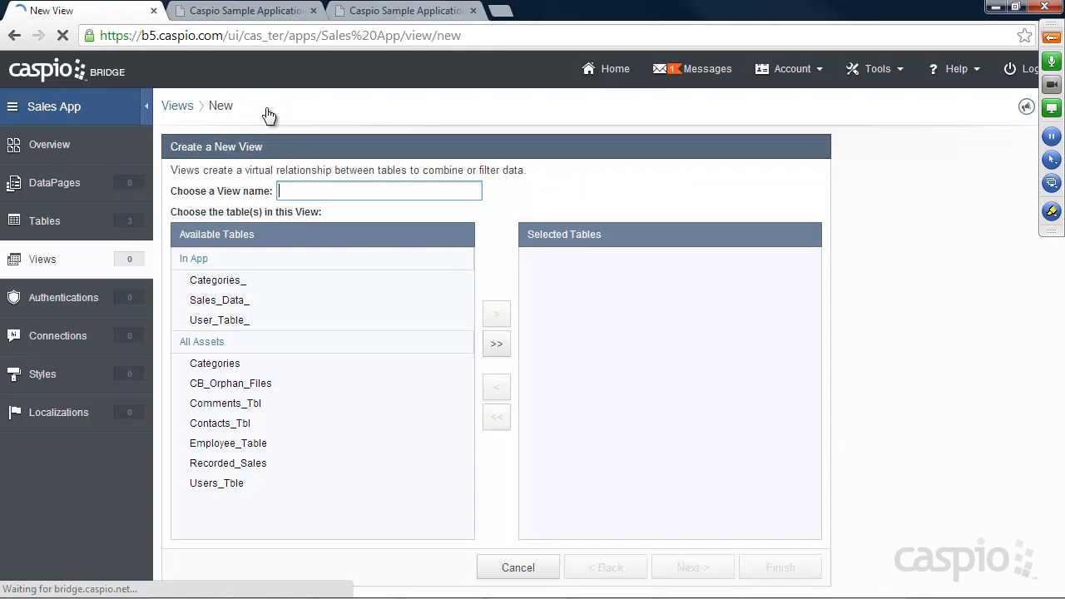
text(Ma)
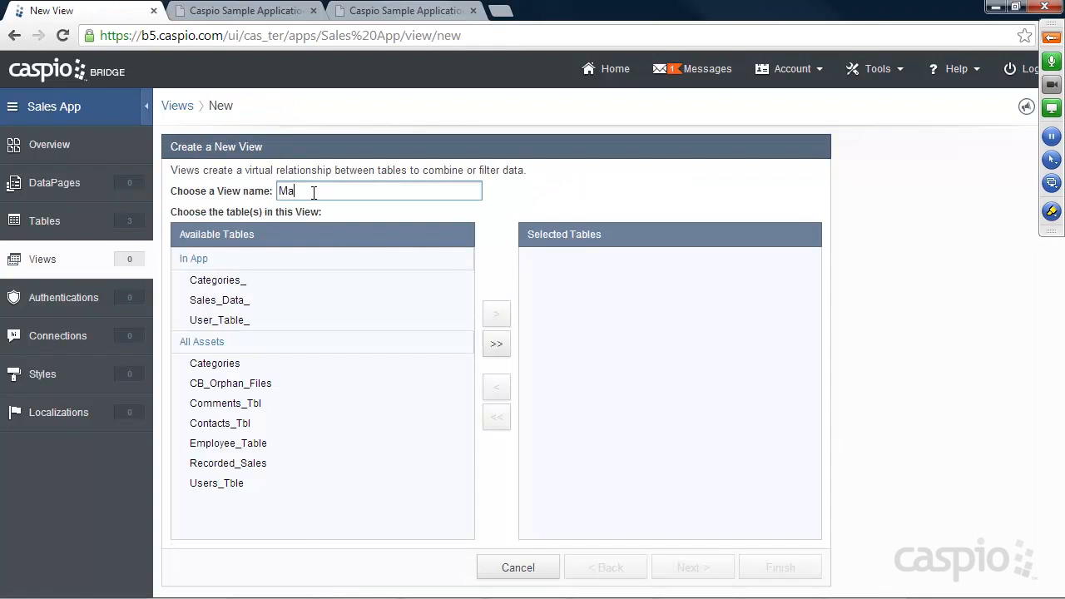
text(nager_Lo)
text(iew_)
click(227, 329)
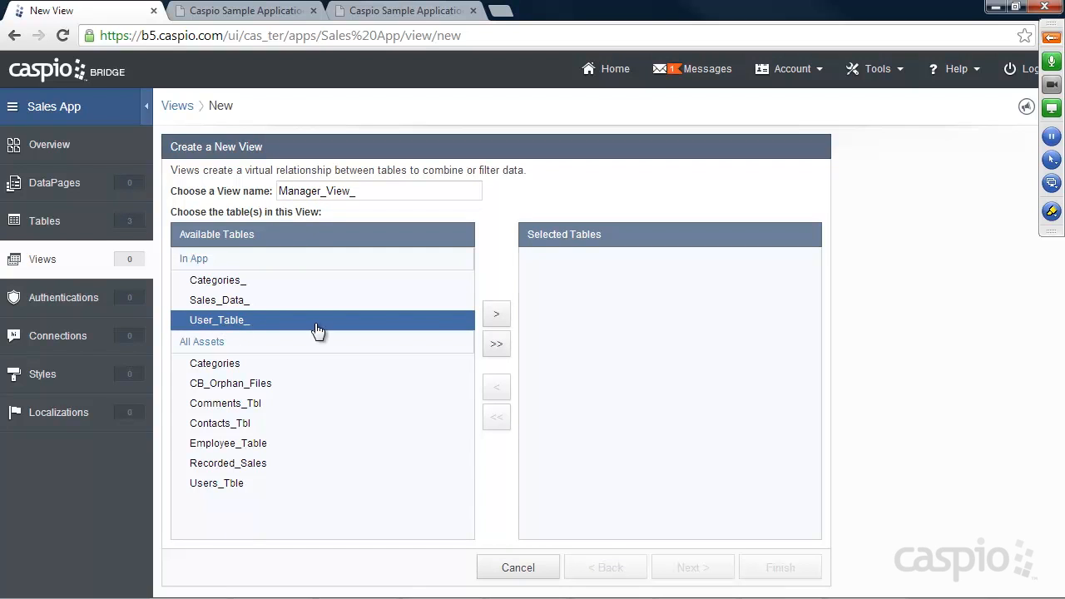
click(496, 315)
click(699, 569)
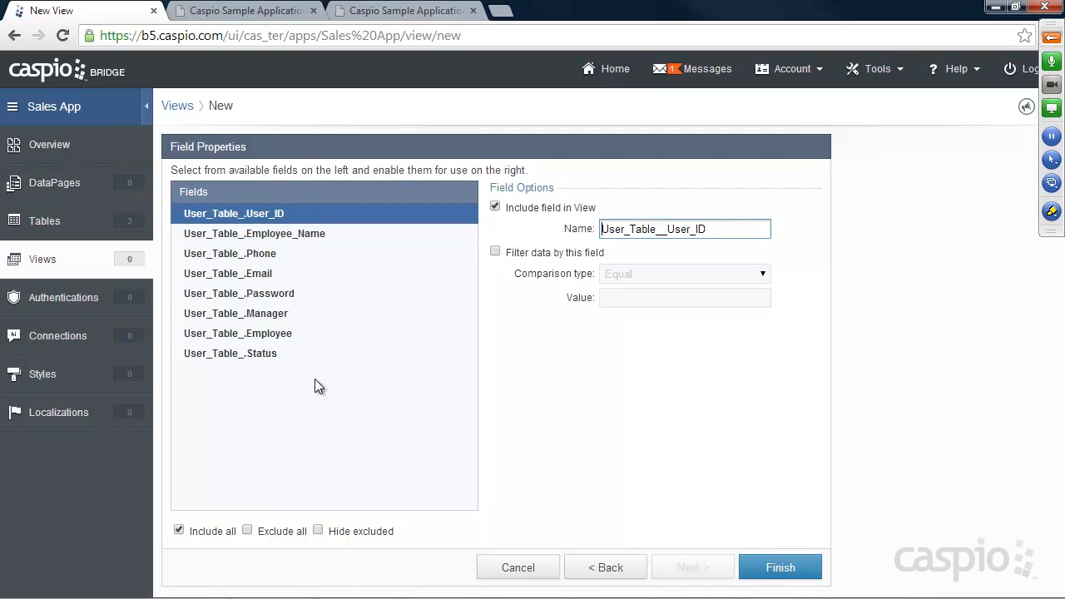
Step: Filter the view on ticked Manager and Status fields and finish it
click(237, 314)
click(495, 252)
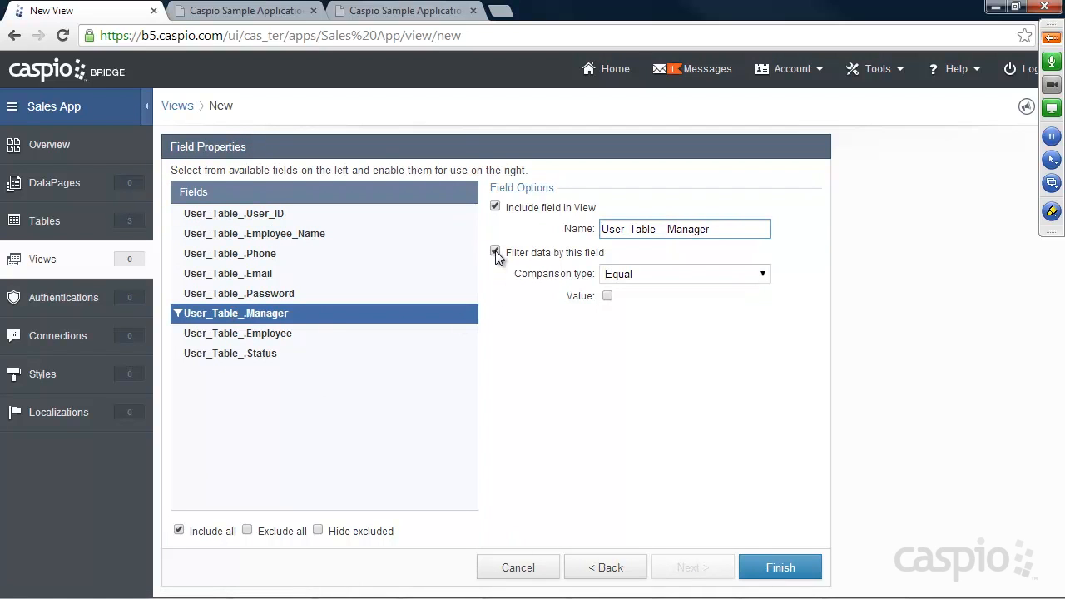
click(607, 296)
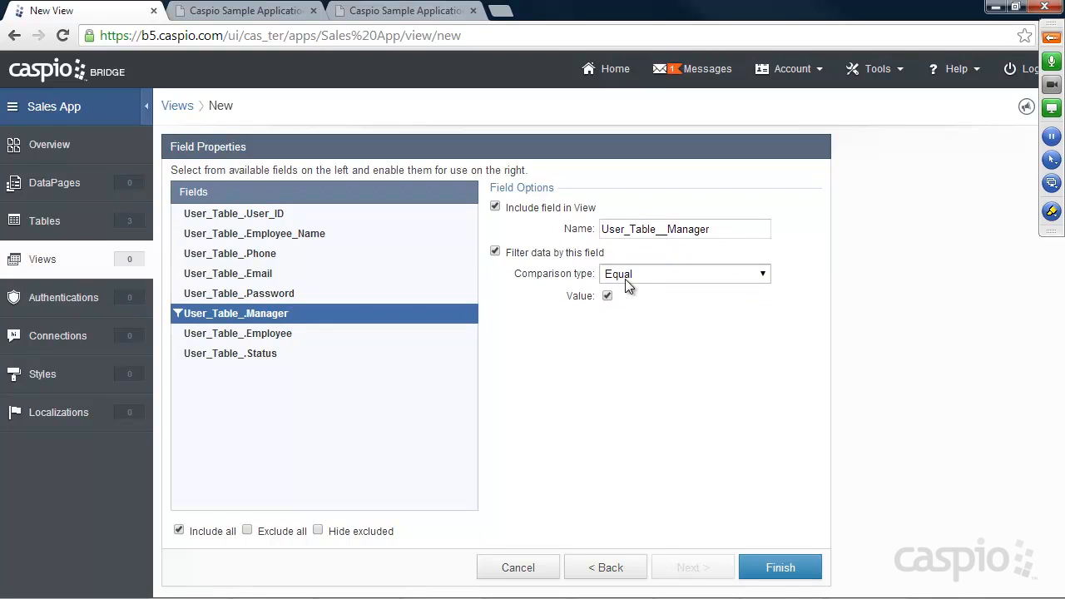
click(258, 355)
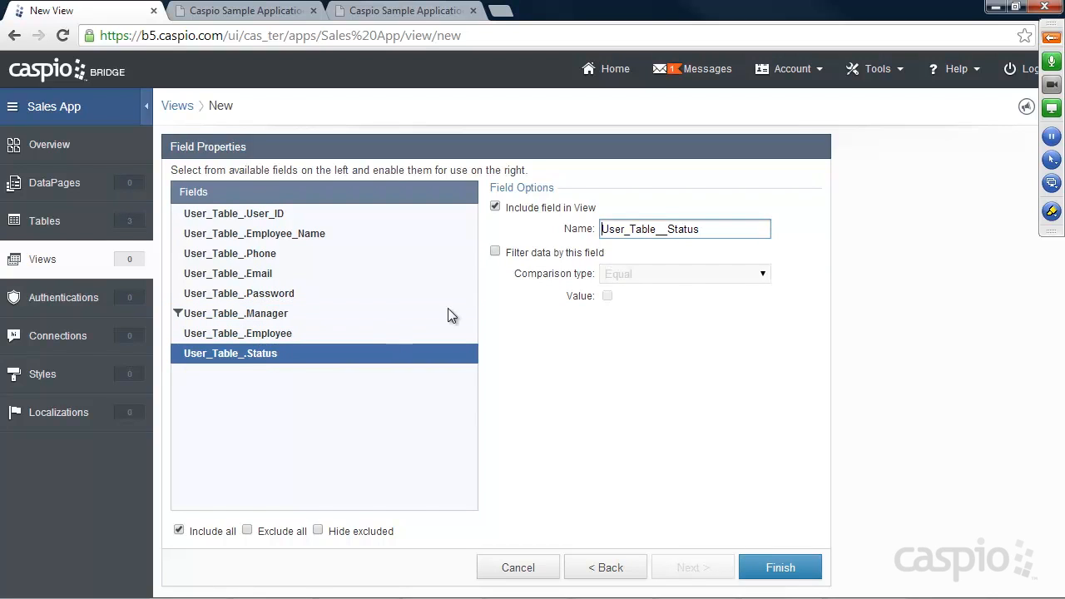
click(495, 252)
click(607, 296)
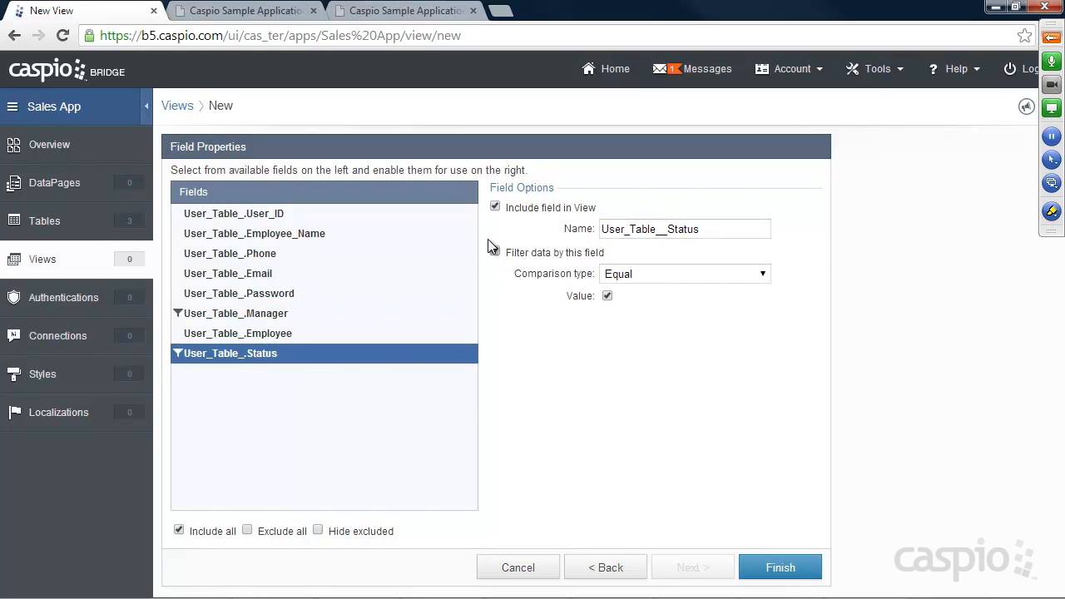
click(258, 313)
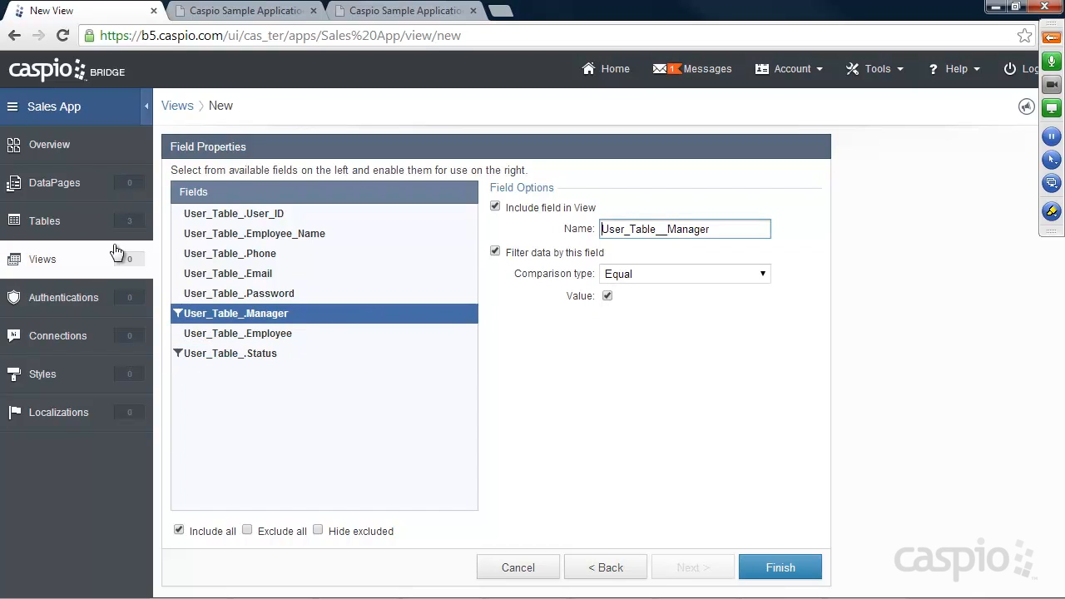
click(230, 349)
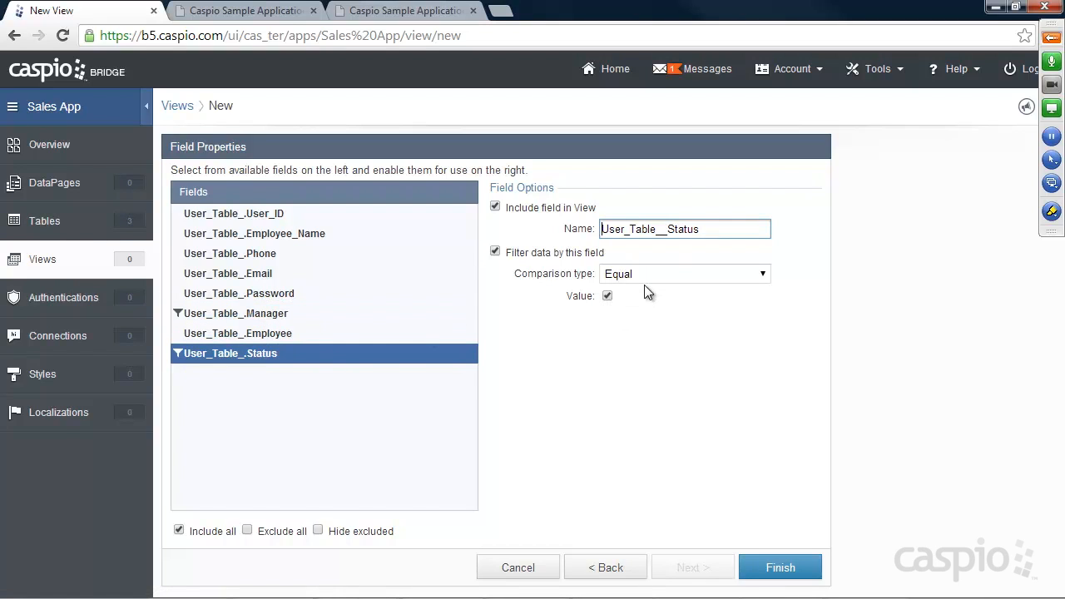
click(780, 572)
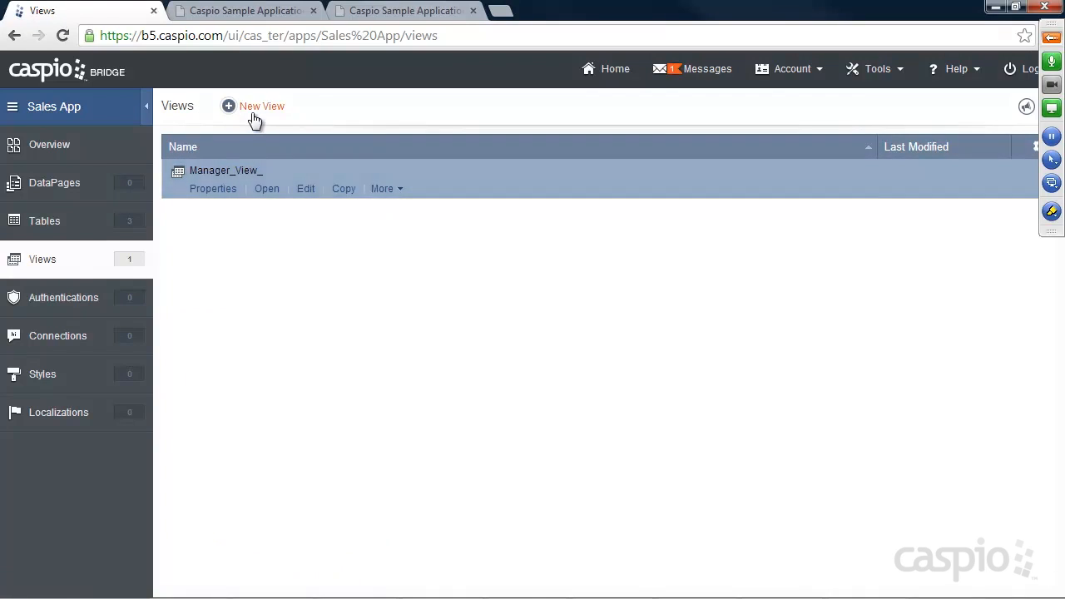
Step: Start a new view named Employee_View_ using User_Table_ as its source
click(254, 109)
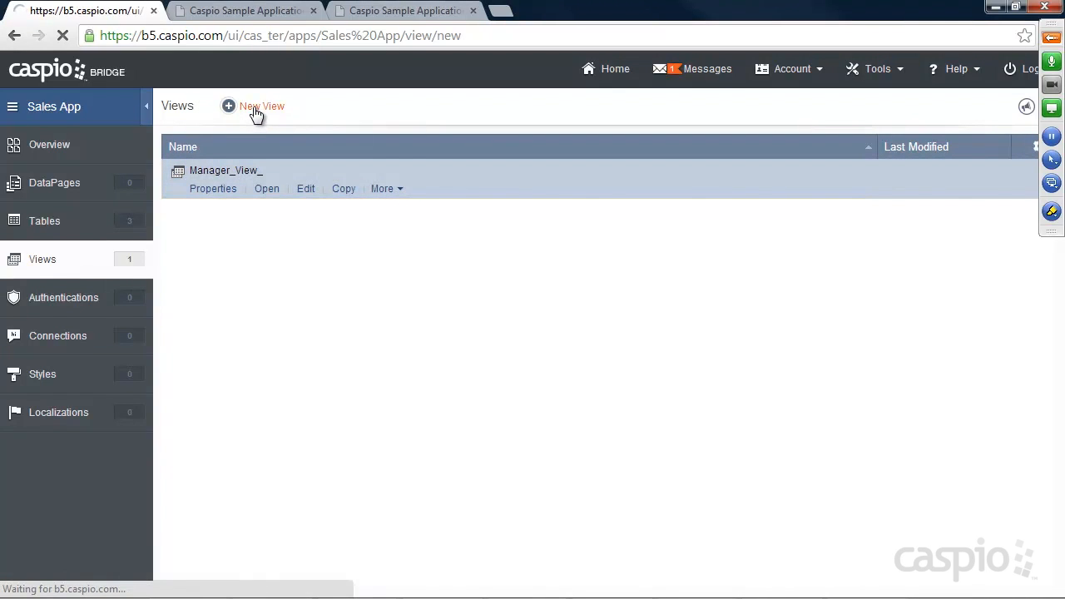
click(318, 185)
text(Employee_View_)
click(243, 321)
click(496, 314)
click(693, 568)
Step: Filter Employee_View_ on ticked Employee and Status fields and finish it
click(264, 334)
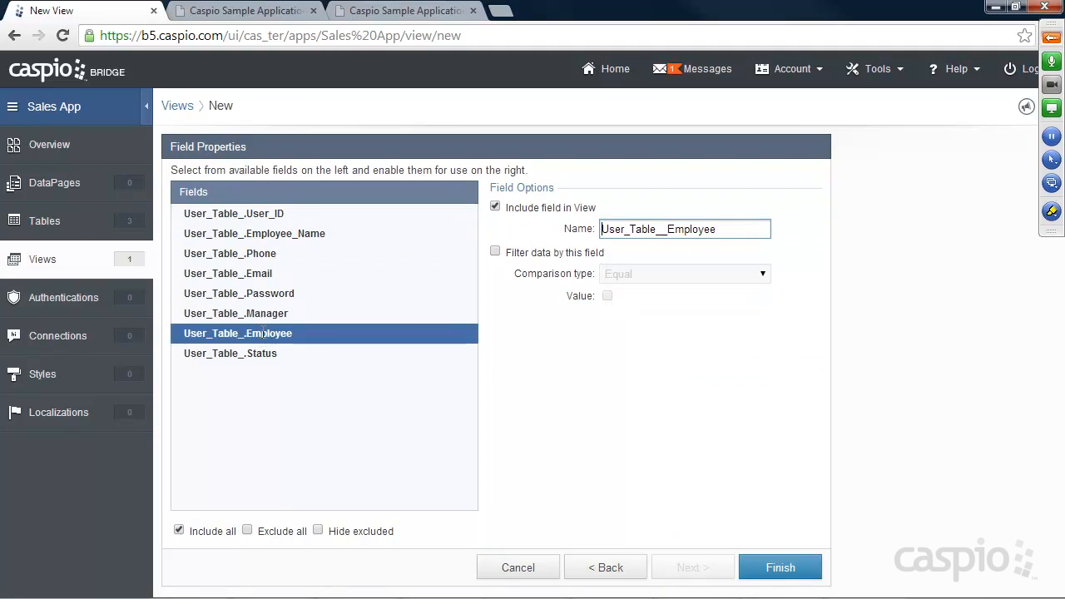
click(495, 251)
click(607, 295)
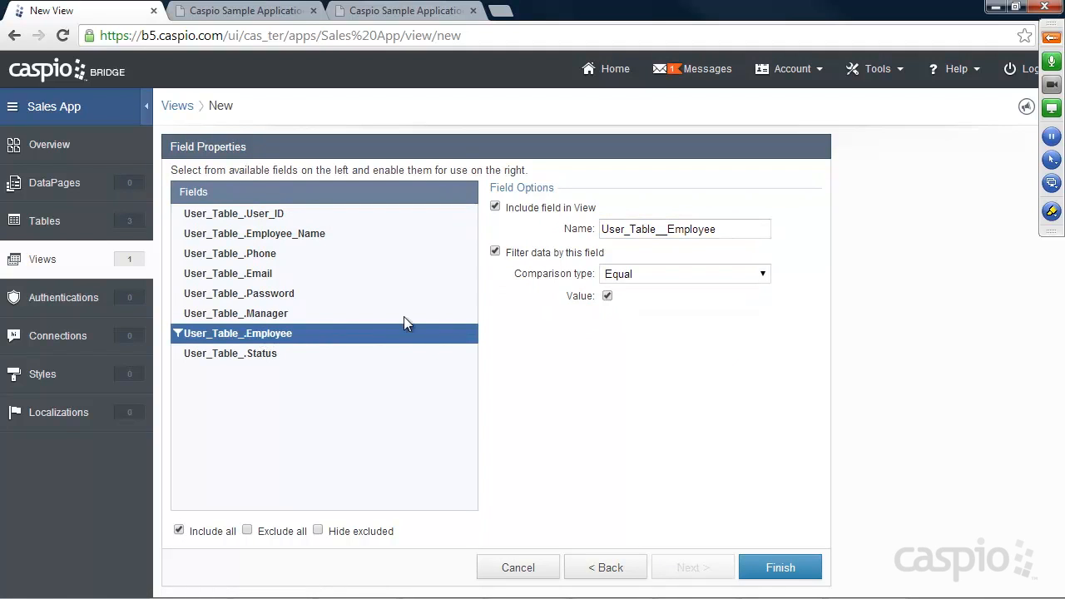
click(265, 354)
click(495, 251)
click(607, 296)
click(782, 565)
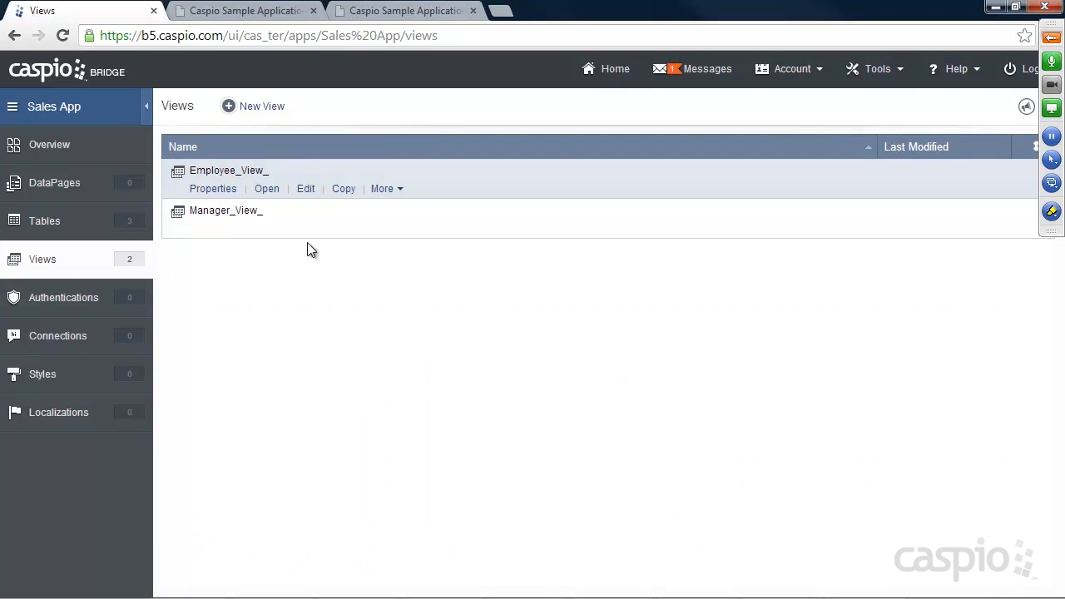
mouse_move(269, 236)
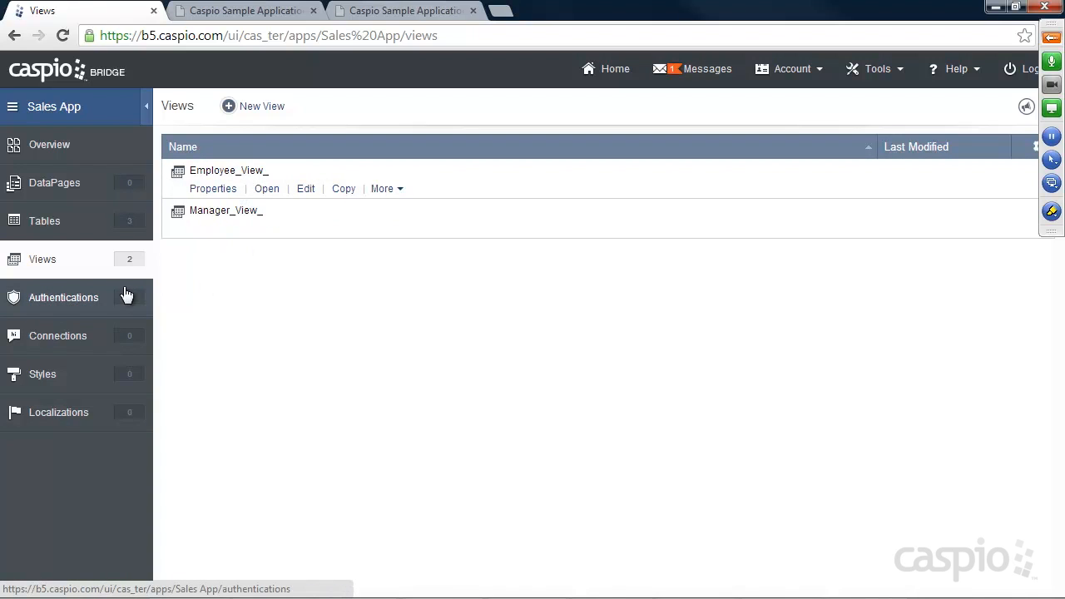
Step: Begin a custom authentication on Manager_View_, validated against the Caspio data source
click(77, 300)
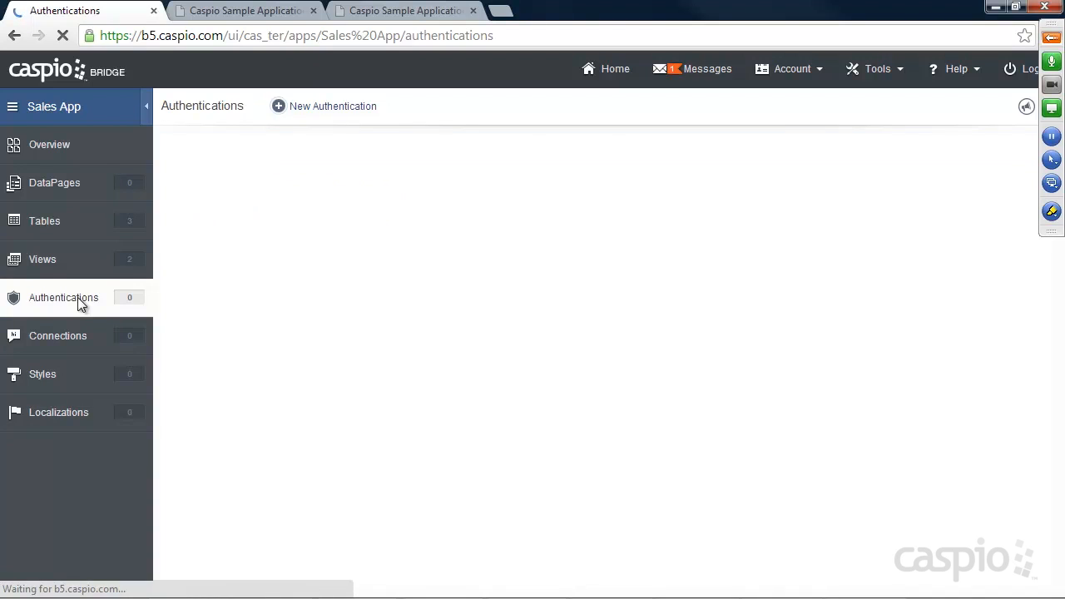
click(333, 106)
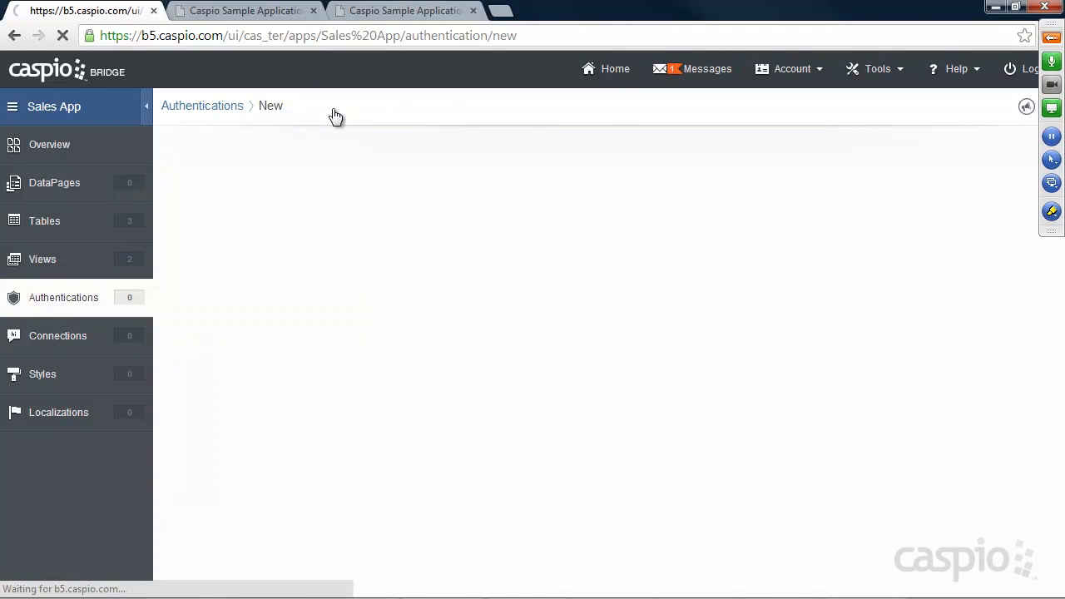
click(367, 174)
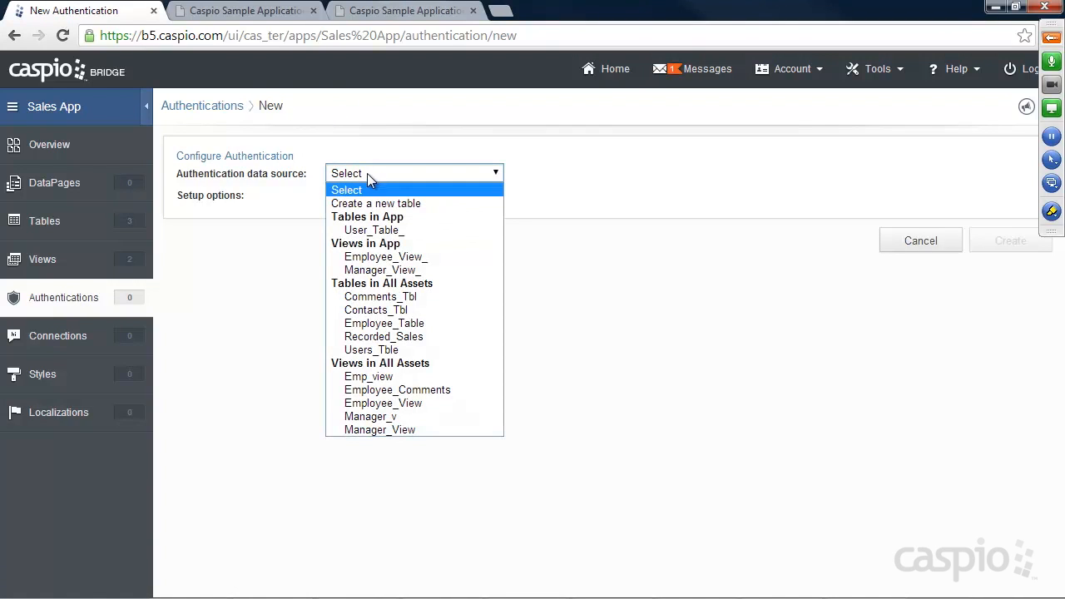
click(378, 270)
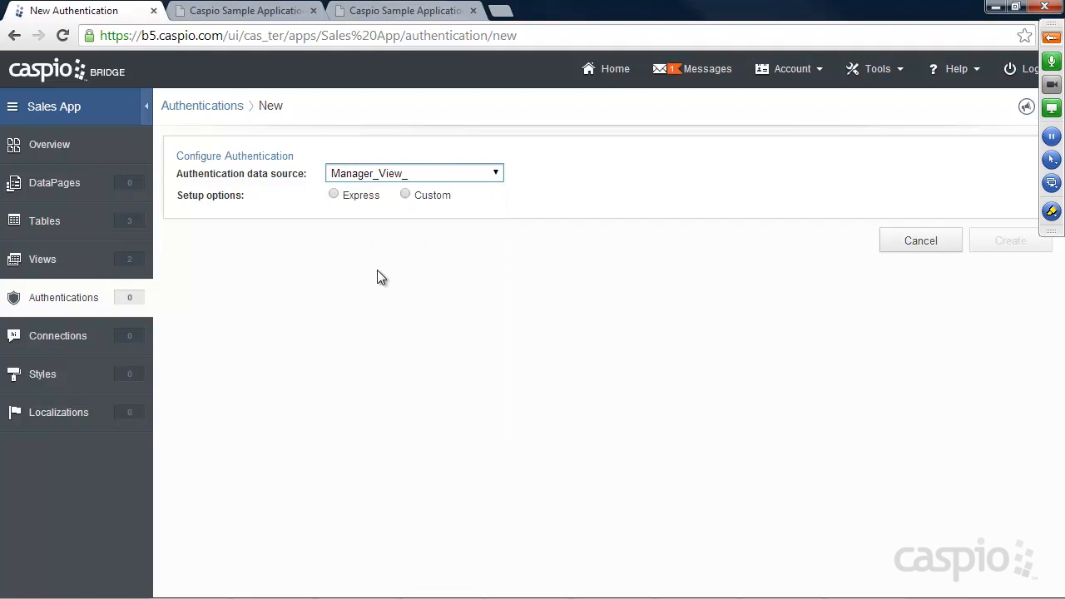
click(406, 195)
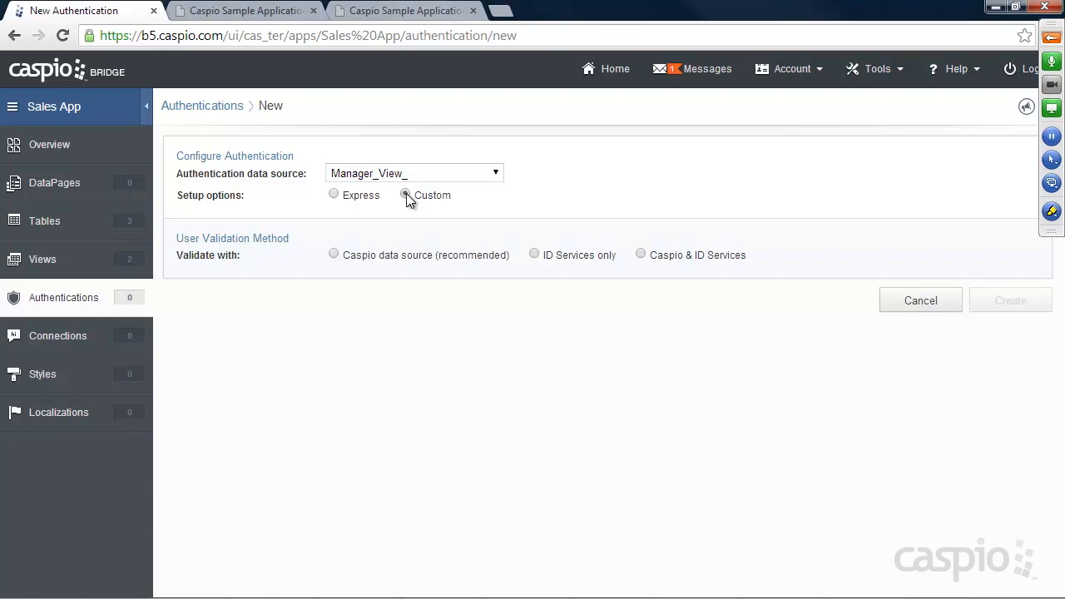
click(333, 254)
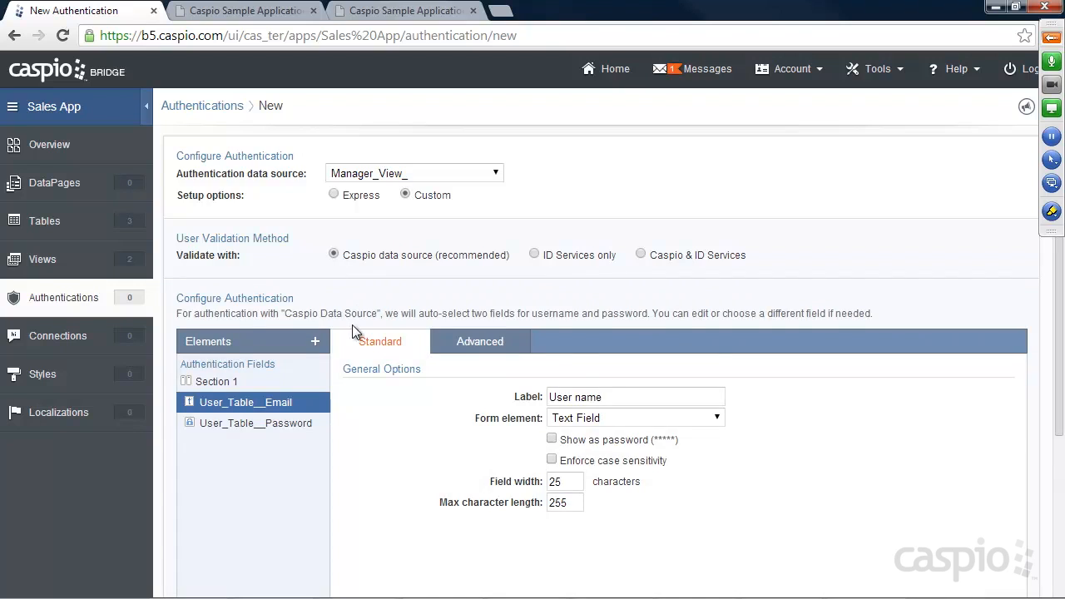
Step: Relabel the user name field as Email and save the authentication as Manager_Authentication_
scroll(355, 328, down, 1)
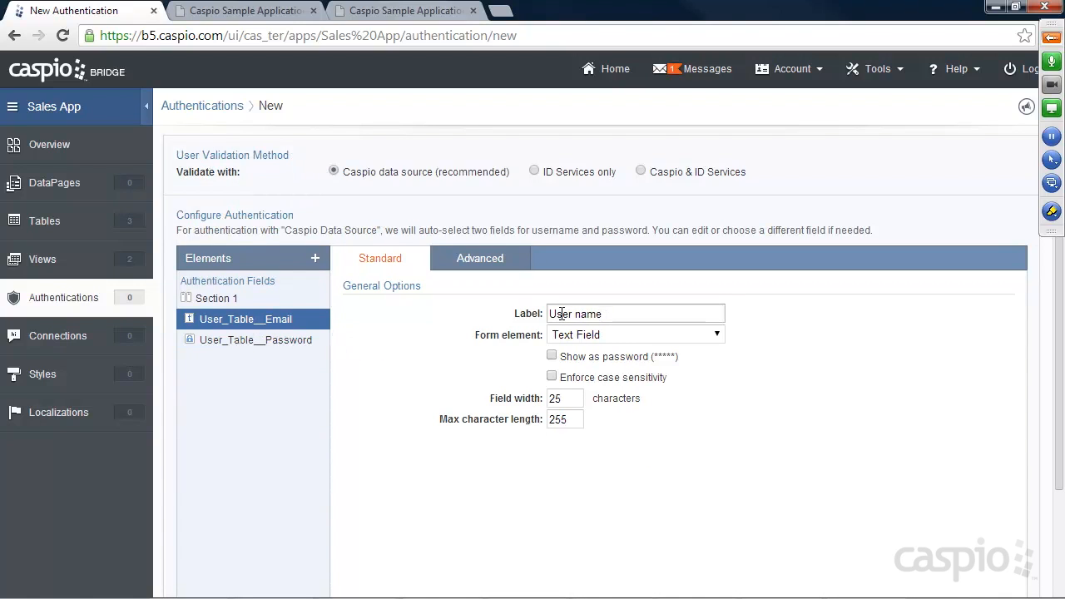
drag(666, 312, 536, 313)
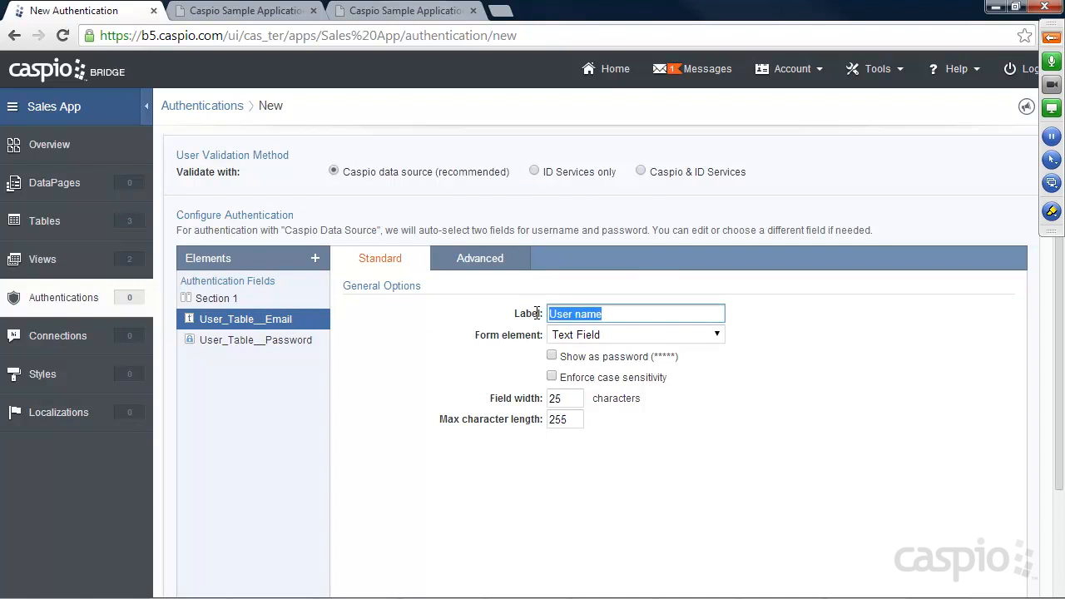
text(Email)
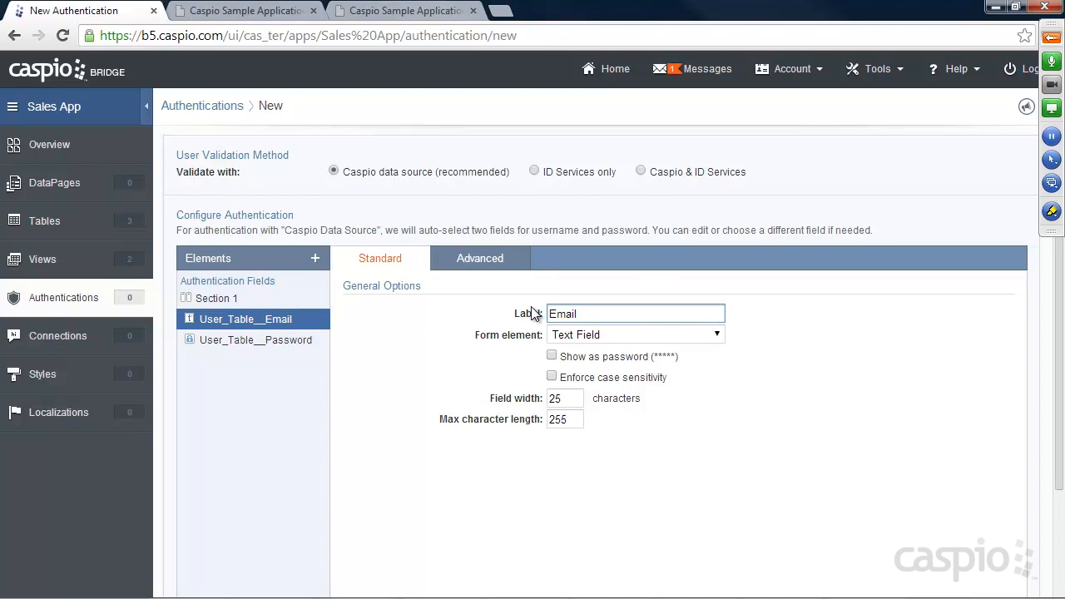
click(297, 340)
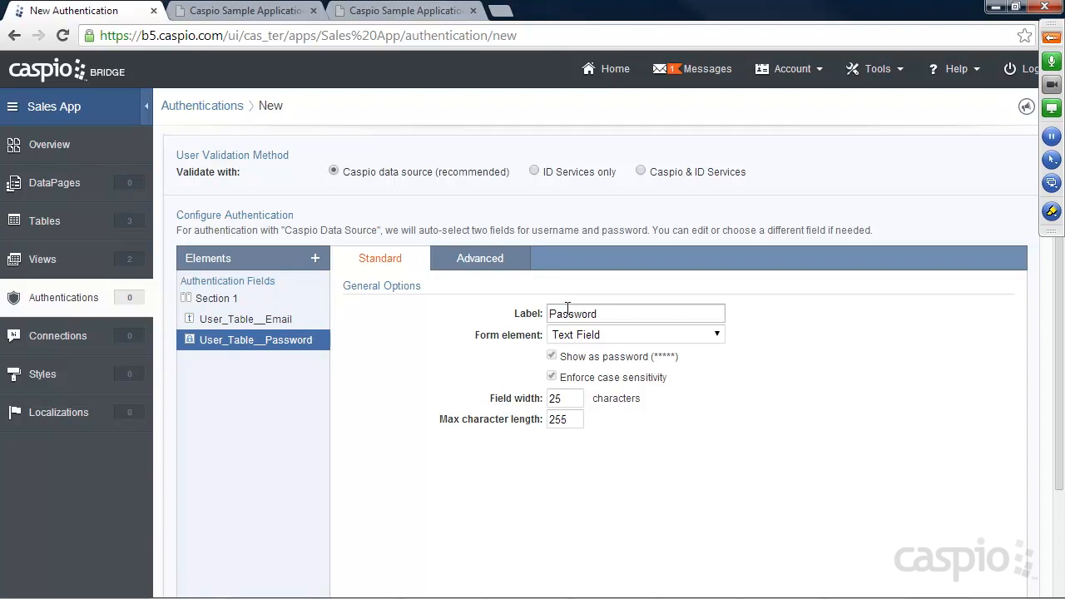
scroll(944, 370, down, 3)
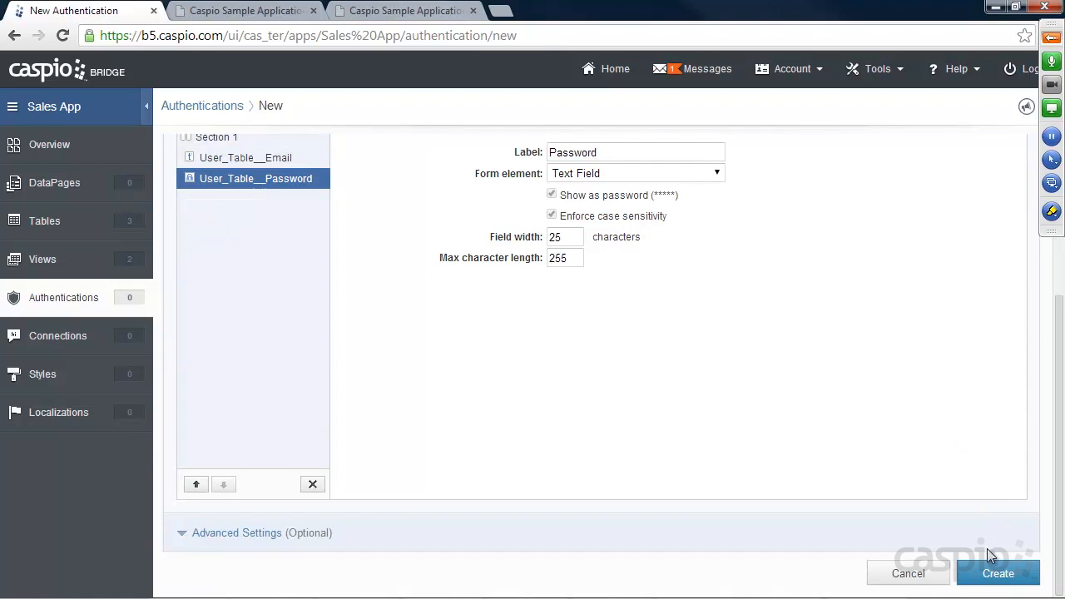
click(996, 574)
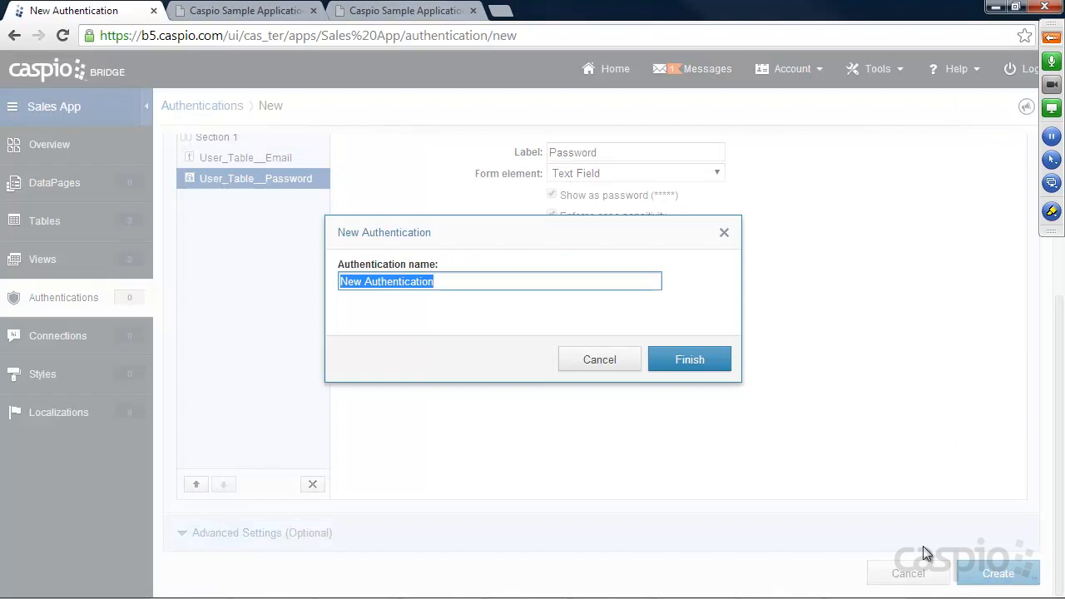
text(Manager_Authentication)
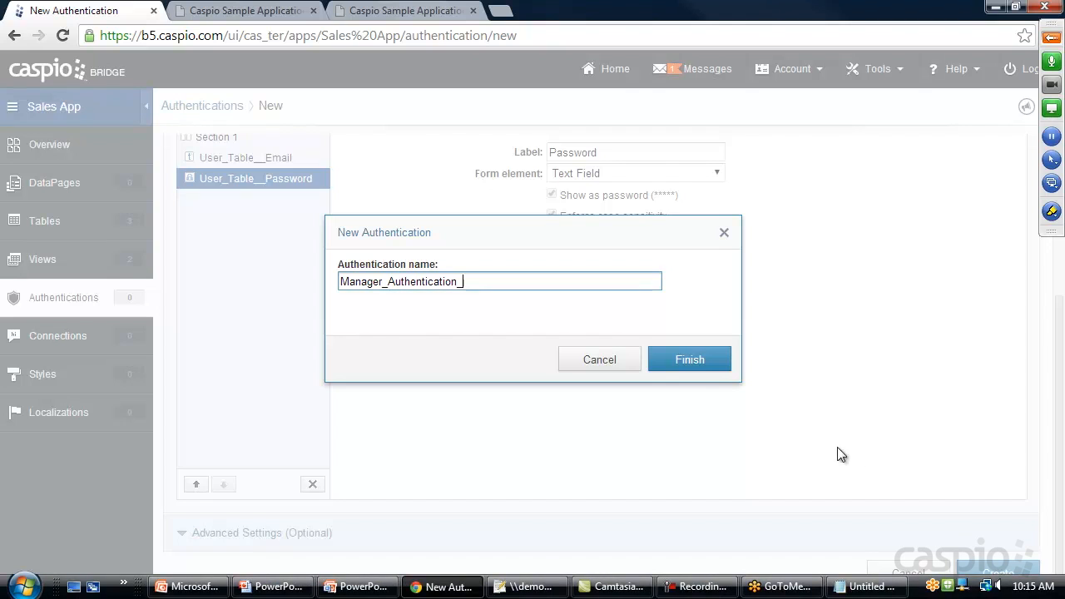
click(690, 359)
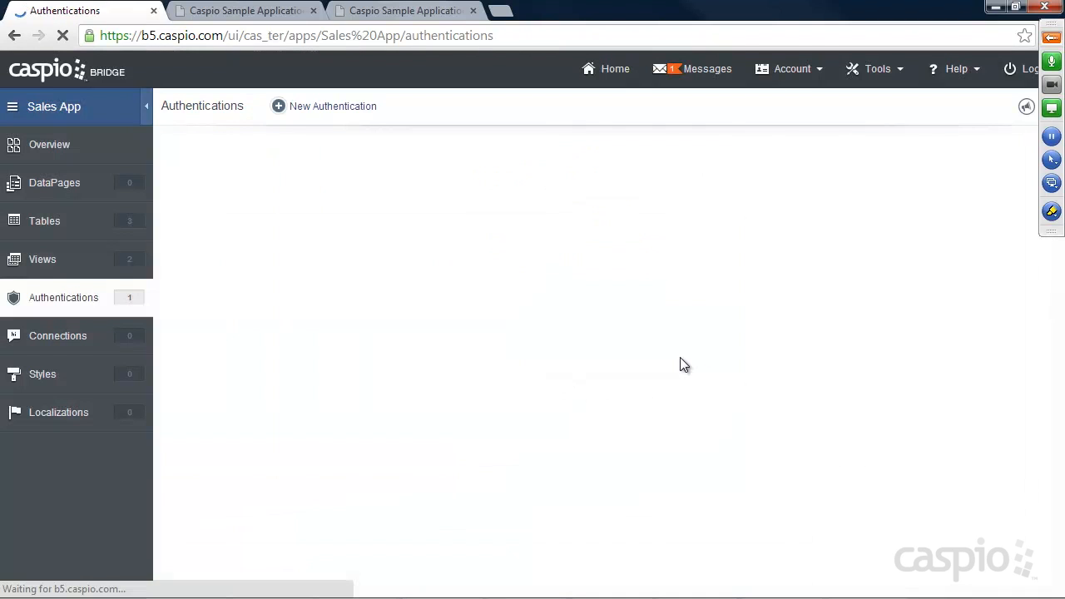
Step: Begin a custom authentication on Employee_View_, validated against the Caspio data source
click(329, 110)
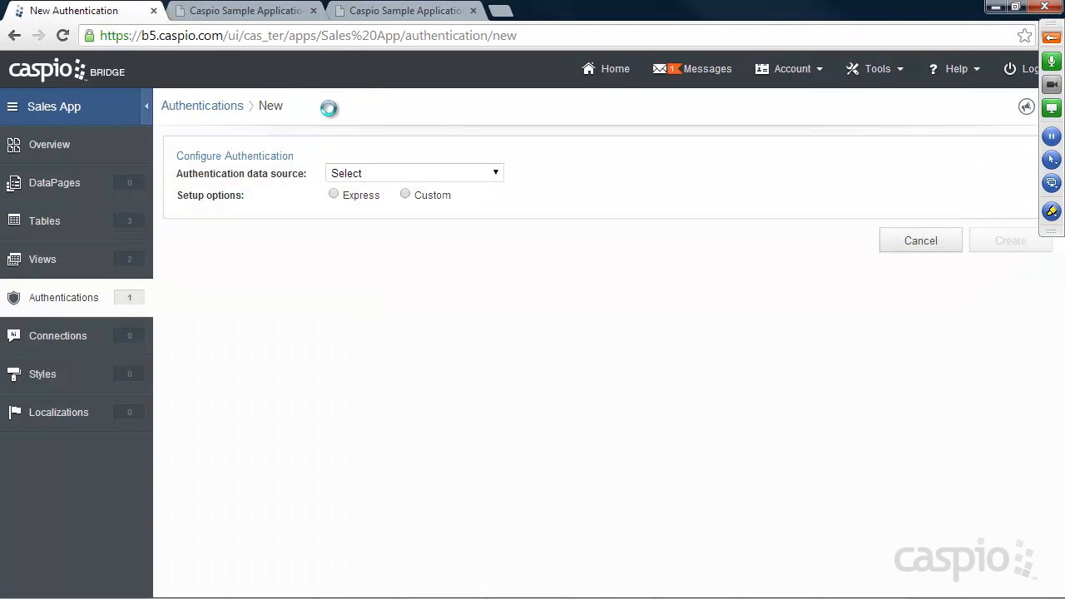
click(421, 198)
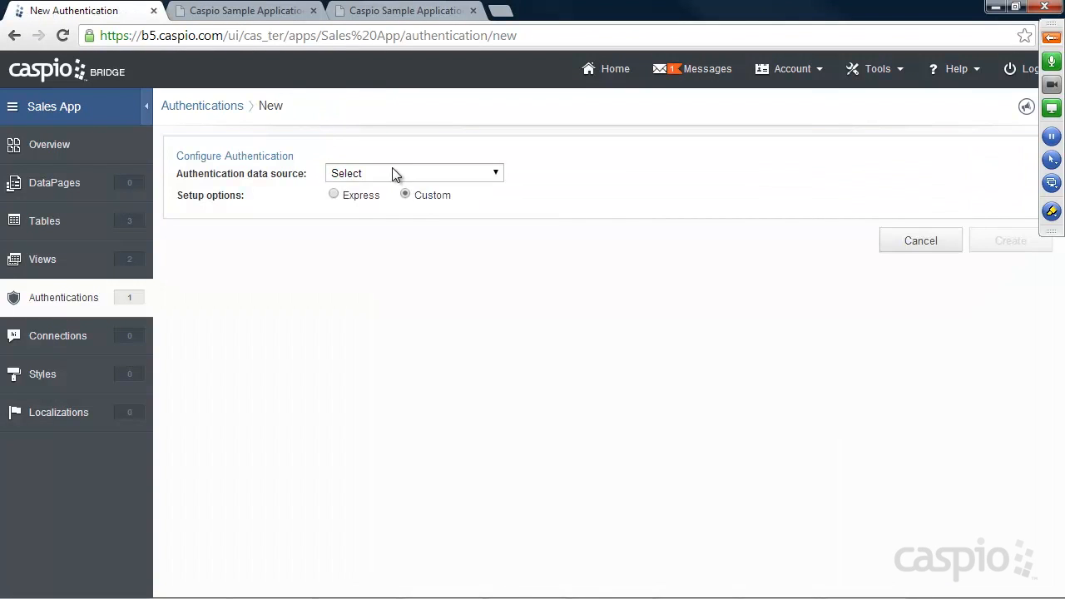
click(392, 172)
click(385, 257)
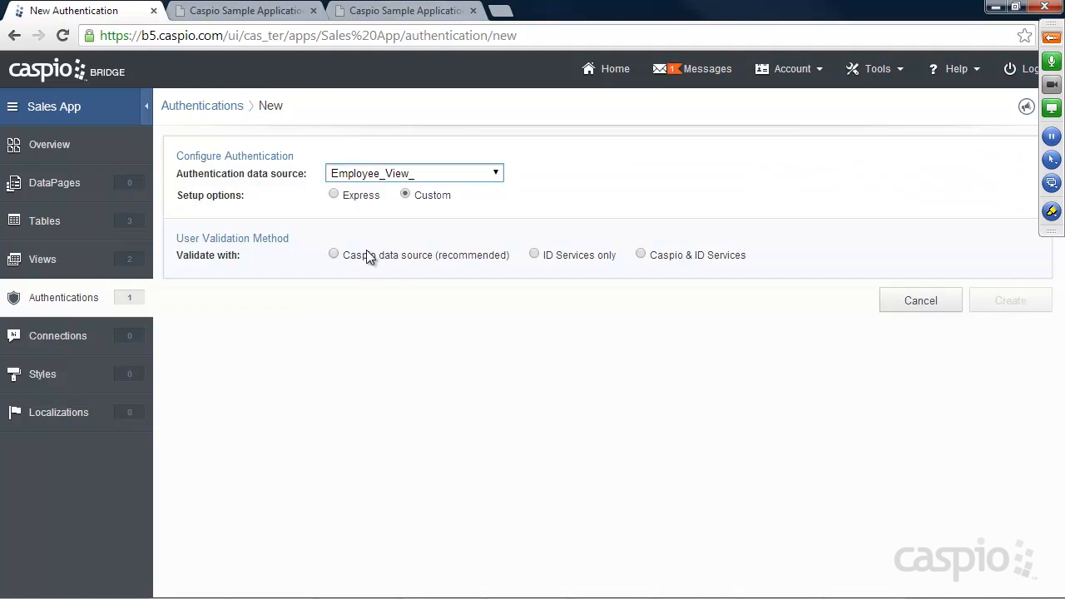
click(368, 256)
Step: Relabel the user name field as Email and save the authentication as Employee_Auth_
drag(595, 397, 486, 399)
text(Email)
click(272, 423)
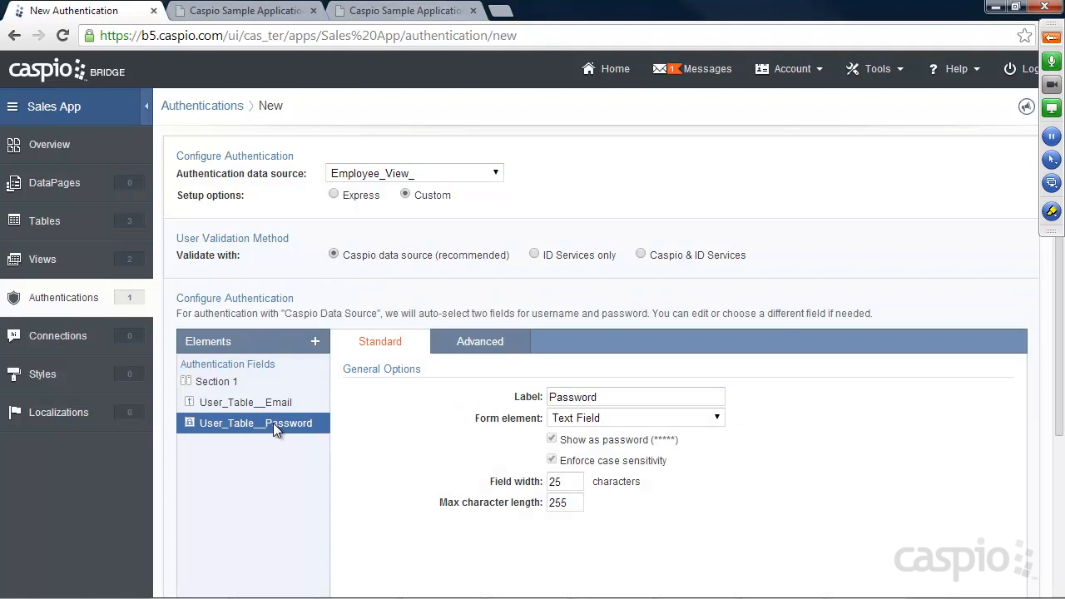
scroll(927, 427, down, 3)
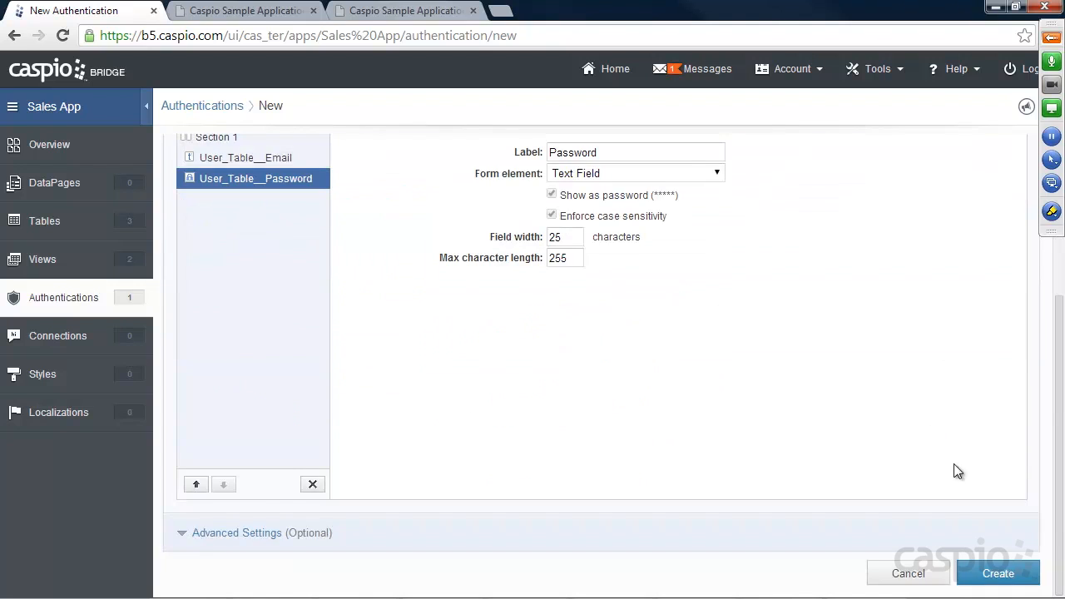
click(998, 575)
text(Employee_Auth_)
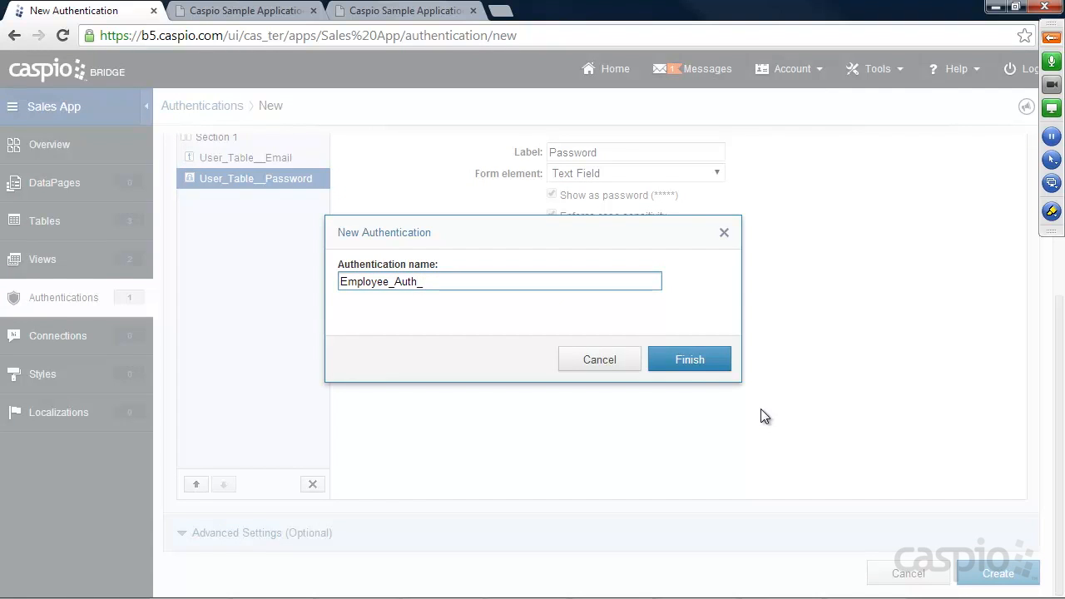
click(687, 360)
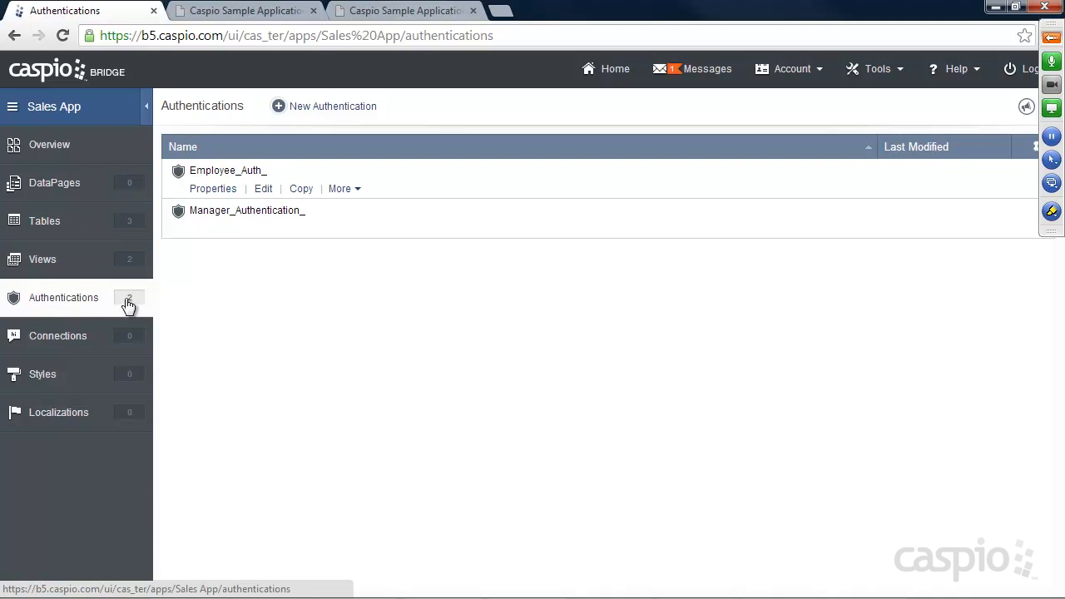
click(66, 185)
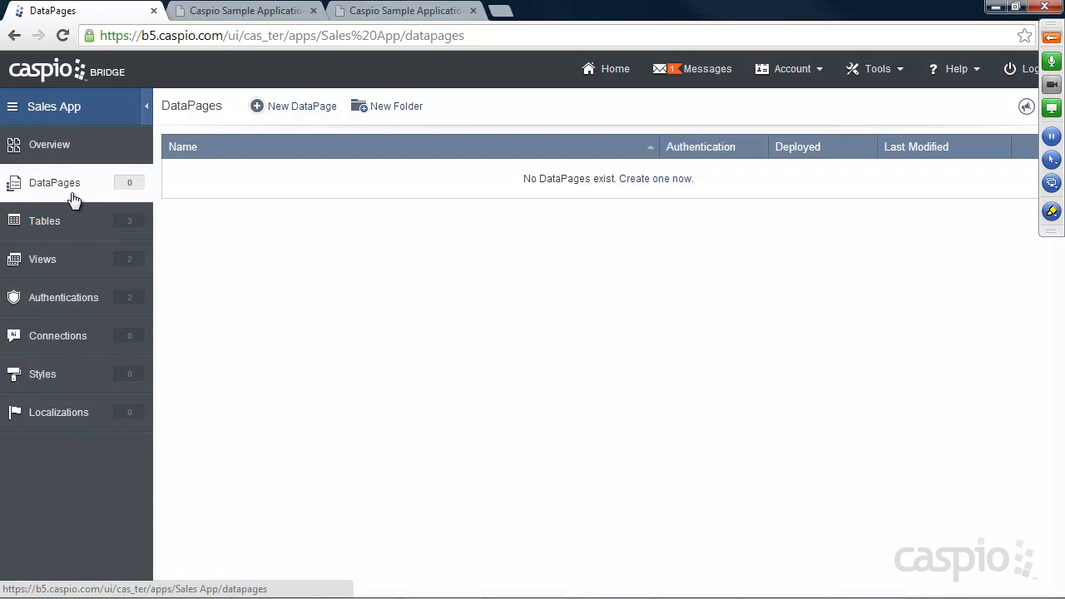
Step: Create two new DataPage folders named Manager and Employees
click(400, 115)
text(Manager)
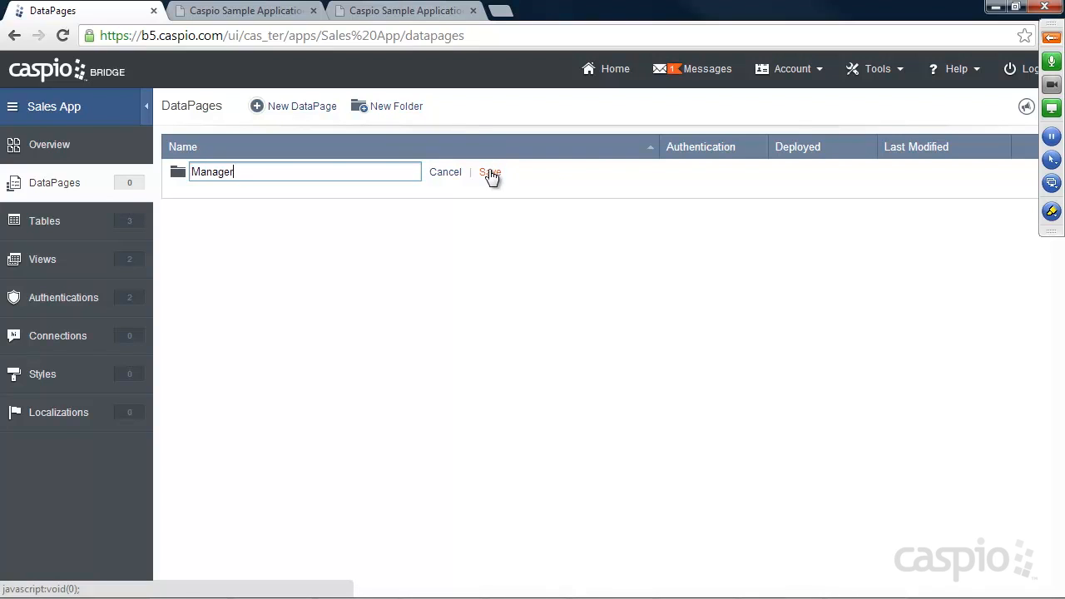
click(490, 173)
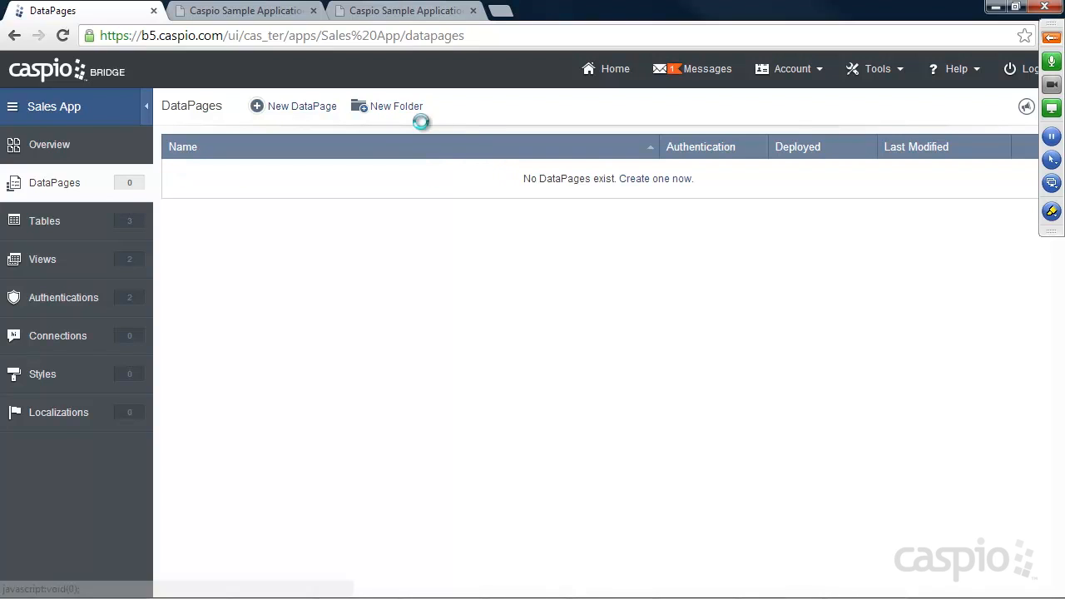
click(398, 112)
text(Employees)
click(491, 173)
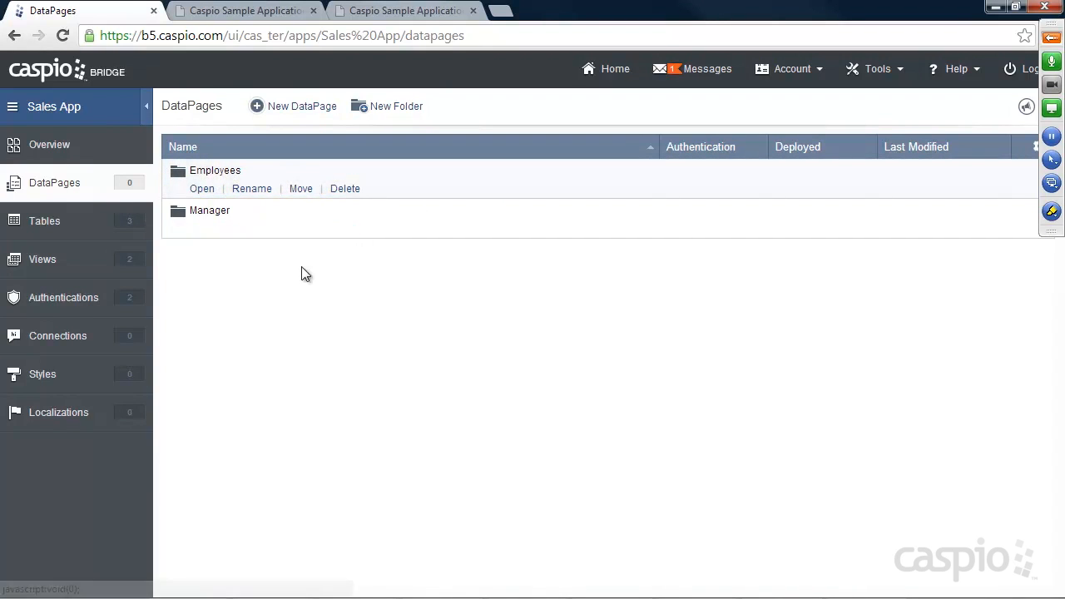
Step: Glance at the demo site, then open the Manager folder in the DataPages list
click(381, 13)
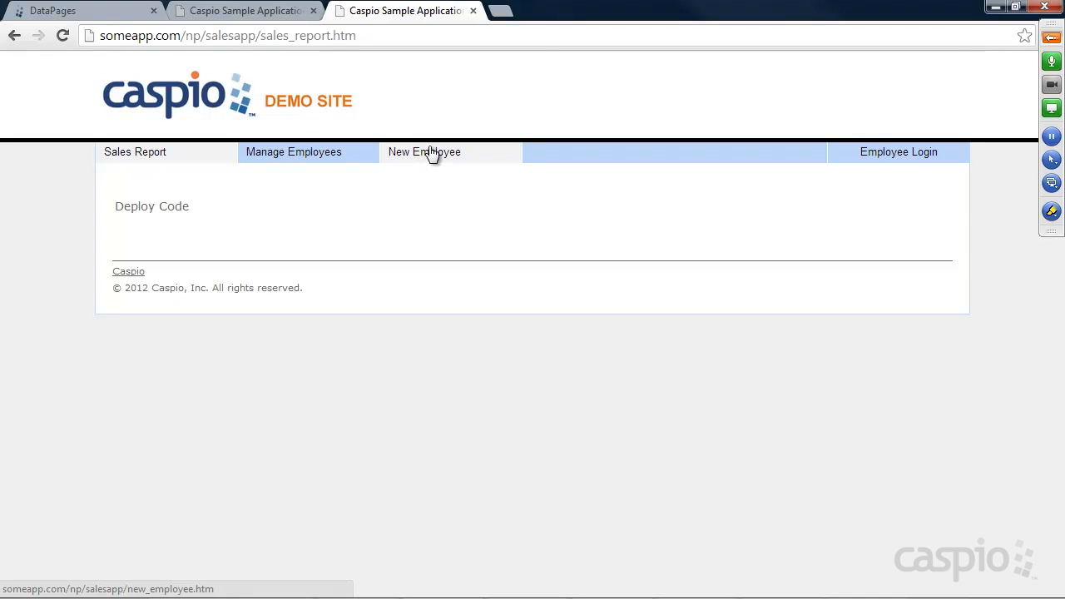
click(84, 15)
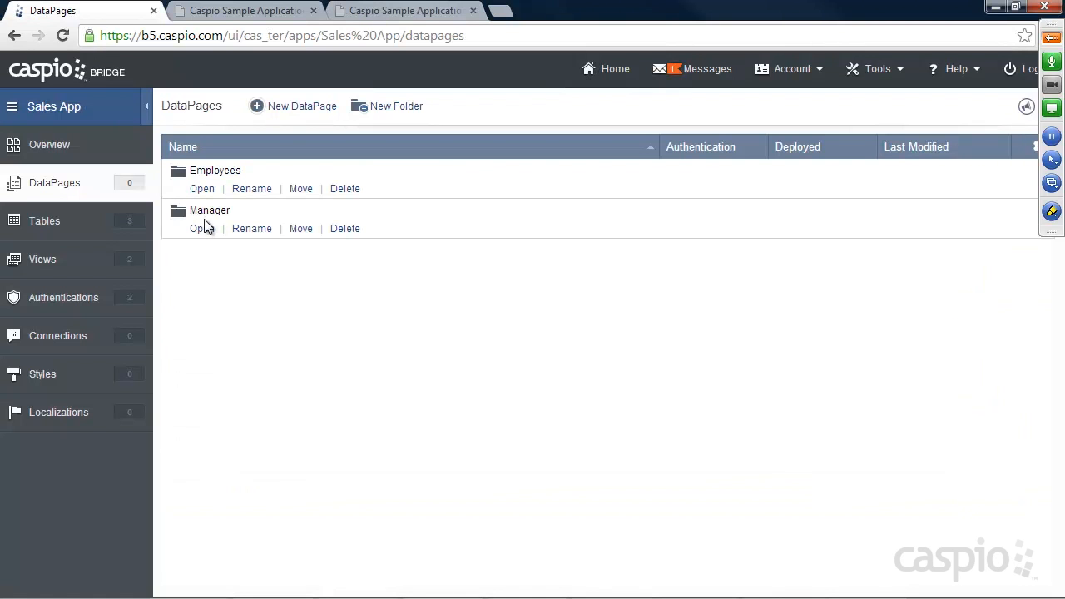
click(202, 229)
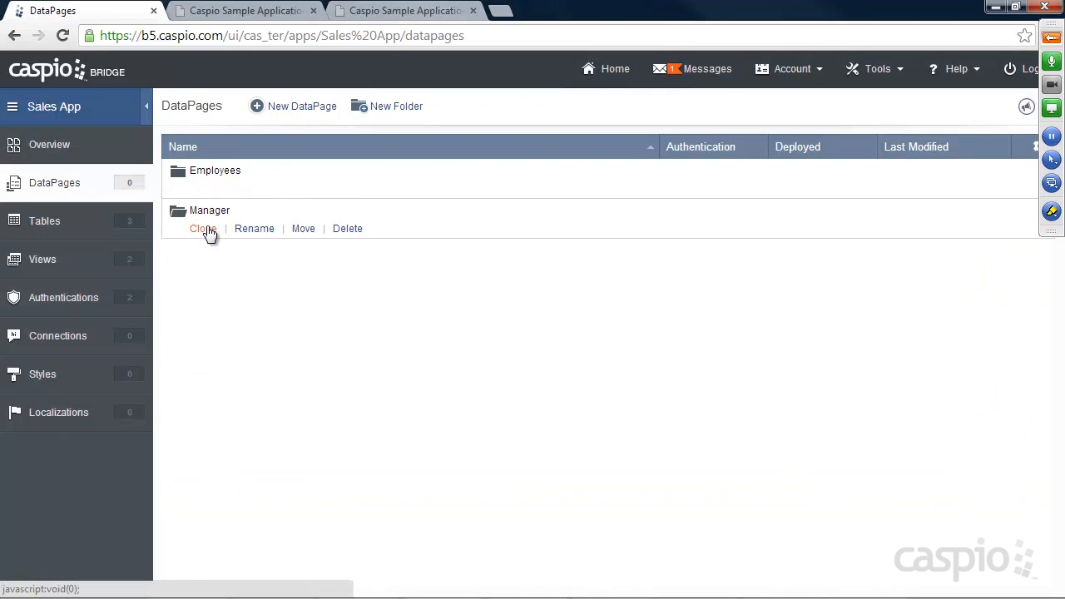
Step: Start a new DataPage in the Manager folder, keeping Forms > Submission Form selected
click(302, 107)
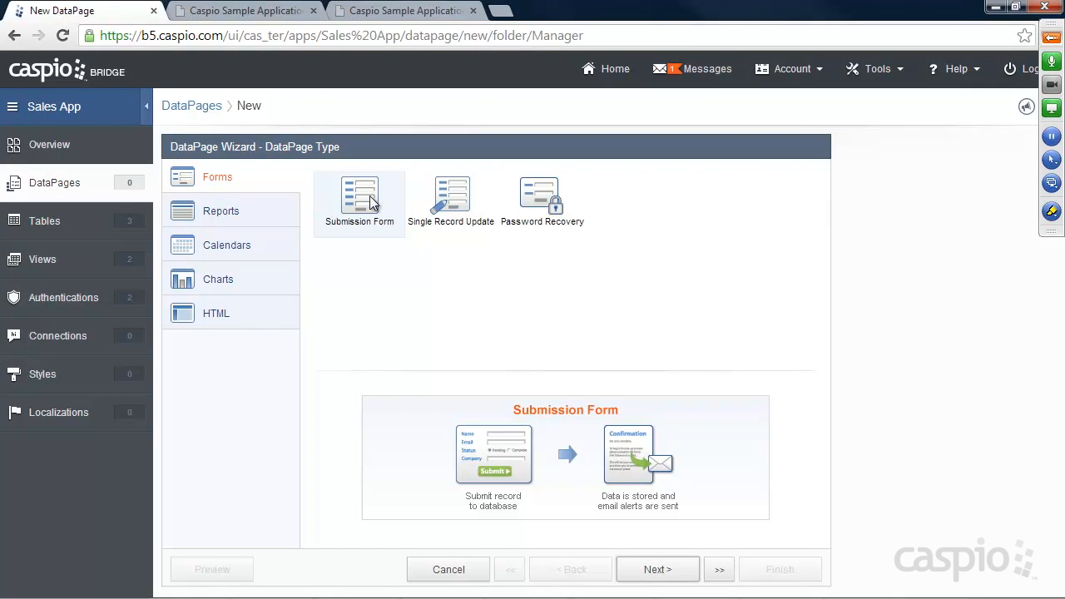
Step: On the demo site, go through Manager Login to the New Employee page, then return to the wizard
click(254, 15)
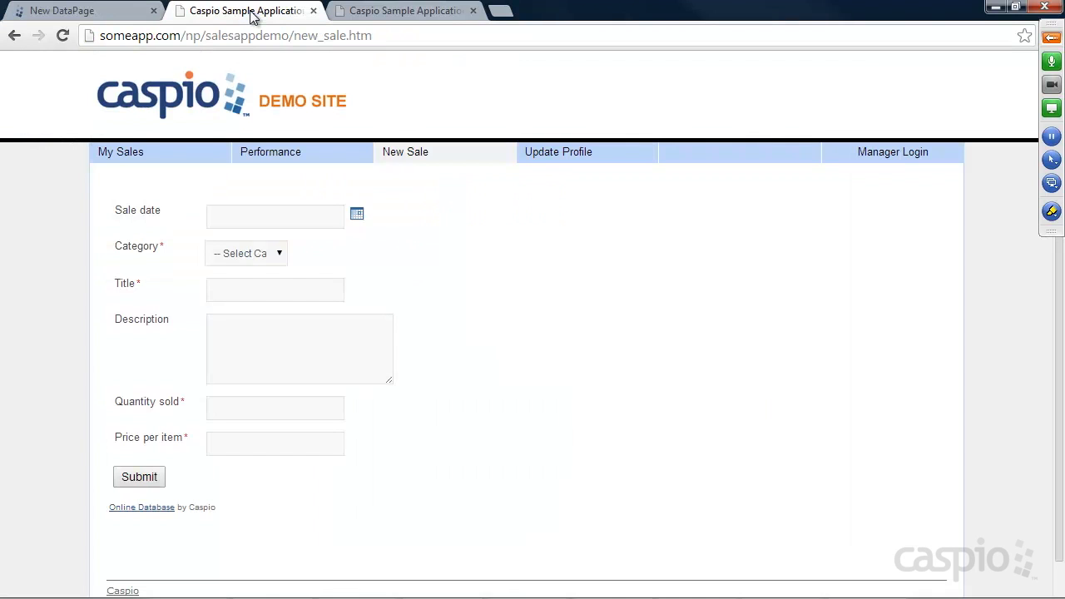
click(875, 154)
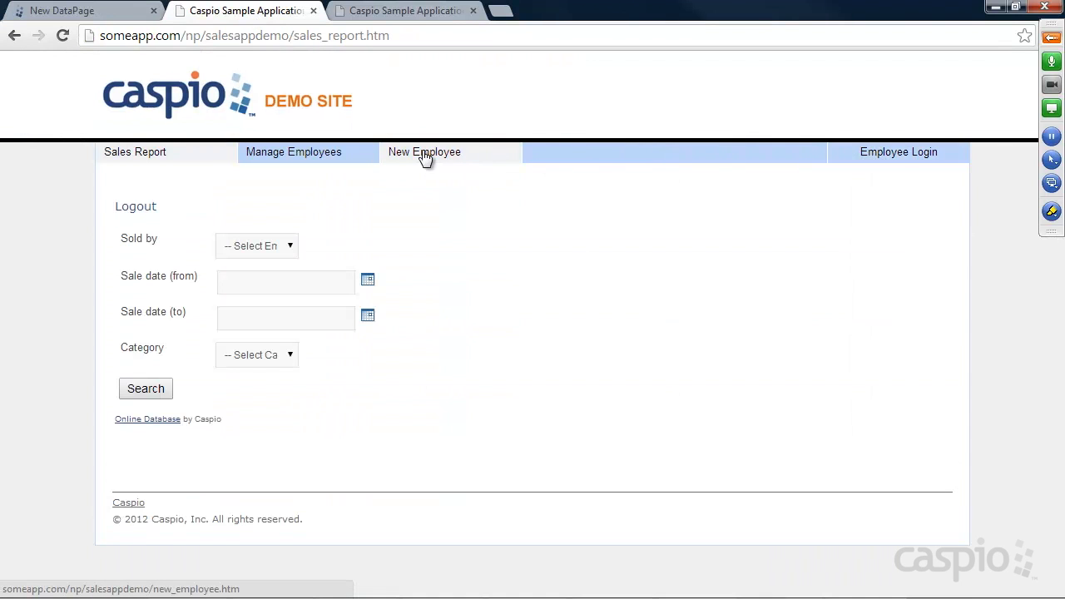
click(423, 152)
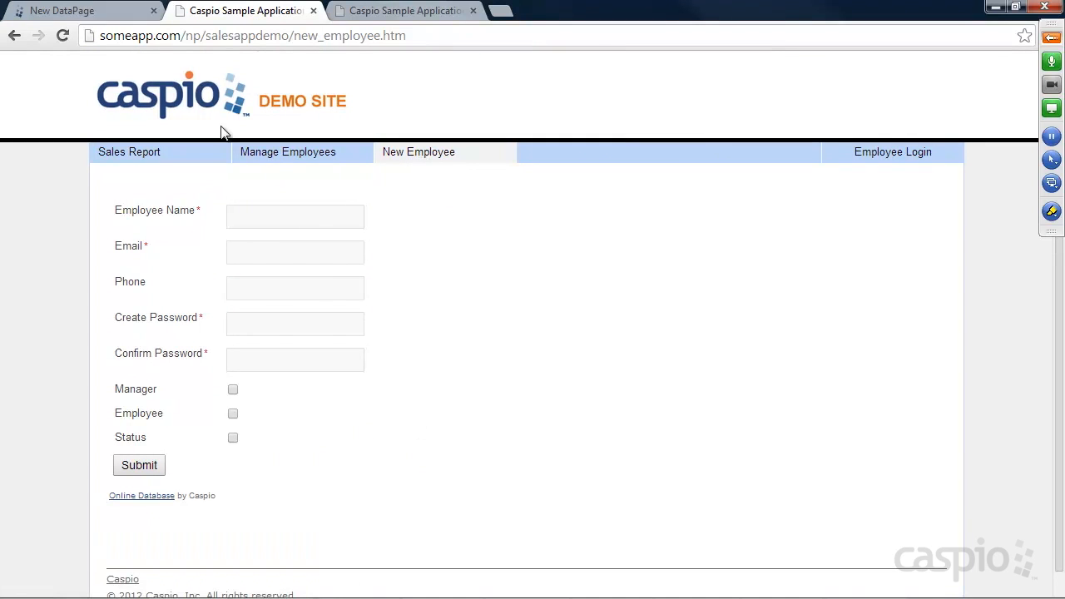
click(110, 15)
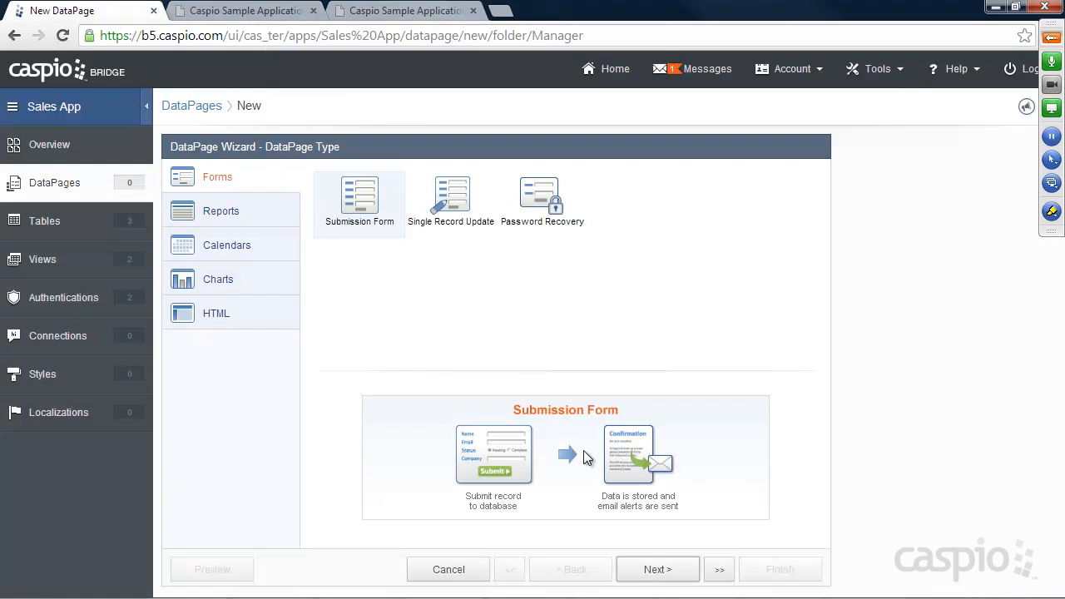
Step: Choose User_Table_ as the data source and name the DataPage 'Add New Employee Form'
click(657, 571)
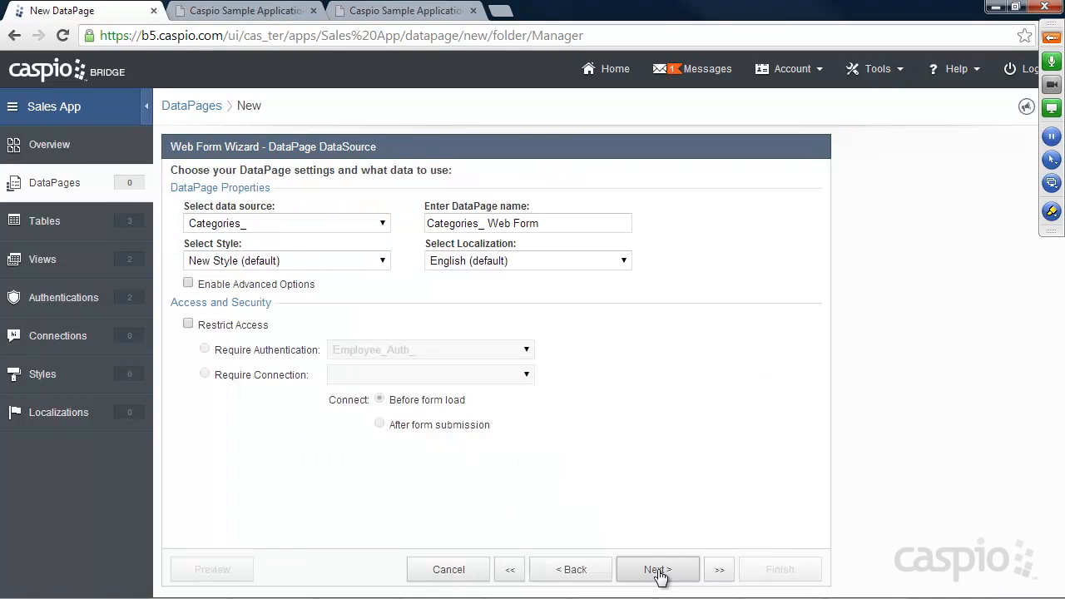
click(296, 227)
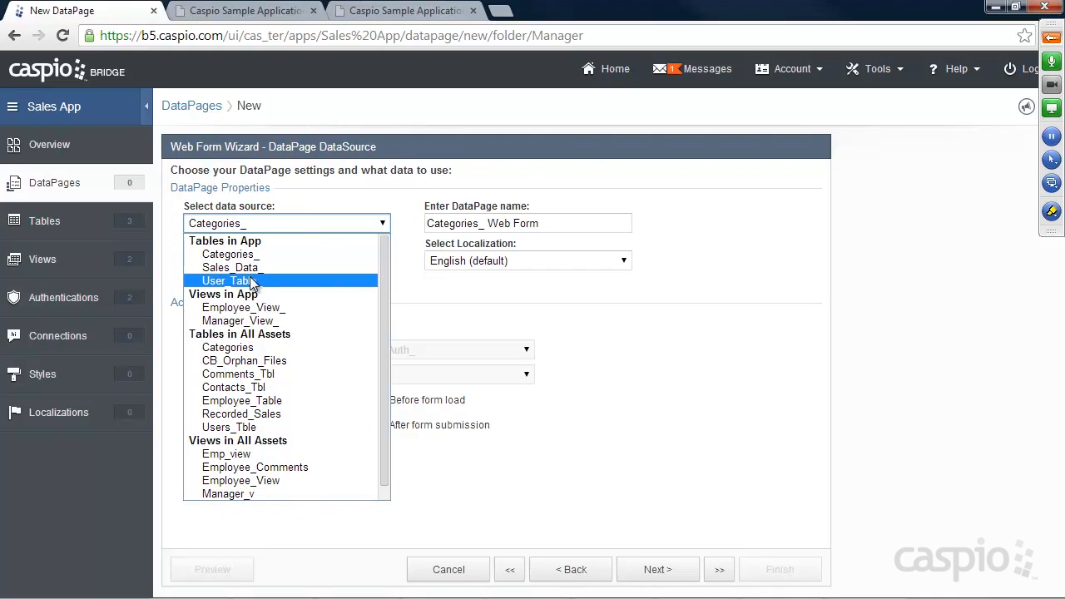
click(250, 280)
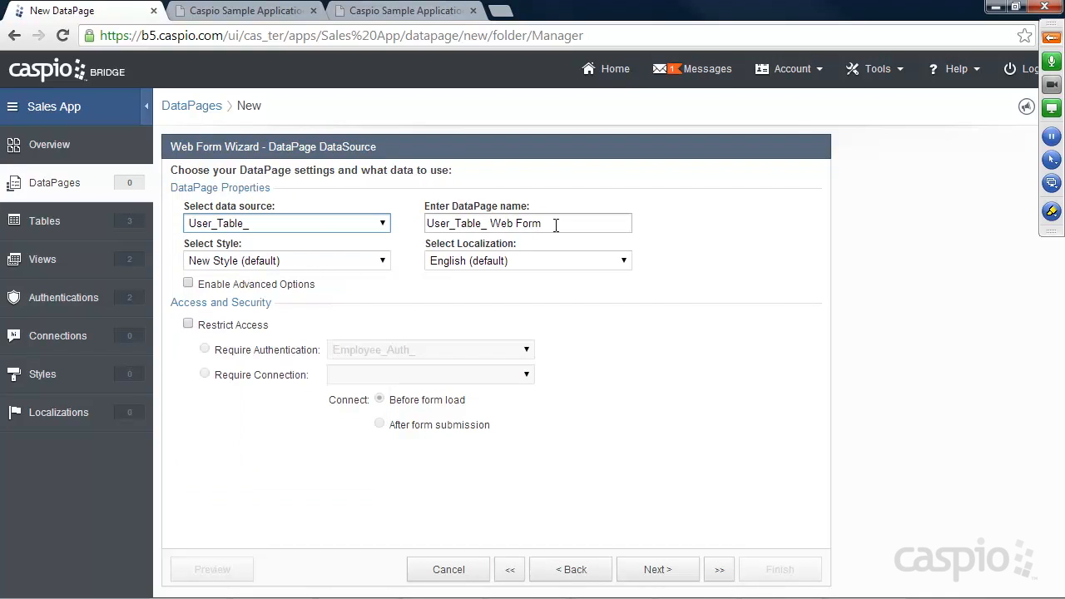
key(Tab)
text(A)
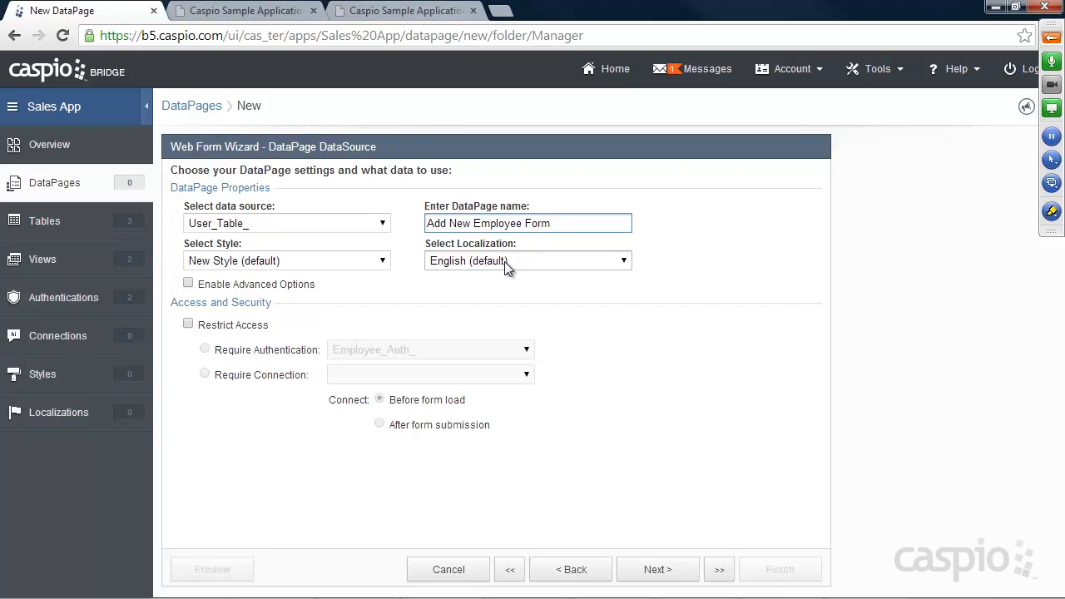
Step: Restrict access to the form with Manager_Authentication_ and move on to field selection
click(213, 330)
click(416, 349)
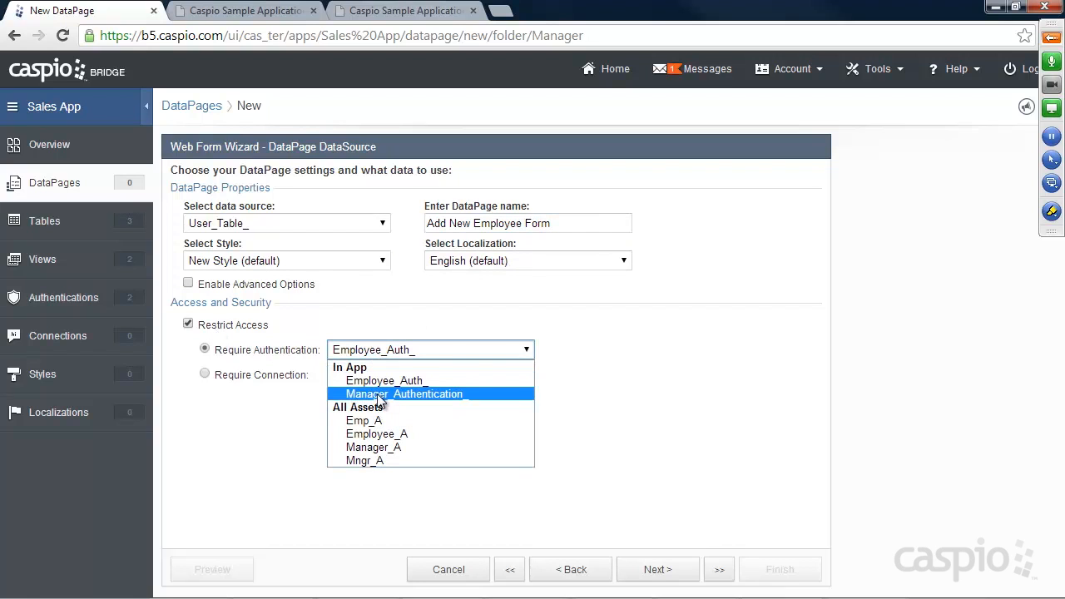
click(392, 394)
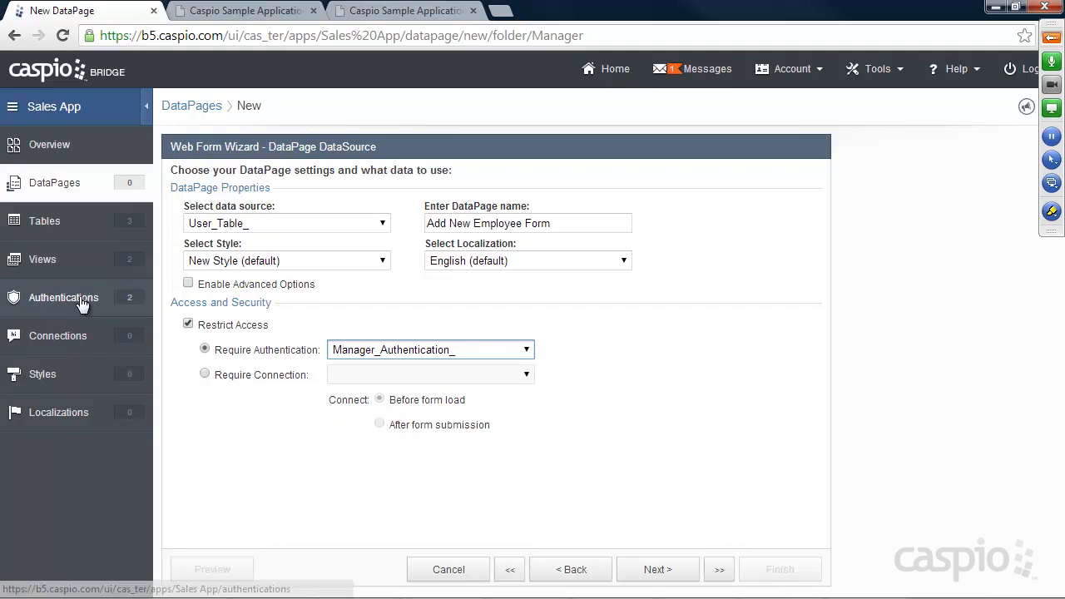
click(661, 573)
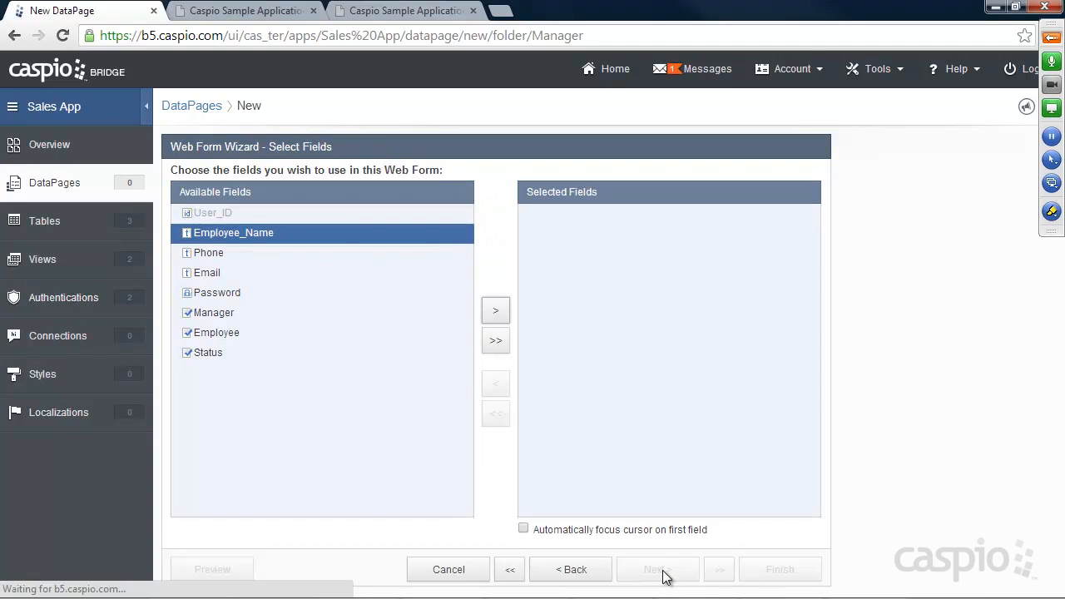
Step: Add all fields to the form and make Employee Name and Password required
click(498, 341)
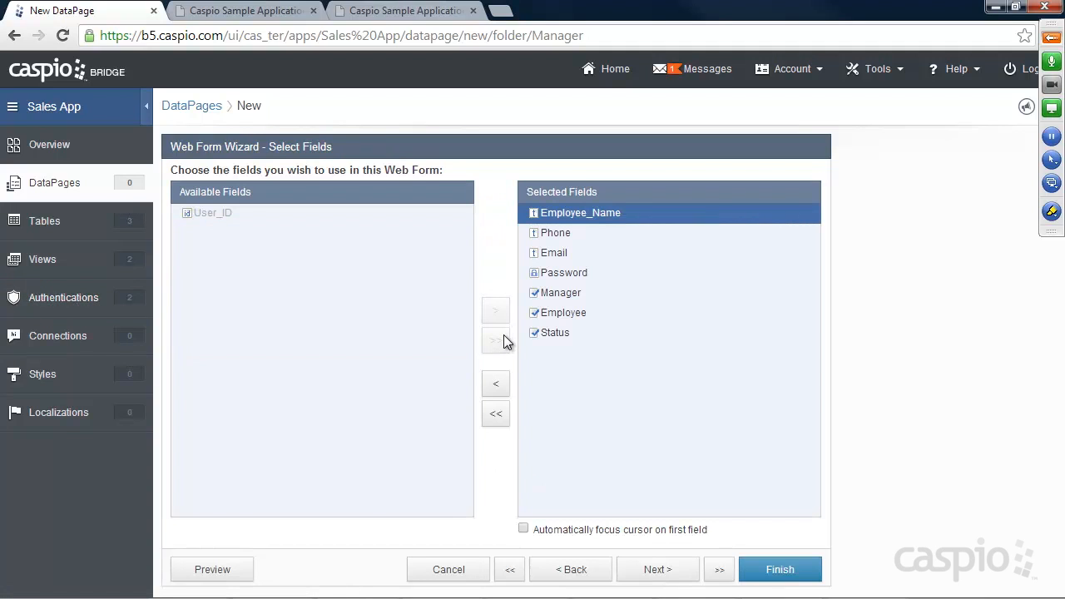
click(672, 574)
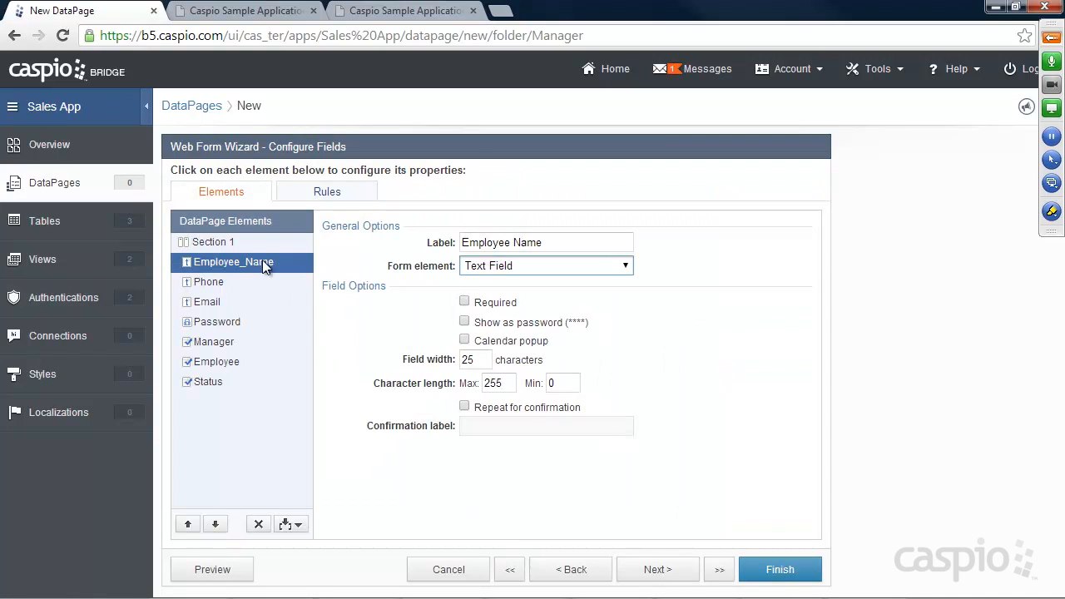
click(464, 301)
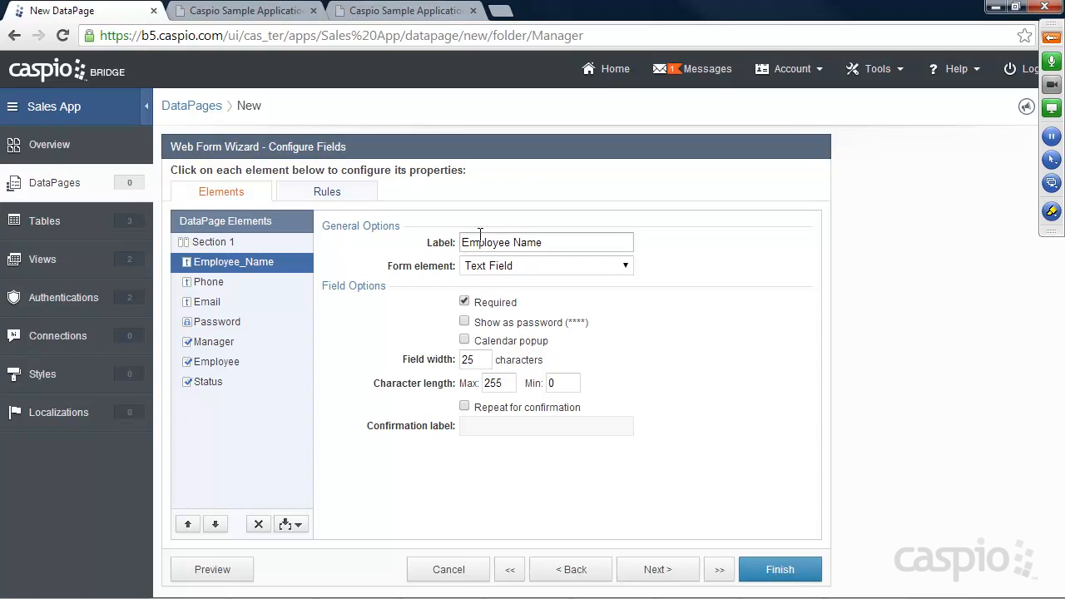
click(220, 282)
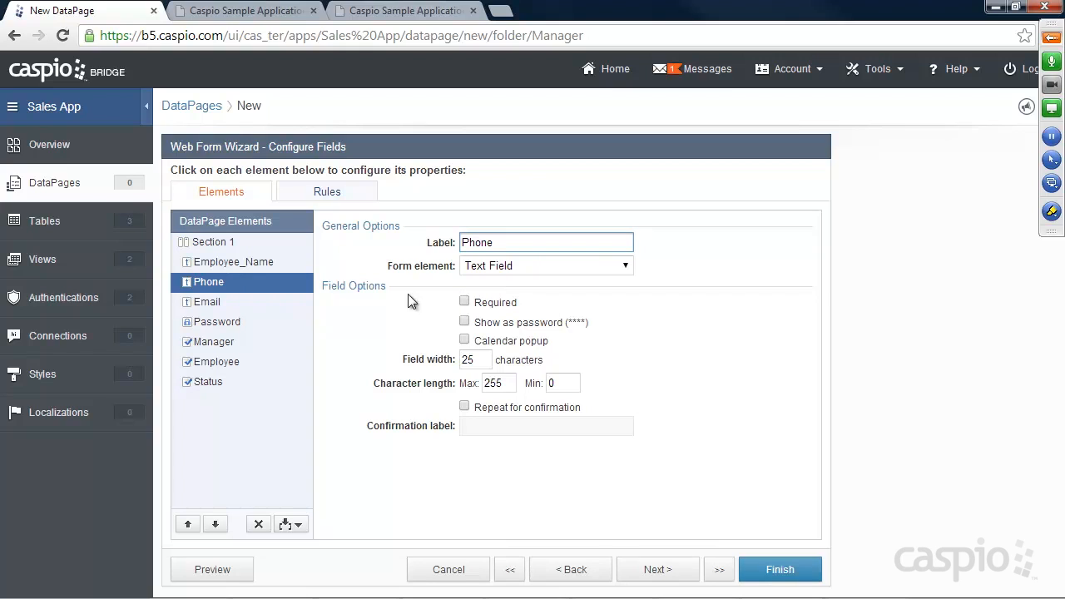
click(208, 302)
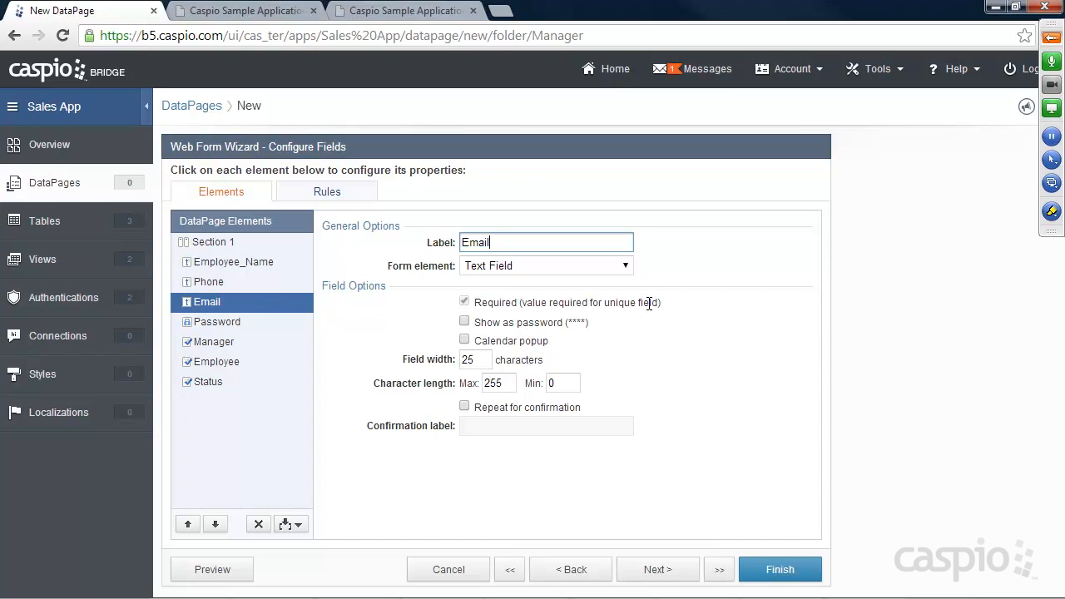
click(242, 321)
click(465, 301)
Step: Relabel the Password field 'Create Password', review the remaining fields, and finish the form
click(507, 407)
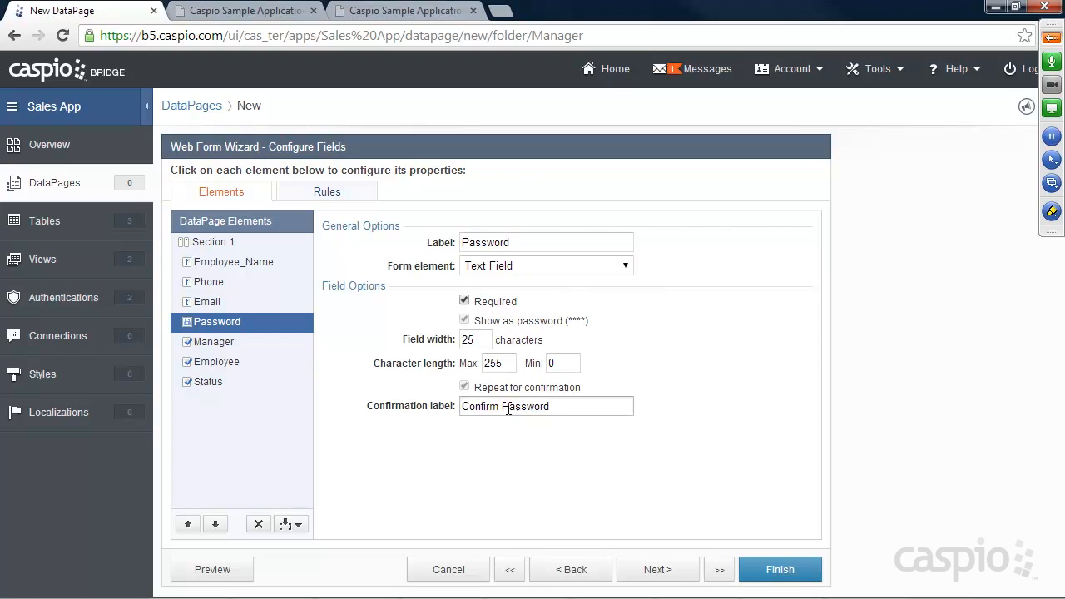
click(464, 241)
text(Craete)
key(BackSpace)
key(BackSpace)
key(BackSpace)
key(BackSpace)
key(BackSpace)
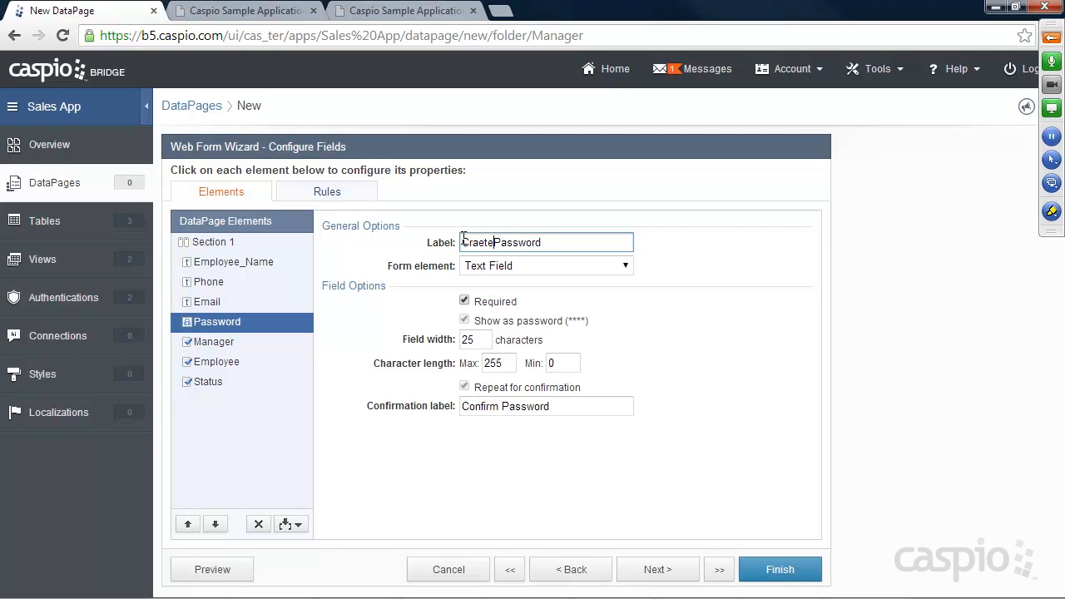
text(eate)
click(215, 343)
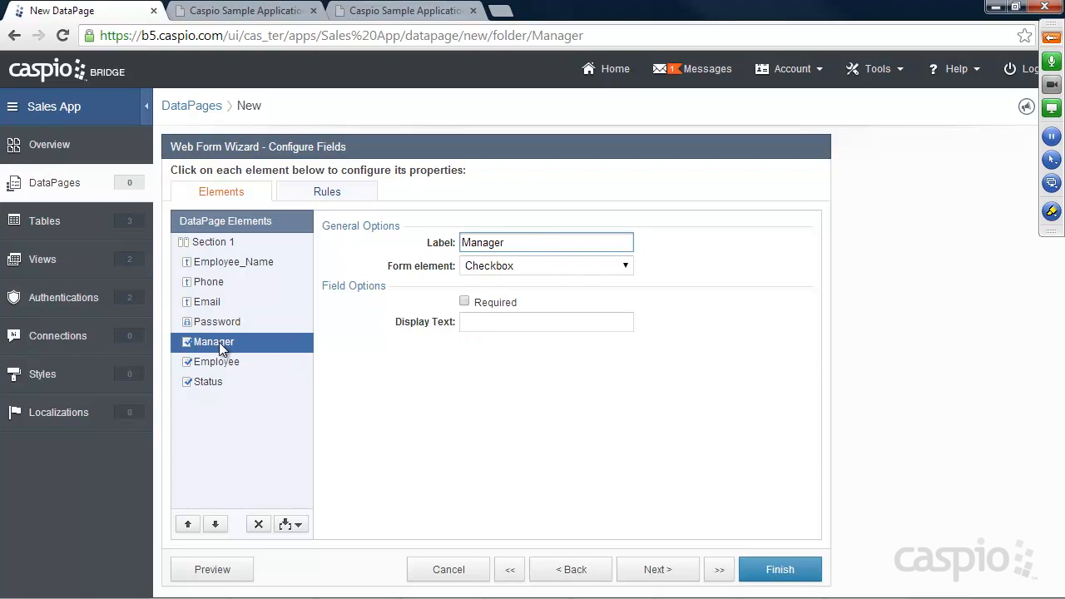
click(214, 363)
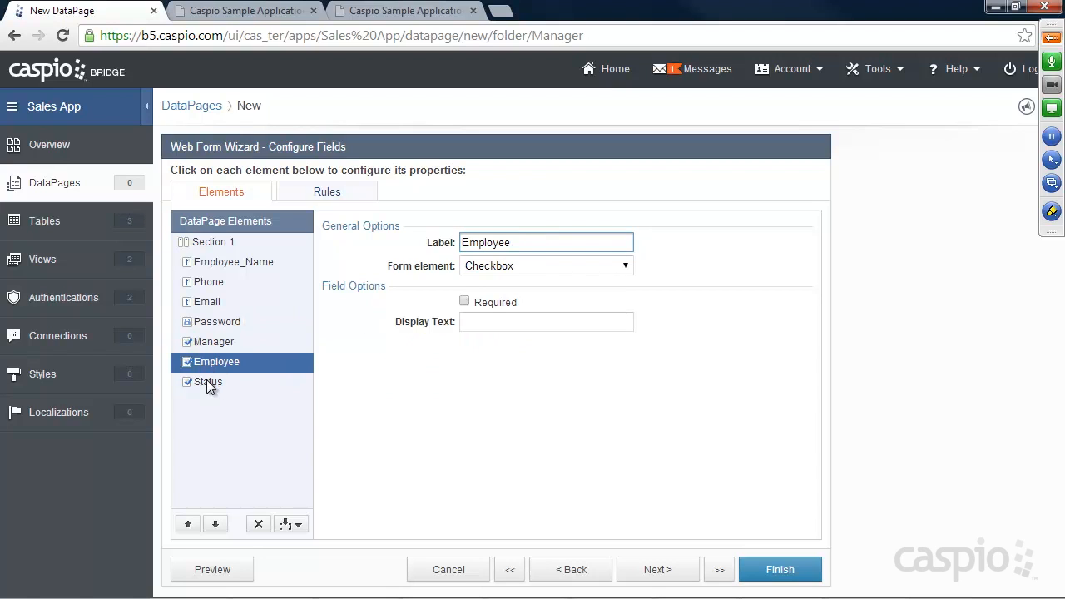
click(206, 380)
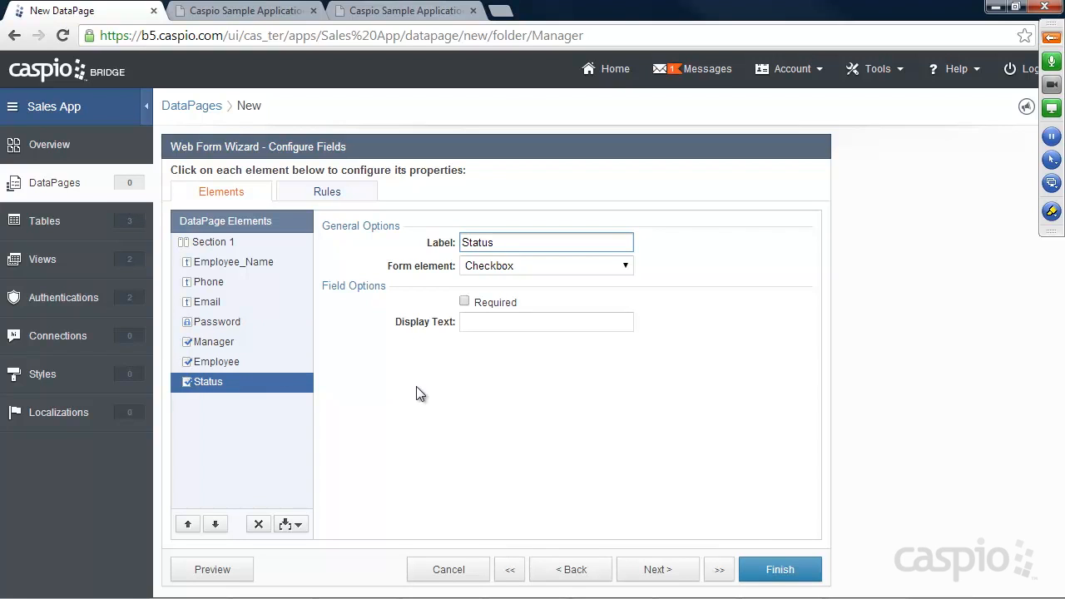
click(779, 571)
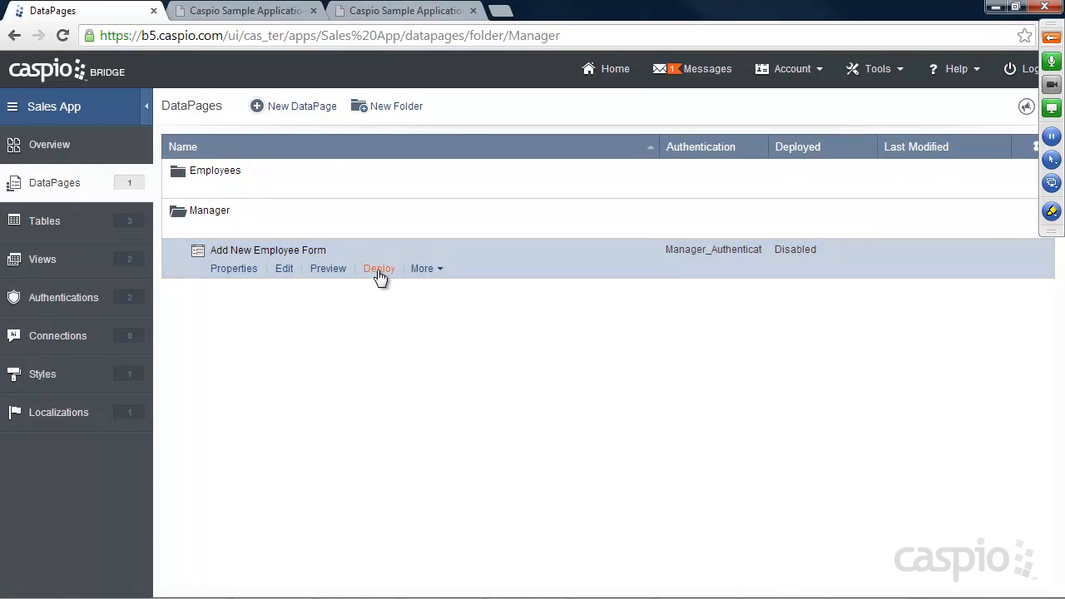
Step: Check the demo site's New Employee page, then return to the DataPages list
click(428, 11)
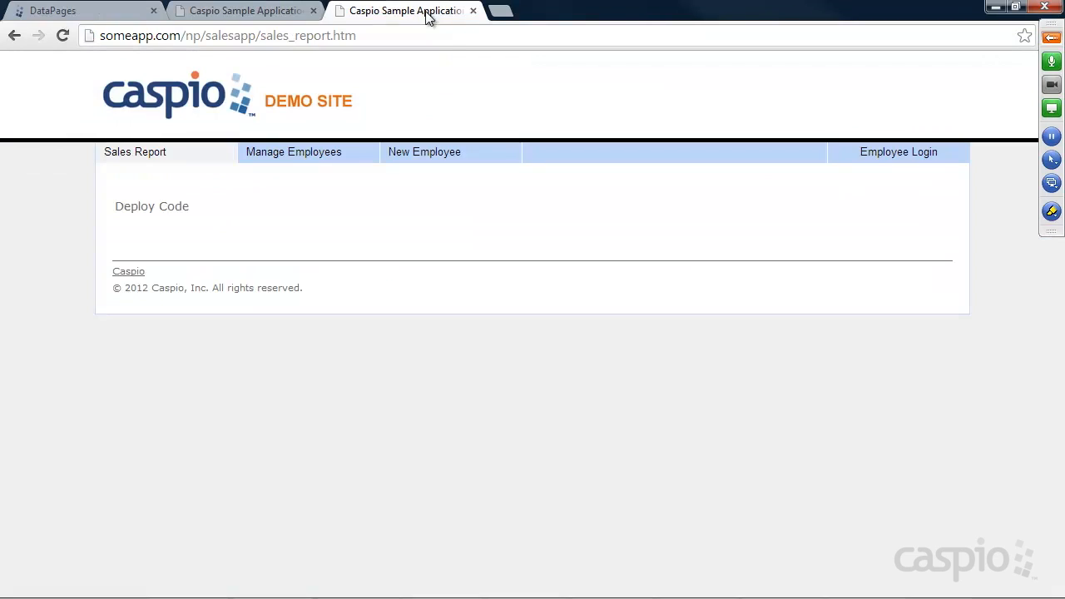
click(436, 153)
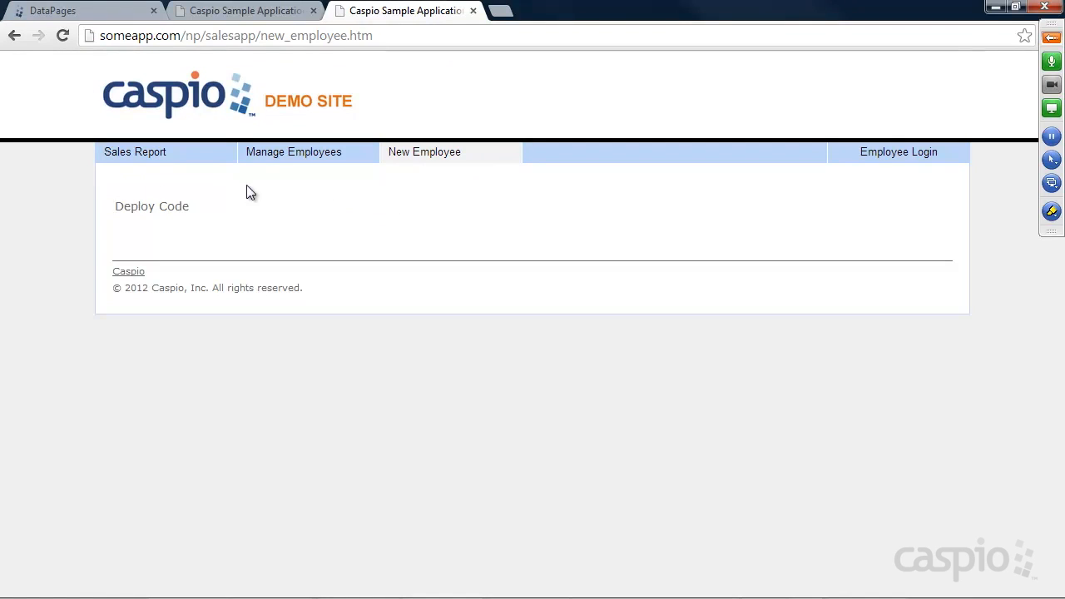
click(86, 10)
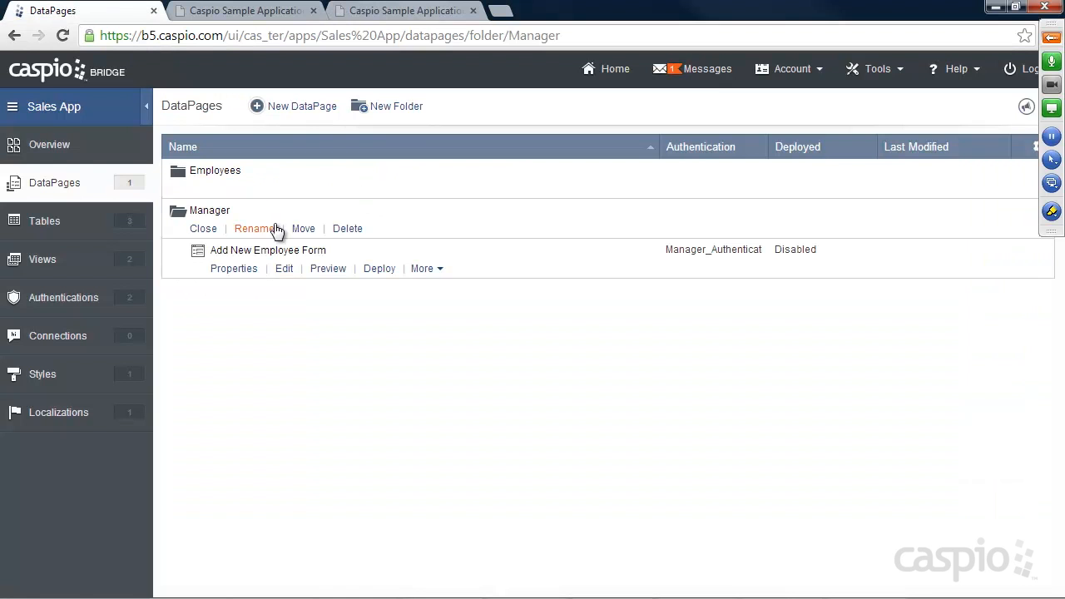
Step: Enable deployment of Add New Employee Form and copy its embed code
click(379, 269)
click(448, 148)
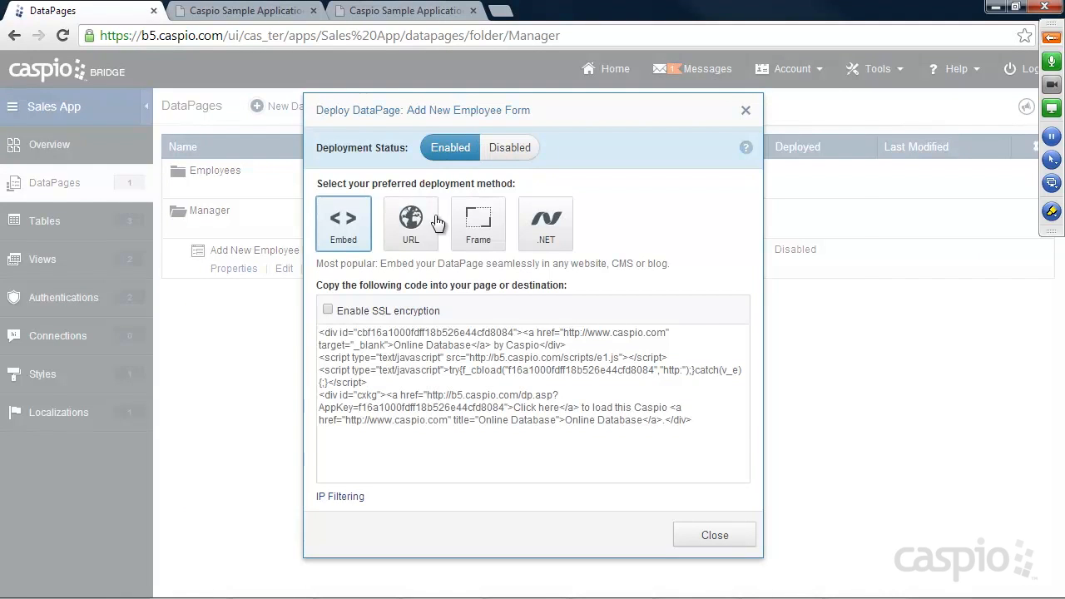
click(436, 345)
right_click(436, 347)
click(479, 141)
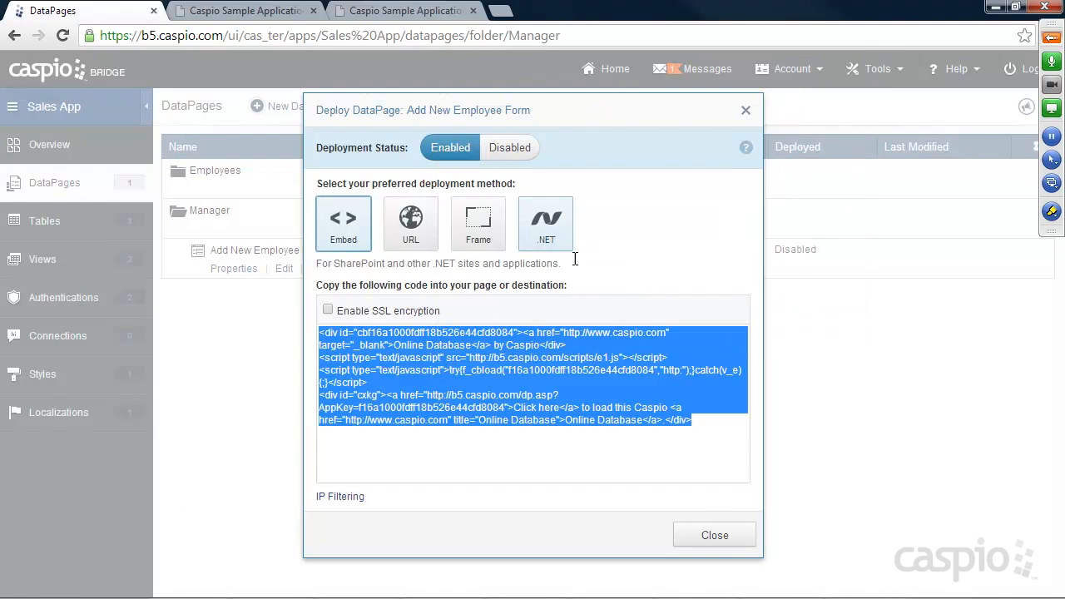
click(713, 537)
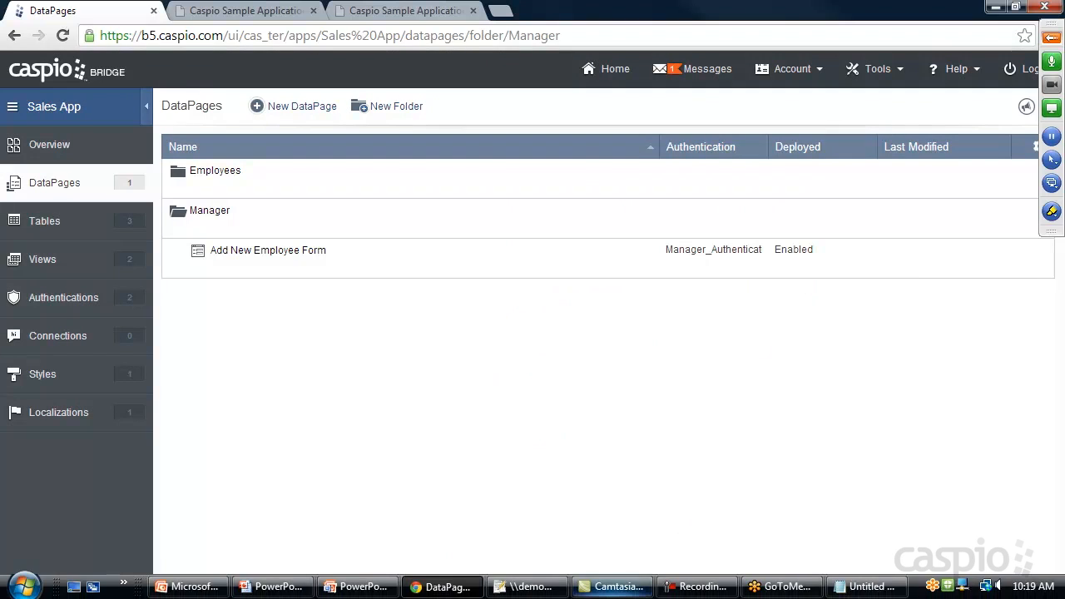
Step: In new_employee.htm, replace the 'Deploy Code' placeholder with the embed code and save
click(532, 587)
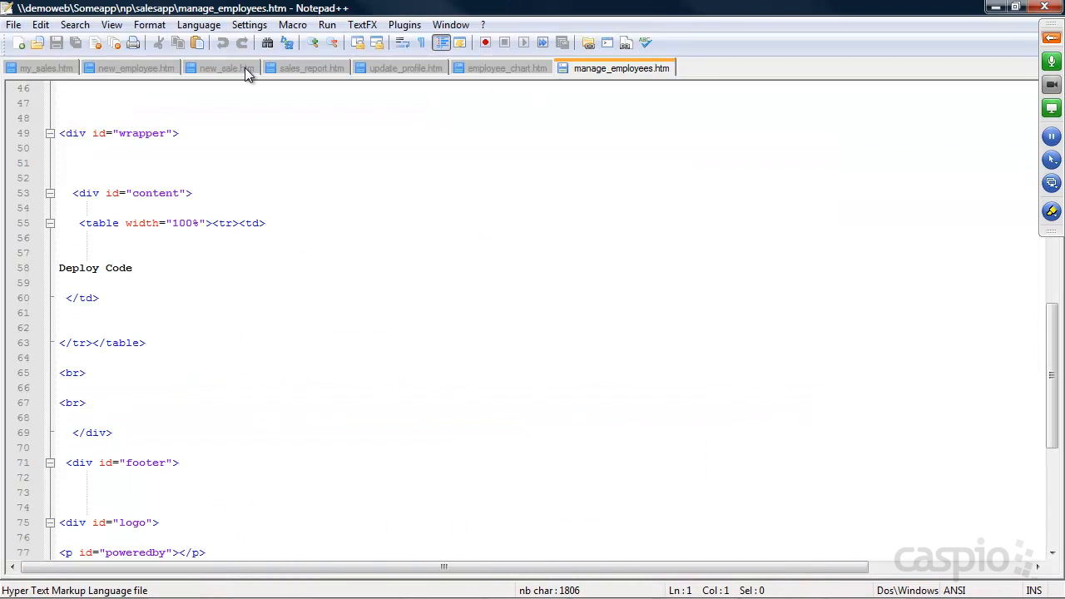
click(129, 67)
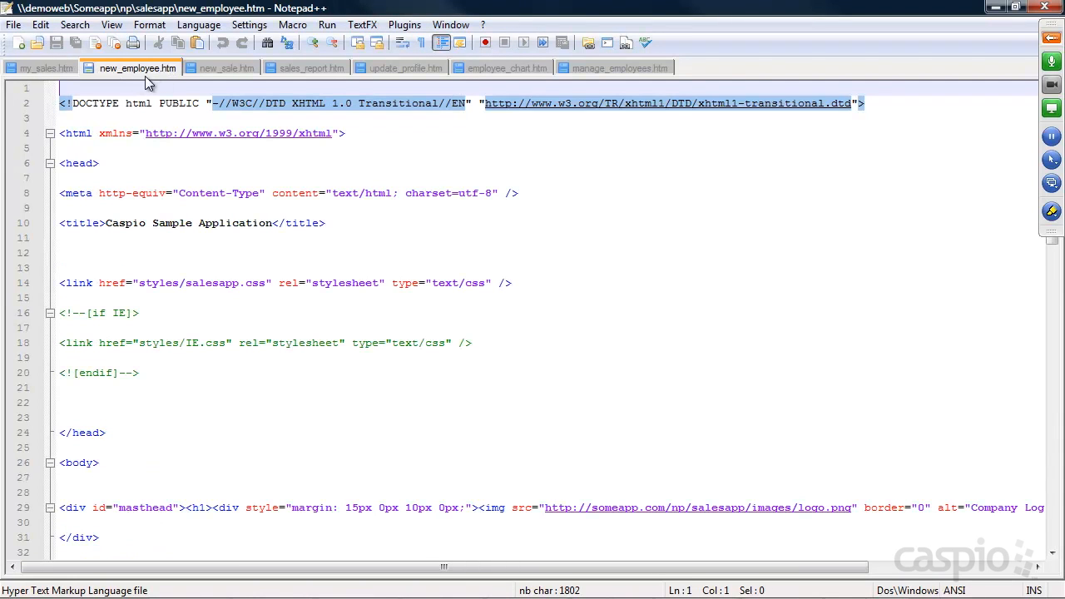
scroll(664, 380, down, 7)
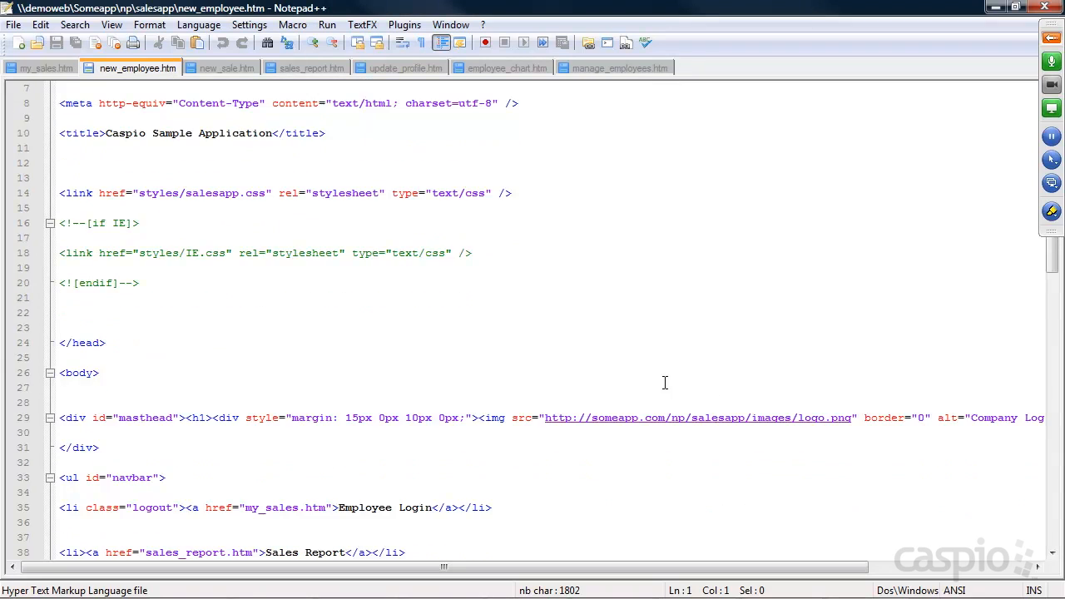
scroll(665, 378, down, 5)
drag(147, 372, 60, 372)
key(ctrl+v)
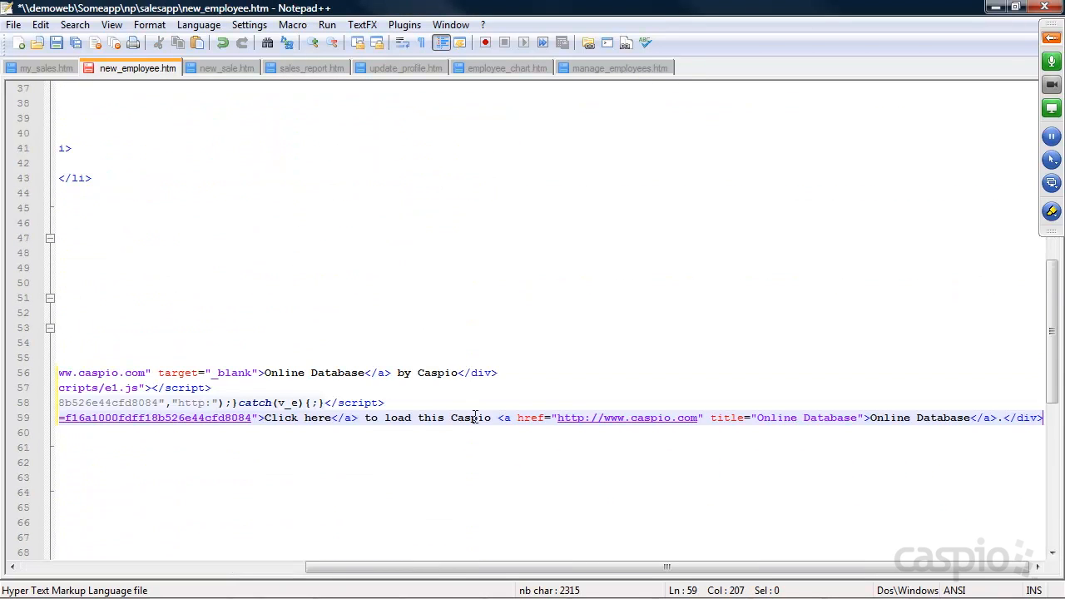
drag(435, 567, 162, 558)
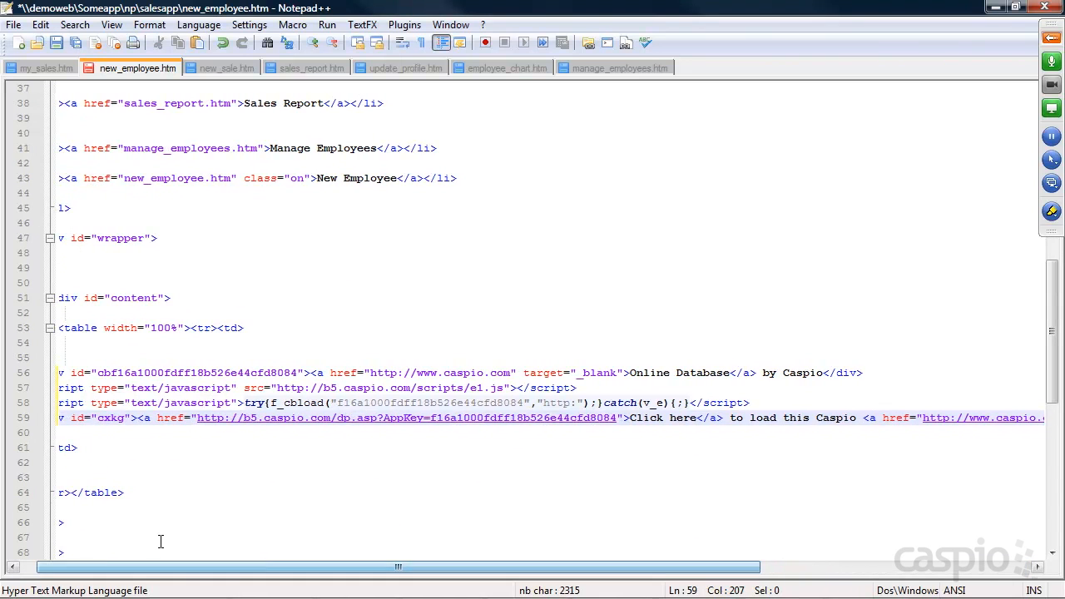
key(ctrl+s)
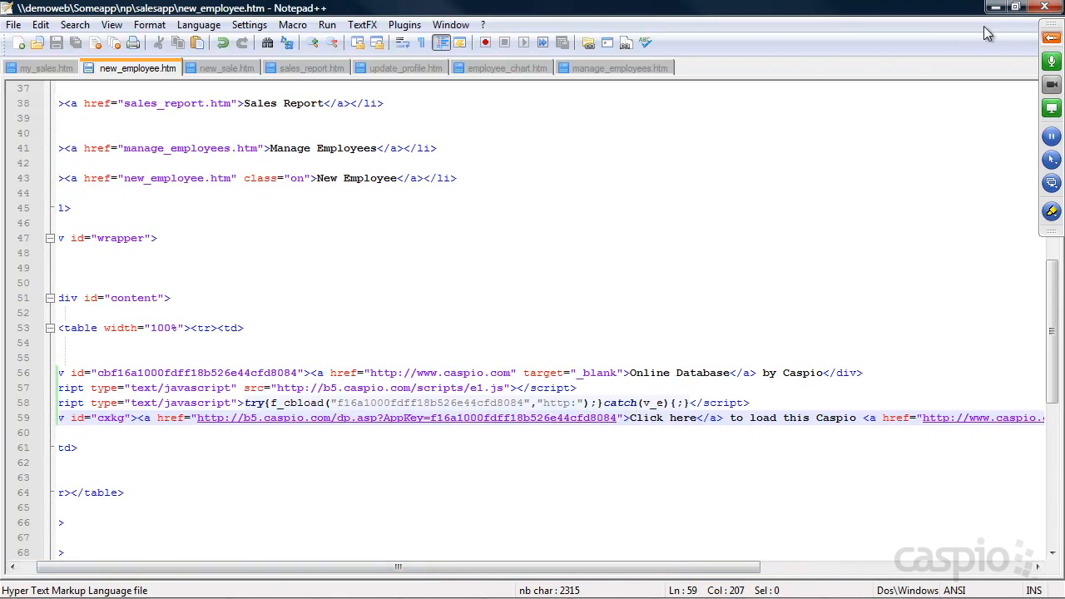
Step: Minimize Notepad++ and reload the demo site's New Employee page in Chrome
click(995, 8)
click(380, 12)
click(63, 35)
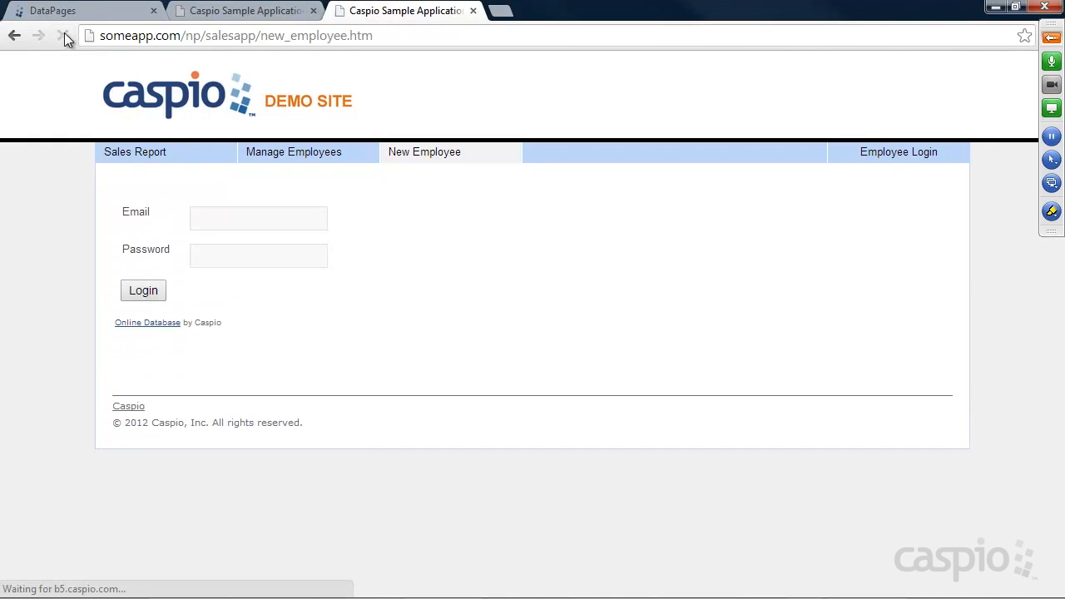
Step: Log in on the embedded form with the manager's email and password
click(261, 218)
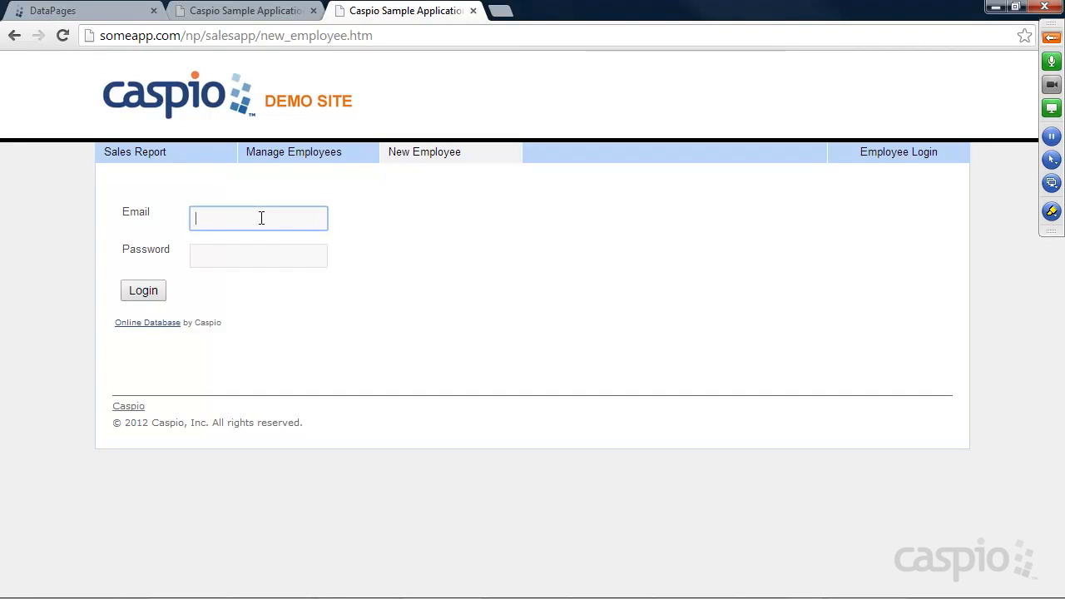
key(Tab)
text(1234)
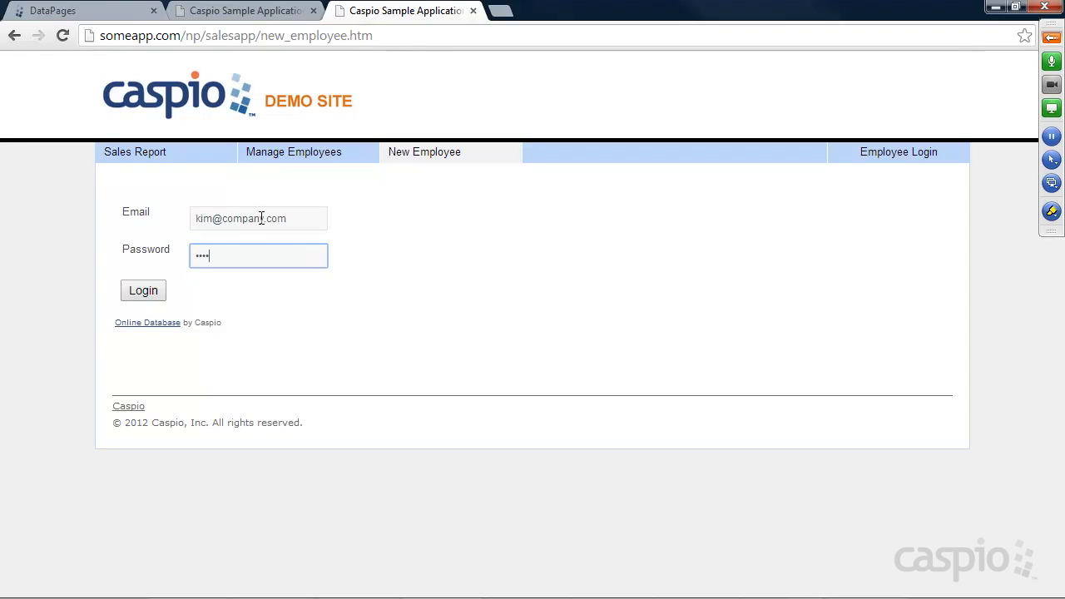
key(Return)
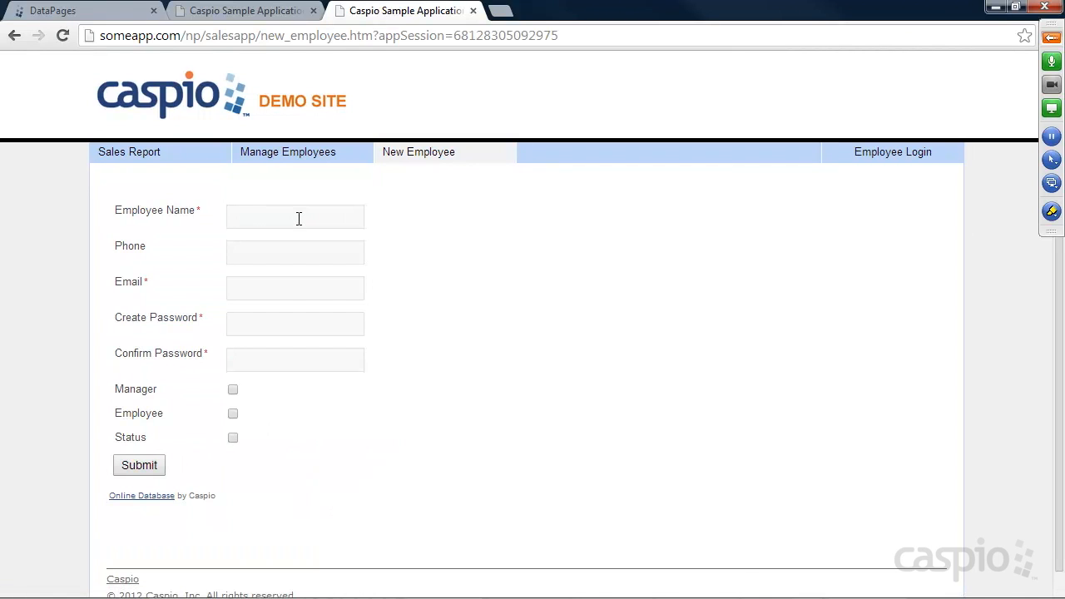
Step: Enter the new employee's name, phone, email and password, tick Employee, and submit
click(260, 218)
text(Jessy Pinkman)
key(Tab)
text(353535)
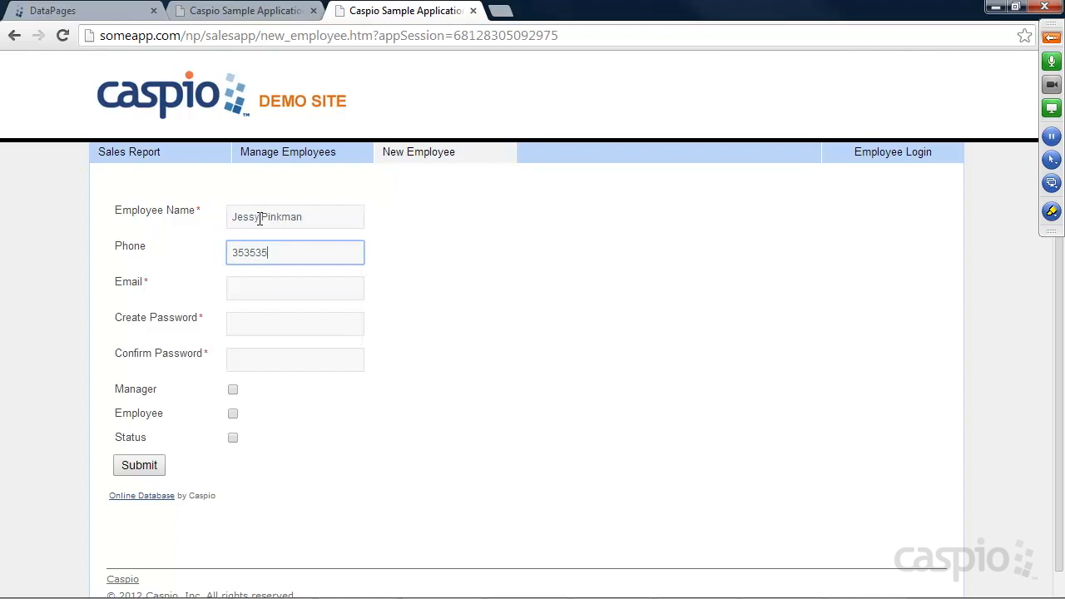
key(Tab)
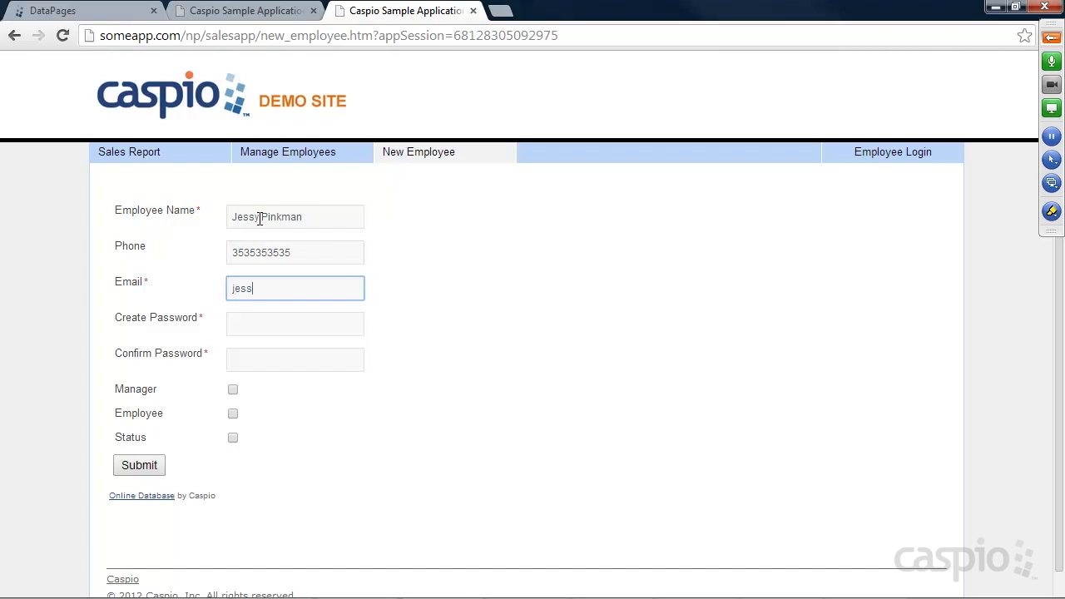
key(Tab)
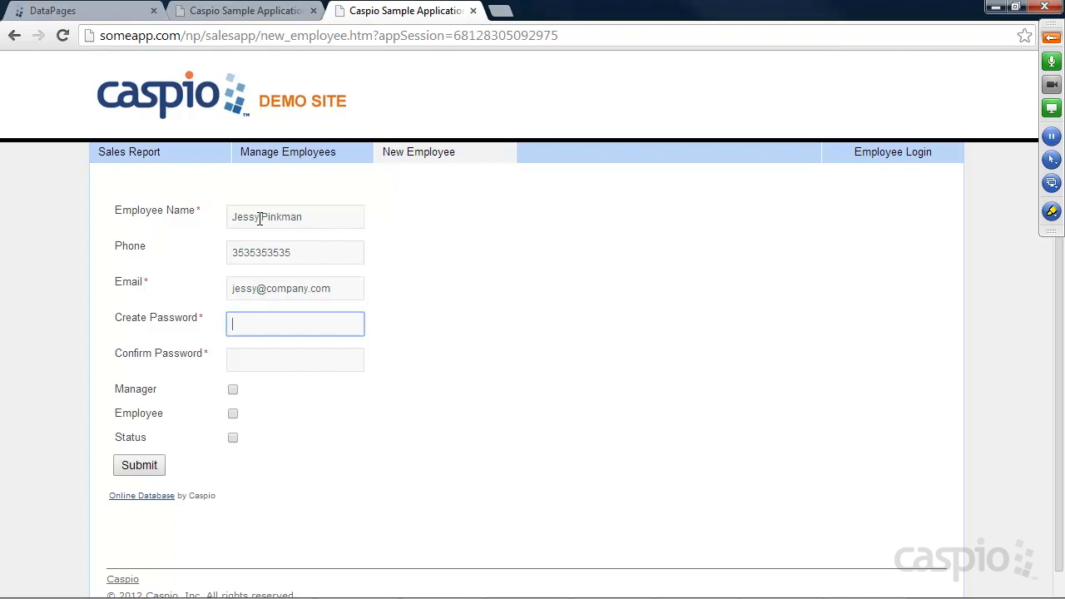
text(••••)
key(Tab)
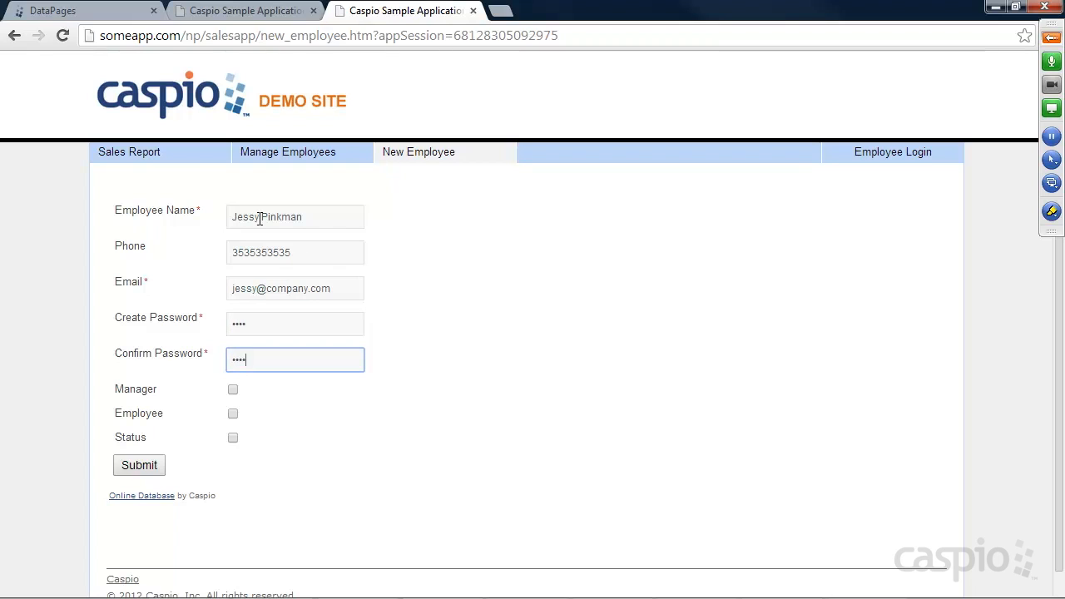
click(233, 413)
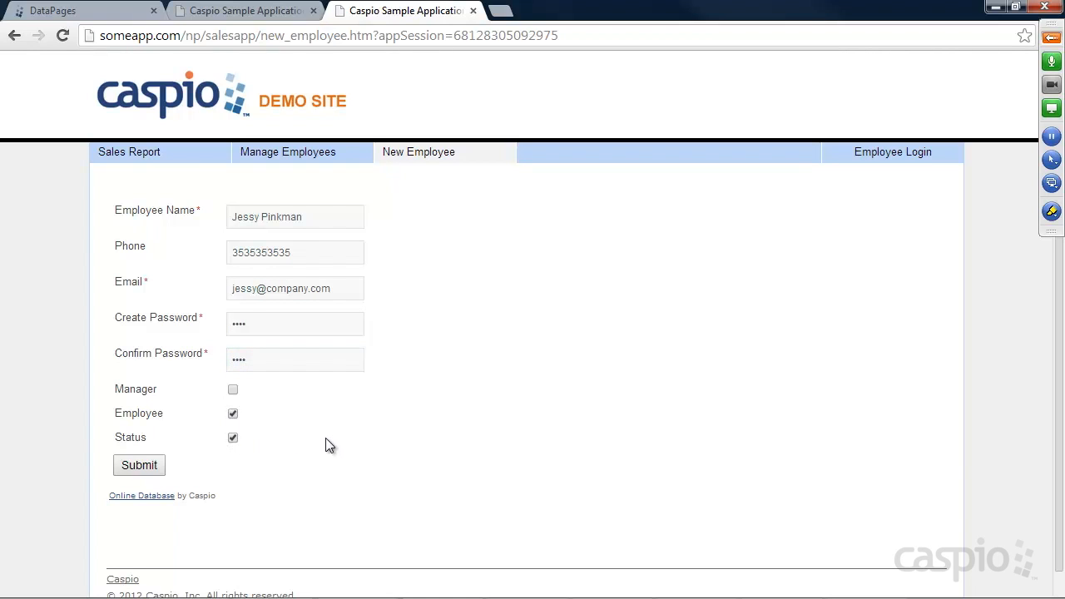
click(148, 468)
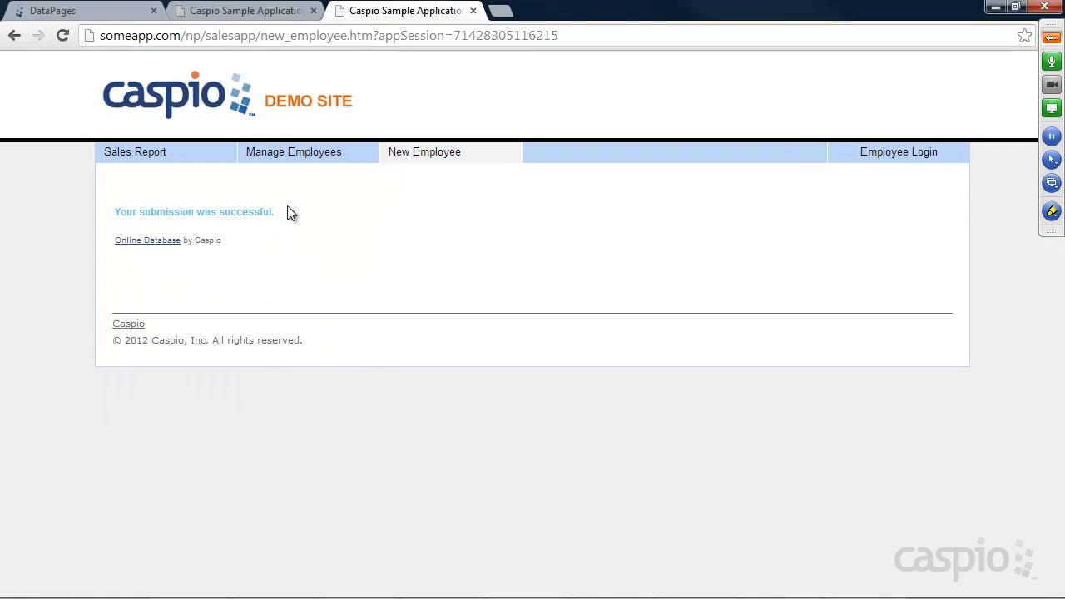
Step: In Caspio Bridge, open the User_Table_ datasheet from the Sales App's Tables list
click(105, 15)
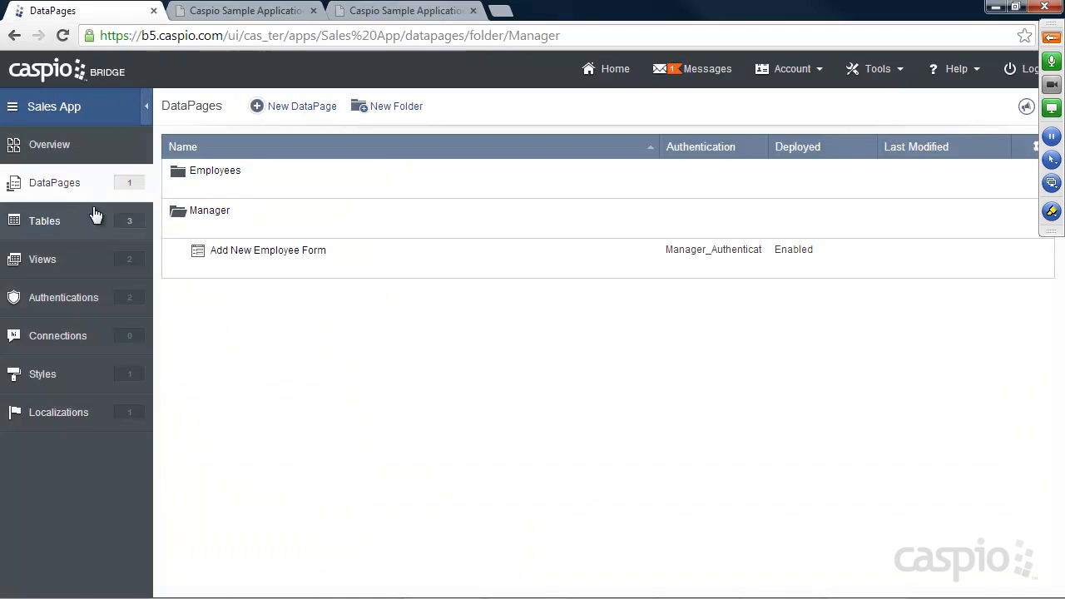
click(74, 222)
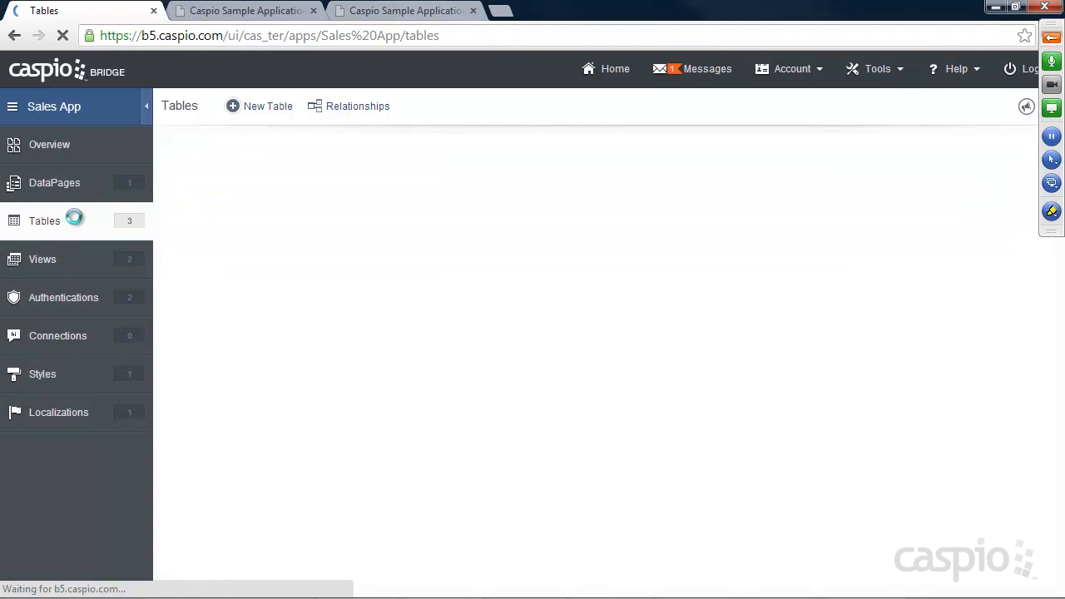
mouse_move(219, 278)
click(258, 272)
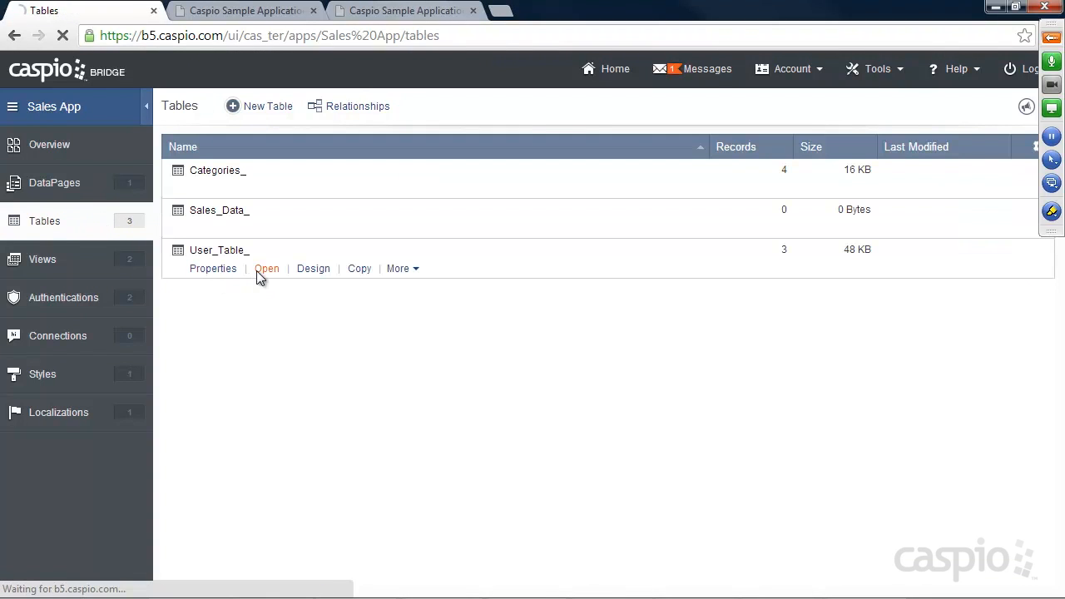
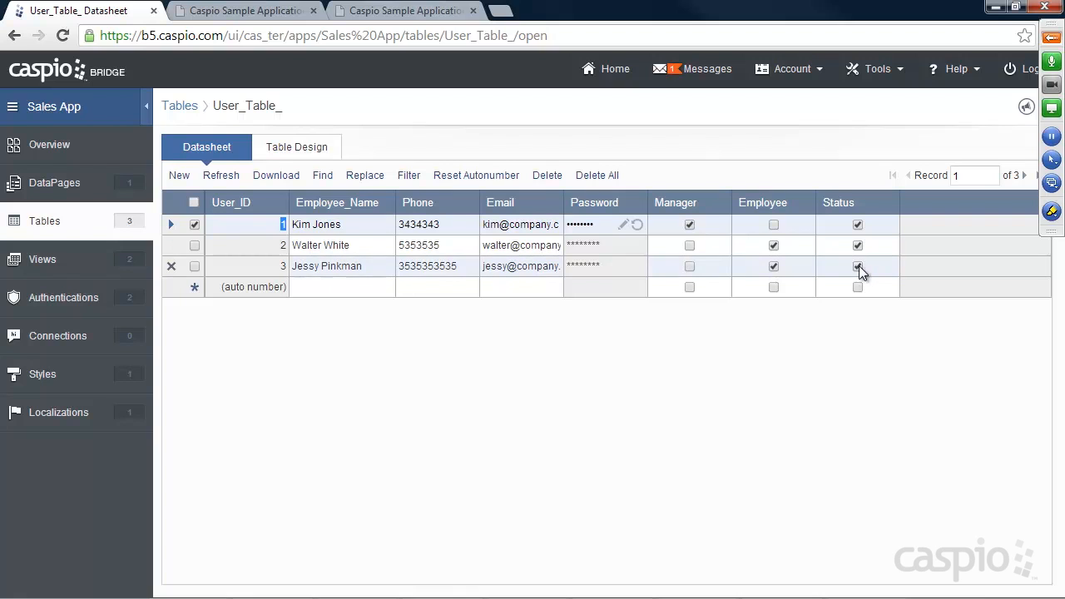
Step: Open the DataPages list, check the demo site's Manage Employees page, then return to DataPages
click(57, 182)
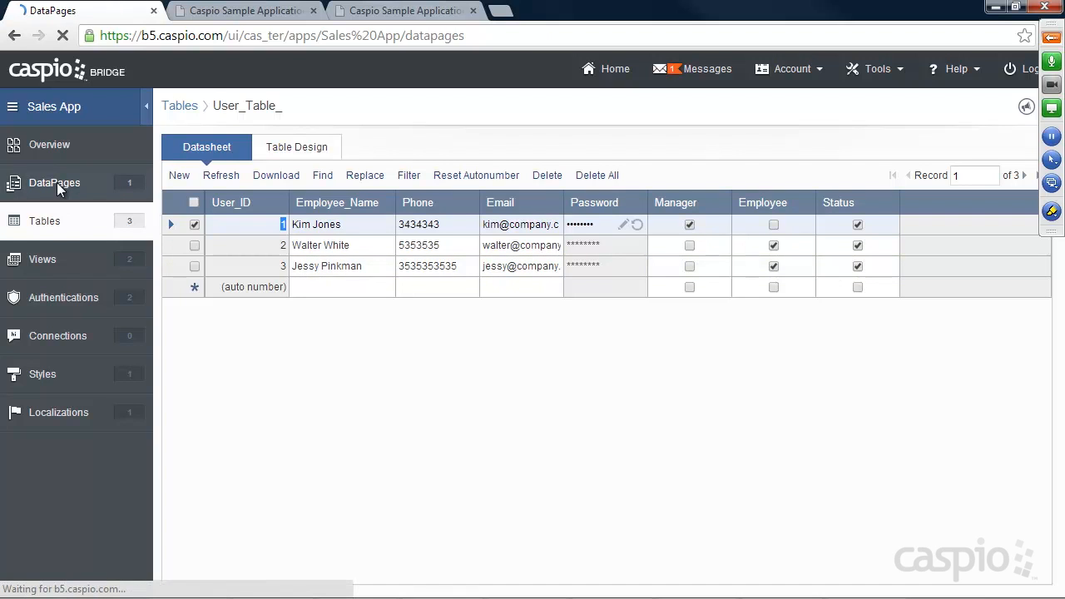
click(384, 11)
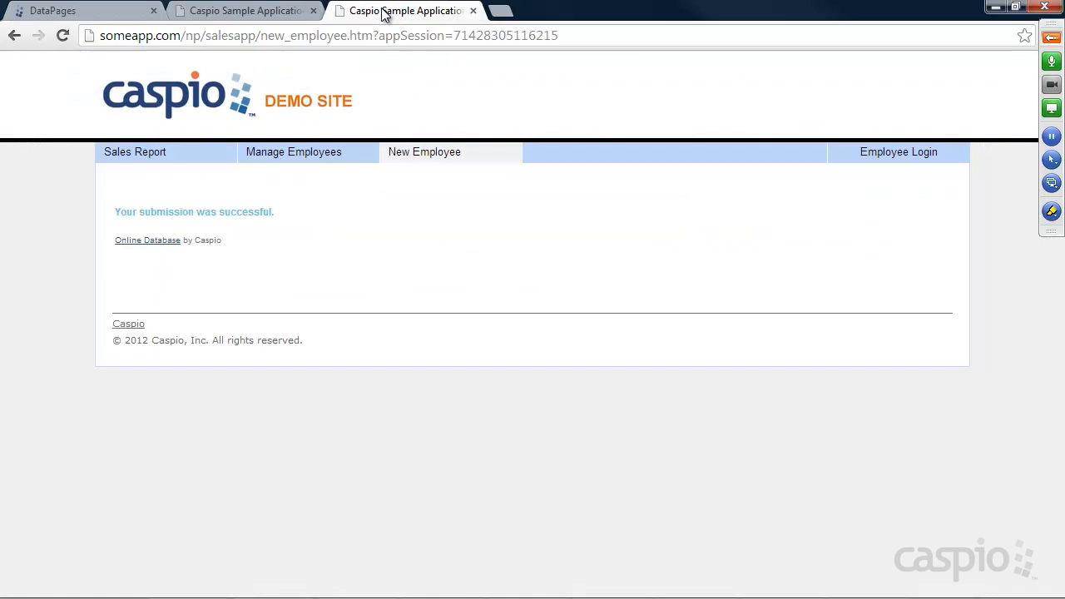
click(307, 161)
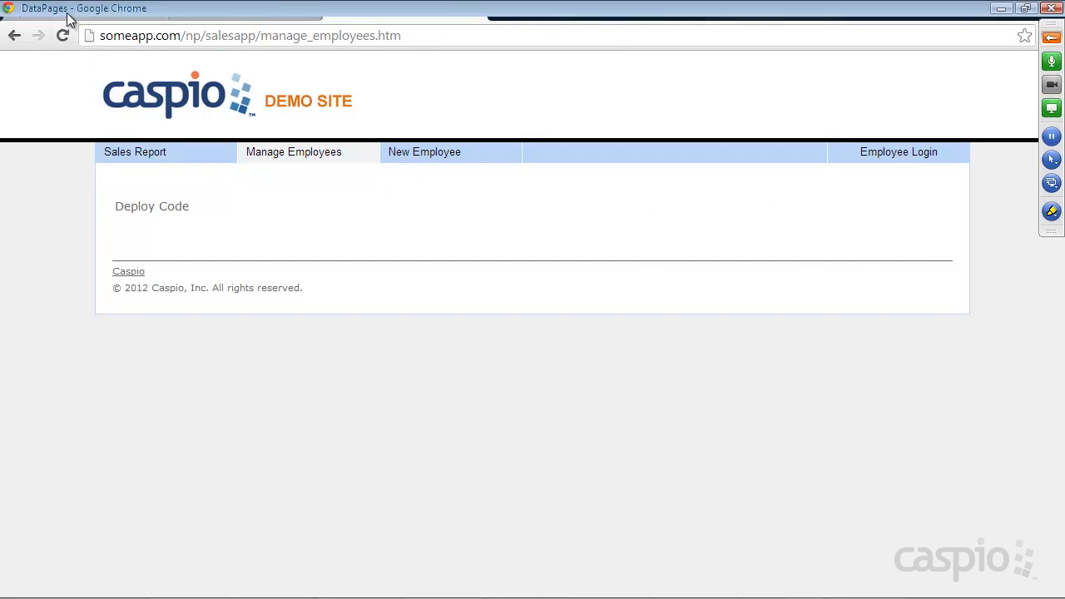
click(38, 10)
Step: Start a new tabular Report DataPage in the Manager folder
click(202, 230)
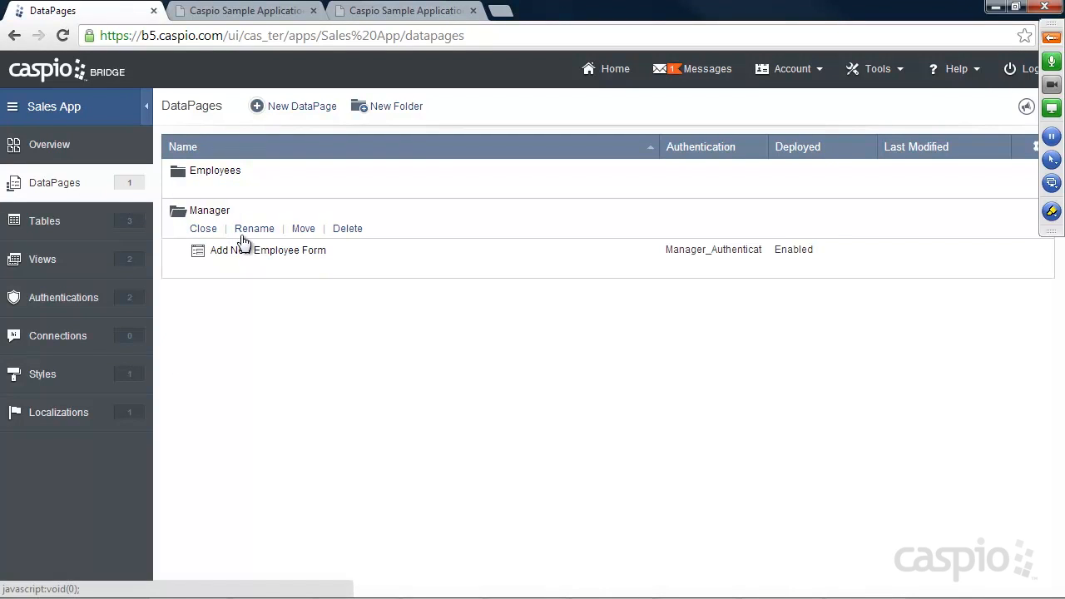
click(309, 109)
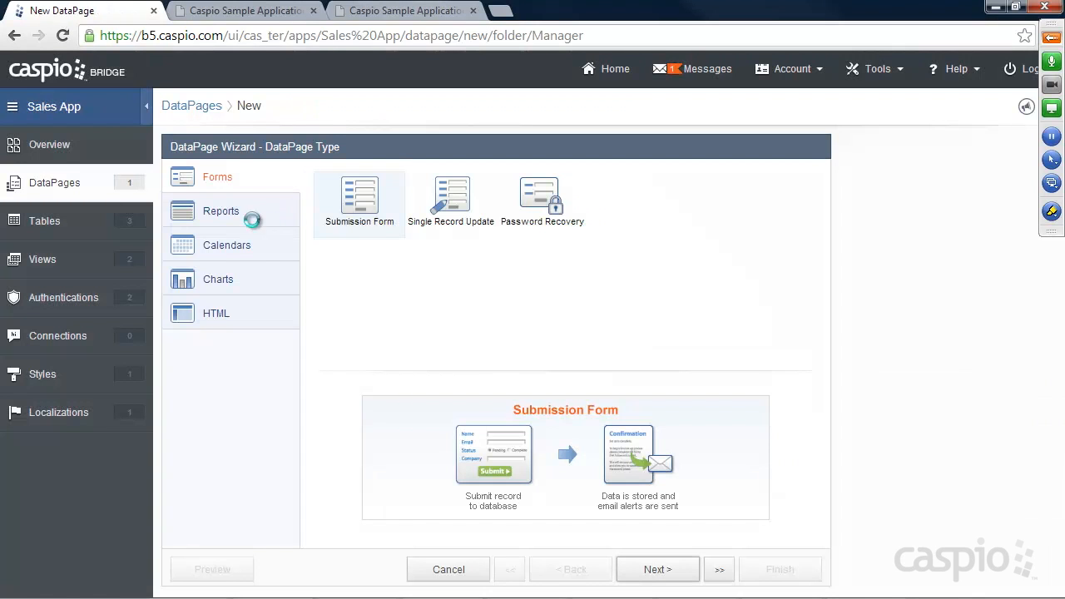
click(221, 214)
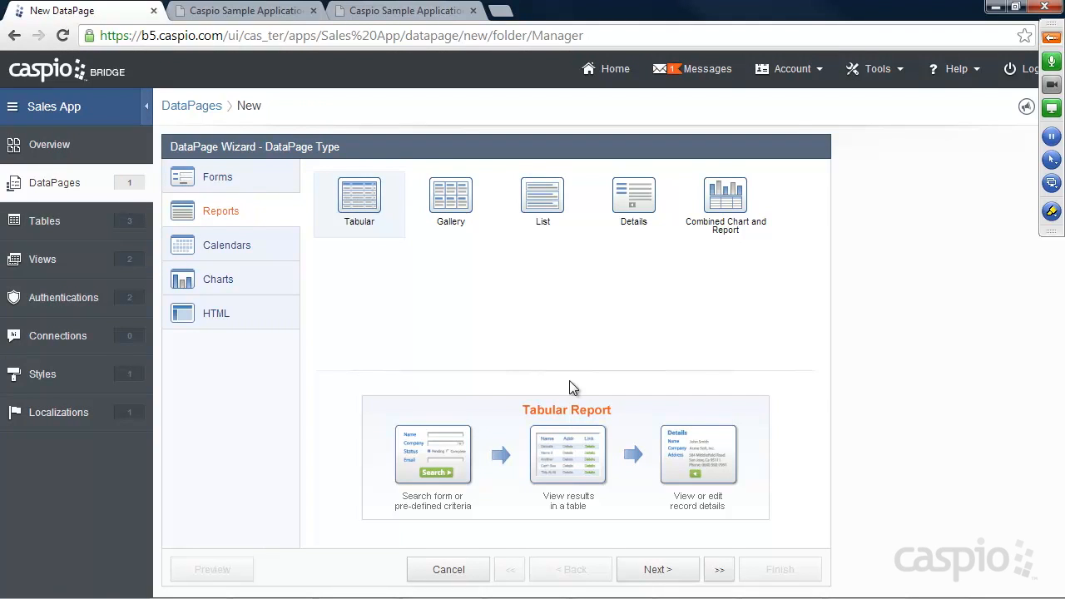
click(655, 569)
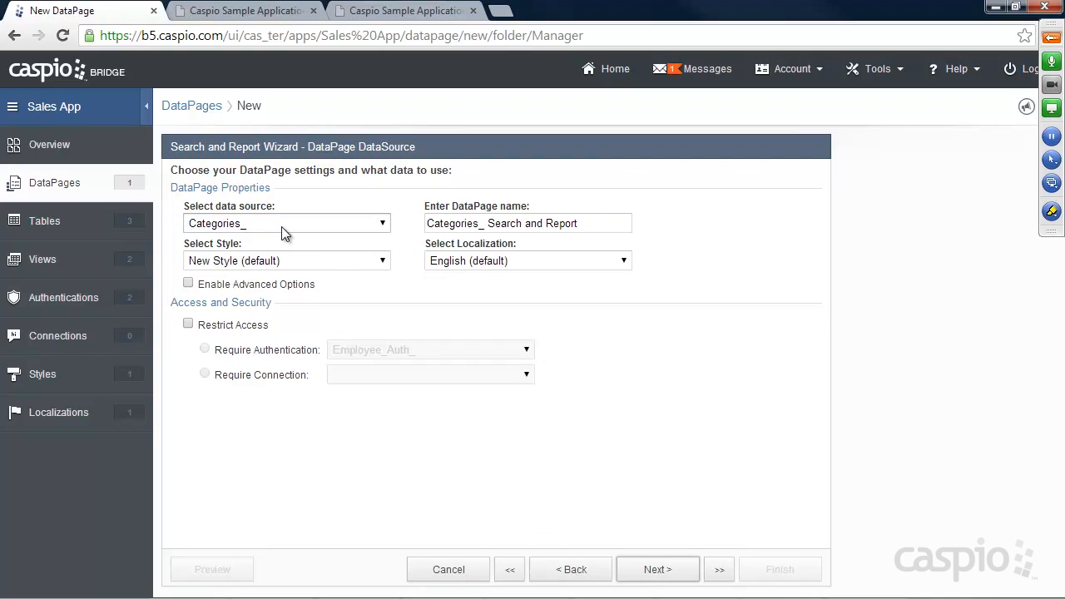
Step: Use User_Table_ as the data source and name the DataPage 'View Employee'
click(241, 223)
click(235, 282)
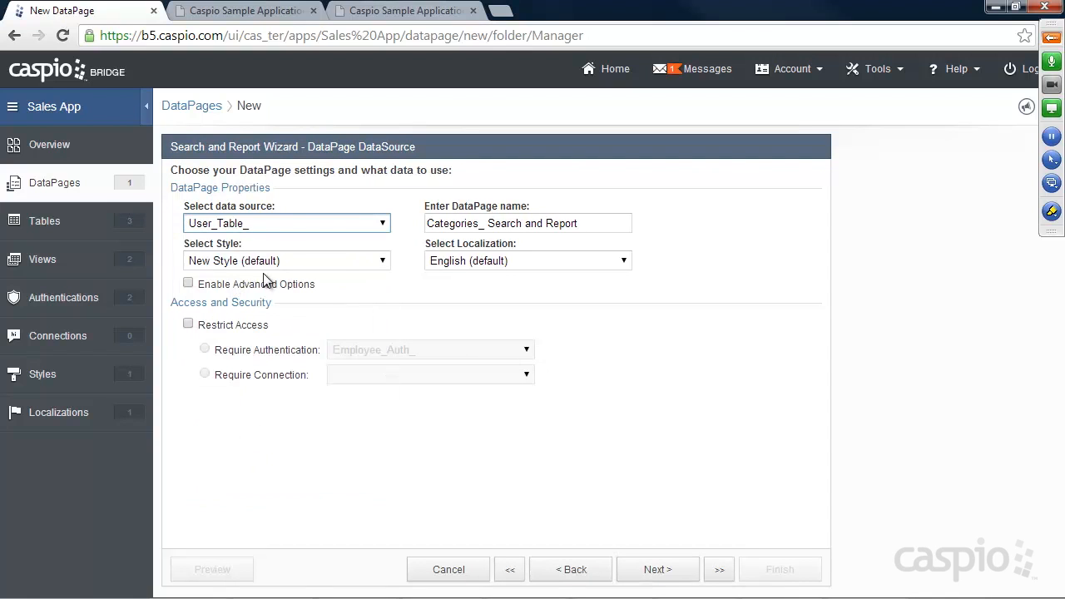
drag(601, 223, 418, 227)
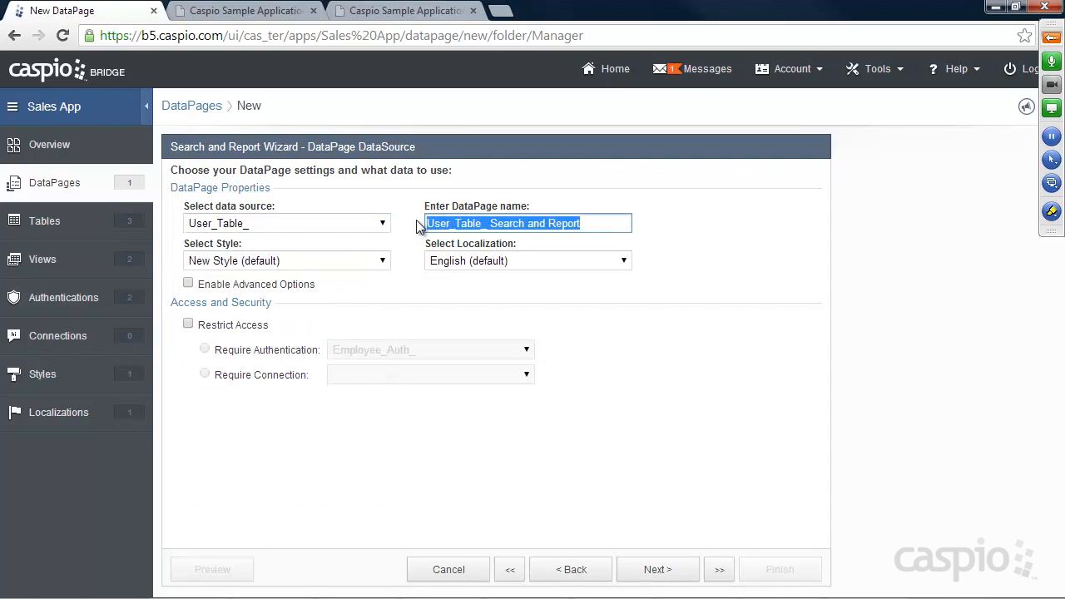
text(View Employees)
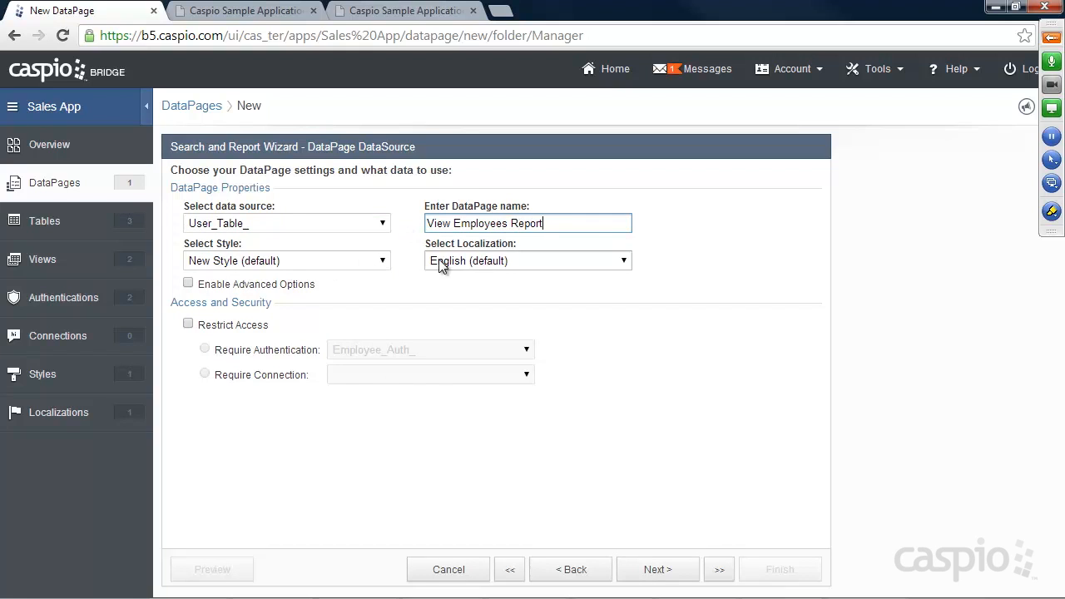
Step: Restrict access with Manager_Authentication_ and keep the pre-defined criteria search type
click(188, 323)
click(337, 346)
click(378, 393)
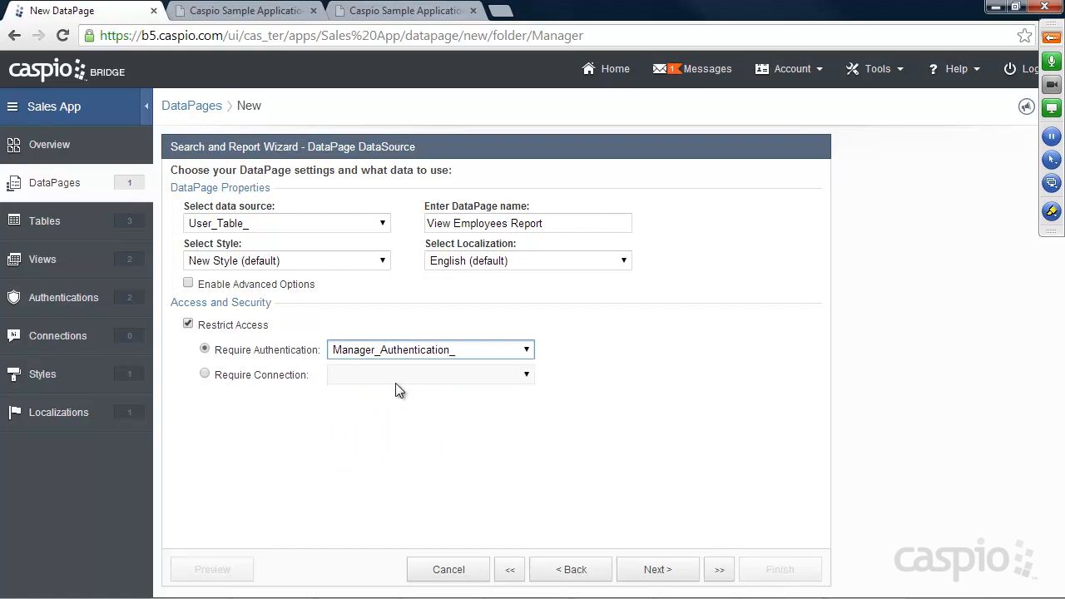
click(658, 568)
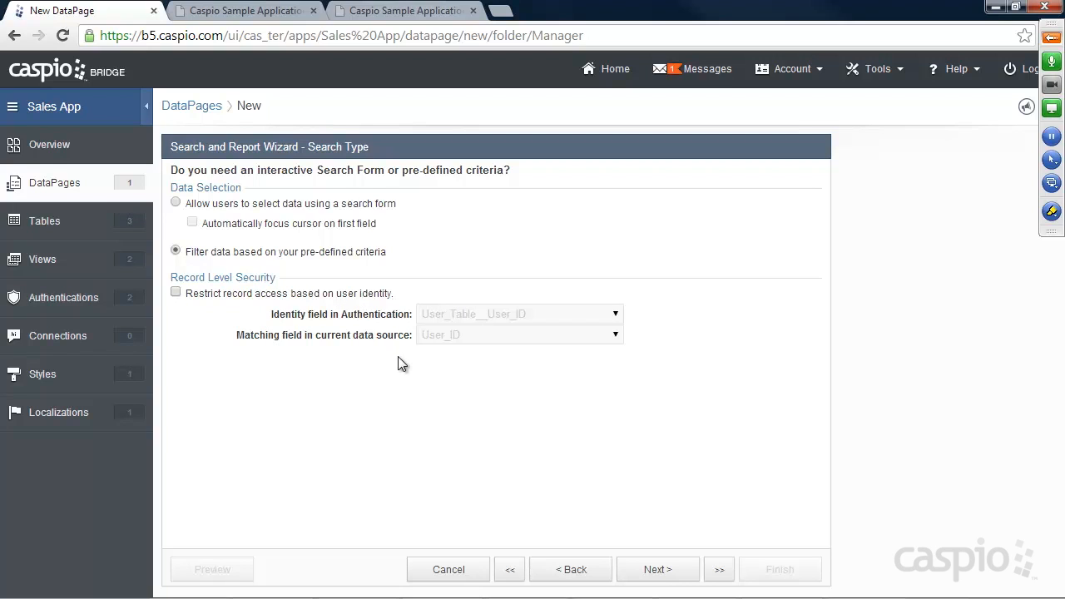
click(676, 574)
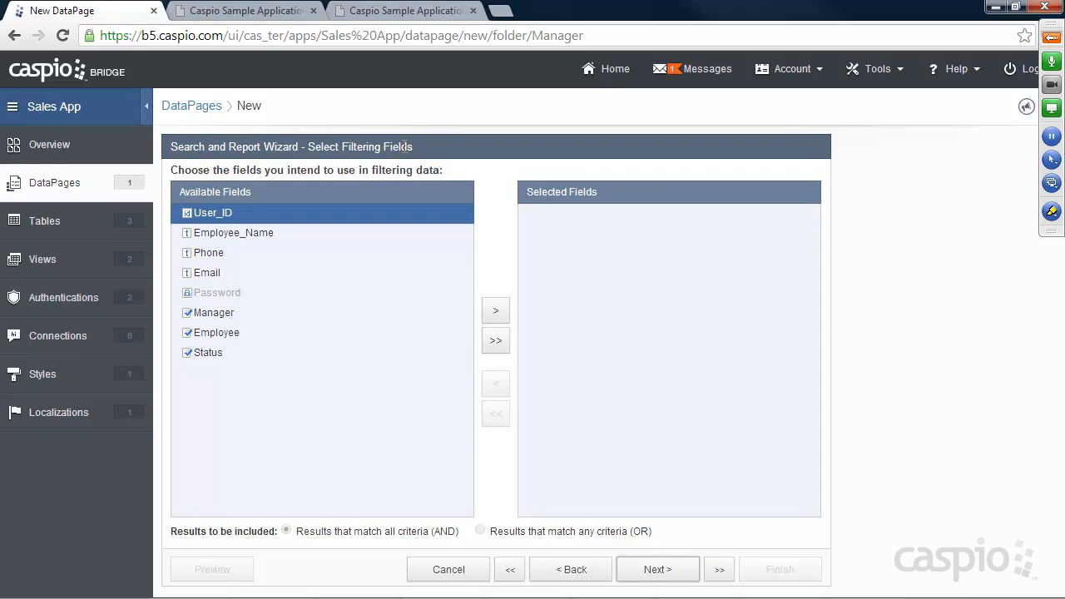
Step: Put Employee_Name, Phone, Email, Manager, Employee and Status on the results page, then select Status
click(656, 570)
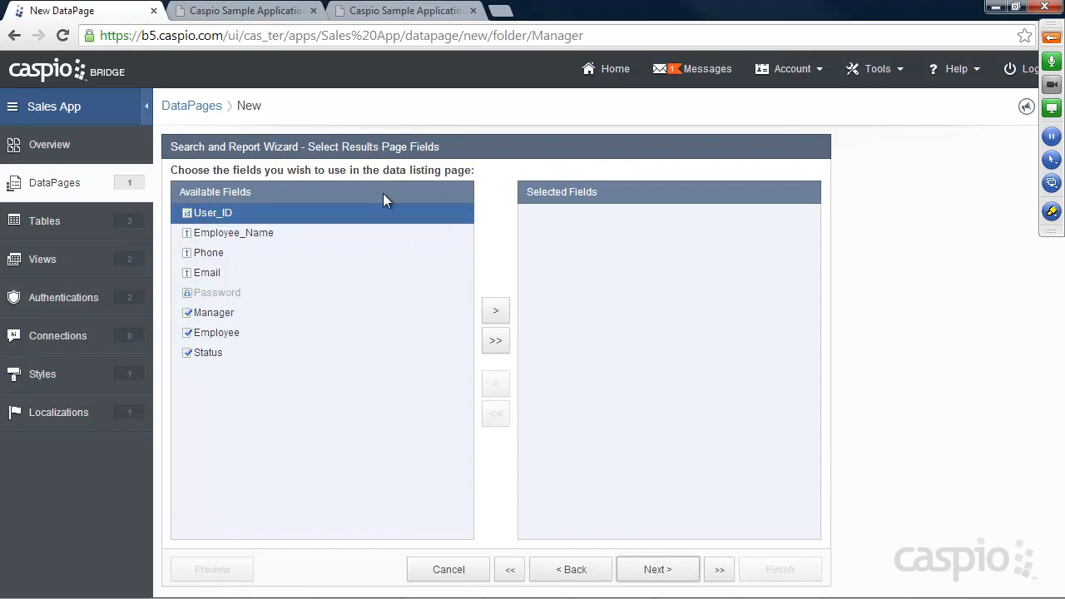
click(259, 233)
click(496, 312)
click(496, 313)
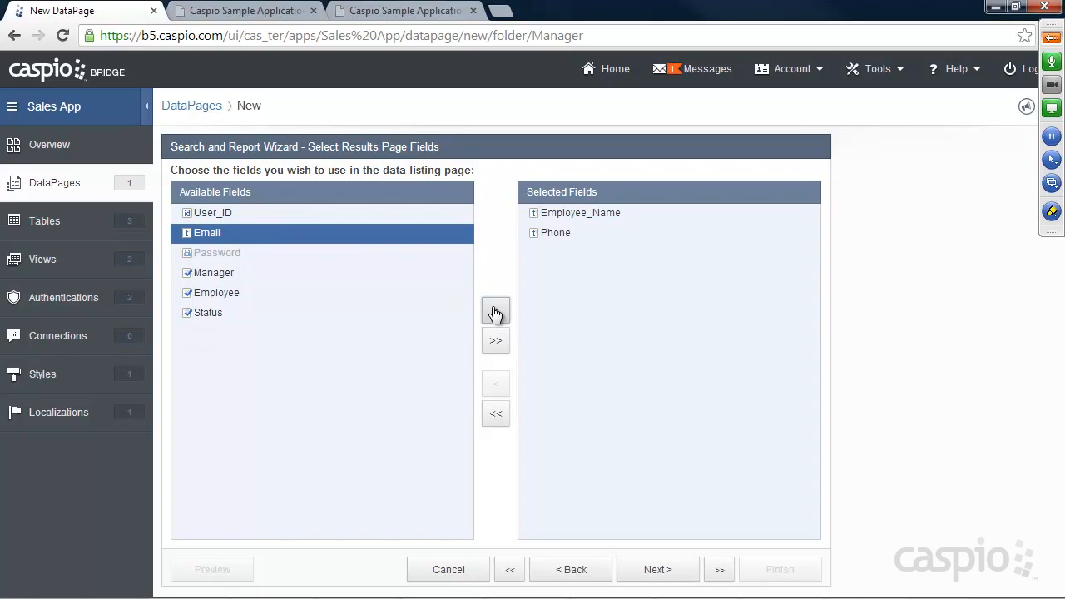
click(496, 313)
click(496, 315)
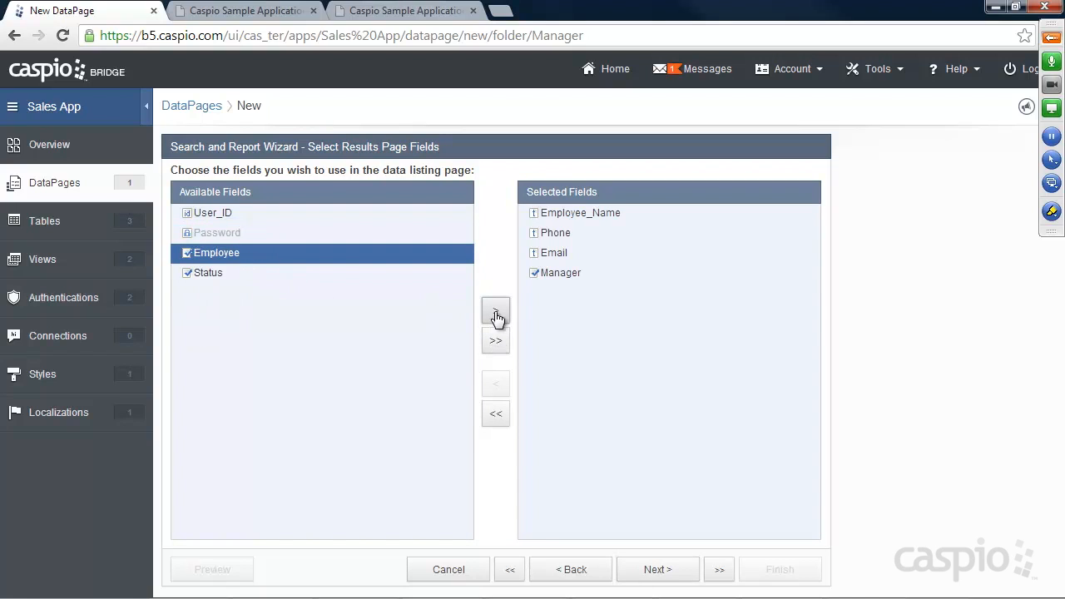
click(496, 314)
click(496, 314)
click(665, 570)
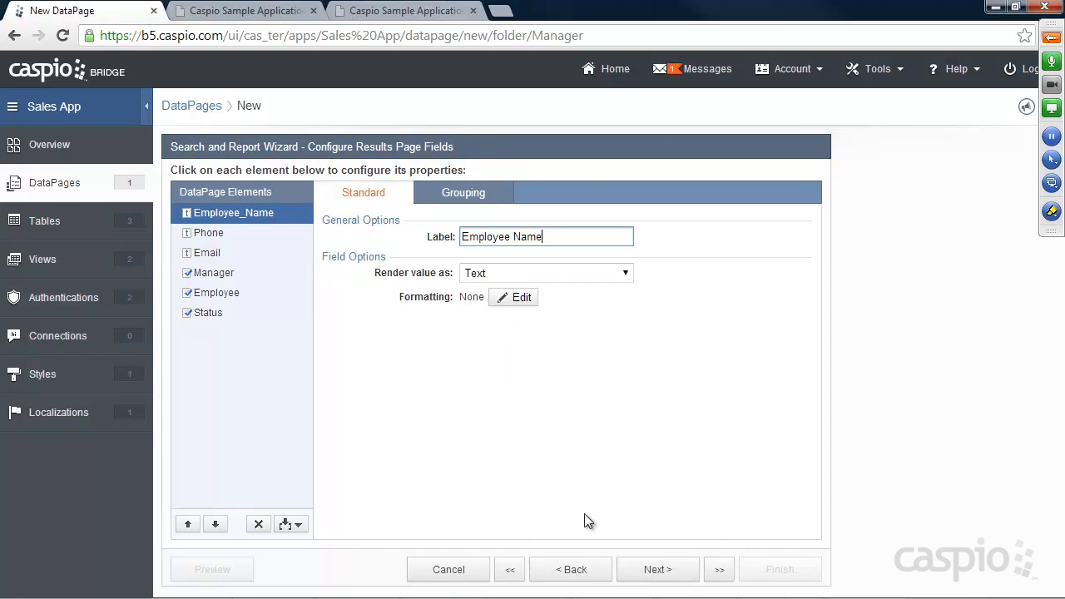
click(215, 314)
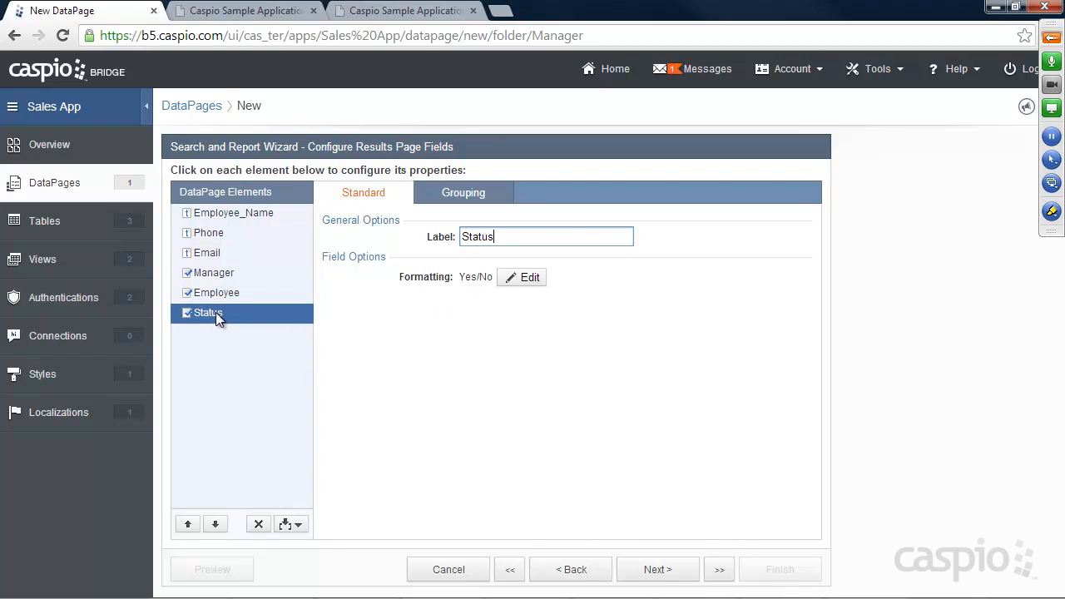
Step: Give Status a custom Yes/No display reading Active and Inactive
click(532, 279)
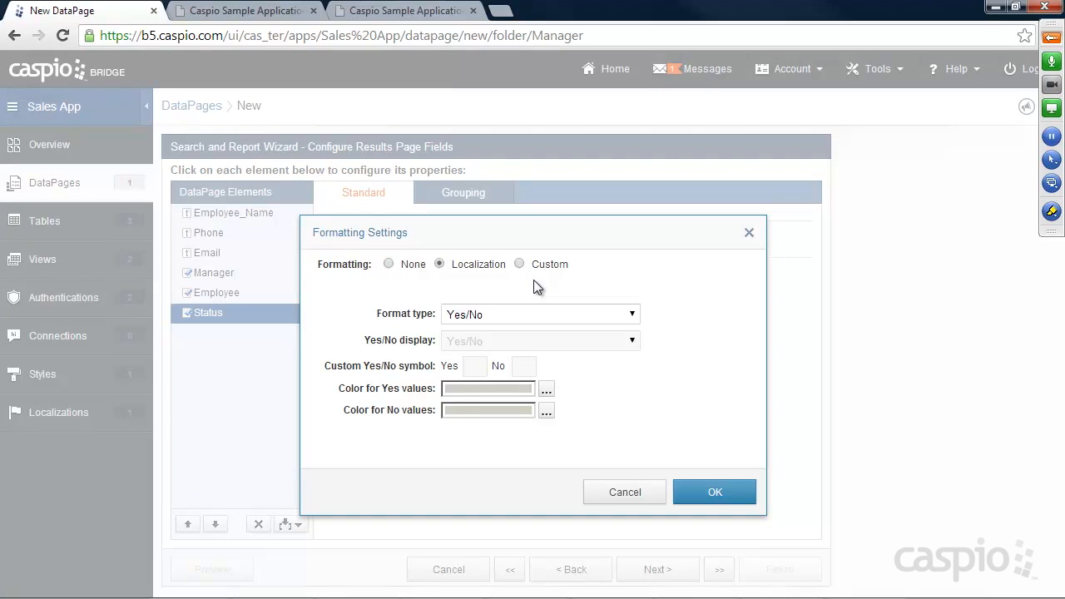
click(545, 266)
click(530, 342)
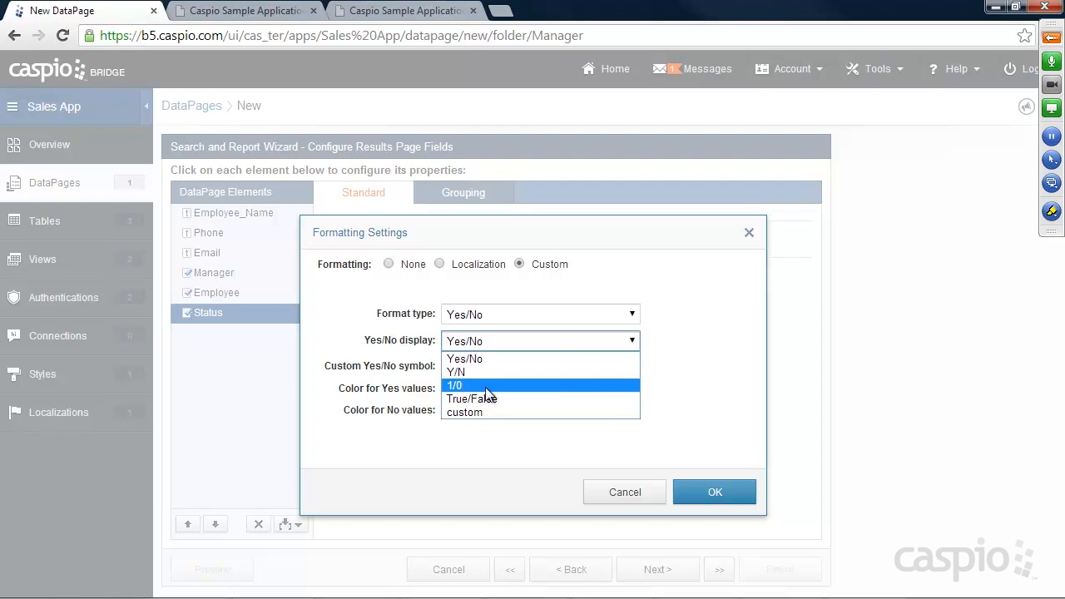
click(480, 408)
click(472, 368)
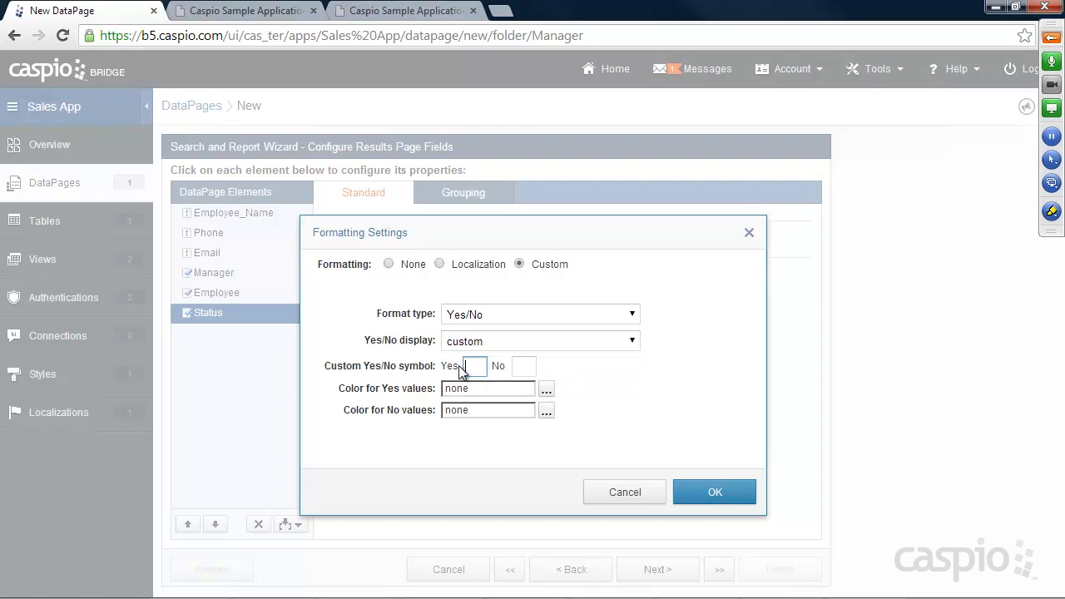
text(Active)
click(518, 366)
text(Inactiv)
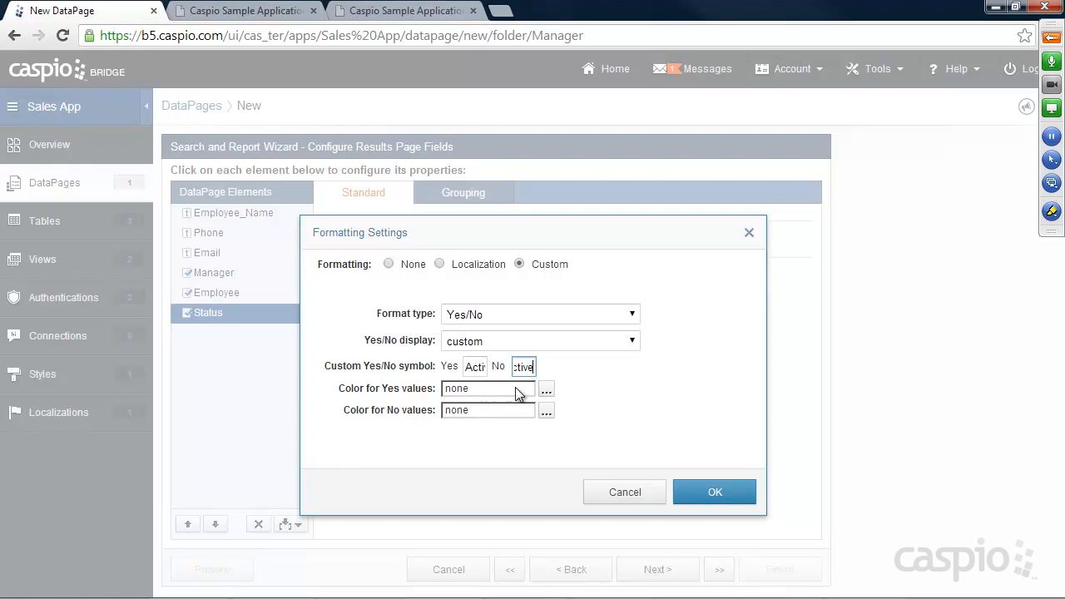
Step: Colour Active values green and Inactive values red, and confirm the formatting
click(546, 389)
click(519, 483)
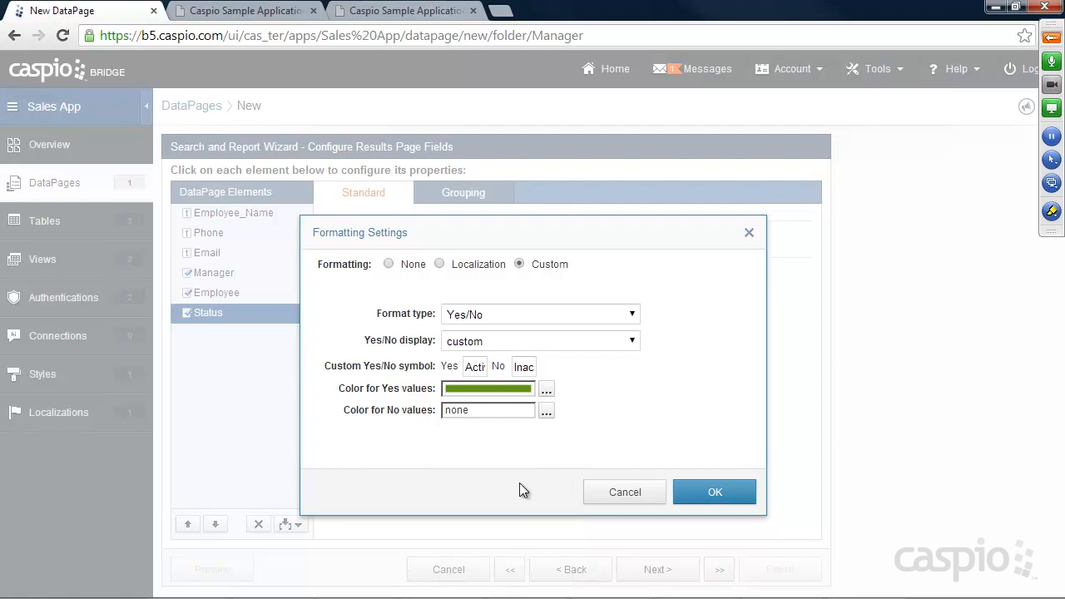
click(546, 411)
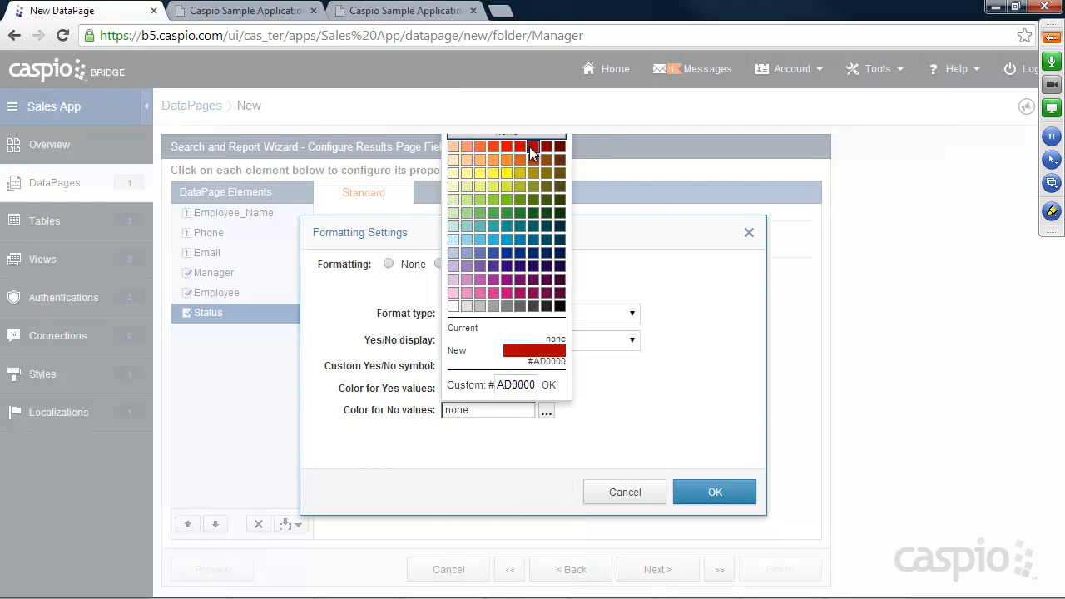
click(556, 158)
click(702, 487)
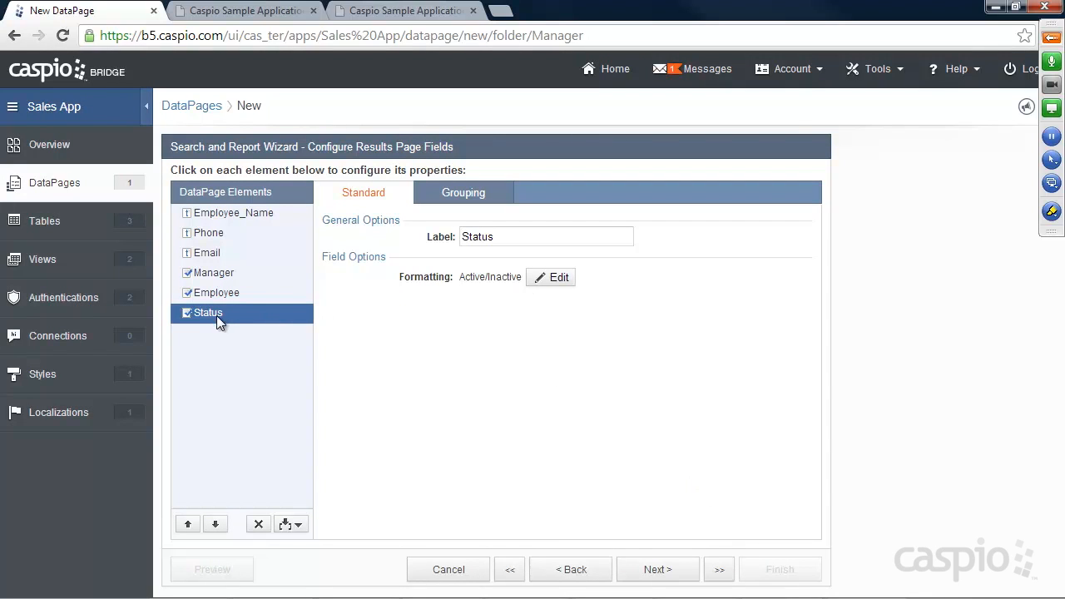
Step: Allow deleting records from the results and add all fields to the details page
click(656, 578)
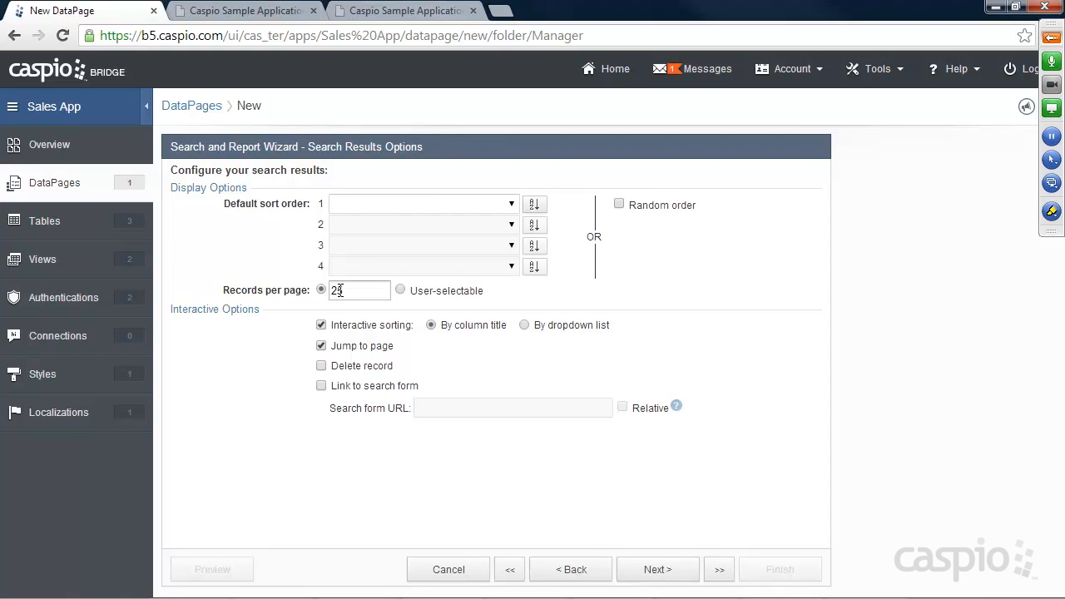
click(322, 366)
click(657, 569)
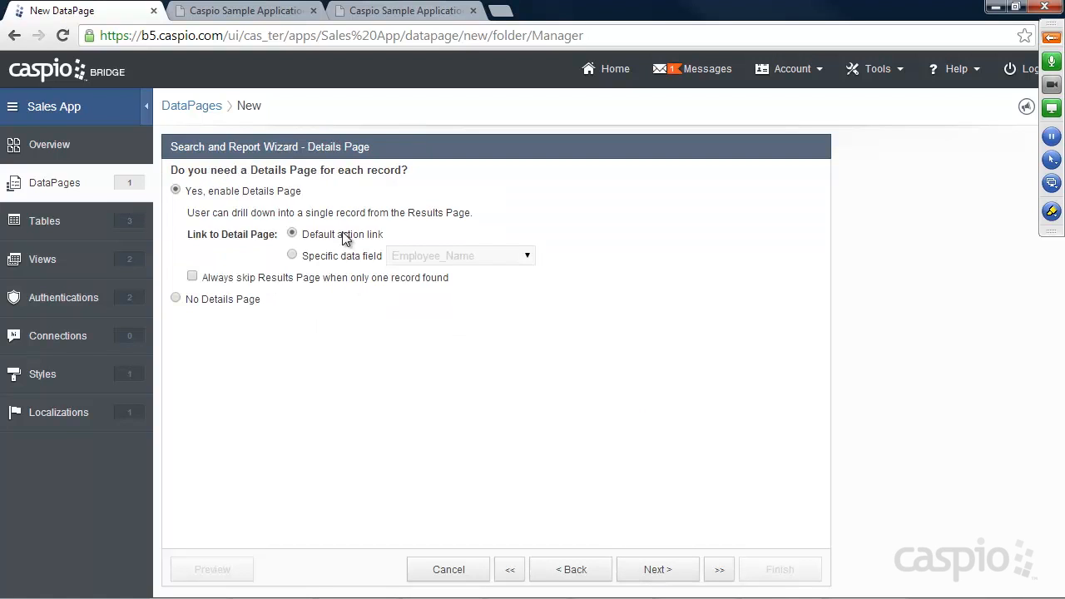
click(649, 571)
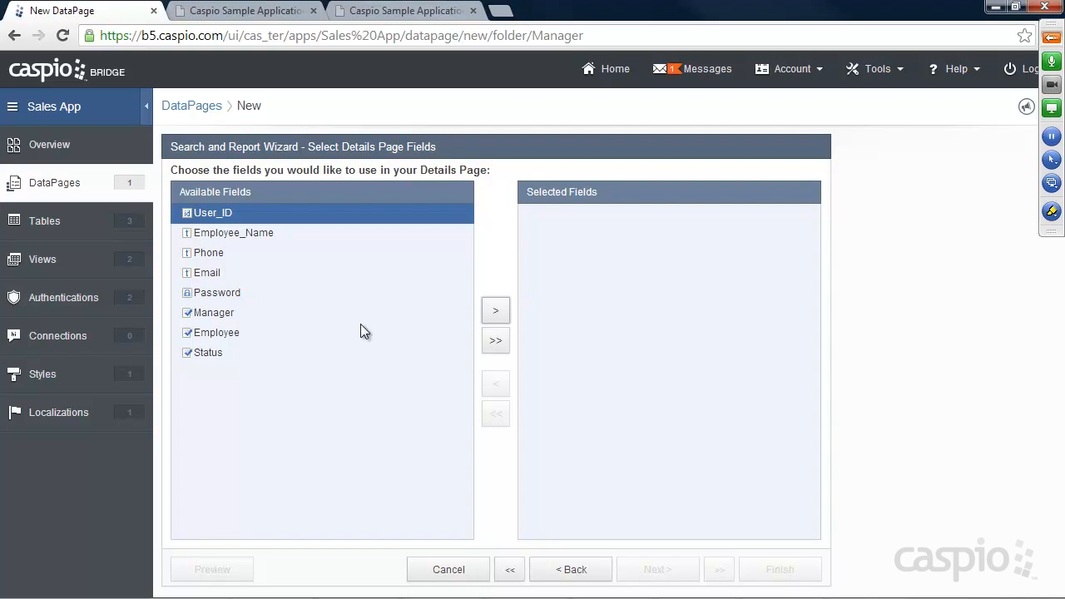
click(501, 344)
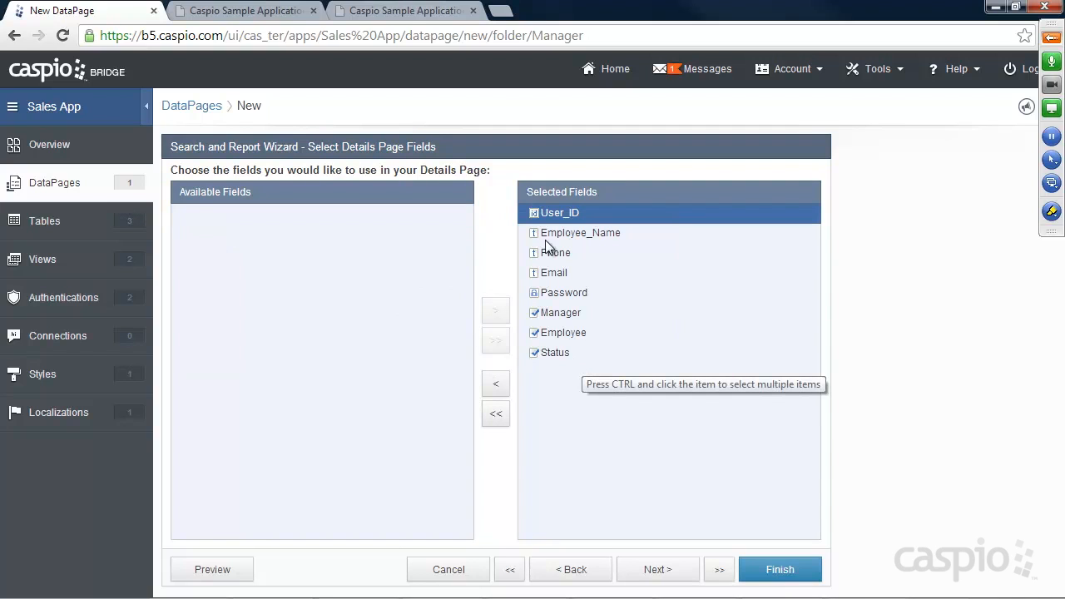
click(649, 569)
Step: Make Employee_Name, Phone and Email editable text fields on the details page
click(220, 283)
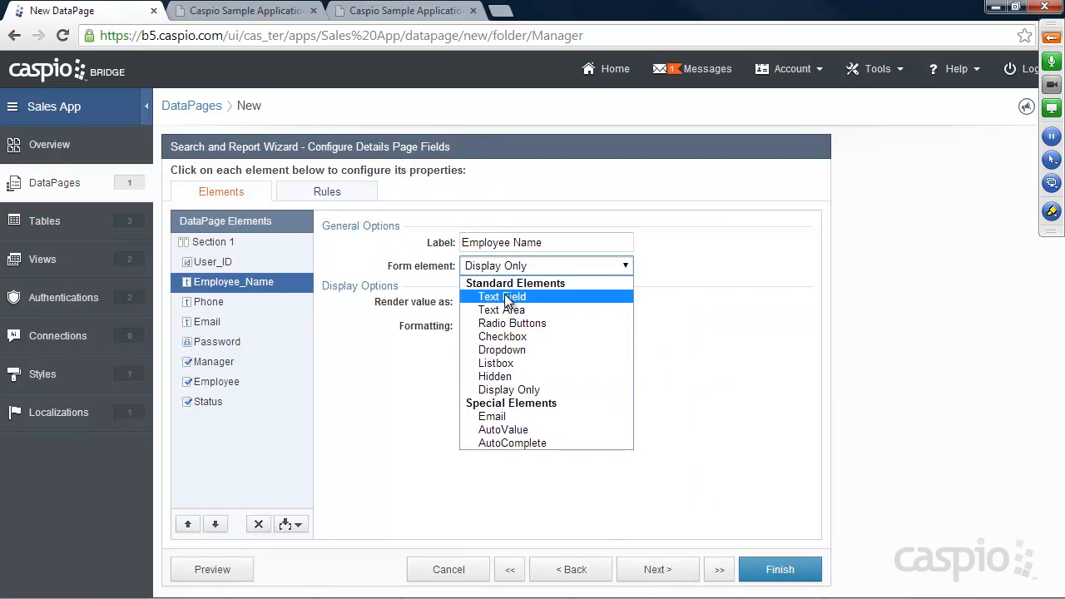
click(508, 299)
click(209, 302)
click(499, 266)
click(489, 300)
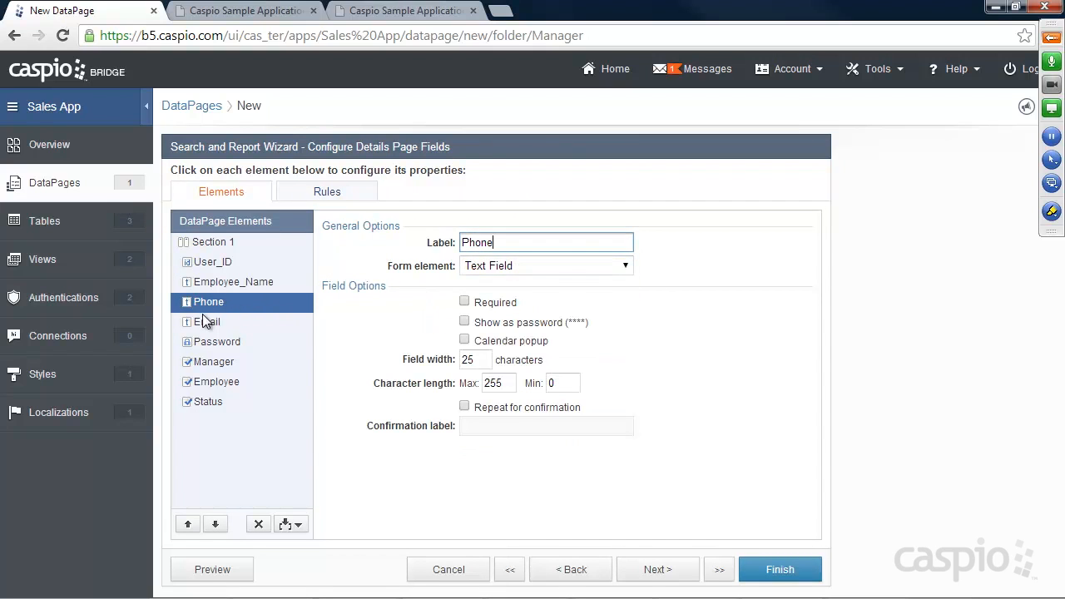
click(203, 321)
click(488, 266)
click(488, 299)
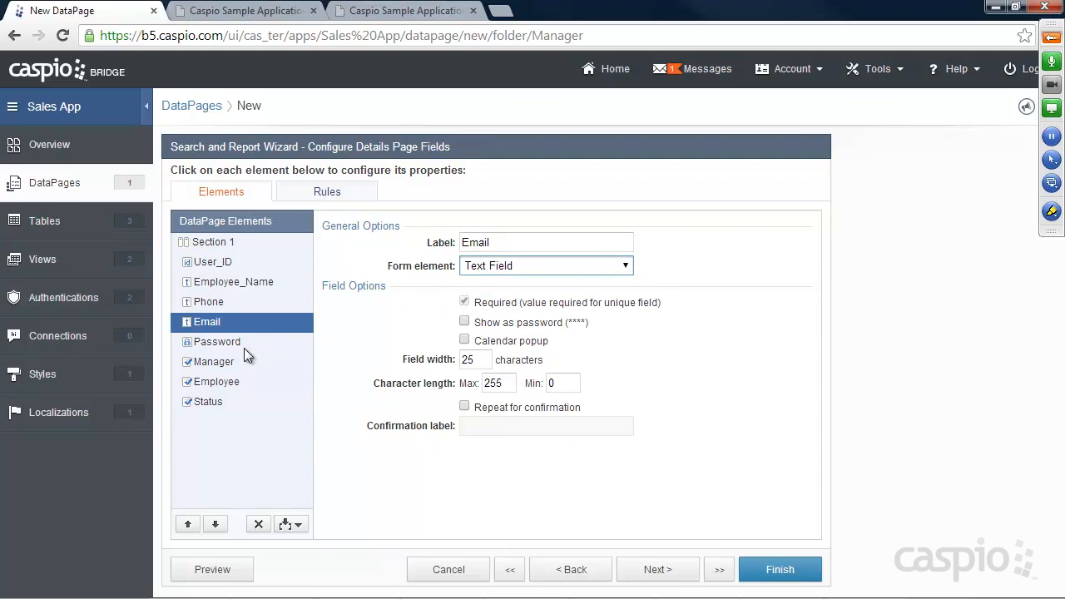
Step: Require Password, make Manager, Employee and Status checkboxes, and finish the report
click(242, 343)
click(464, 302)
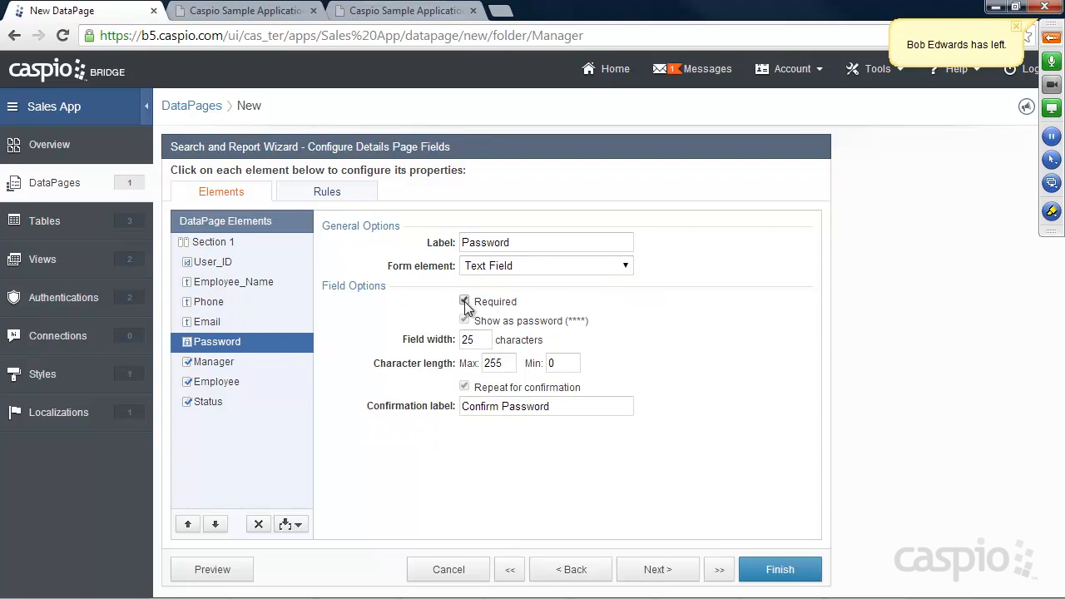
click(220, 363)
click(508, 266)
click(498, 295)
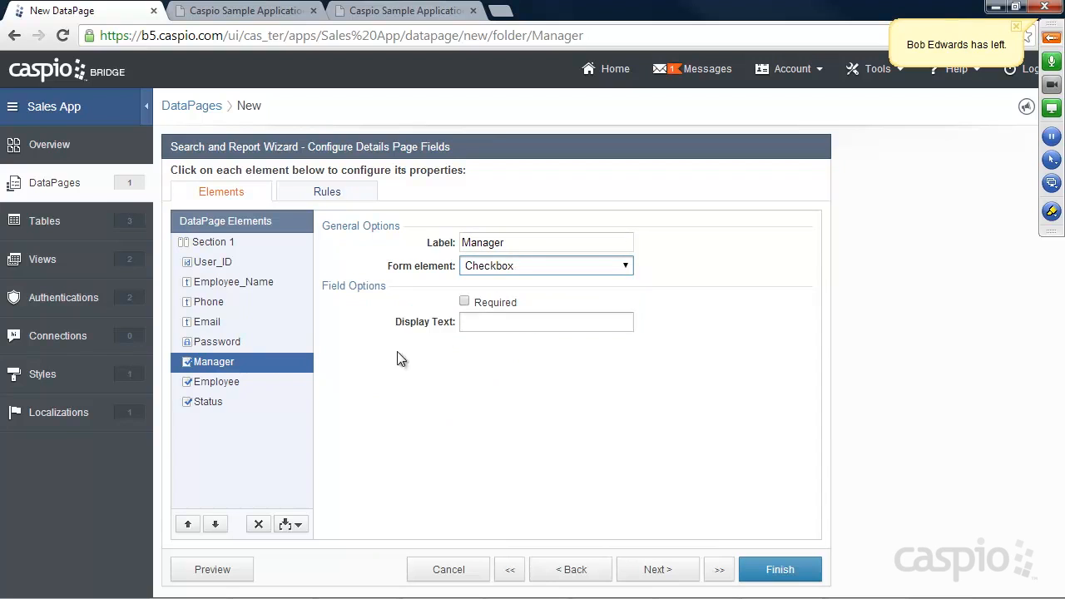
click(240, 381)
click(491, 265)
click(491, 295)
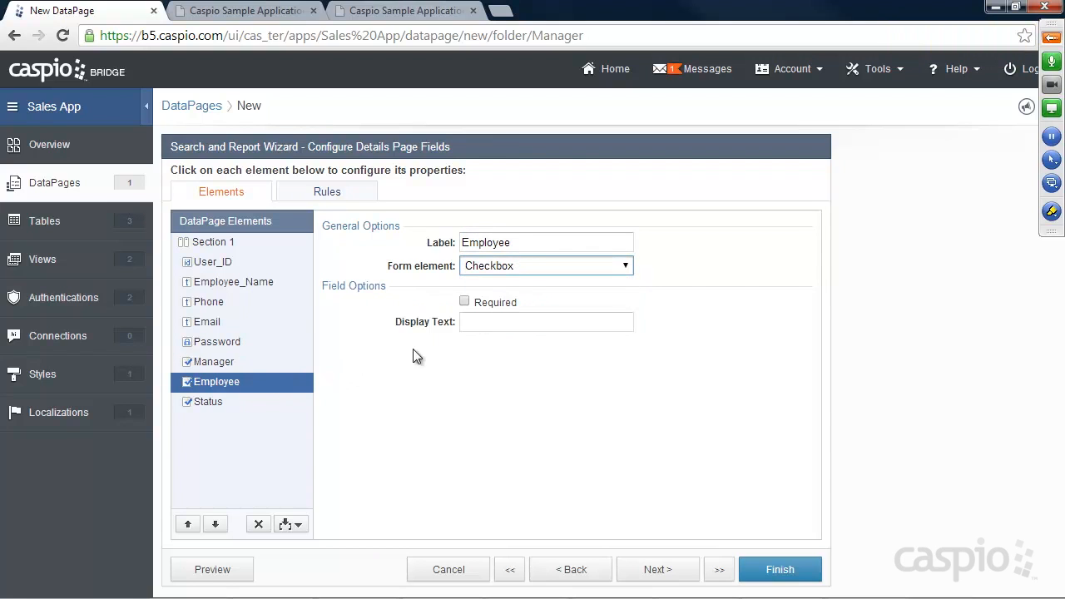
click(211, 402)
click(495, 265)
click(495, 296)
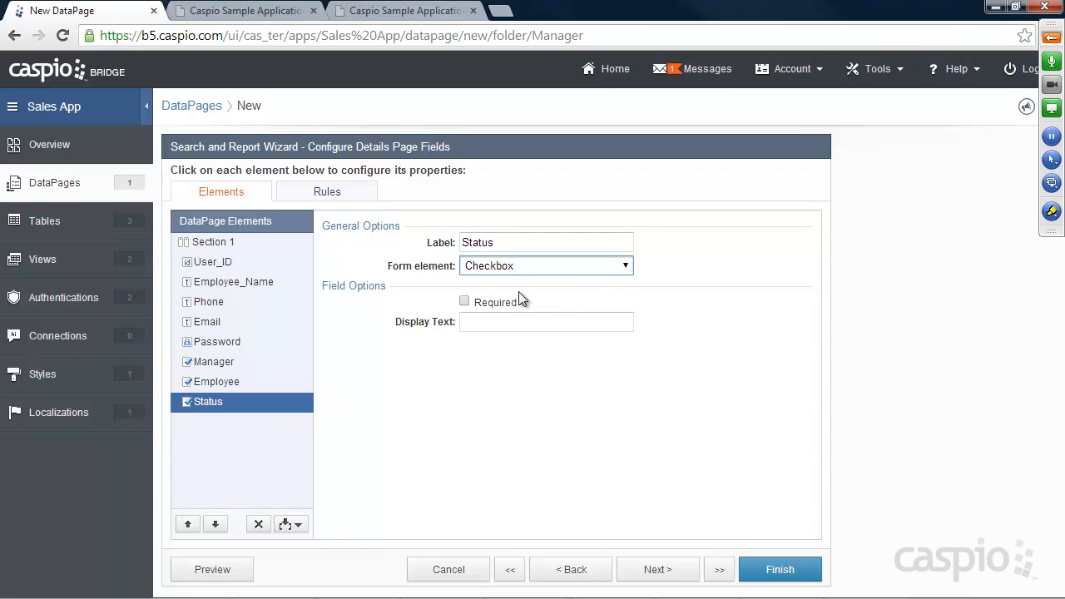
click(782, 571)
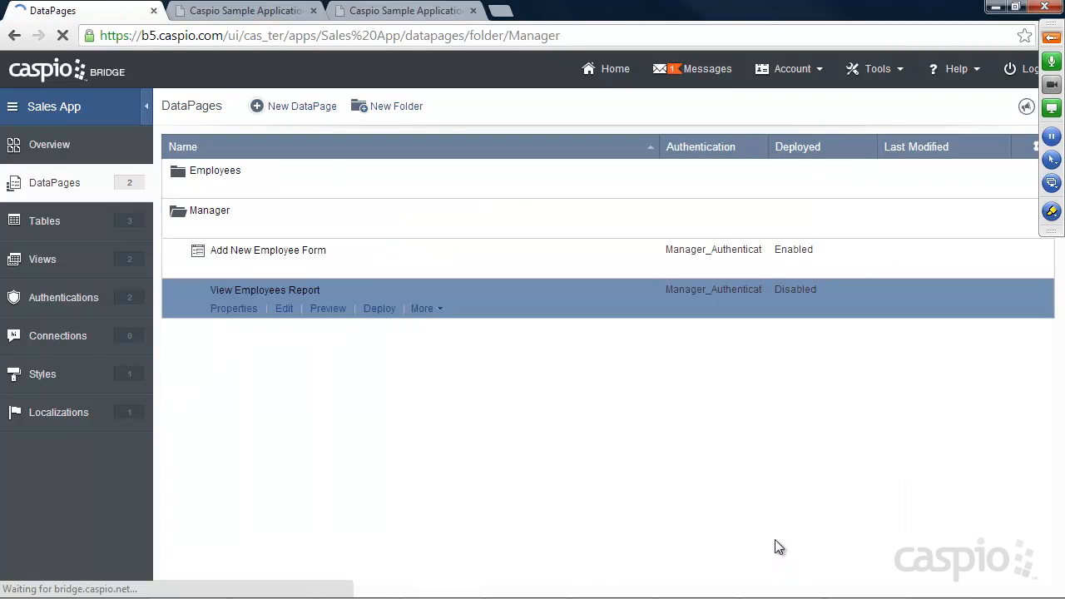
Step: Enable deployment of View Employees Report and copy its embed code
click(378, 309)
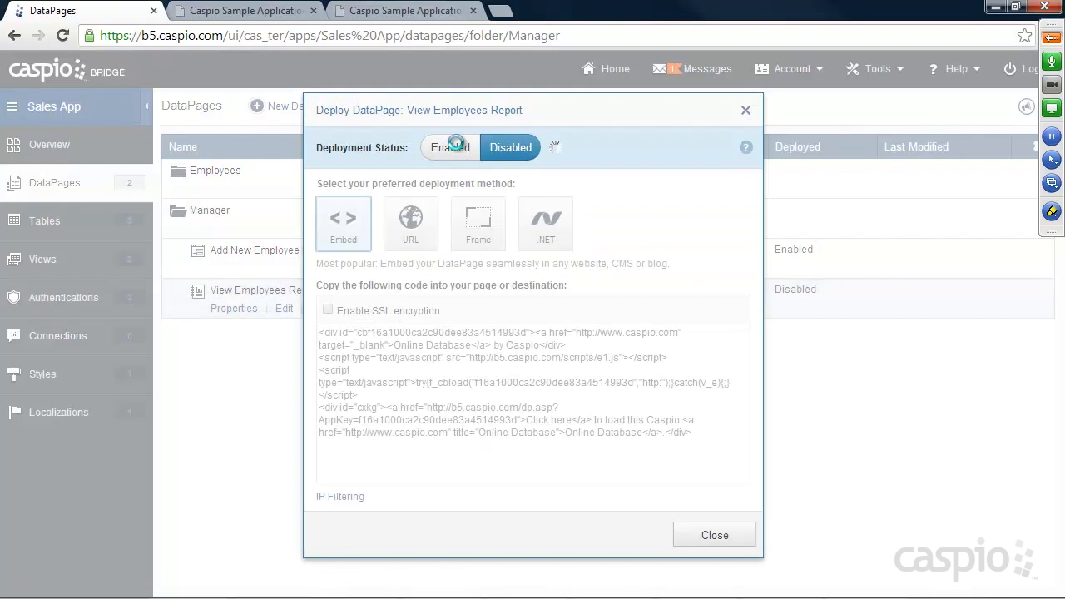
click(456, 148)
click(447, 367)
right_click(446, 367)
click(507, 154)
click(715, 537)
Step: Switch to the demo site's Manage Employees page and bring up its HTML source files
mouse_move(639, 580)
click(391, 12)
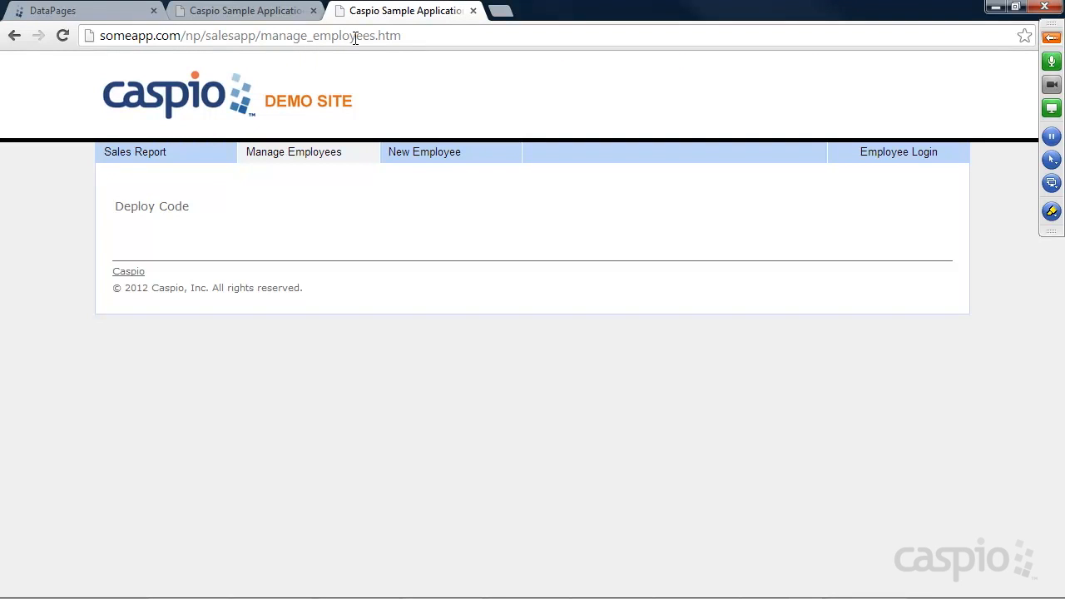
mouse_move(421, 594)
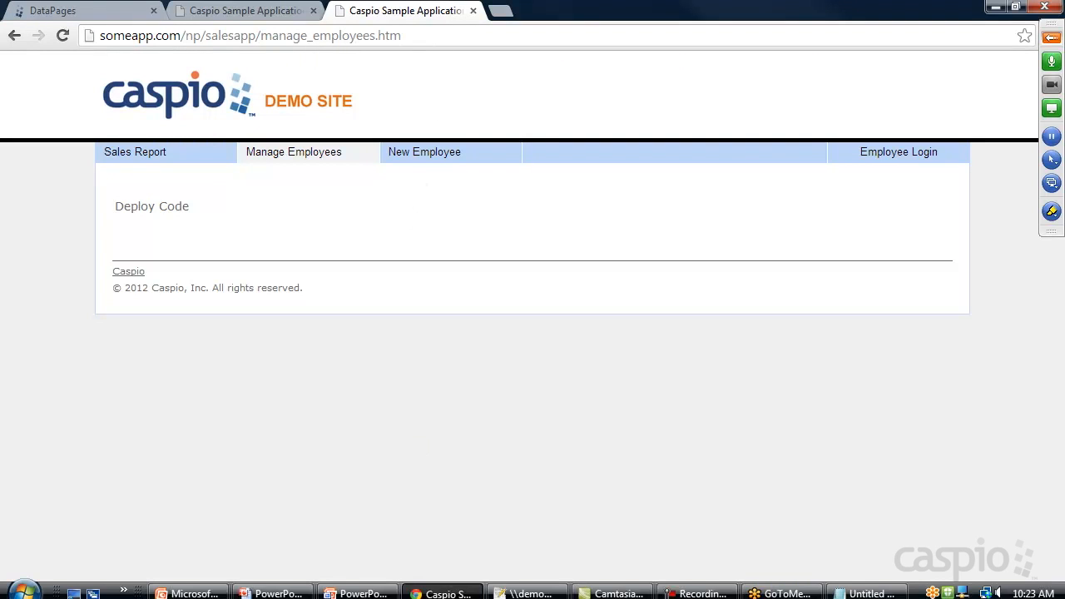
click(518, 589)
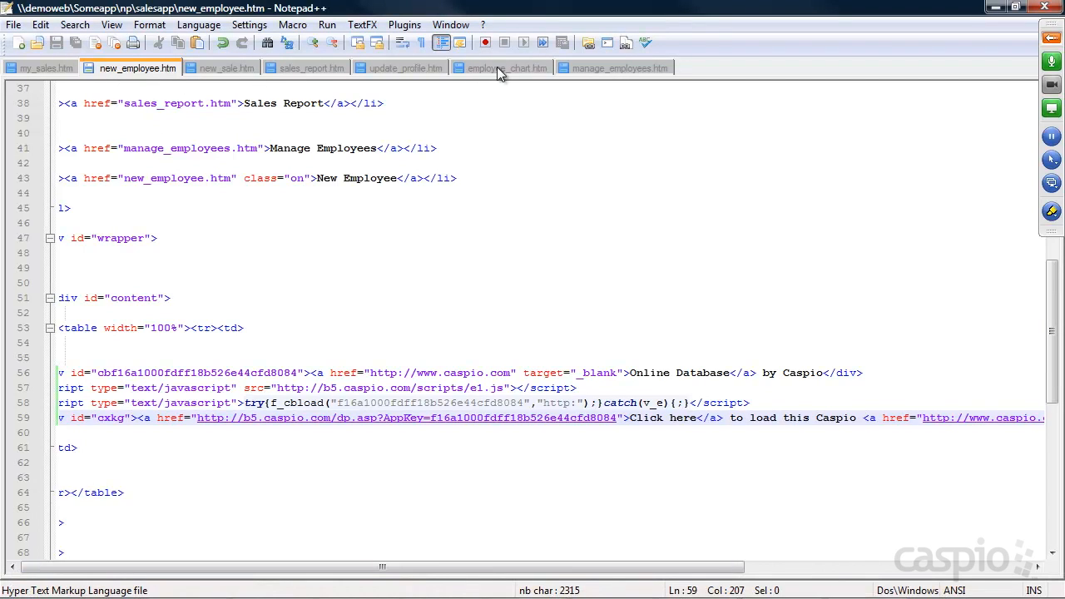
Step: Replace 'Deploy Code' in manage_employees.htm with the pasted embed code and save
click(609, 67)
click(368, 352)
drag(147, 268, 45, 269)
key(ctrl+v)
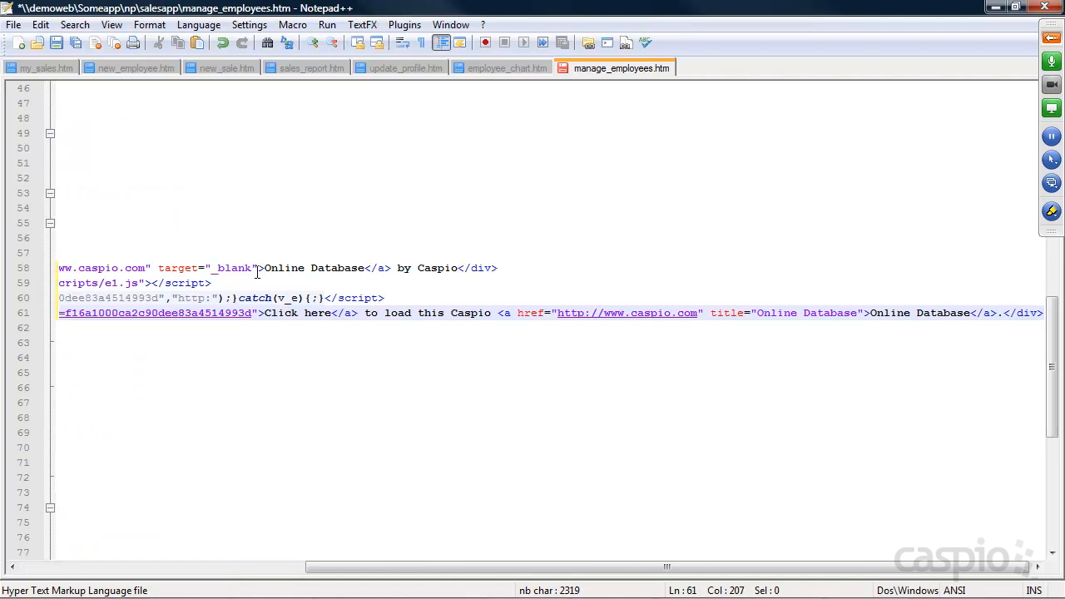
key(ctrl+s)
Step: Reload Manage Employees in the browser to see the employees table, then view New Employee
click(995, 7)
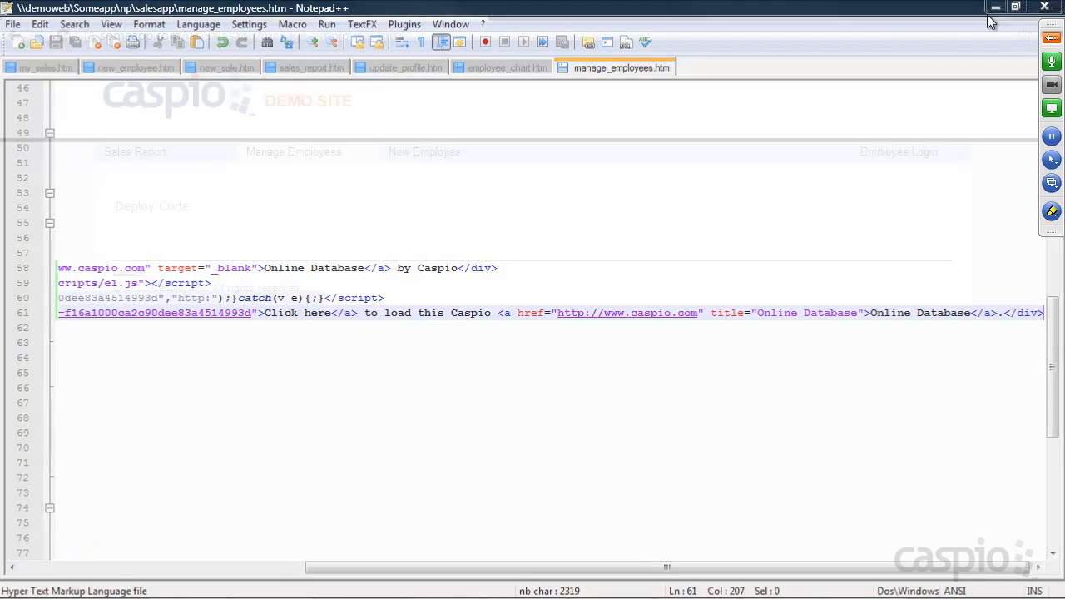
click(64, 37)
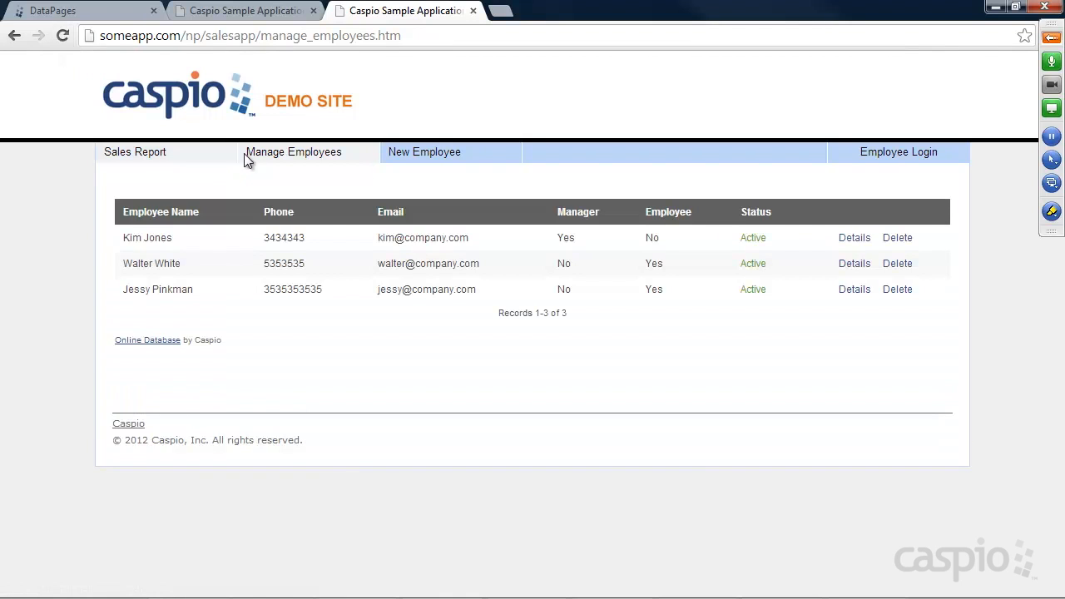
click(444, 160)
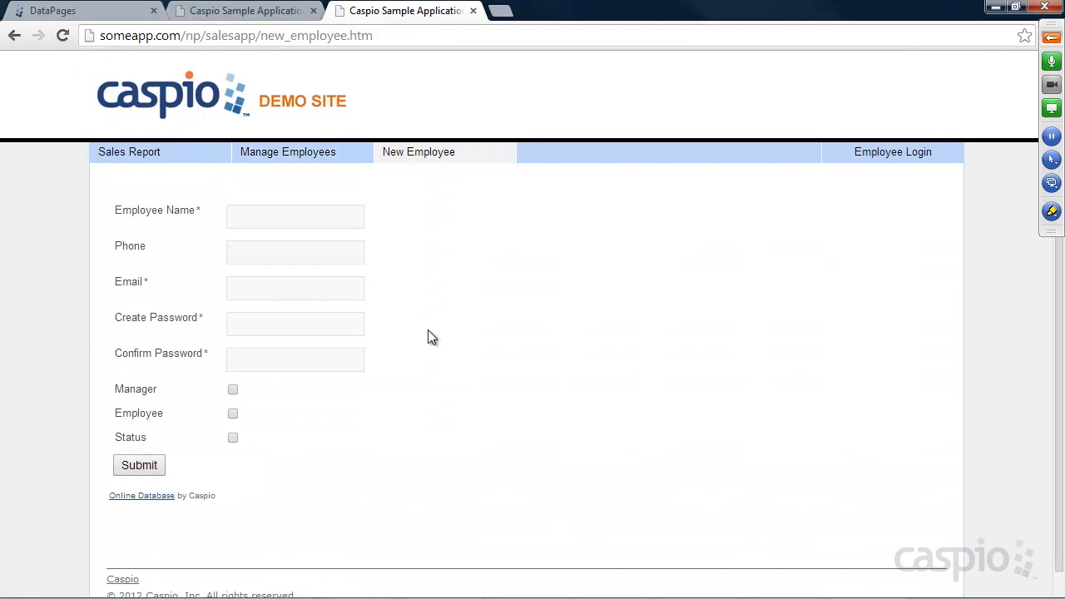
Step: Check the demo site's Manage Employees, My Sales and New Sale pages
click(310, 160)
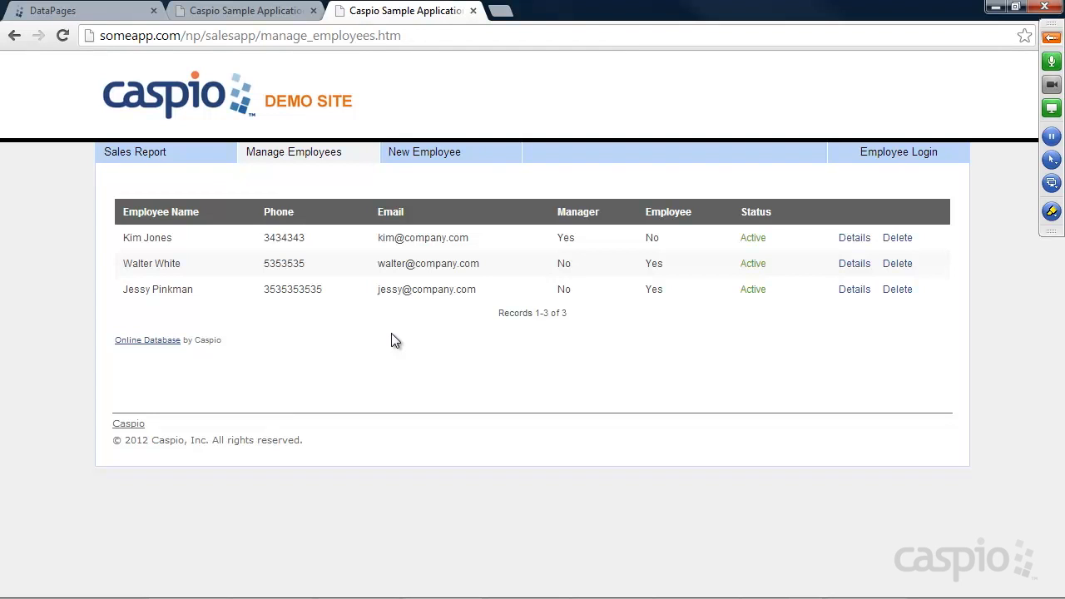
click(878, 158)
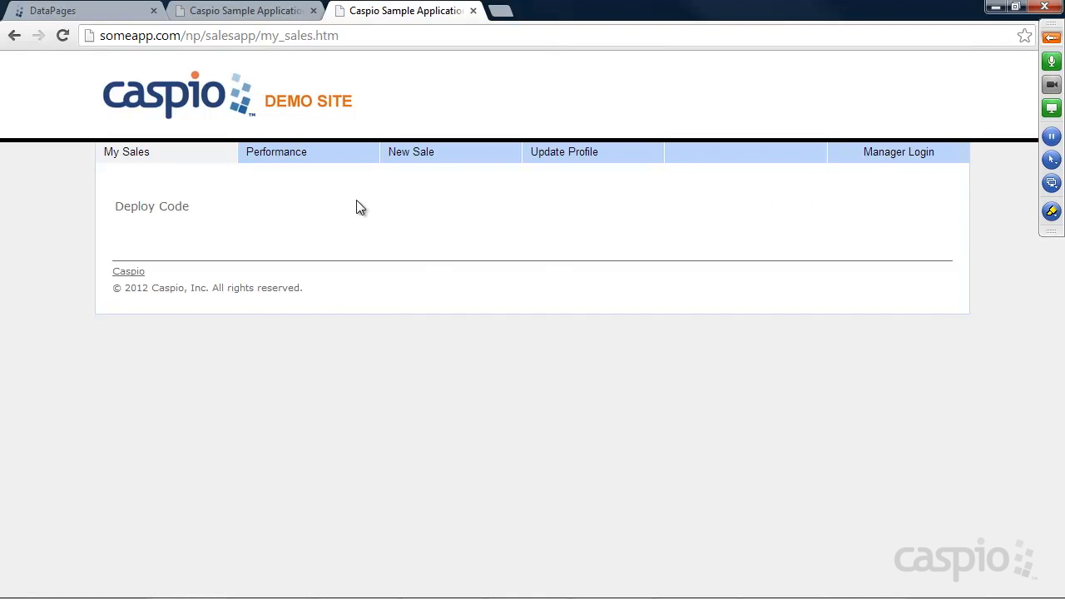
click(421, 160)
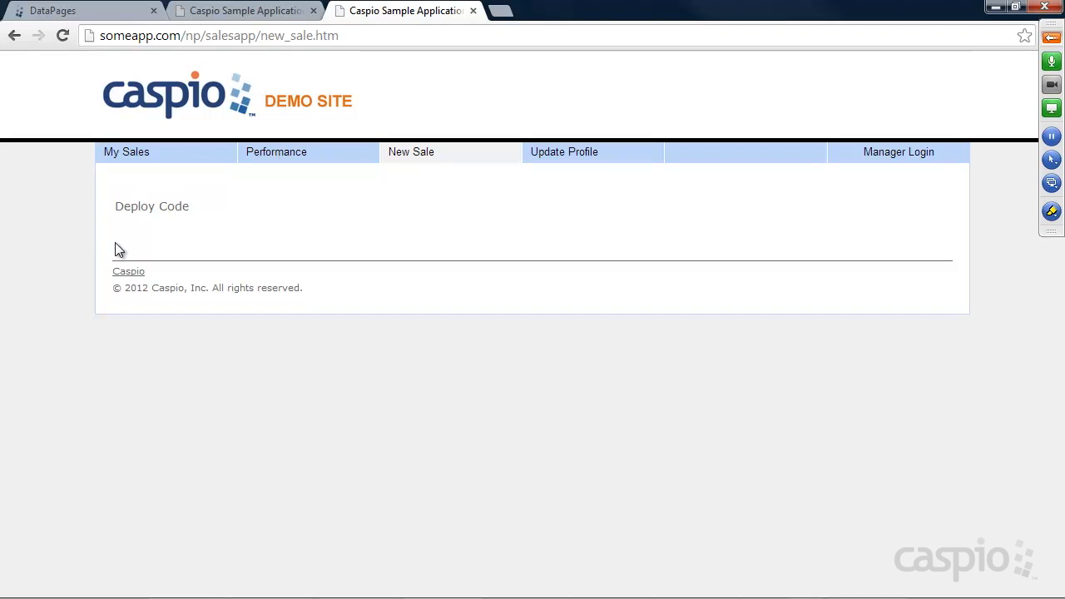
Step: Start a new DataPage in the Employees folder in Caspio Bridge
click(95, 17)
click(200, 190)
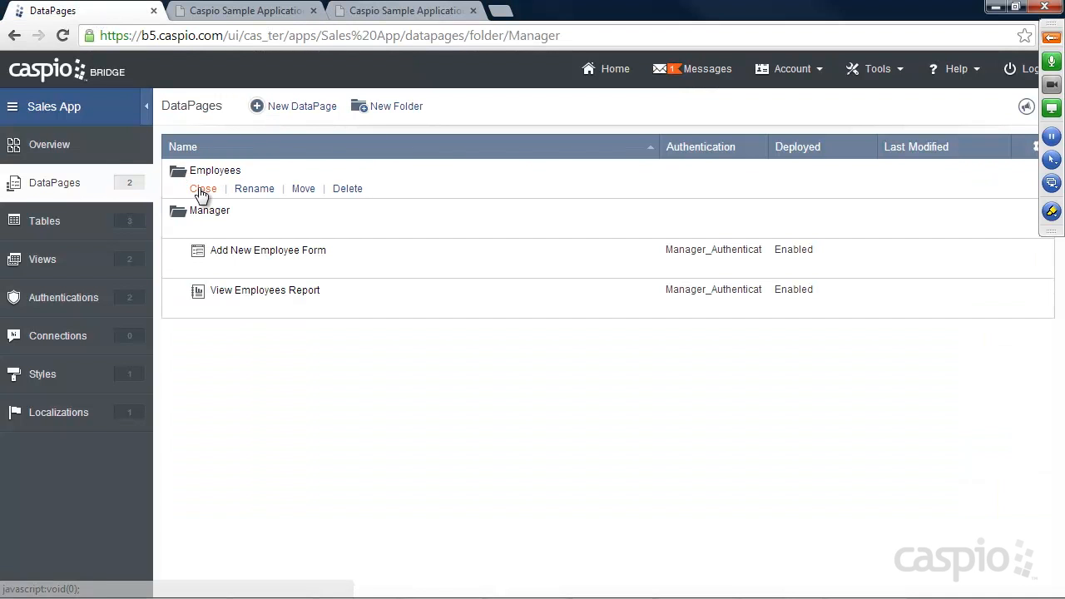
click(298, 111)
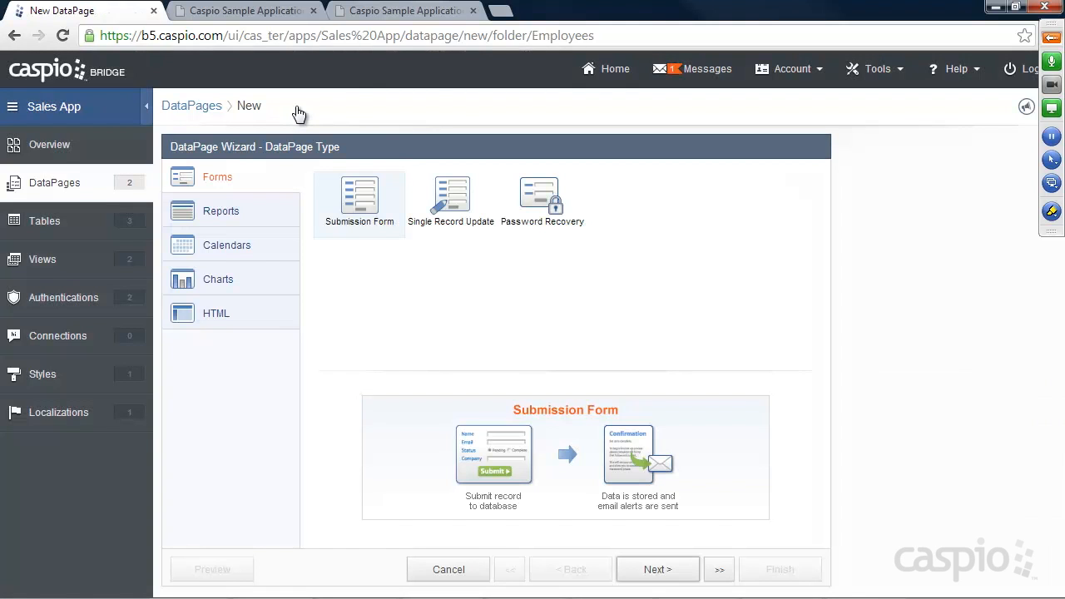
Step: Review the demo site's Sales Report, My Sales and New Sale pages before returning to the wizard
click(434, 10)
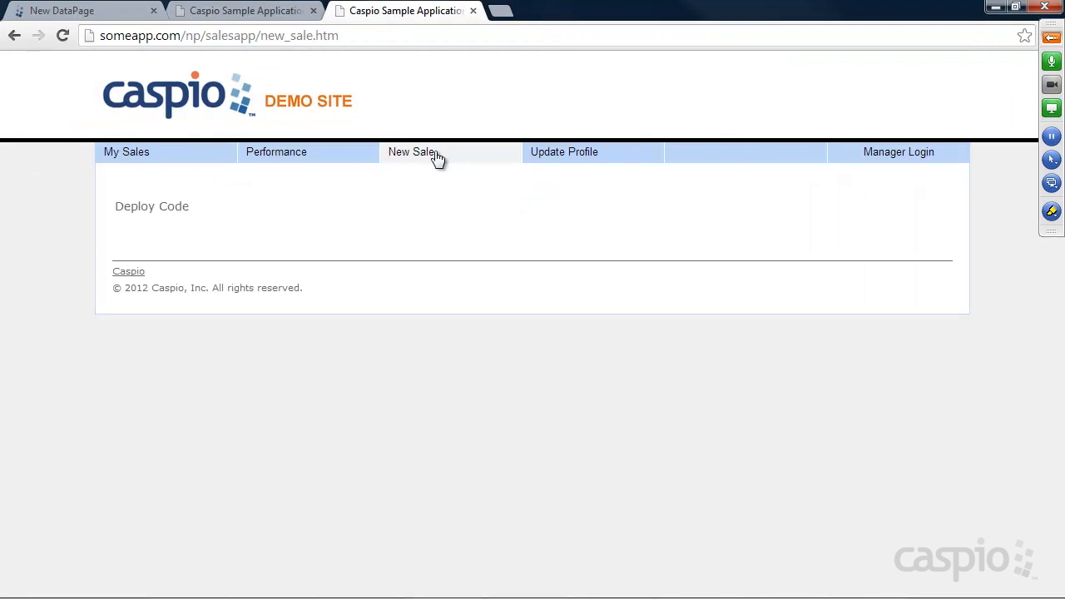
click(886, 158)
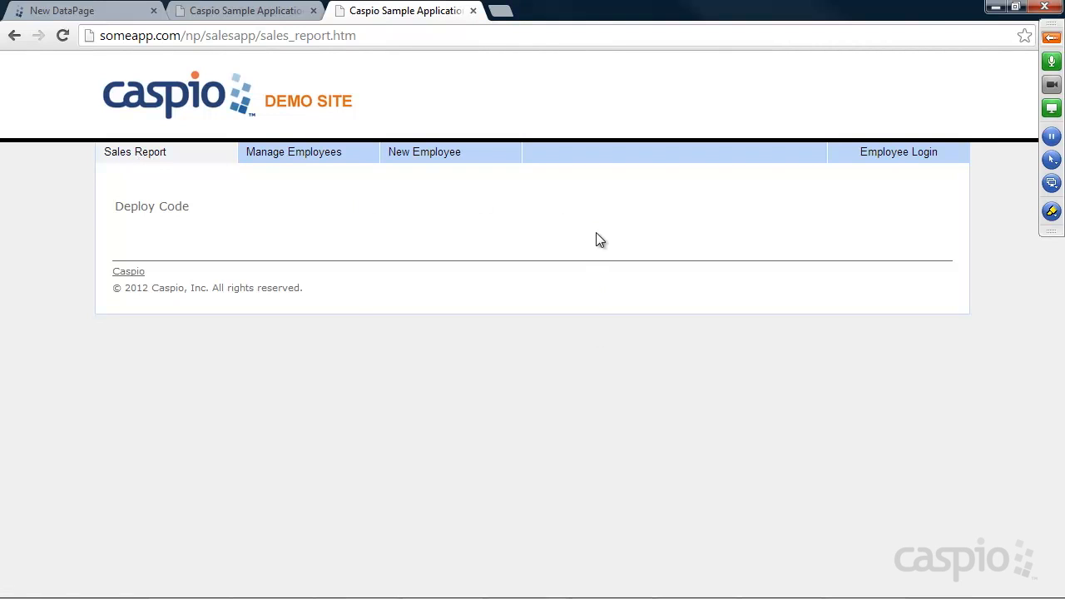
click(895, 155)
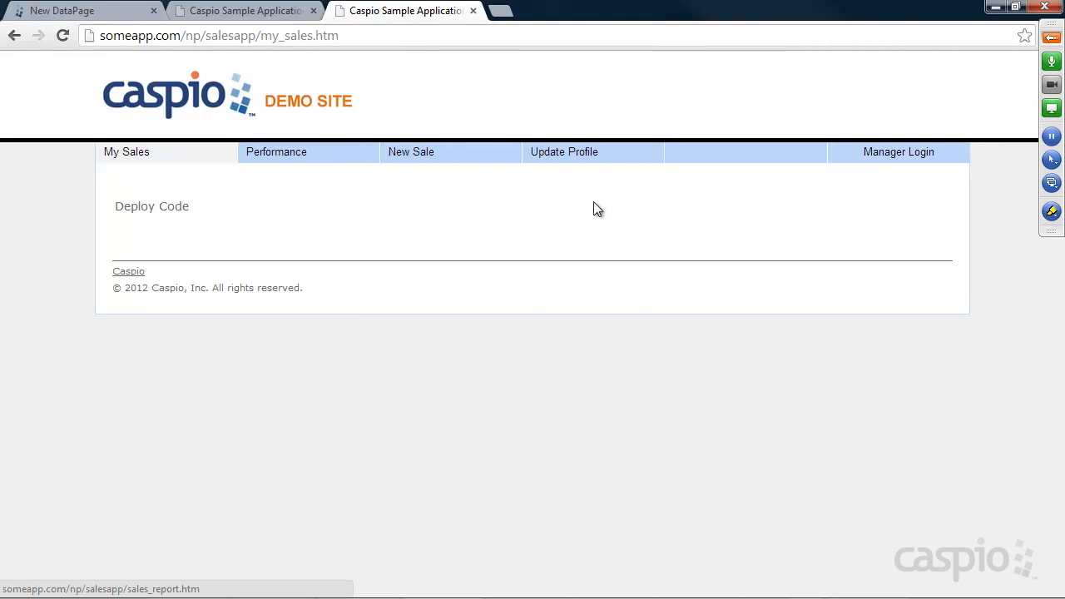
click(416, 154)
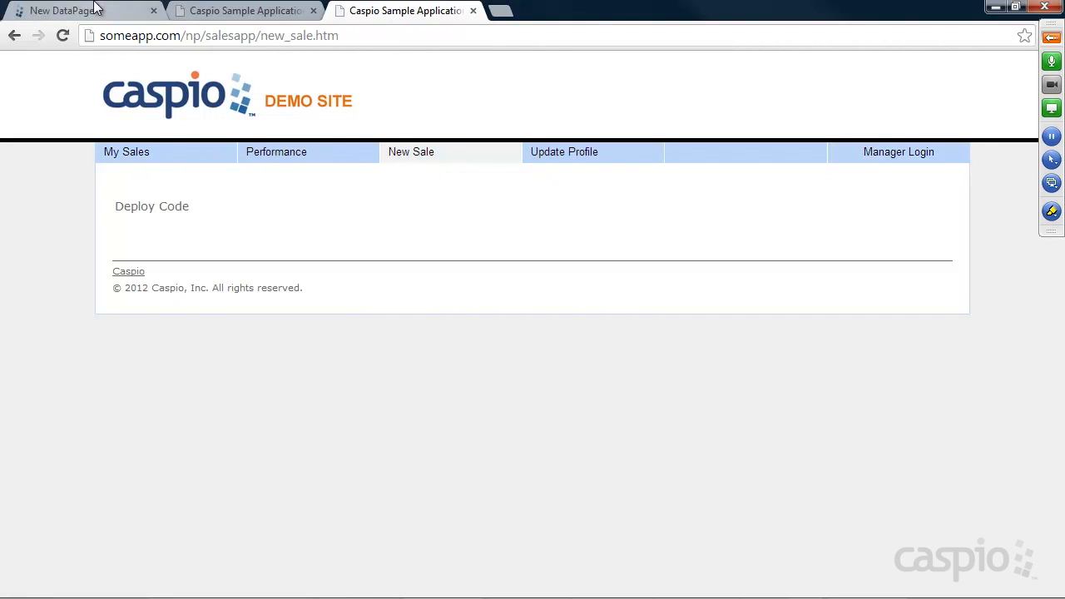
click(96, 8)
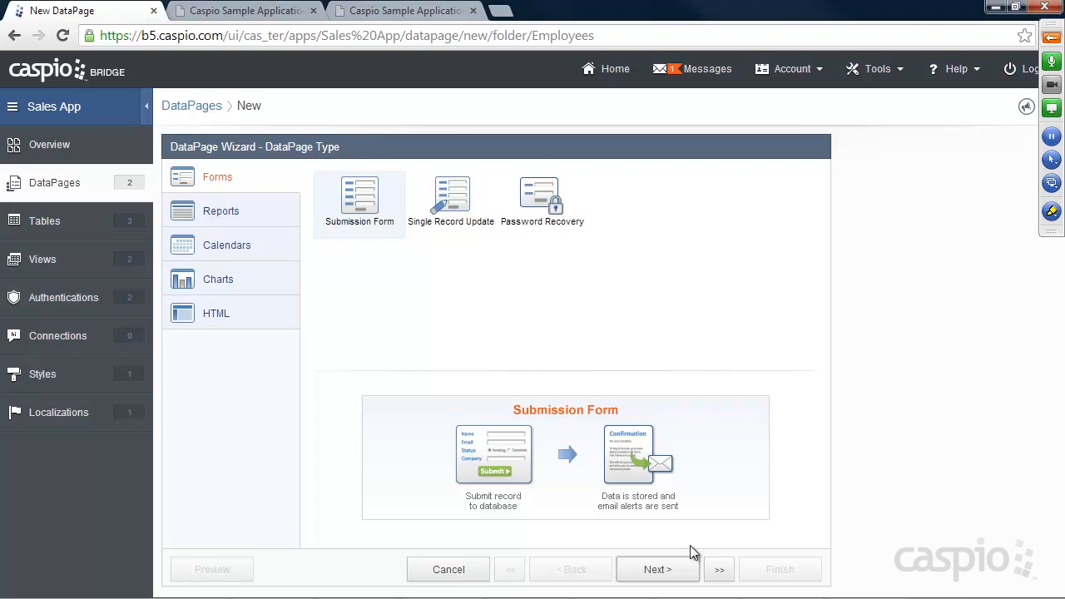
Step: Set up a Submission Form on Sales_Data_ named Input New Sale Form, restricted to Employee_Auth_
click(671, 572)
click(283, 226)
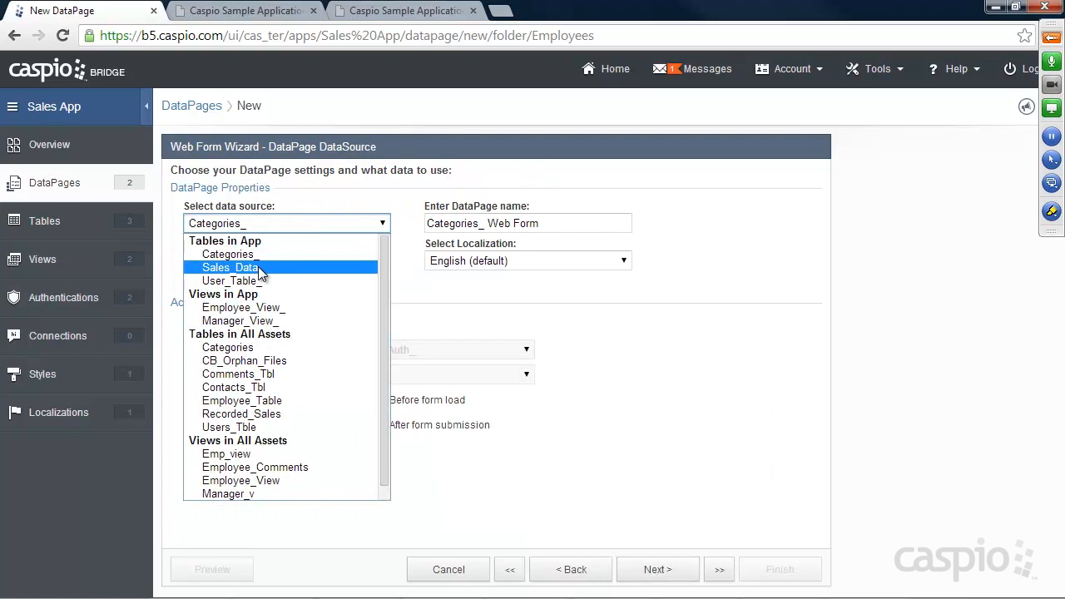
click(260, 268)
key(Tab)
text(lp)
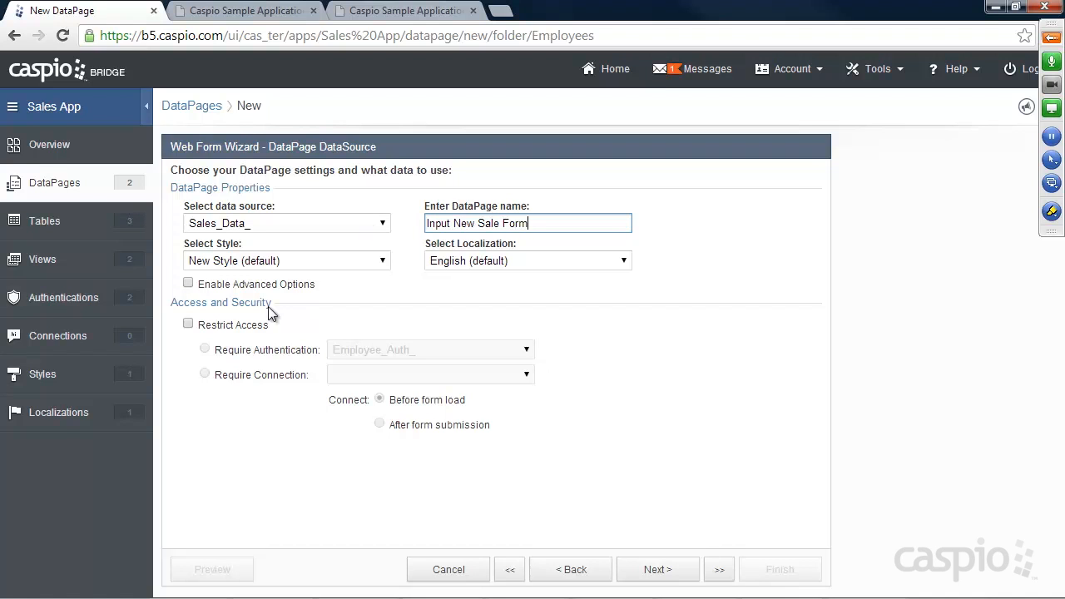
click(218, 324)
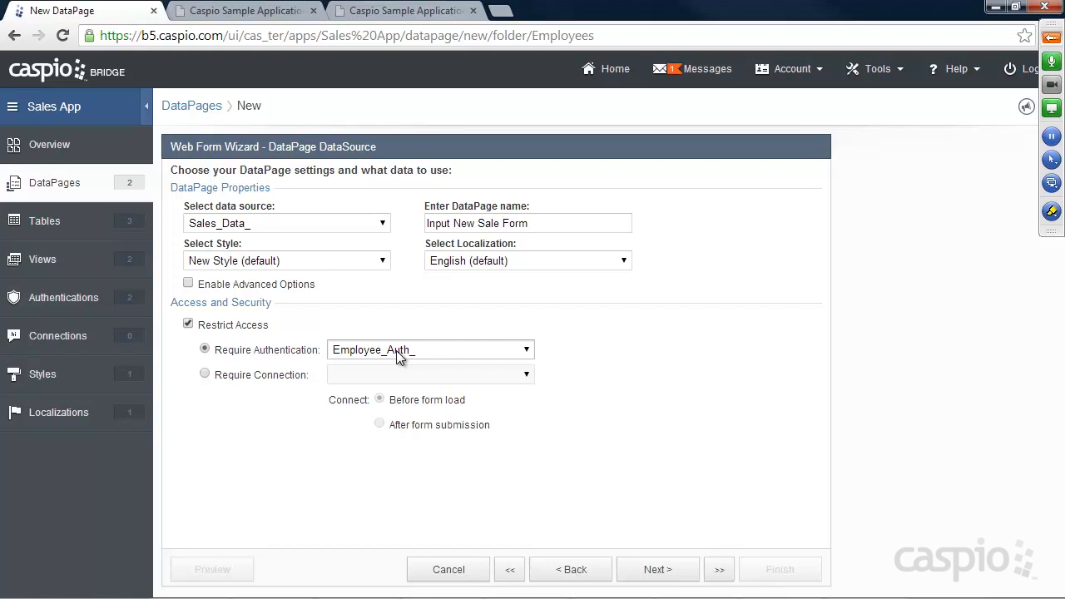
click(658, 570)
Step: Add all fields to the form and make User_ID hidden, filled from the authentication User_ID
click(496, 341)
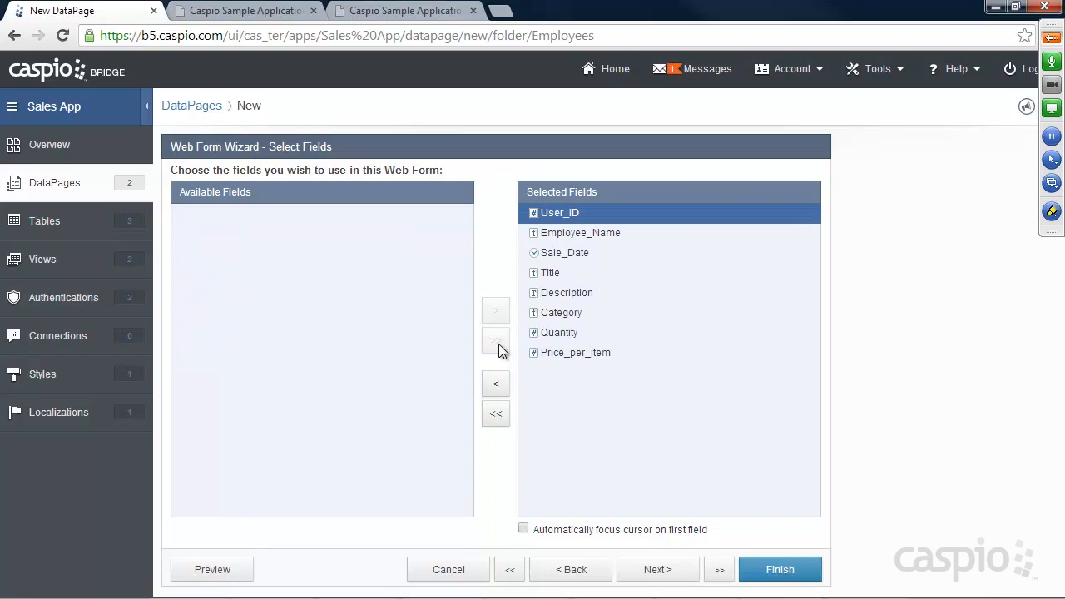
click(670, 574)
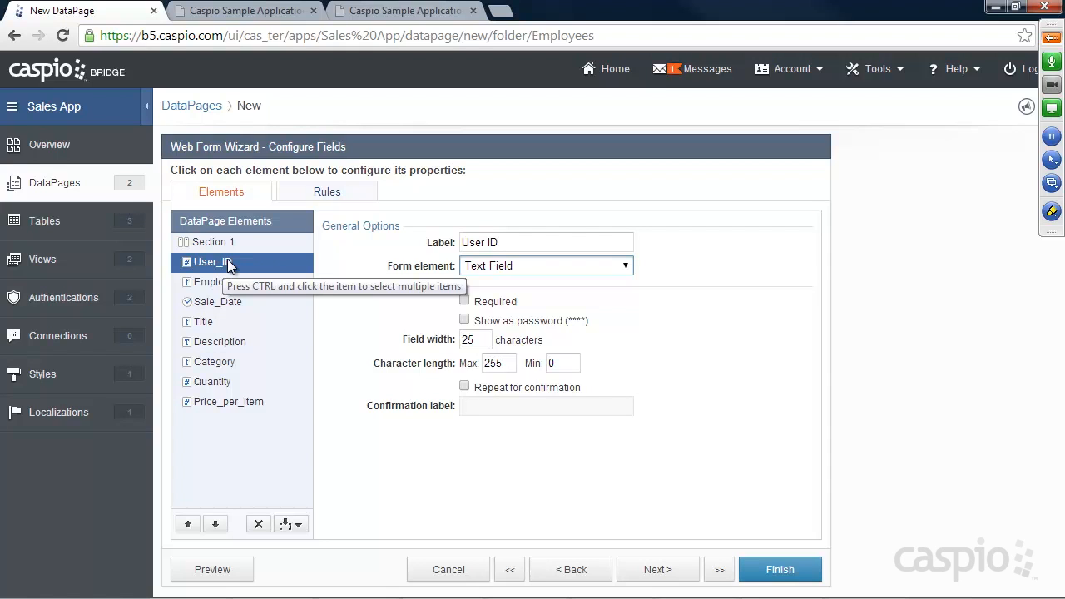
click(482, 268)
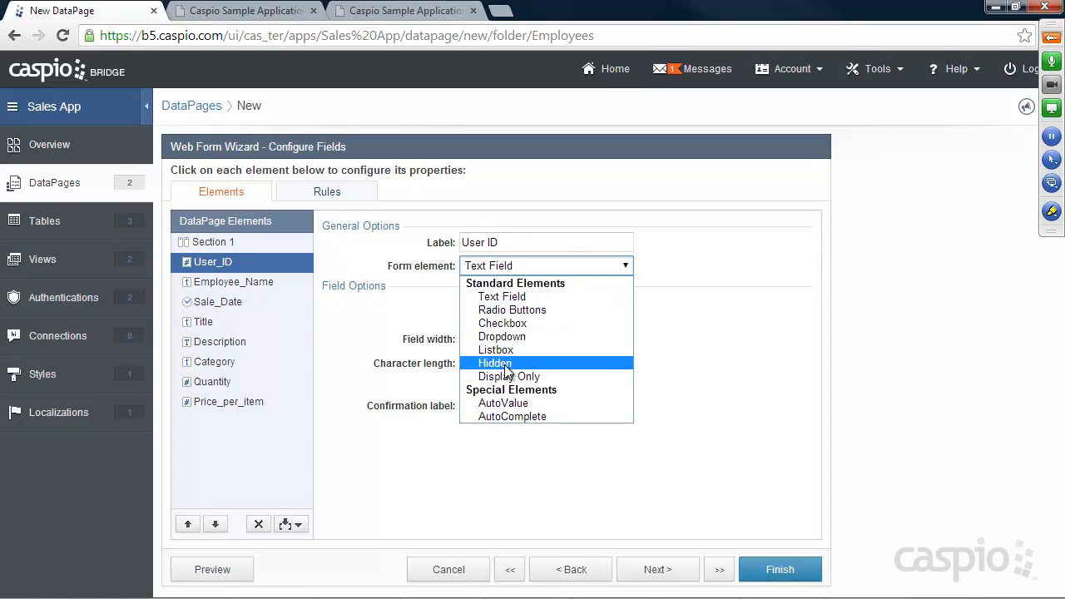
click(505, 364)
click(499, 303)
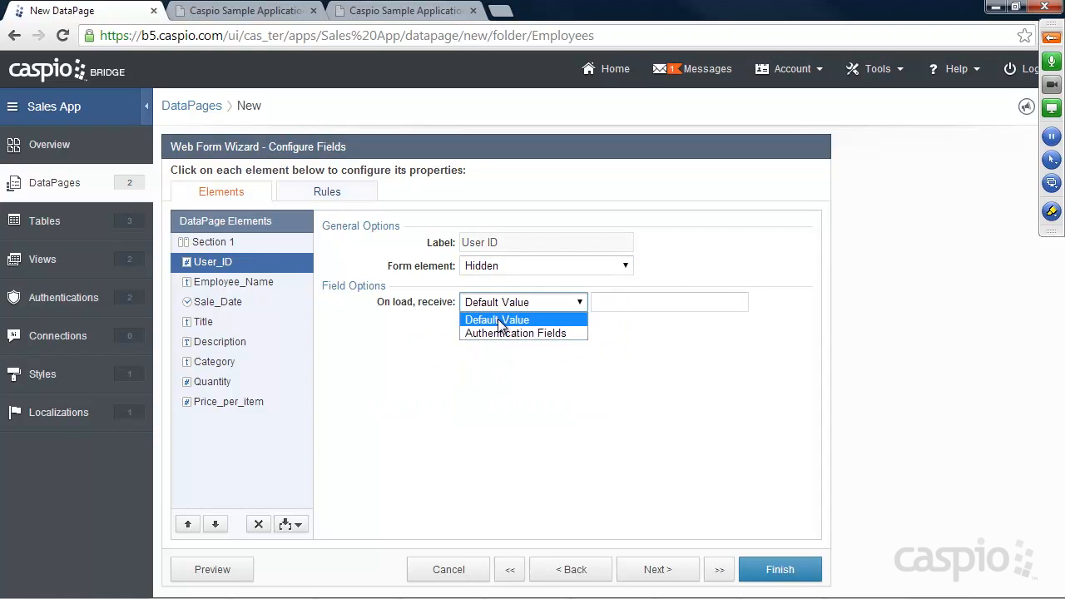
click(498, 333)
click(637, 303)
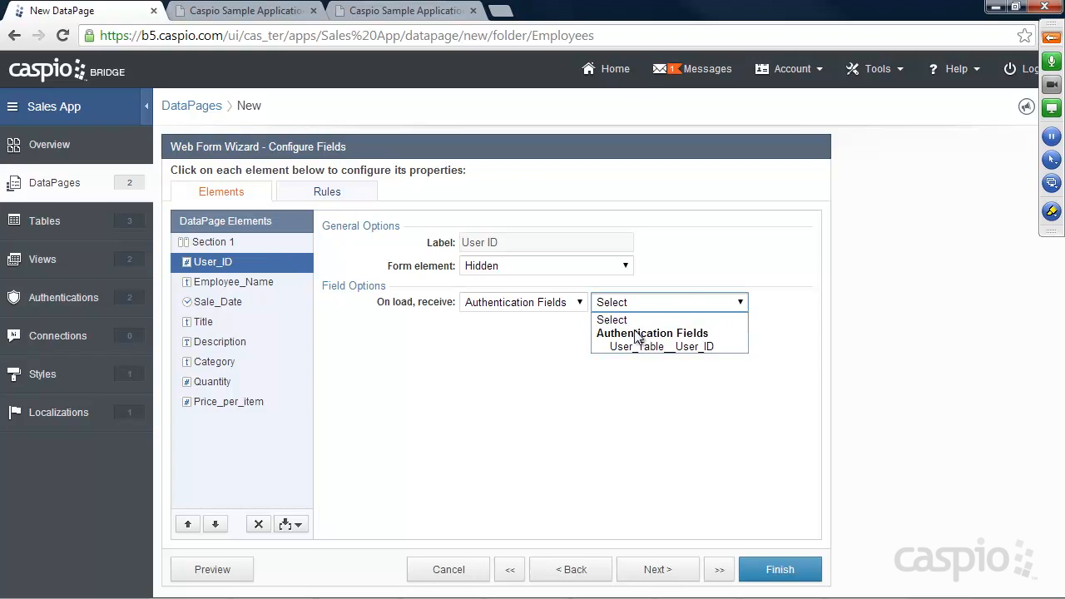
click(635, 347)
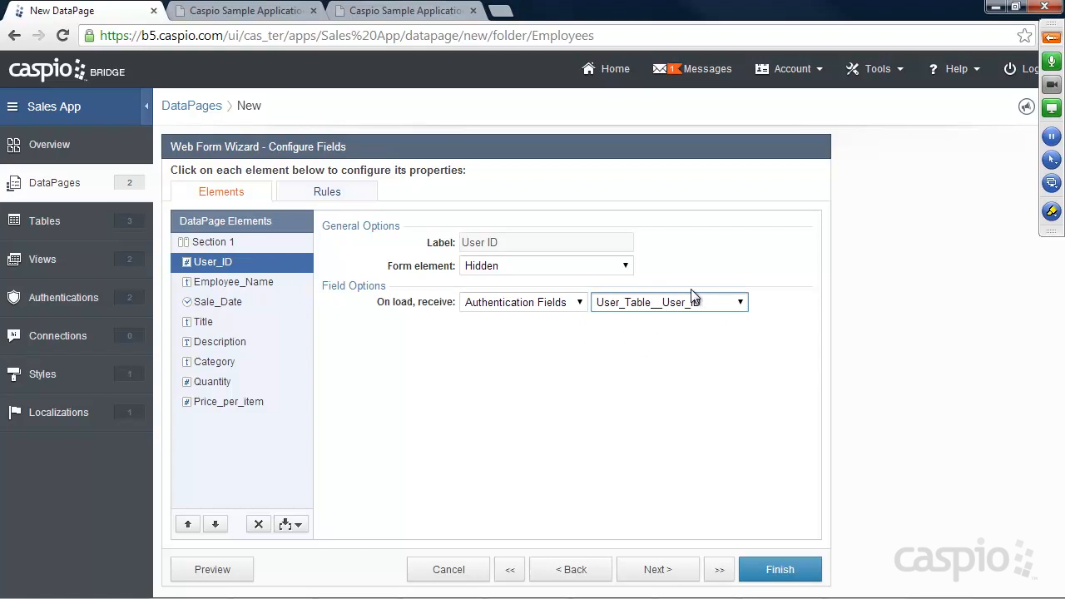
Step: Make Employee_Name hidden, filled from the authenticated user's employee name
click(226, 286)
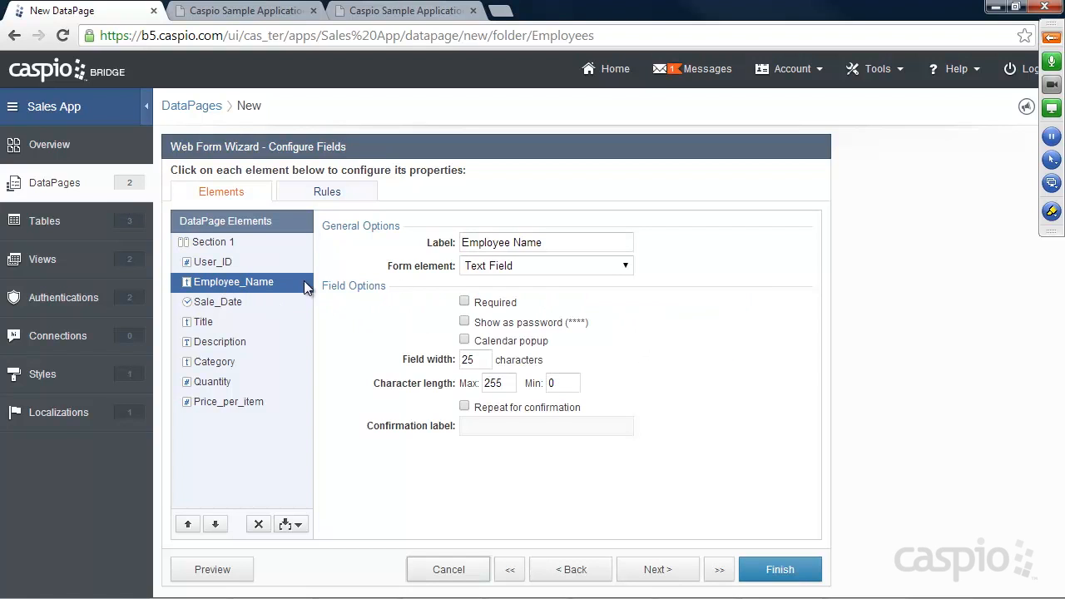
click(620, 265)
click(504, 374)
click(549, 302)
click(499, 338)
click(634, 302)
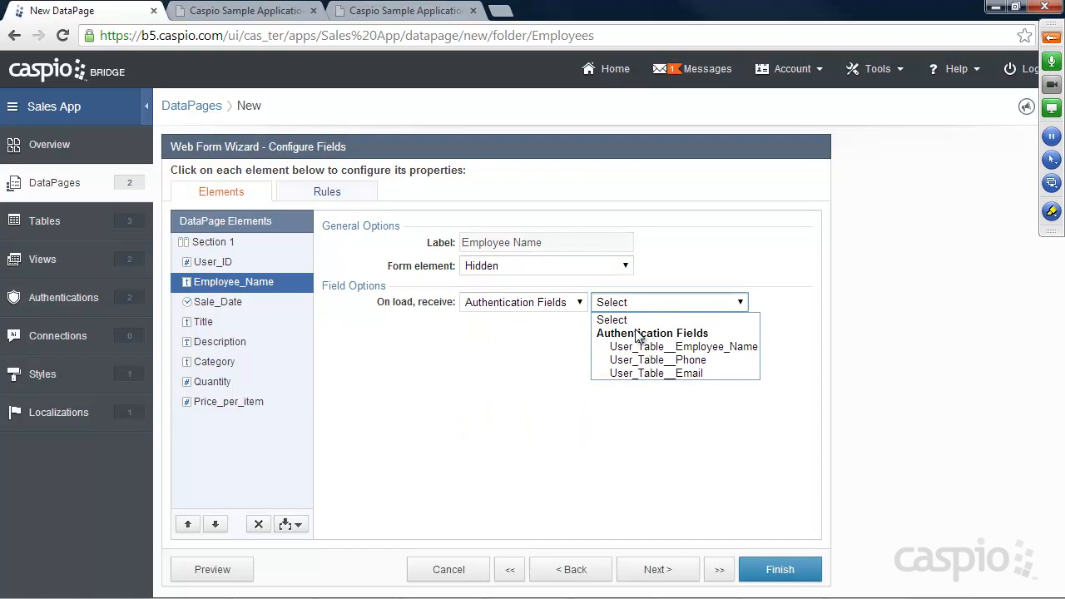
click(637, 346)
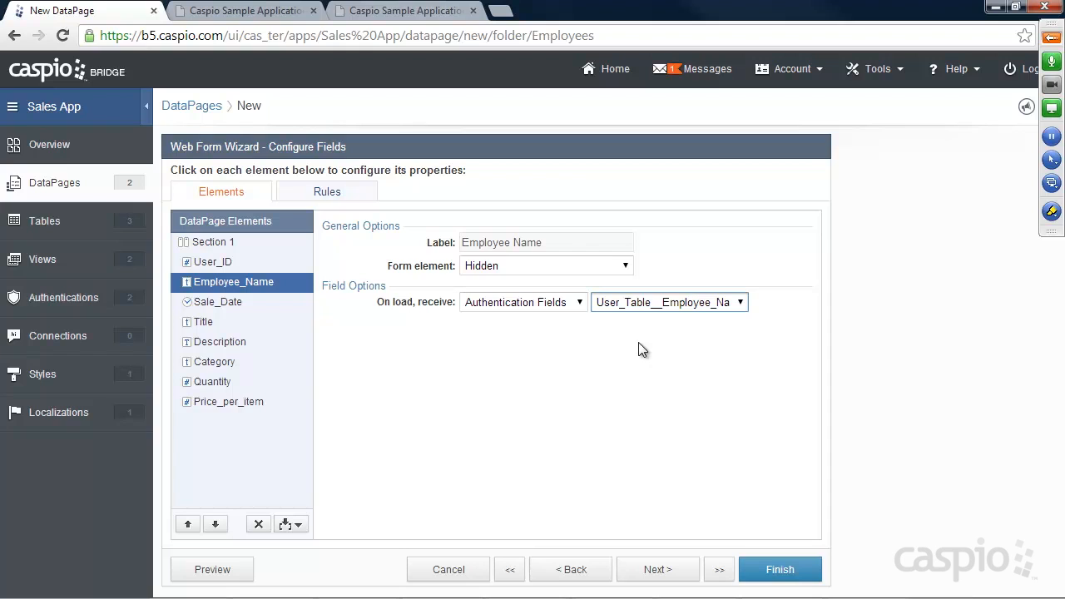
Step: Make Sale_Date and Title required and turn Description into a text area
click(204, 305)
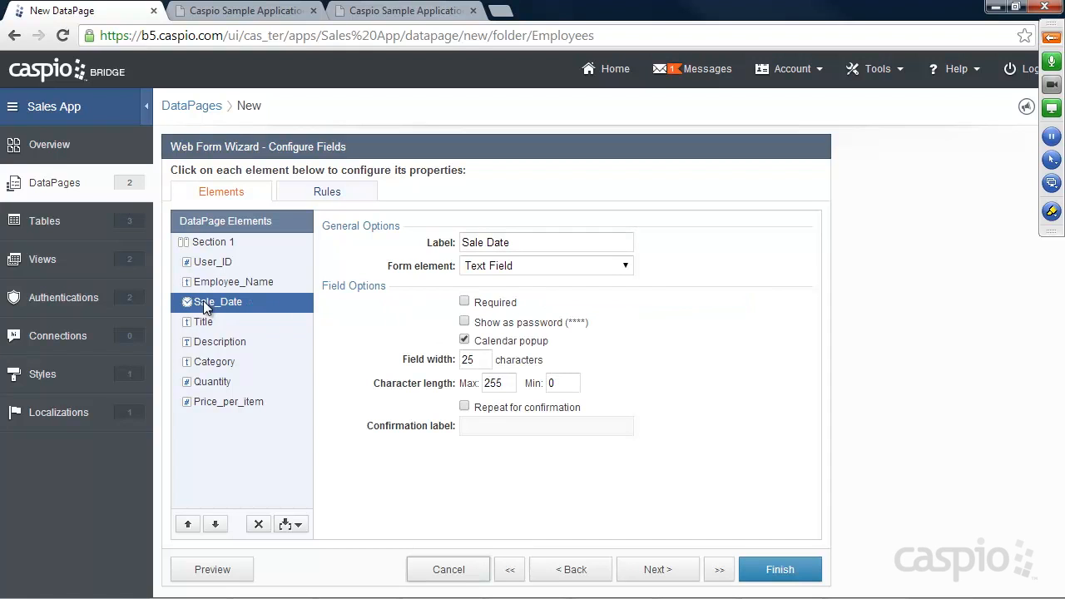
click(466, 303)
click(201, 323)
click(464, 302)
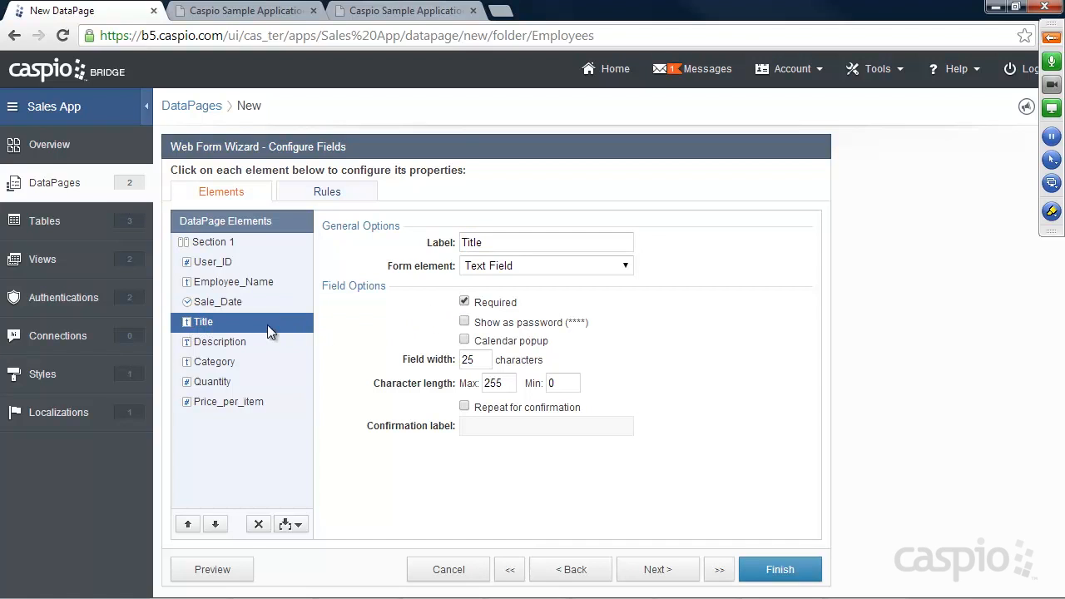
click(218, 340)
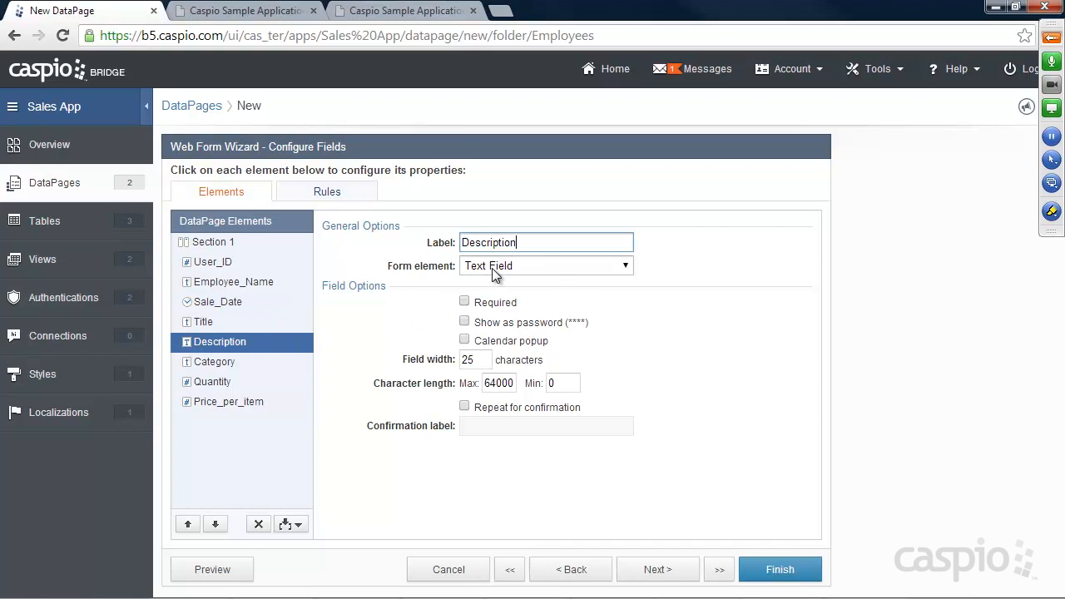
click(591, 268)
click(503, 309)
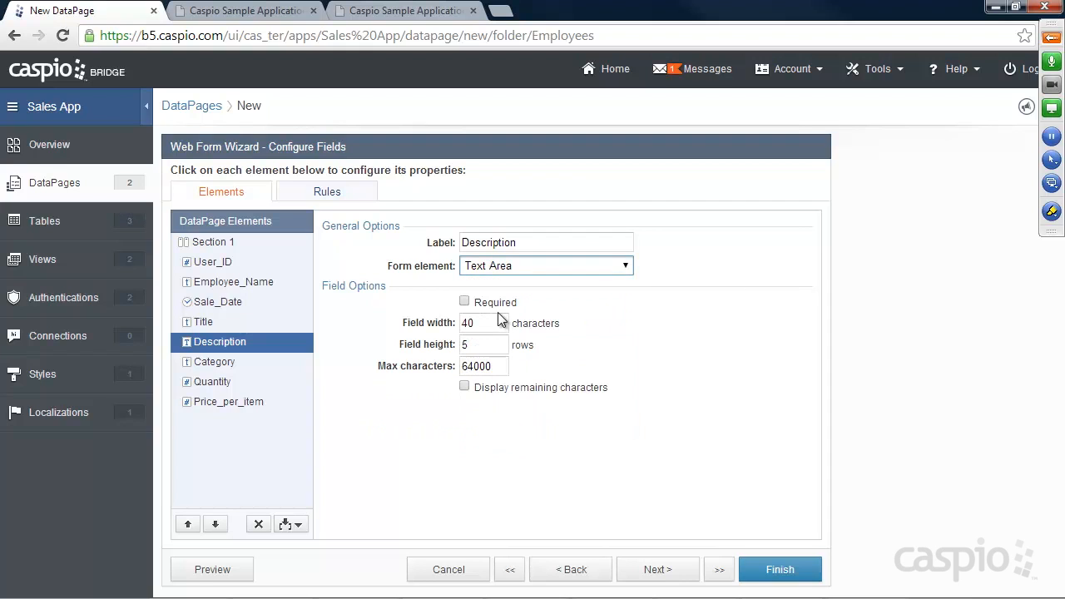
click(221, 364)
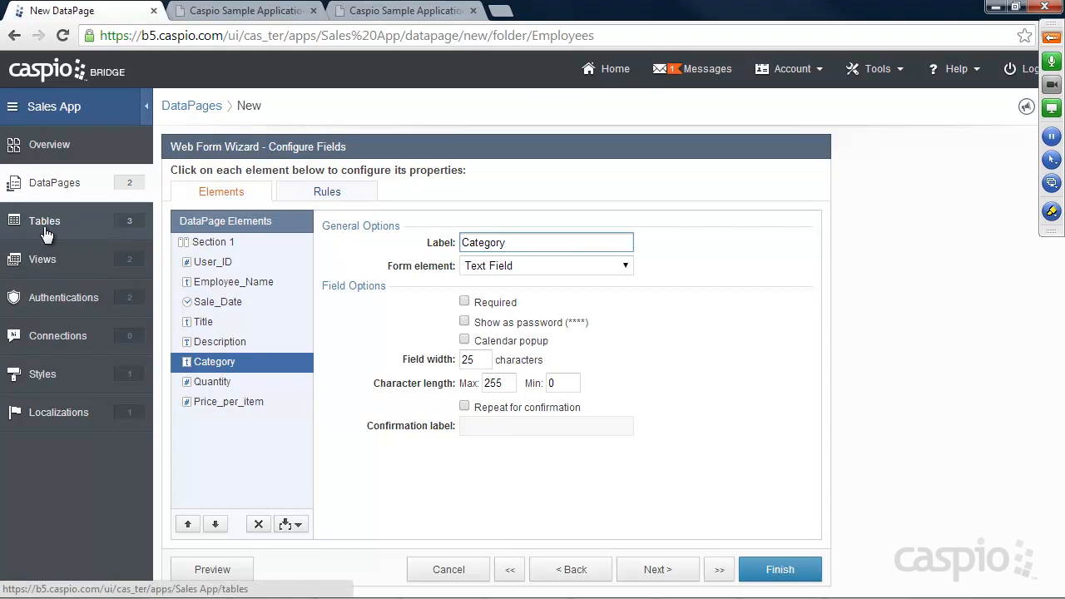
Step: Make Category a dropdown combining an empty '-- Select Category --' custom value with the Categories_ lookup table
click(507, 268)
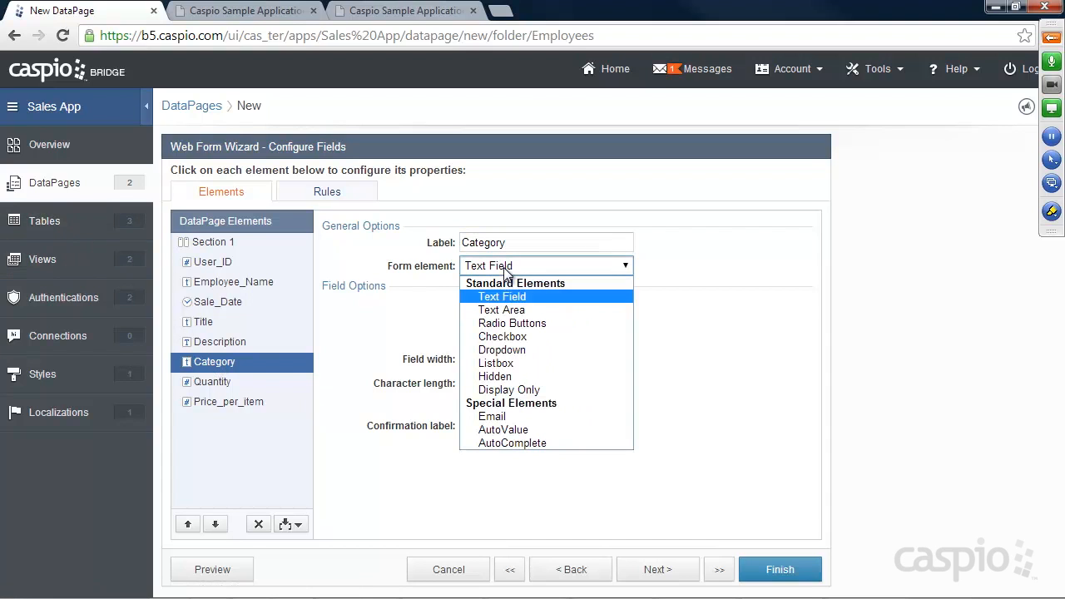
click(503, 355)
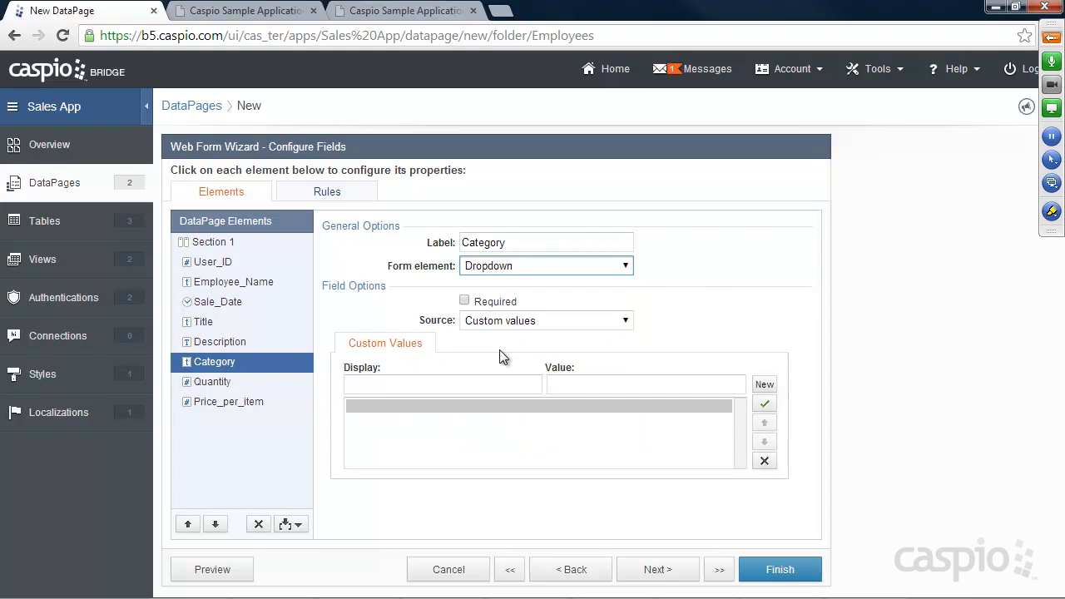
click(499, 325)
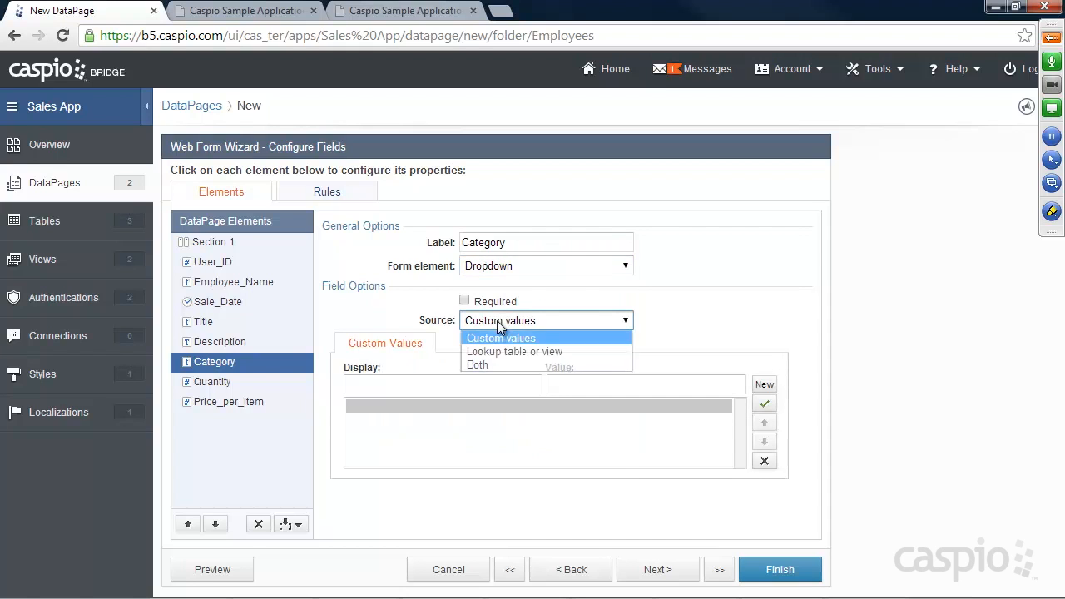
click(492, 366)
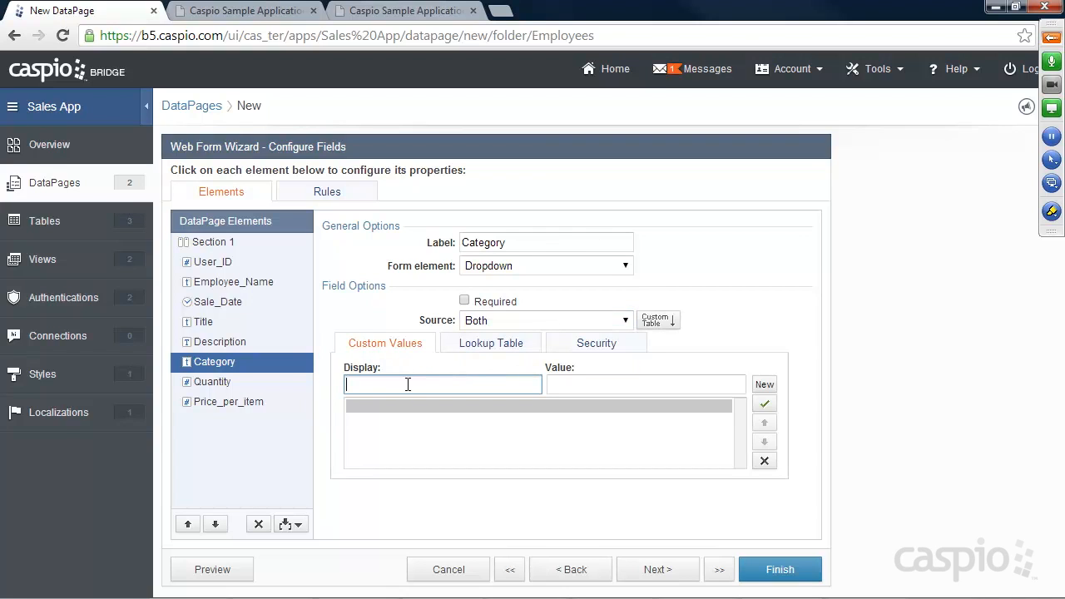
text(-- Select Category --)
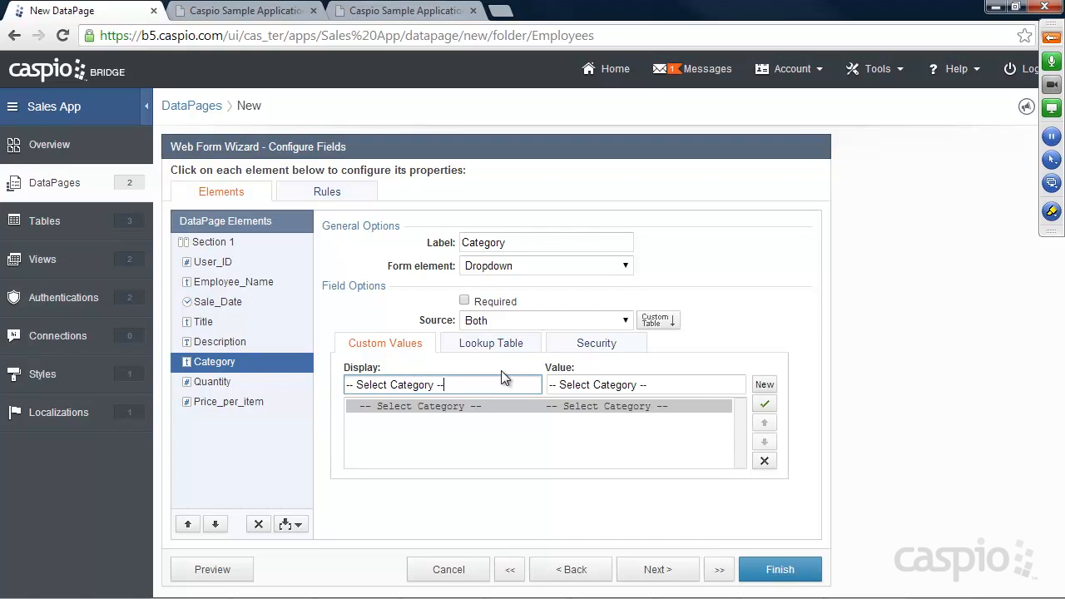
drag(655, 384, 545, 386)
key(BackSpace)
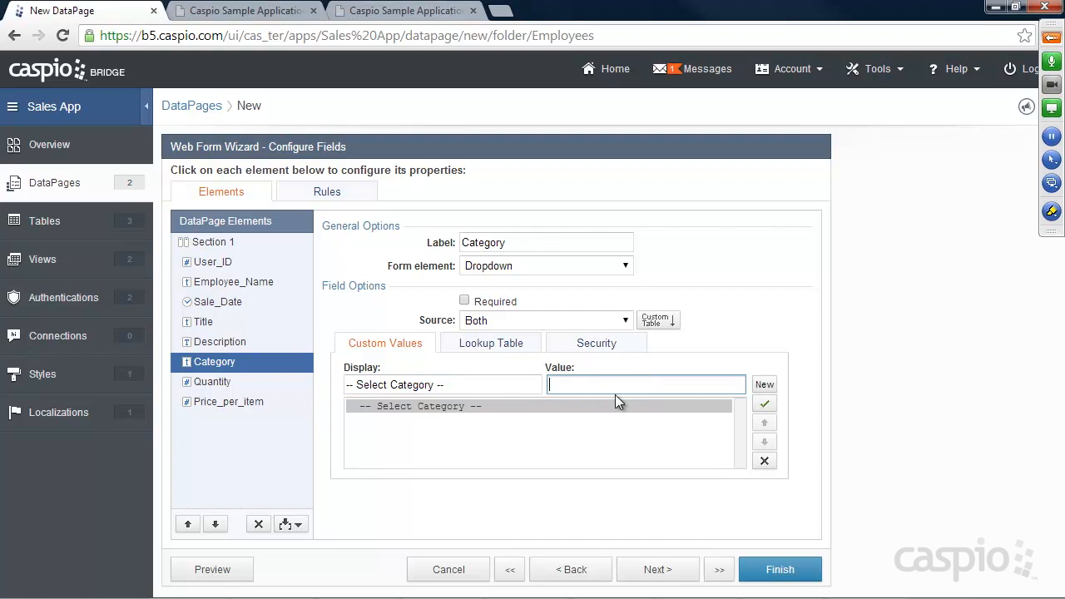
click(491, 350)
click(511, 374)
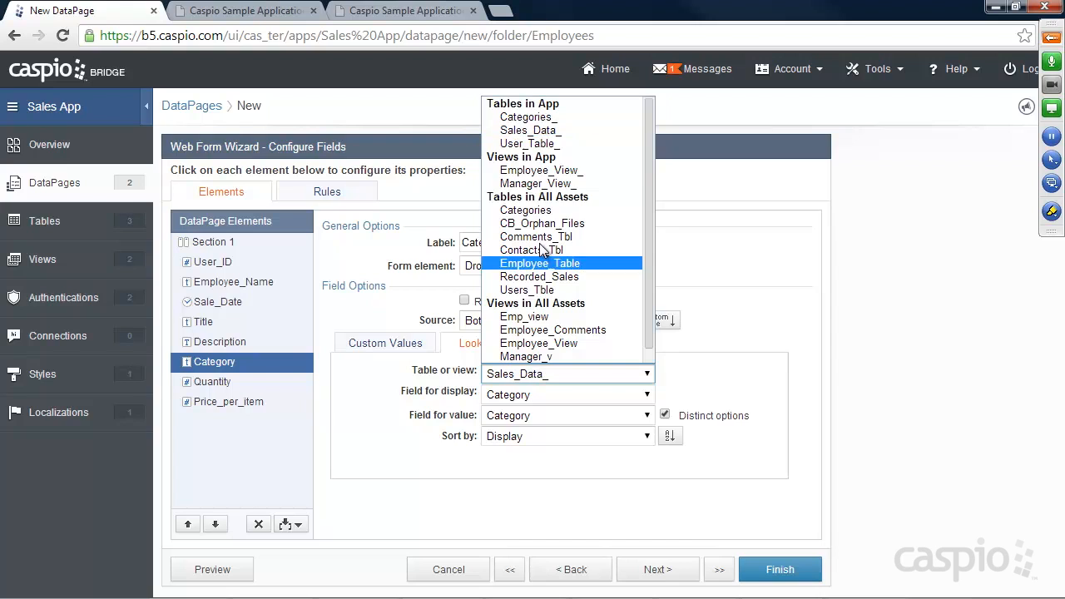
click(537, 117)
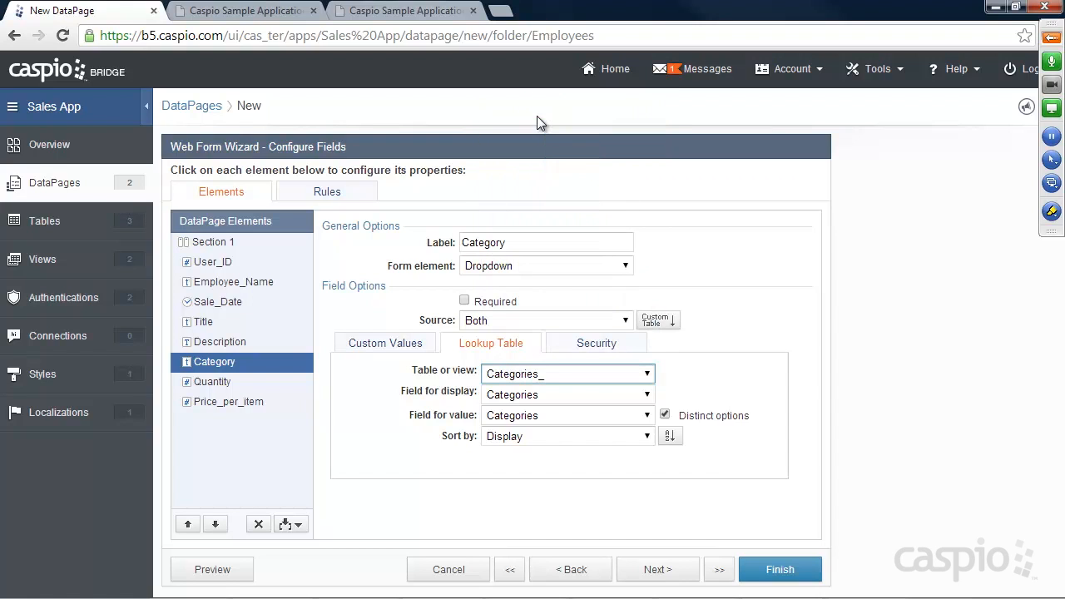
click(396, 344)
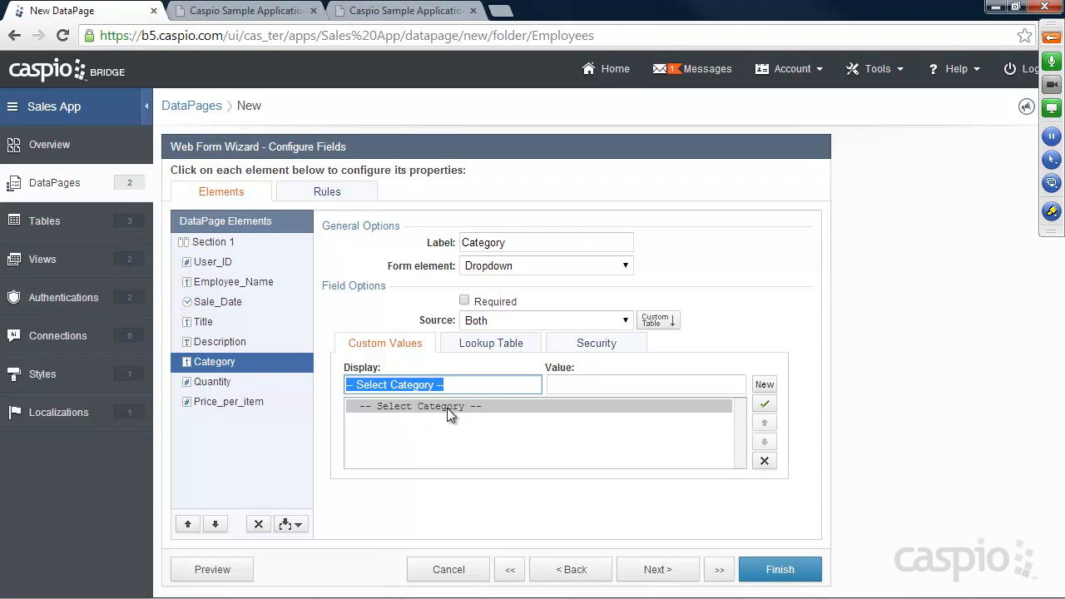
click(499, 348)
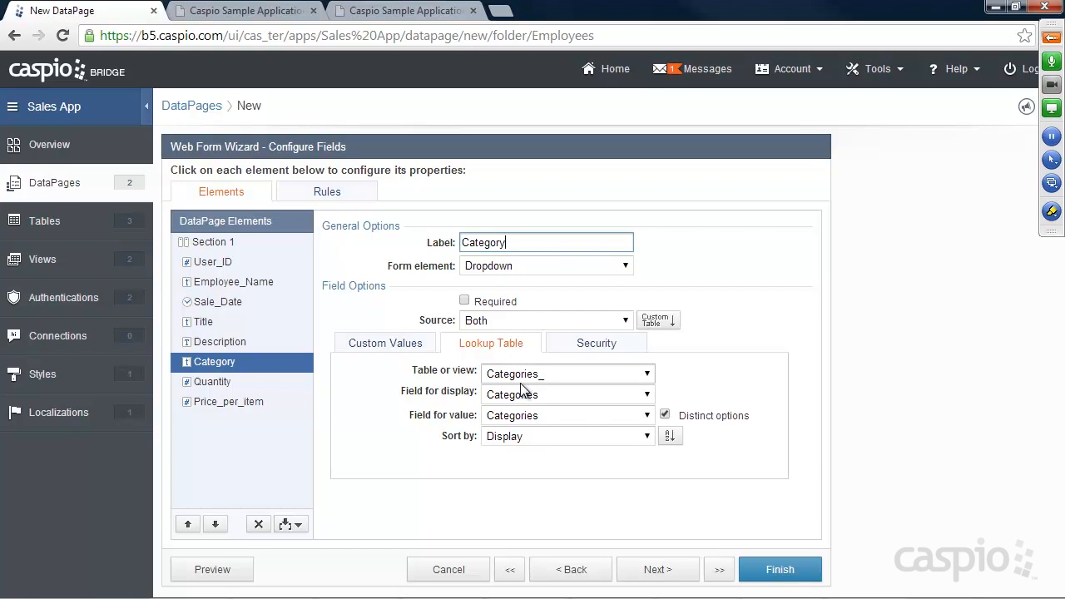
Step: Mark Quantity, Price_per_item and Category as required fields
click(213, 381)
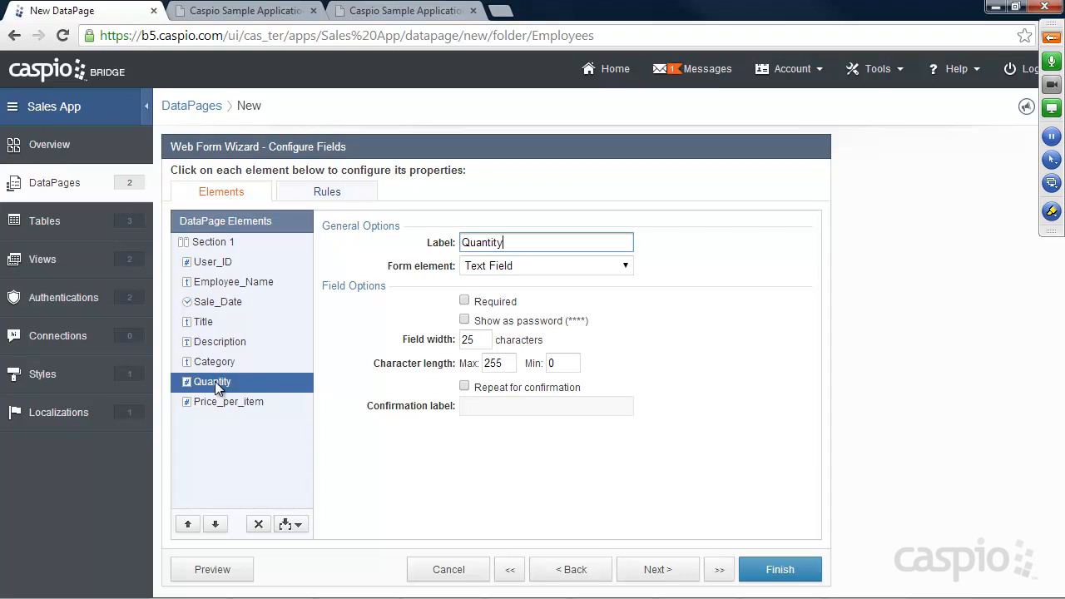
click(464, 301)
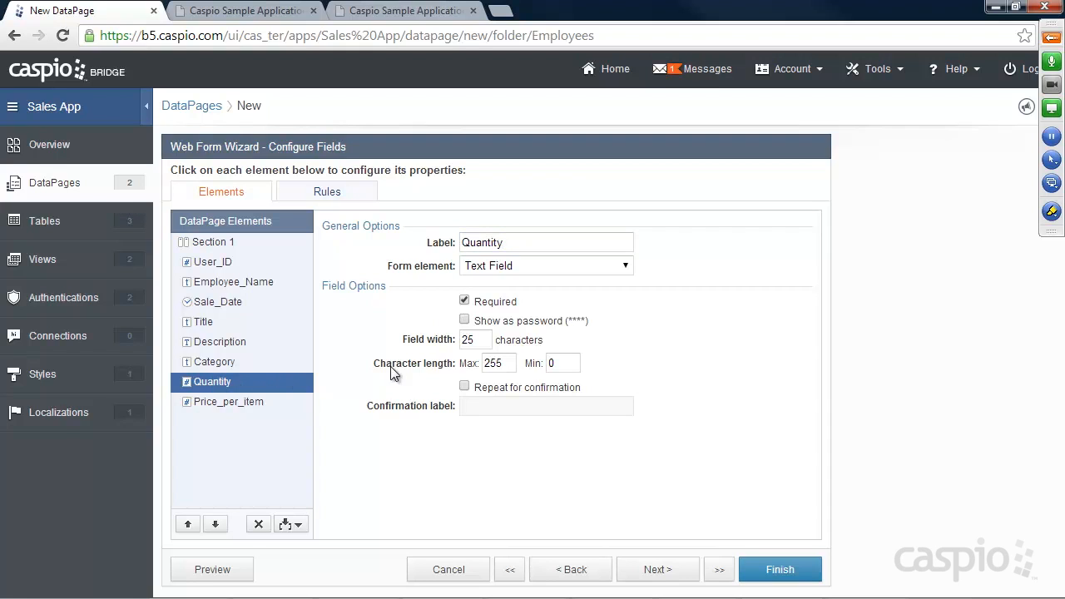
click(229, 401)
click(464, 301)
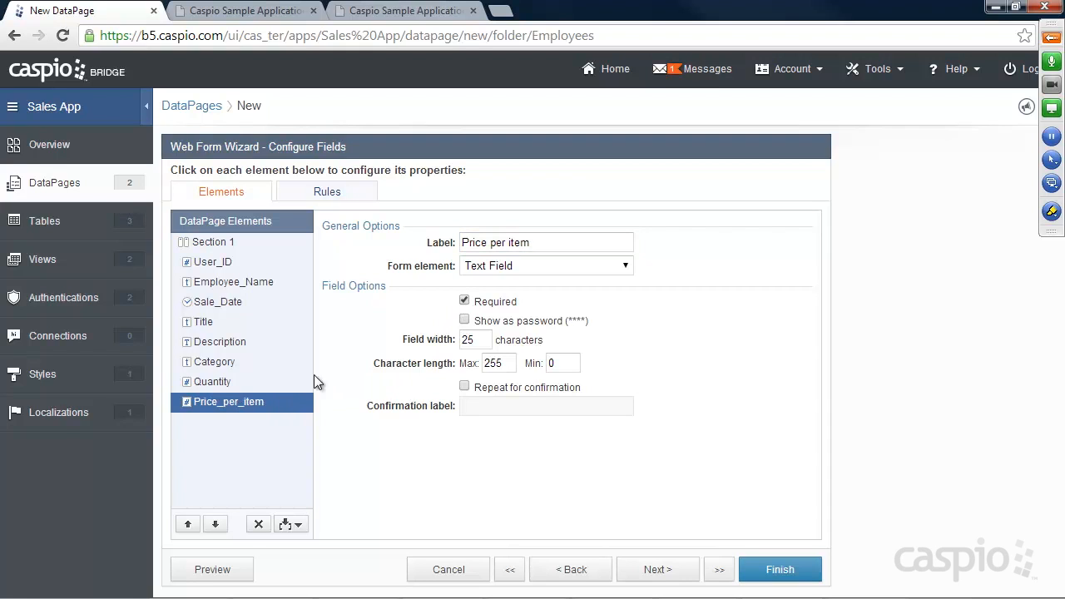
click(233, 363)
click(465, 301)
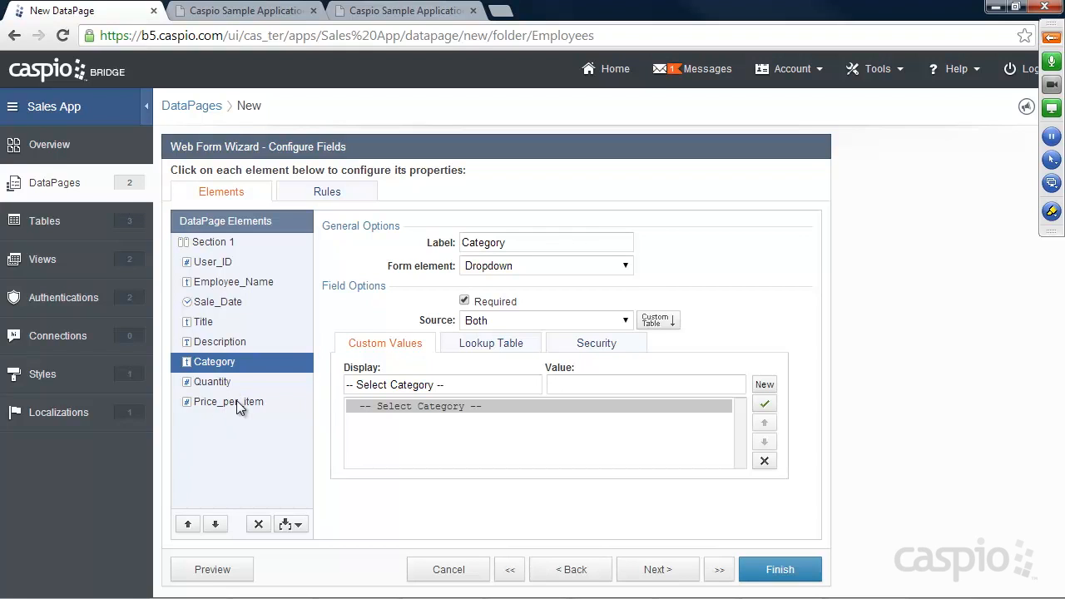
Step: Finish the Input New Sale Form DataPage and enable it for deployment
click(755, 560)
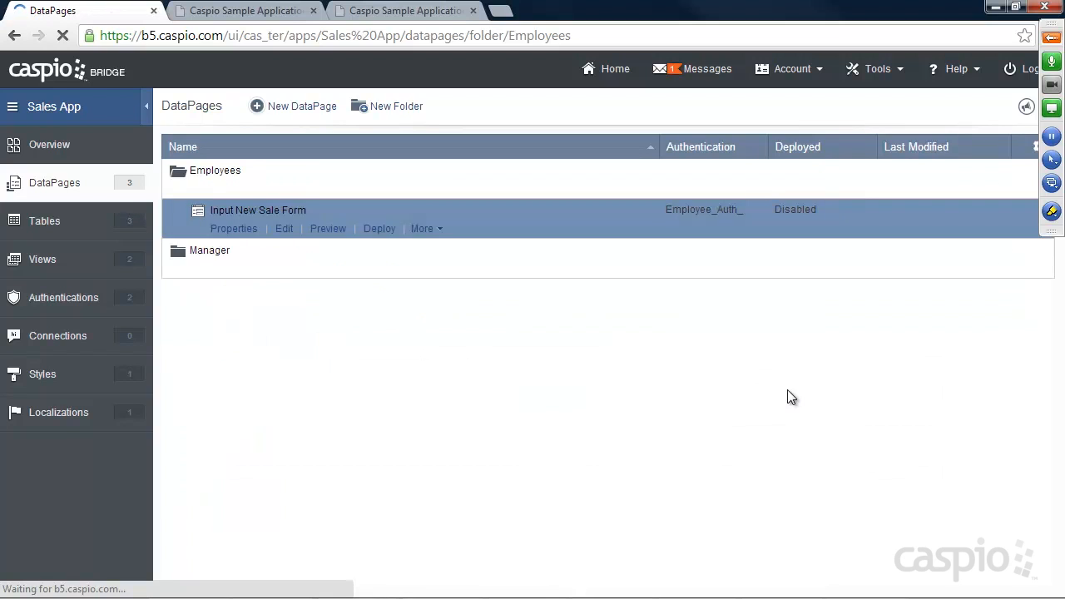
click(378, 231)
click(450, 147)
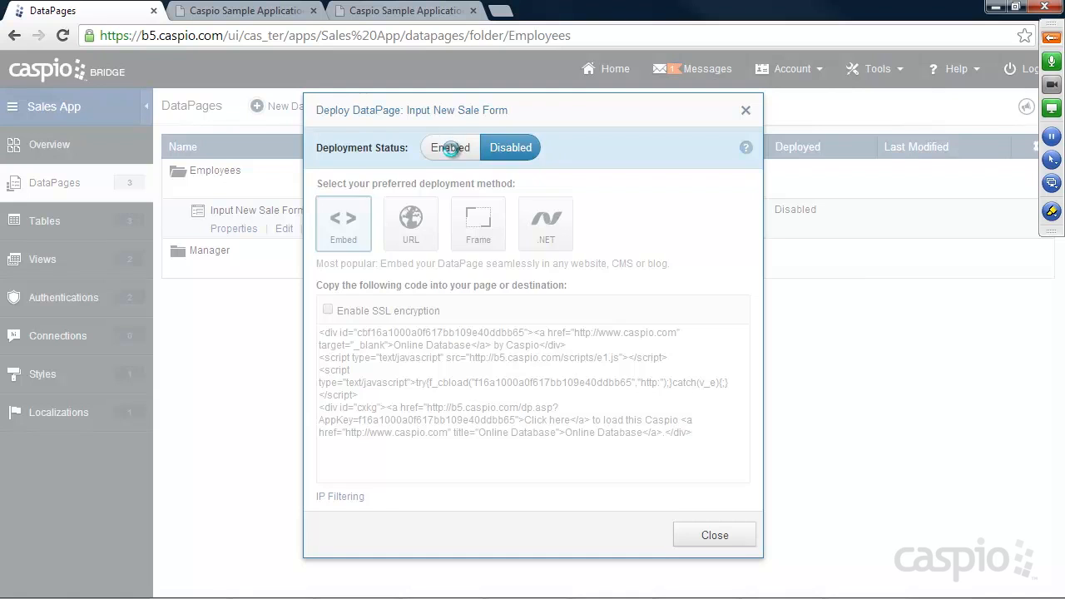
Step: Copy the DataPage's embed code and go to the demo site's new sale page
click(468, 374)
right_click(469, 374)
click(477, 161)
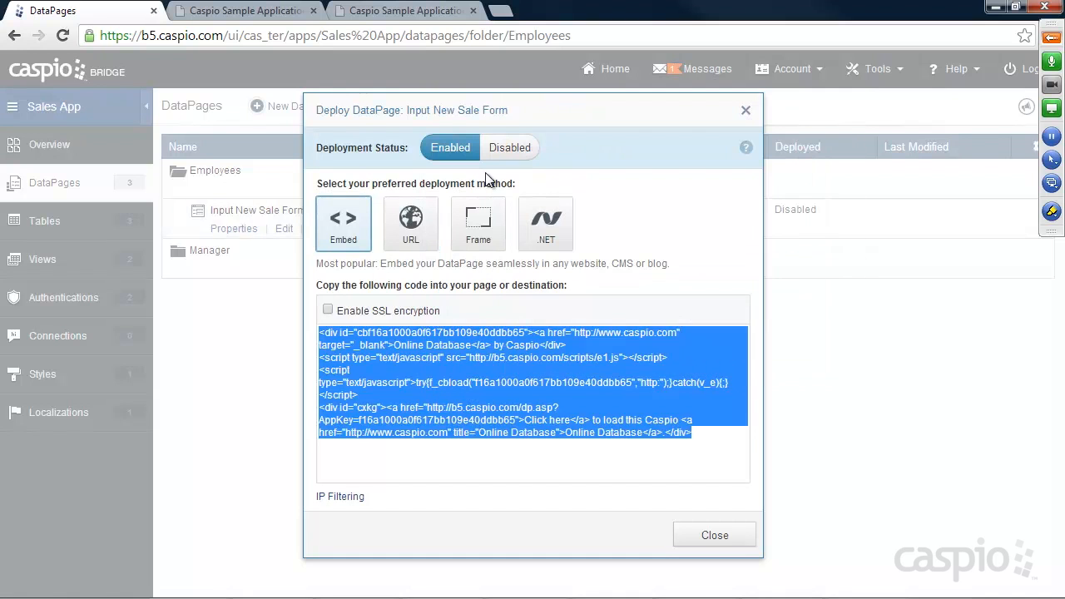
click(699, 534)
click(385, 12)
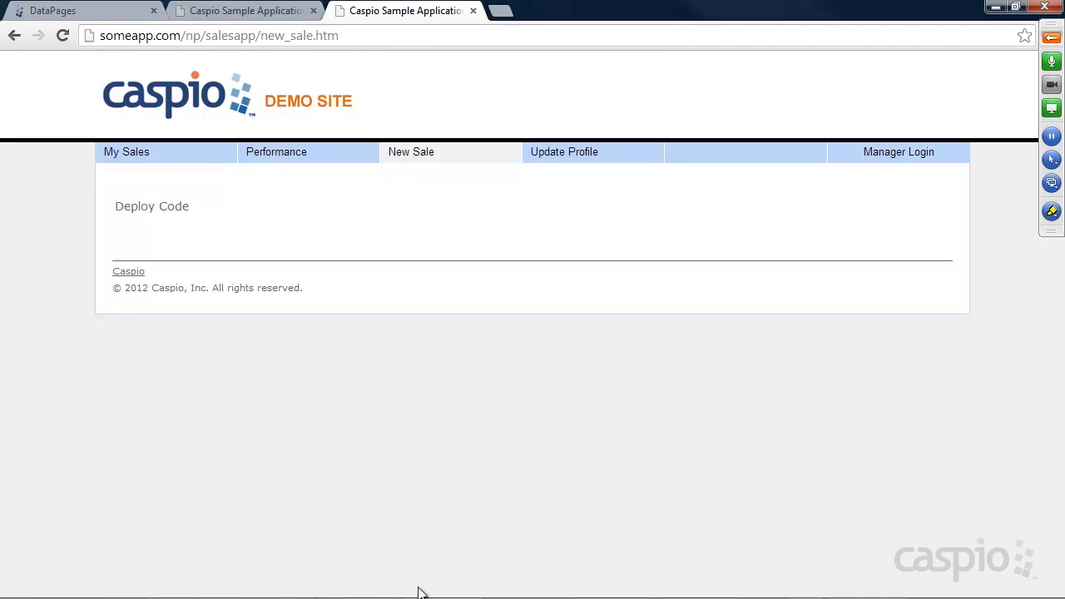
Step: Replace the 'Deploy Code' placeholder on line 57 of new_sale.htm with the copied embed code and save
mouse_move(416, 592)
click(523, 586)
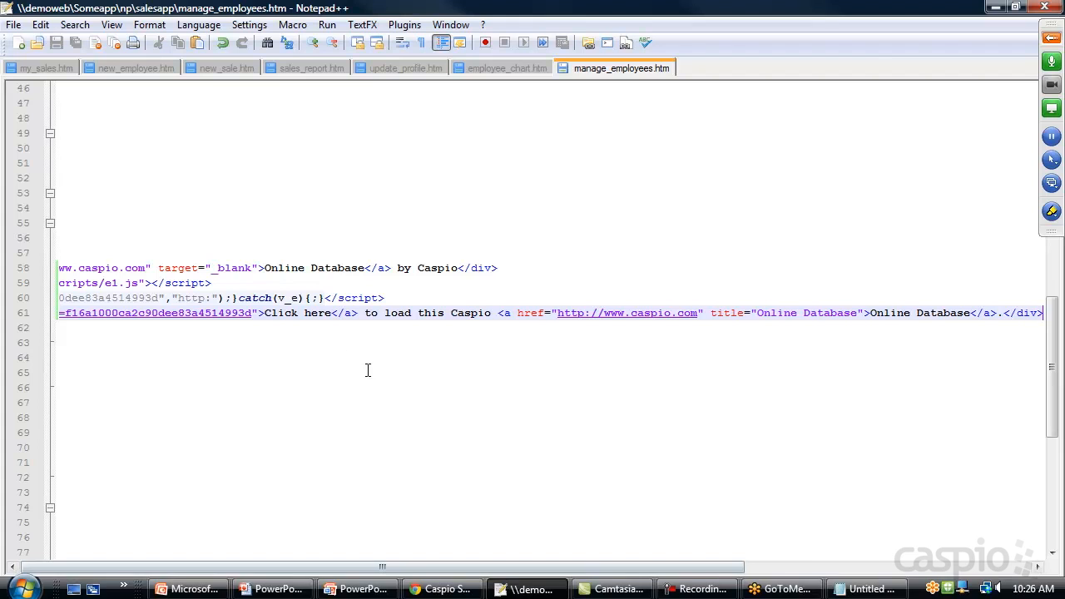
click(210, 66)
scroll(217, 381, down, 15)
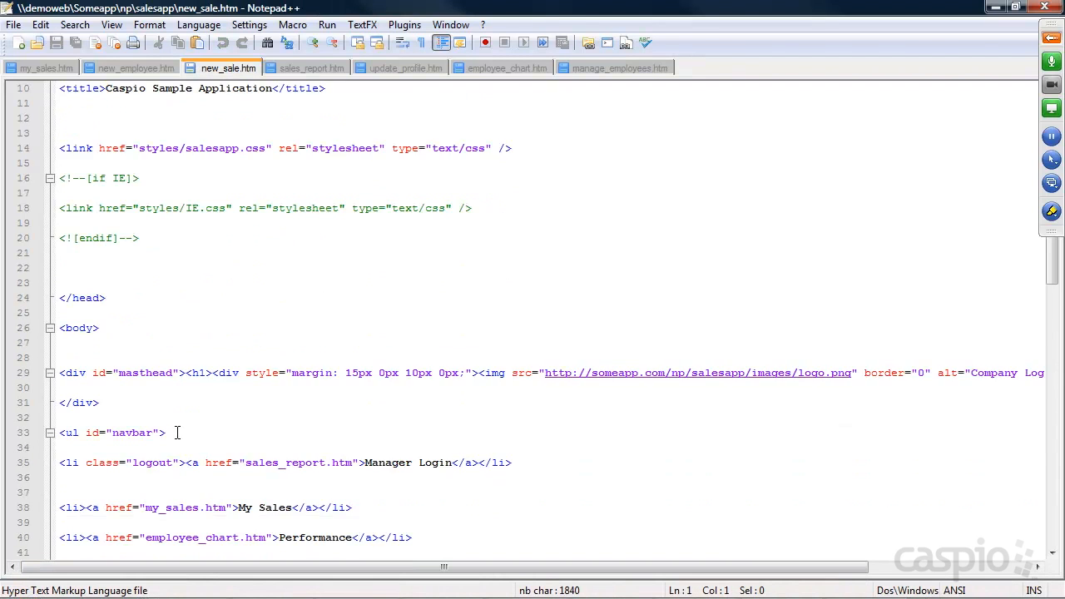
drag(149, 262, 31, 247)
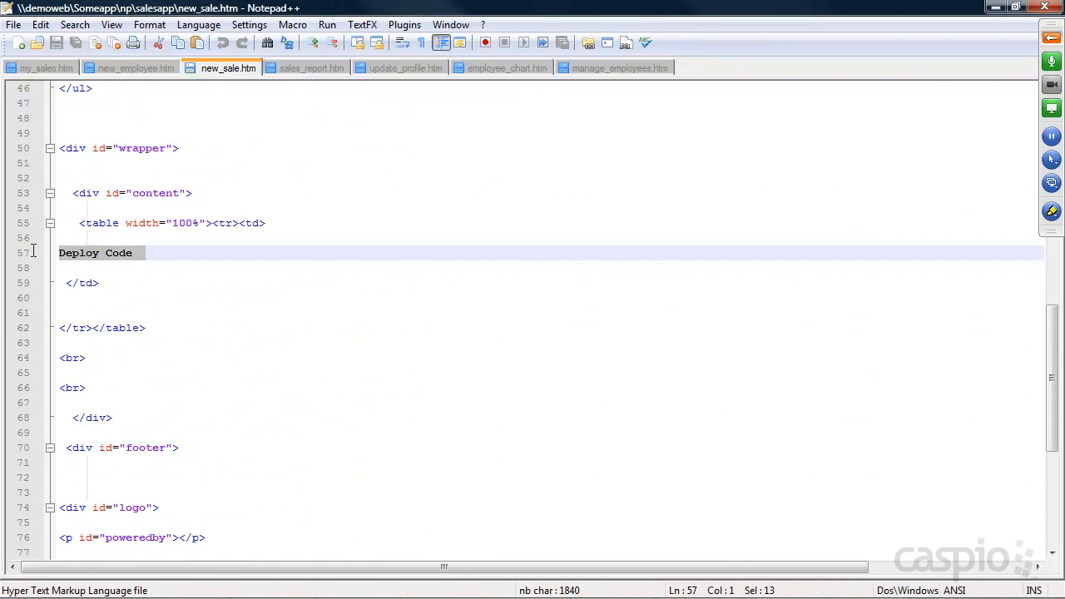
key(ctrl+v)
key(ctrl+s)
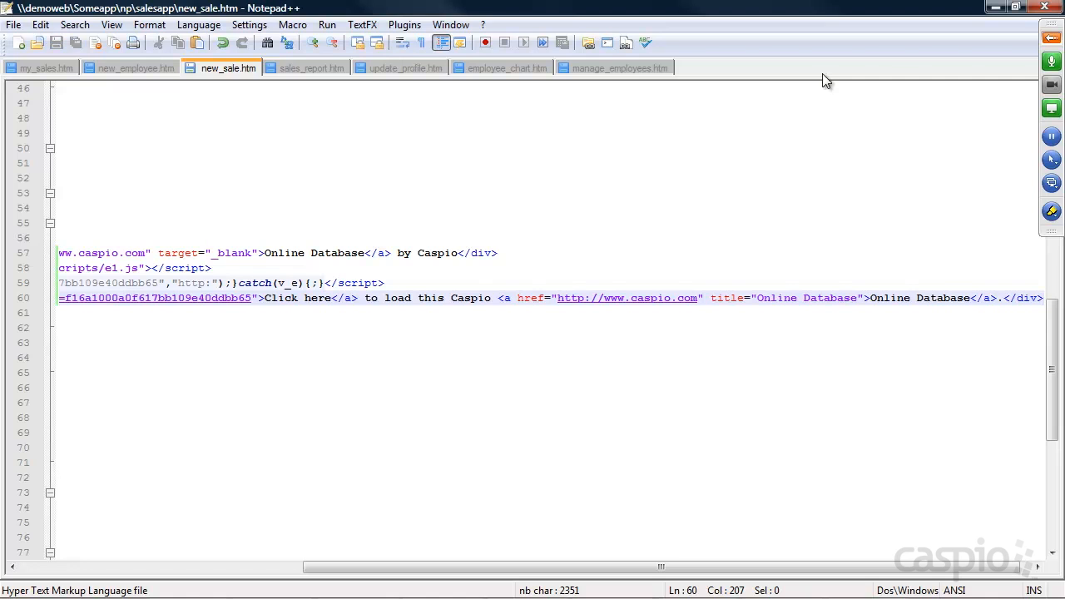
click(996, 8)
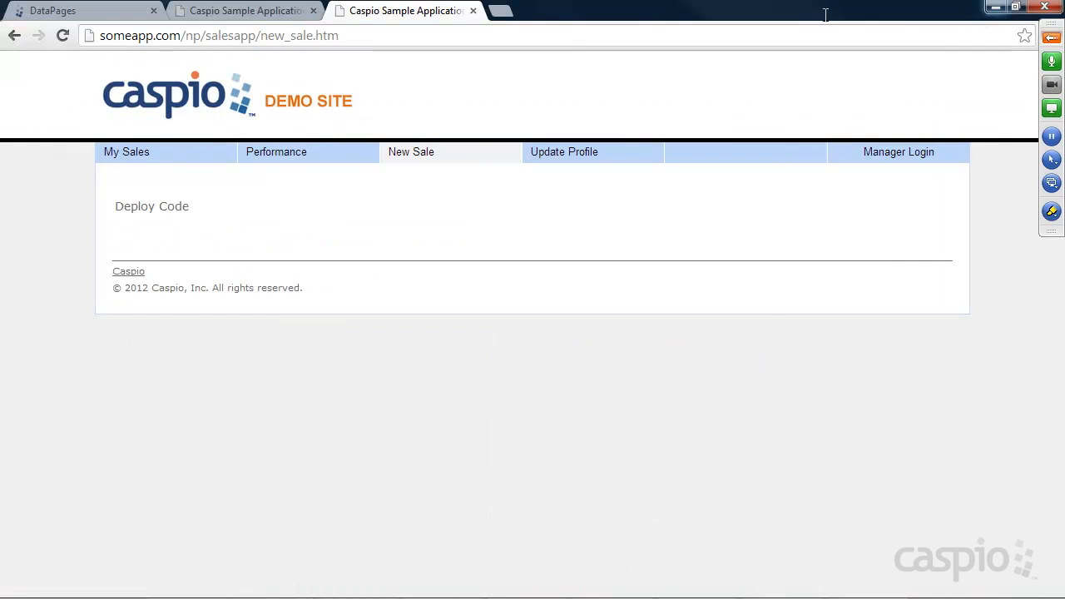
Step: Reload the New Sale page and log in with the employee's e-mail and password
click(64, 35)
click(214, 226)
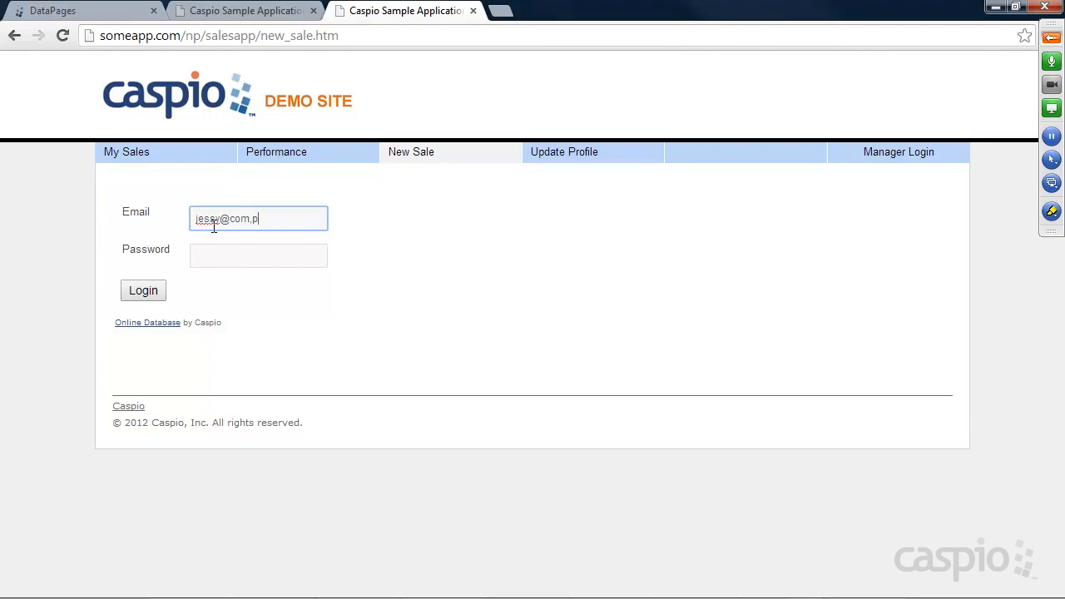
key(Tab)
text(****)
key(Return)
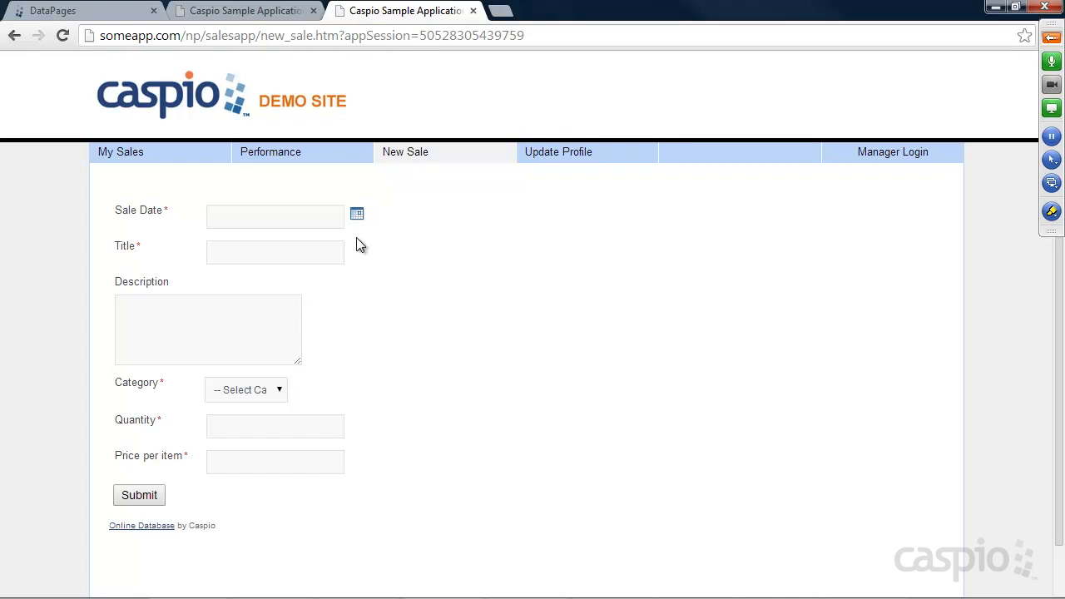
Step: Submit a 04/04/2014 sale 'New Laptop sold', description Lenovo, category Laptop, quantity 10 at 500
click(357, 214)
click(456, 250)
click(209, 250)
text(New Laptop sold)
key(Tab)
text(Lenovo)
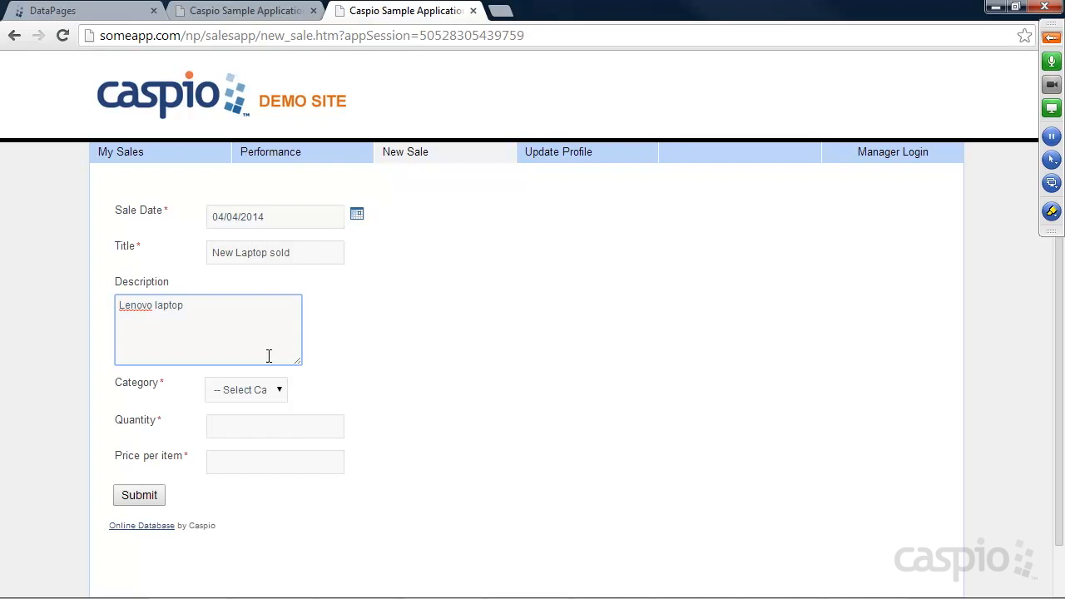
click(260, 391)
click(247, 436)
click(239, 429)
click(286, 459)
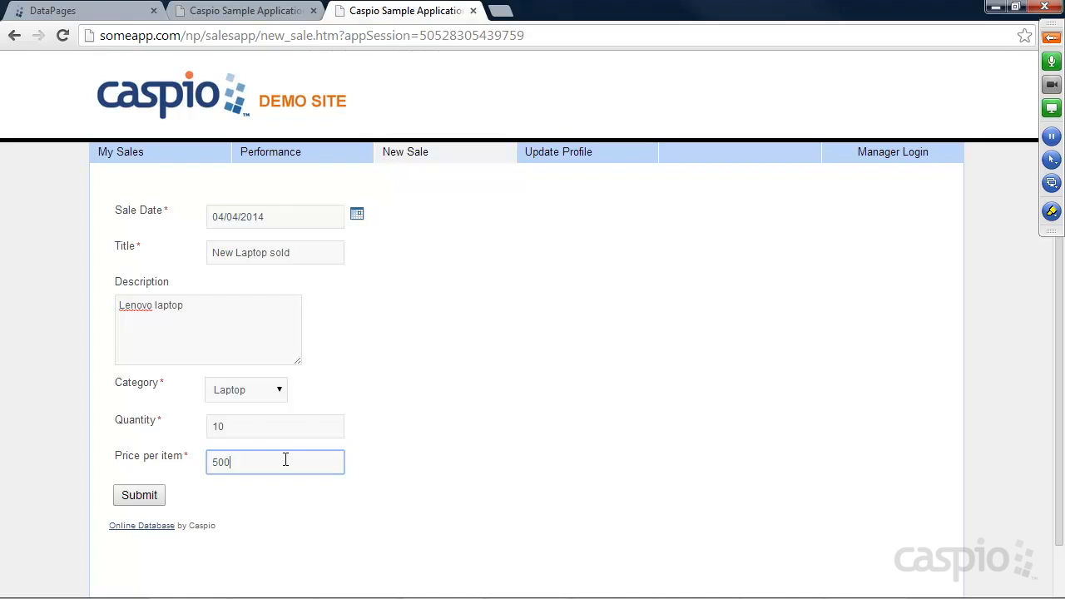
click(150, 495)
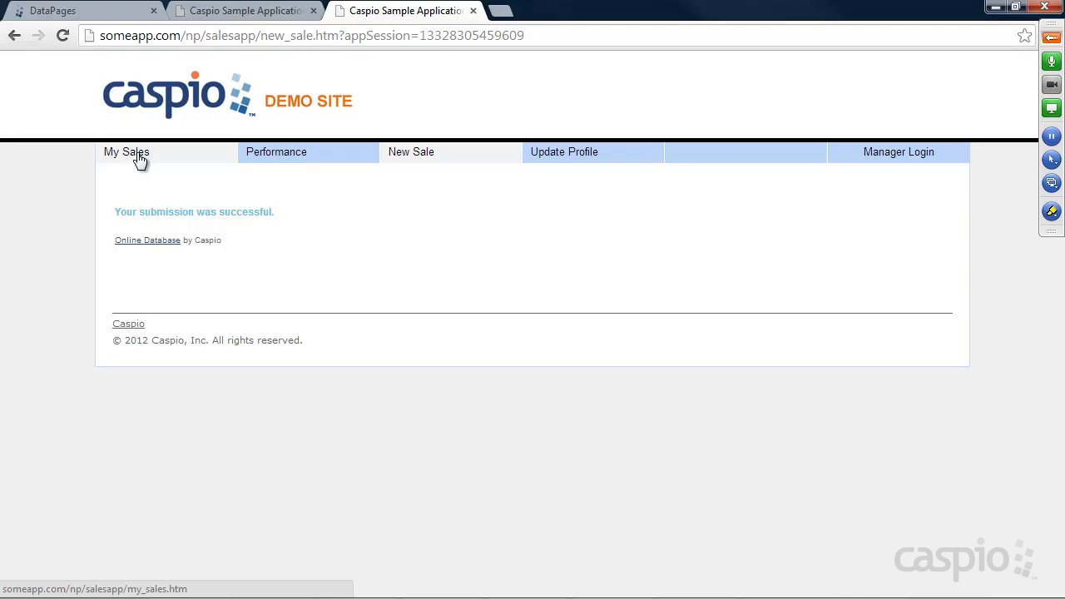
click(79, 12)
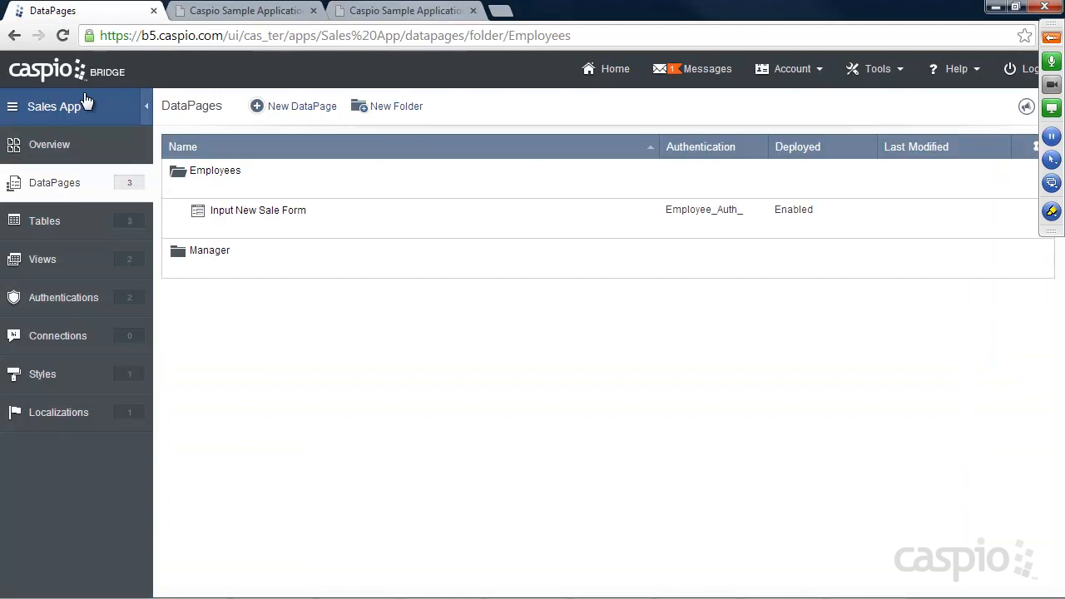
click(53, 220)
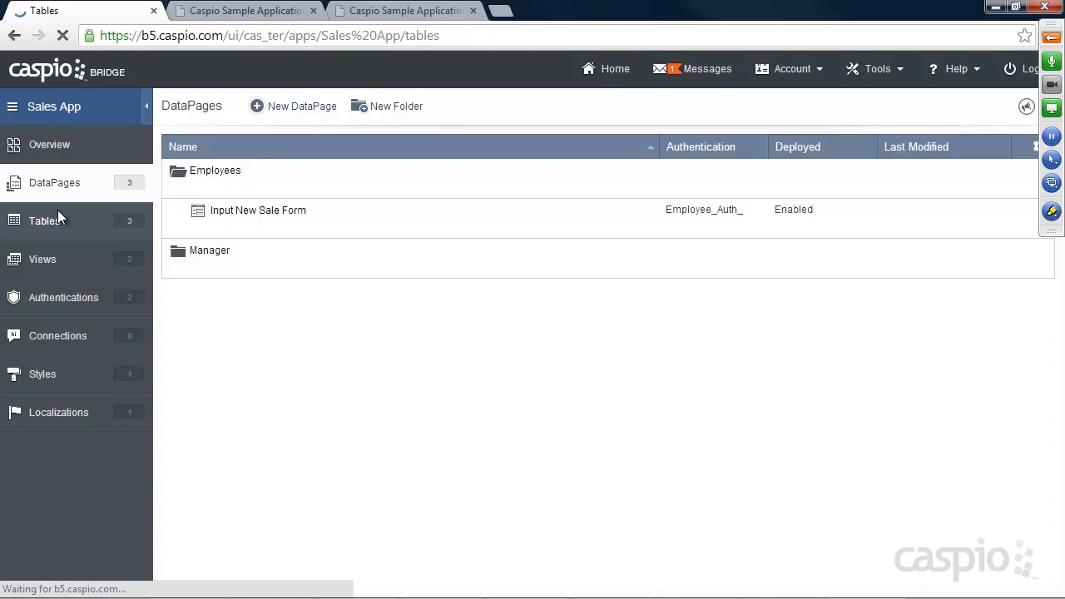
mouse_move(218, 215)
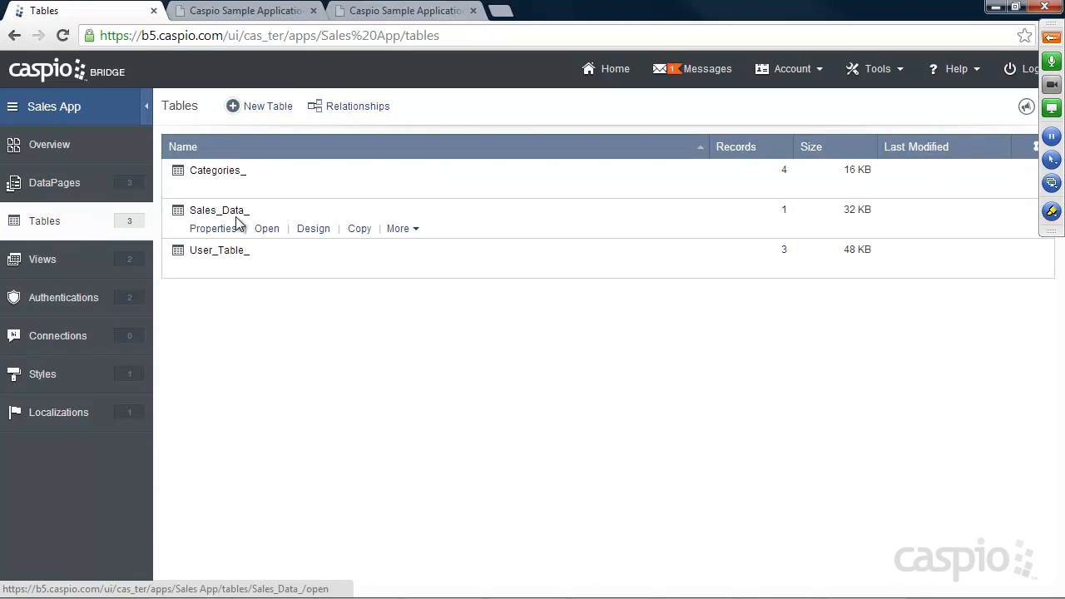
click(260, 230)
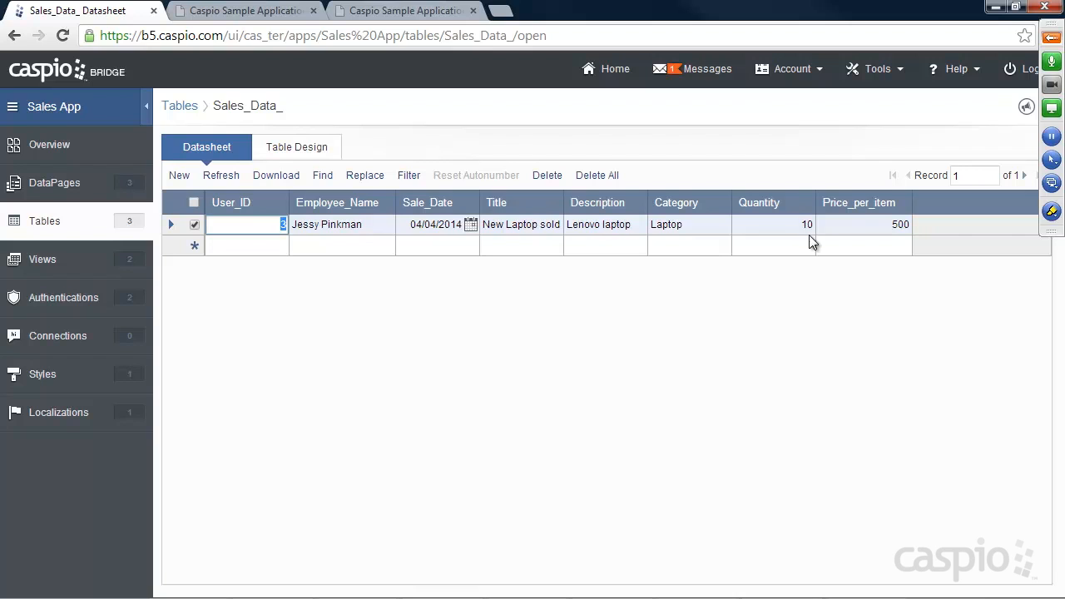
click(50, 190)
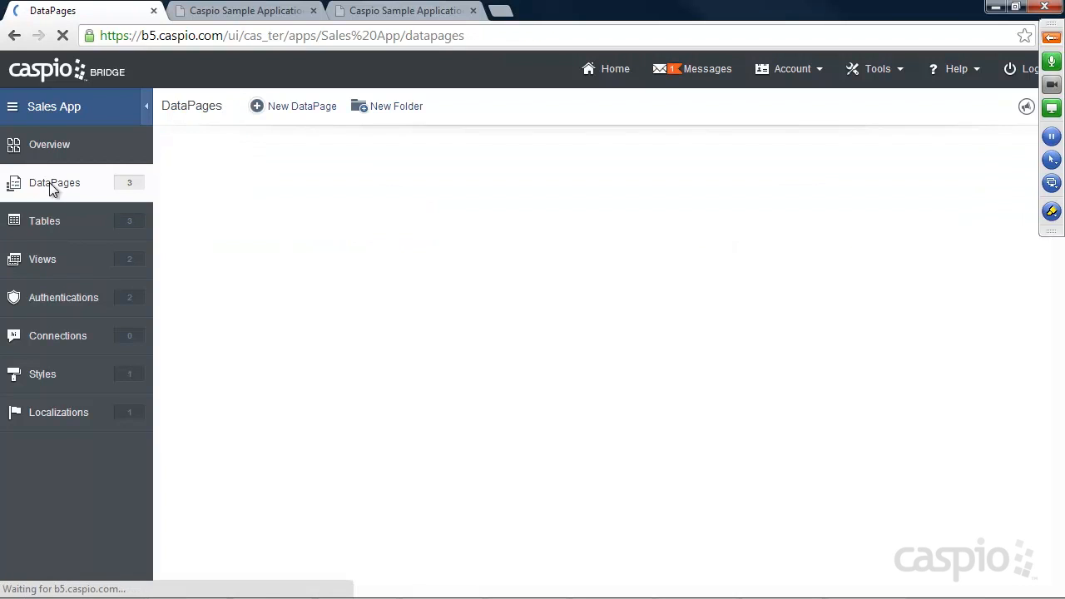
Step: Look over the employee My Sales chart and table, then return to the Caspio Bridge DataPages list
click(391, 11)
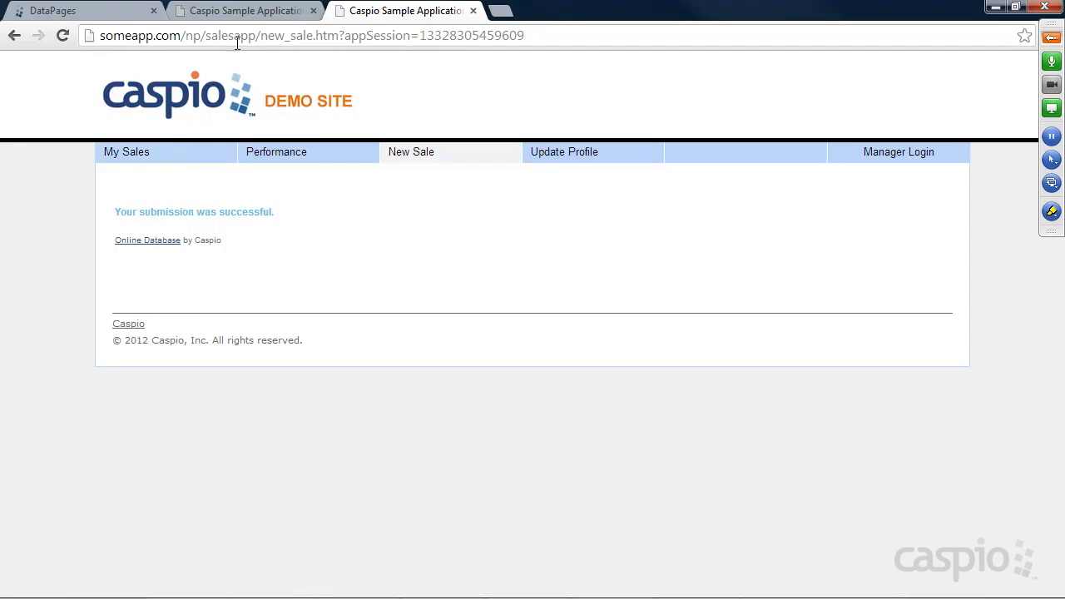
click(245, 15)
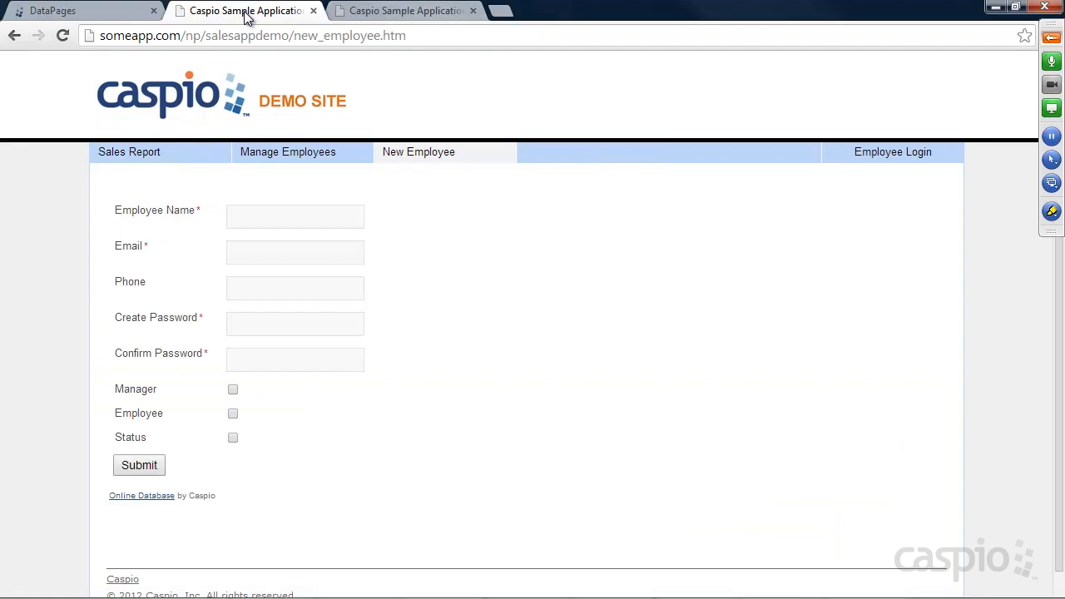
click(890, 158)
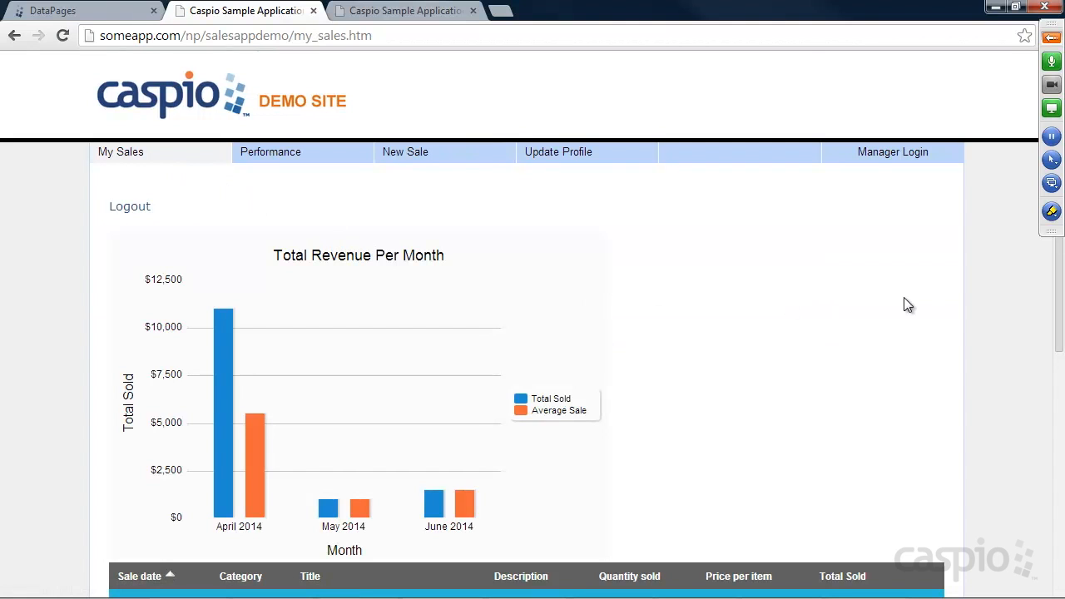
scroll(904, 304, down, 3)
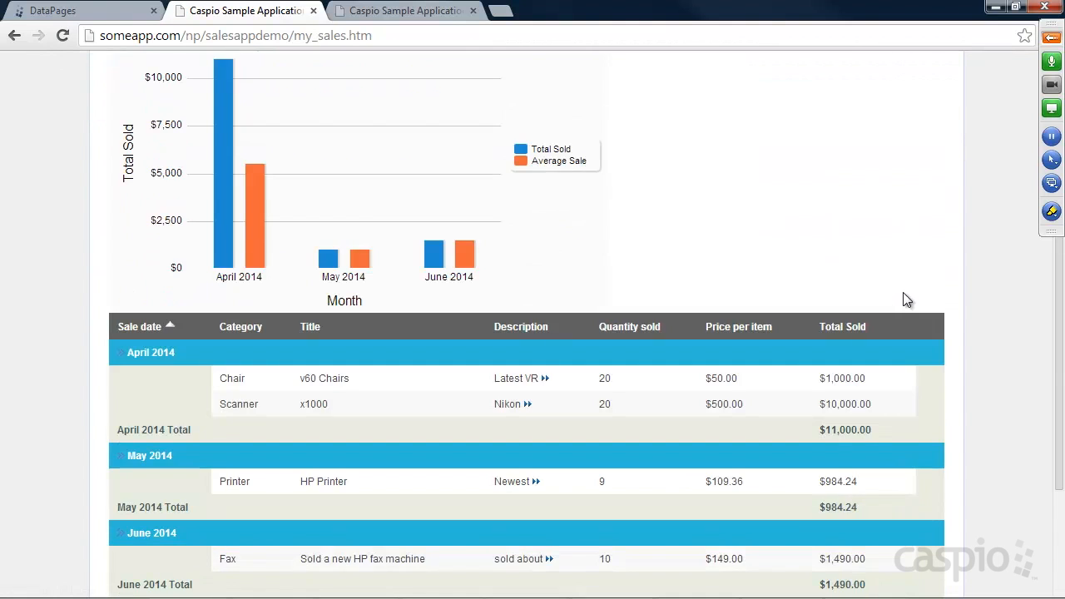
scroll(903, 299, down, 1)
scroll(904, 299, up, 3)
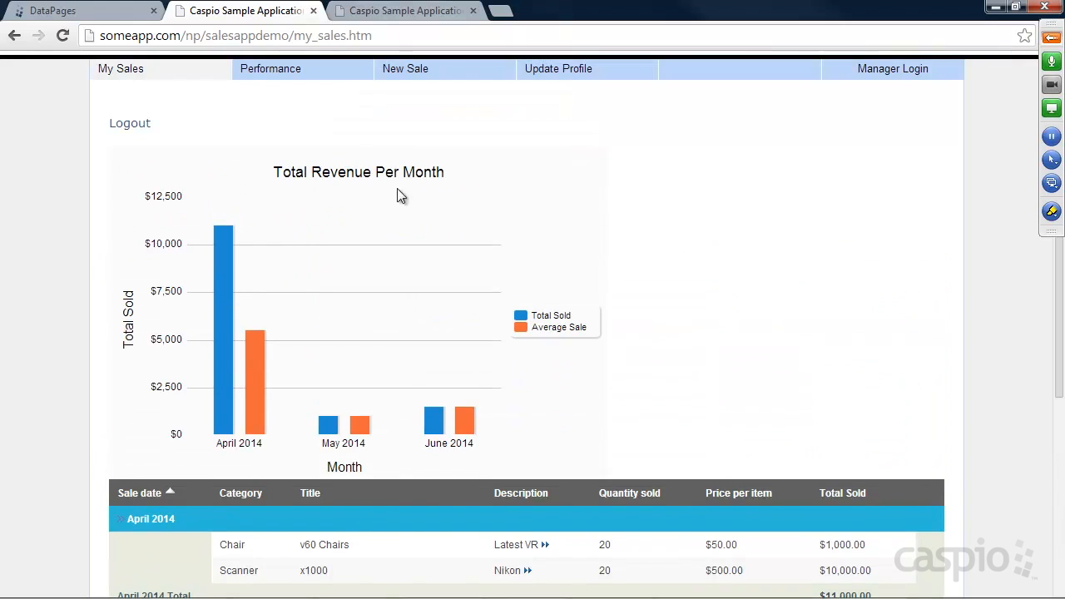
click(80, 16)
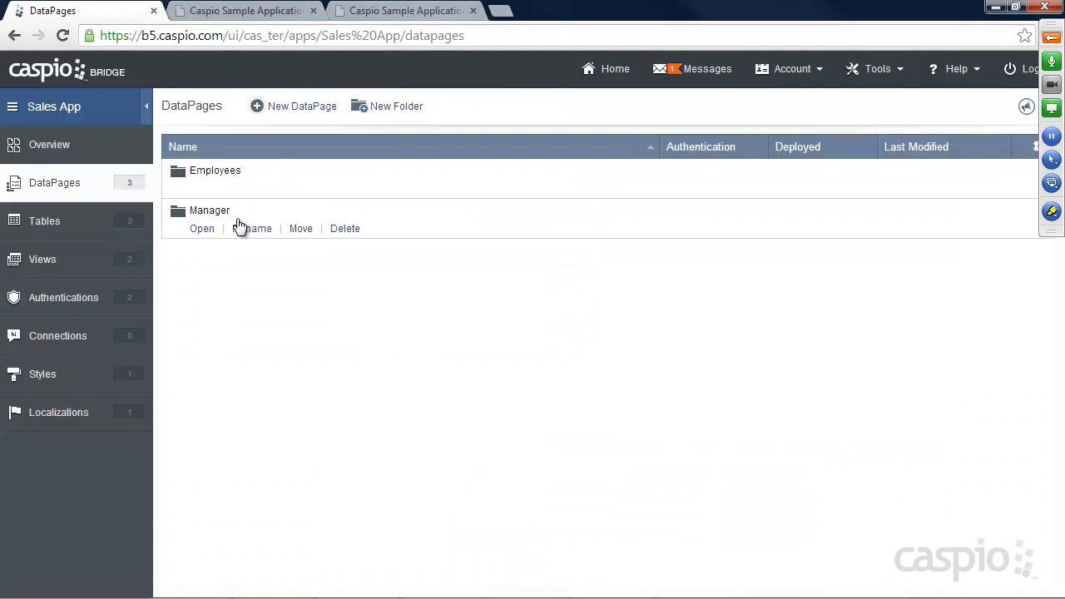
Step: Start a Combined Chart and Report DataPage in the Employees folder and reach its data source settings
click(203, 188)
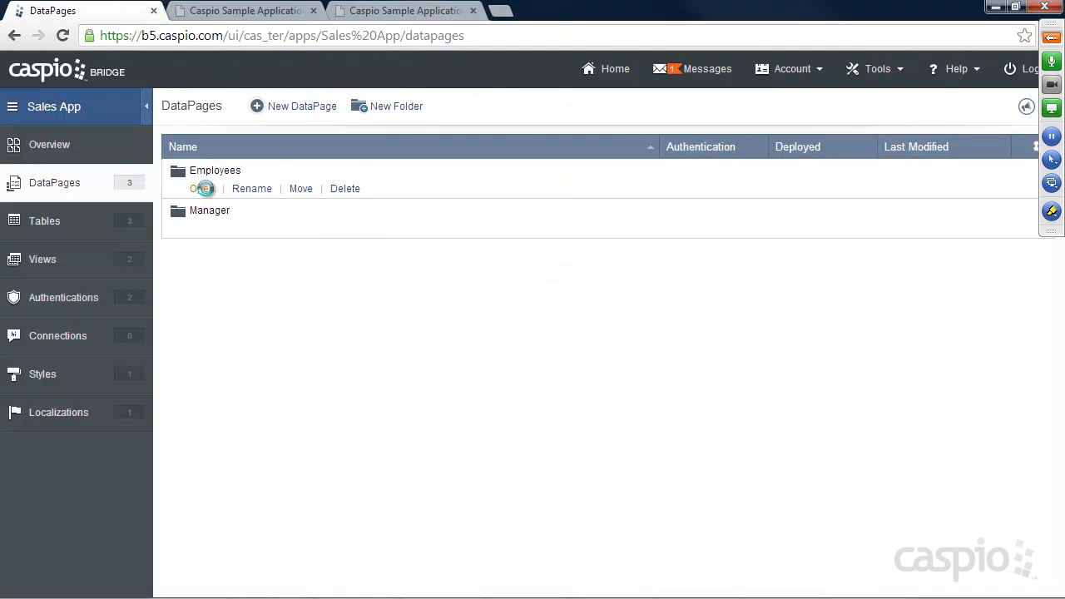
click(293, 109)
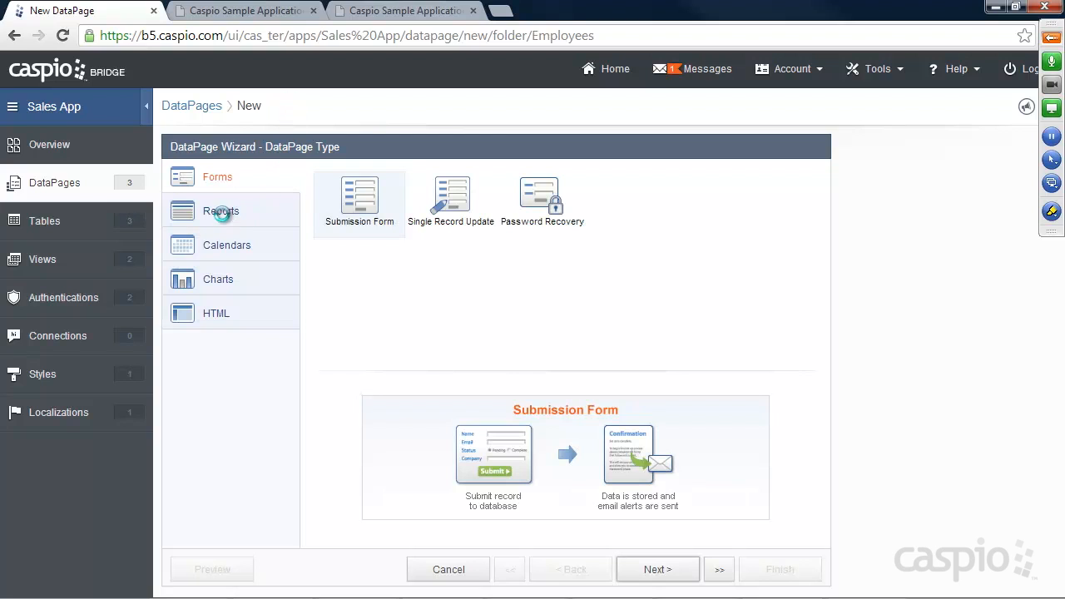
click(220, 211)
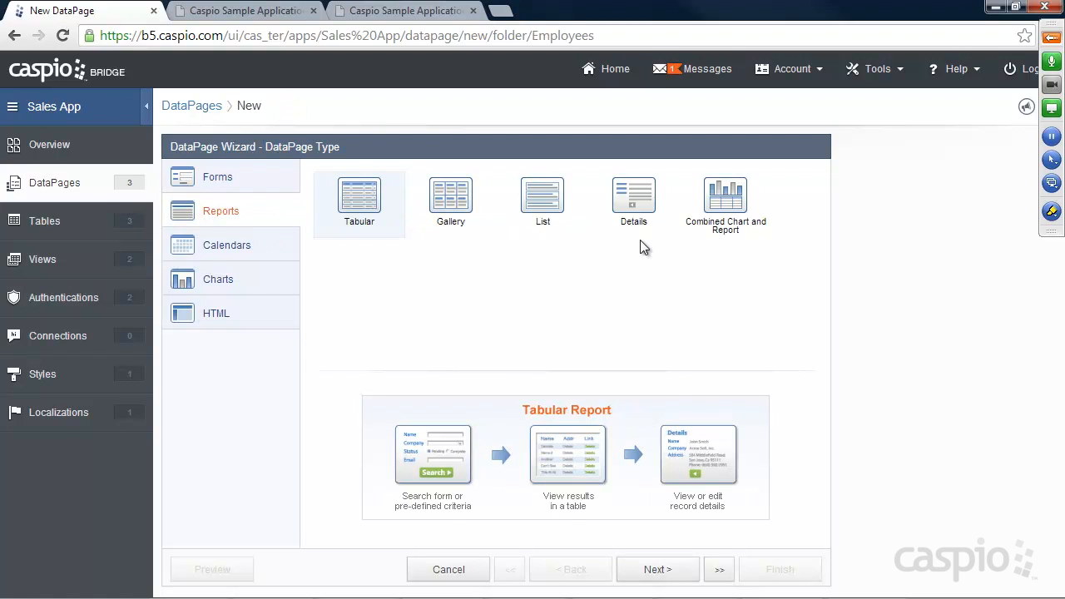
click(727, 206)
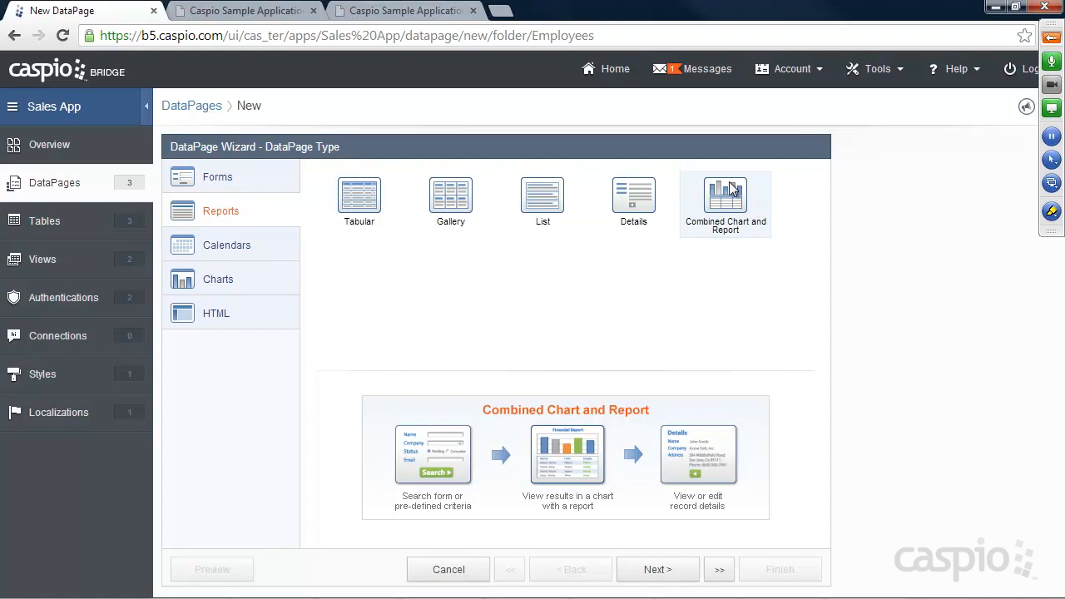
click(240, 12)
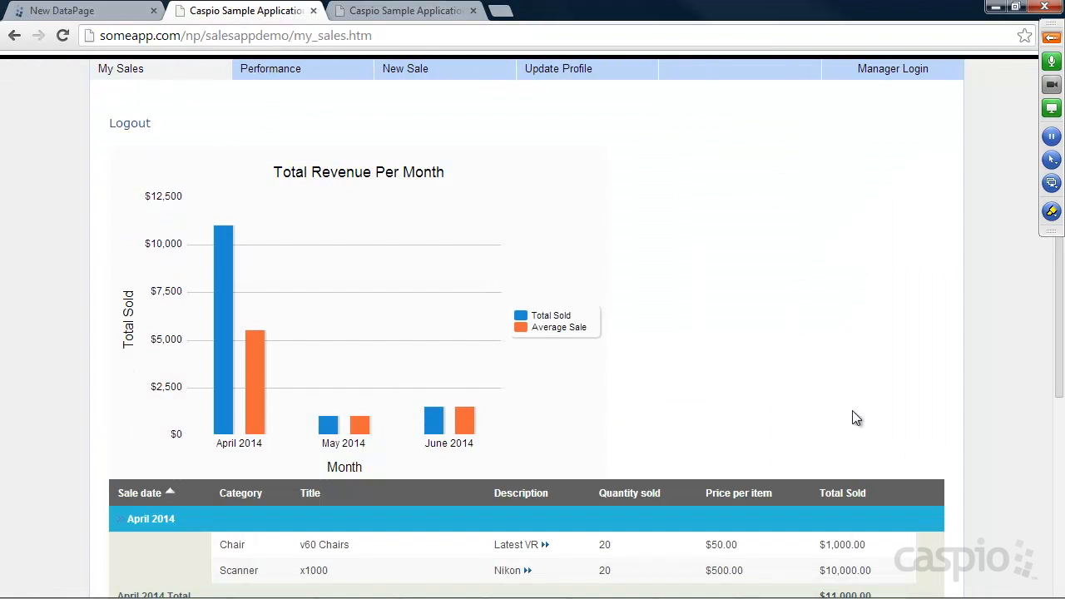
scroll(980, 408, down, 2)
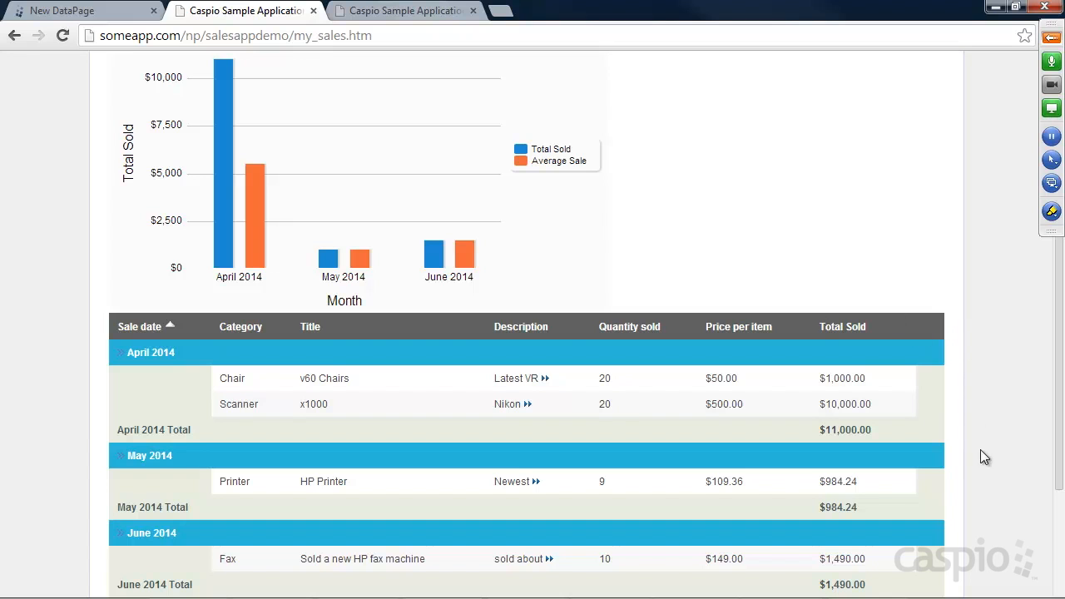
scroll(938, 309, up, 3)
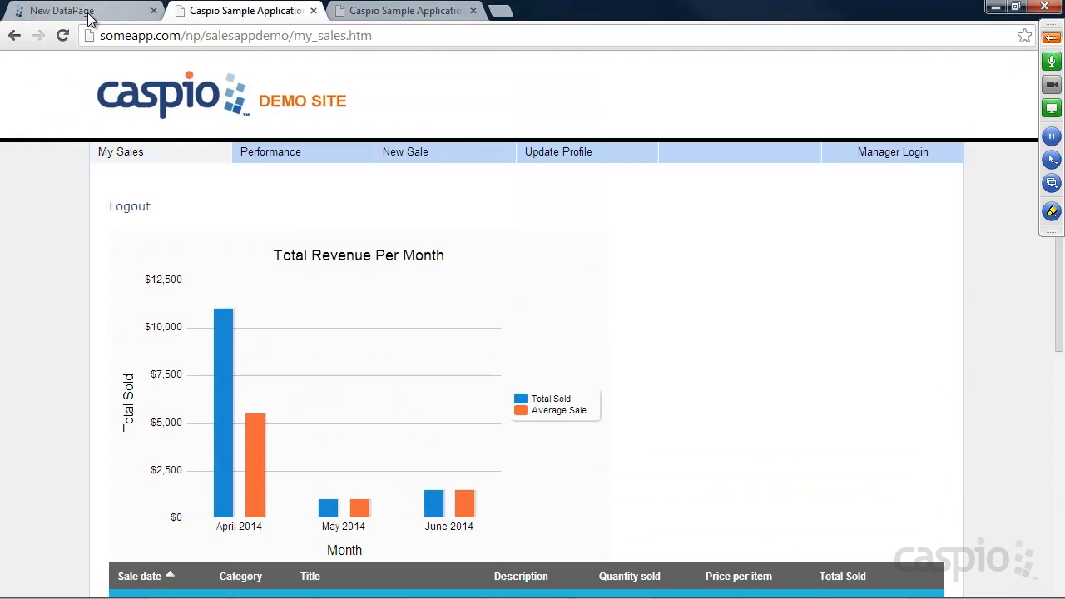
click(89, 13)
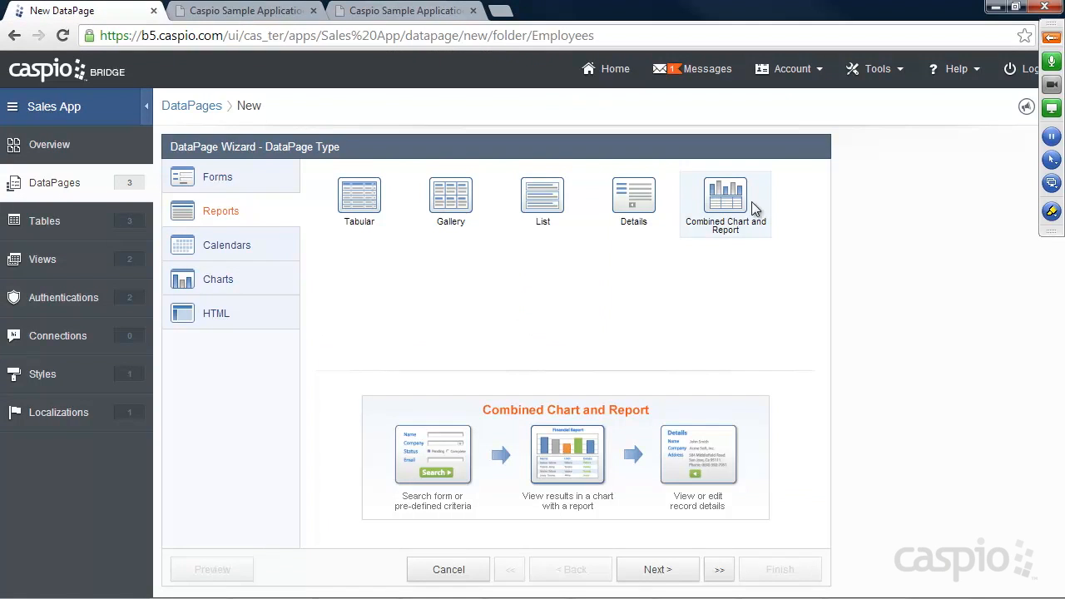
click(659, 574)
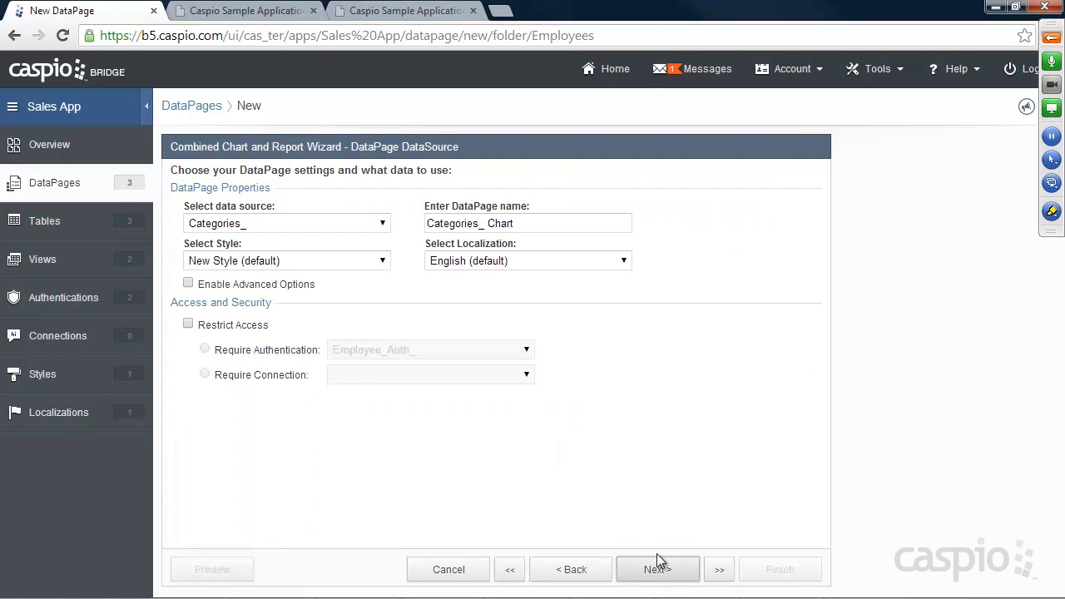
Step: Use Sales_Data_ as the source, name the DataPage 'View My Sales Report', and restrict access to Employee_Auth_
click(280, 220)
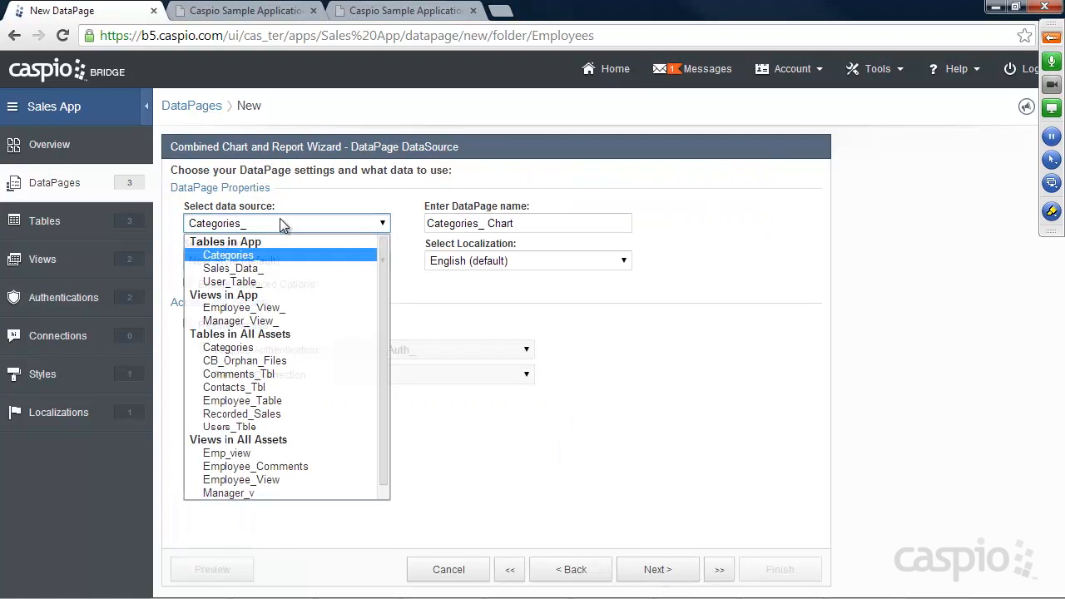
click(260, 267)
drag(544, 222, 389, 220)
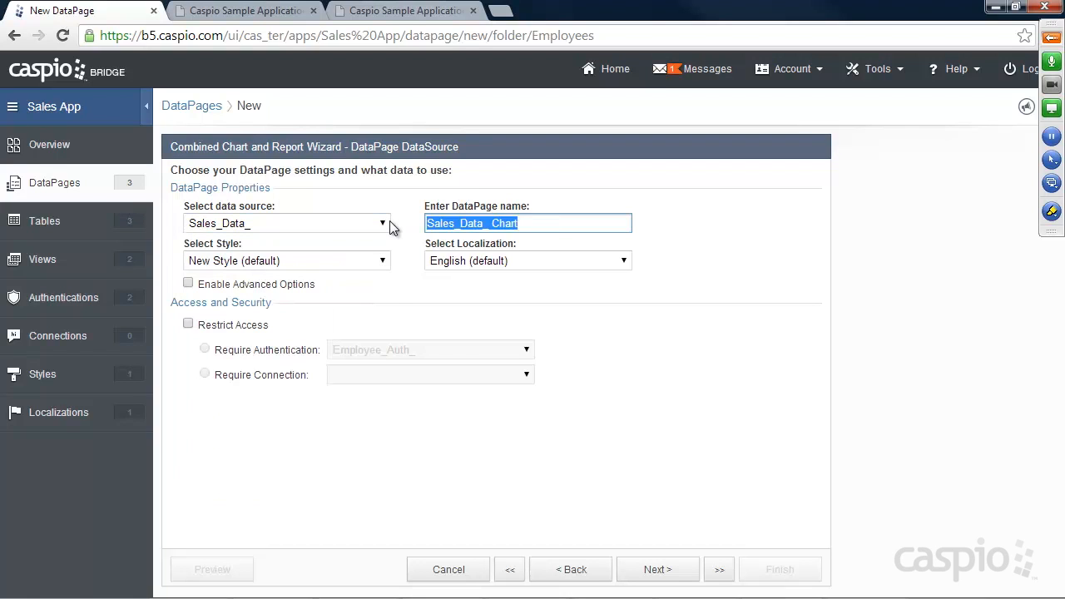
text(View My S)
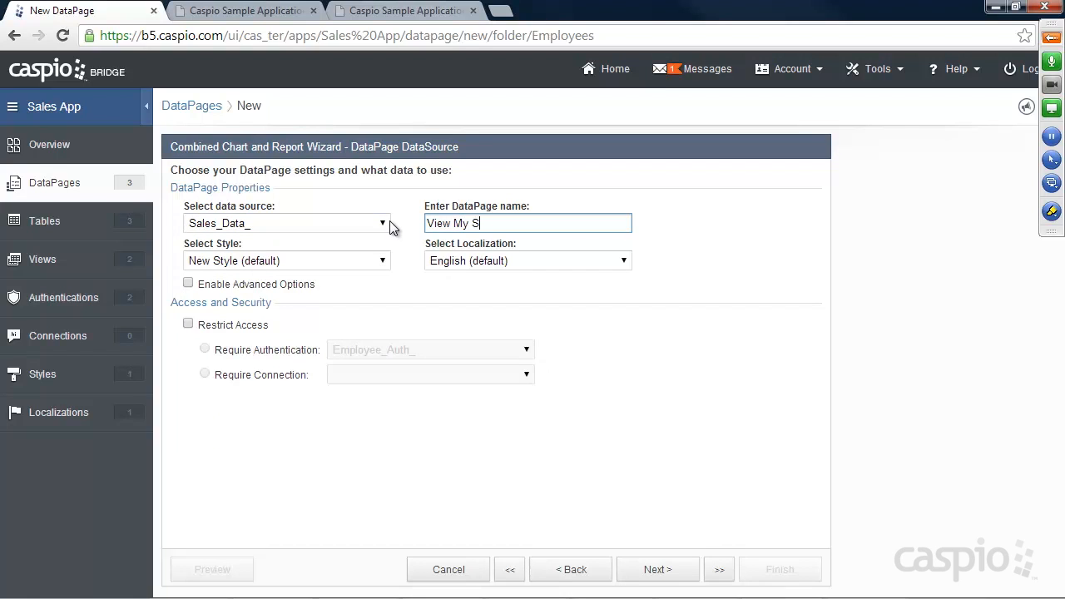
text(ales Report)
click(375, 13)
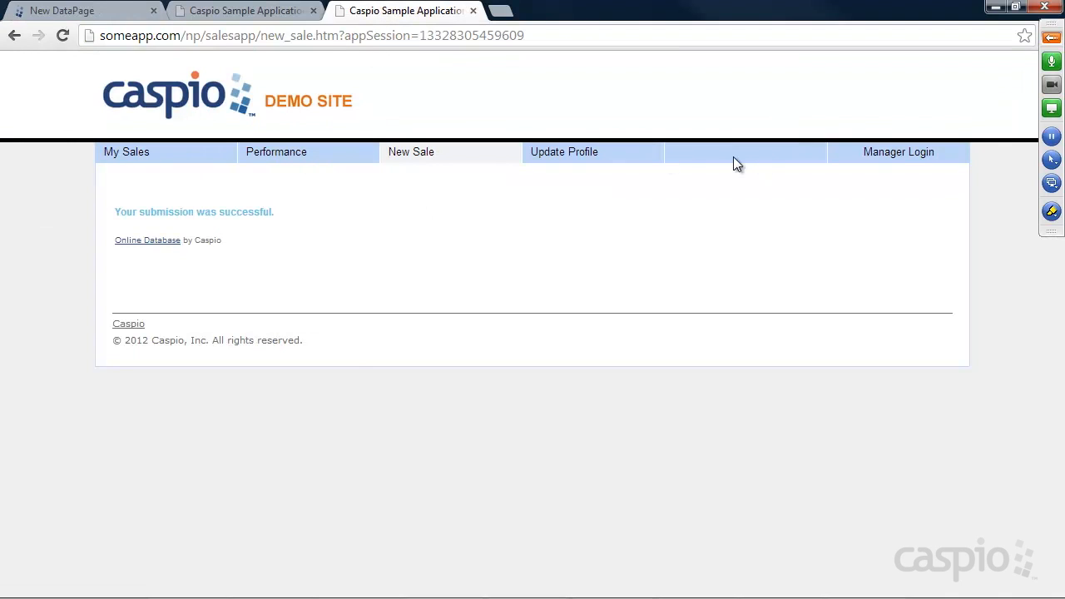
click(76, 10)
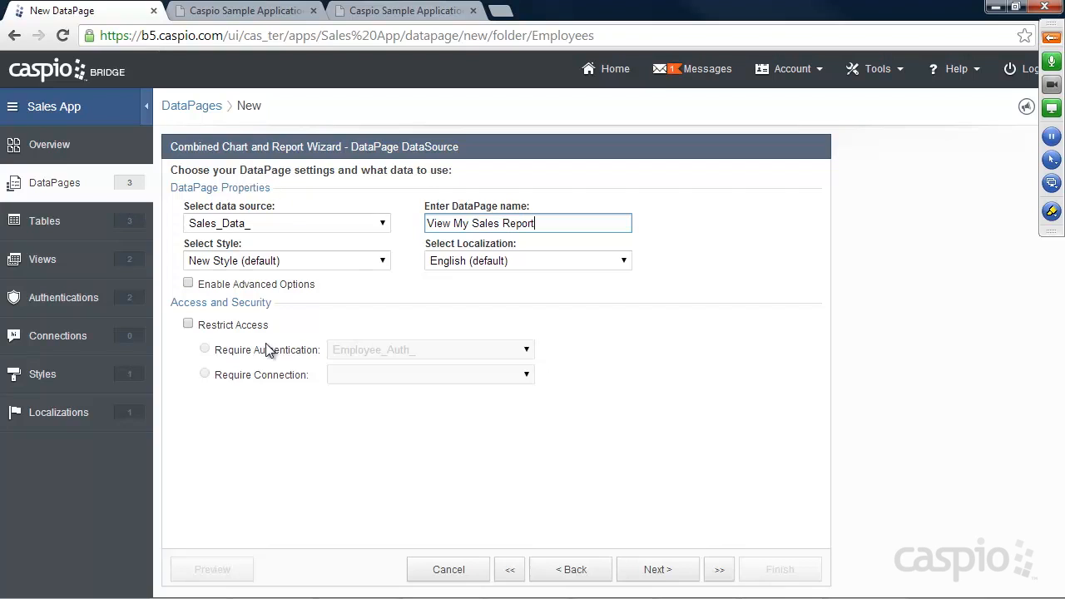
click(208, 326)
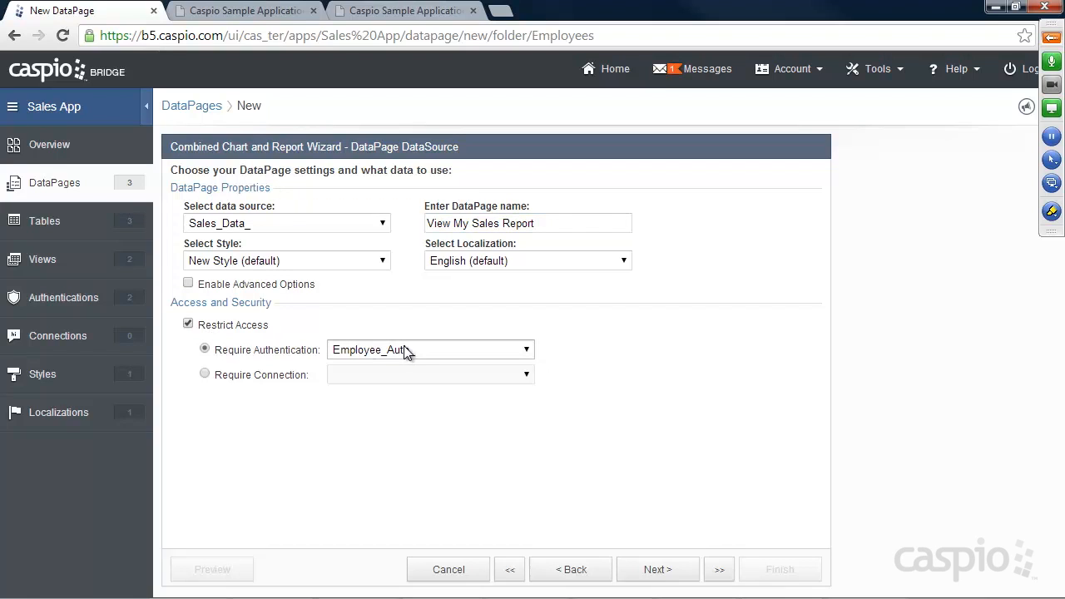
click(657, 570)
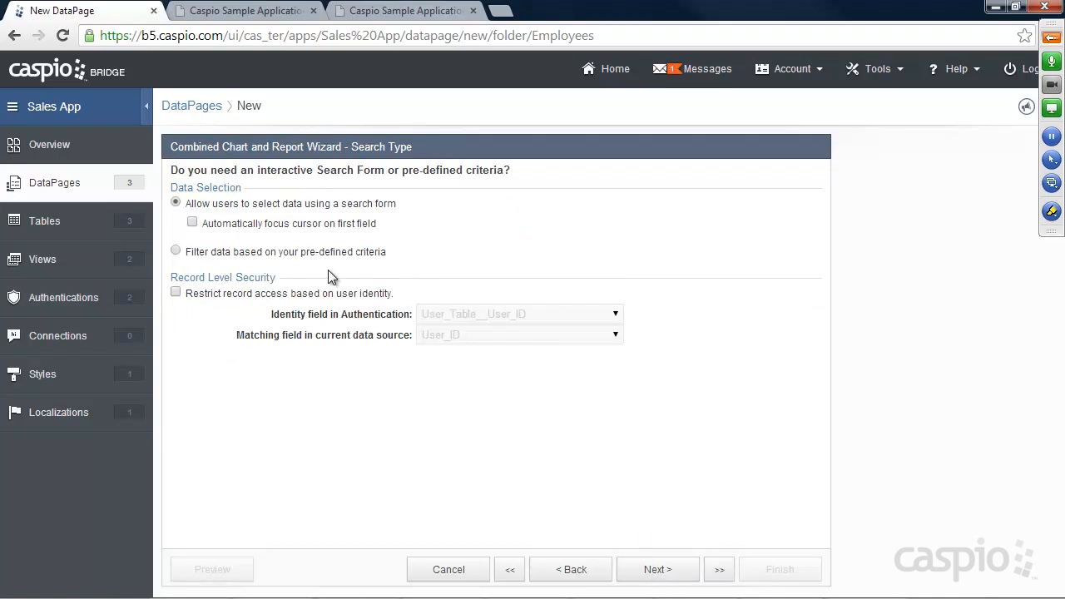
Step: Filter by pre-defined criteria and limit records to the logged-in user's own by User_ID
click(315, 253)
click(263, 12)
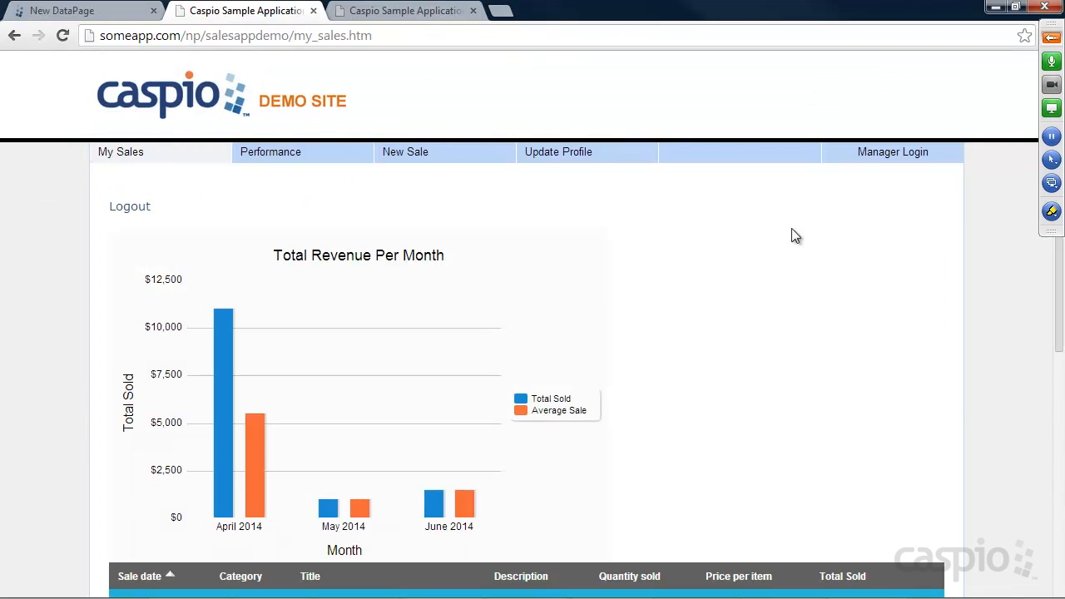
scroll(811, 371, down, 1)
scroll(811, 366, down, 2)
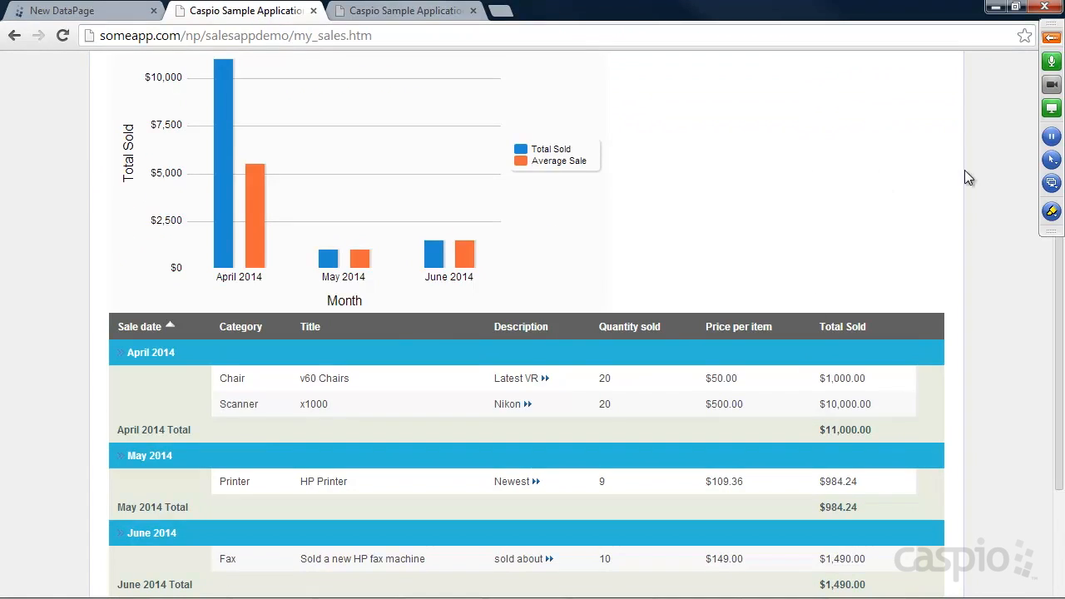
click(83, 11)
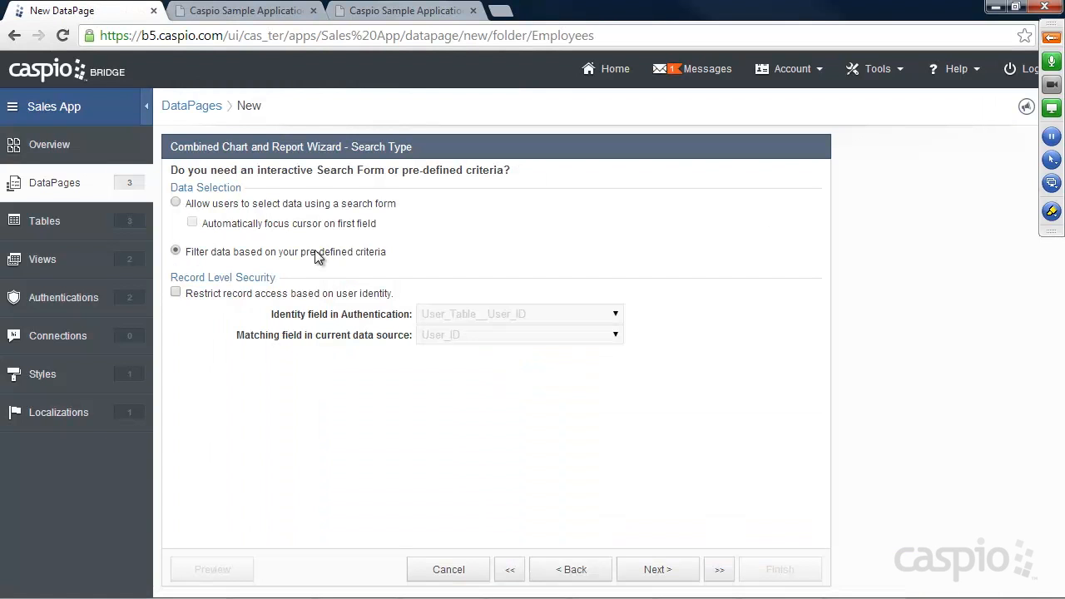
click(176, 293)
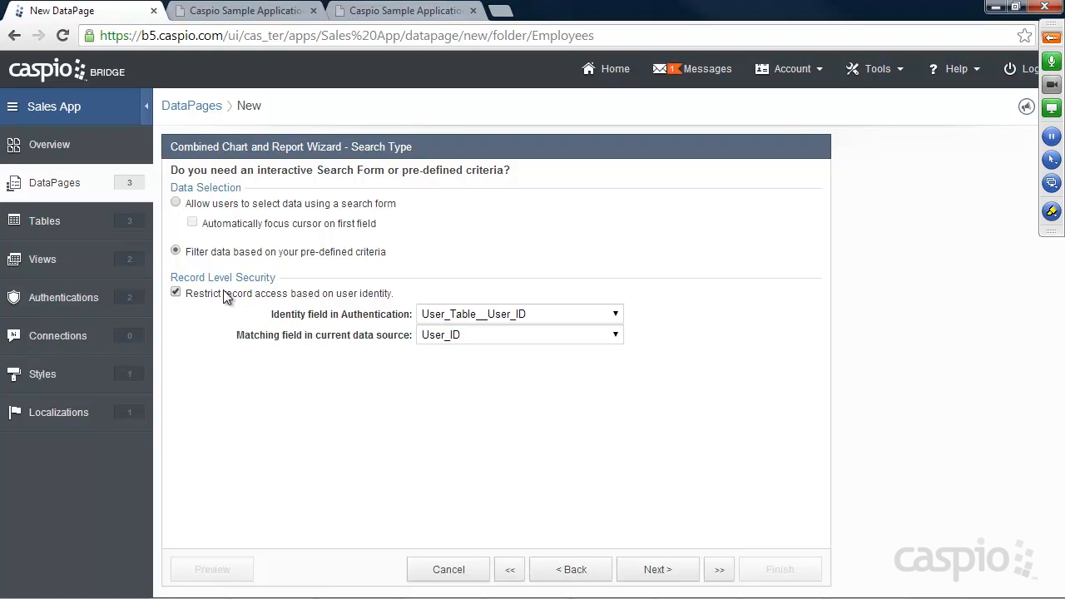
click(657, 569)
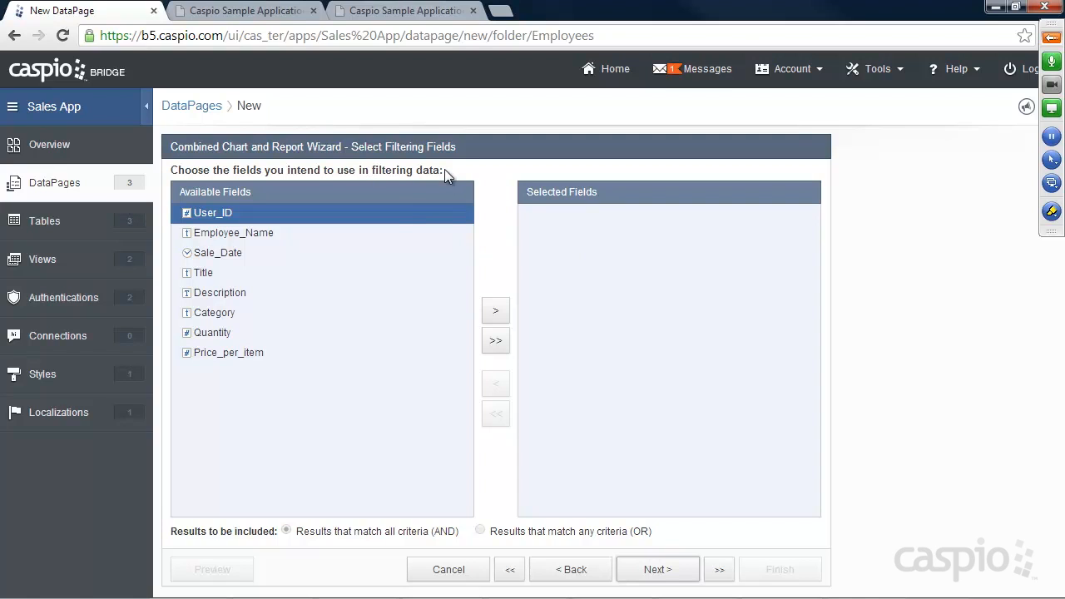
Step: Move Sale_Date into Selected Fields as the report's sole filter and continue
click(213, 251)
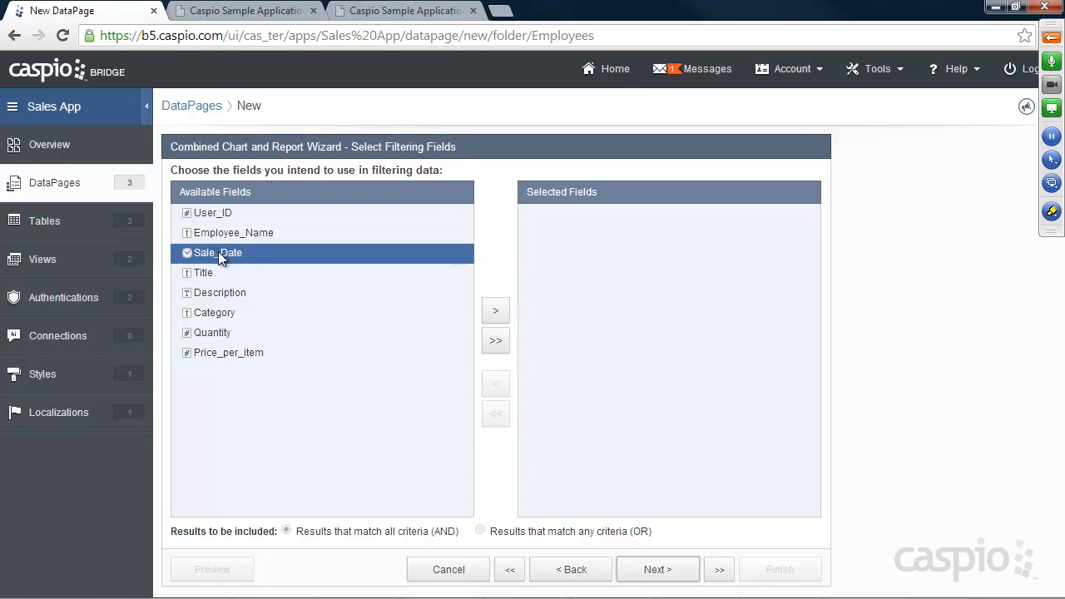
click(495, 310)
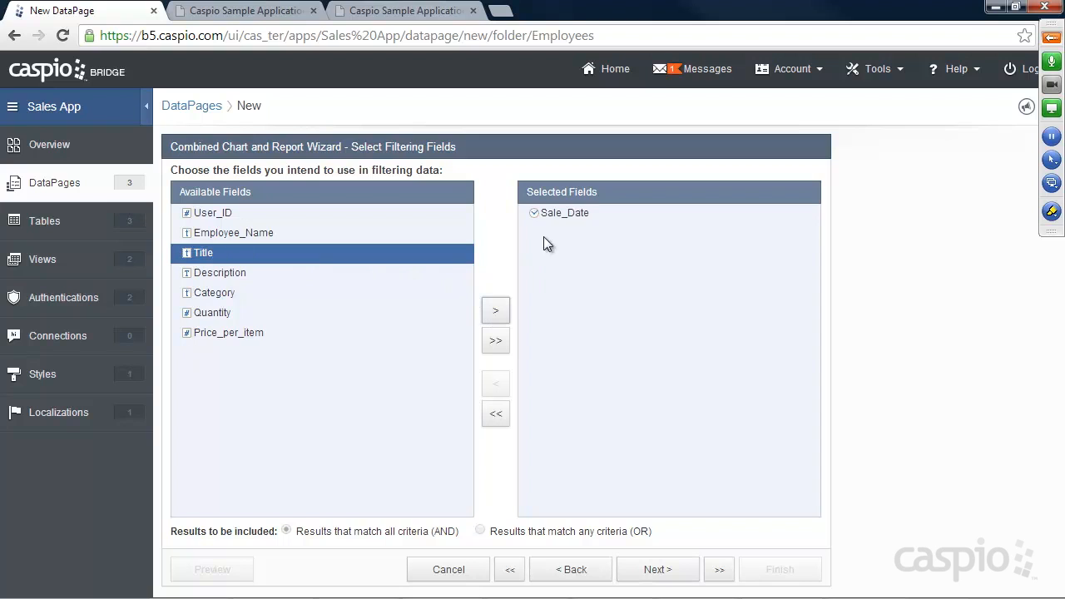
click(662, 576)
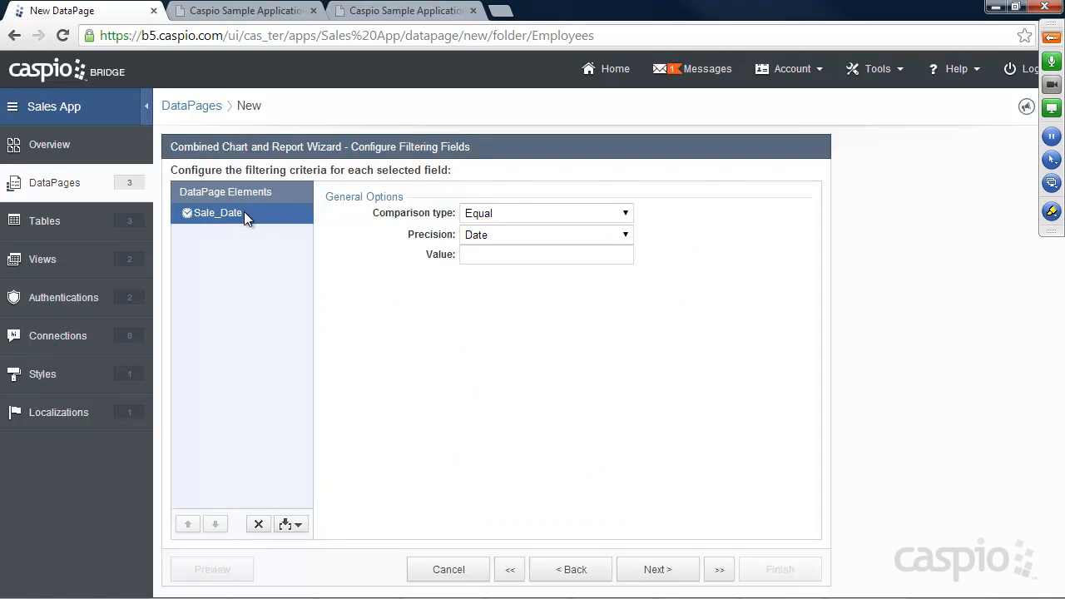
Step: Pick Current Year from the Sale_Date filter's Comparison type list
click(511, 213)
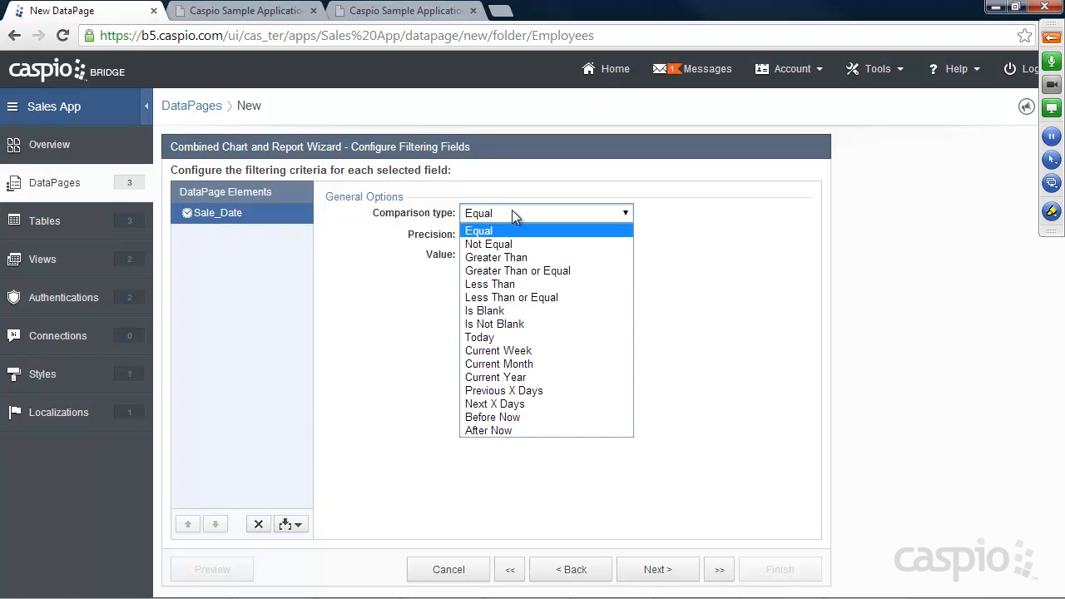
click(511, 377)
click(241, 11)
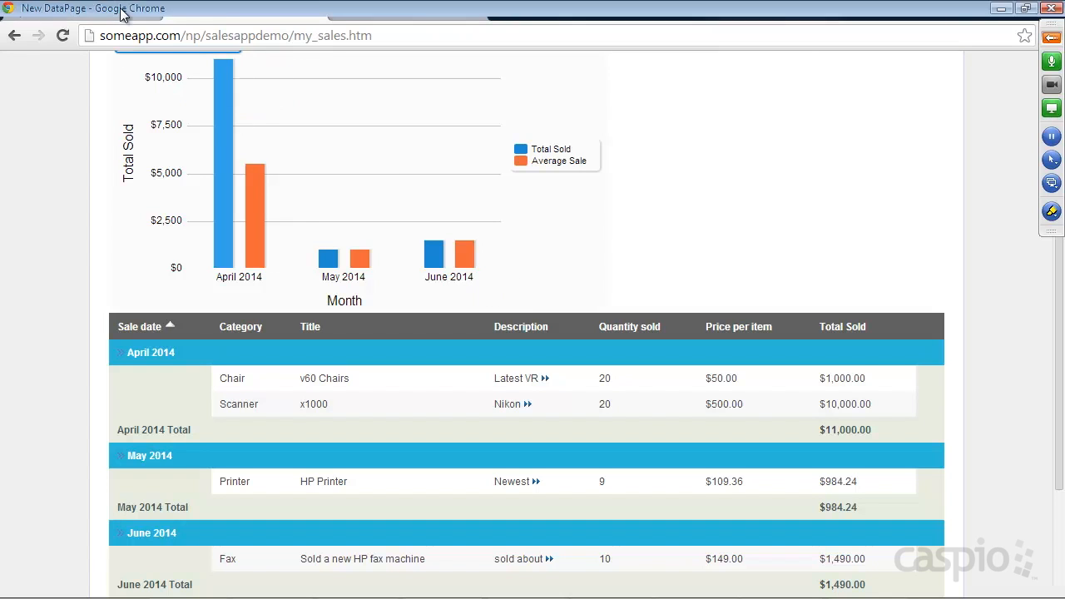
click(92, 11)
click(516, 215)
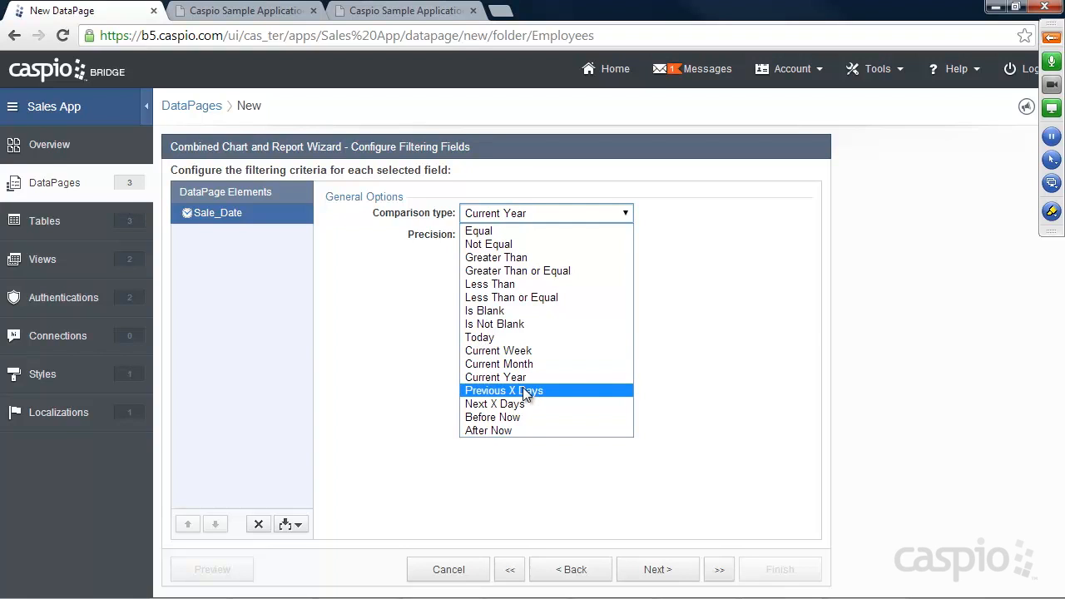
click(702, 335)
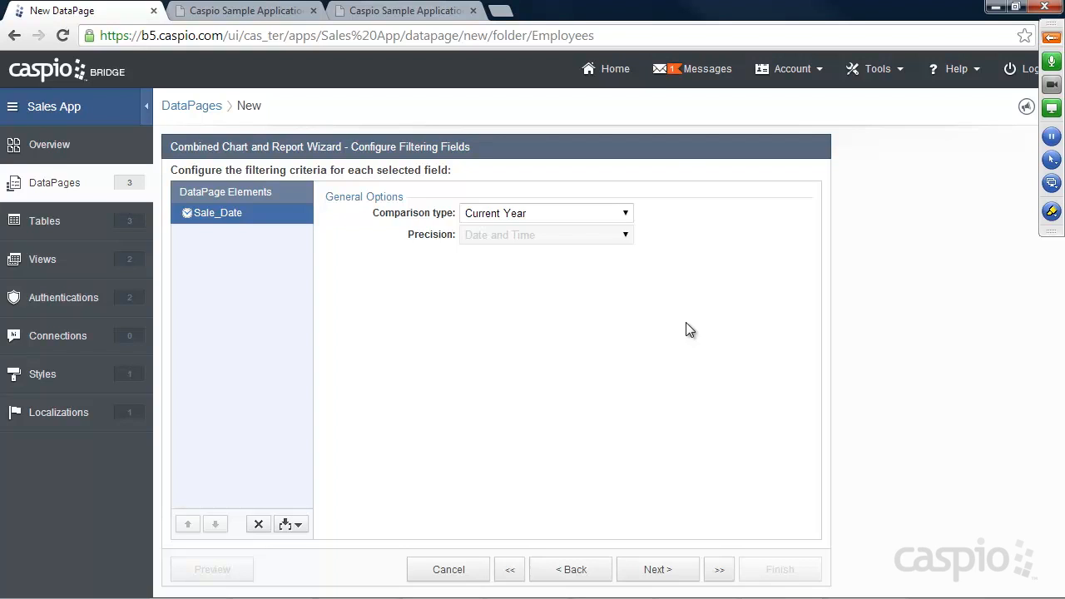
Step: Remove Sale_Date from the filtering fields so no filter field remains
click(572, 570)
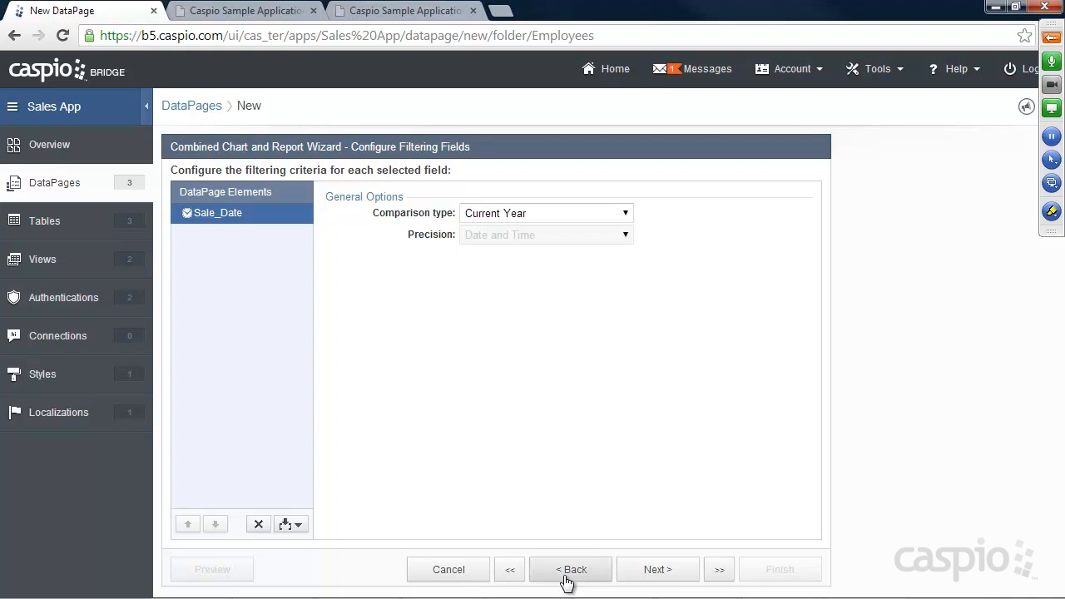
click(553, 221)
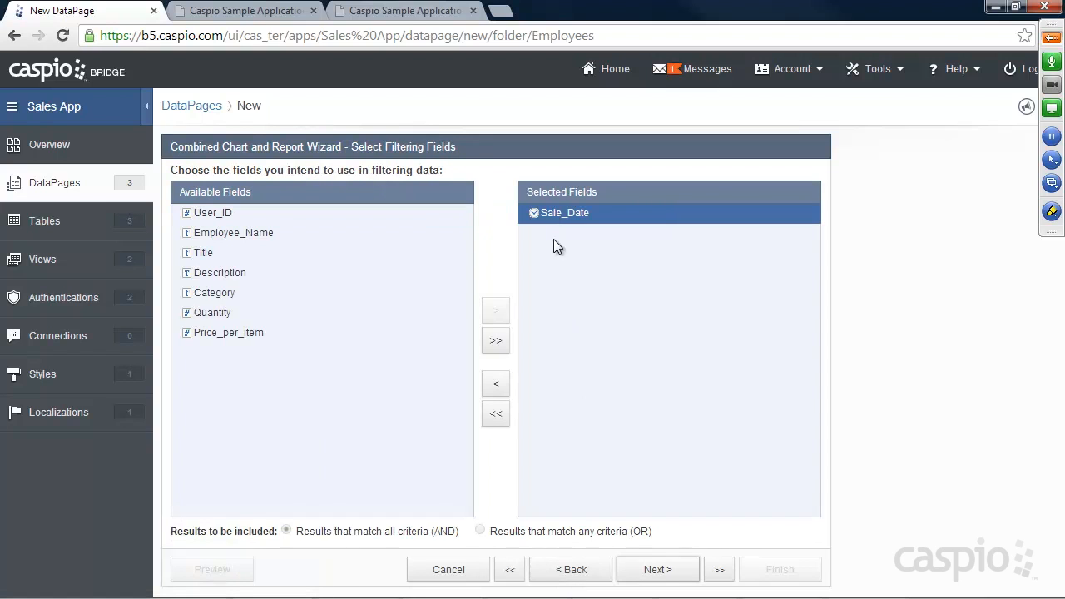
click(496, 386)
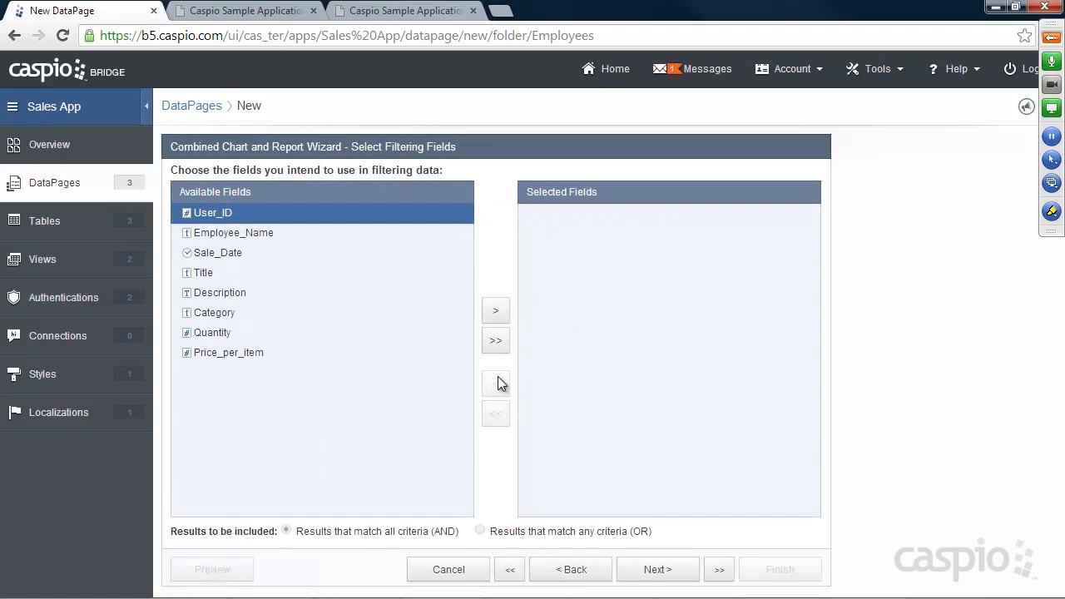
click(657, 570)
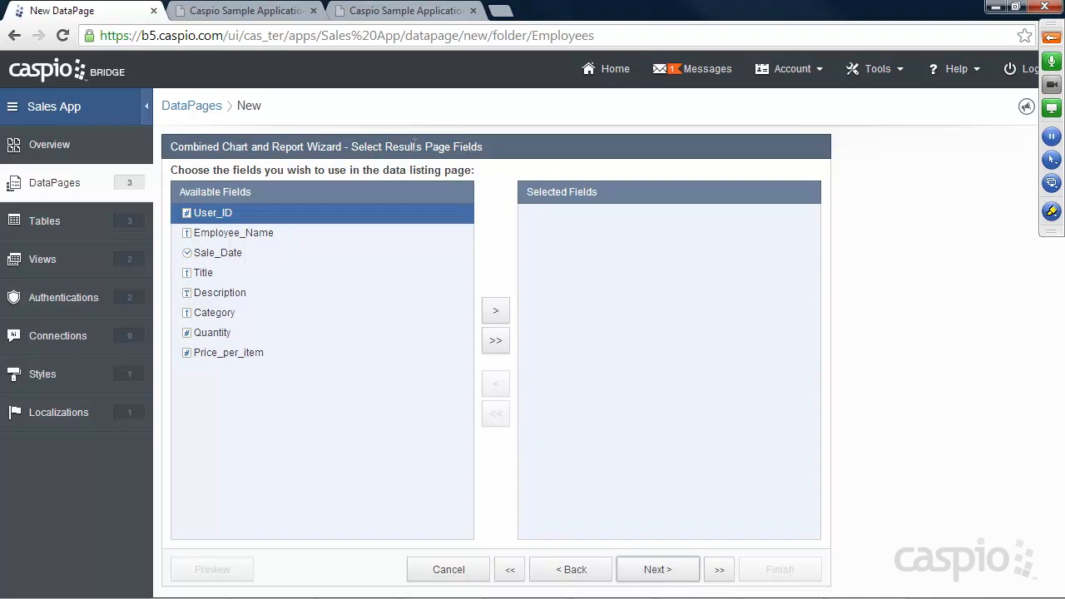
click(250, 11)
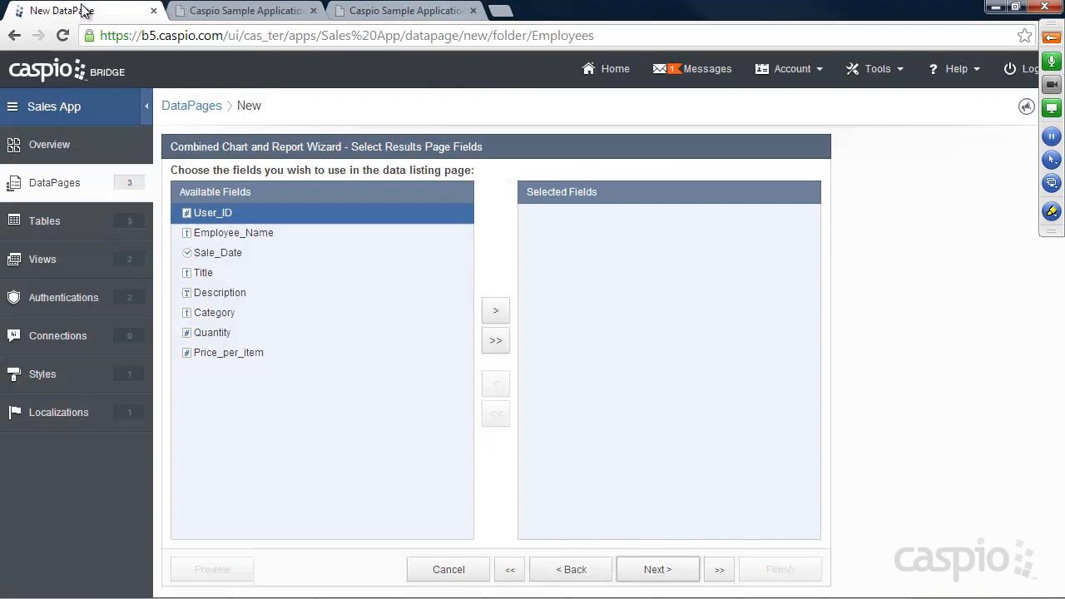
click(67, 11)
Step: Add Sale_Date, Title, Description, Category, Quantity and Price_per_item to the results page
click(211, 252)
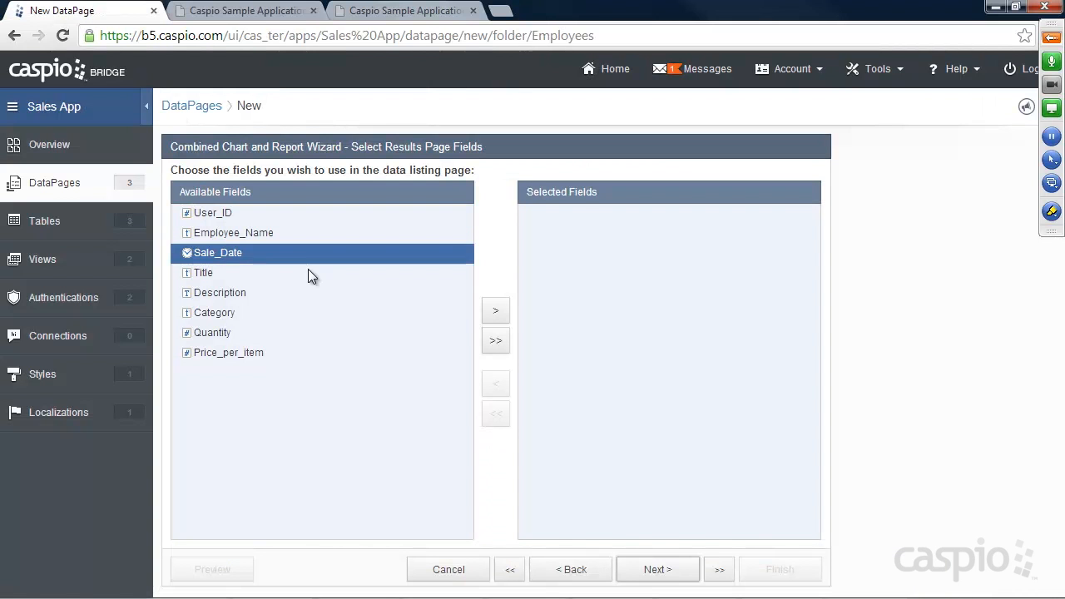
click(494, 312)
click(494, 311)
click(494, 311)
click(494, 311)
click(495, 311)
click(494, 311)
right_click(492, 300)
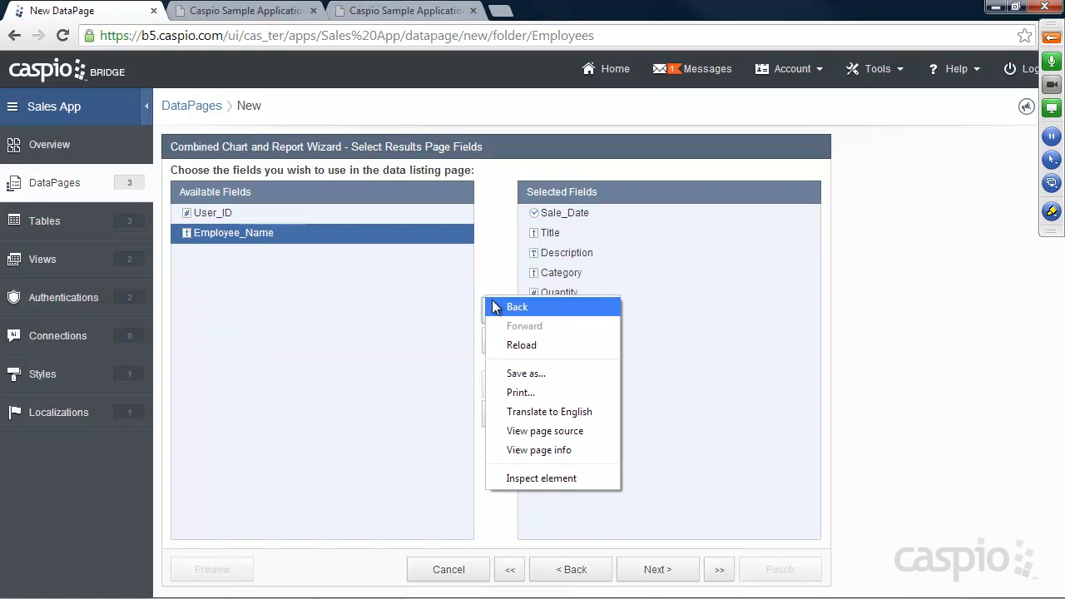
click(668, 275)
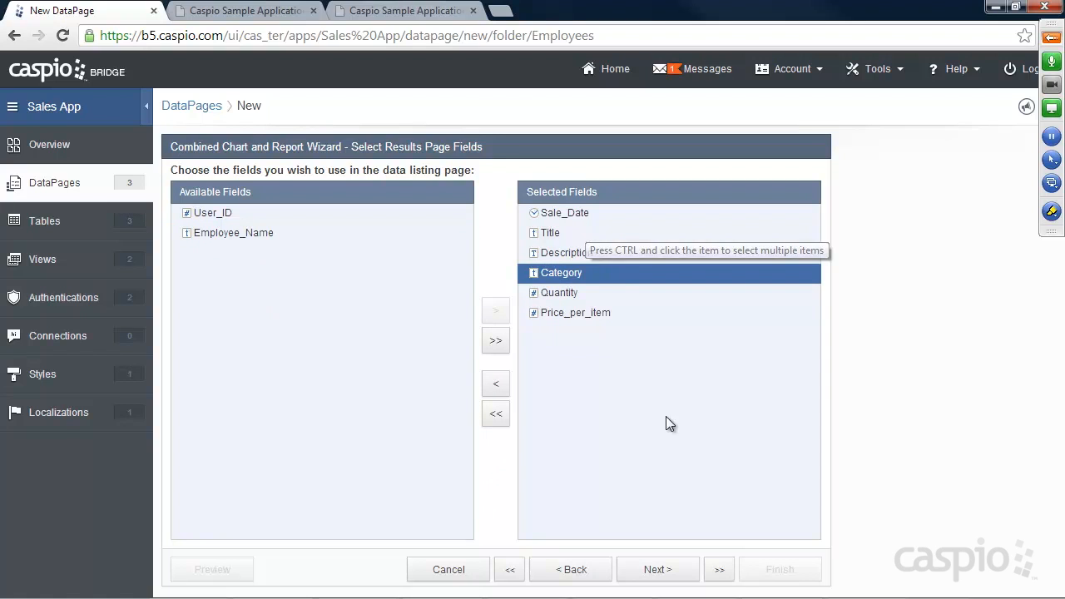
click(657, 570)
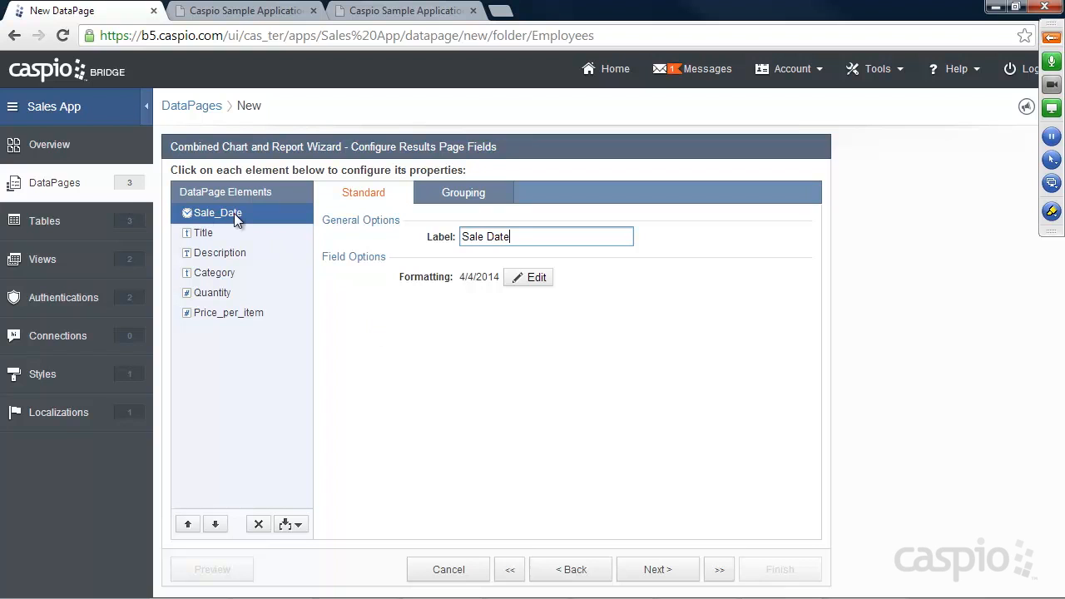
Step: Enable grouping on Sale_Date with a Month date rollup shown as collapsible groups
click(245, 11)
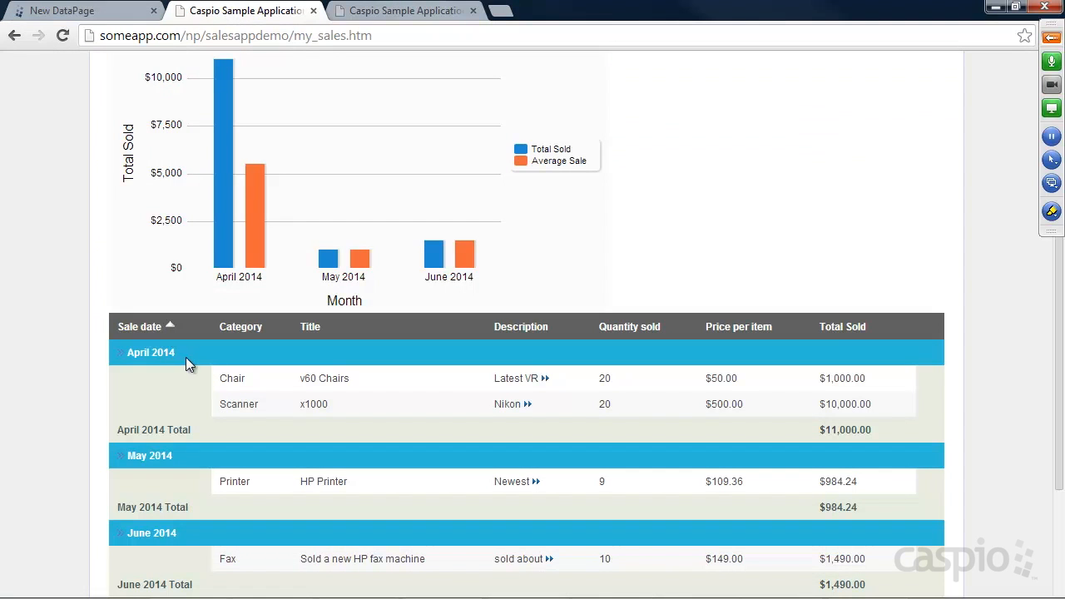
click(55, 11)
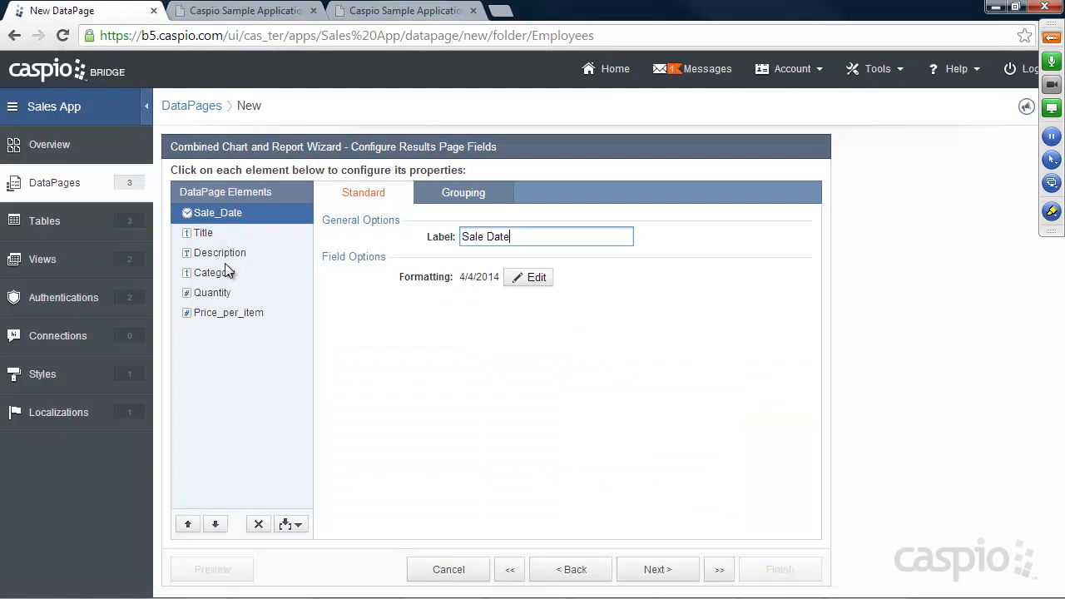
click(458, 198)
click(498, 236)
click(493, 255)
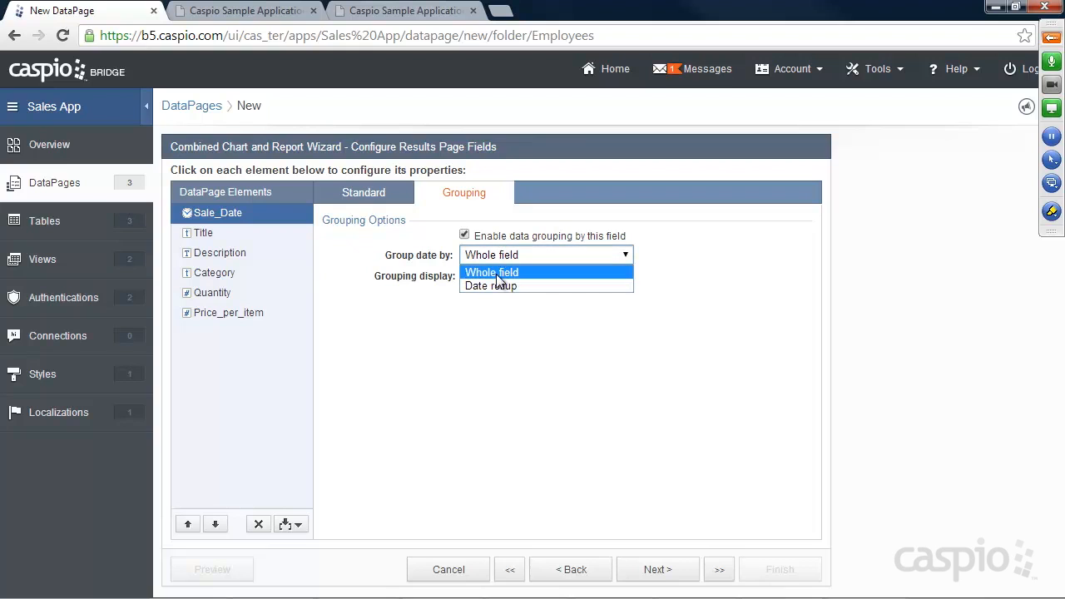
click(490, 286)
click(491, 277)
click(489, 305)
click(490, 301)
click(492, 325)
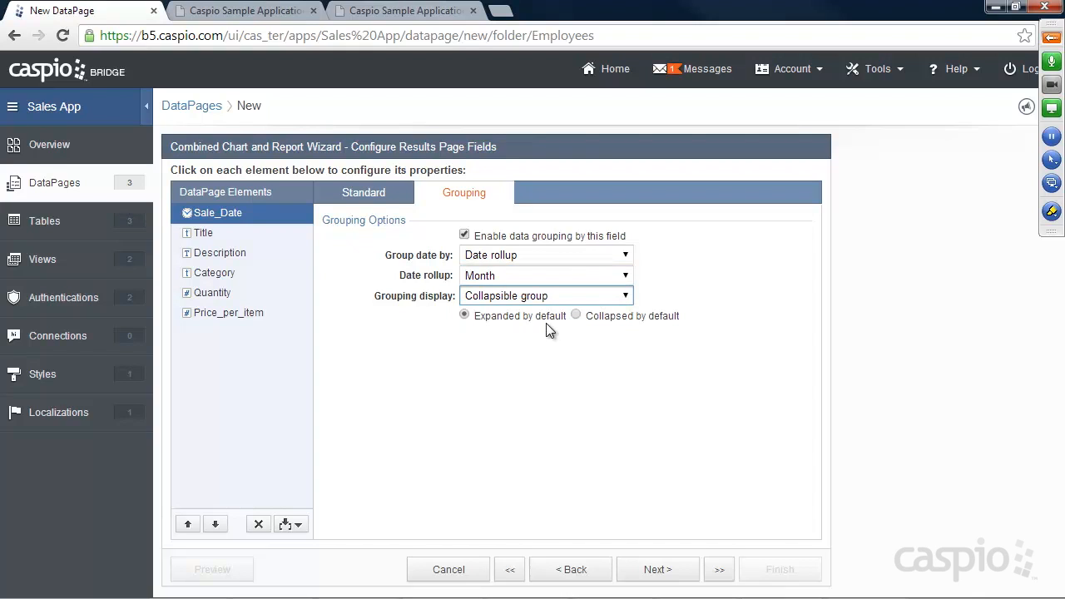
Step: Check the deployed report's collapsible April 2014 group and expandable Latest VR description
click(251, 11)
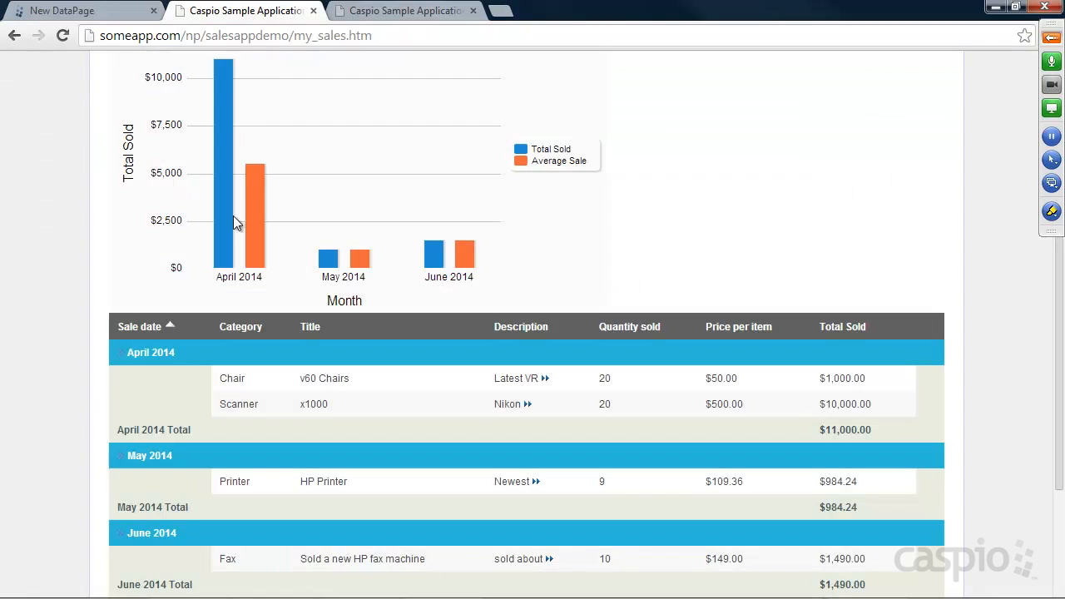
click(121, 356)
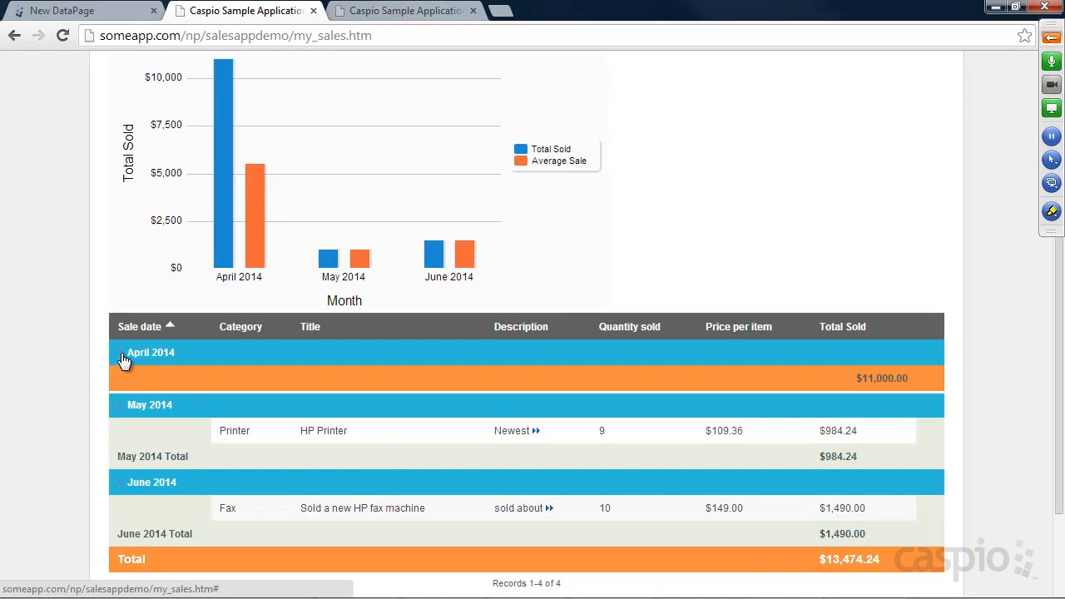
click(121, 357)
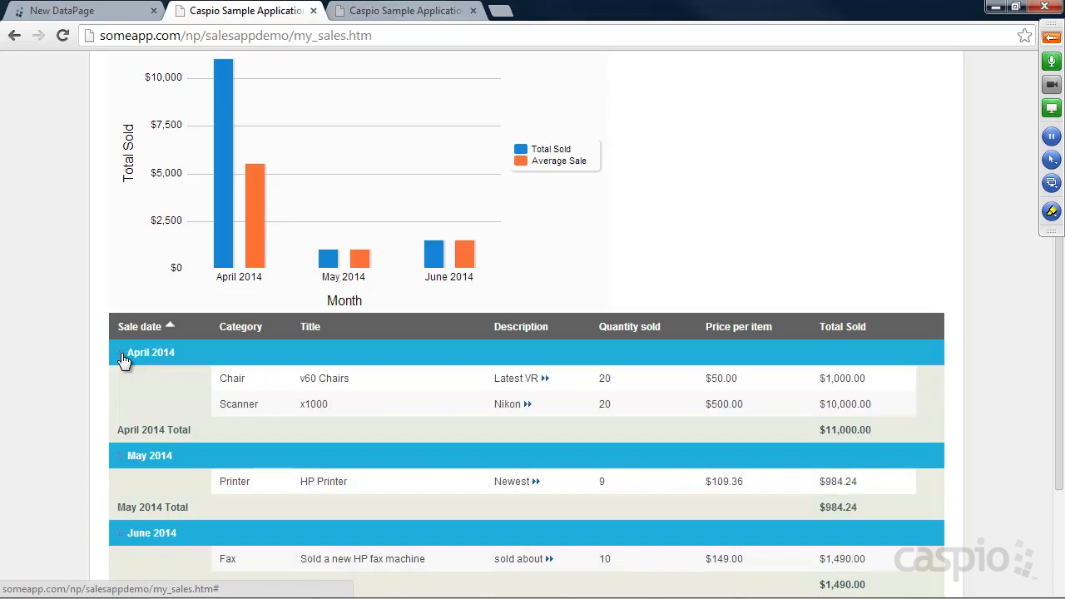
click(116, 17)
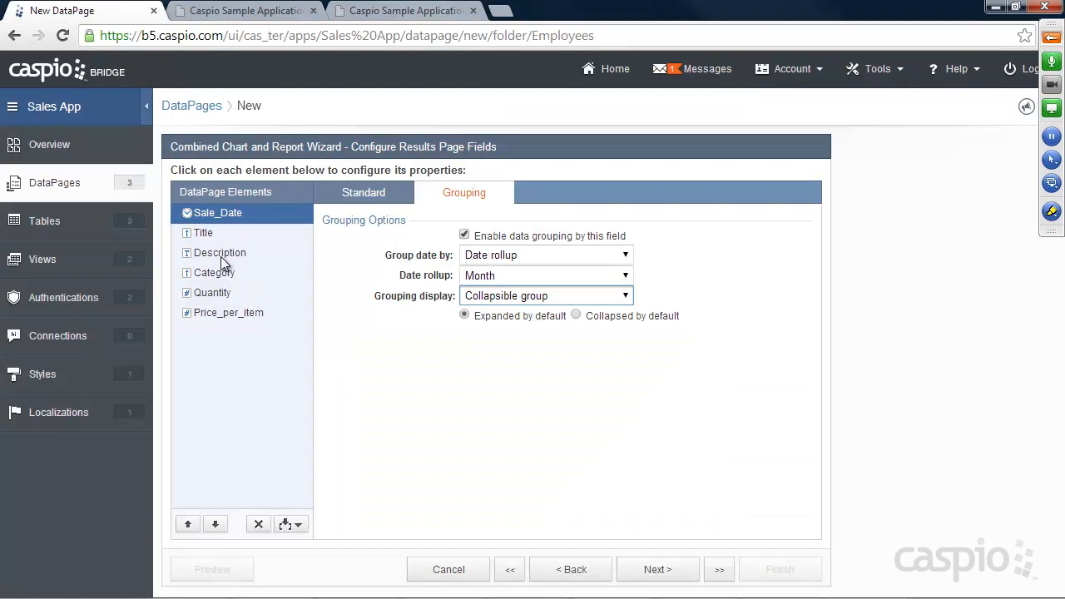
click(247, 11)
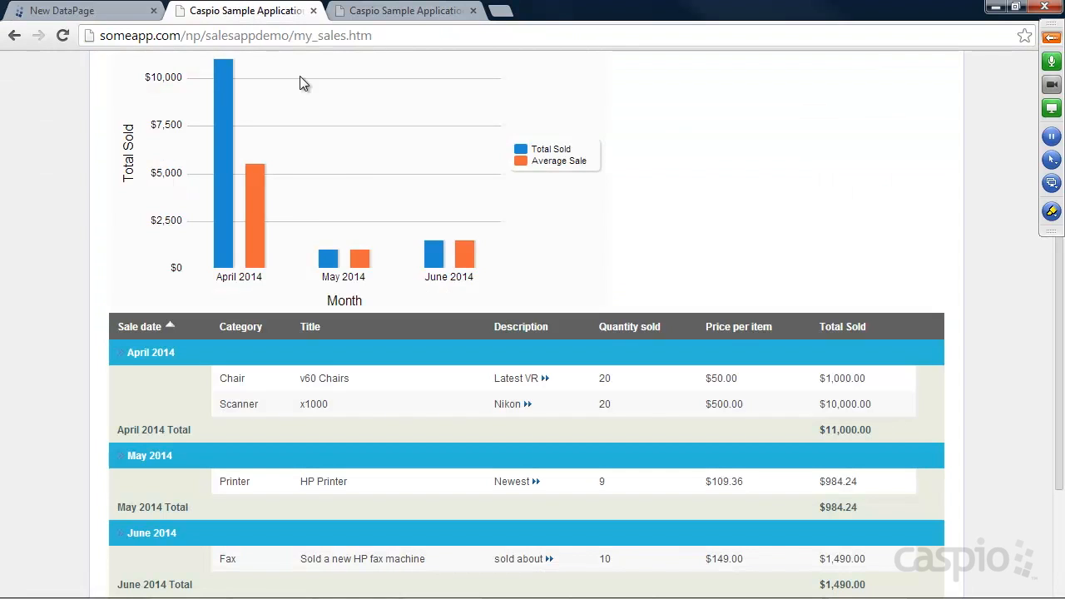
click(545, 379)
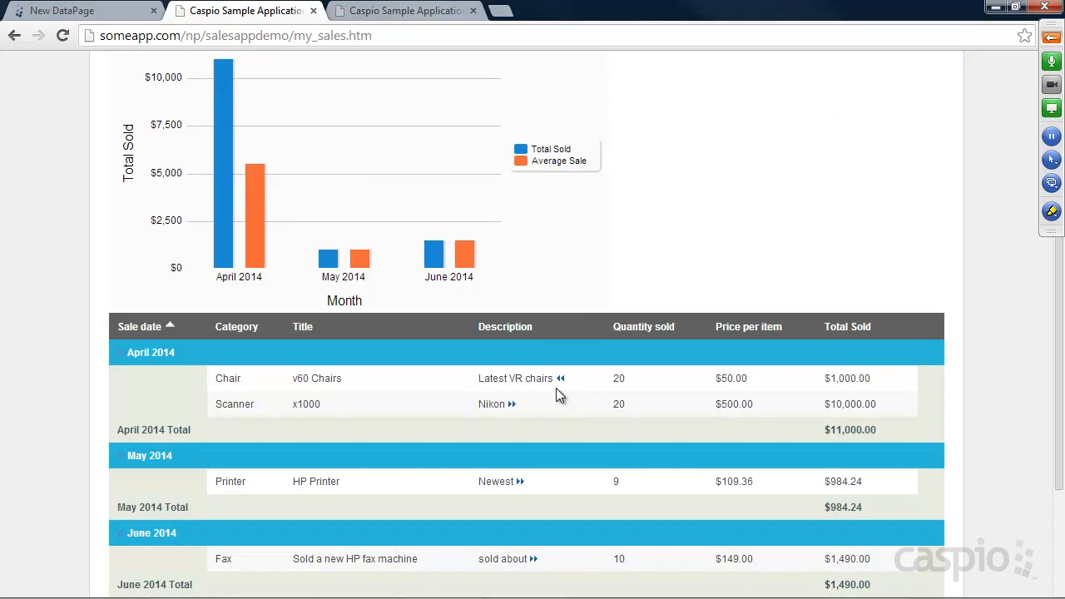
click(560, 380)
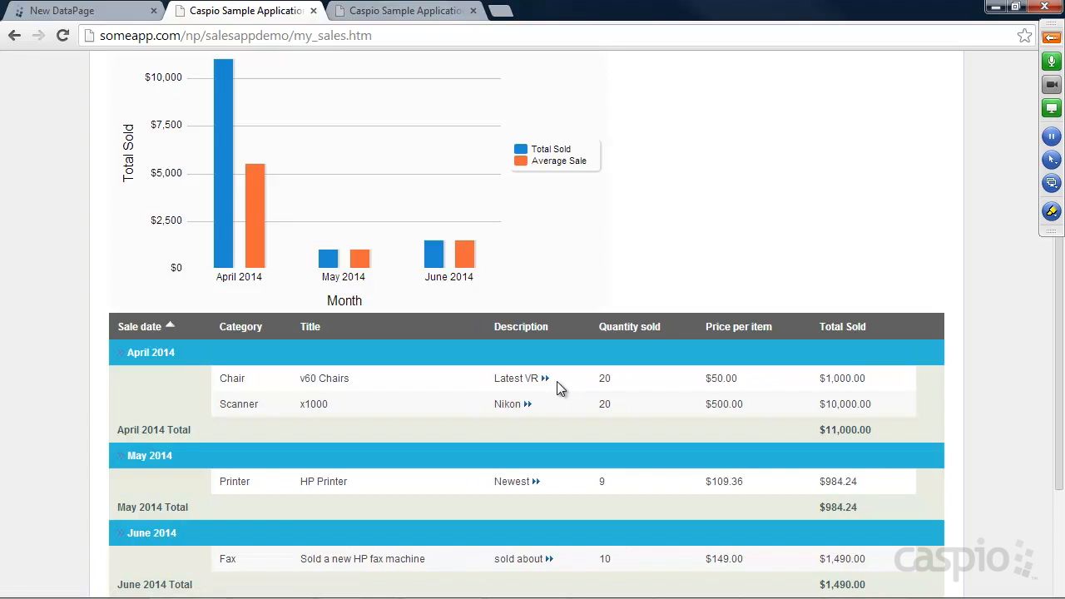
click(125, 11)
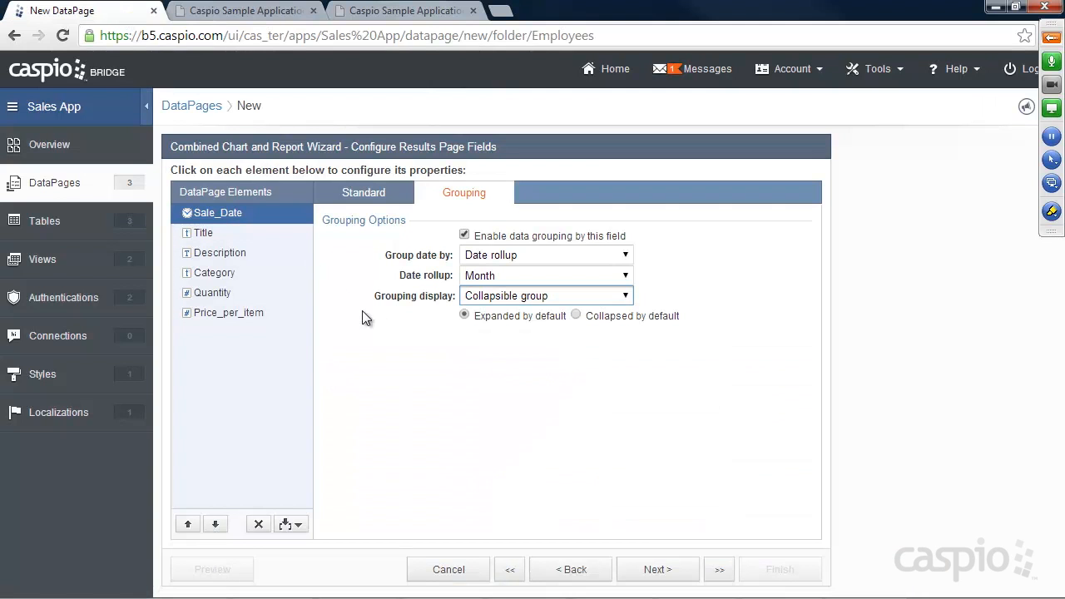
Step: Enable Advanced Options in the DataPage data source settings
click(572, 574)
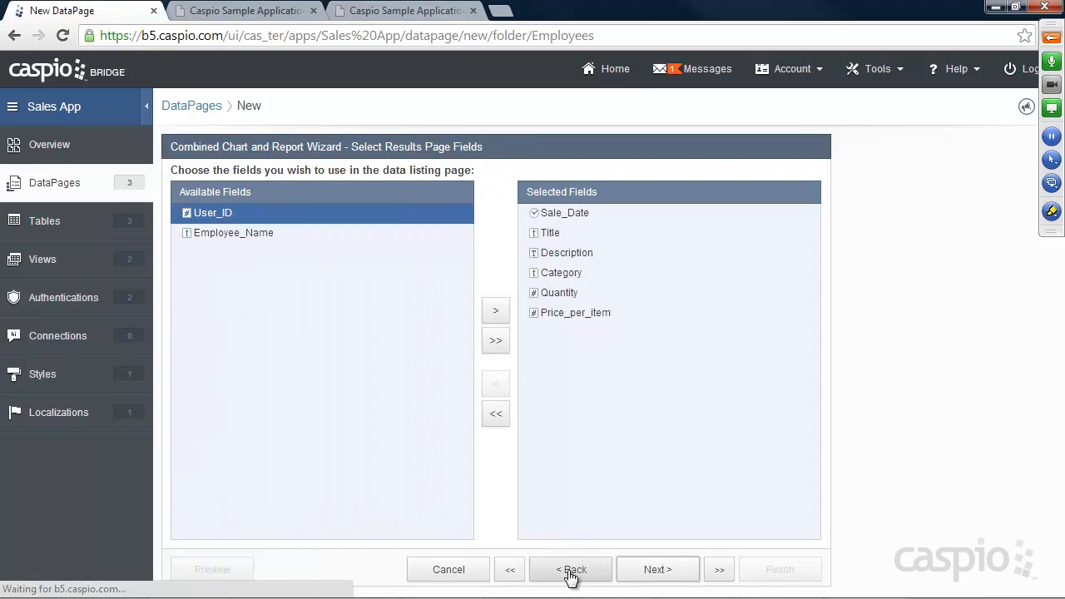
click(571, 572)
click(571, 573)
click(570, 573)
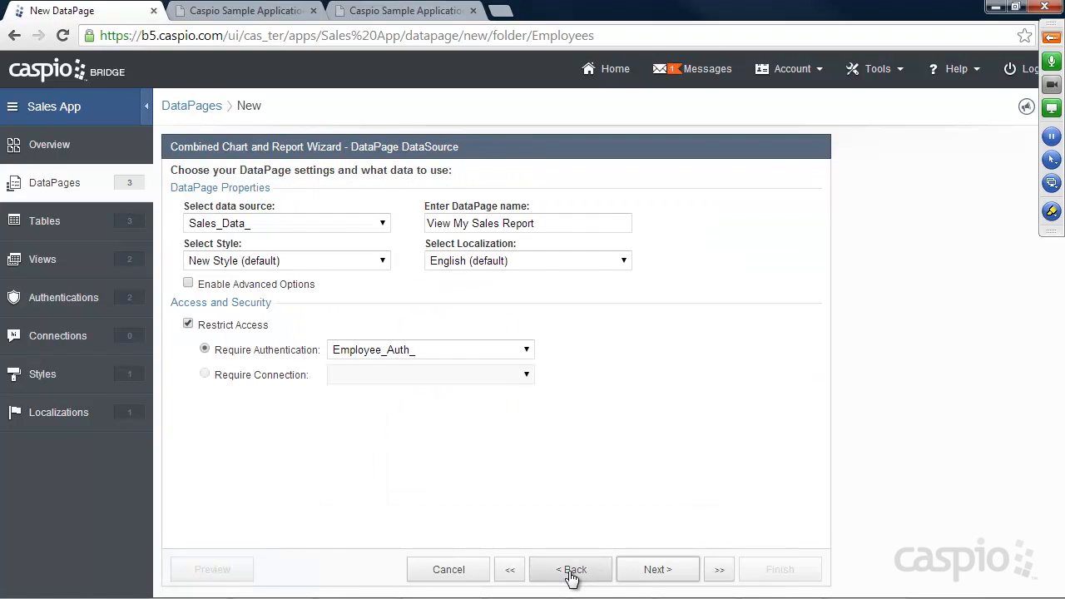
click(244, 284)
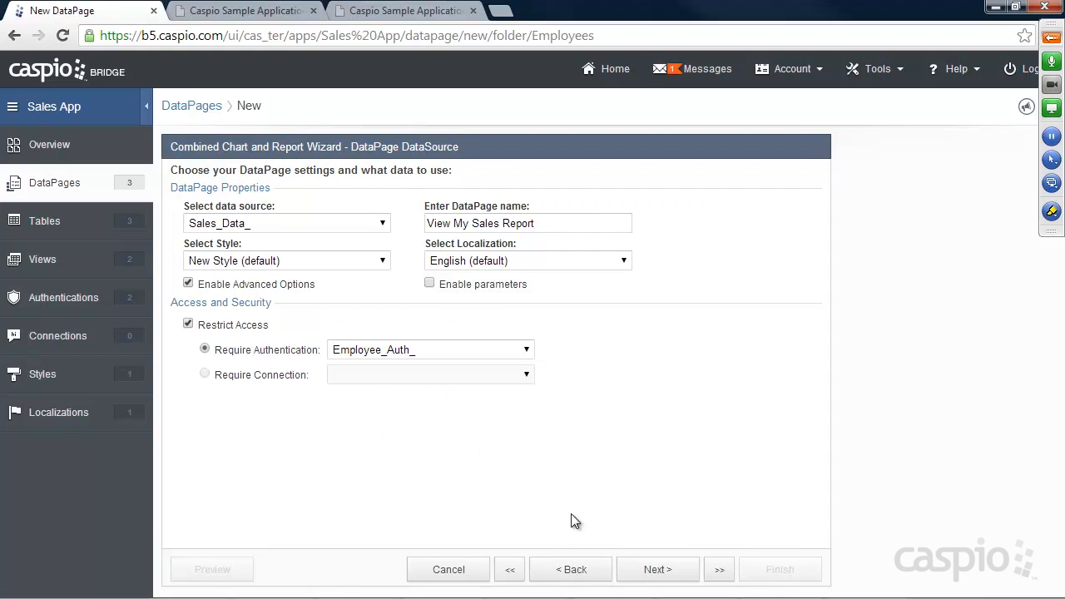
click(654, 571)
click(653, 571)
click(653, 570)
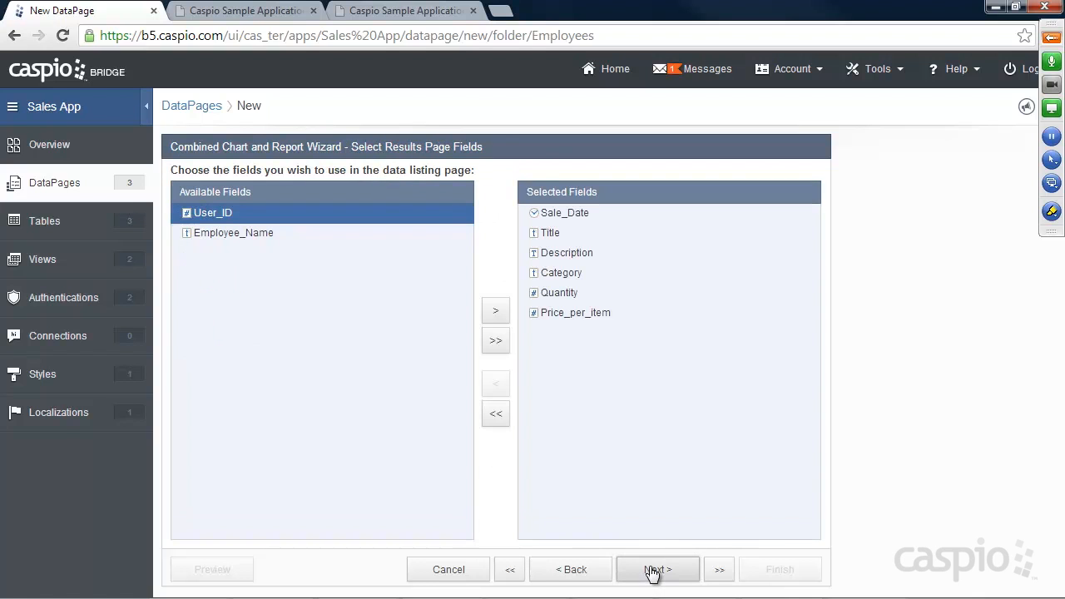
click(654, 570)
Step: Truncate the Description field at 10 characters
click(218, 252)
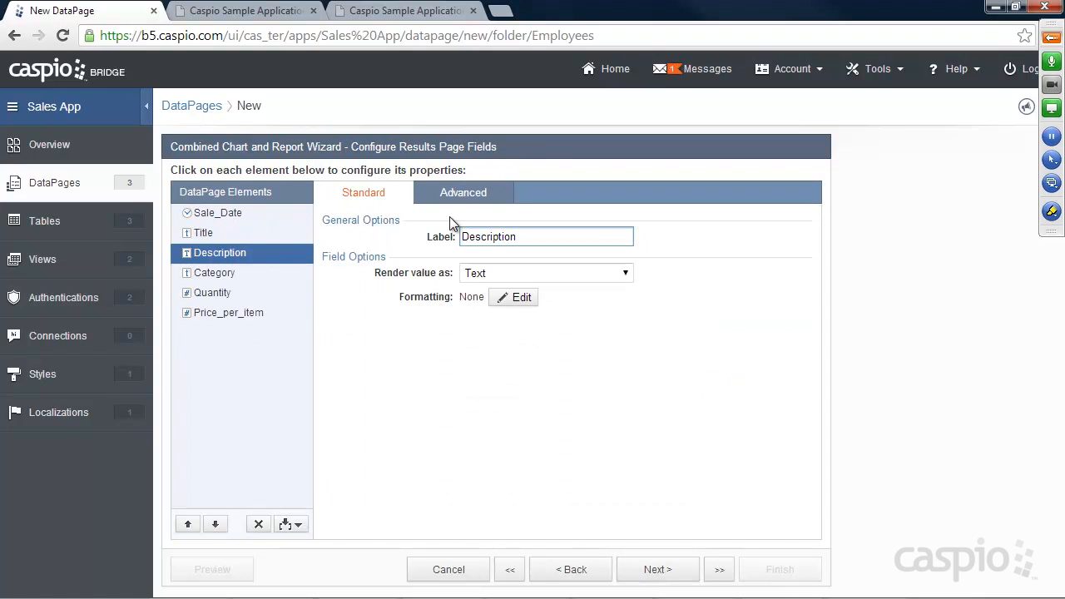
click(466, 196)
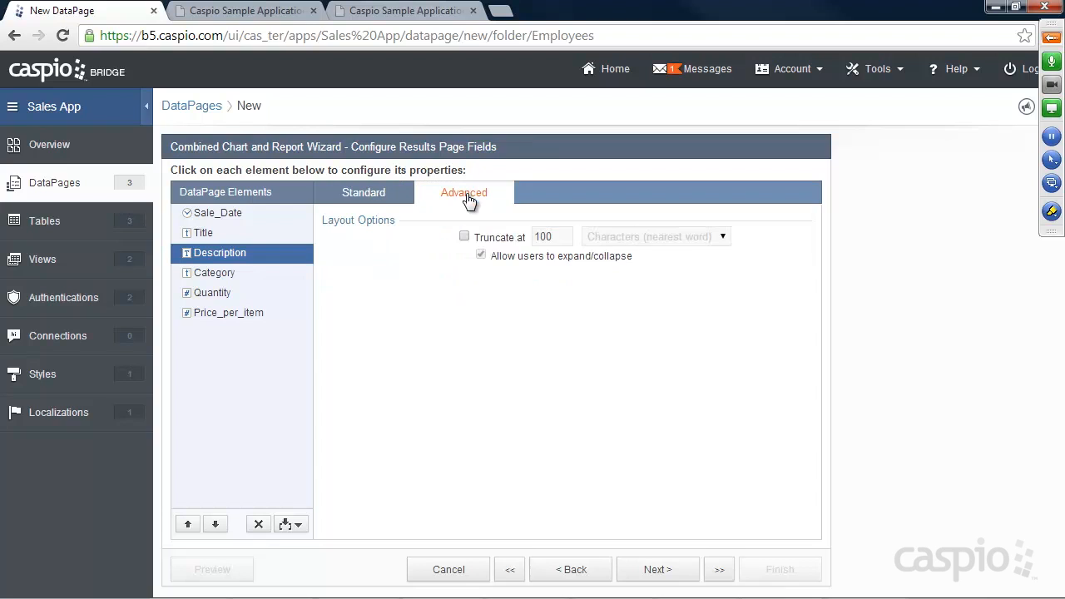
click(519, 240)
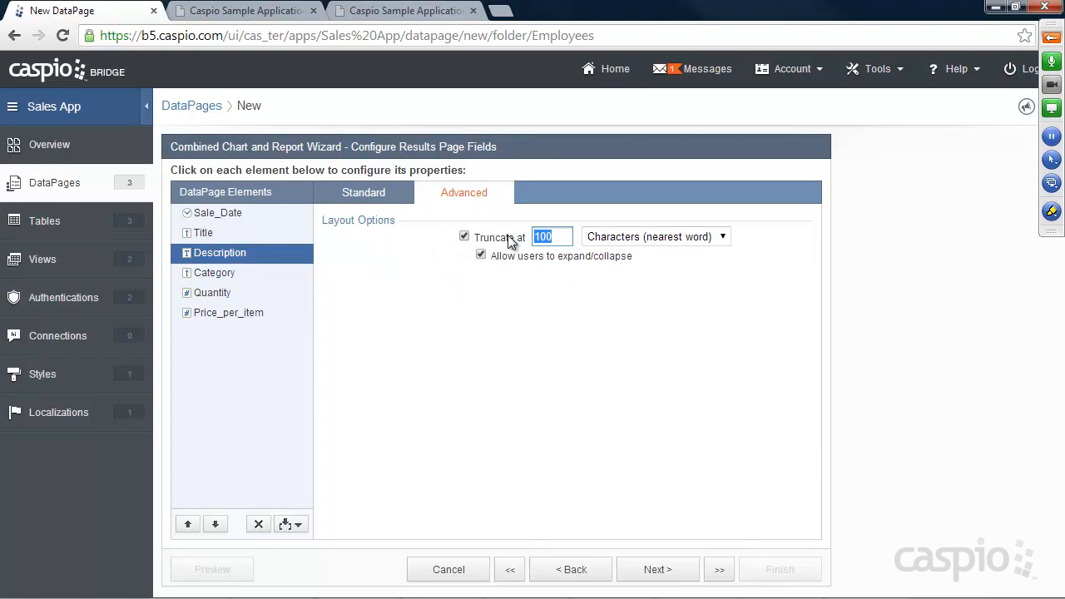
text(10)
click(258, 11)
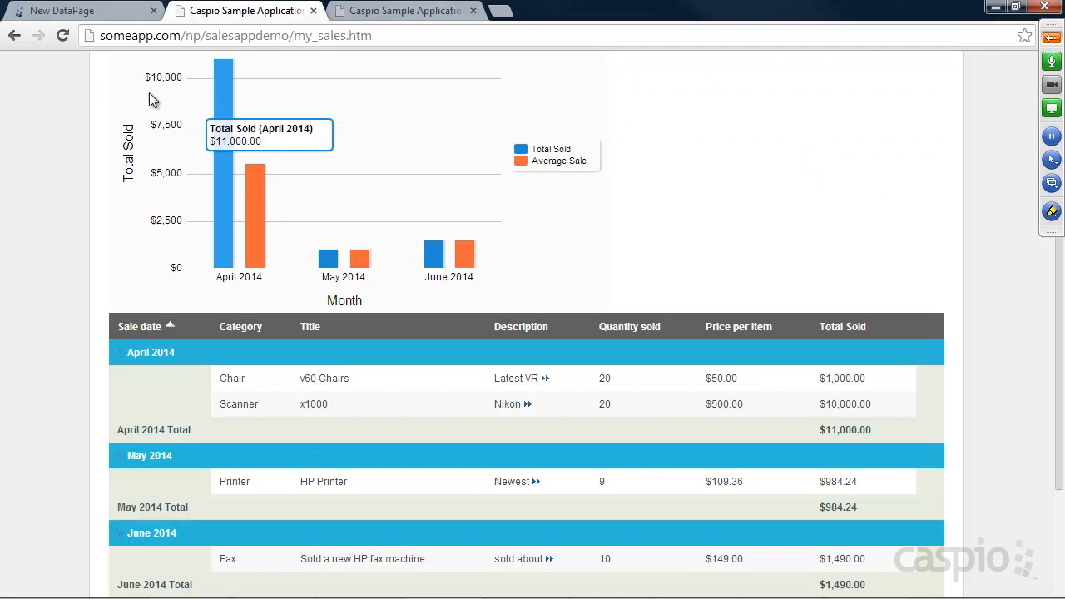
click(96, 11)
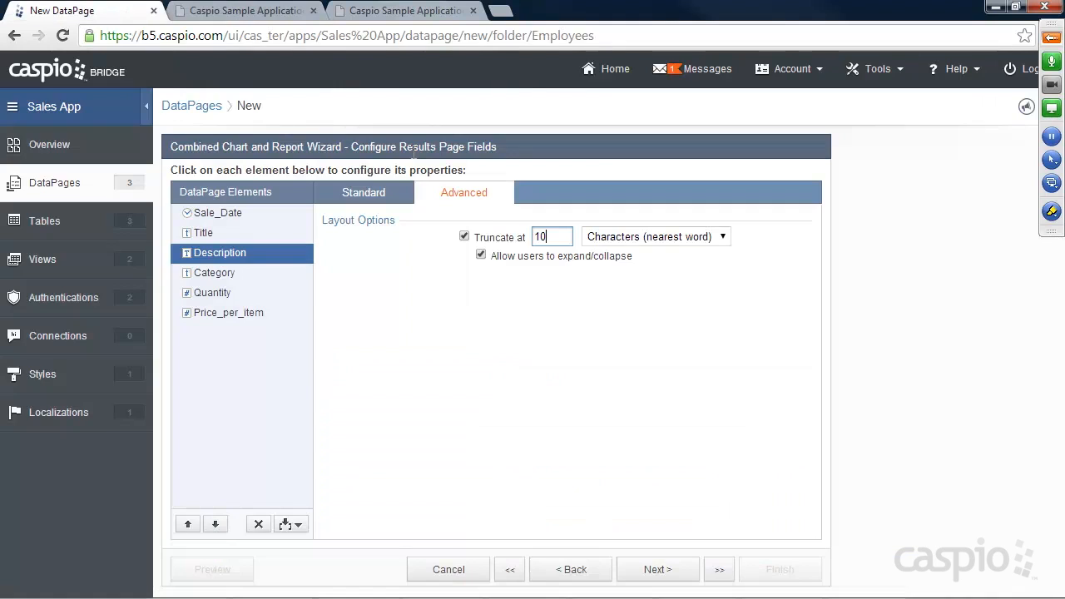
click(216, 274)
Step: Select Price_per_item and compare it with the deployed sales report
click(216, 293)
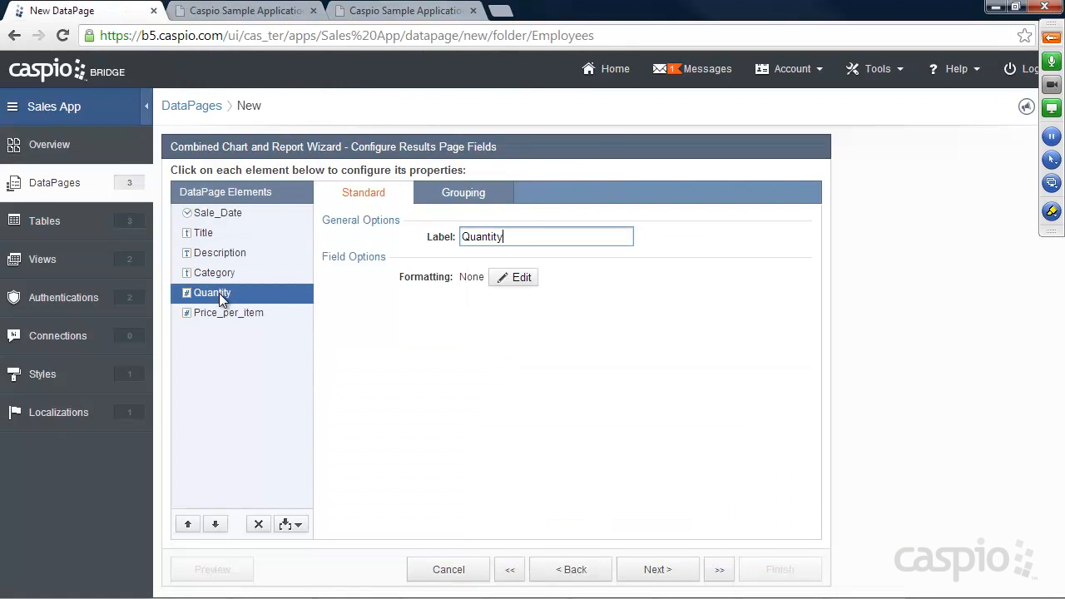
click(221, 313)
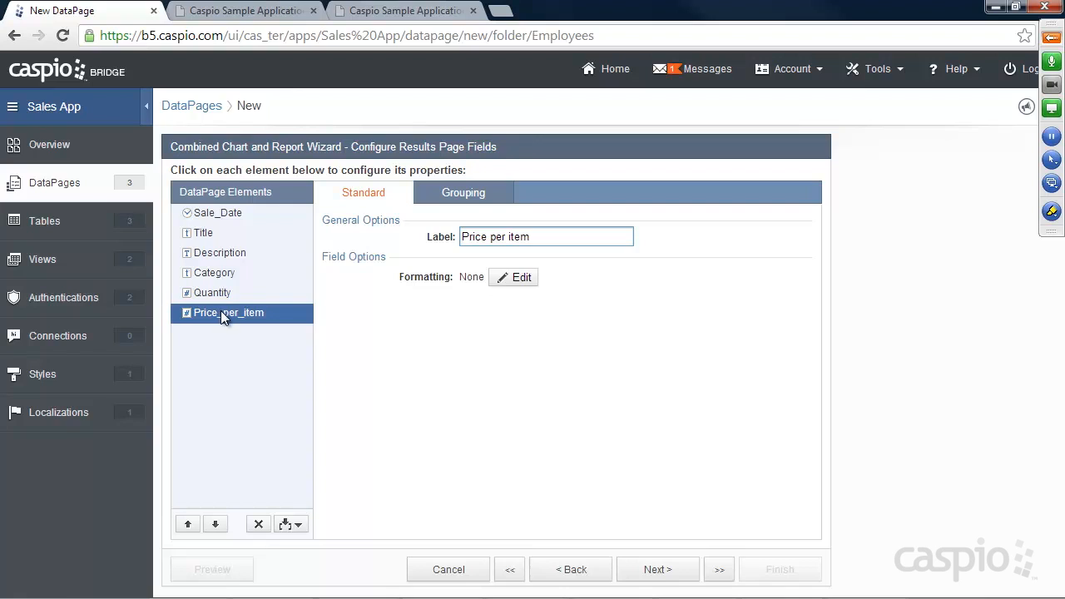
click(275, 12)
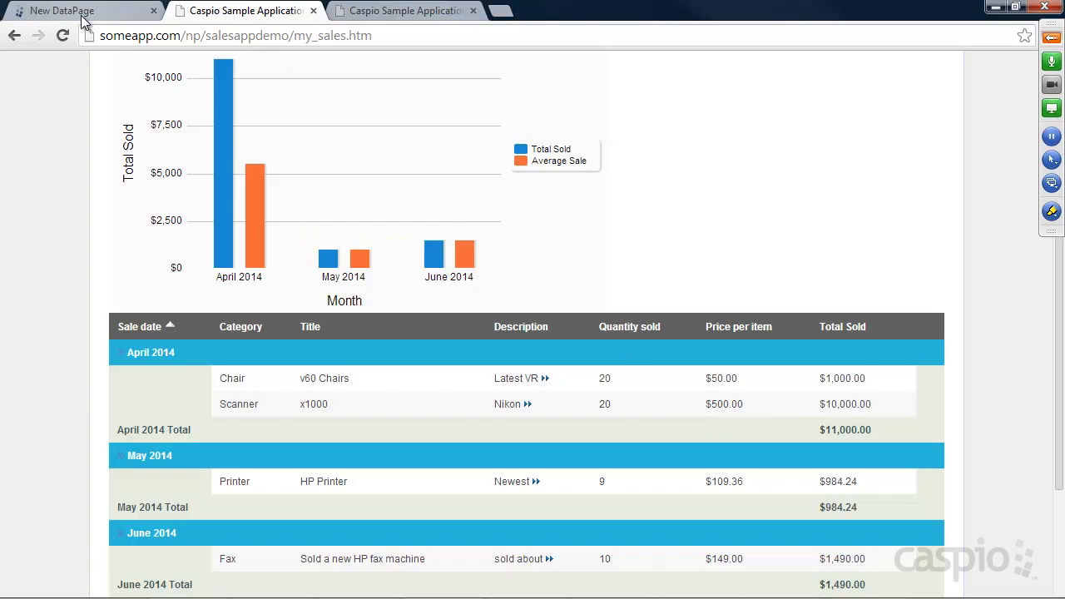
click(50, 10)
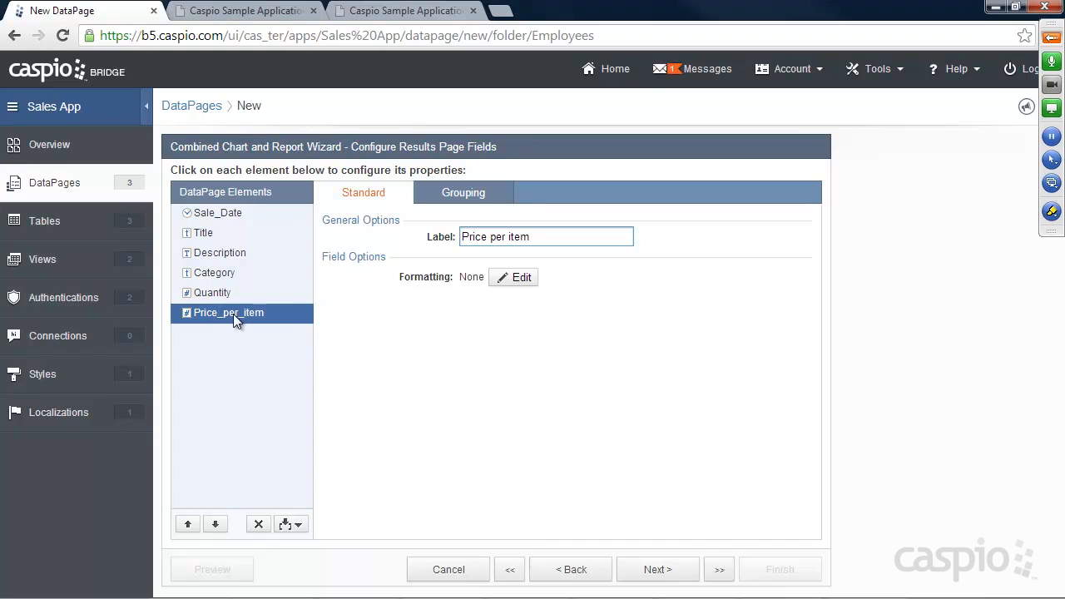
Step: Format Price_per_item as Custom Currency with the $ symbol
click(525, 281)
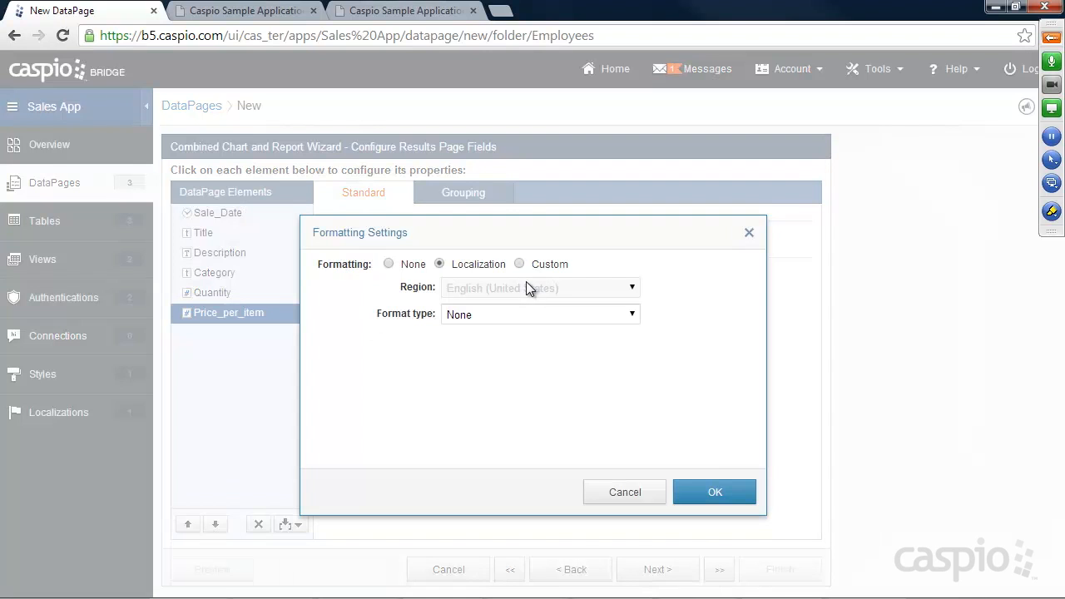
click(545, 264)
click(540, 313)
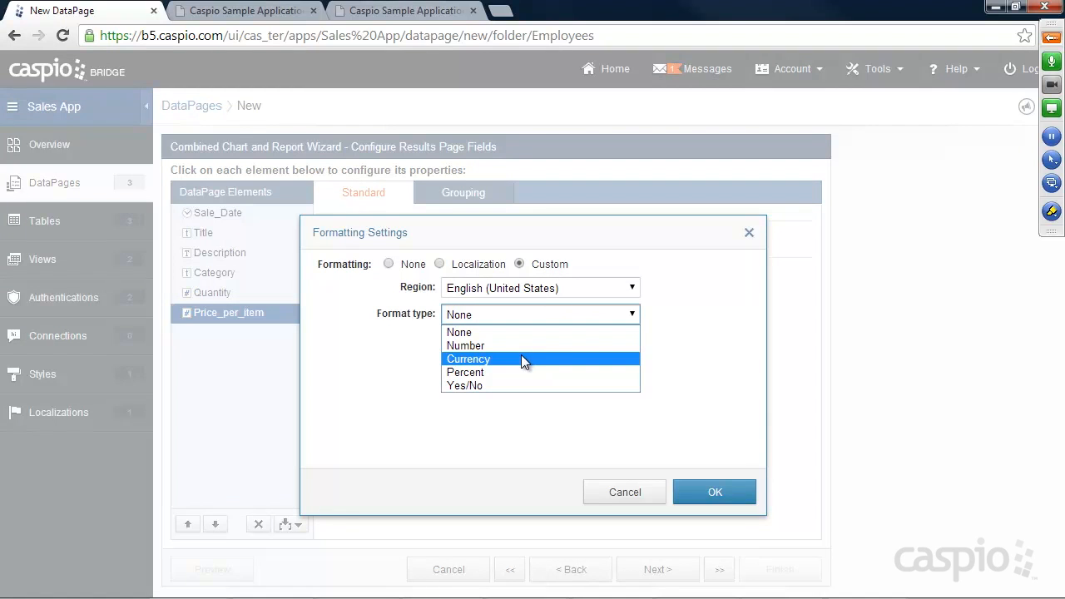
click(519, 360)
click(495, 338)
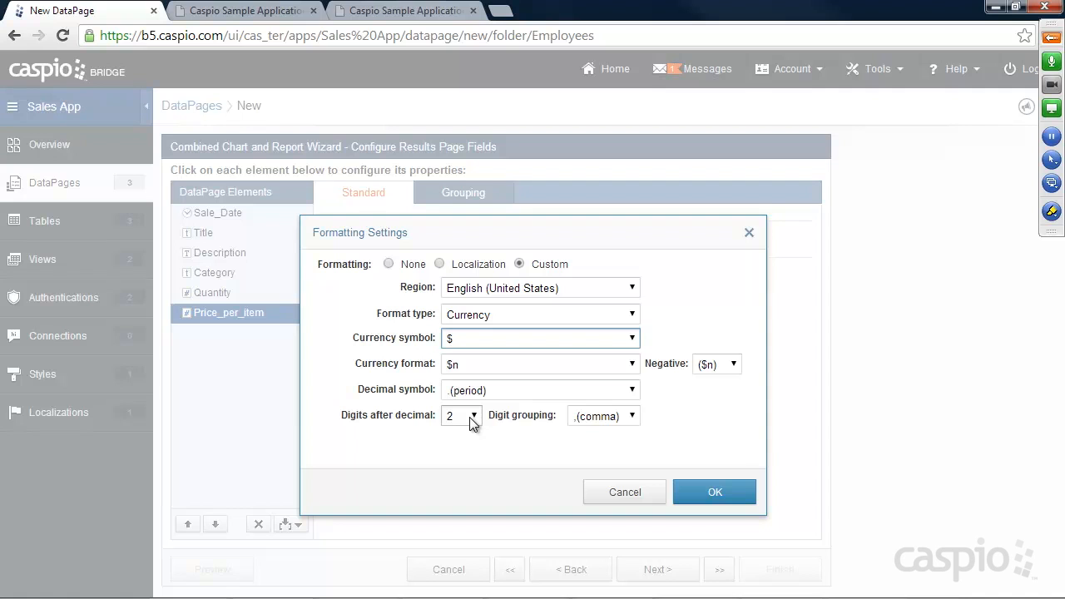
click(713, 494)
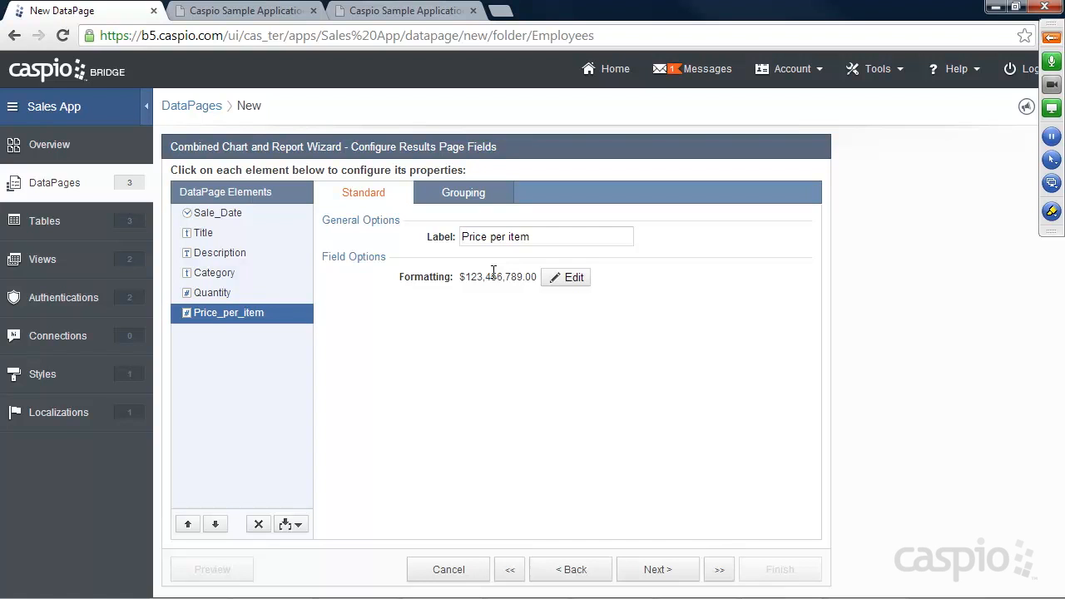
click(237, 11)
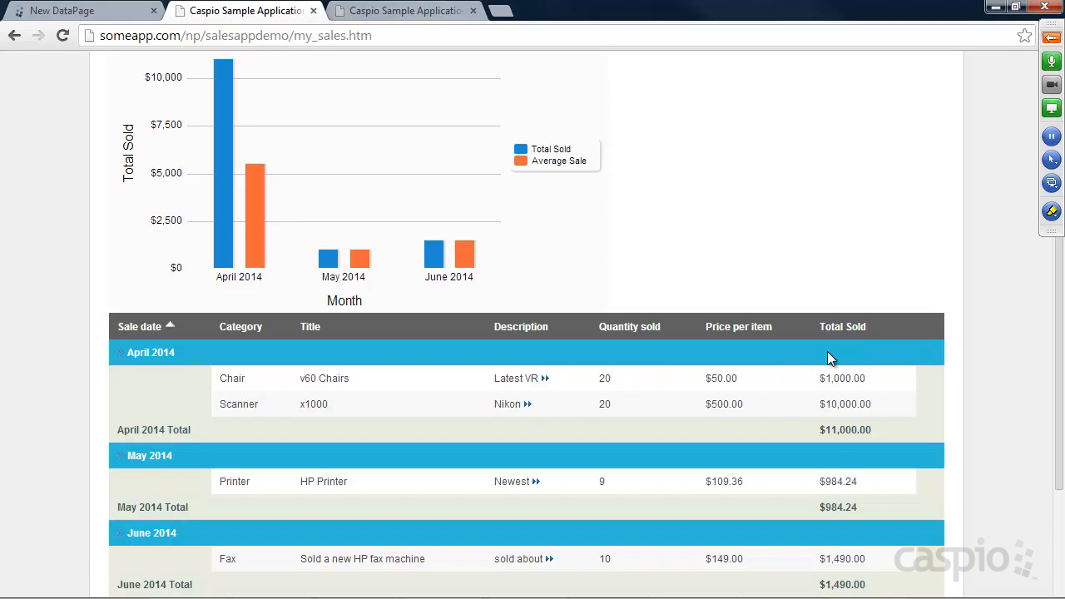
click(117, 11)
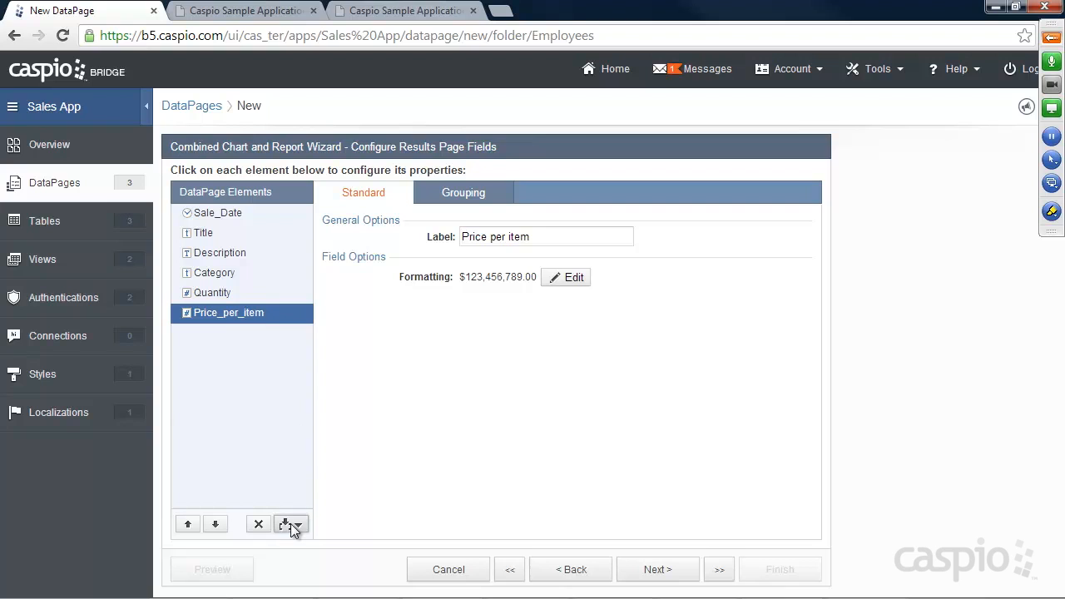
click(290, 524)
Step: Add a calculated field below Price_per_item and label it 'Total'
click(254, 488)
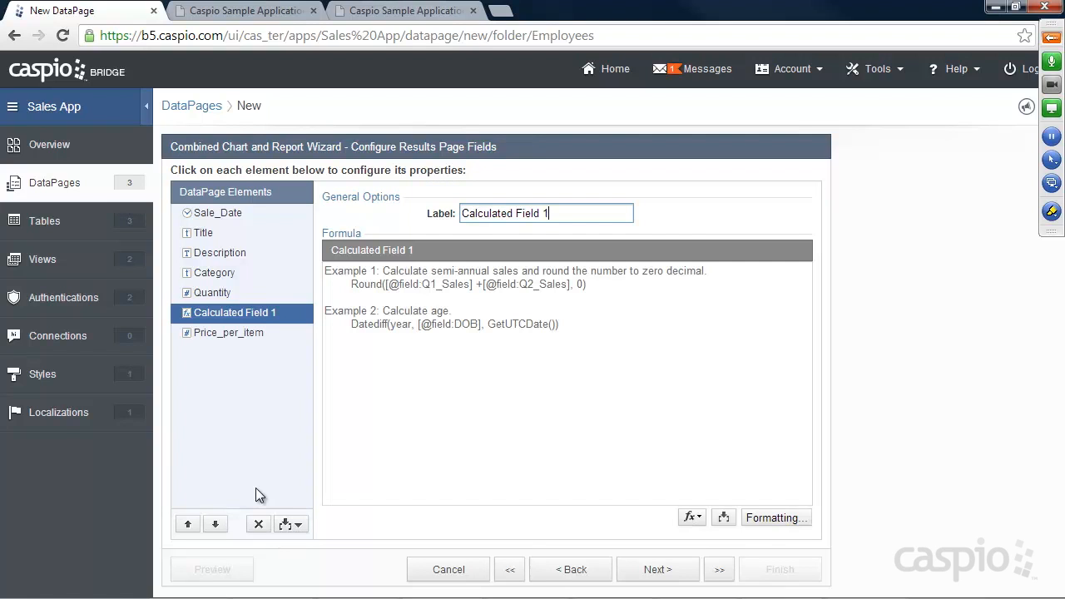
click(215, 525)
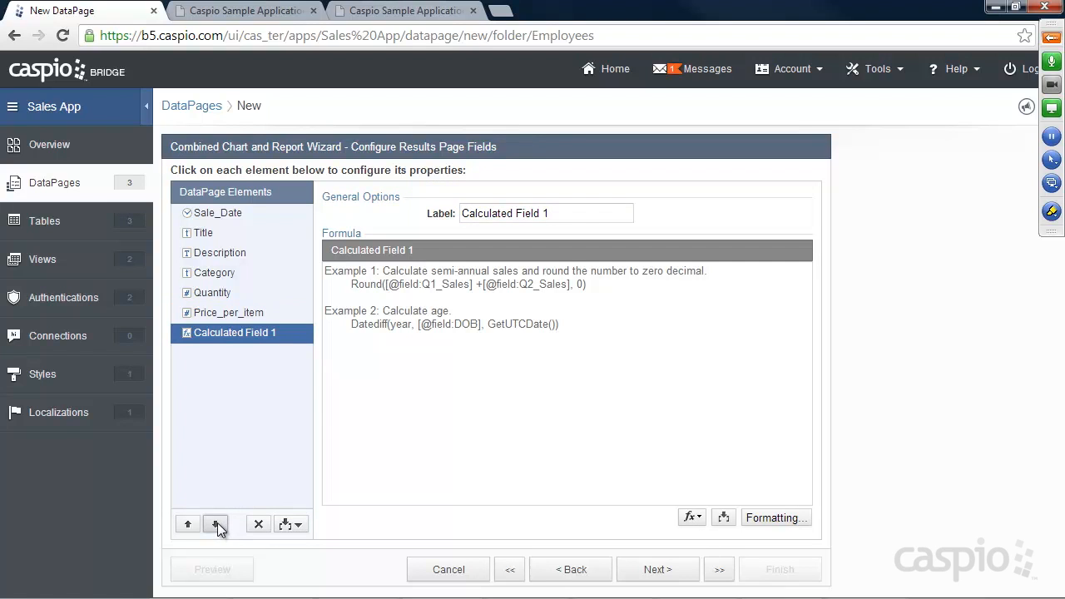
drag(561, 215, 443, 212)
text(Total)
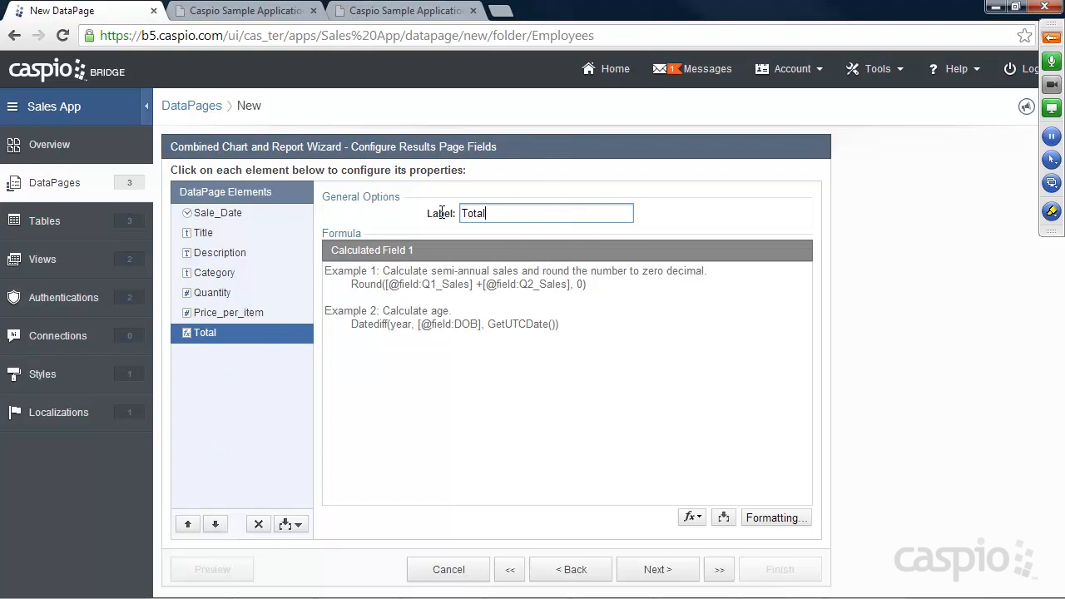
click(532, 317)
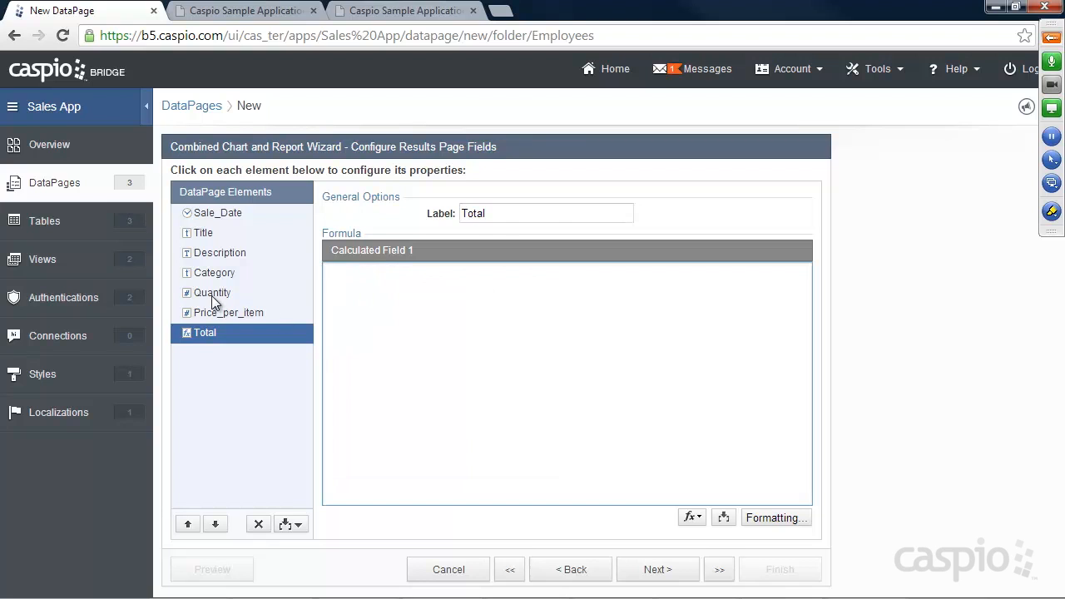
click(729, 518)
click(713, 541)
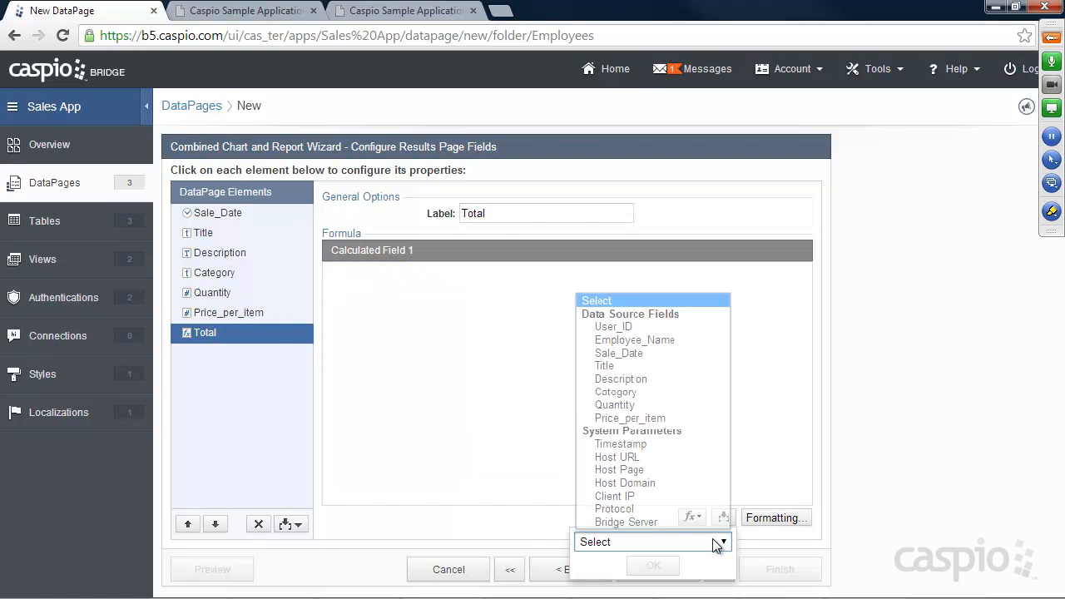
click(634, 406)
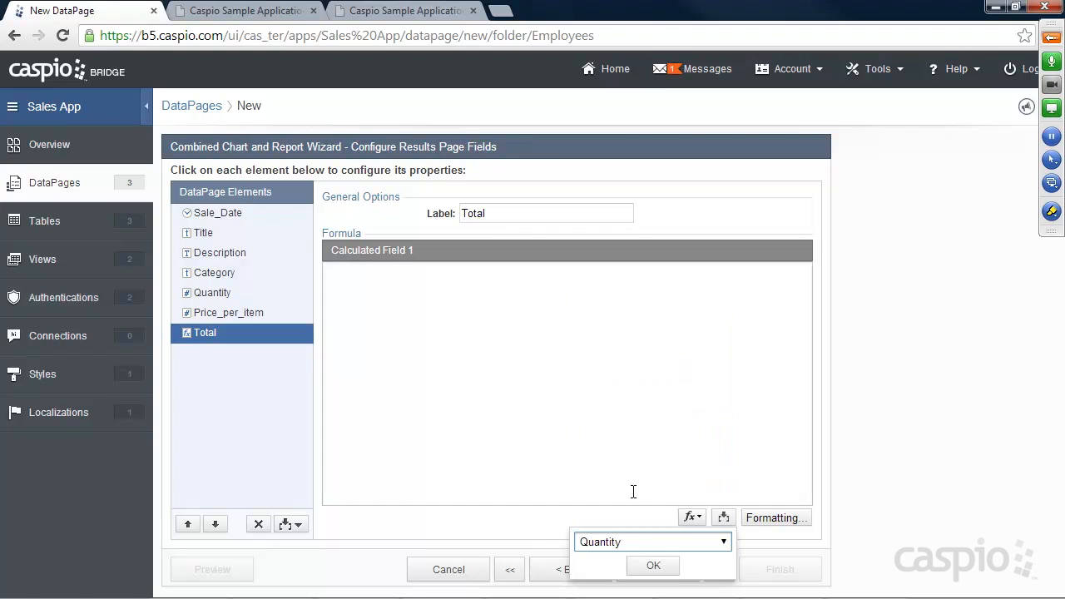
click(654, 566)
click(444, 277)
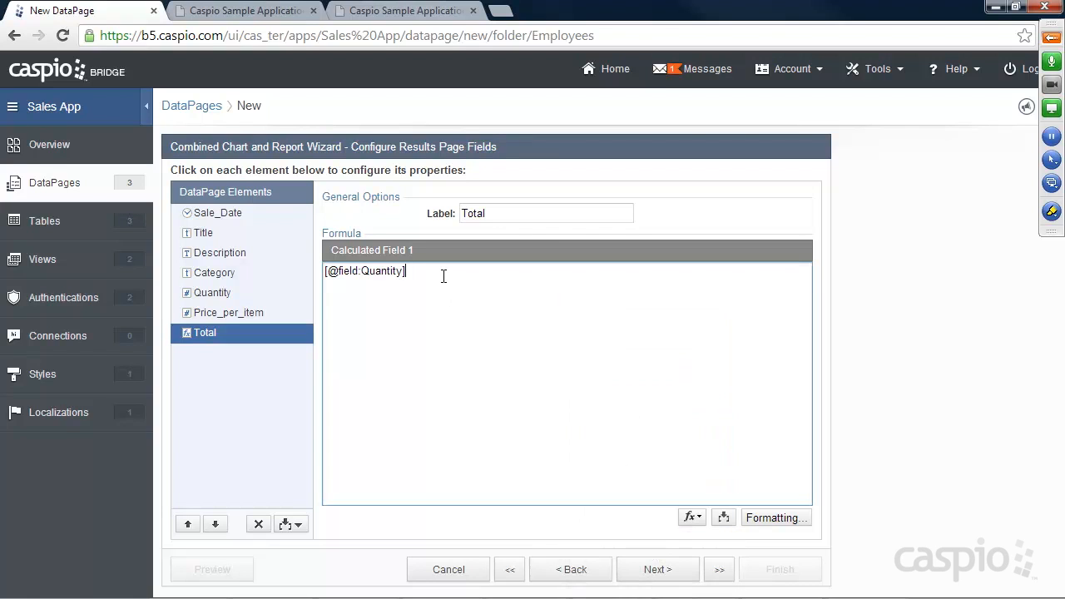
text(*)
click(723, 518)
click(722, 543)
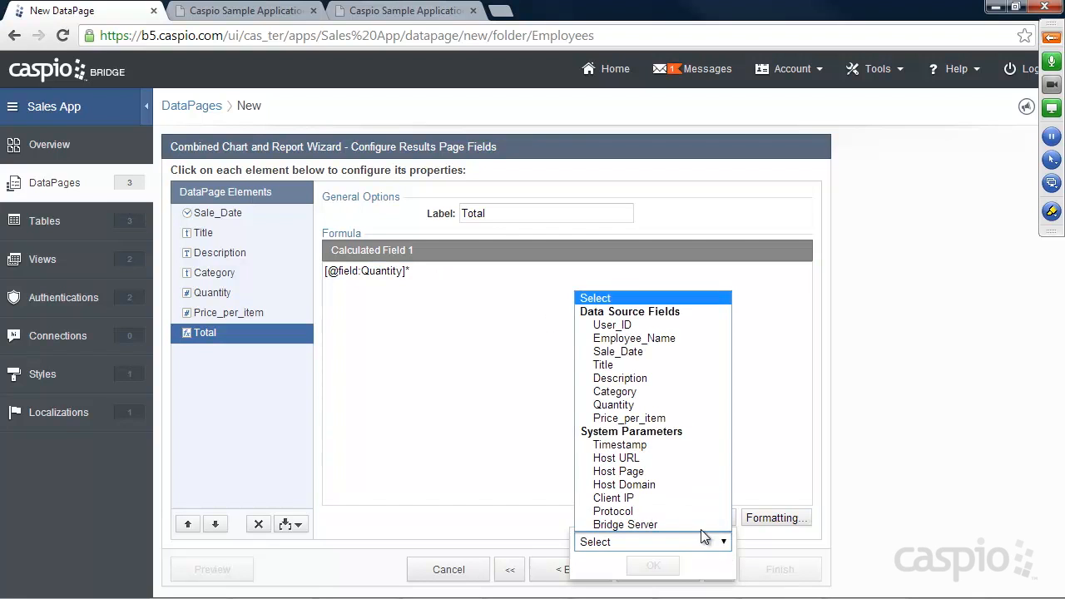
click(630, 419)
click(655, 565)
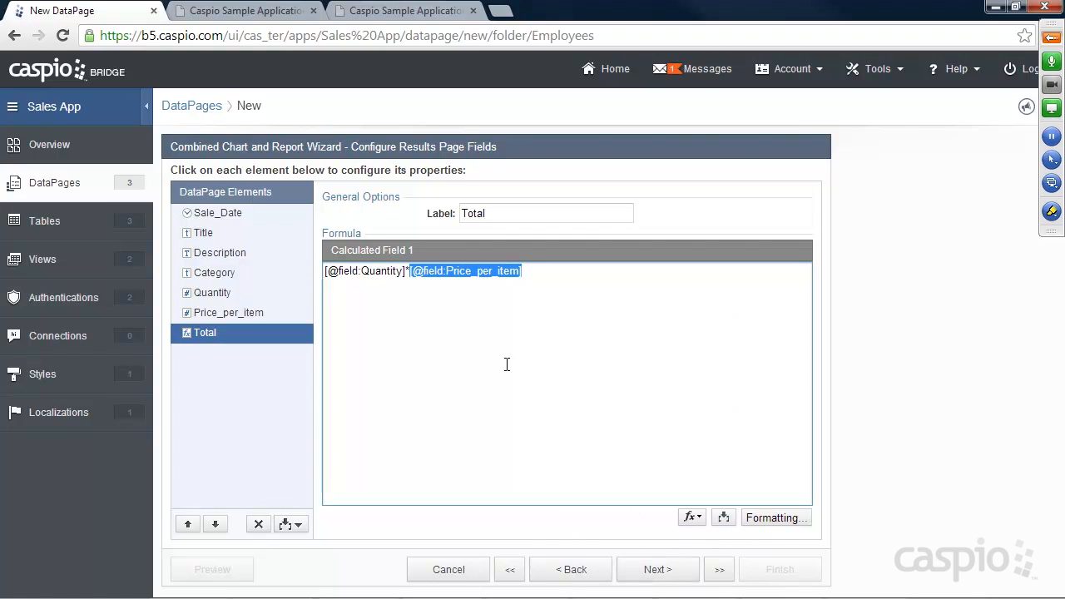
click(536, 281)
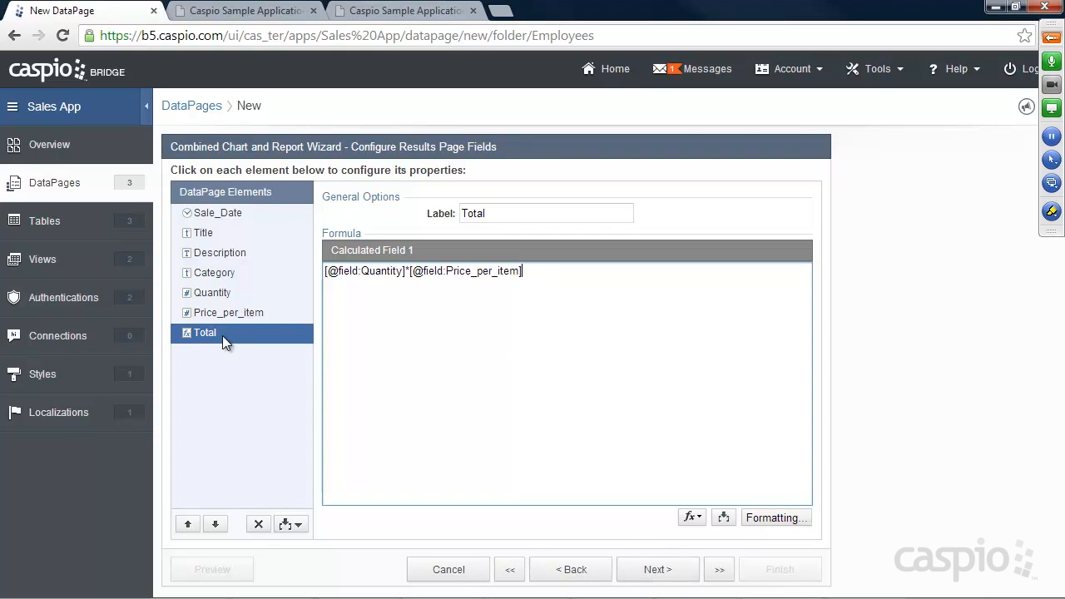
Step: Format the Total field as Custom Currency
click(777, 518)
click(539, 265)
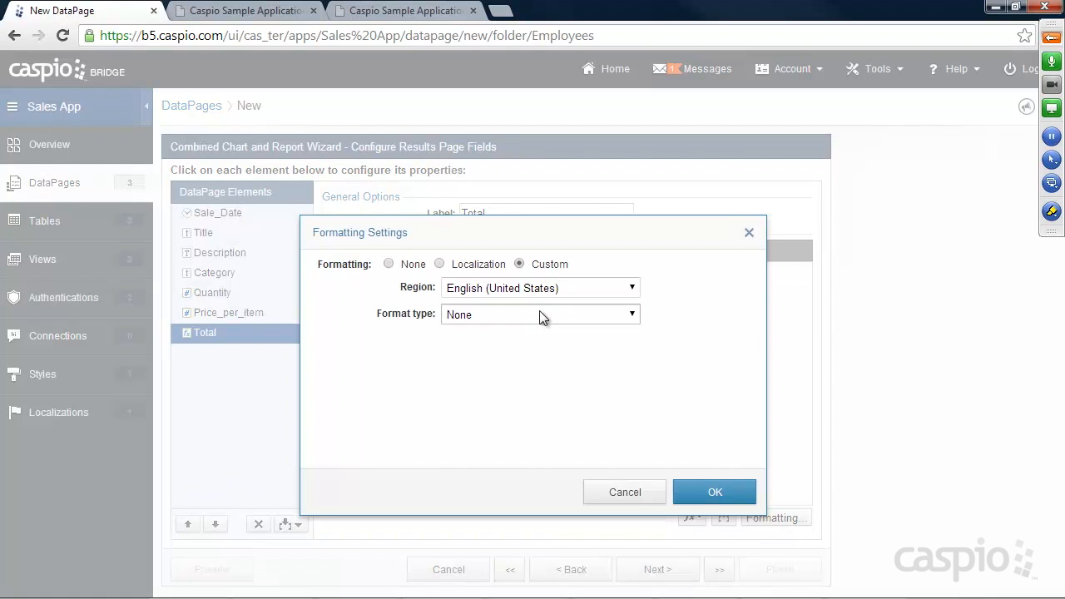
click(541, 313)
click(518, 361)
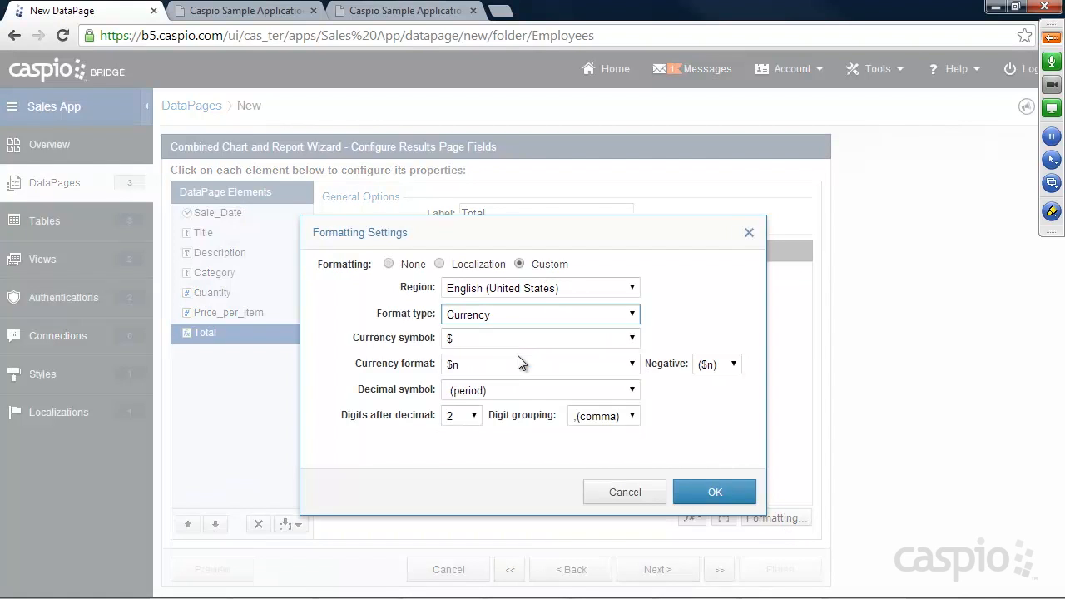
click(713, 492)
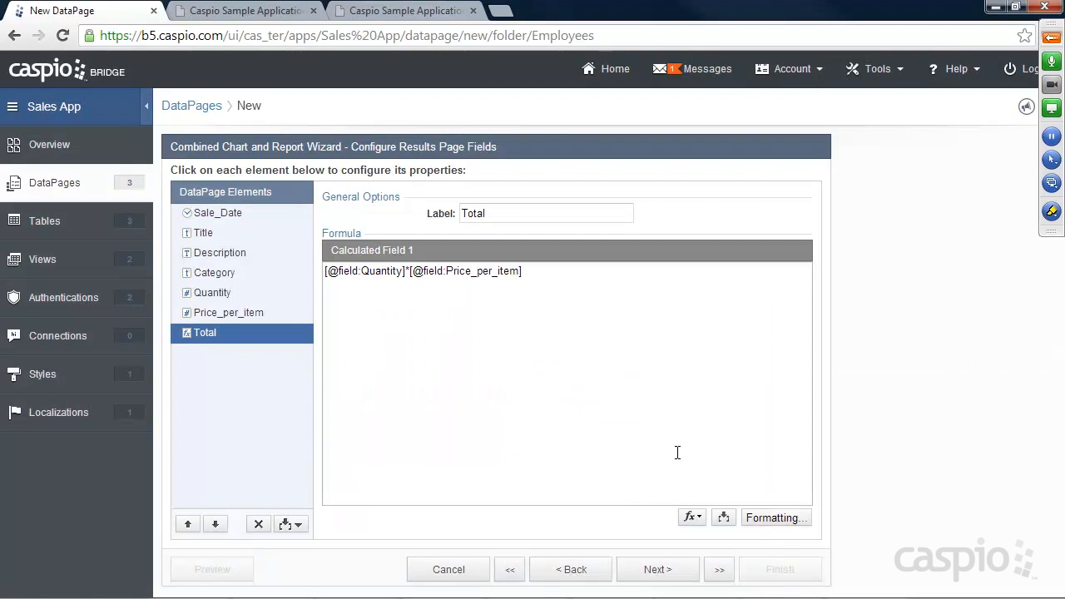
click(247, 11)
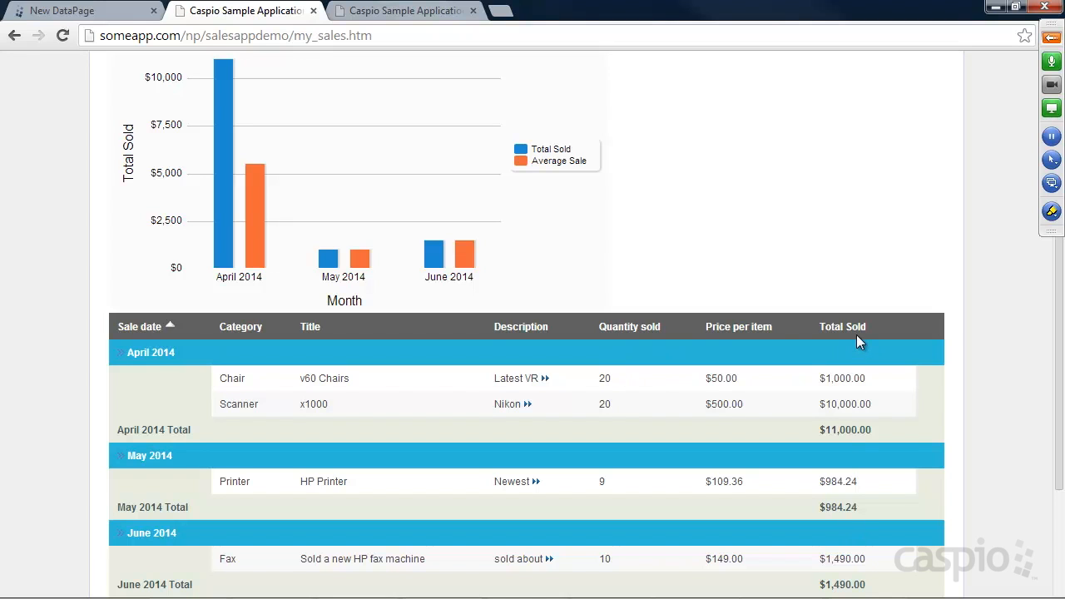
scroll(856, 334, down, 2)
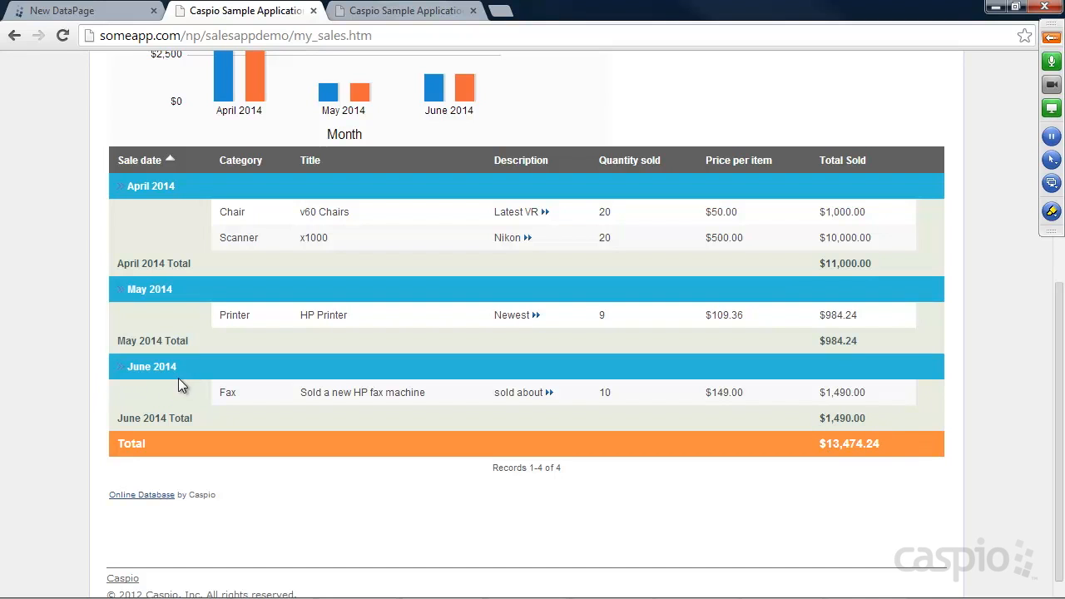
click(74, 12)
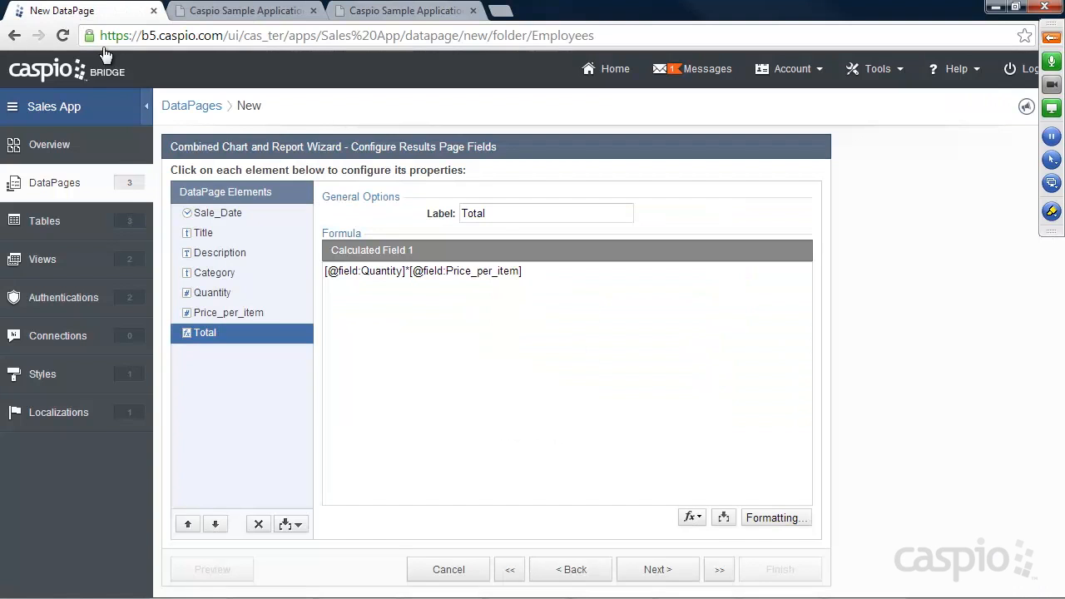
Step: Add a Totals & Aggregation element that sums the Total field with SUM
click(287, 526)
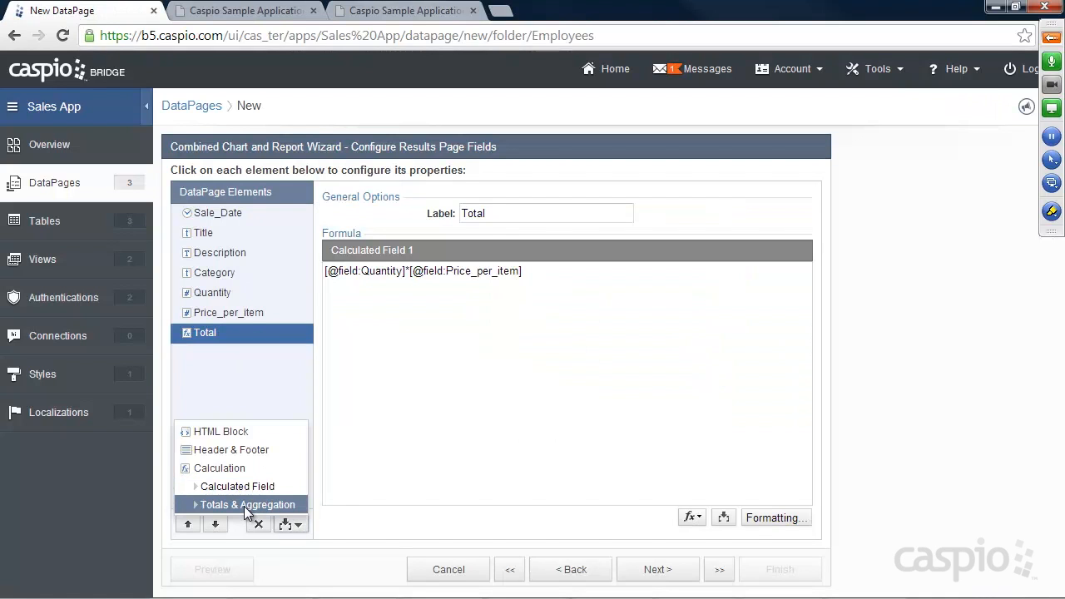
click(247, 505)
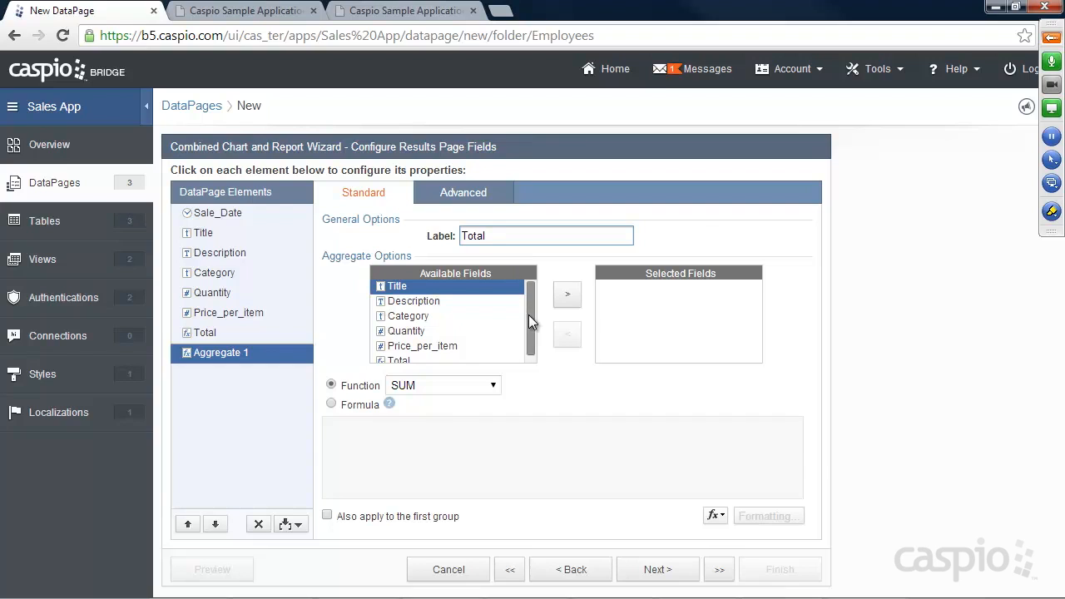
drag(529, 315, 528, 338)
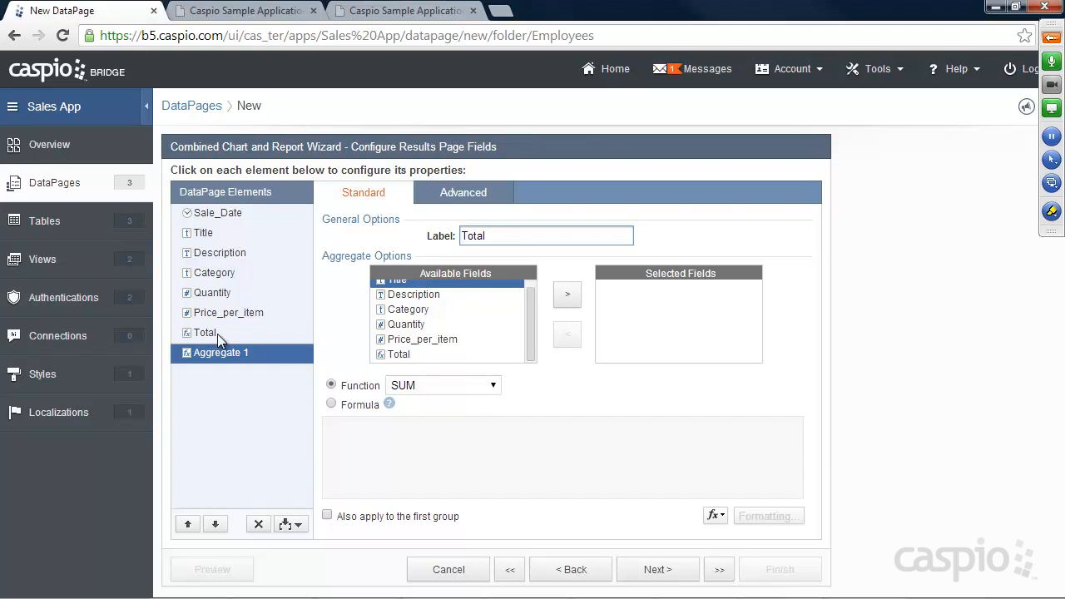
click(407, 356)
click(569, 296)
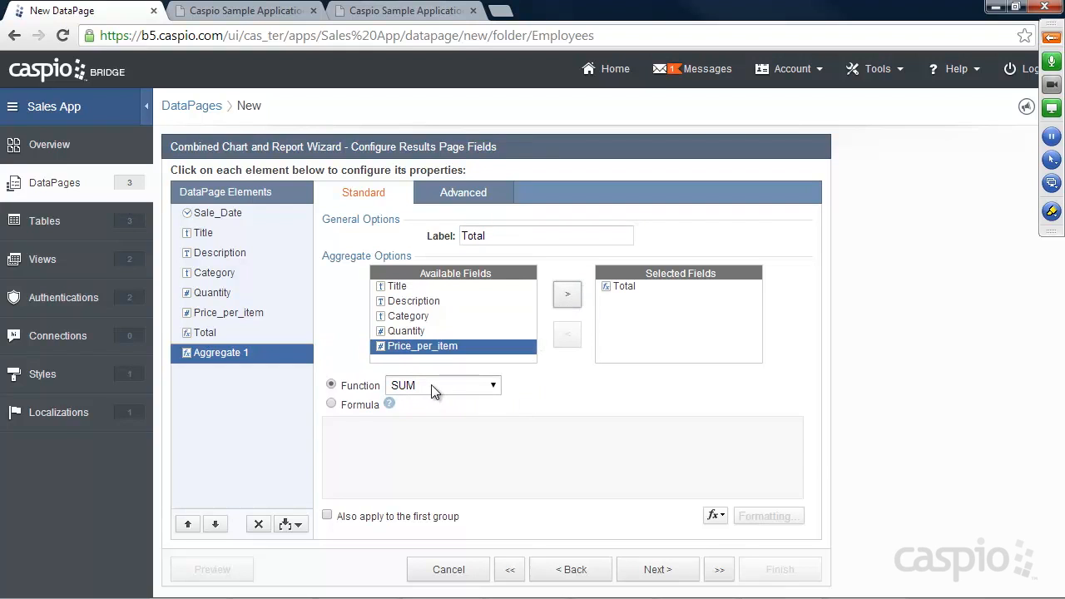
click(353, 406)
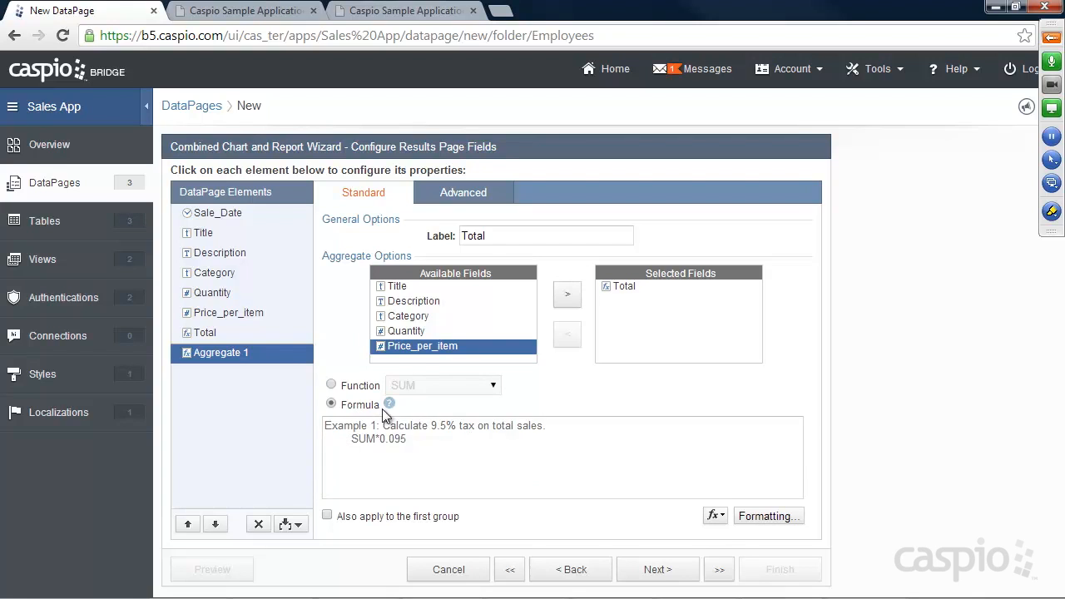
click(331, 384)
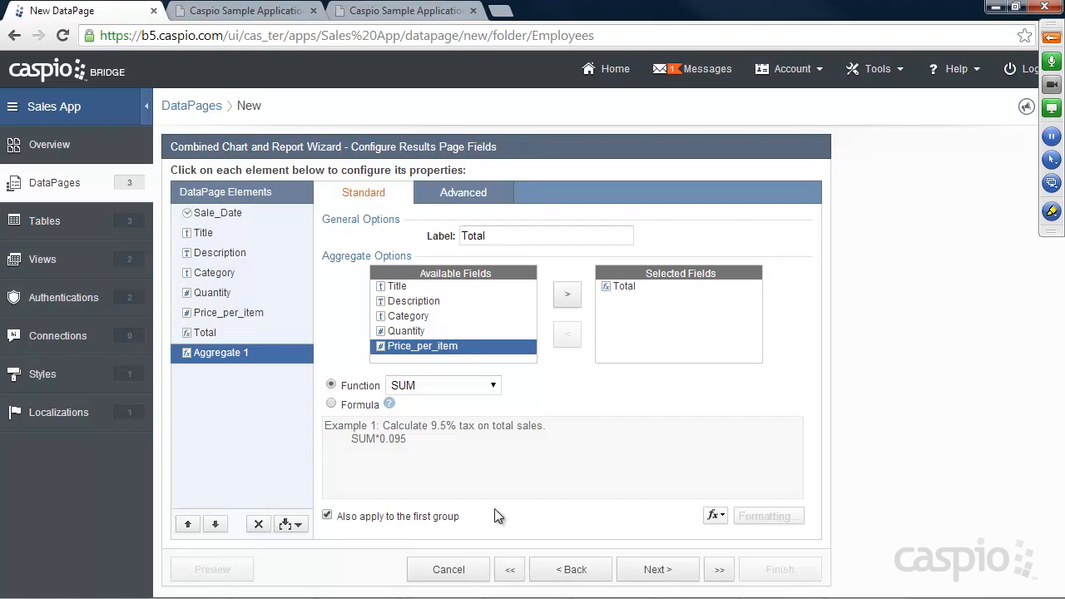
click(665, 573)
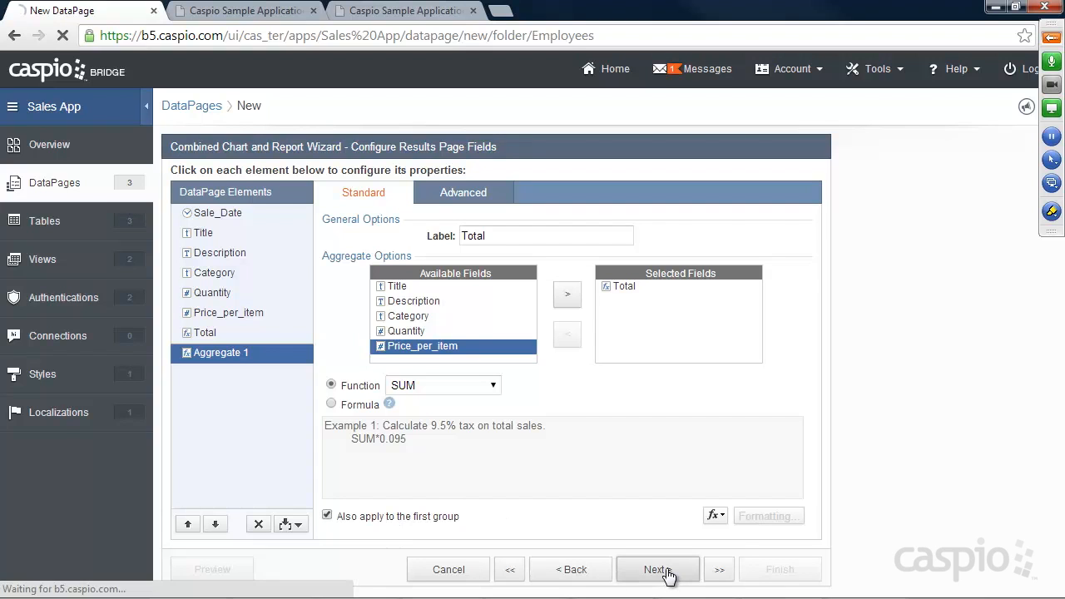
Step: Keep the search results options and choose the 2D Column chart type
drag(364, 321, 331, 322)
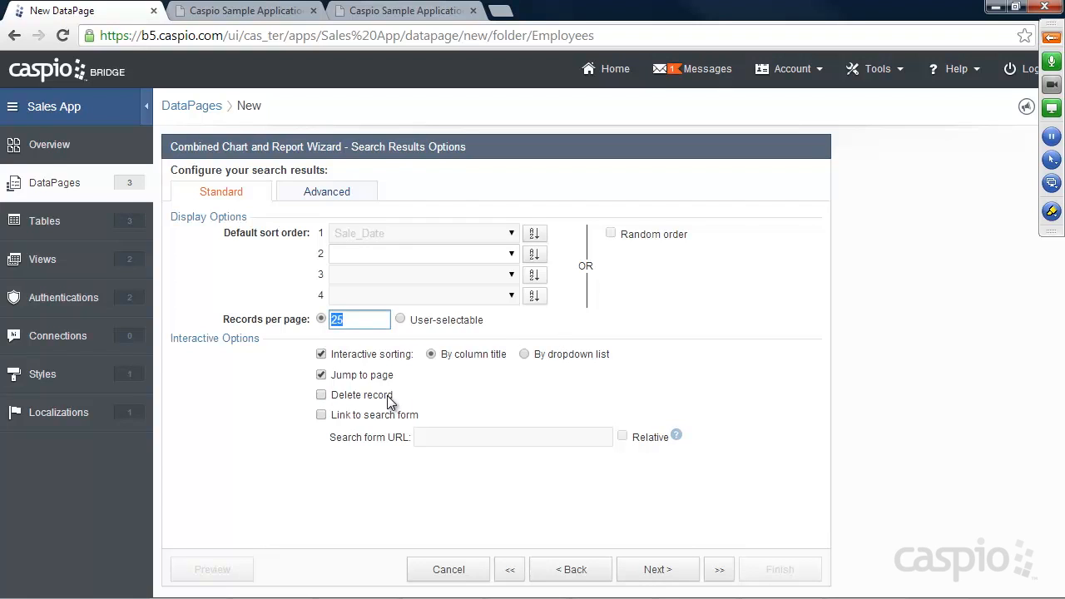
click(656, 572)
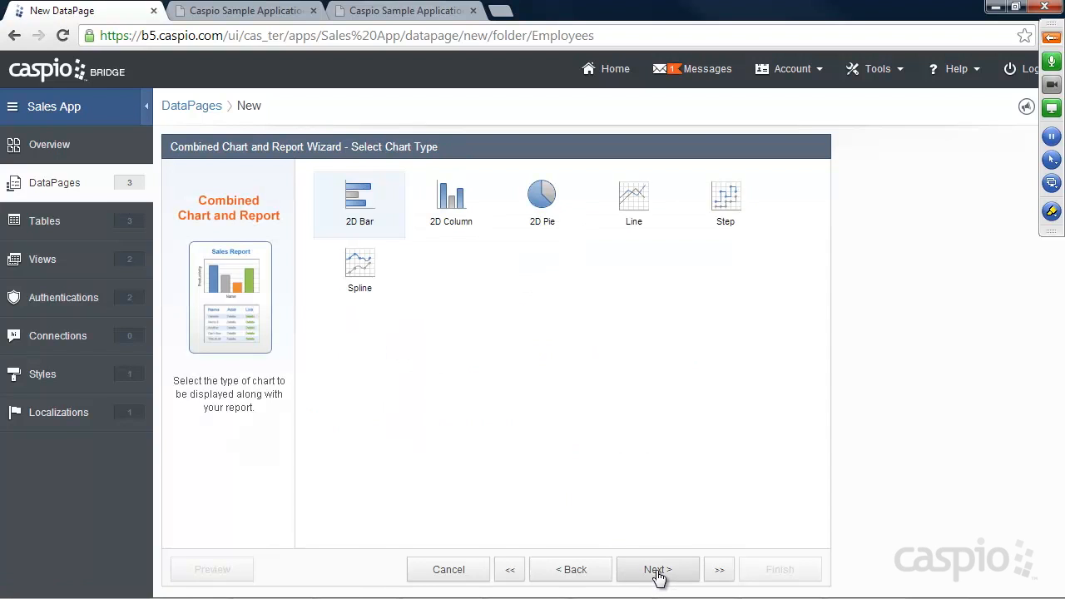
click(251, 12)
scroll(329, 242, up, 2)
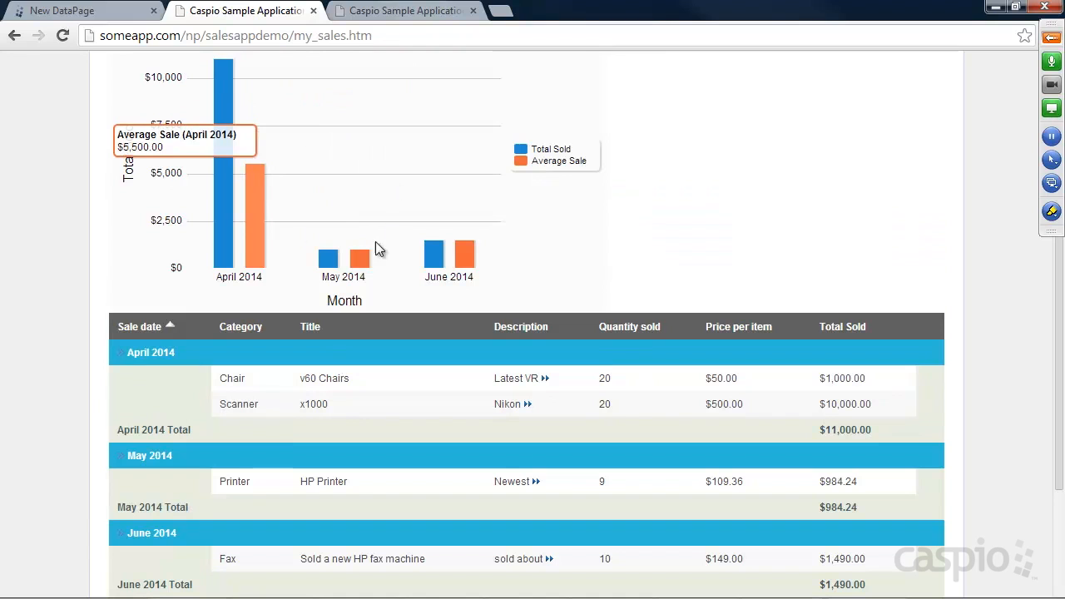
click(105, 10)
click(449, 218)
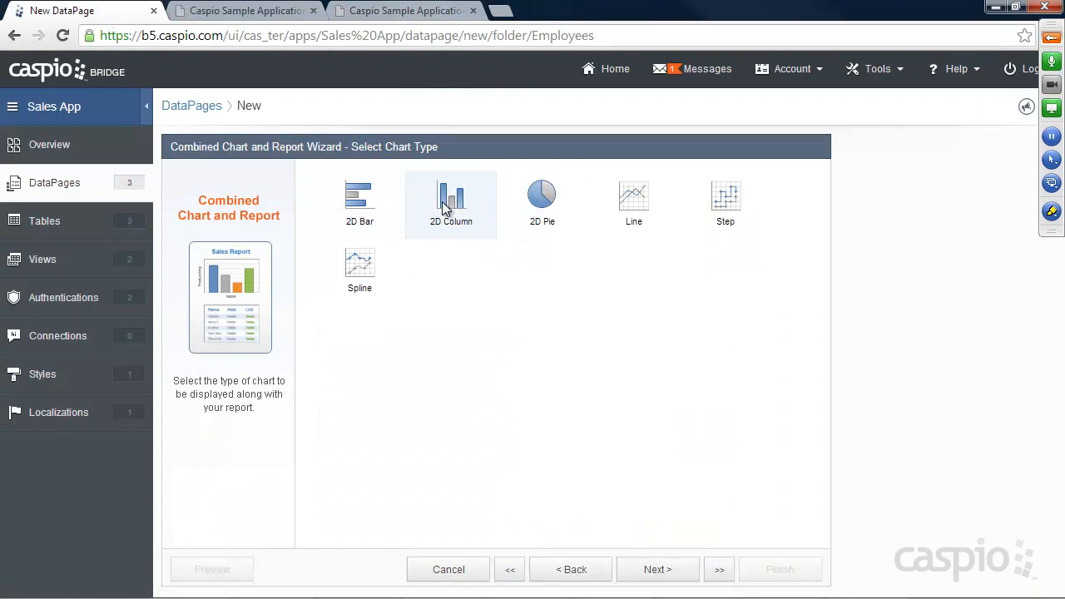
click(653, 572)
Step: Title the chart 'Total Revenue Per Month'
click(487, 214)
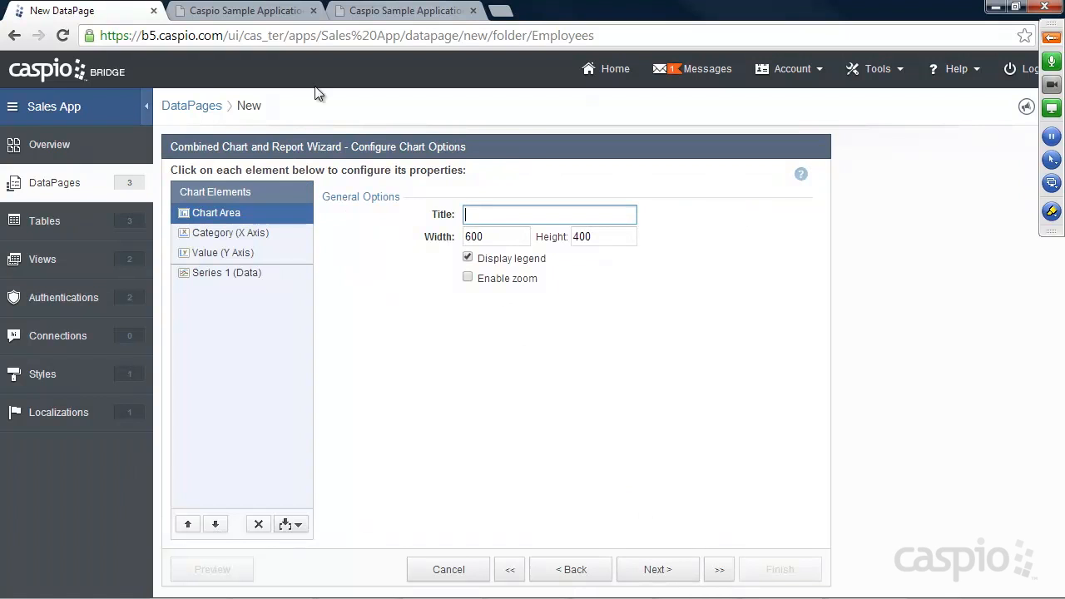
click(249, 12)
scroll(332, 119, up, 3)
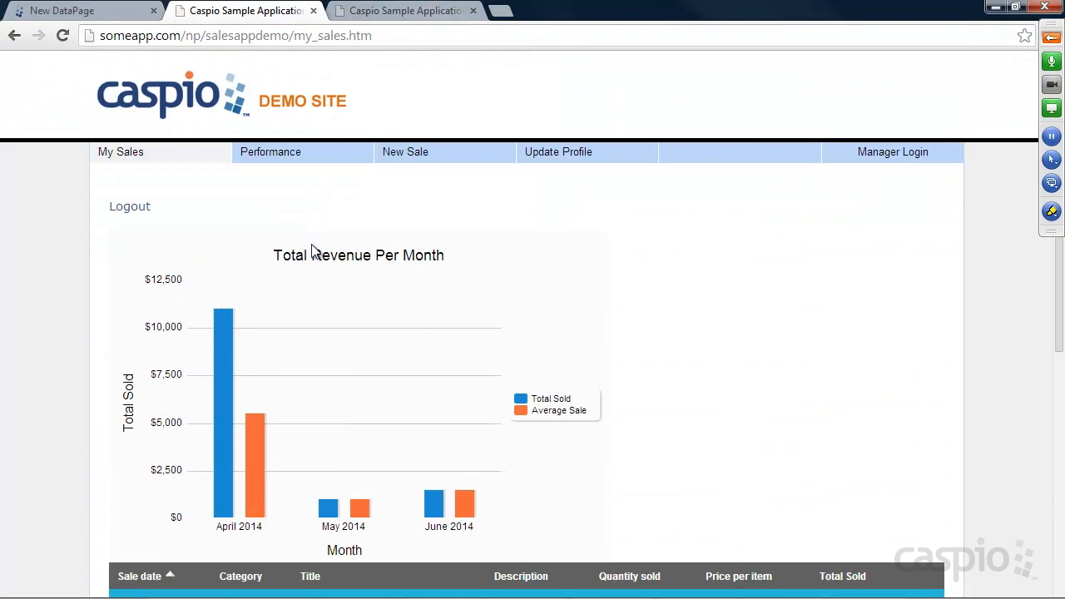
click(100, 11)
text(Total Revenue Per Month)
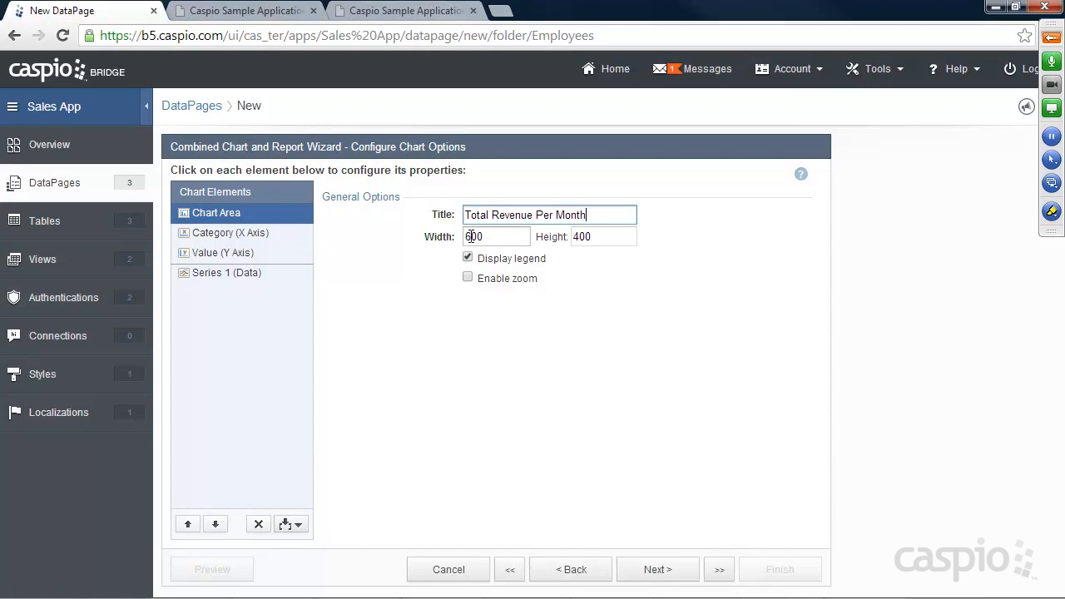
Step: Set the X axis to Sale_Date, titled Month, with horizontal labels
click(246, 235)
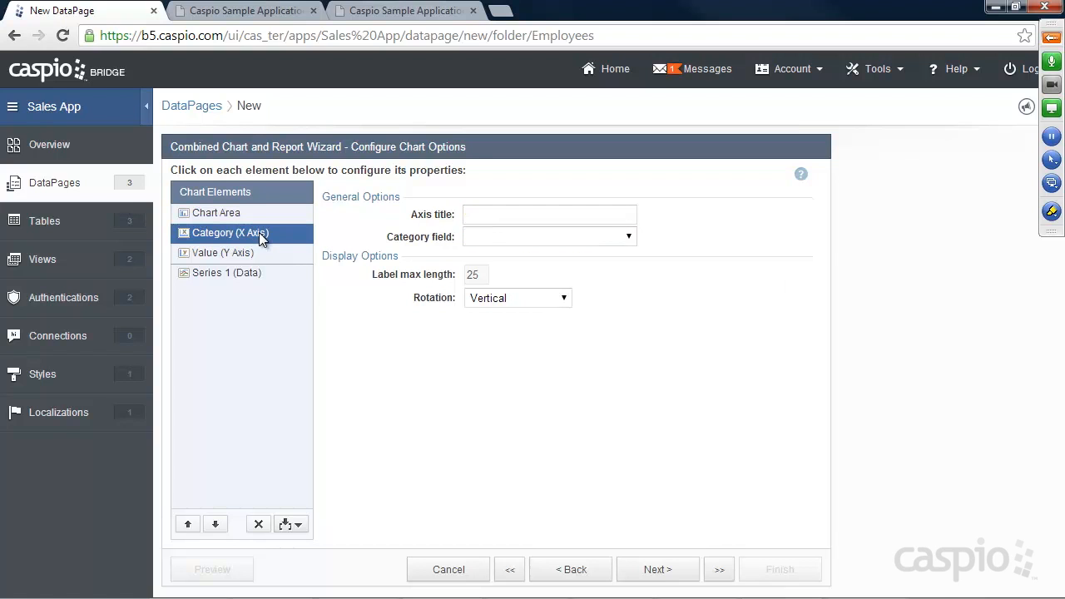
click(254, 11)
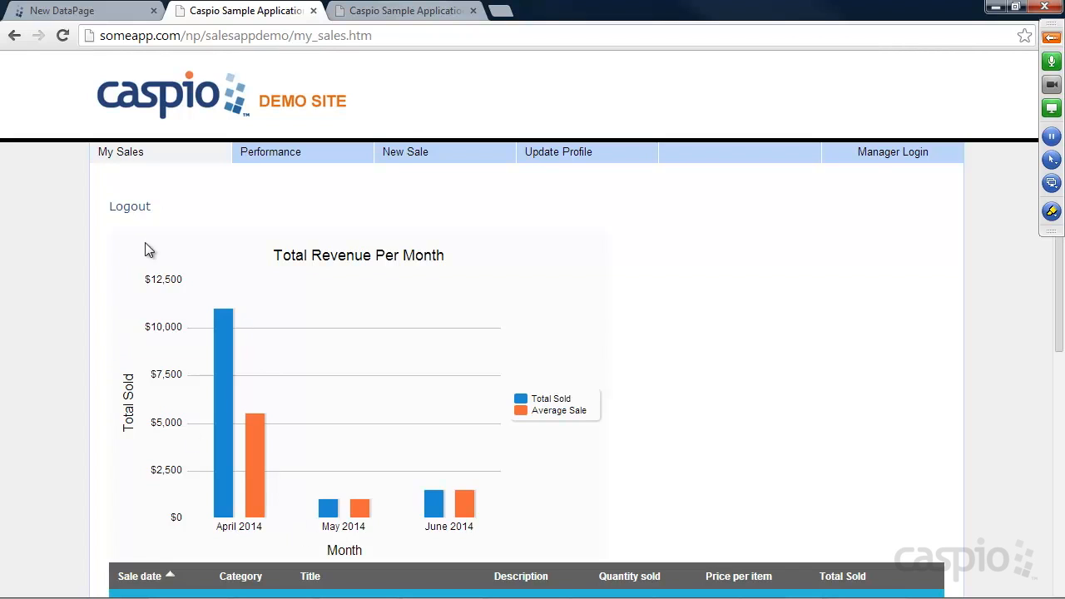
click(104, 12)
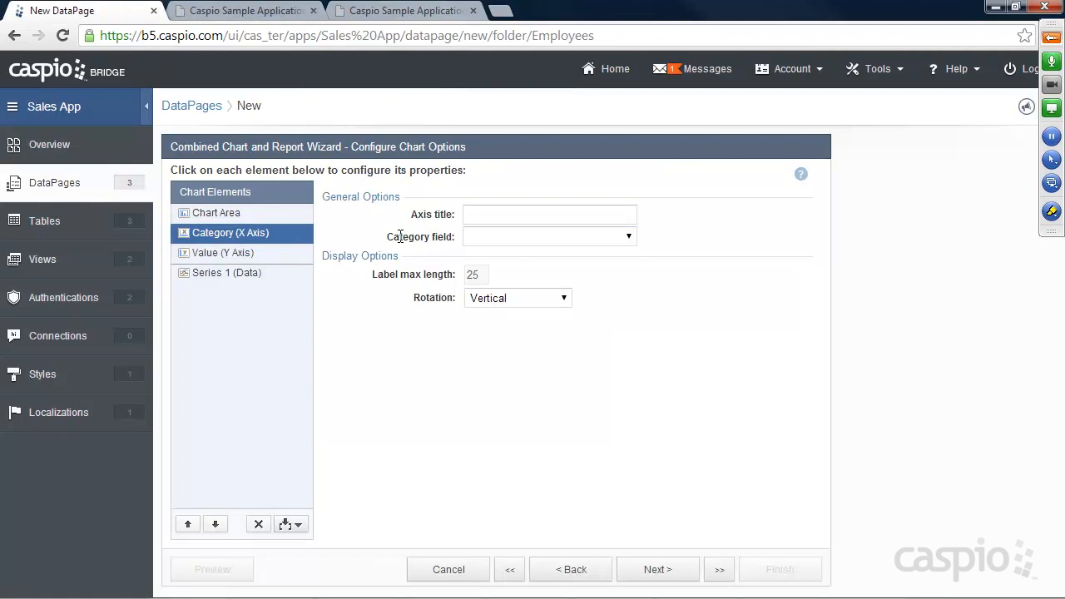
click(512, 238)
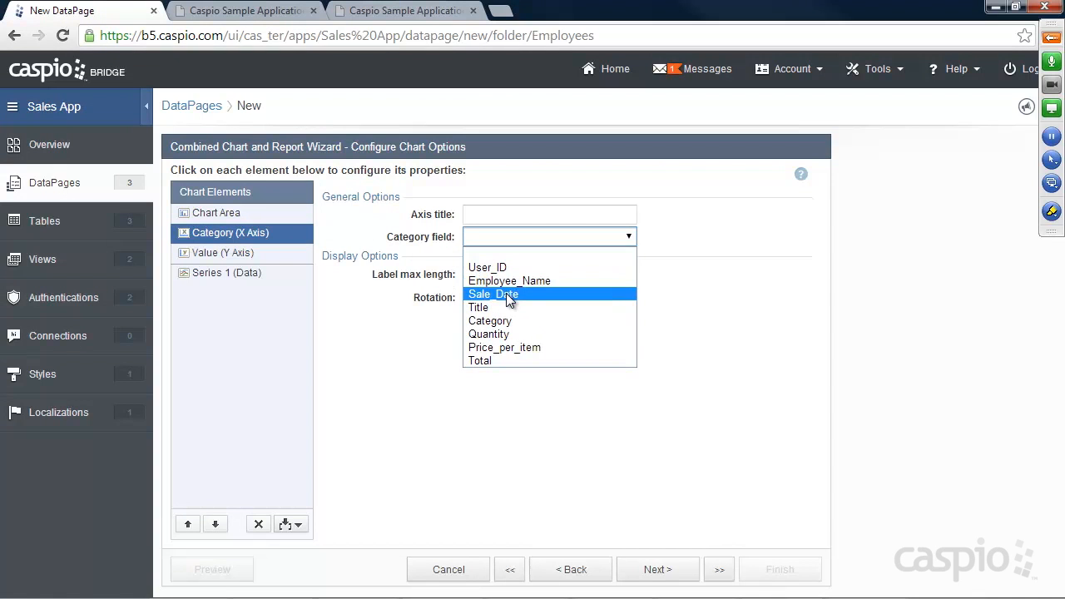
click(503, 295)
click(501, 213)
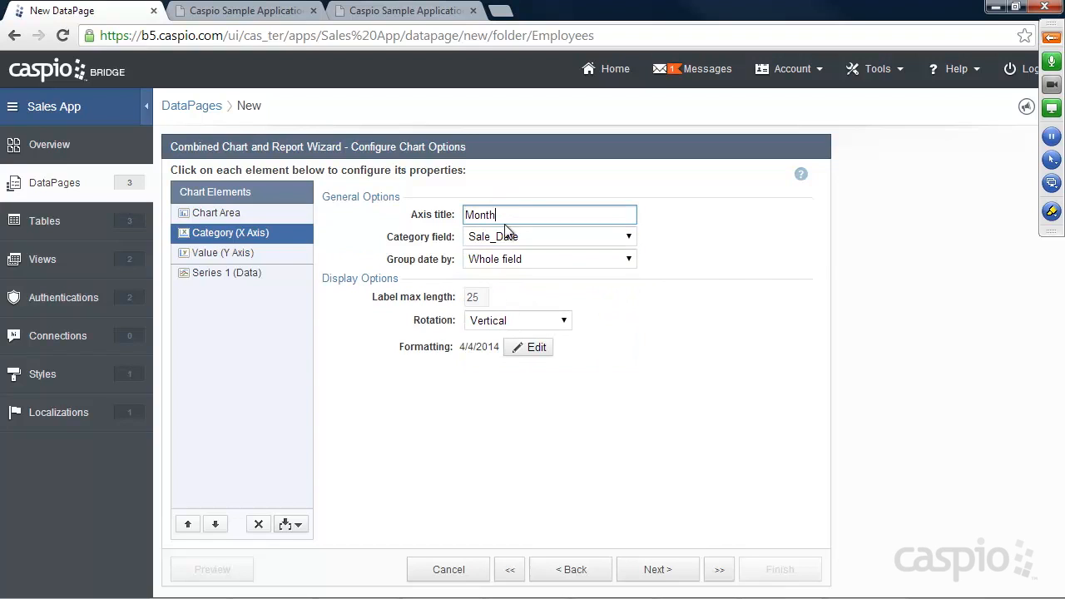
click(520, 321)
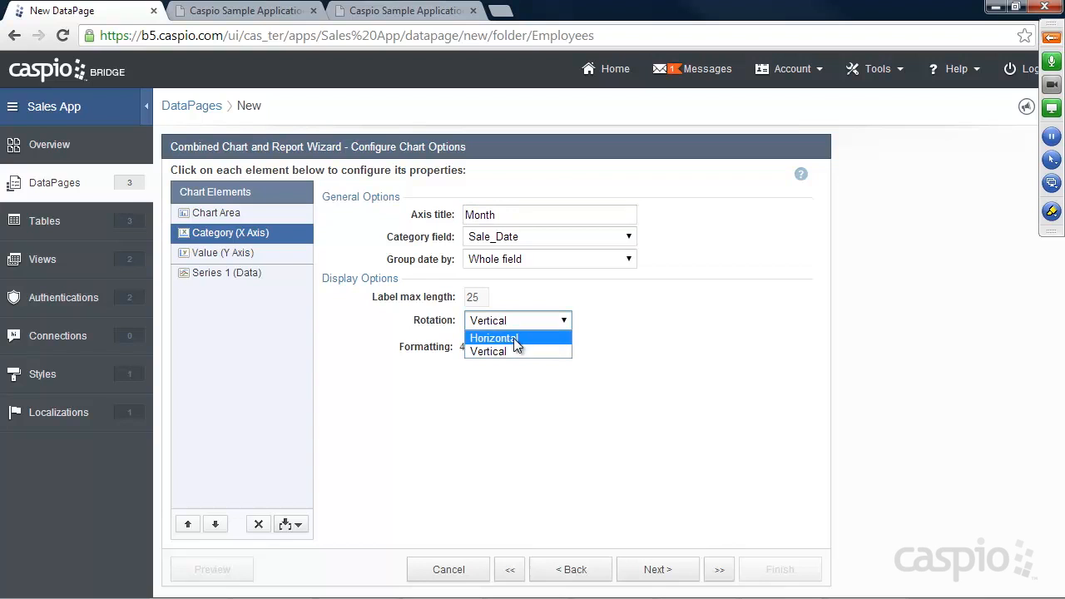
click(514, 338)
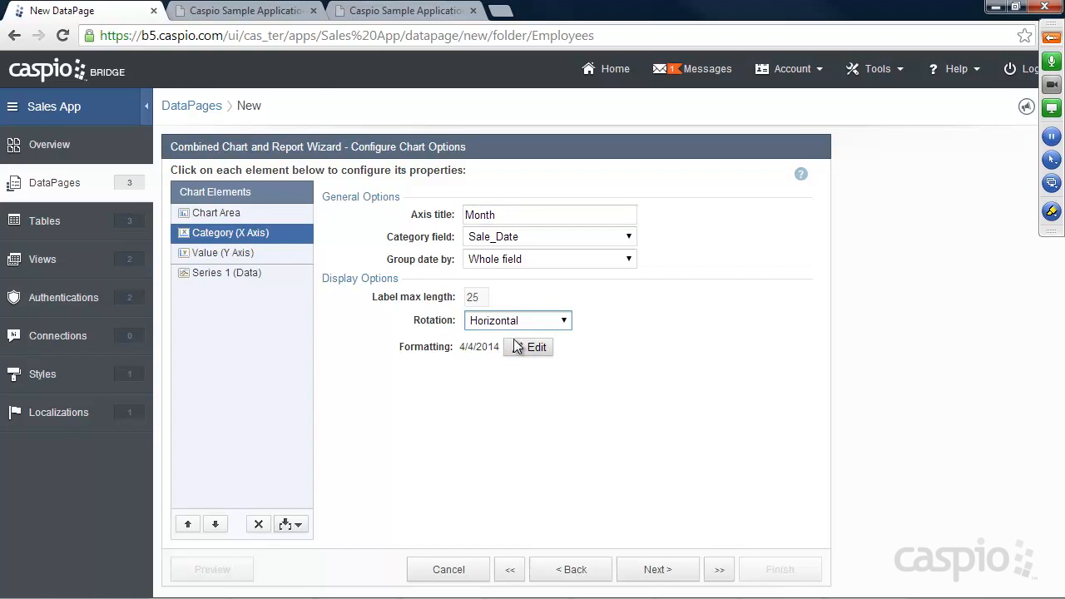
click(265, 11)
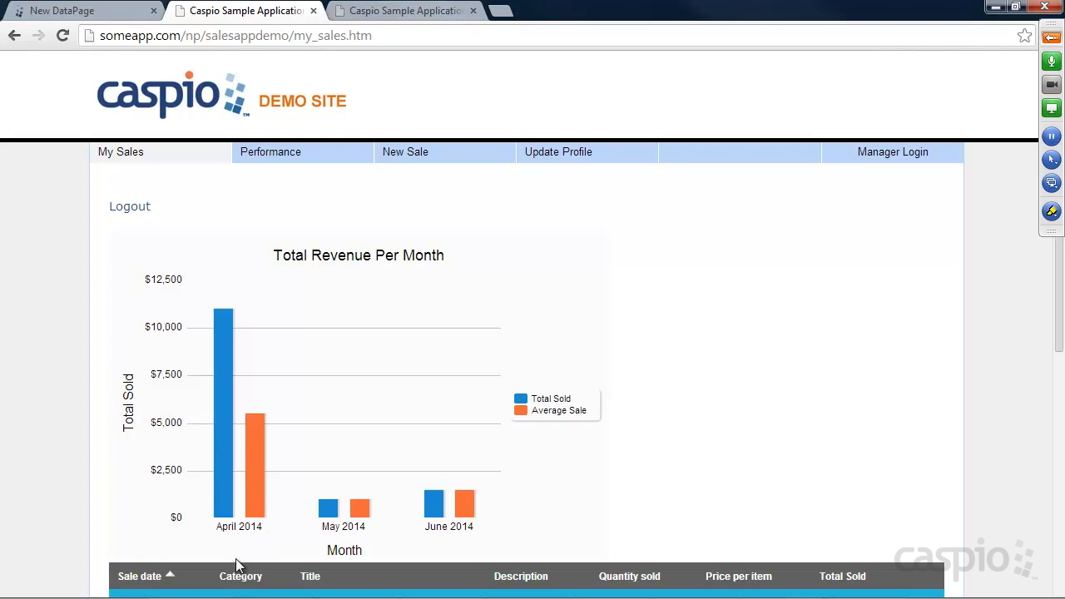
click(67, 9)
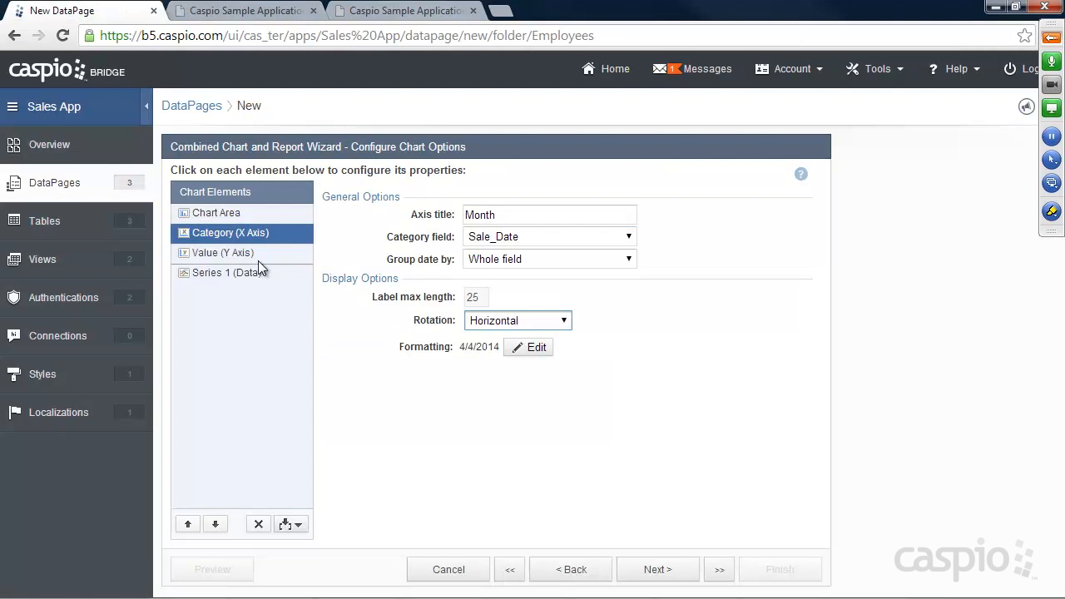
Step: Give the Y axis a title and Custom Currency number formatting
click(212, 251)
click(475, 214)
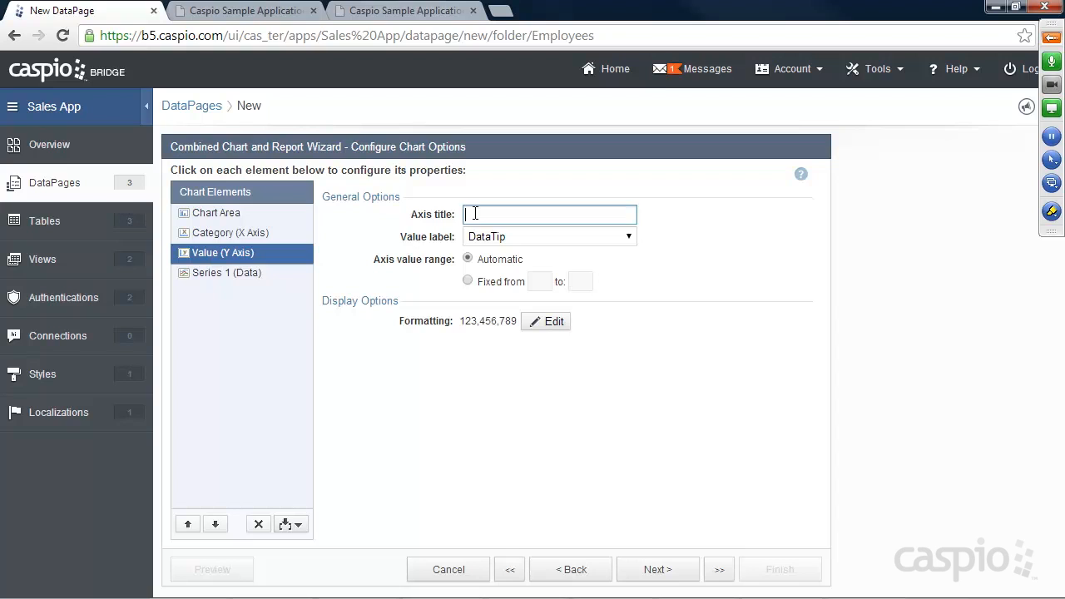
text(Total)
click(545, 321)
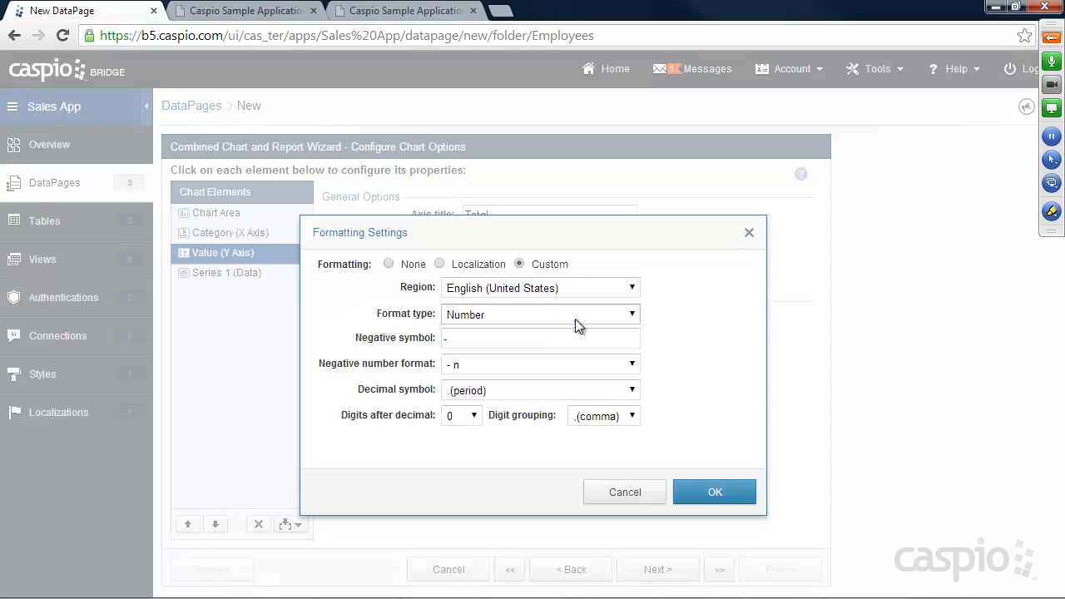
click(529, 320)
click(527, 357)
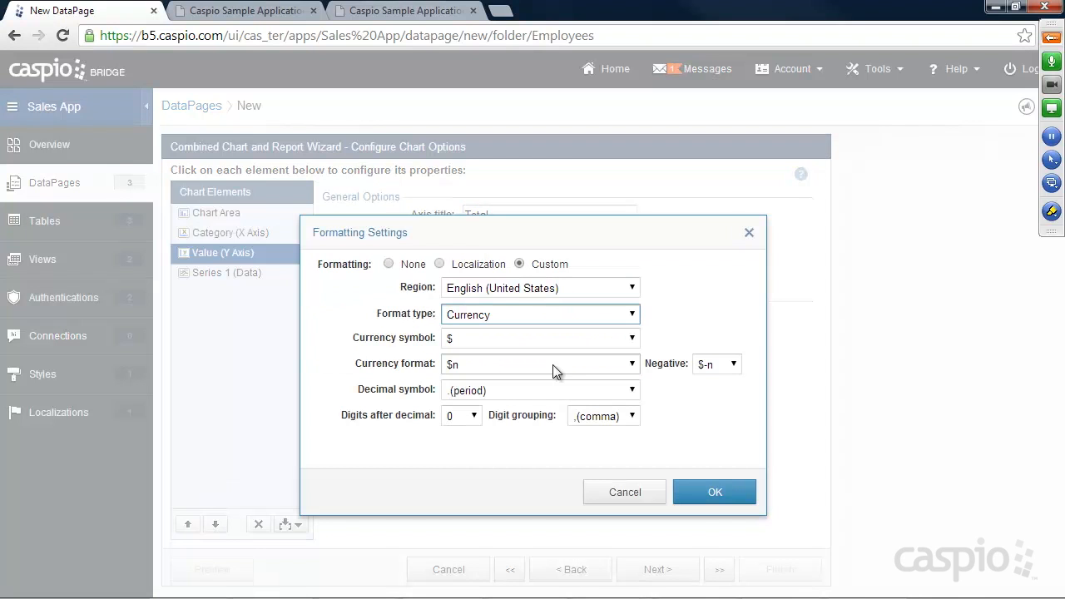
click(700, 492)
Step: Set Series 1 to plot the Total field with SUM aggregation
click(219, 274)
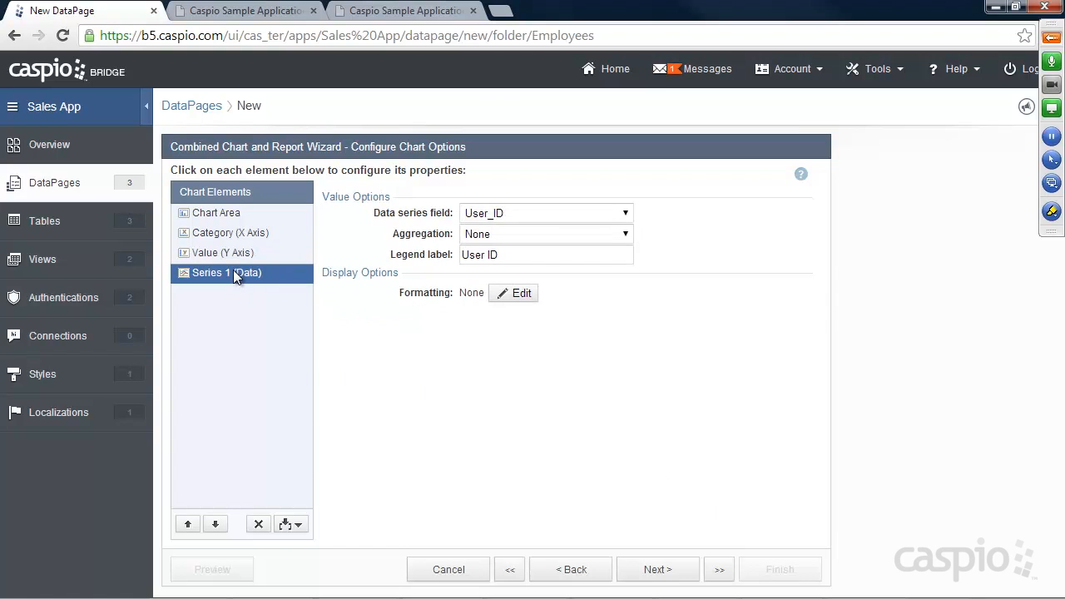
click(238, 10)
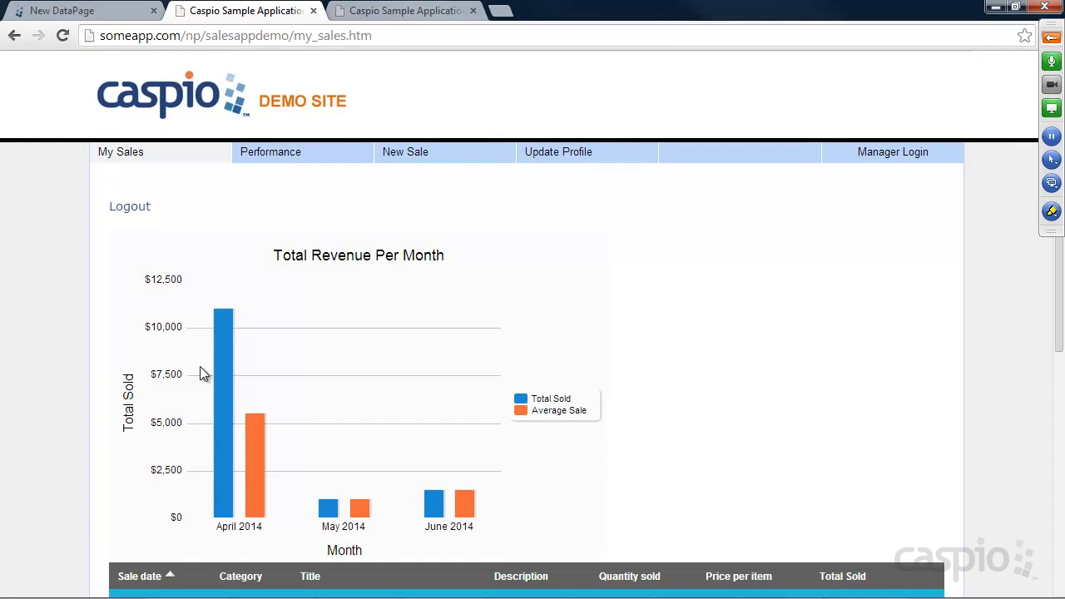
mouse_move(226, 340)
click(103, 10)
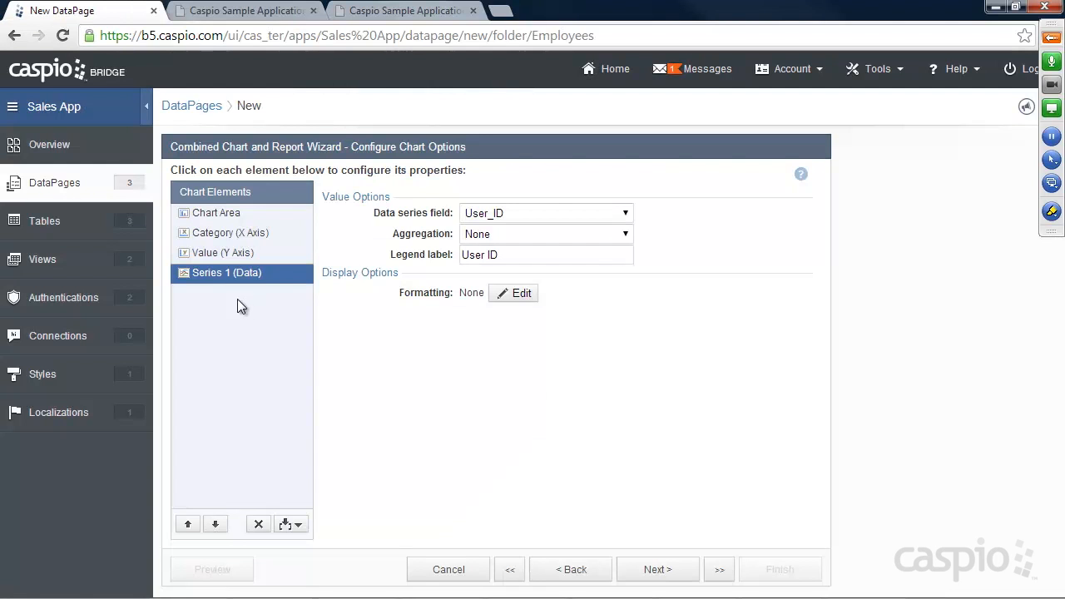
click(488, 213)
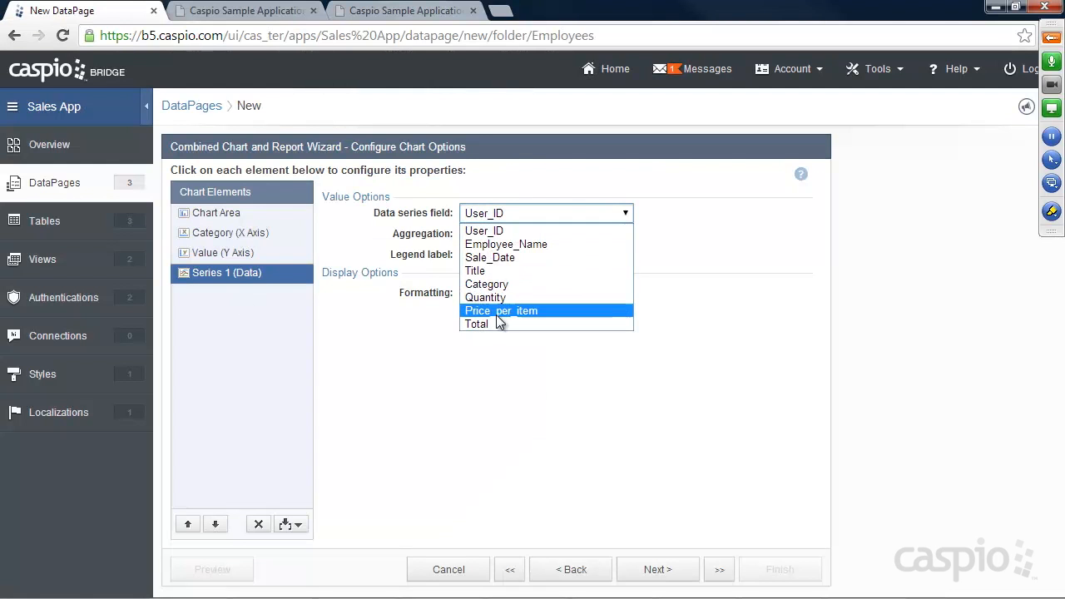
click(489, 322)
click(492, 236)
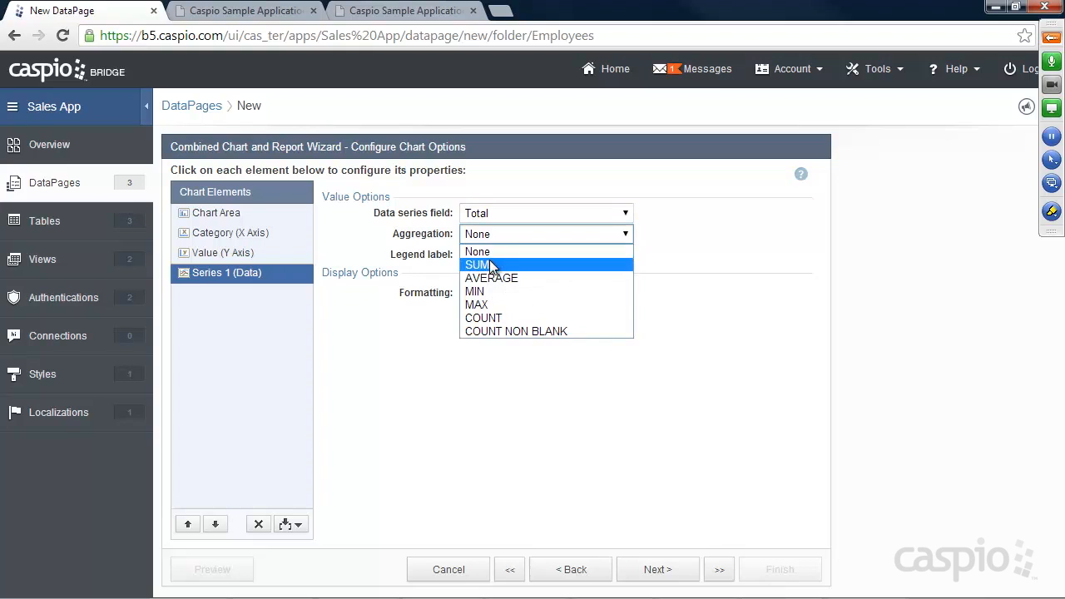
click(498, 260)
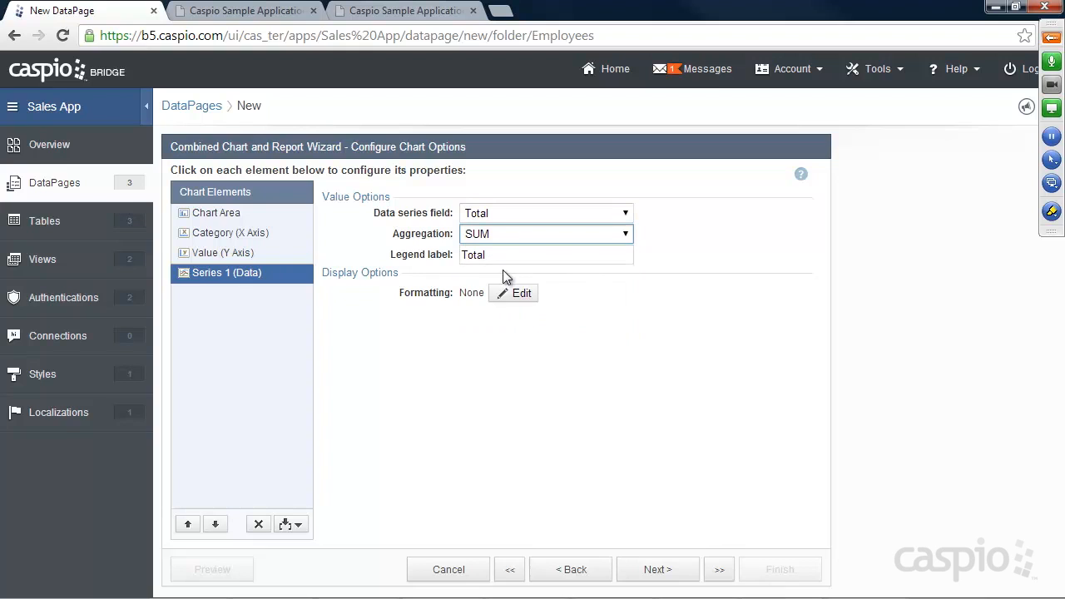
click(299, 523)
Step: Add Series 2 averaging the Total field, with the legend label 'Average'
click(281, 541)
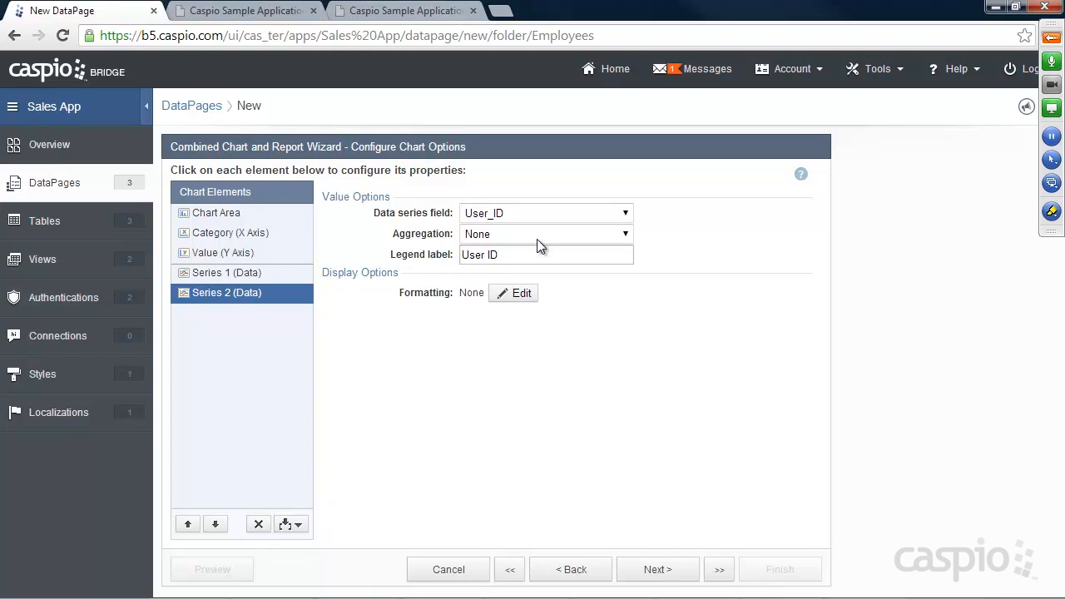
click(517, 215)
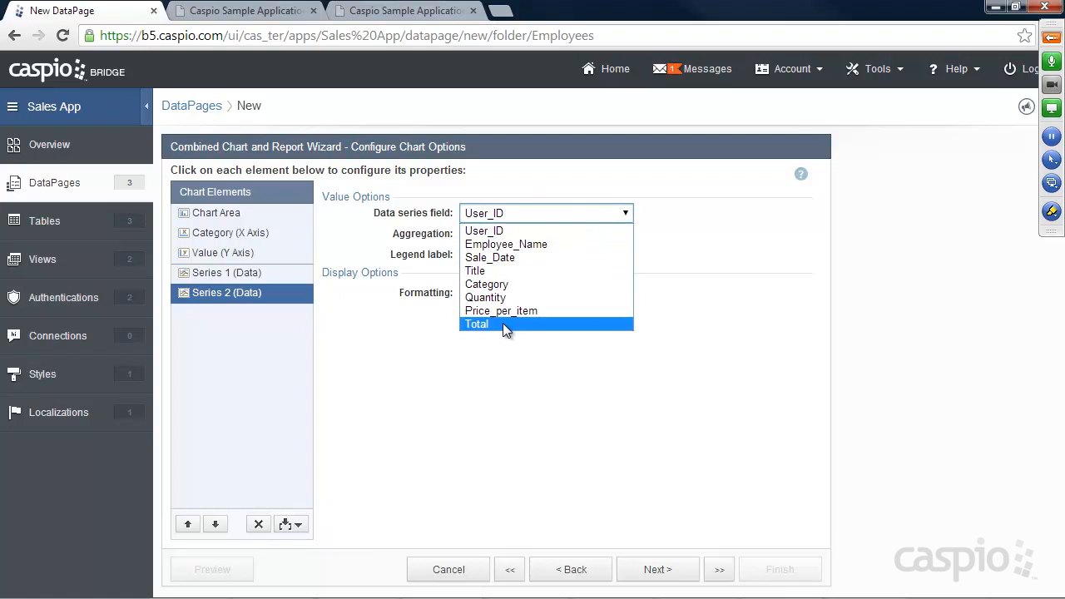
click(503, 323)
click(498, 235)
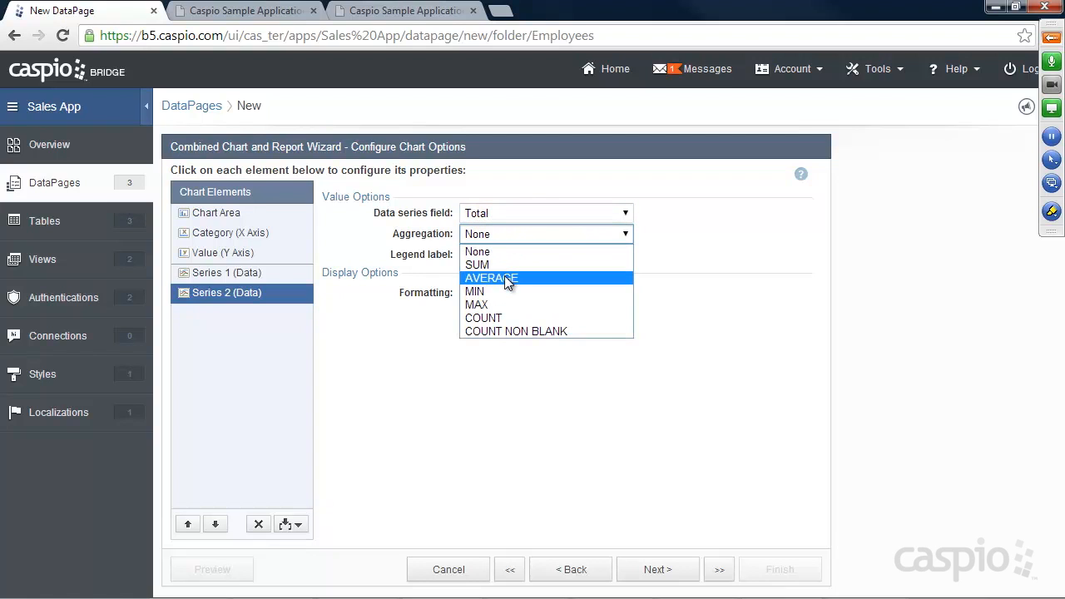
click(498, 277)
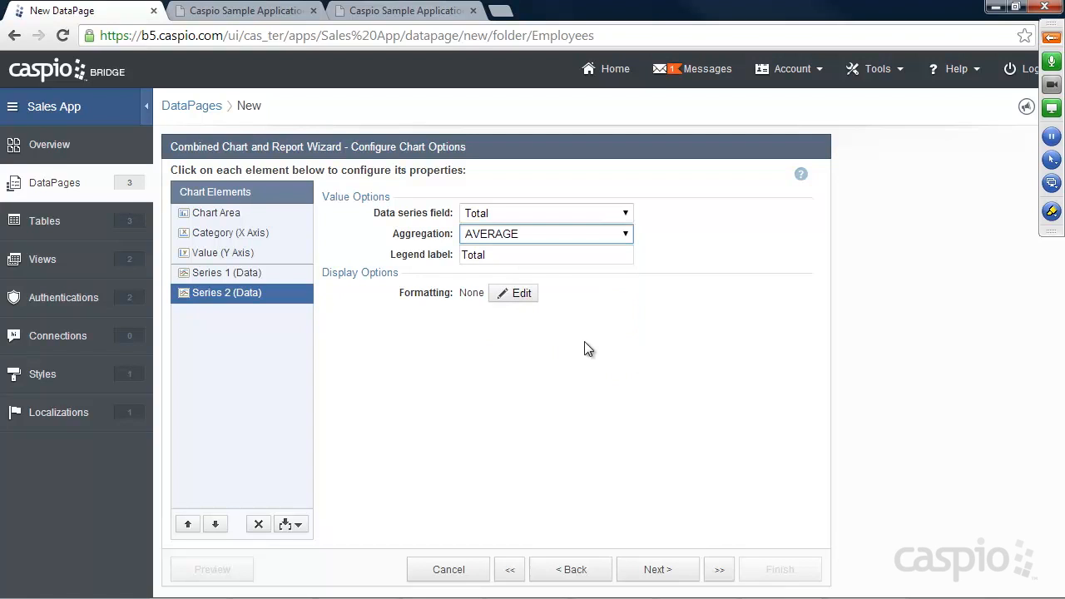
double_click(463, 255)
text(Aver)
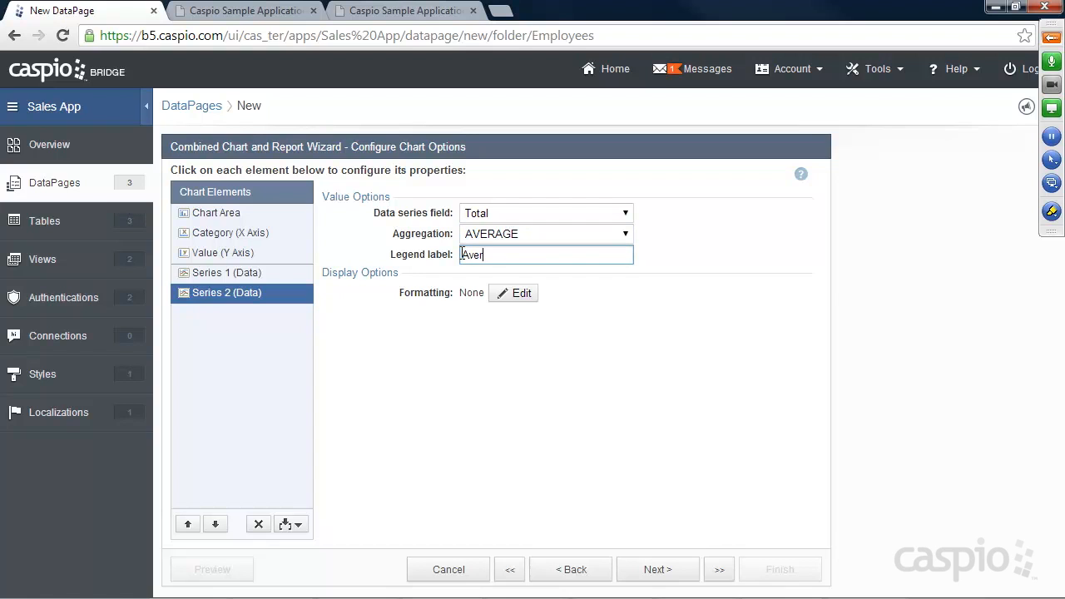
text(age)
Step: Format Series 2 values as custom Currency
click(514, 293)
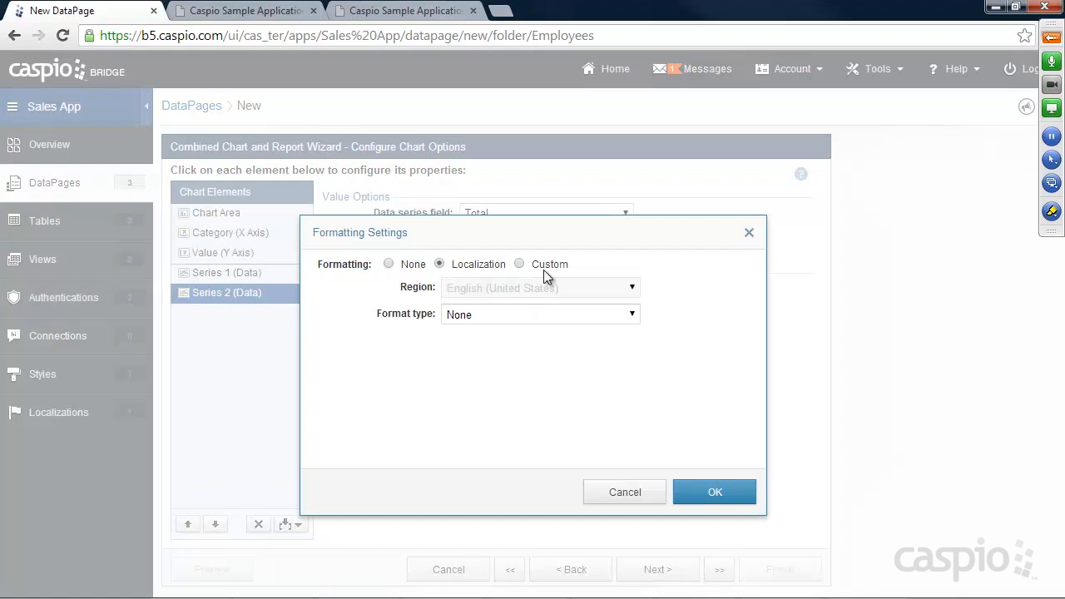
click(546, 265)
click(545, 315)
click(527, 361)
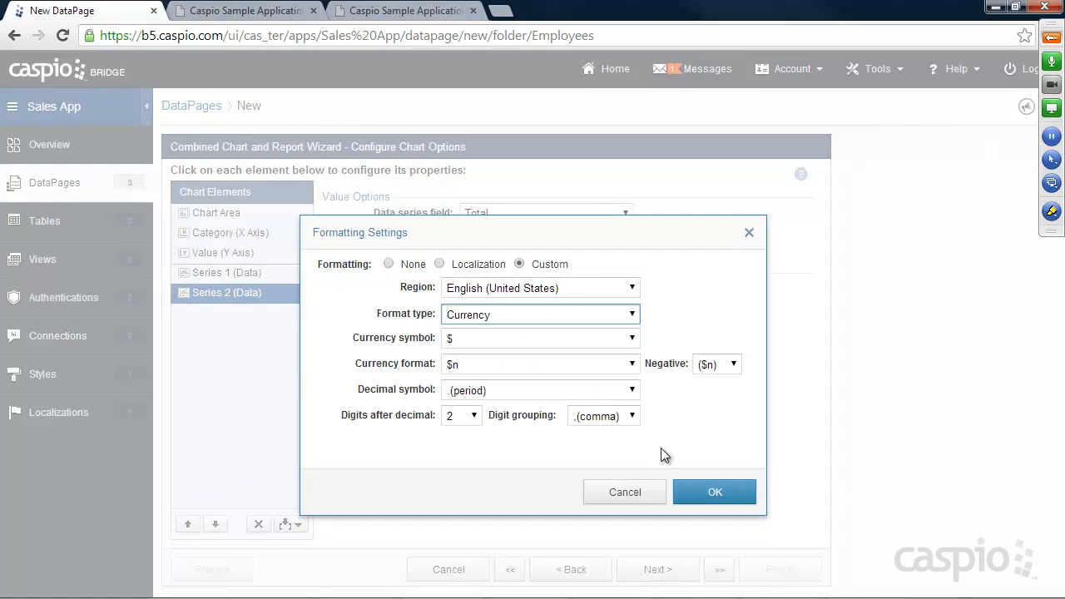
click(713, 491)
Step: Format Series 1 values as custom Currency, previewing as $123,456,789.00
click(240, 275)
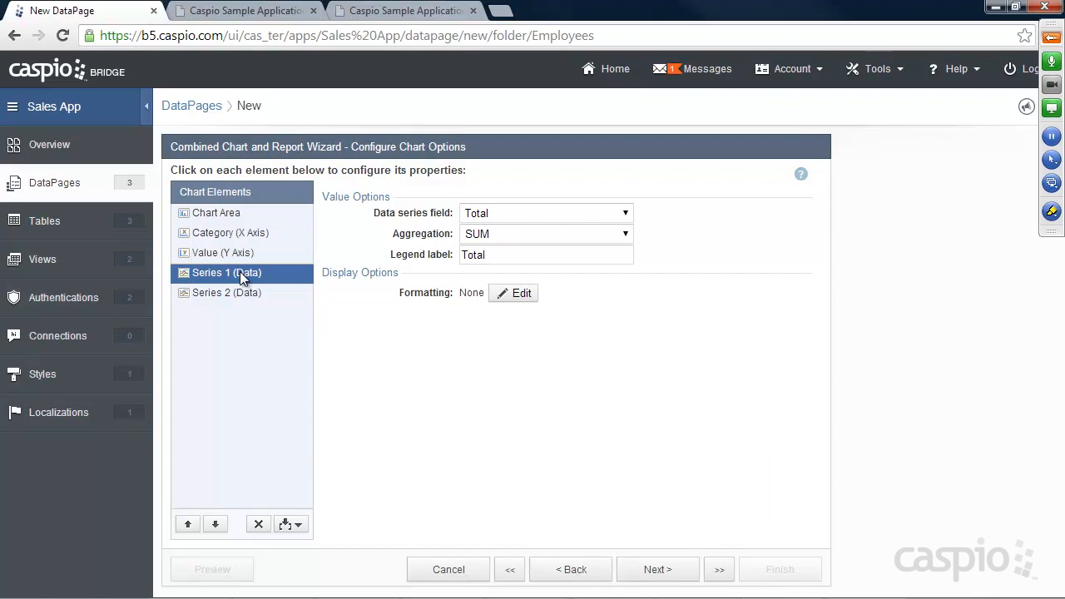
click(524, 294)
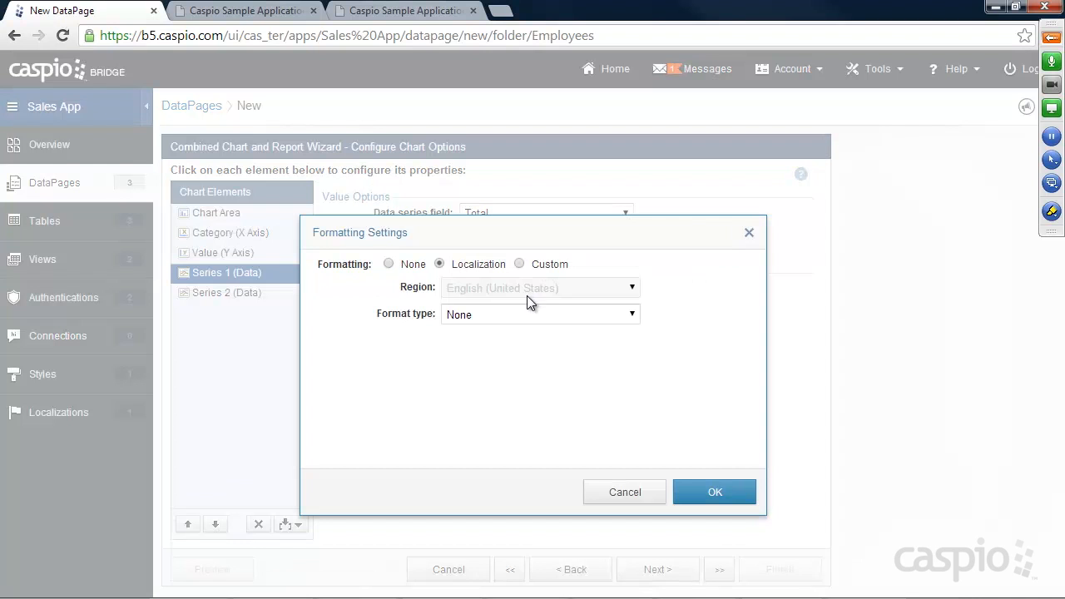
click(545, 263)
click(541, 315)
click(510, 360)
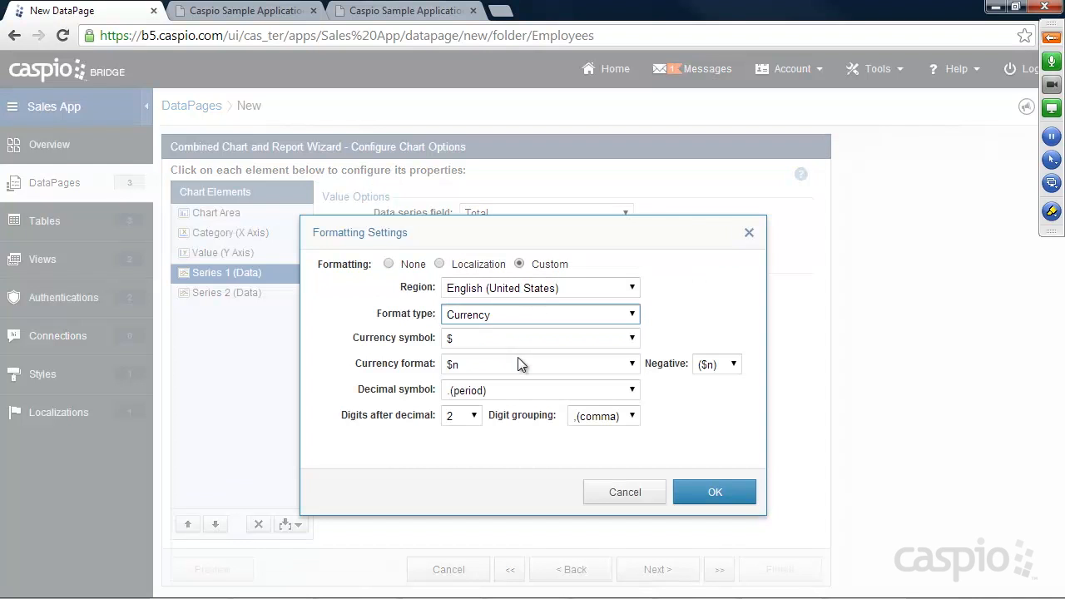
click(729, 493)
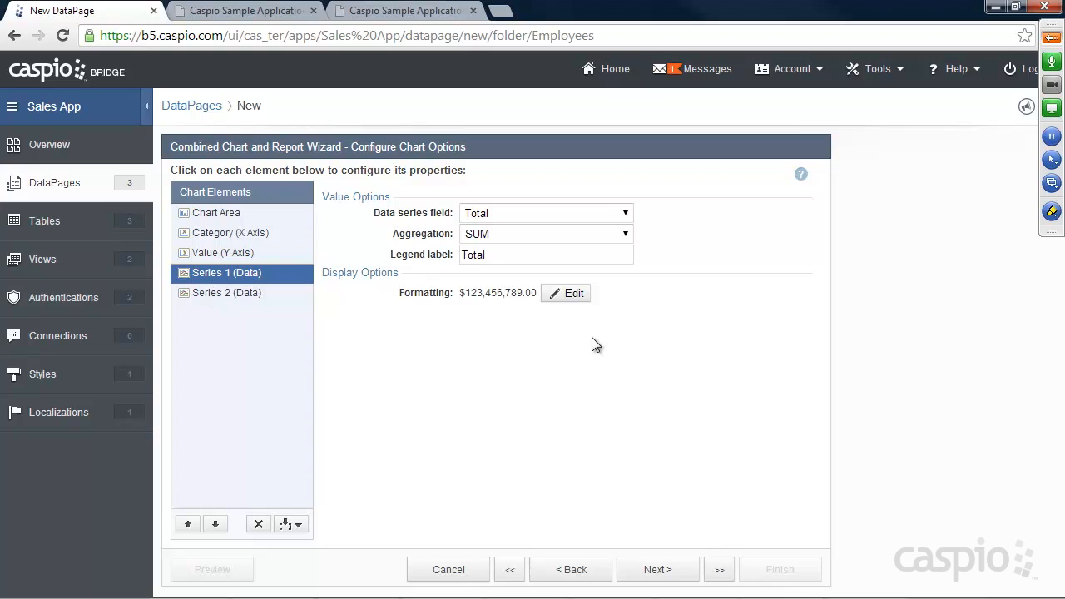
Step: Finish the chart report wizard with No Details Page selected
click(661, 573)
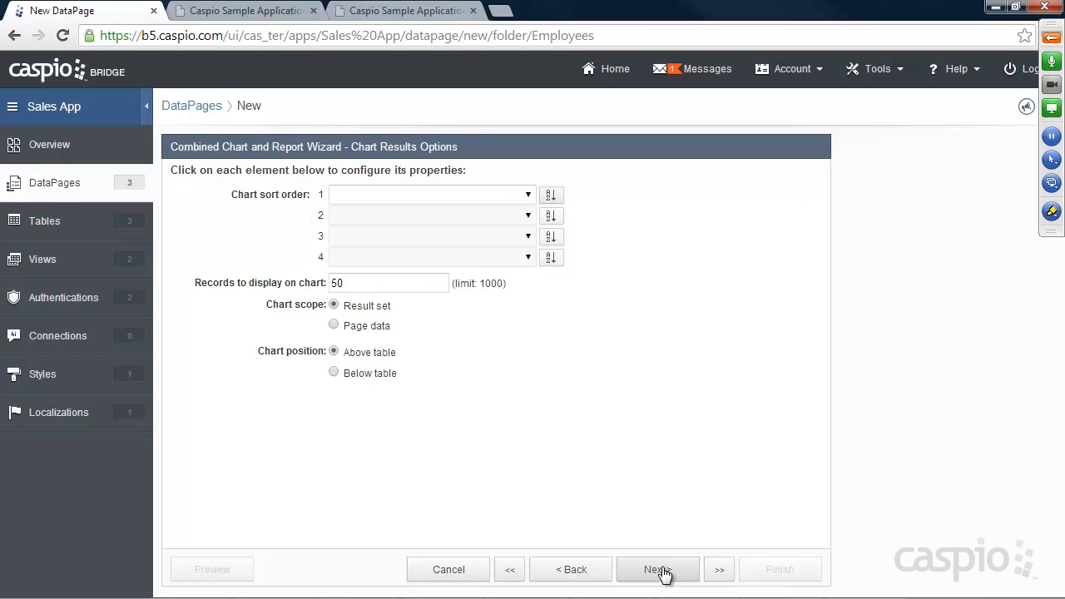
click(662, 572)
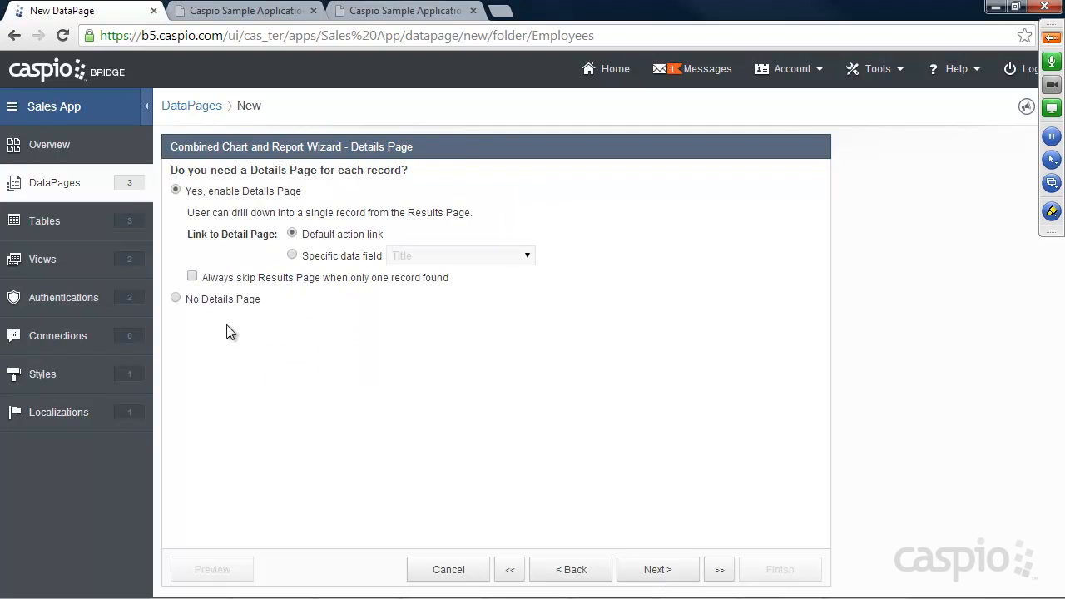
click(206, 300)
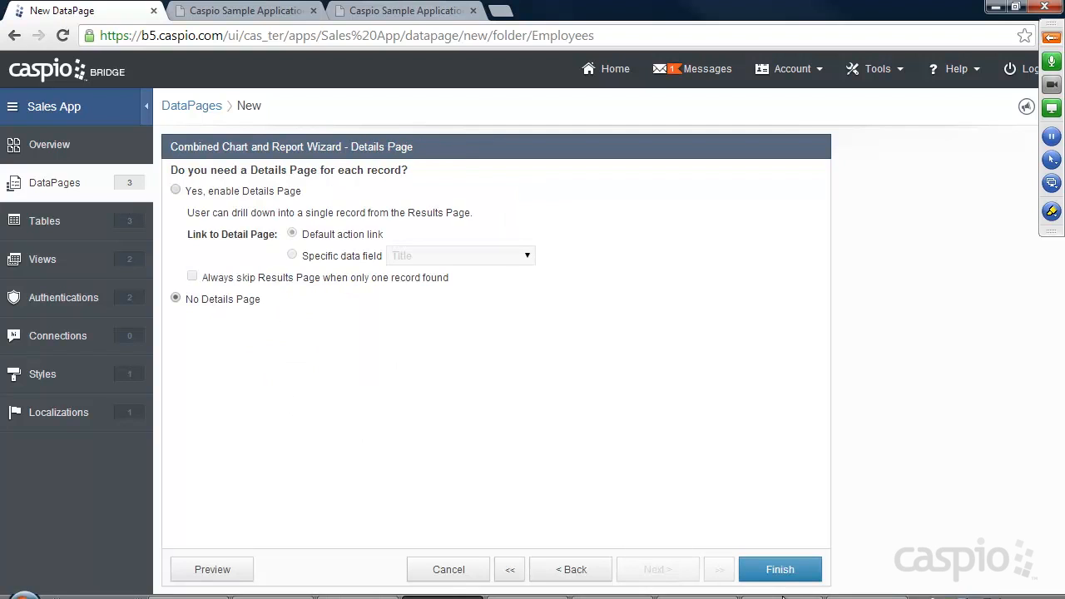
click(779, 571)
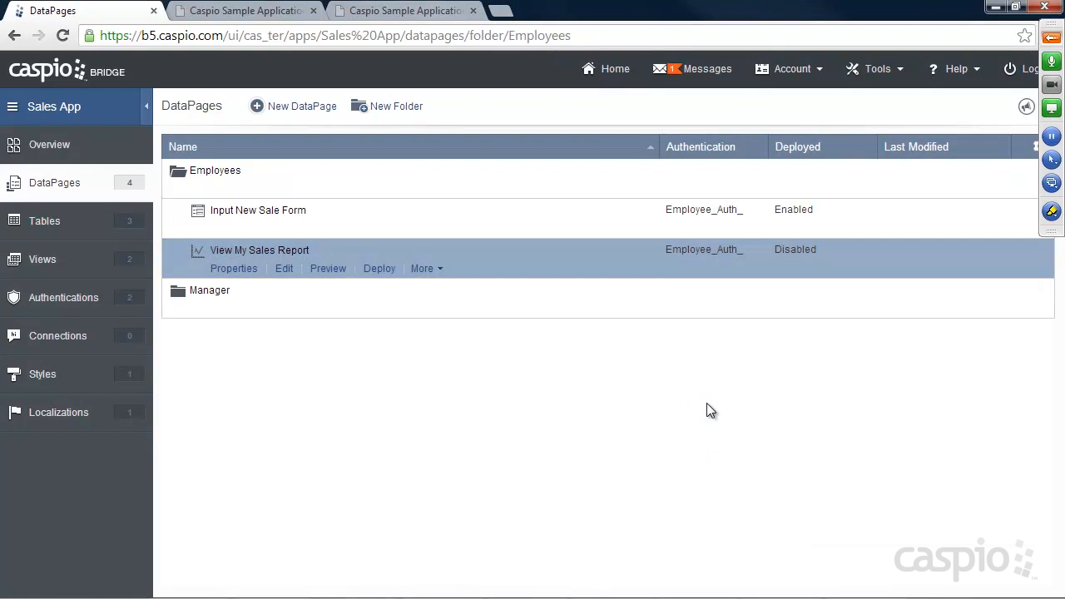
Step: Enable deployment of View My Sales Report and copy its embed code
click(377, 269)
click(450, 150)
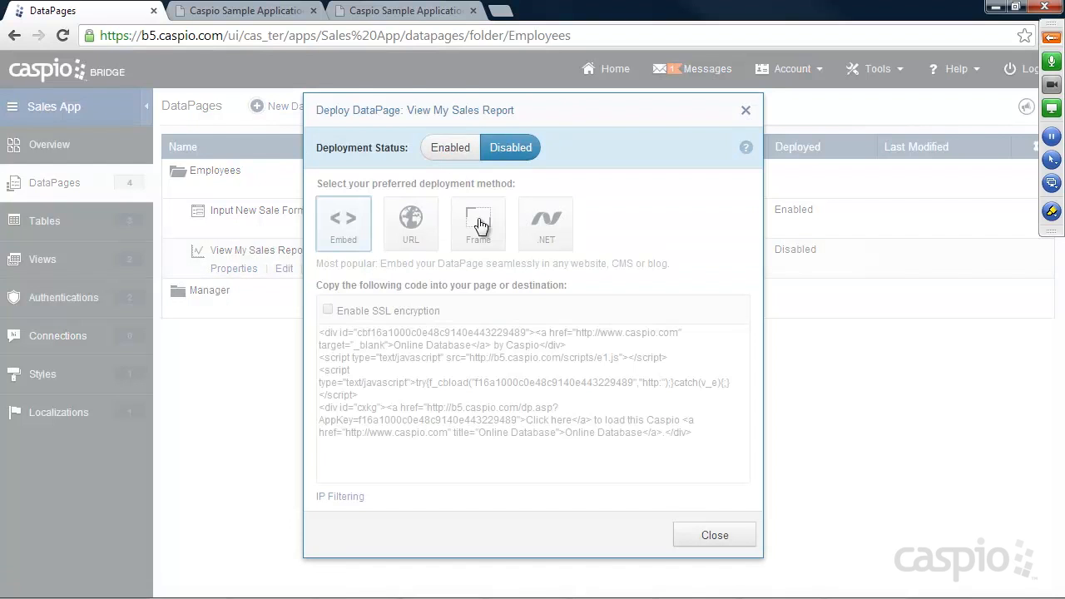
click(499, 358)
right_click(505, 361)
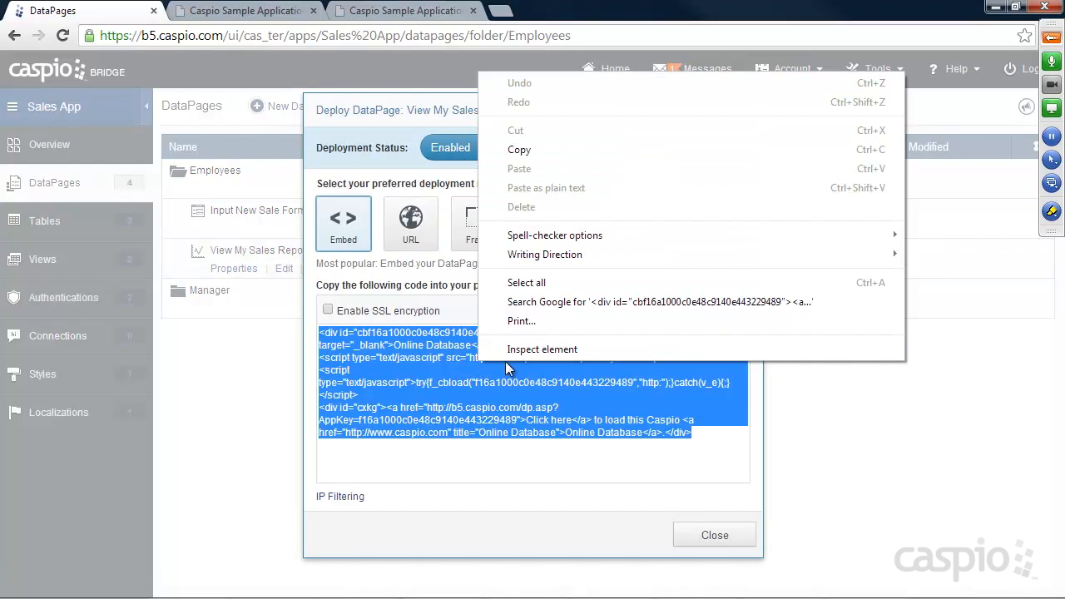
click(521, 150)
click(709, 536)
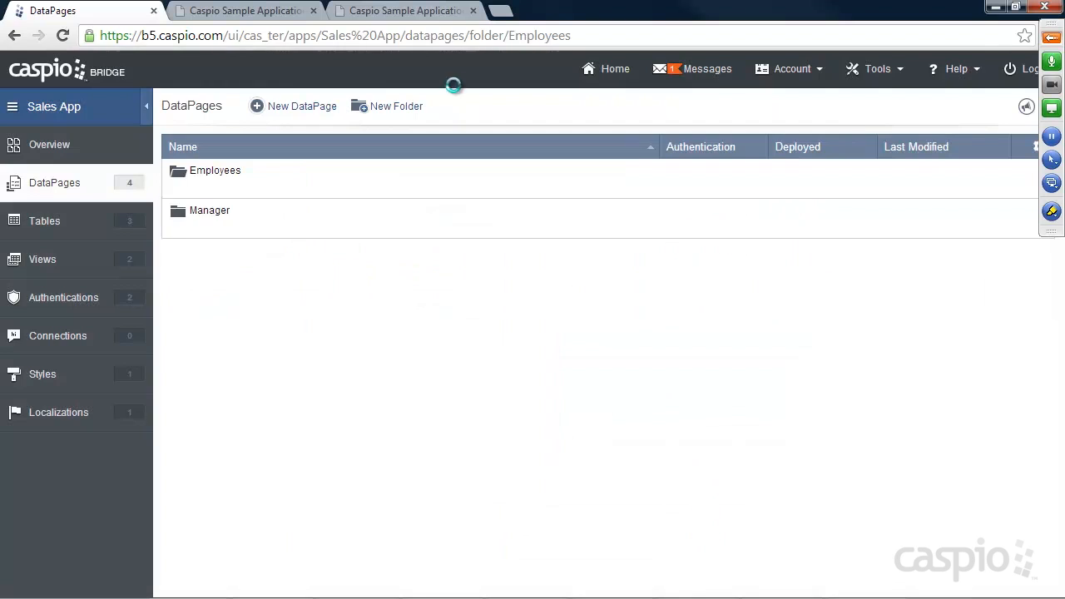
Step: Go to the demo site's My Sales page, then bring Notepad++ forward
click(398, 11)
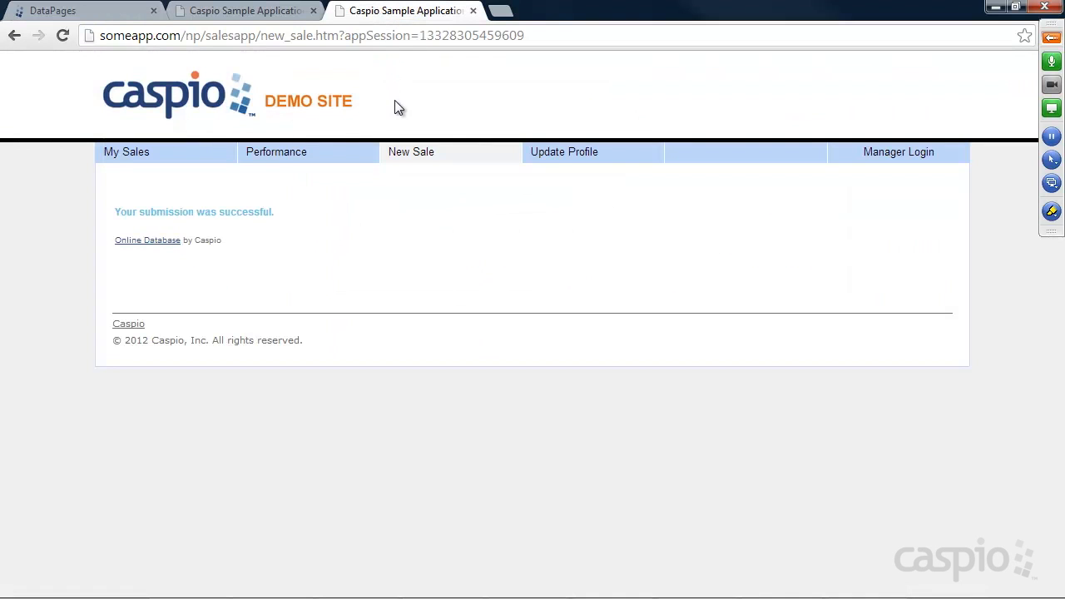
click(156, 152)
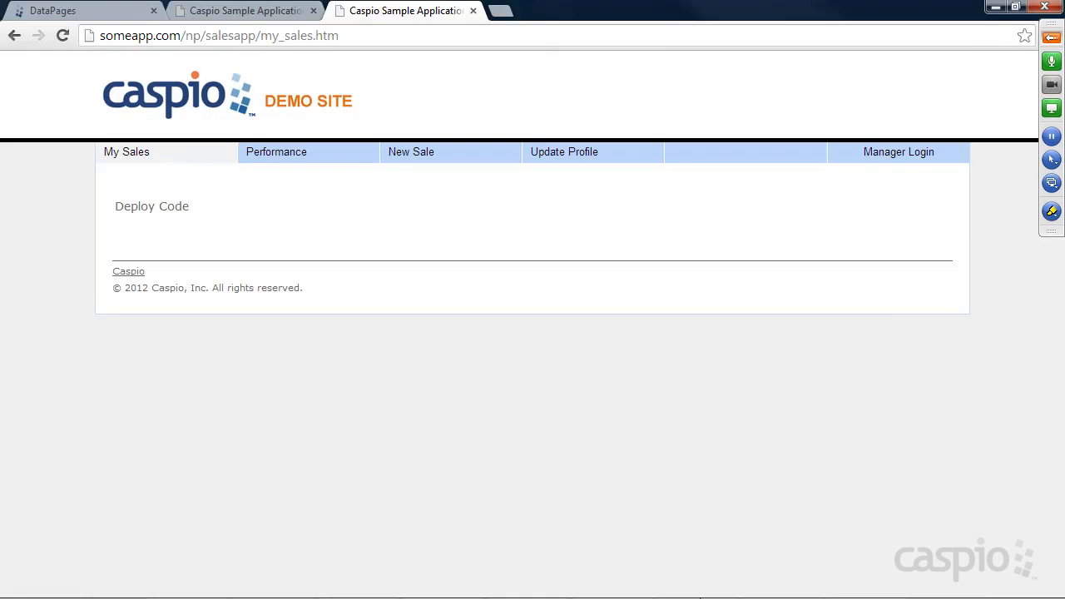
mouse_move(670, 592)
click(537, 587)
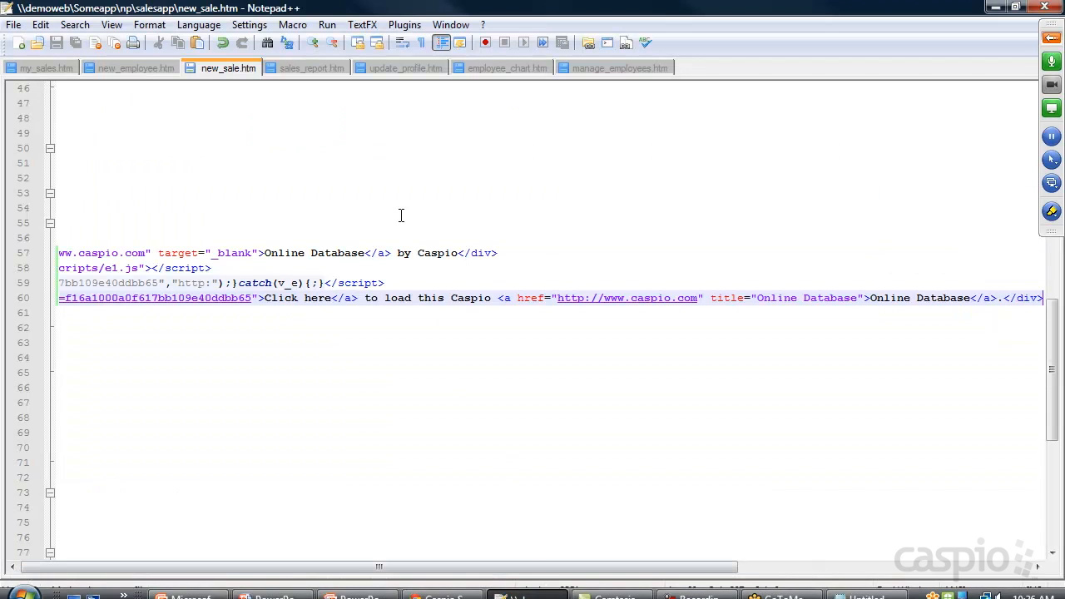
Step: Paste the embed code over 'Deploy Code' in my_sales.htm, save, and reload My Sales
click(43, 65)
scroll(219, 301, down, 15)
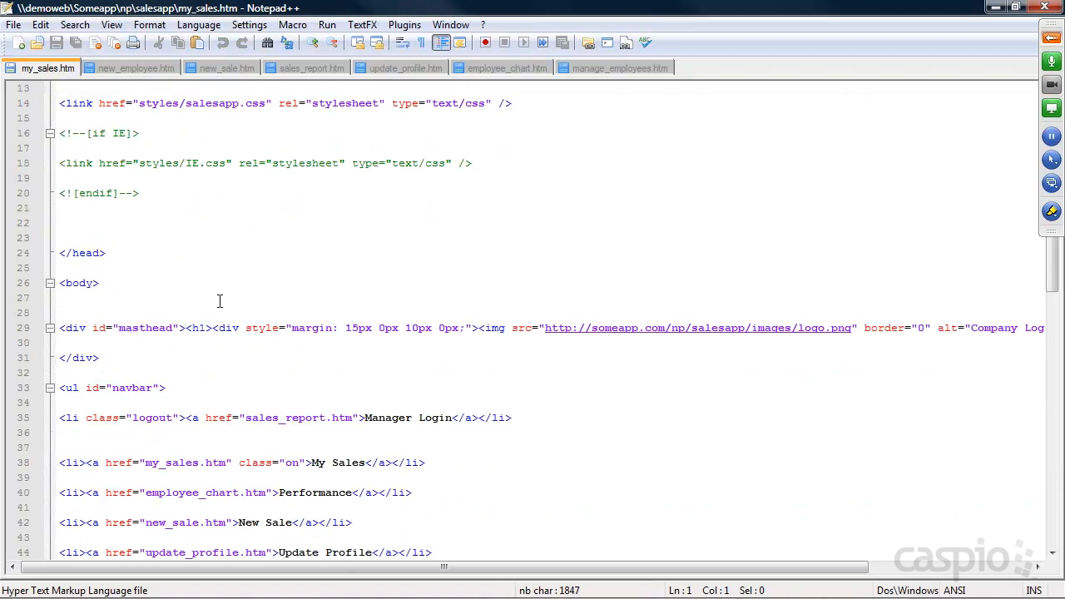
drag(211, 283, 31, 283)
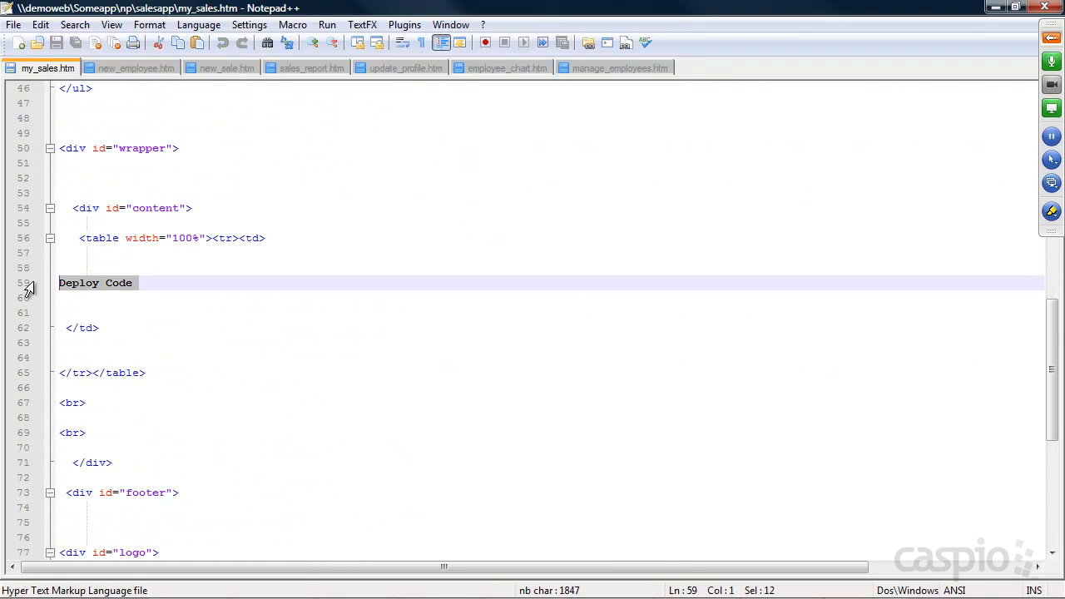
key(ctrl+v)
key(ctrl+s)
click(996, 7)
click(63, 35)
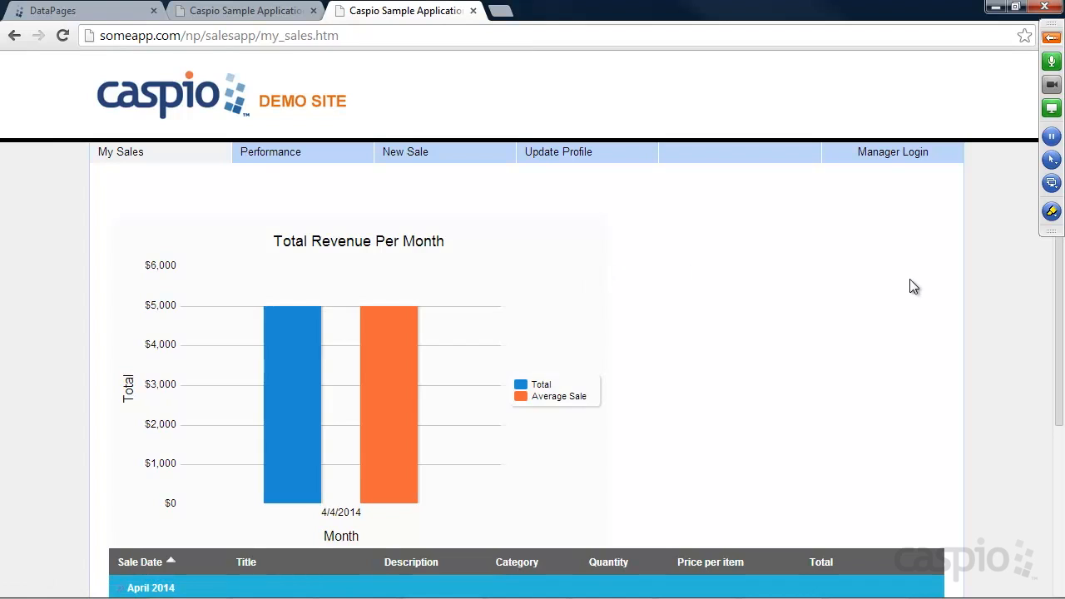
Step: Start a New Sale with sale date 05/21/2014
scroll(913, 285, down, 2)
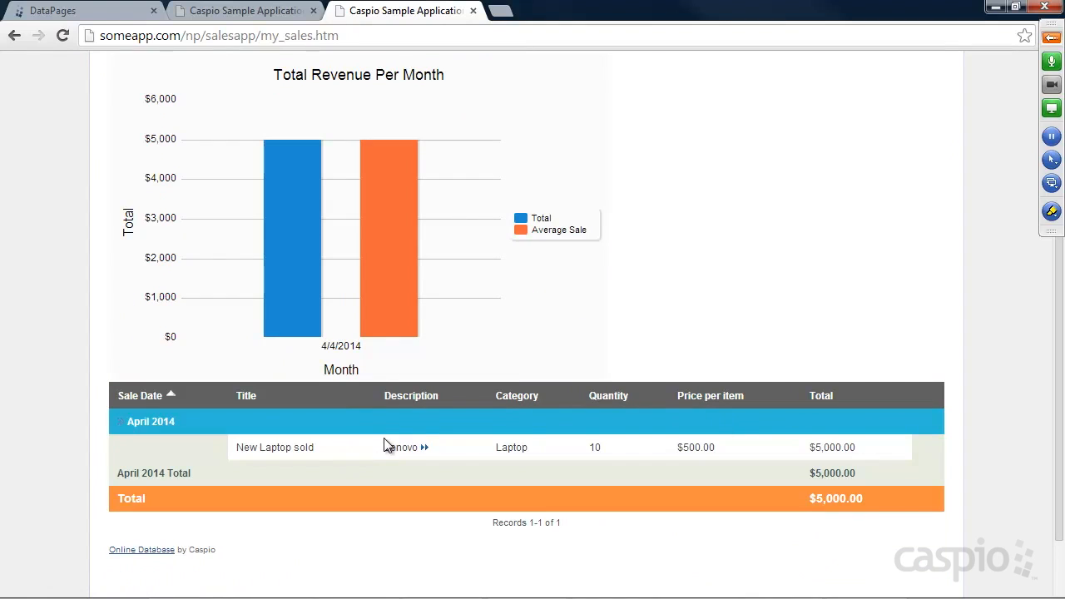
scroll(675, 274, up, 2)
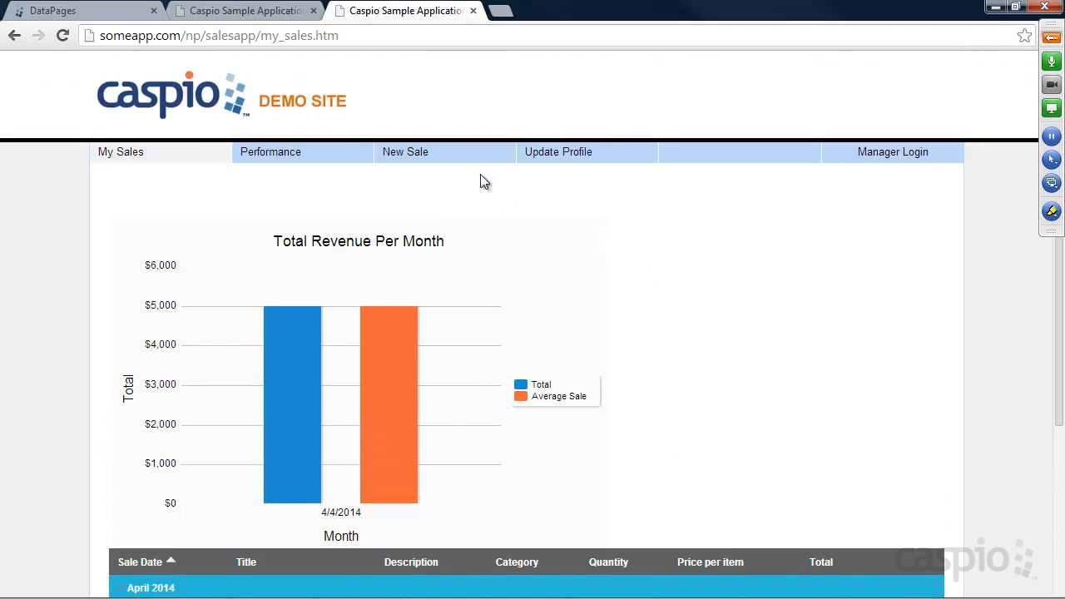
click(421, 155)
click(341, 214)
click(357, 214)
click(431, 218)
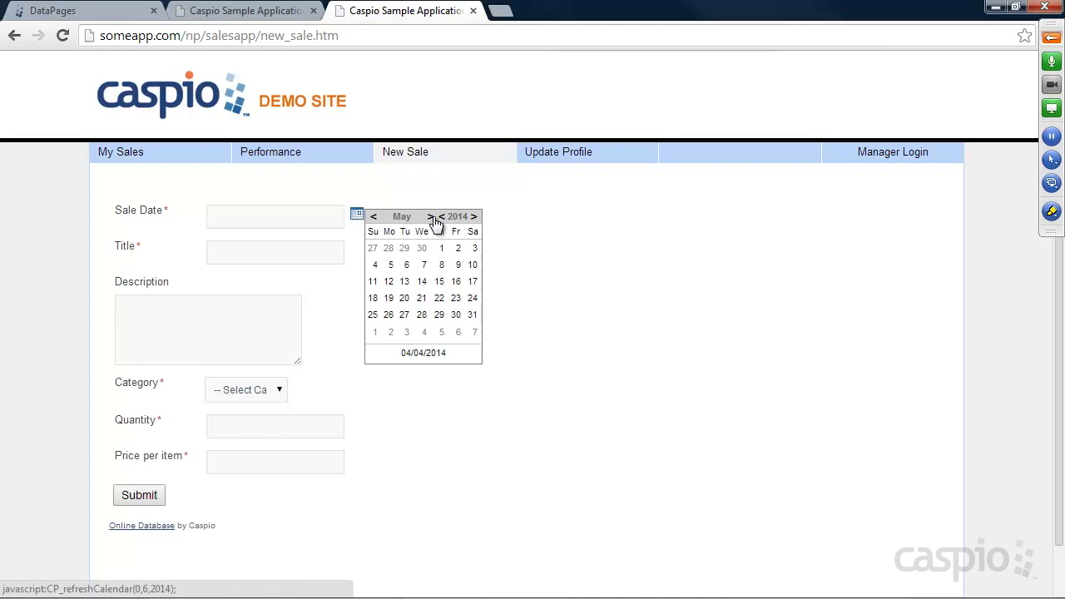
click(421, 298)
Step: Enter title 'Fax machines', category Fax, quantity 15, submit, and return to My Sales
click(262, 245)
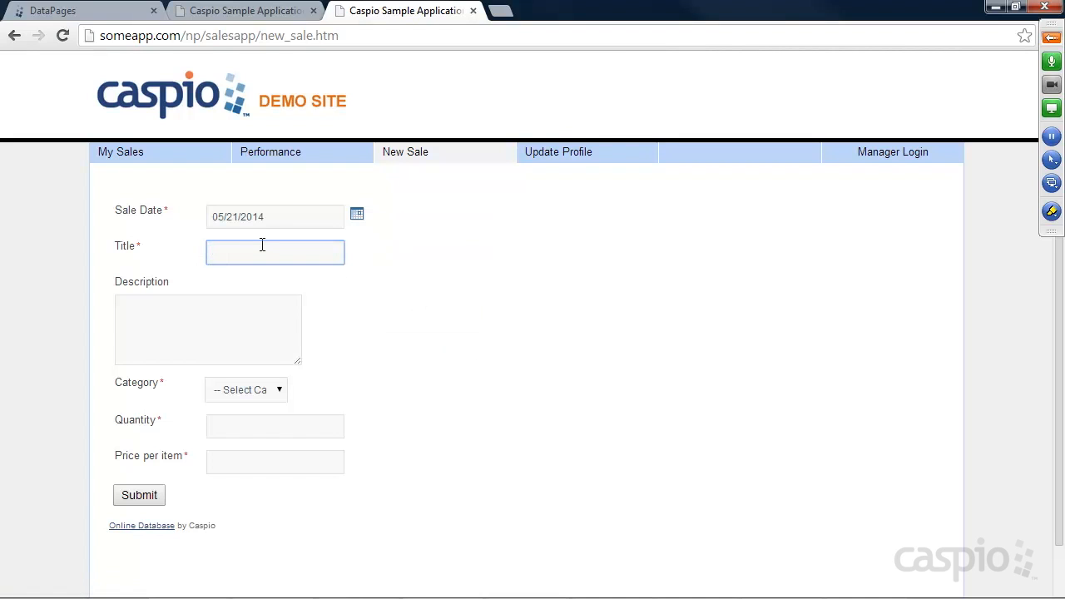
text(Fax machines)
key(Tab)
text(f)
click(253, 394)
click(250, 421)
click(239, 424)
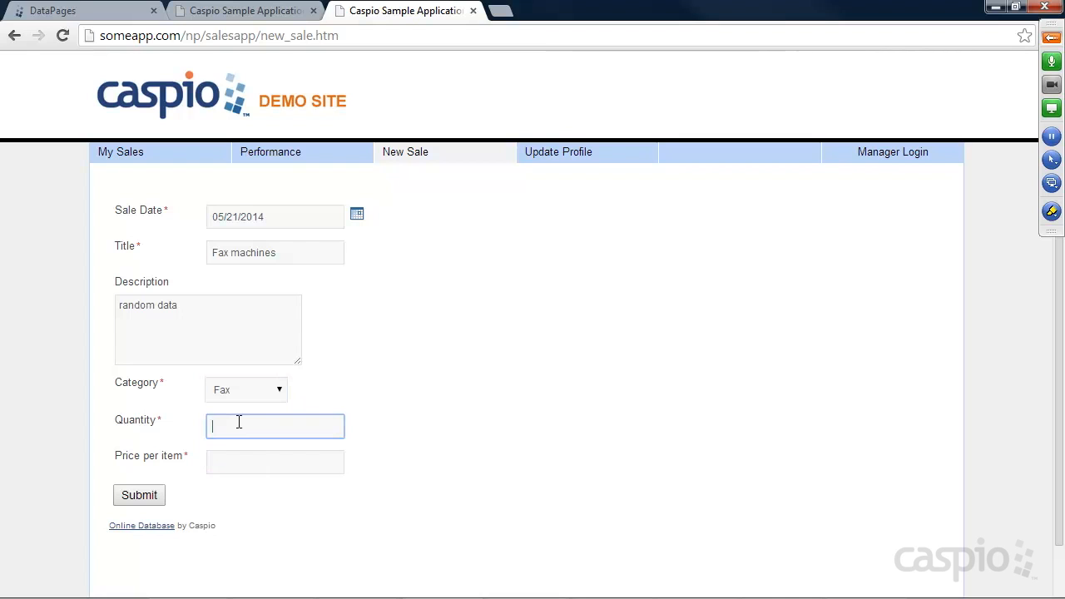
text(15)
click(239, 459)
click(142, 497)
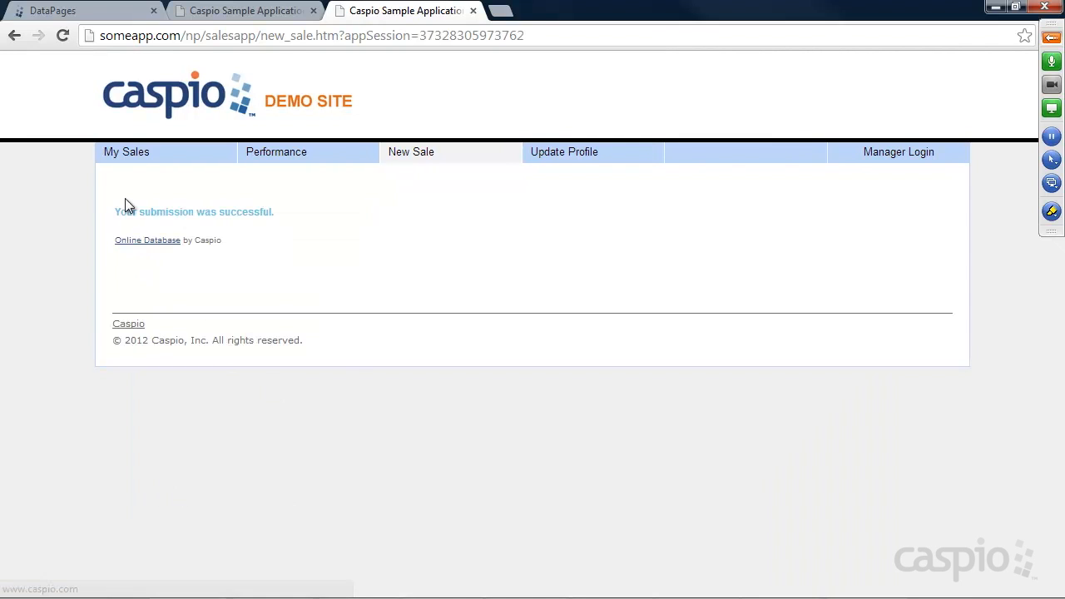
click(132, 157)
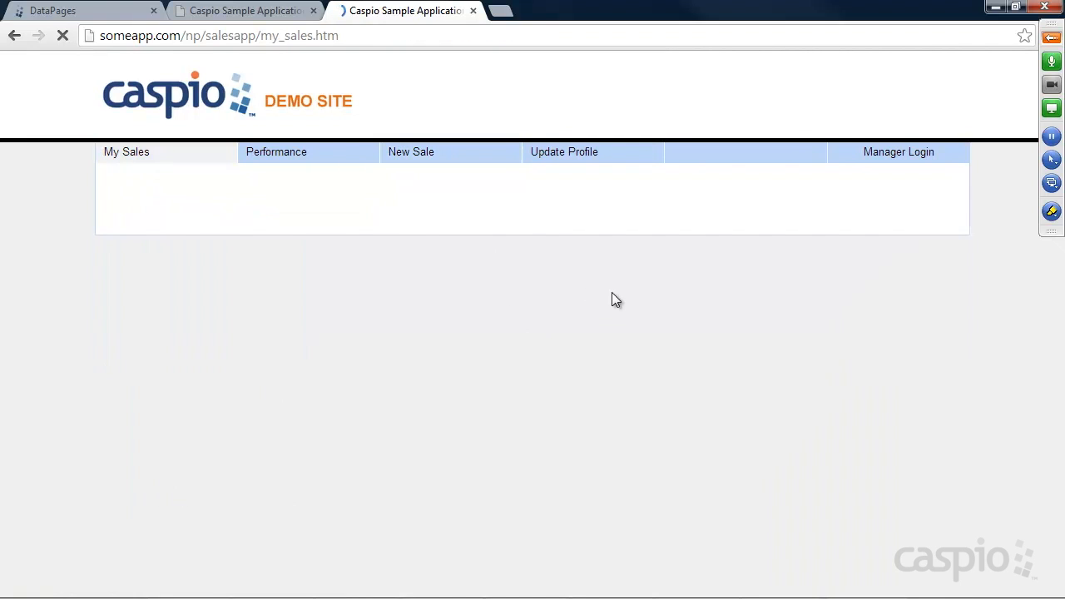
Step: Review the updated chart showing 4/4/2014 and 5/21/2014 sales, then go to Update Profile
scroll(837, 330, down, 2)
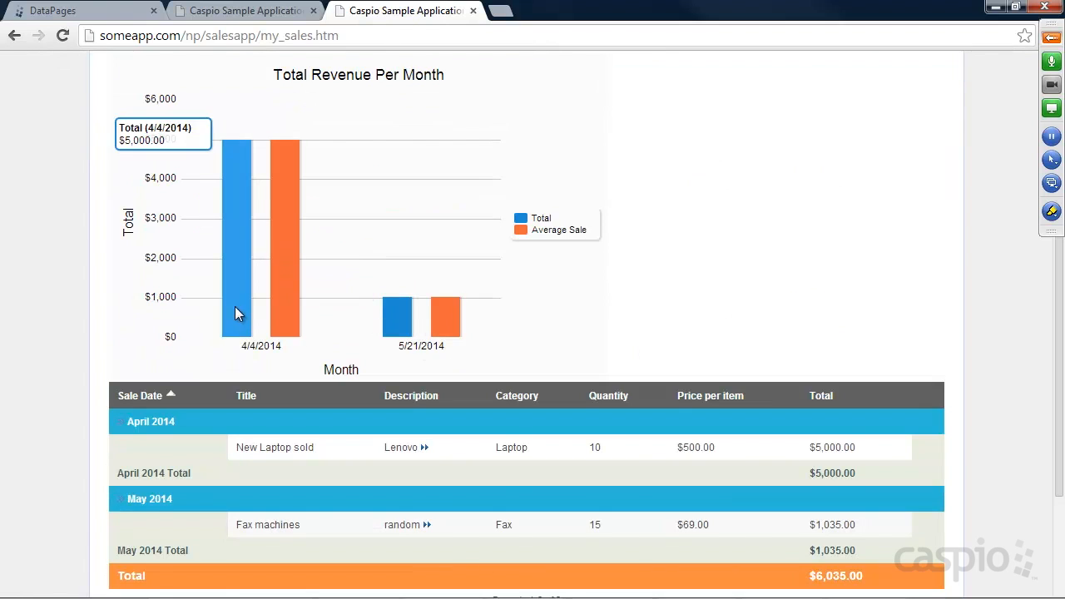
scroll(911, 300, down, 2)
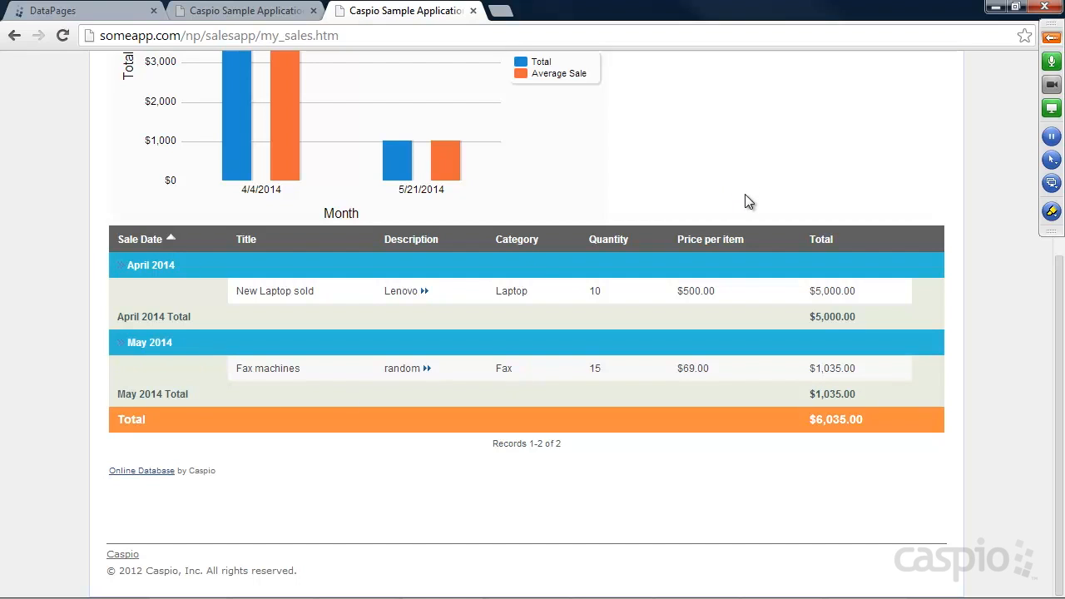
scroll(750, 194, up, 3)
scroll(751, 201, up, 2)
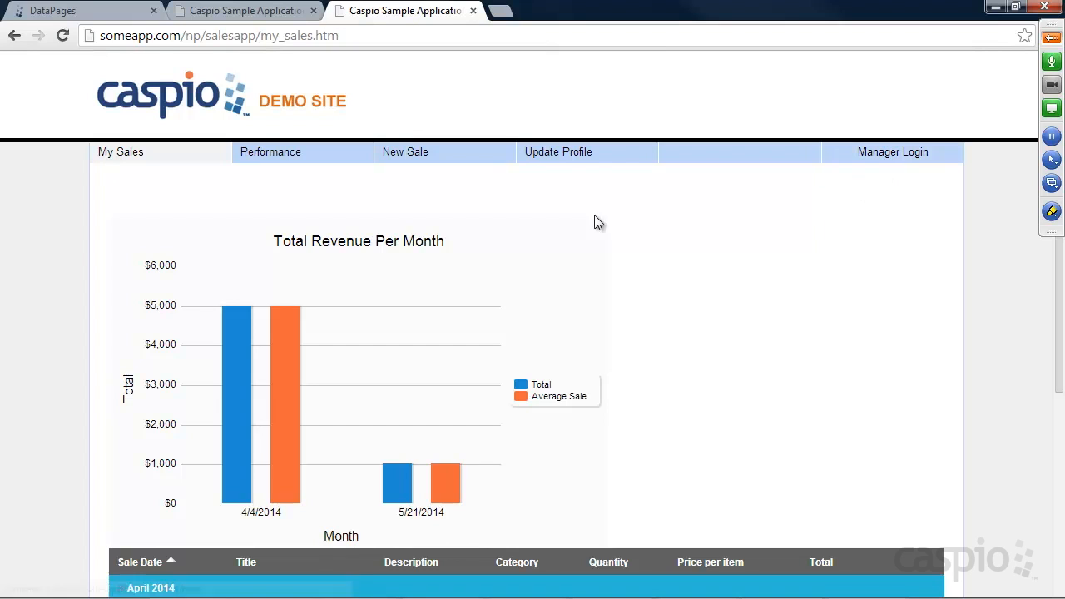
click(566, 157)
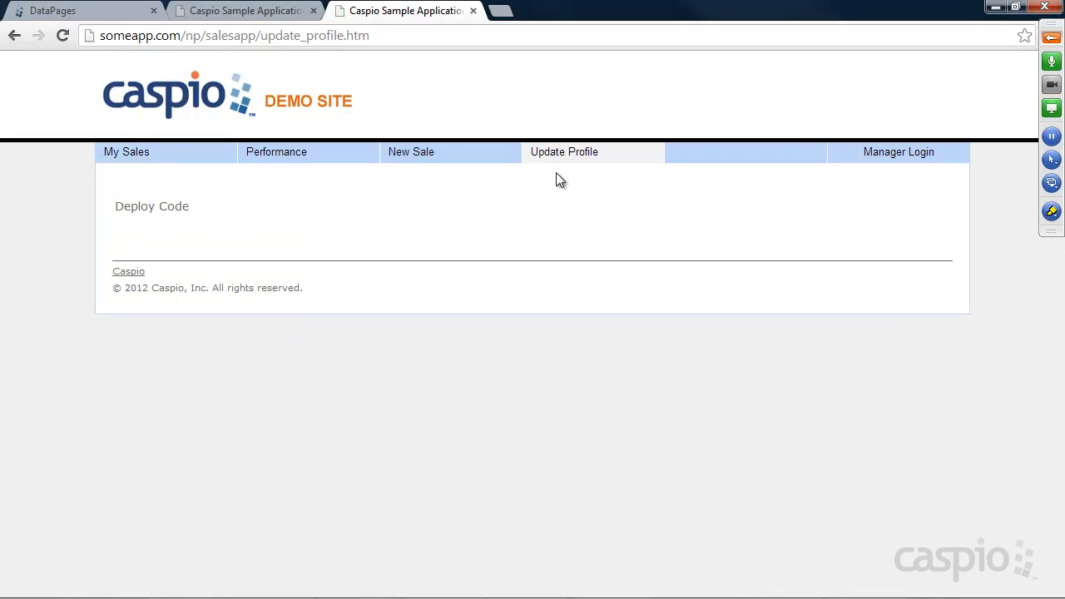
Step: Start a new DataPage in the Employees folder as a Single Record Update form
click(92, 16)
mouse_move(230, 178)
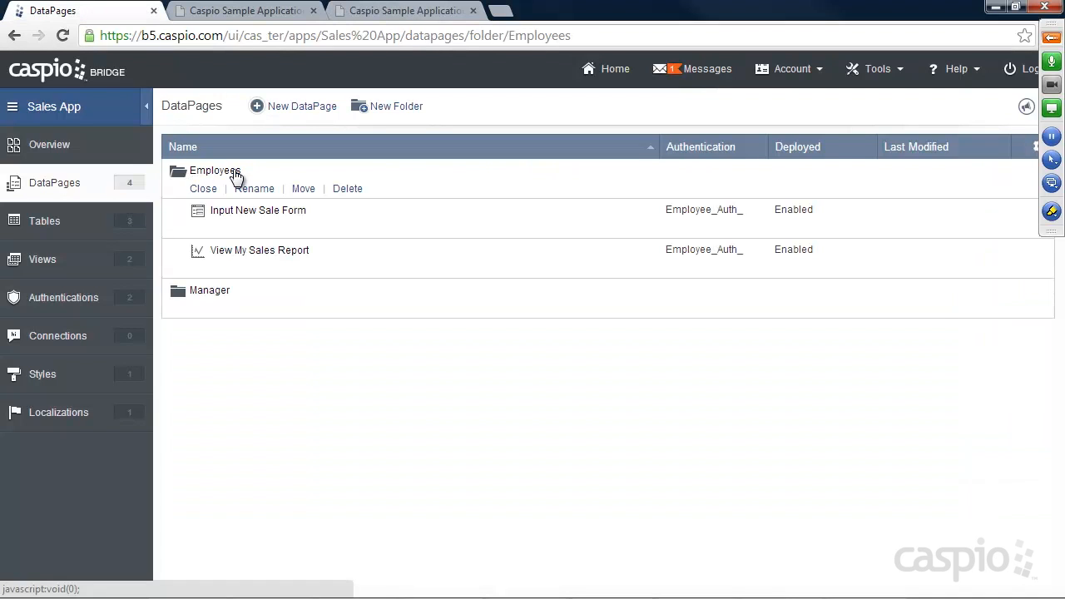
click(299, 108)
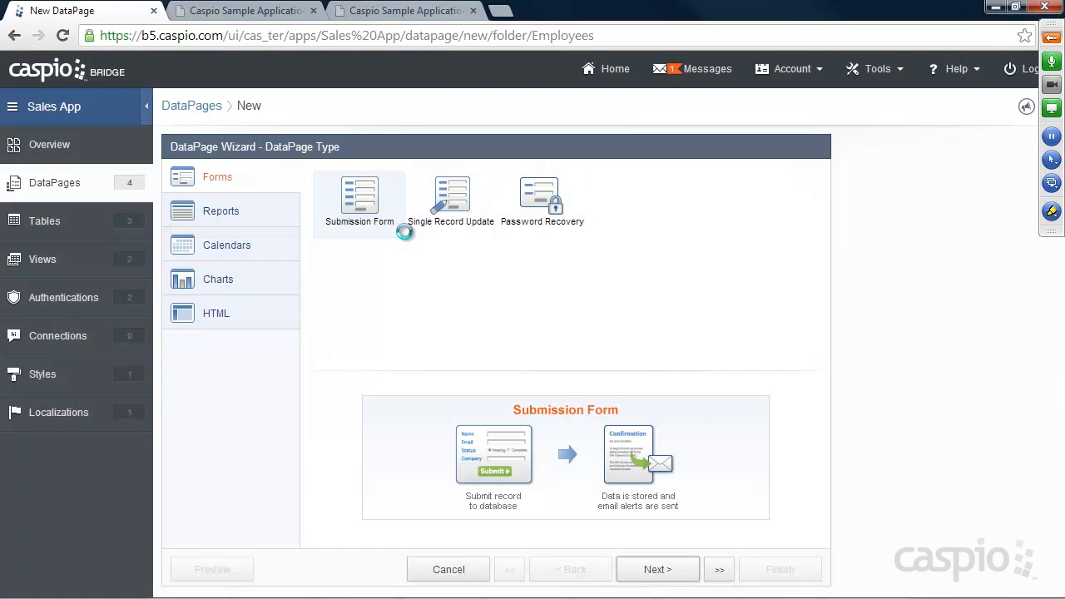
click(439, 211)
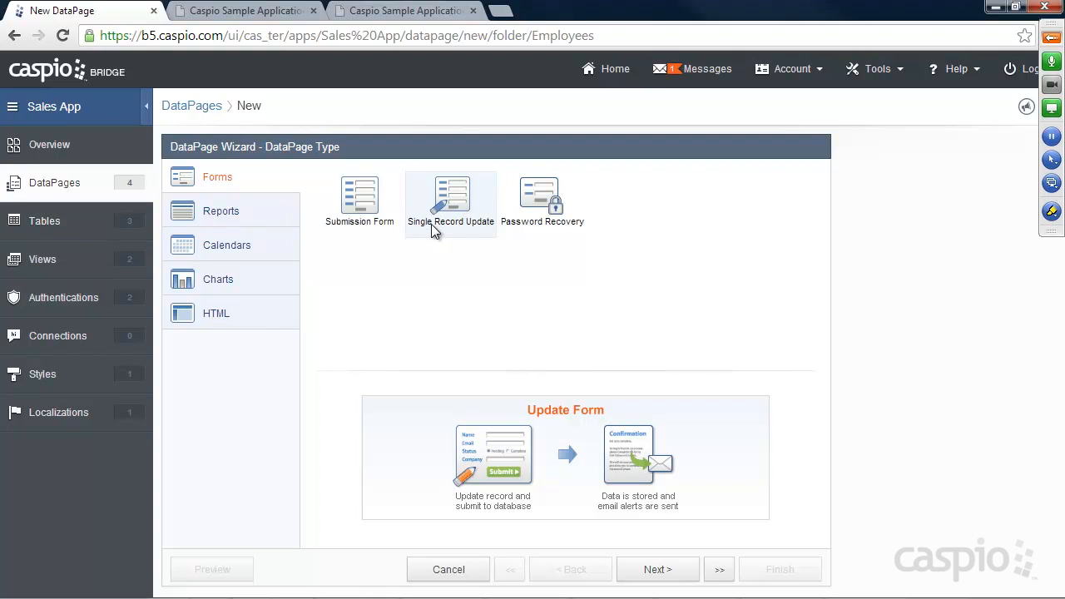
Step: Base the form on User_Table_, name it Update Profile, and restrict access to Employee_Auth_ logins
click(656, 569)
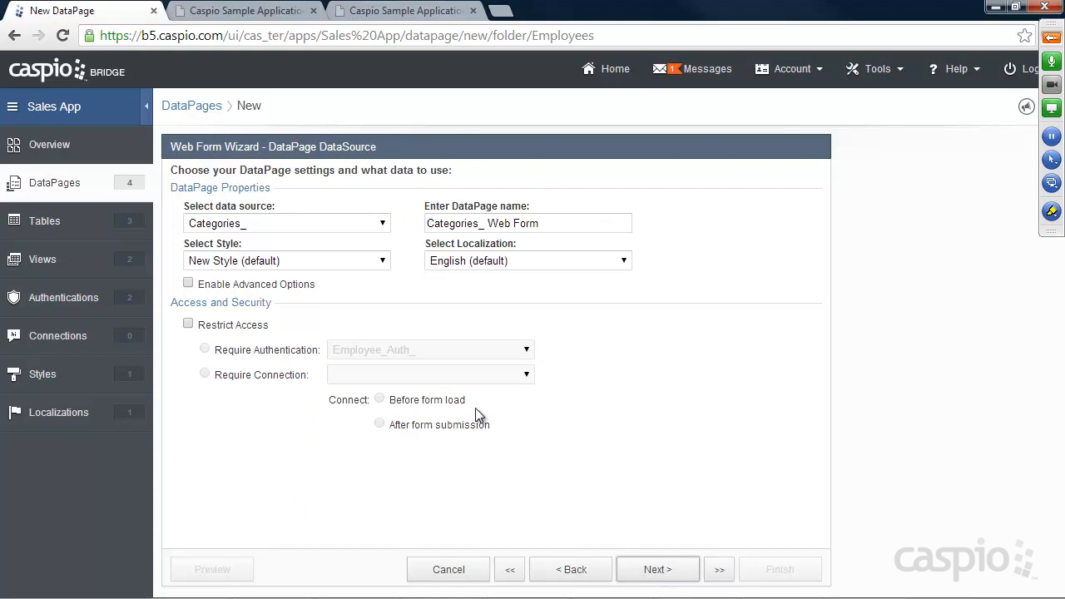
click(260, 220)
click(244, 281)
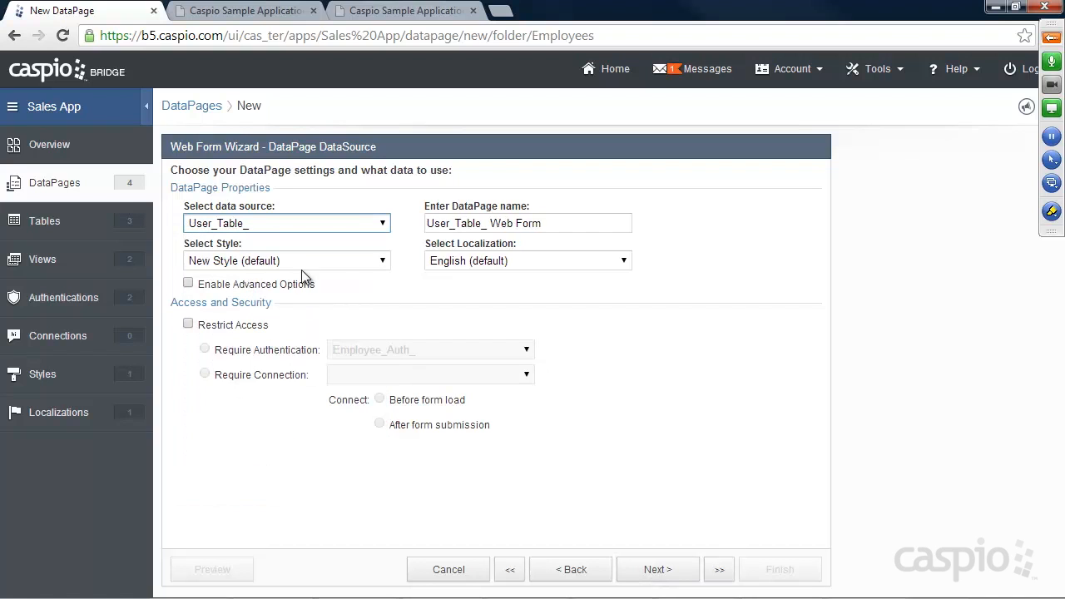
key(Tab)
text(Upd)
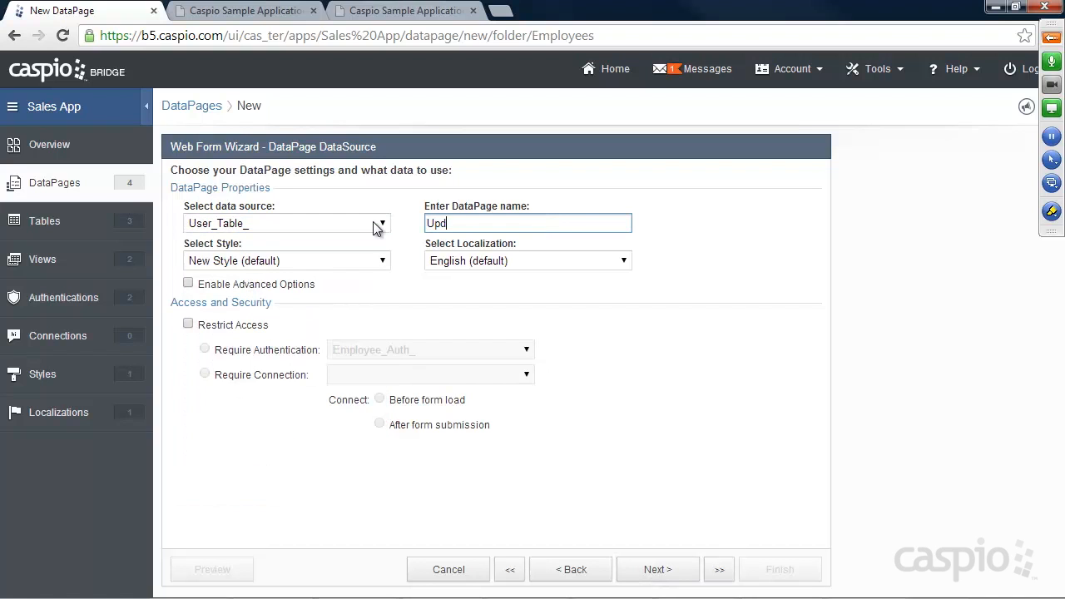
click(295, 263)
click(299, 291)
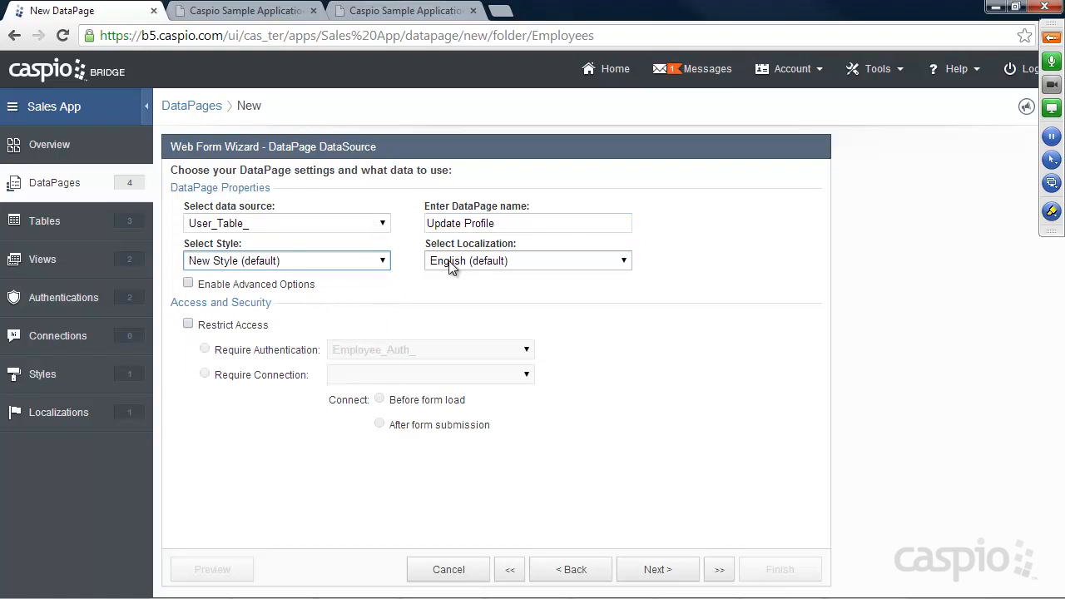
click(220, 324)
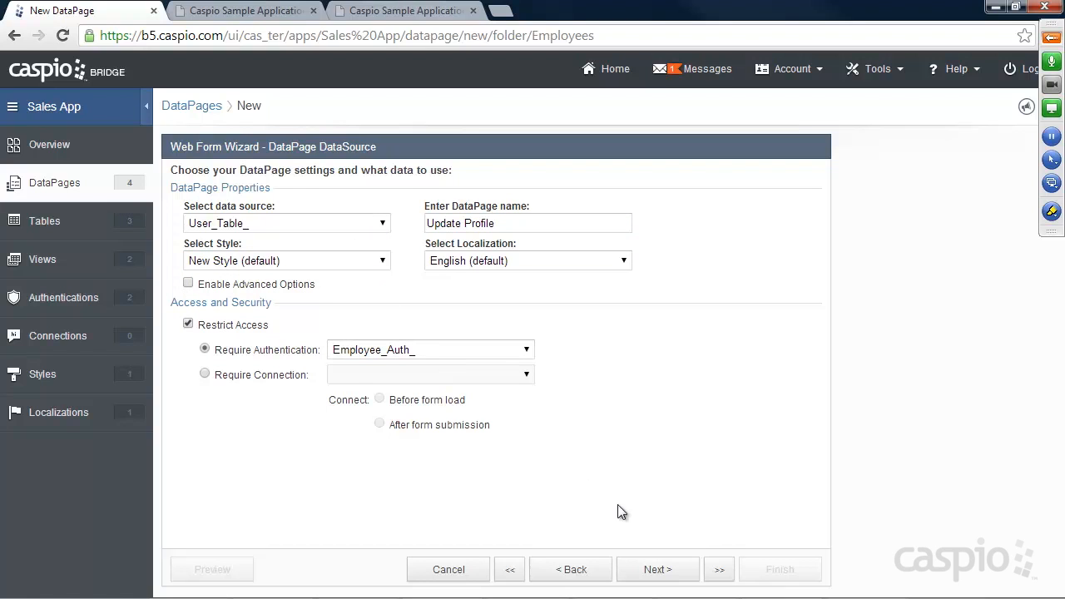
Step: Identify the record to update by matching the logged-in user's User_ID through Record Level Security
click(655, 569)
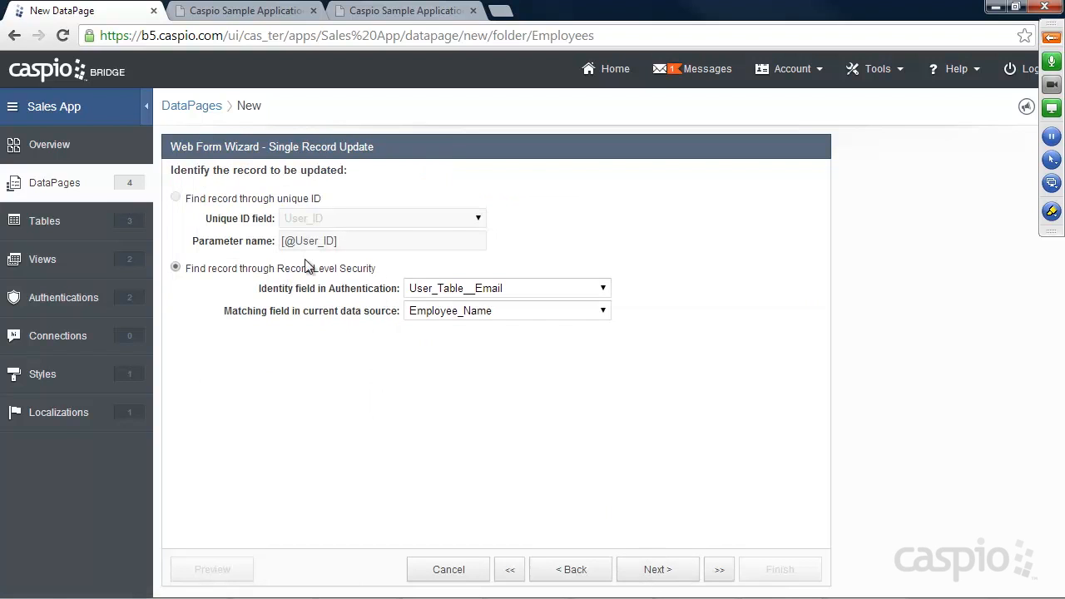
click(441, 288)
click(454, 304)
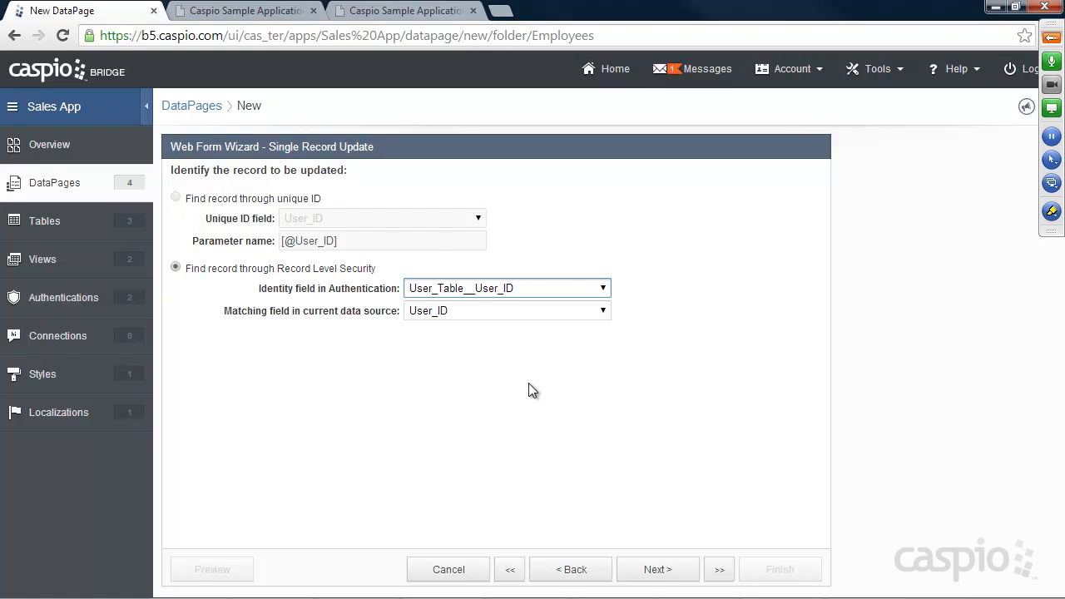
click(672, 569)
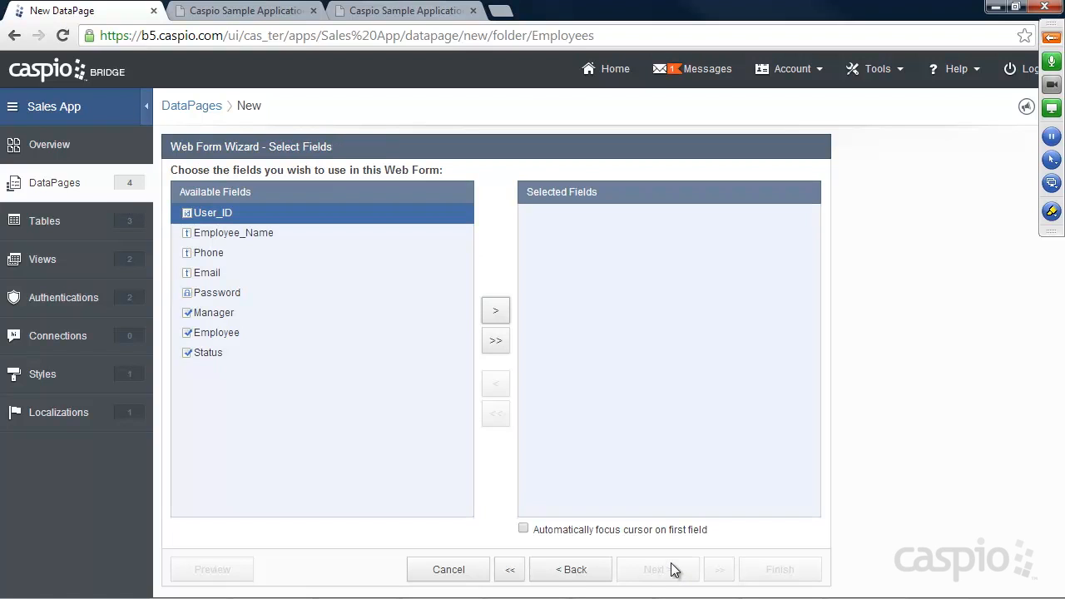
Step: Add Employee_Name, Phone, Email and Password to the form's selected fields
click(232, 233)
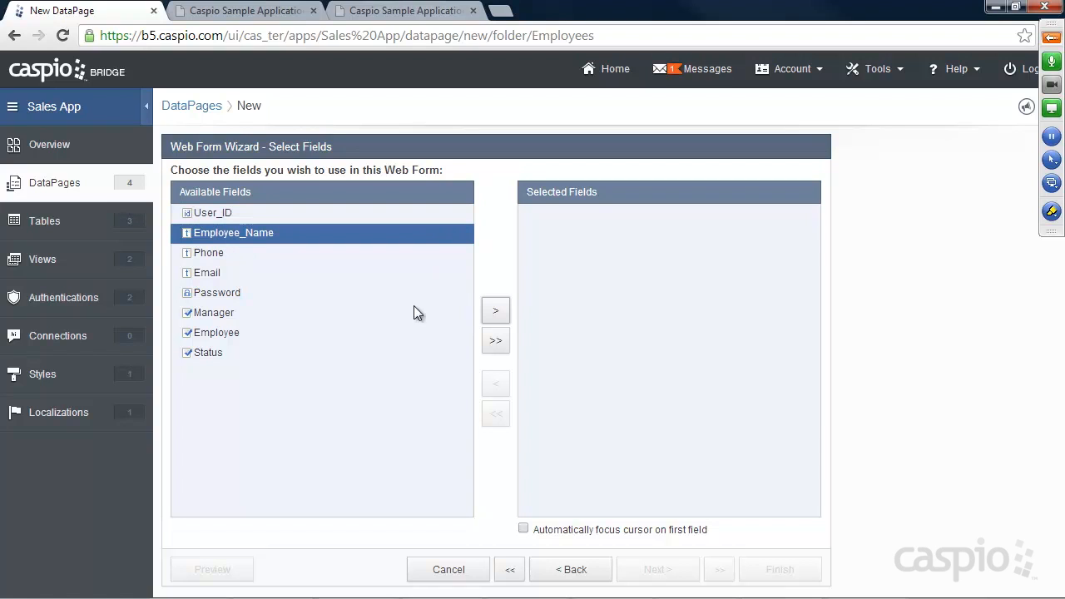
click(495, 311)
click(495, 311)
click(495, 311)
click(495, 311)
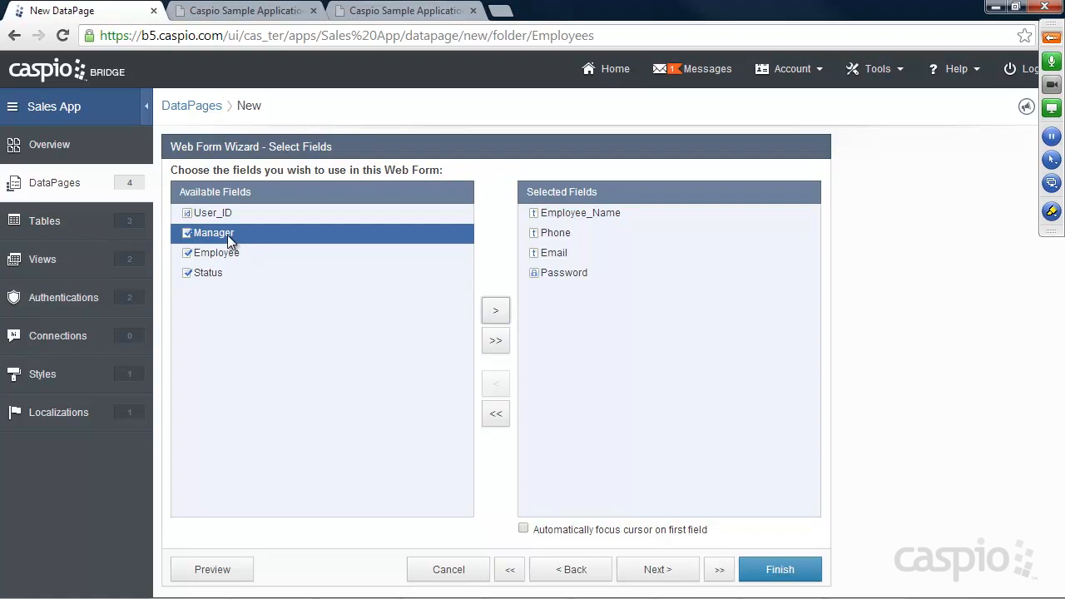
click(667, 572)
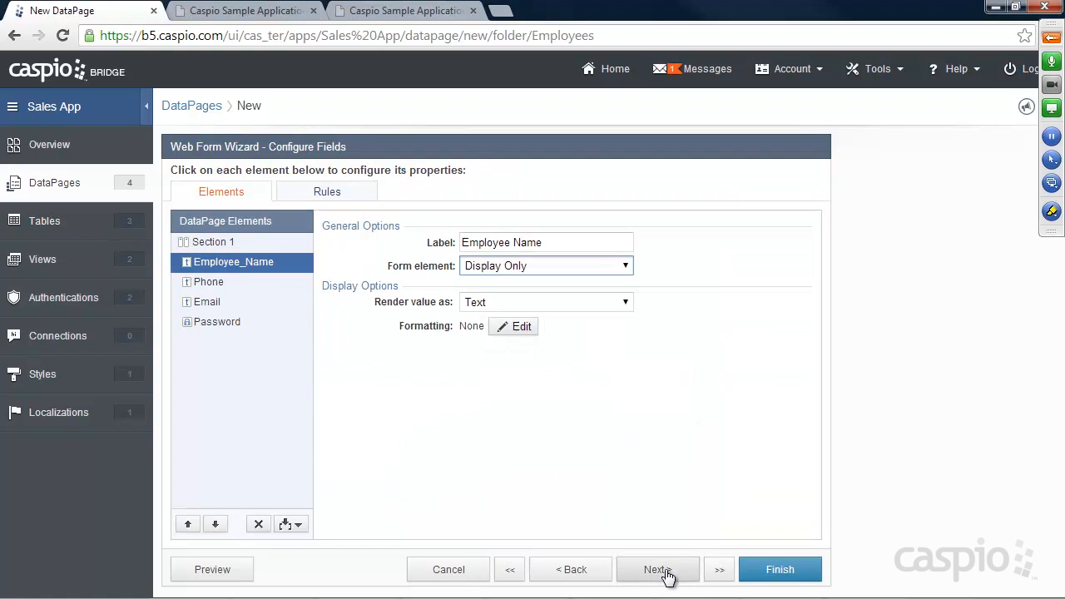
Step: Make Phone and Email editable text fields, mark Password required, and finish the DataPage
click(227, 281)
click(491, 267)
click(492, 294)
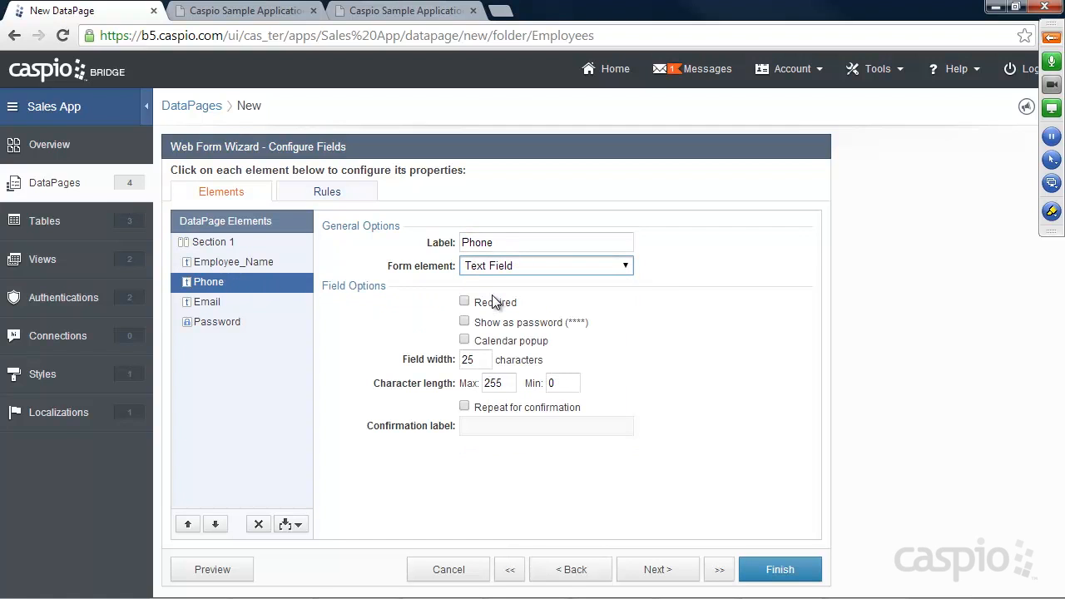
click(213, 301)
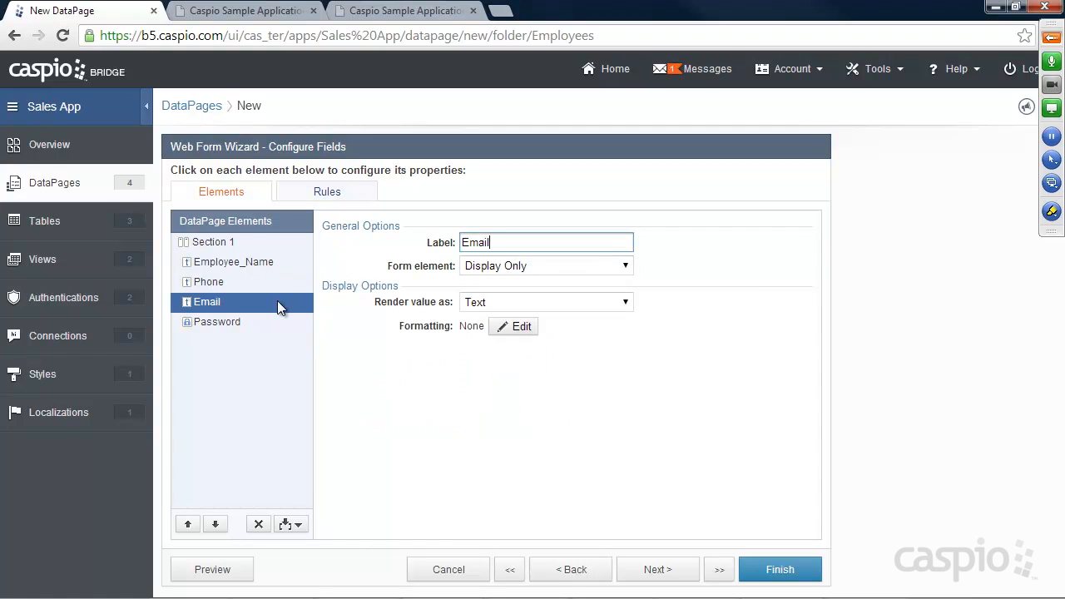
click(499, 266)
click(503, 296)
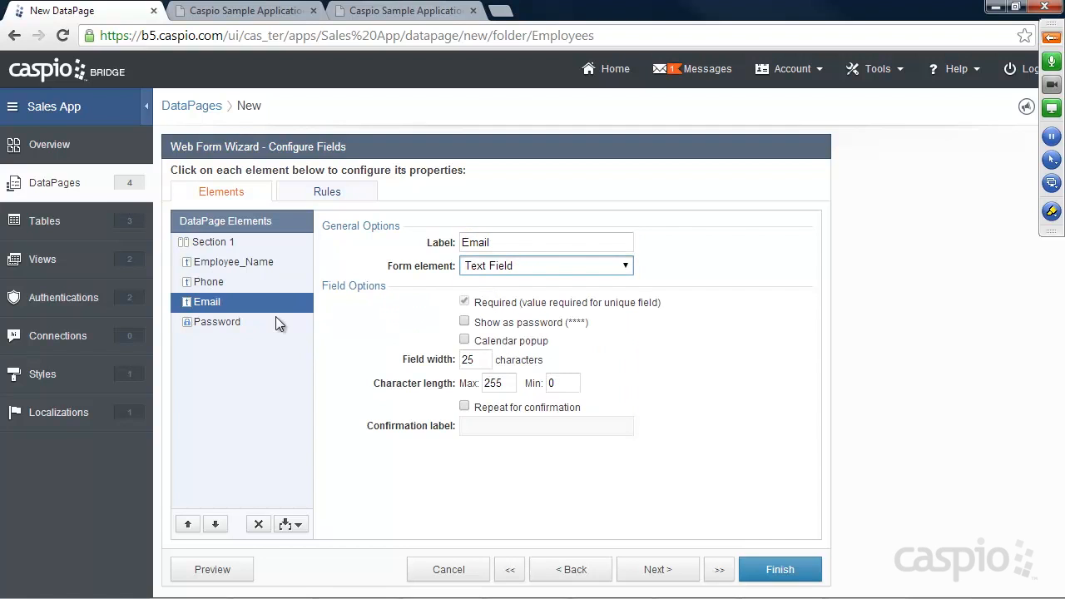
click(216, 322)
click(464, 301)
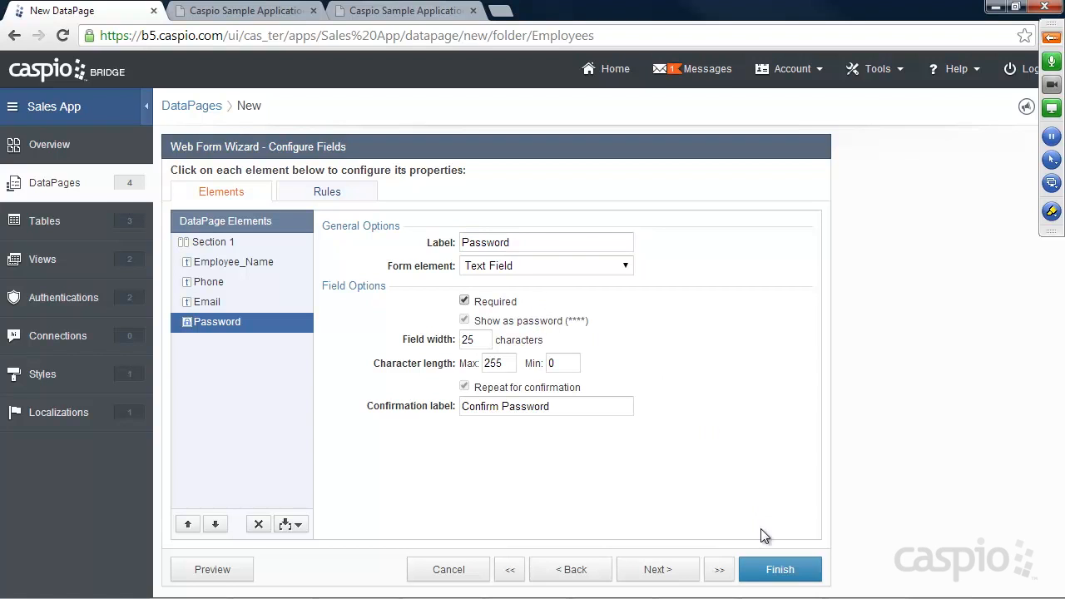
click(776, 574)
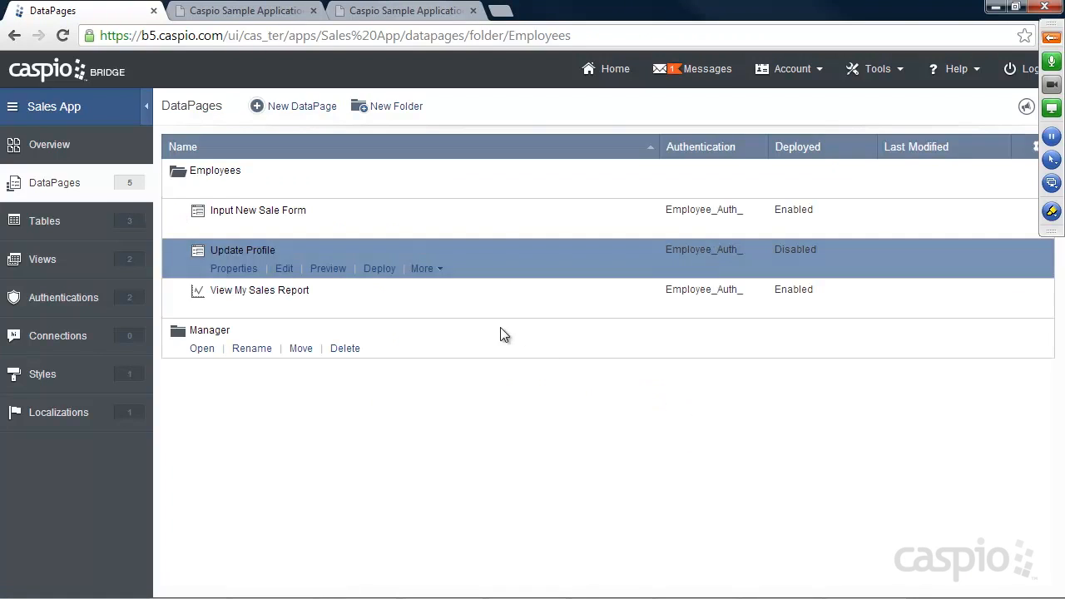
Step: Enable deployment of Update Profile, copy its embed code, and bring up Notepad++
click(379, 267)
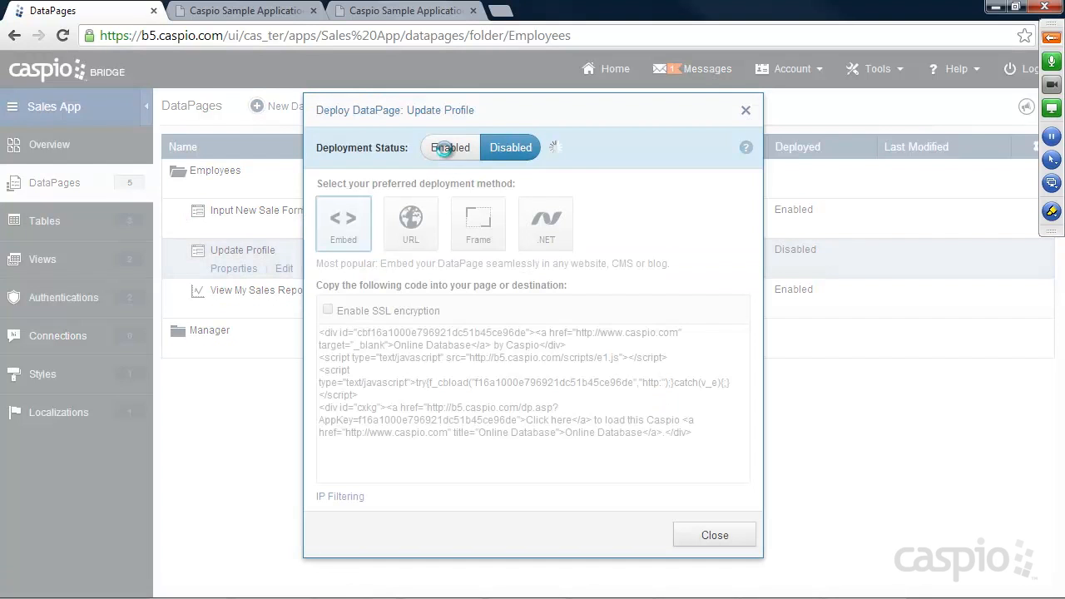
click(450, 148)
click(428, 350)
right_click(429, 350)
click(483, 141)
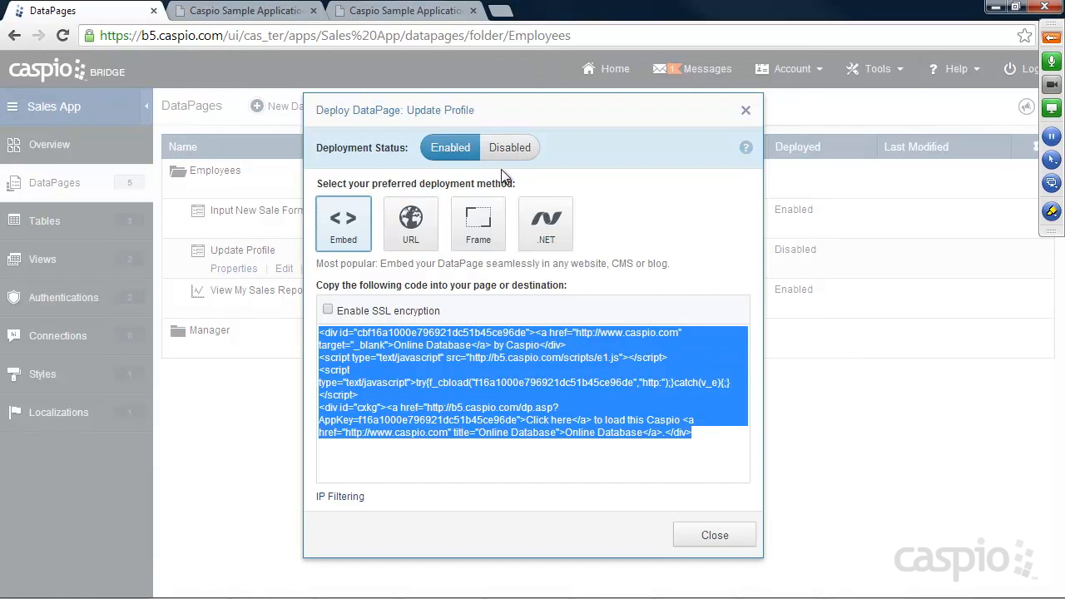
click(709, 534)
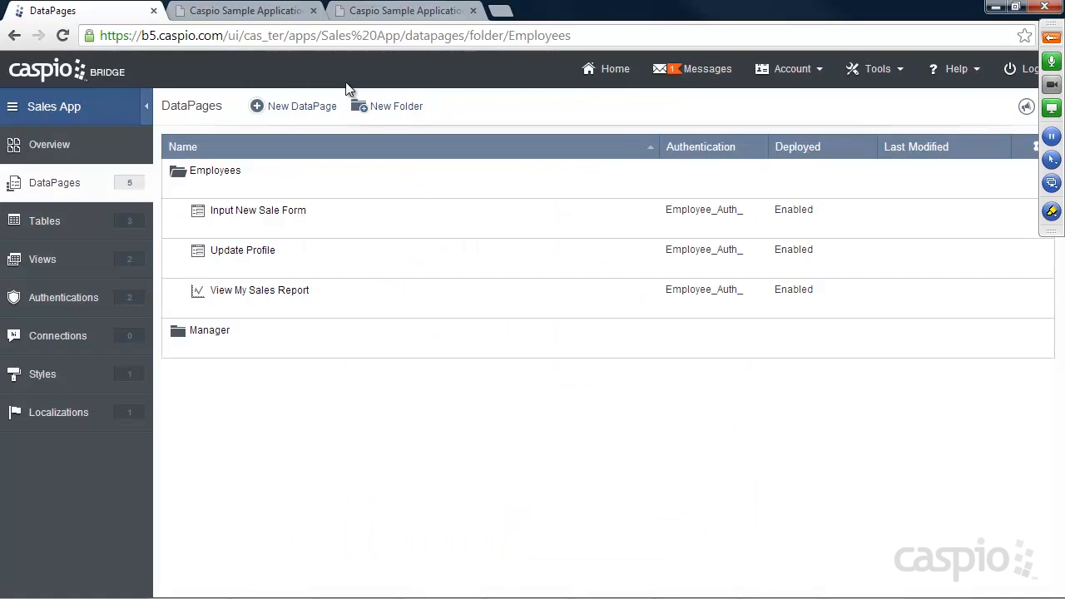
click(376, 11)
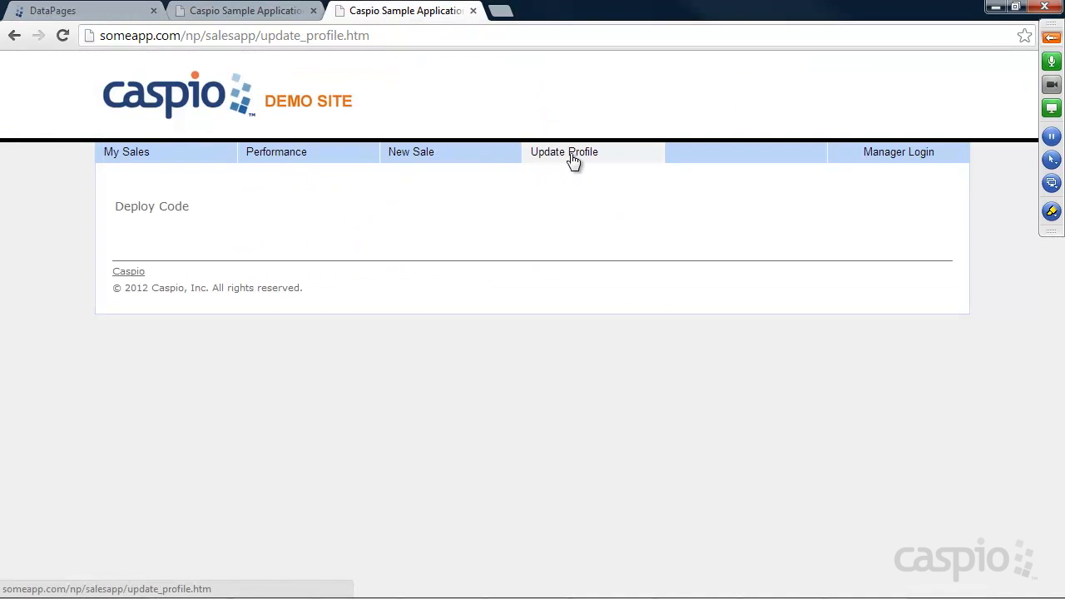
click(533, 588)
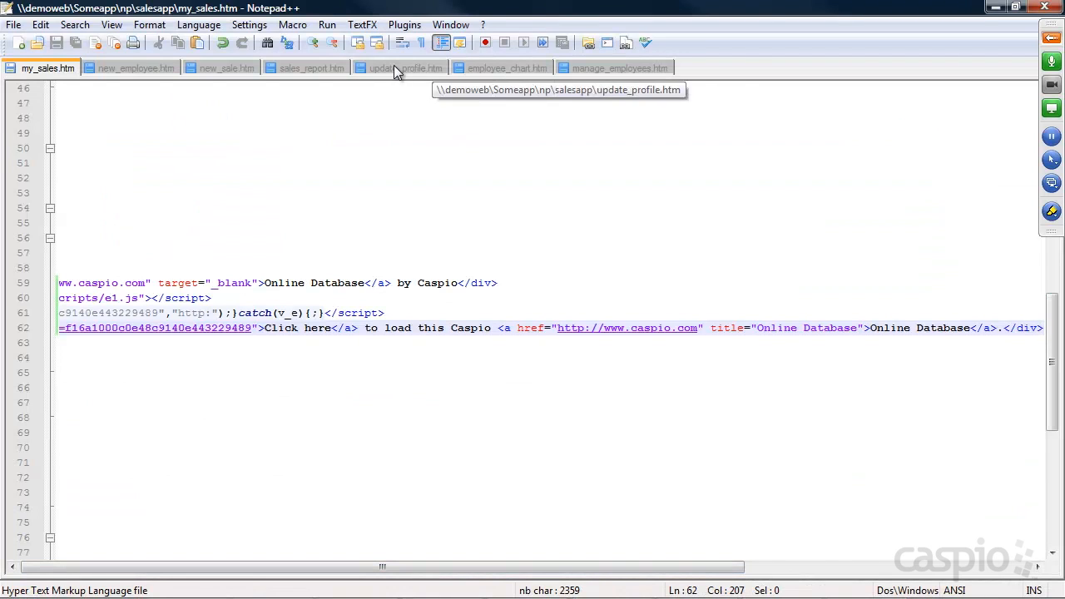
Step: Paste the embed code over the Deploy Code placeholder in update_profile.htm and reload the page
click(398, 68)
scroll(305, 348, down, 11)
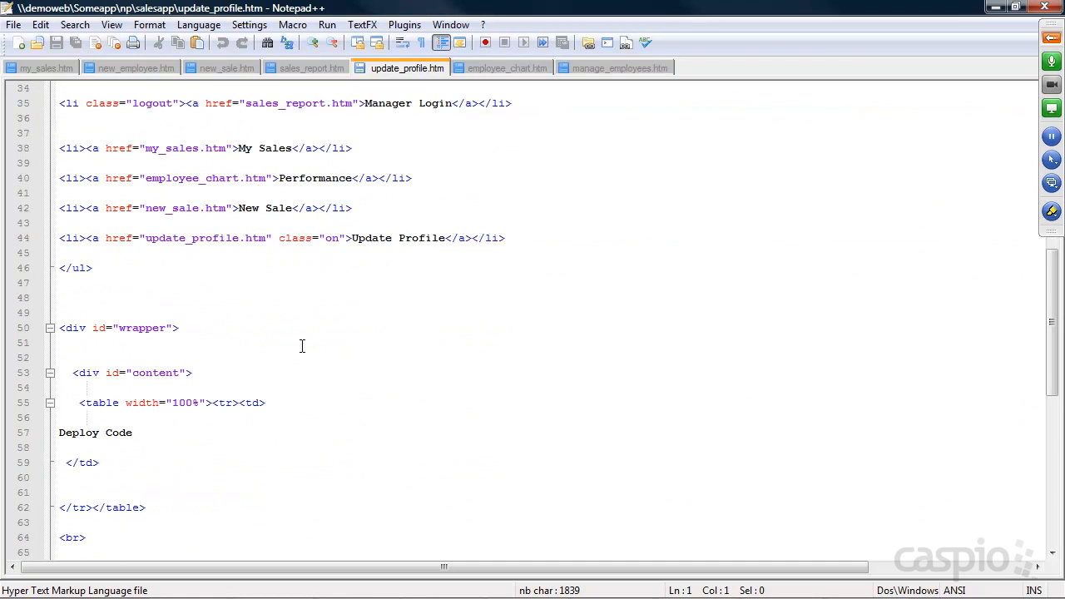
drag(141, 438, 59, 435)
key(ctrl+v)
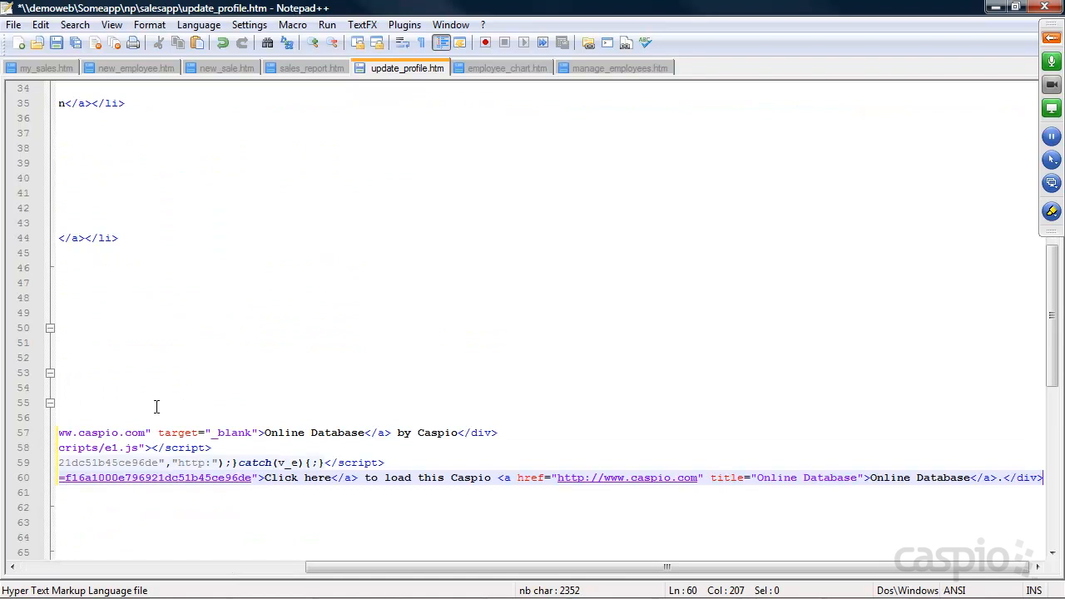
click(994, 7)
click(65, 35)
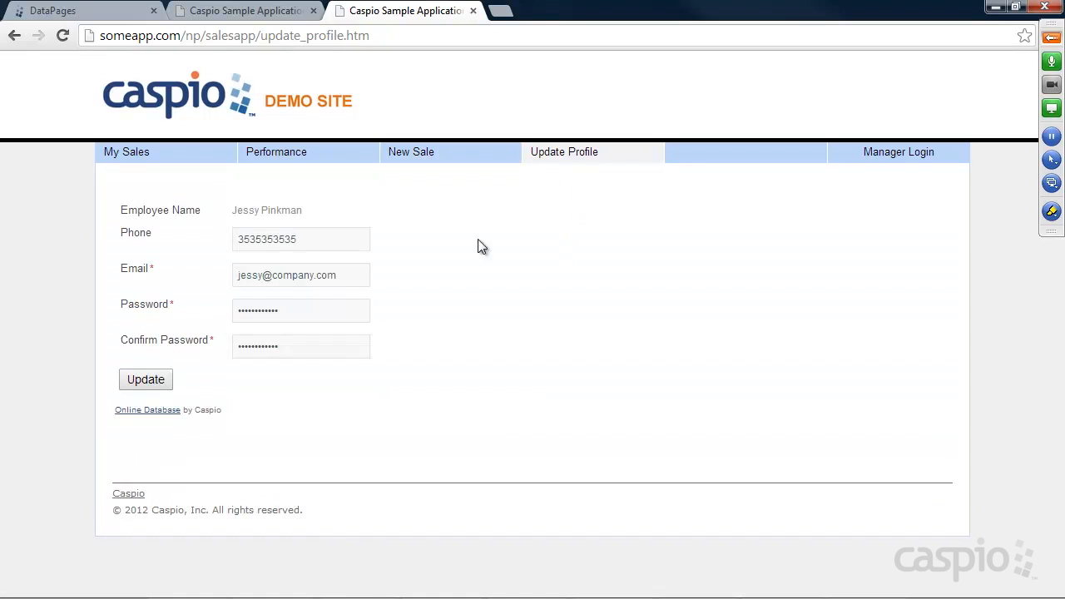
Step: Check the live Update Profile form, view the Performance page, then return to the DataPages list
drag(326, 239, 219, 237)
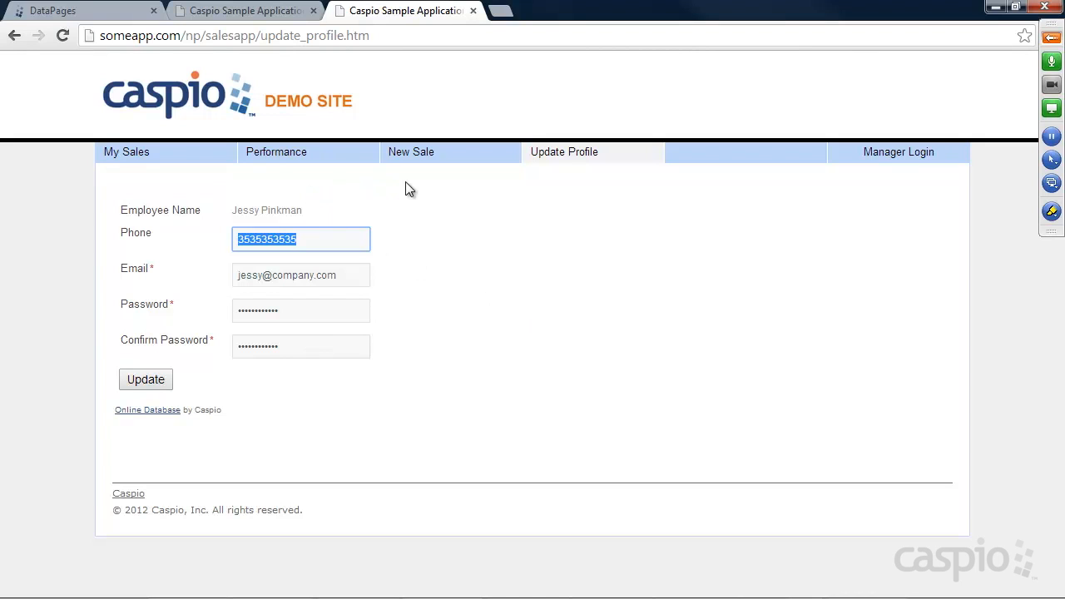
click(288, 161)
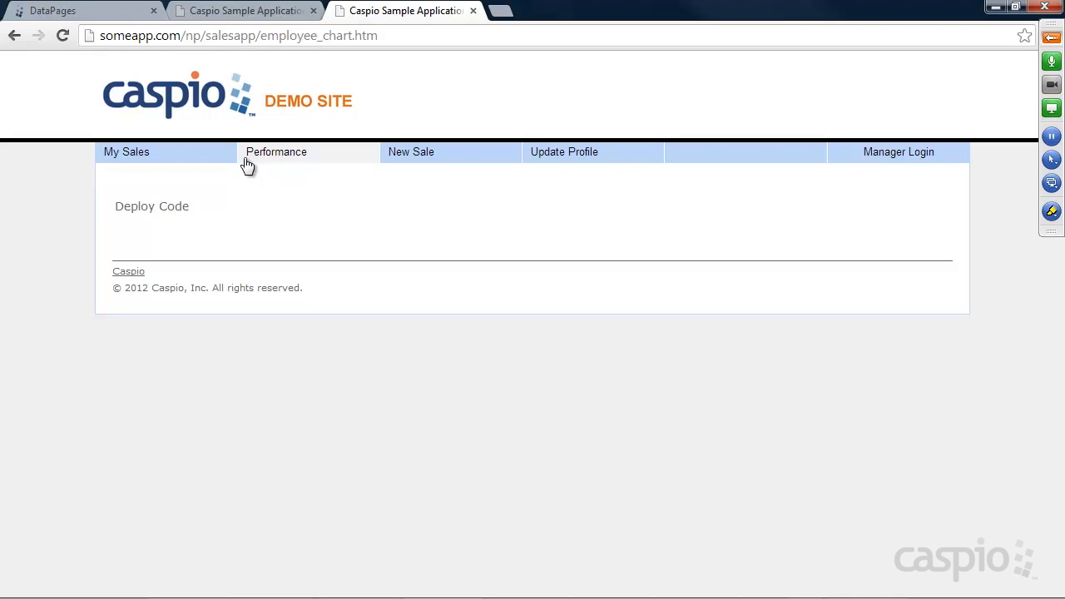
click(80, 10)
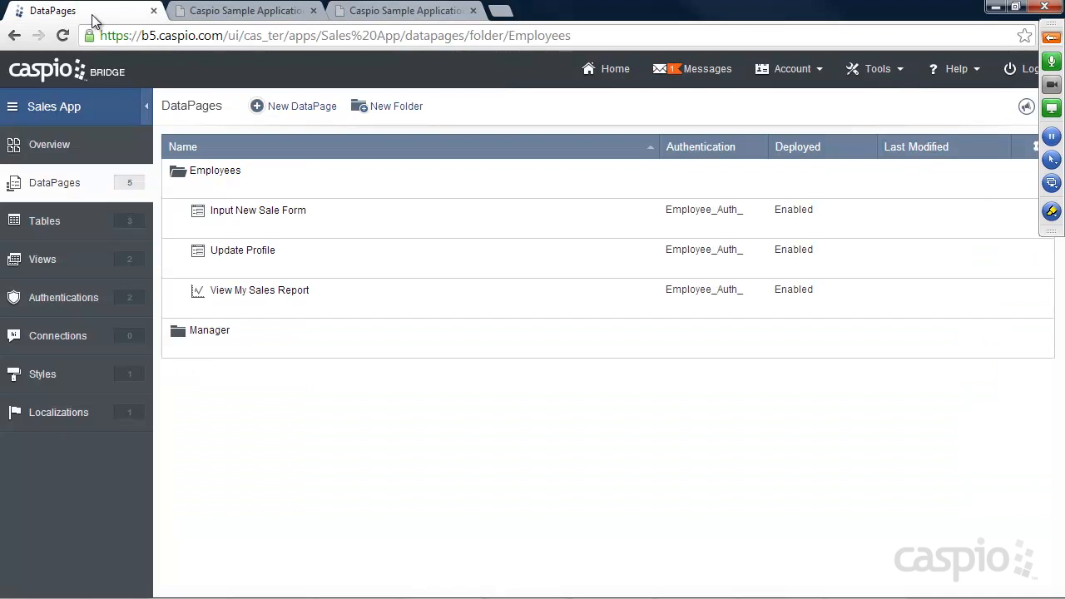
Step: Start a new DataPage and compare the Combined Chart and Report type with the chart types
click(302, 113)
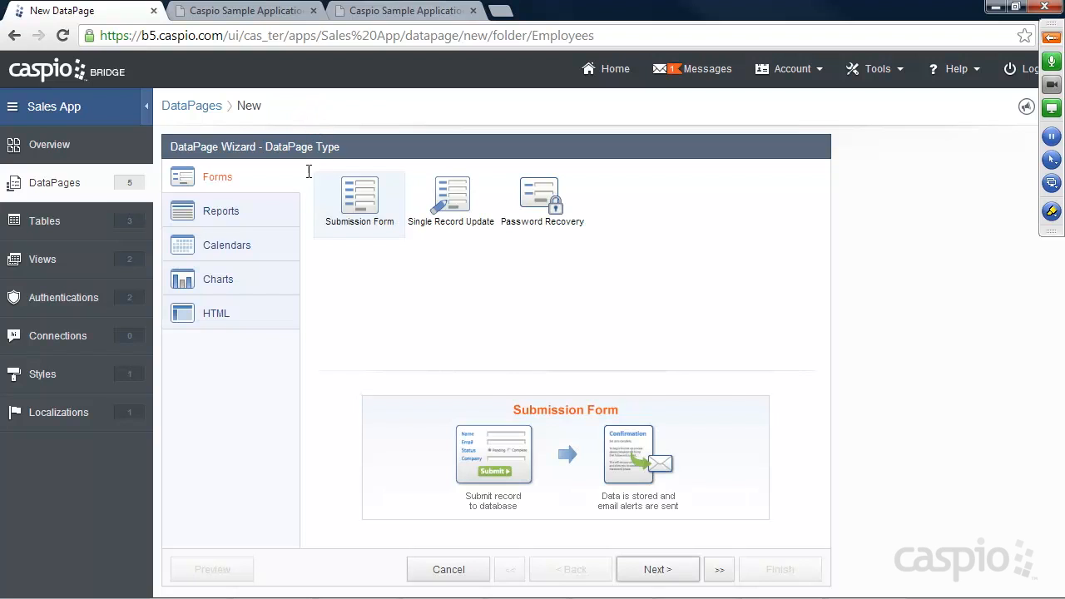
click(219, 215)
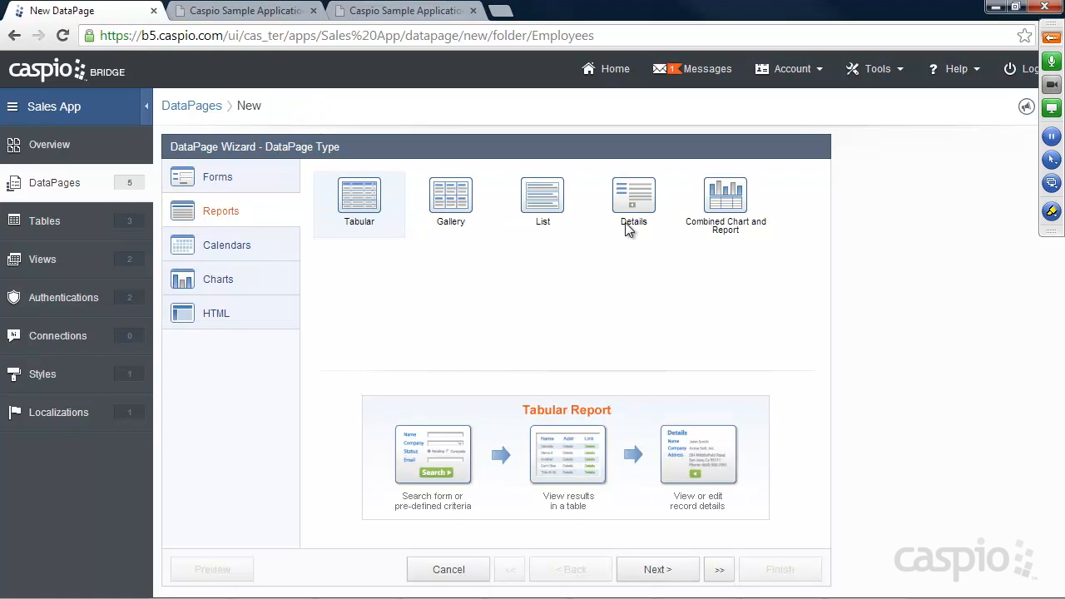
click(734, 199)
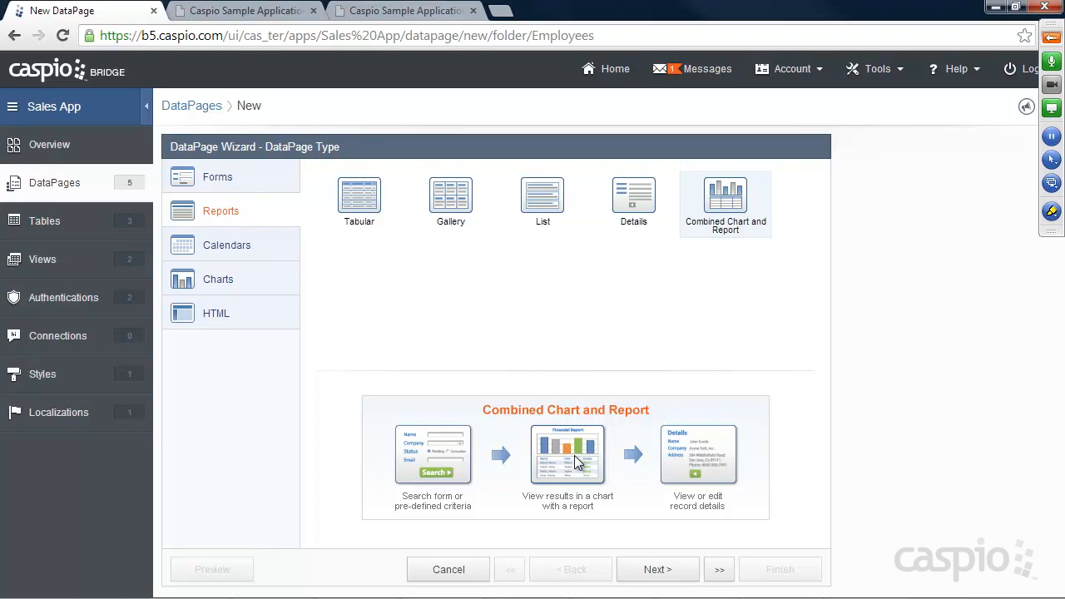
click(211, 277)
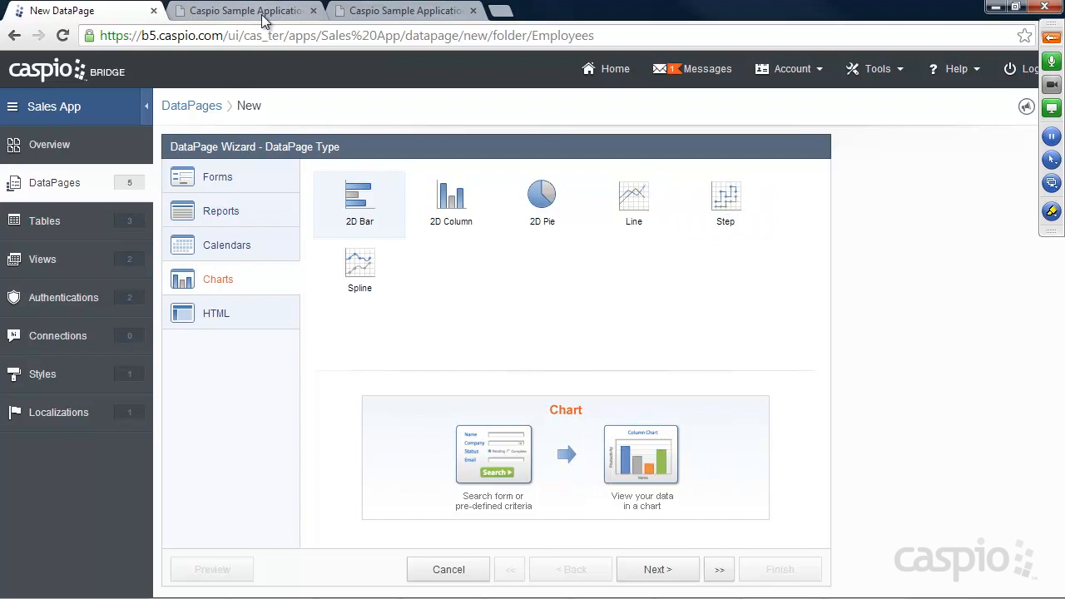
click(340, 13)
click(258, 10)
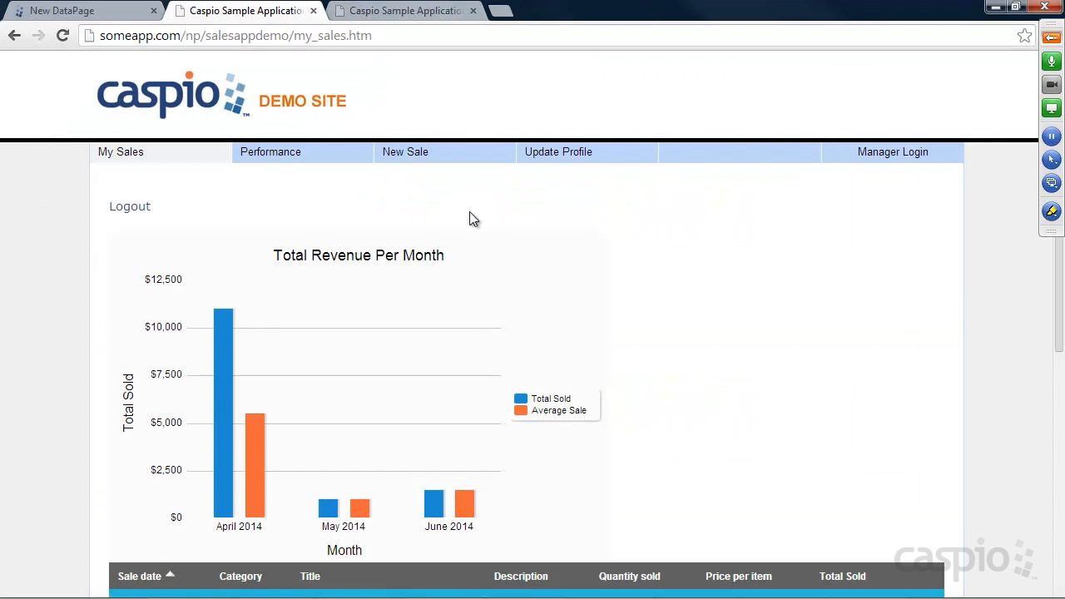
scroll(649, 274, down, 5)
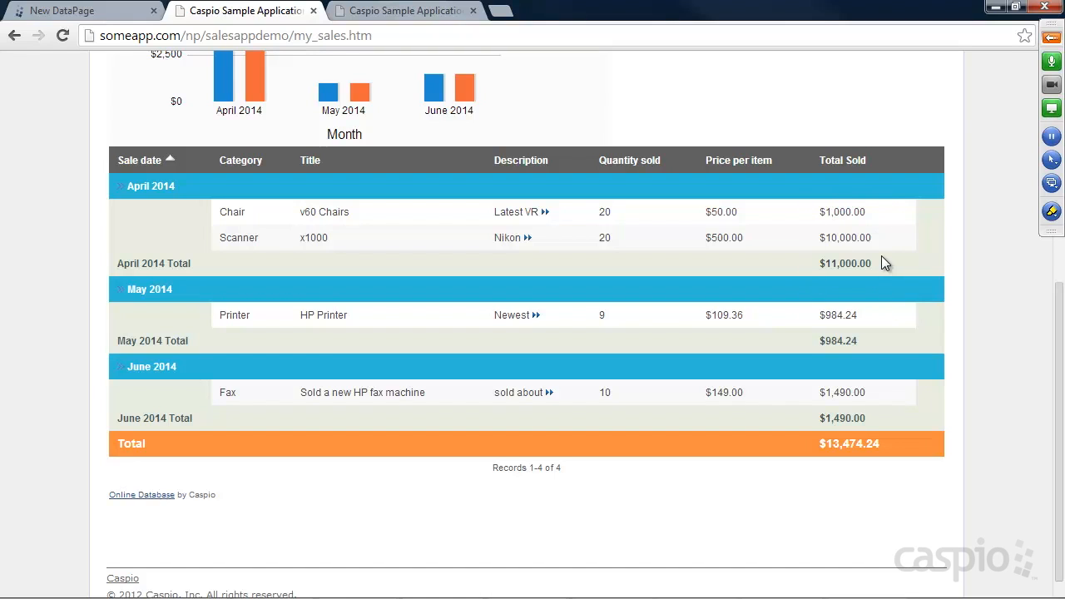
click(70, 10)
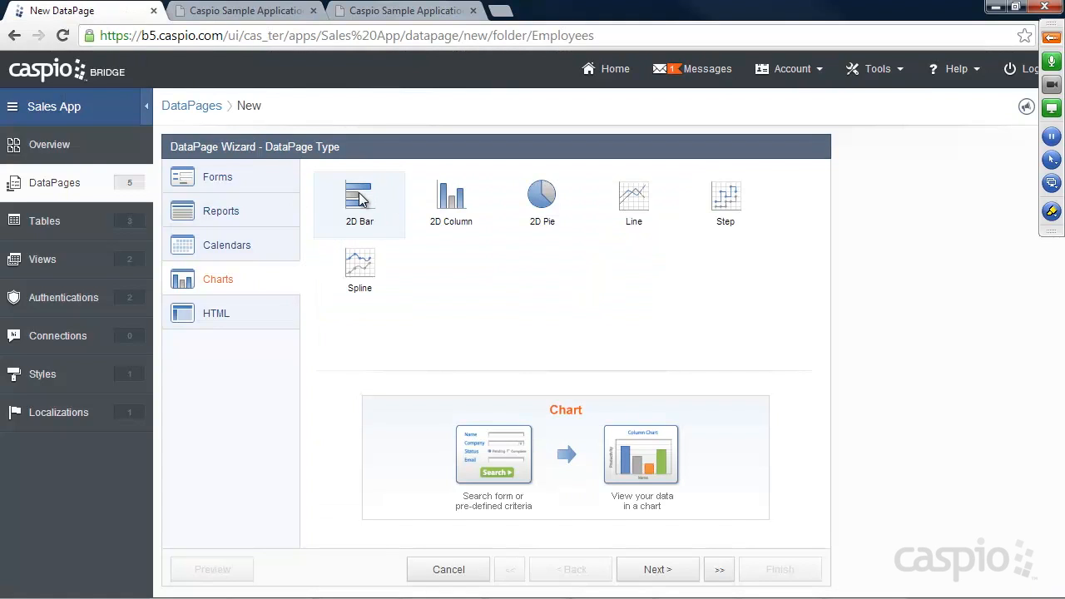
Step: Create a Combined Chart and Report named 'Performance Charts' on Sales_Data_, restricted to Employee_Auth_
click(220, 213)
click(717, 203)
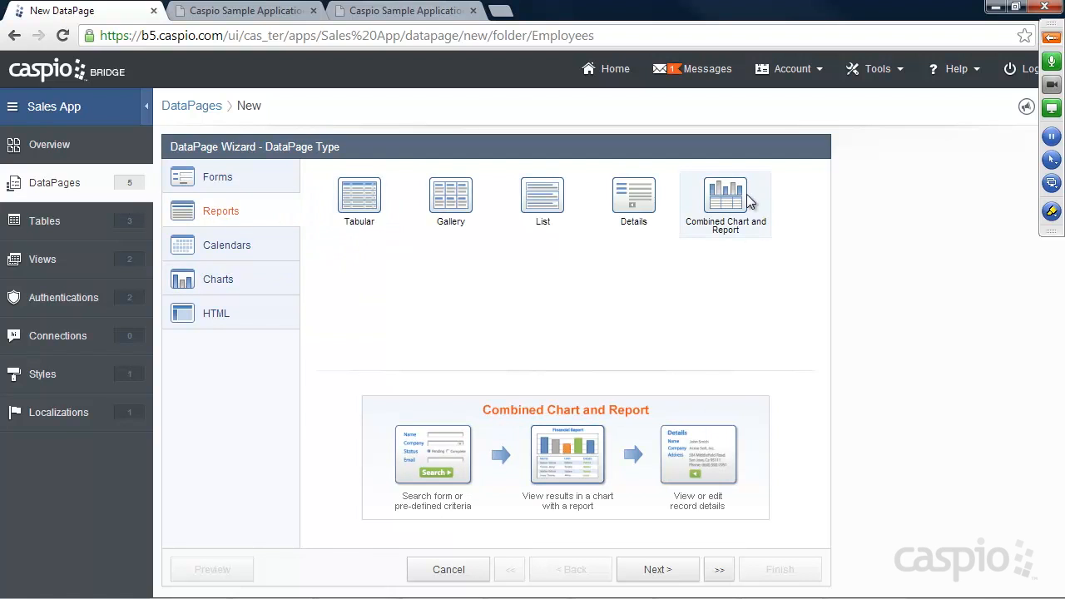
click(656, 570)
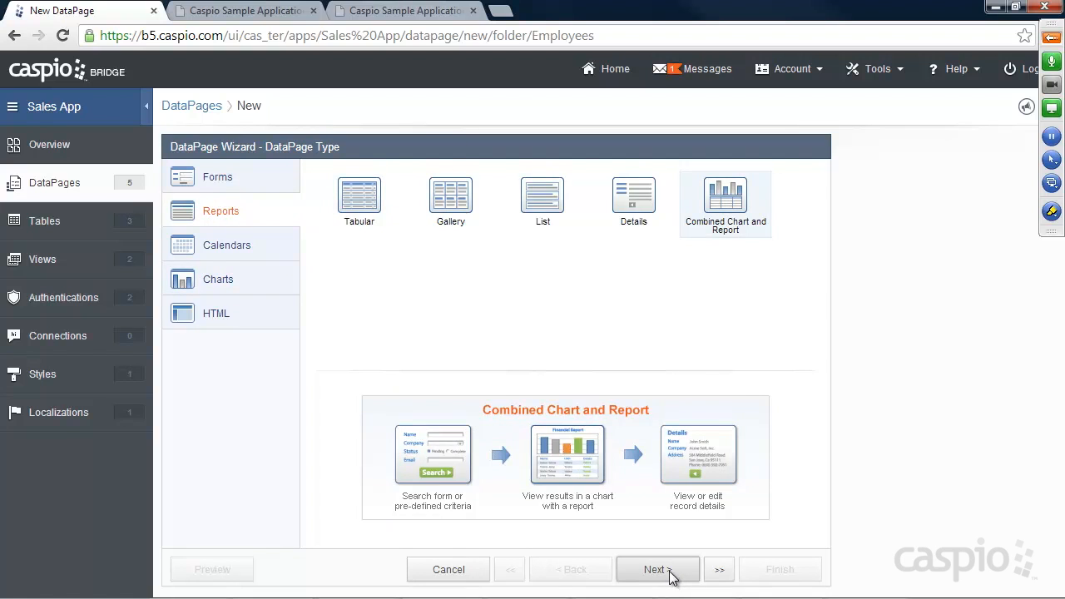
click(267, 224)
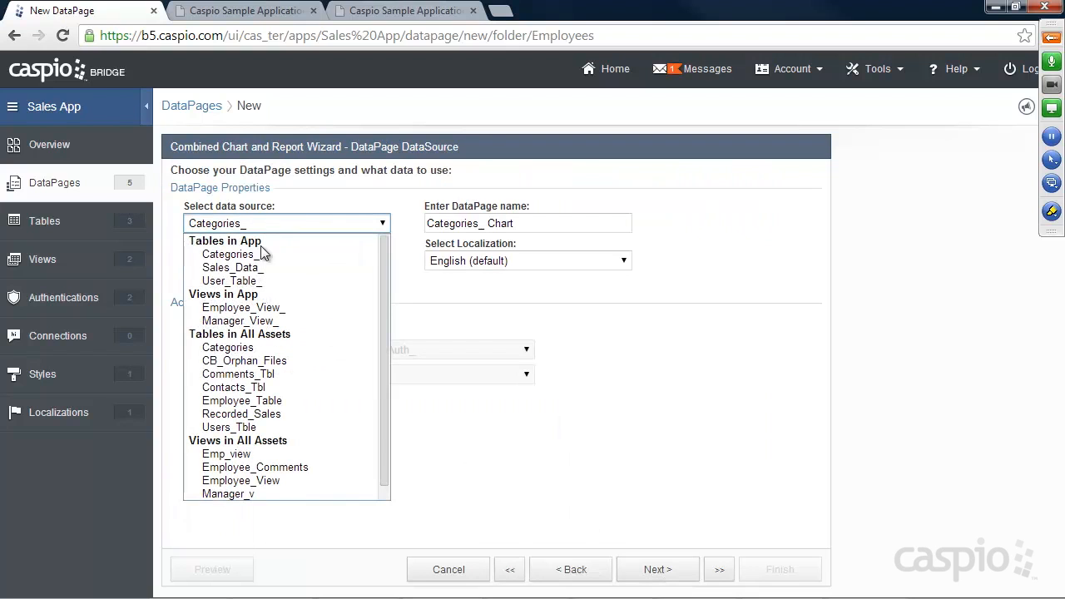
click(244, 268)
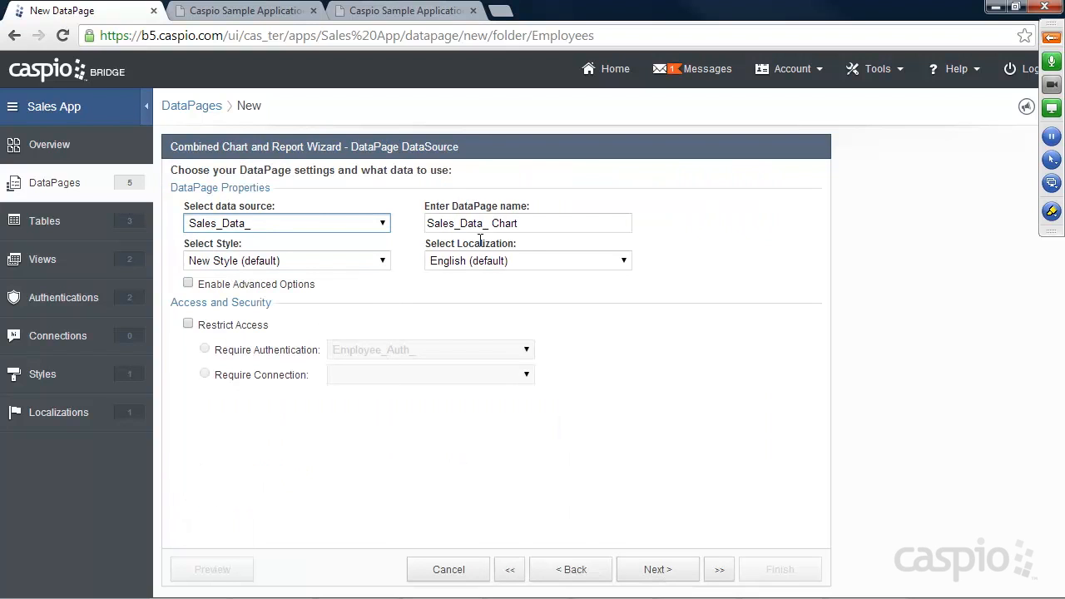
drag(535, 227, 386, 225)
text(Perfo)
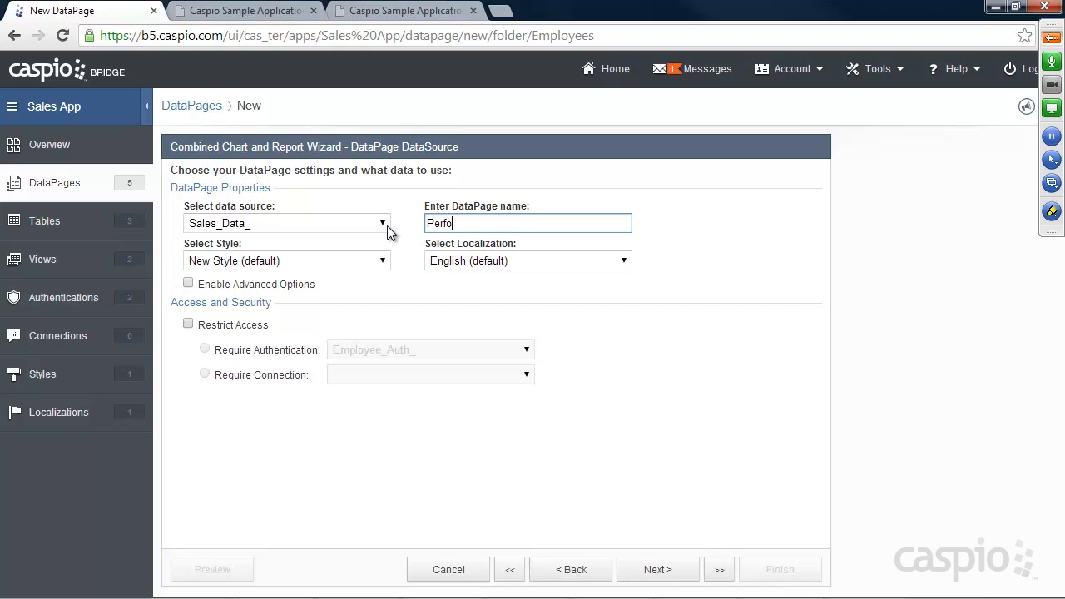
text(rmance Charts)
click(236, 328)
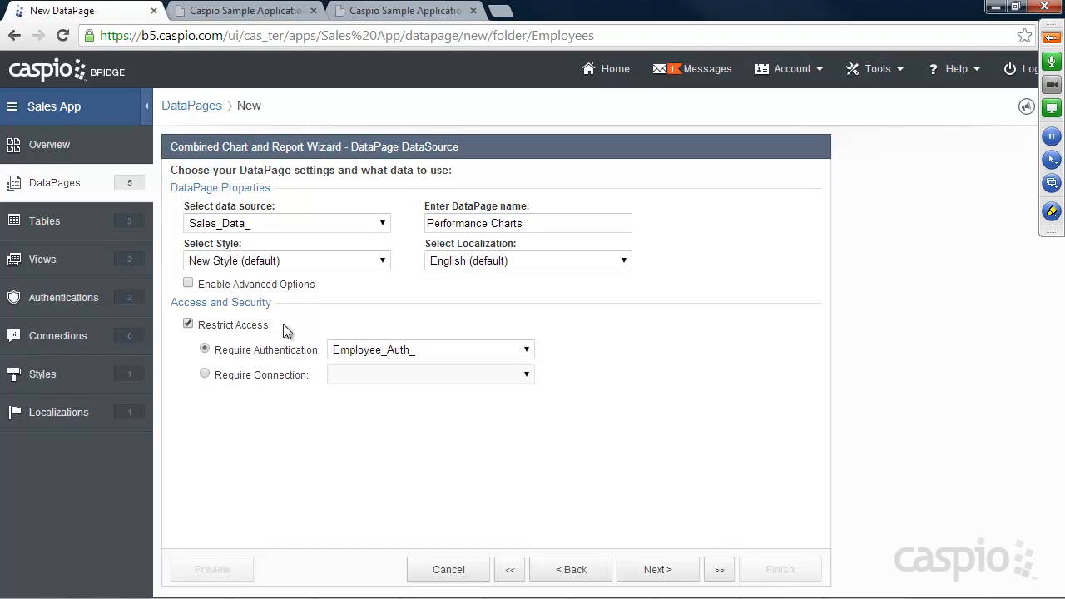
click(663, 572)
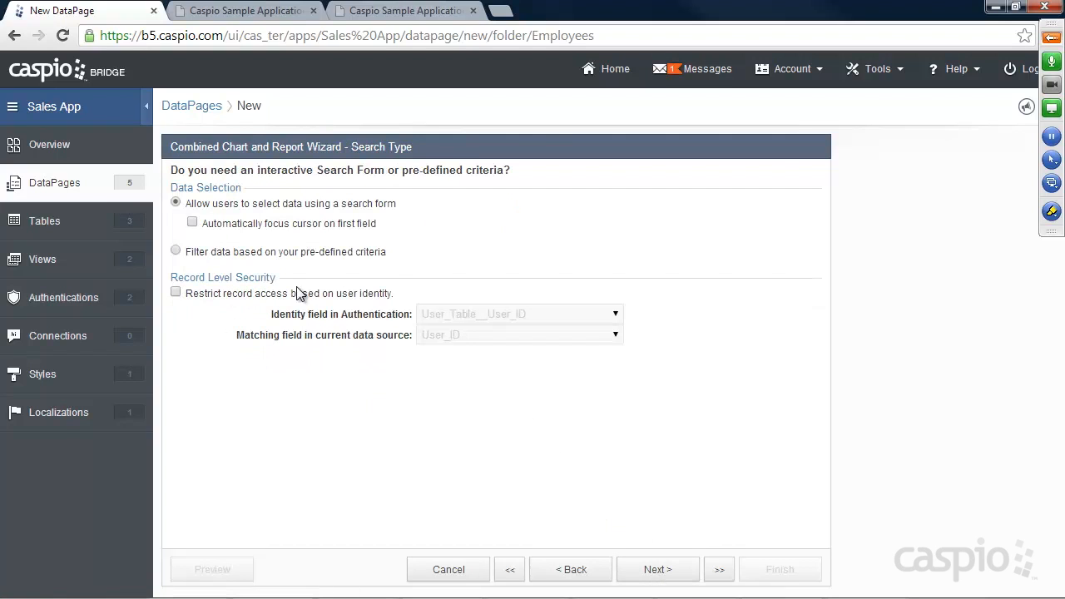
Step: Switch to pre-defined filter criteria and add Employee_Name through Price_per_item as filtering fields
click(254, 256)
click(658, 574)
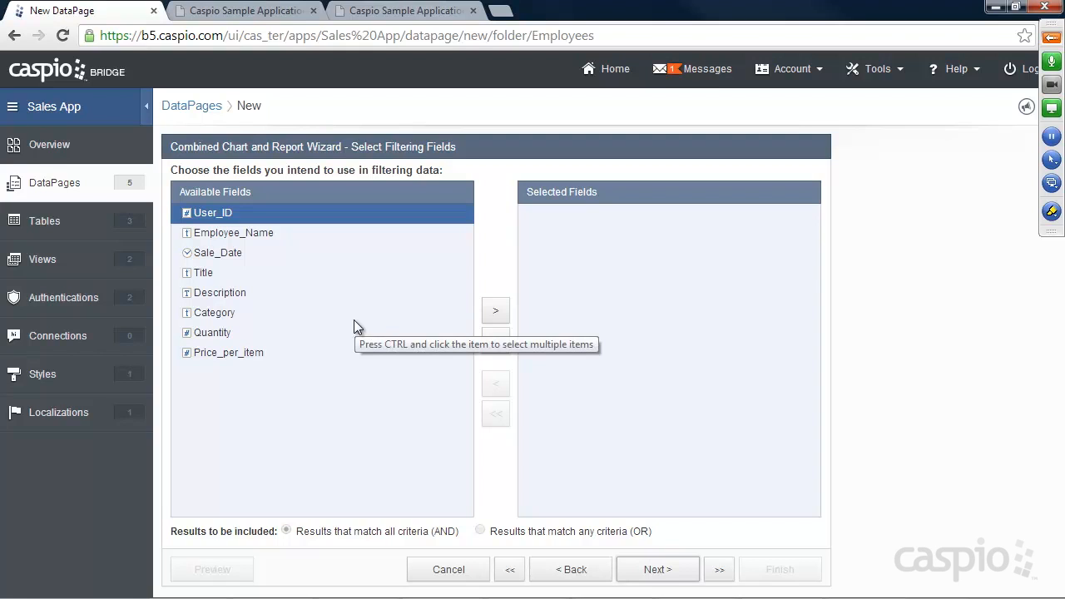
click(250, 237)
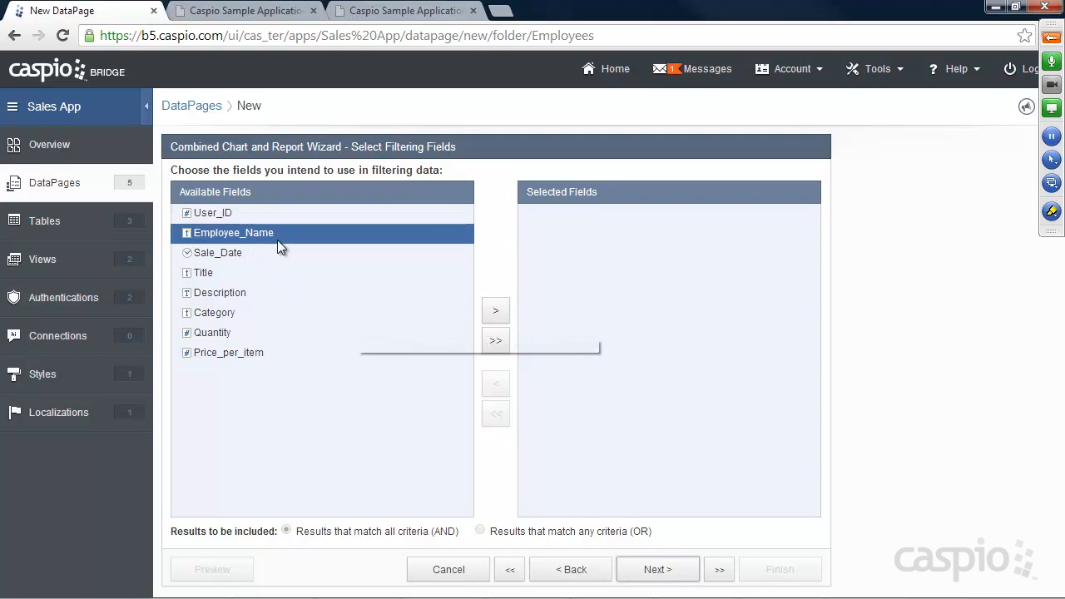
click(495, 311)
click(496, 312)
click(495, 311)
click(495, 311)
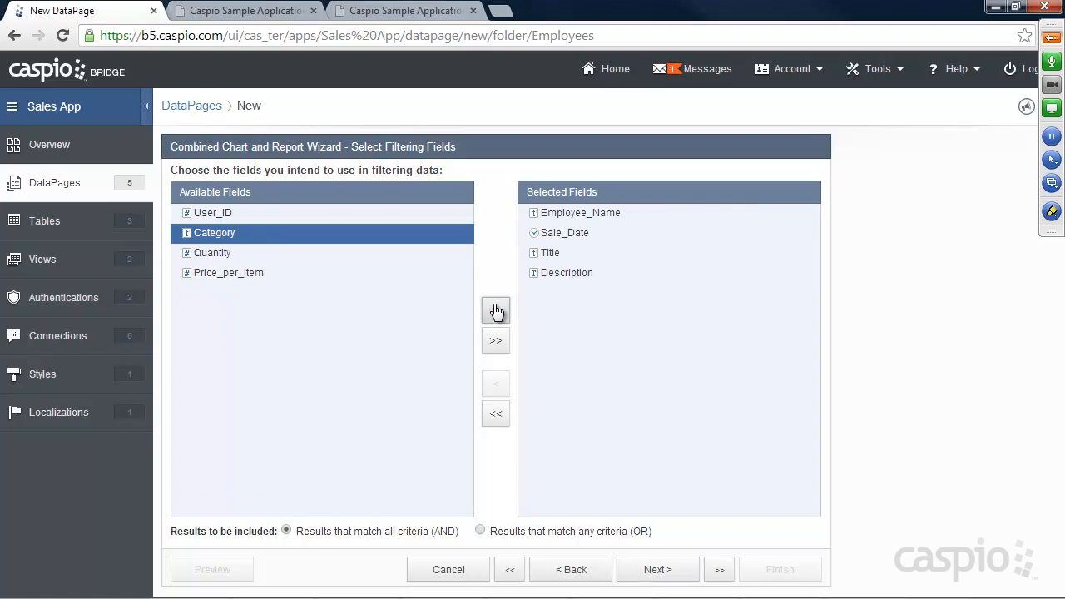
click(495, 311)
click(495, 311)
click(495, 311)
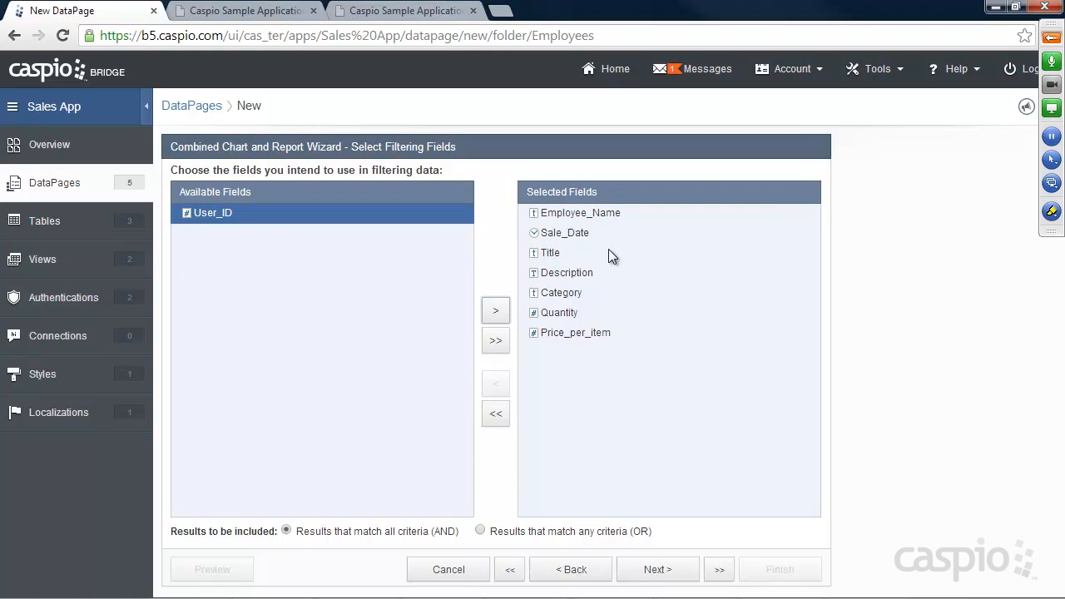
Step: Review the Quantity and Price_per_item criteria, then remove all filtering fields and continue
click(657, 572)
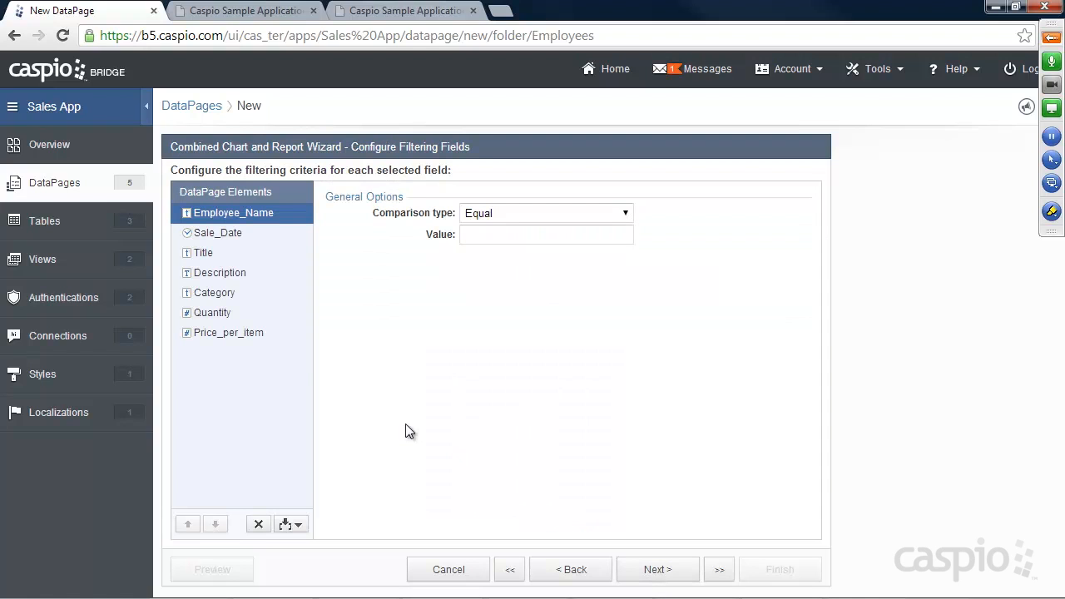
click(215, 317)
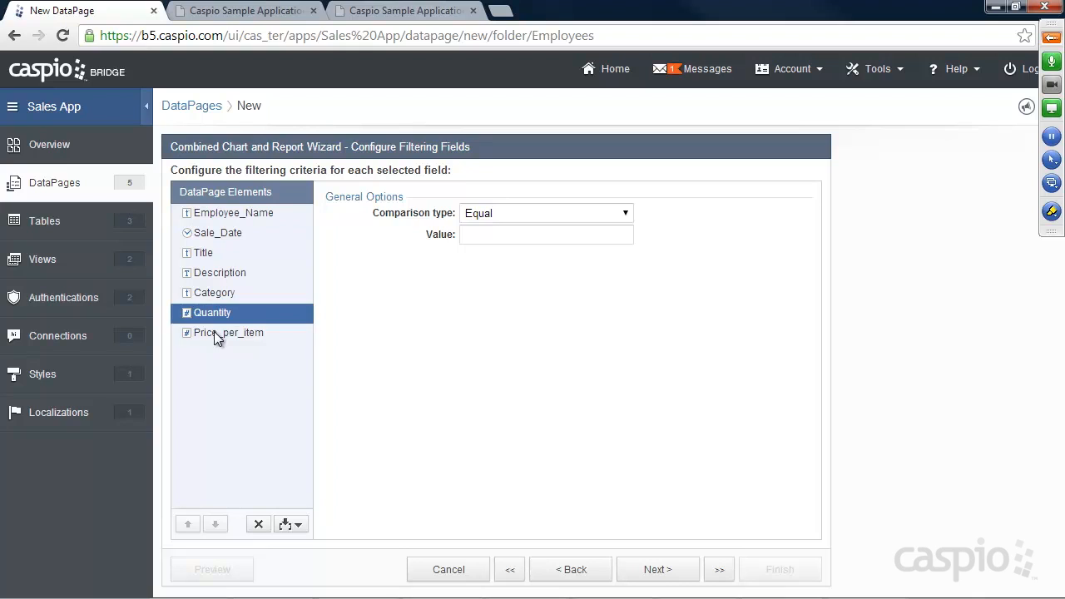
click(213, 331)
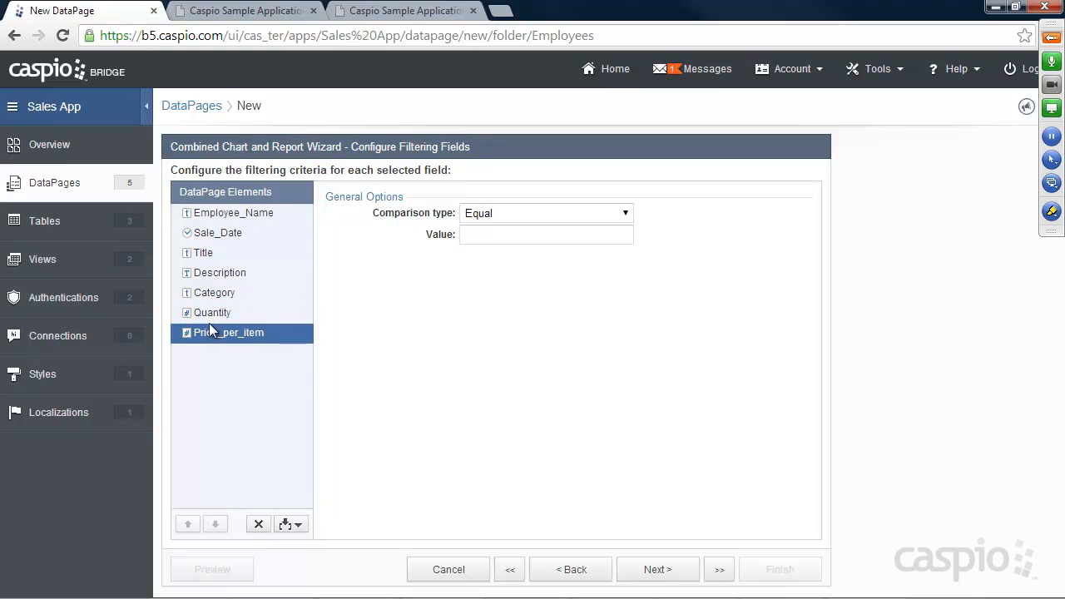
click(301, 525)
click(368, 451)
click(573, 573)
click(496, 416)
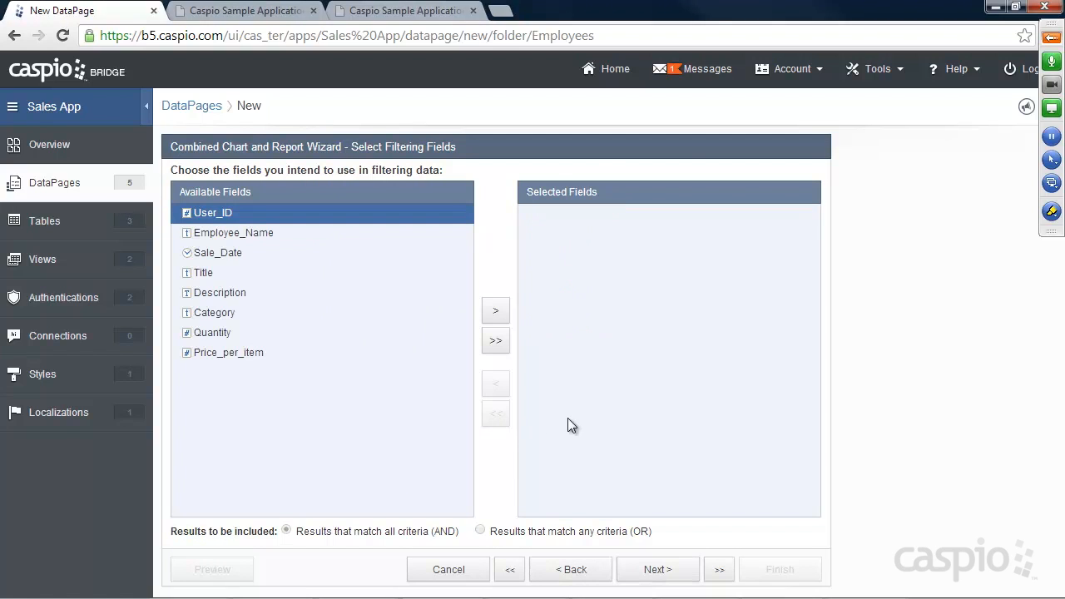
click(658, 571)
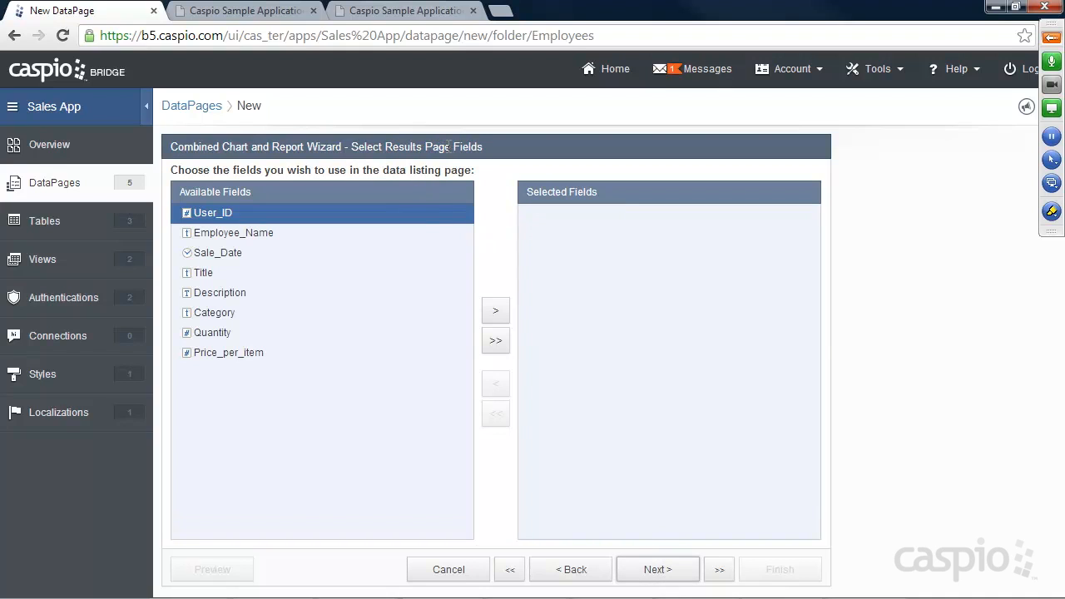
Step: Add every Sales_Data field except User_ID to the results page
click(254, 232)
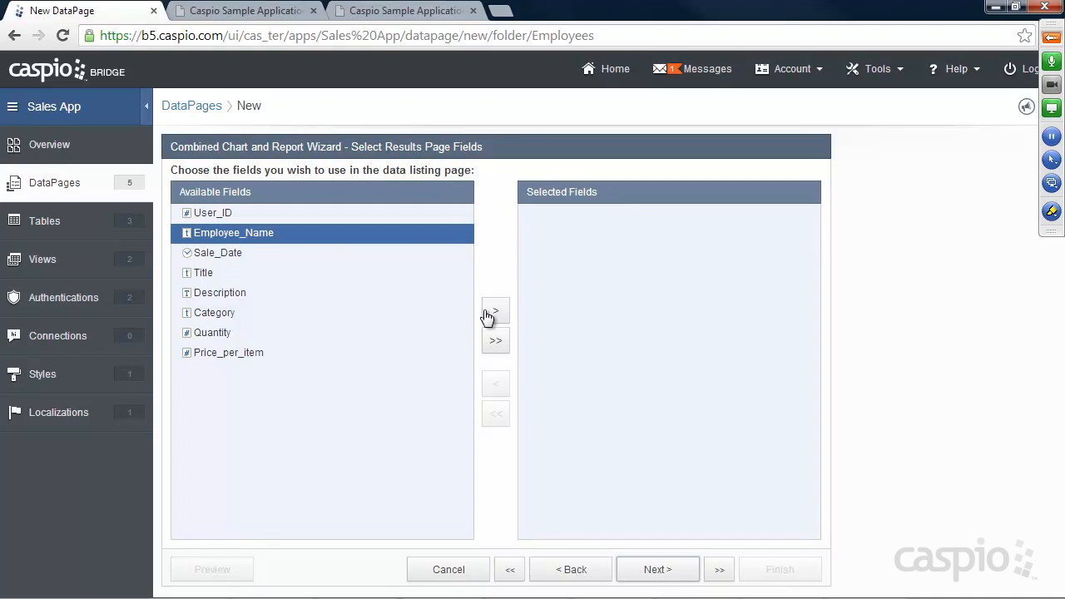
click(495, 312)
click(495, 312)
click(495, 312)
click(495, 312)
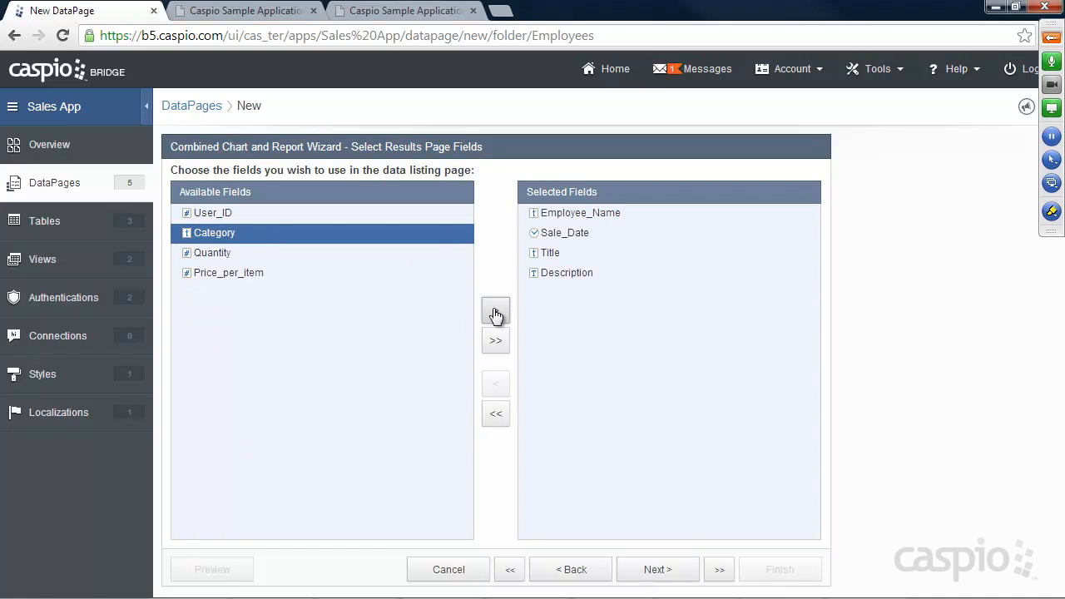
click(495, 312)
click(495, 312)
click(495, 312)
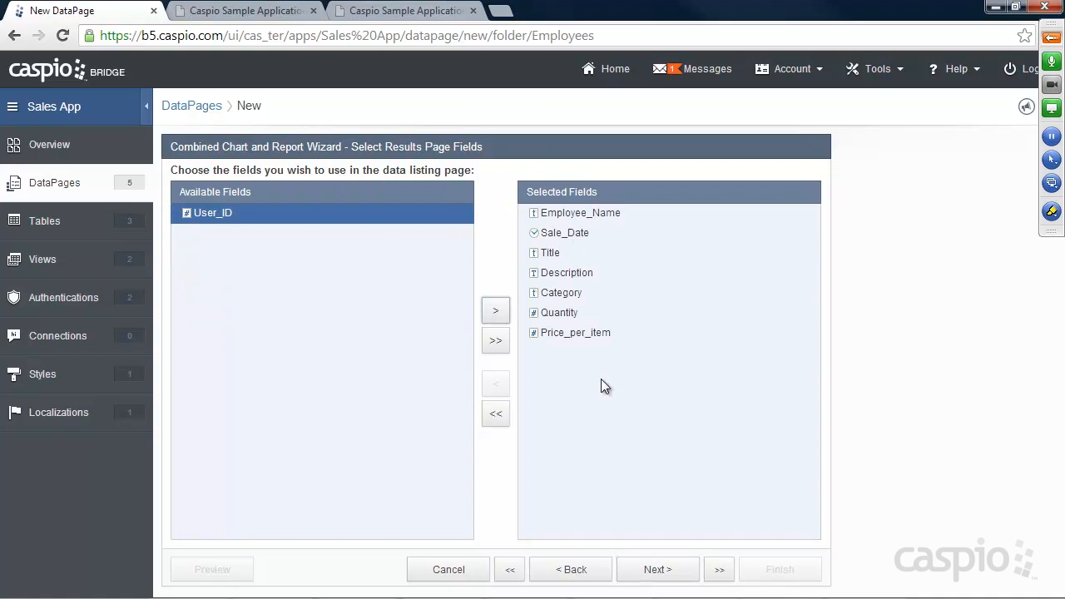
click(657, 569)
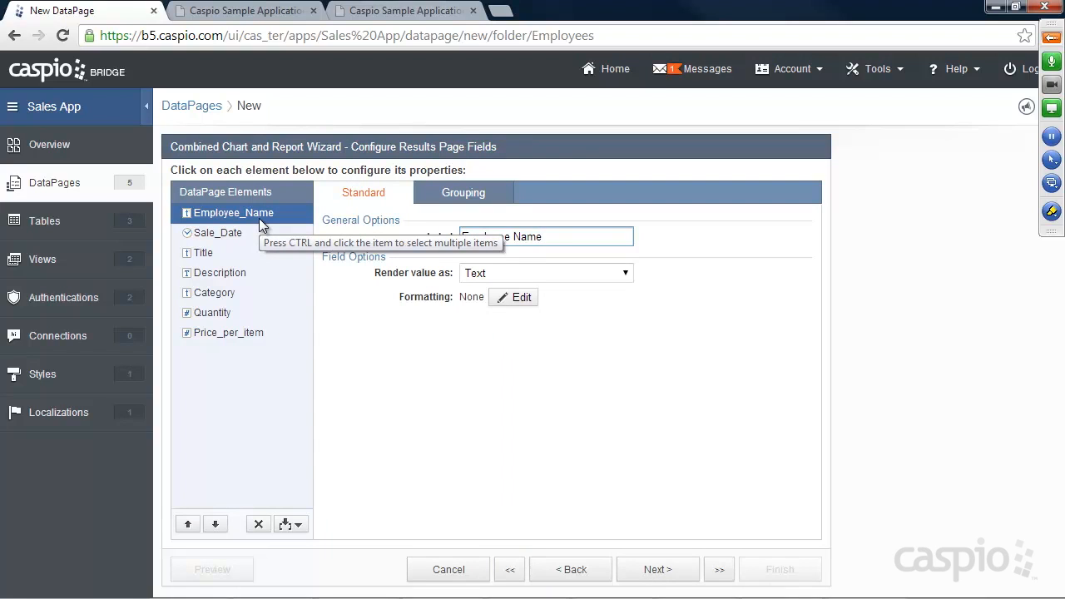
click(237, 332)
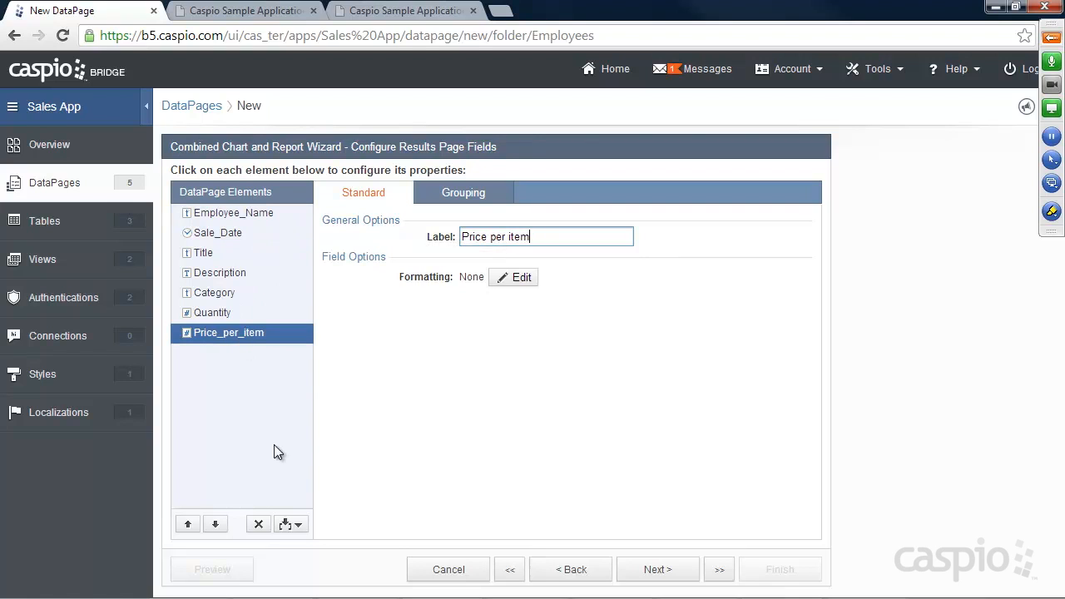
click(287, 525)
Step: Add Calculated Field 1 below Price_per_item with the formula Quantity * Price_per_item
click(267, 490)
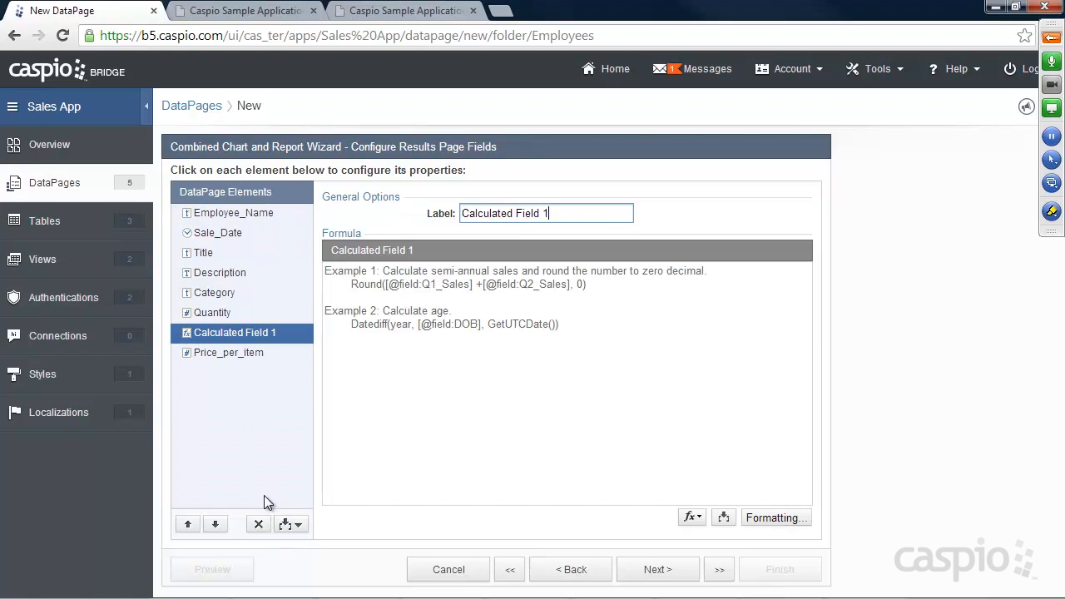
click(215, 524)
click(597, 323)
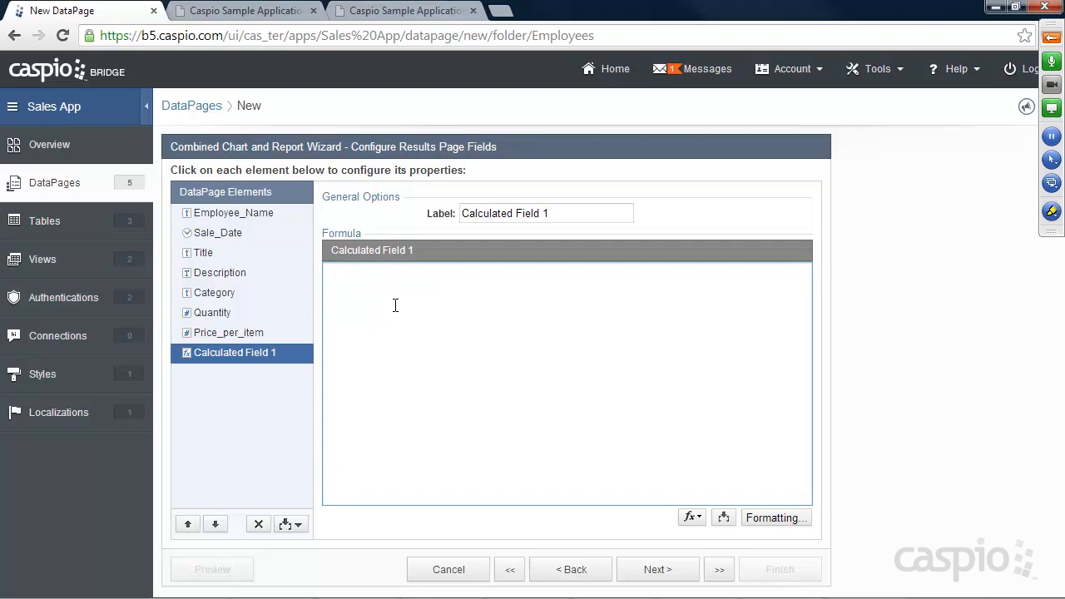
click(723, 517)
click(689, 542)
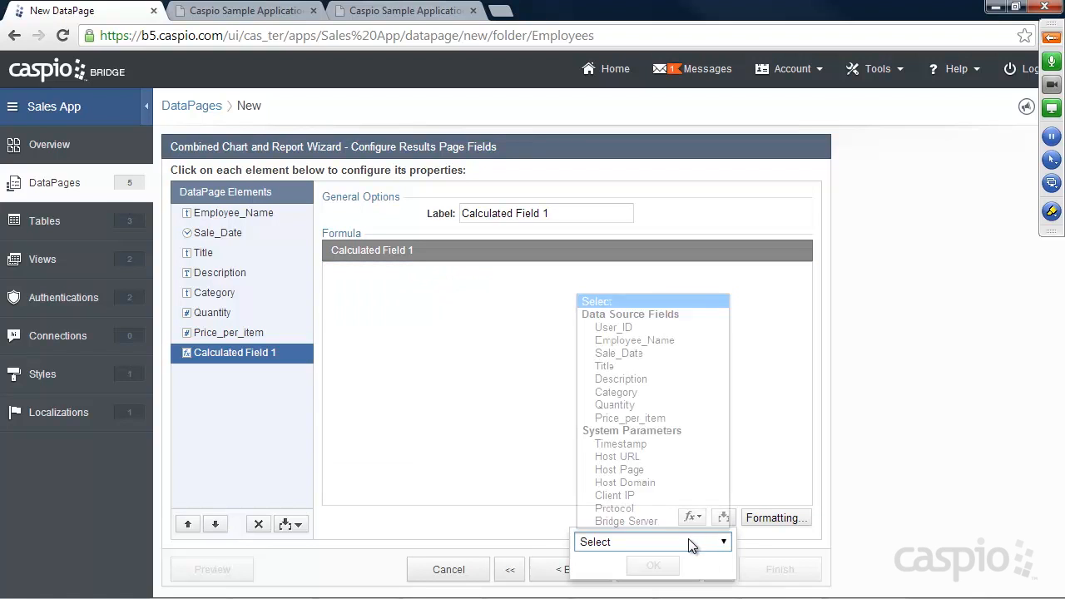
click(615, 405)
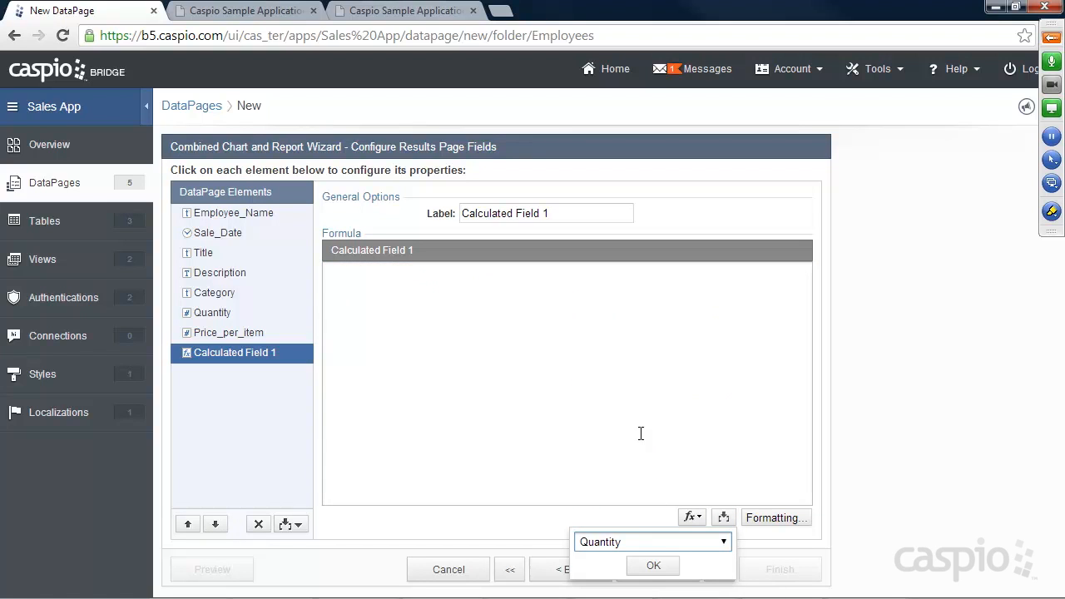
click(649, 565)
click(437, 276)
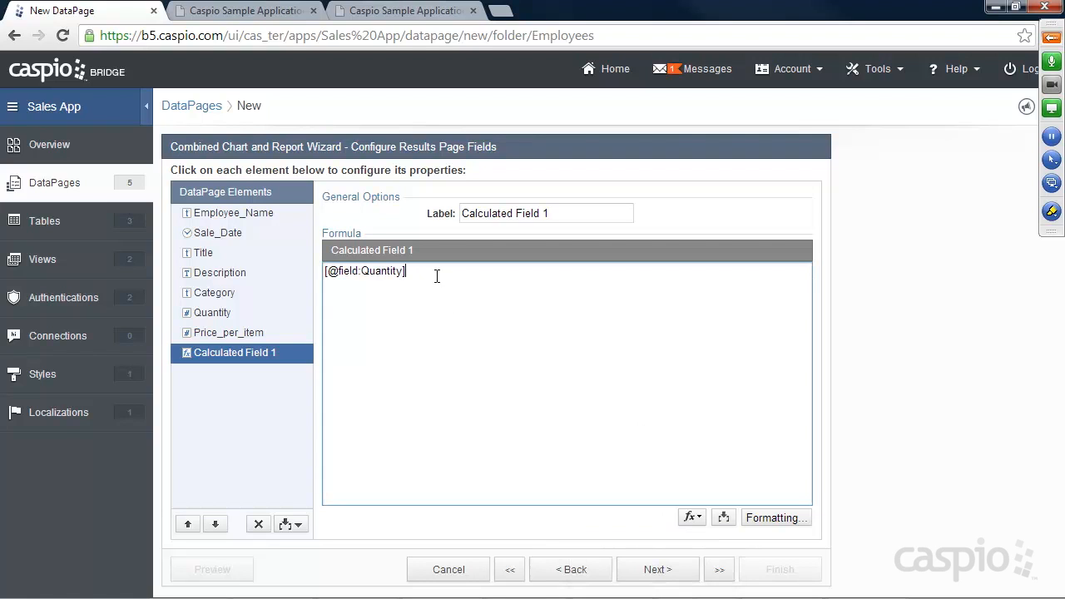
click(720, 517)
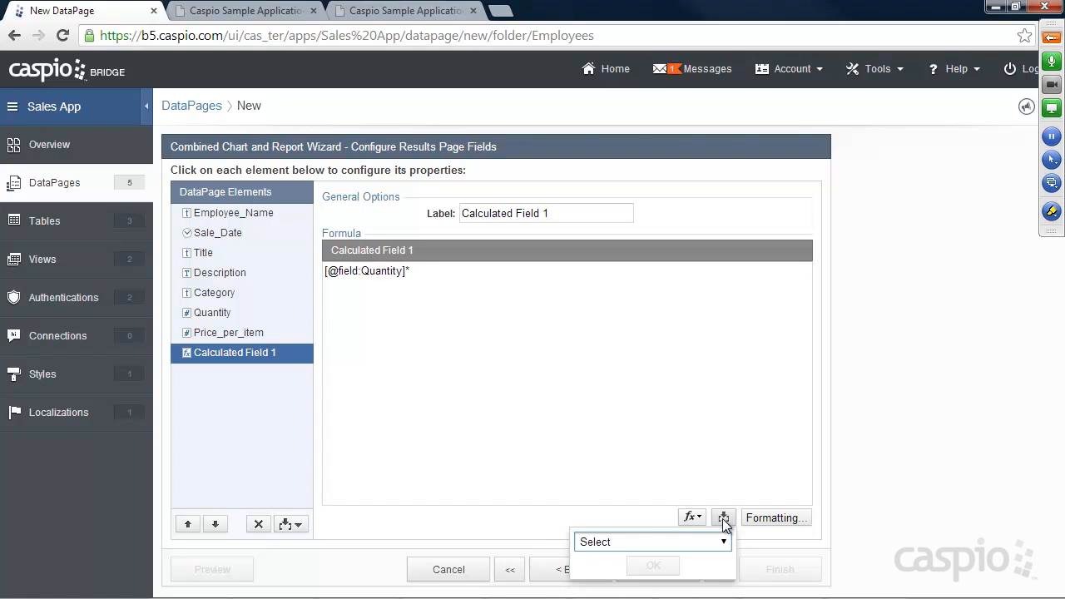
click(657, 542)
click(629, 418)
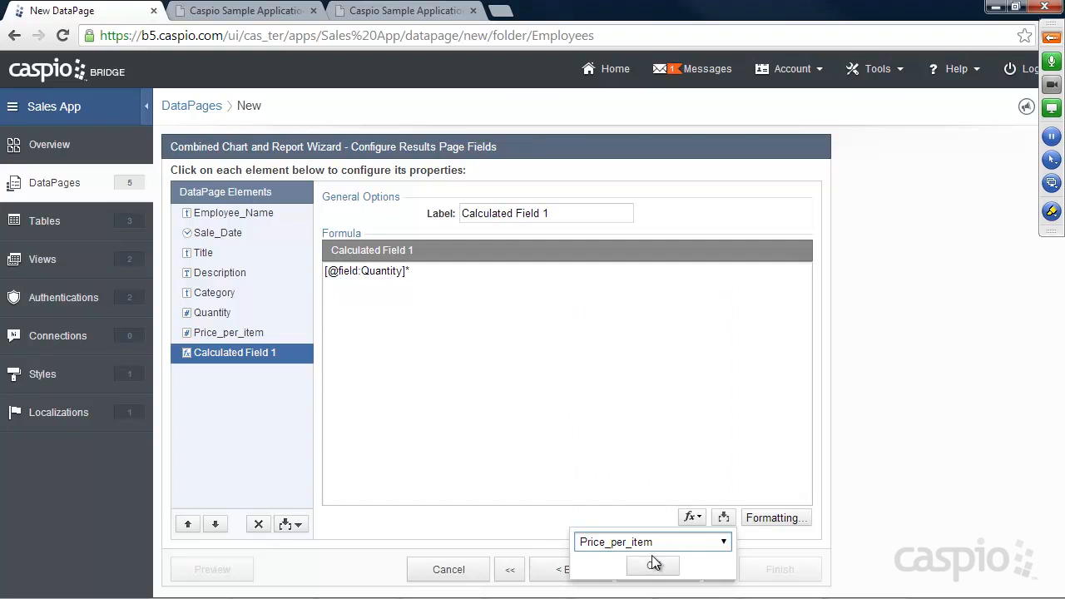
click(653, 565)
click(537, 272)
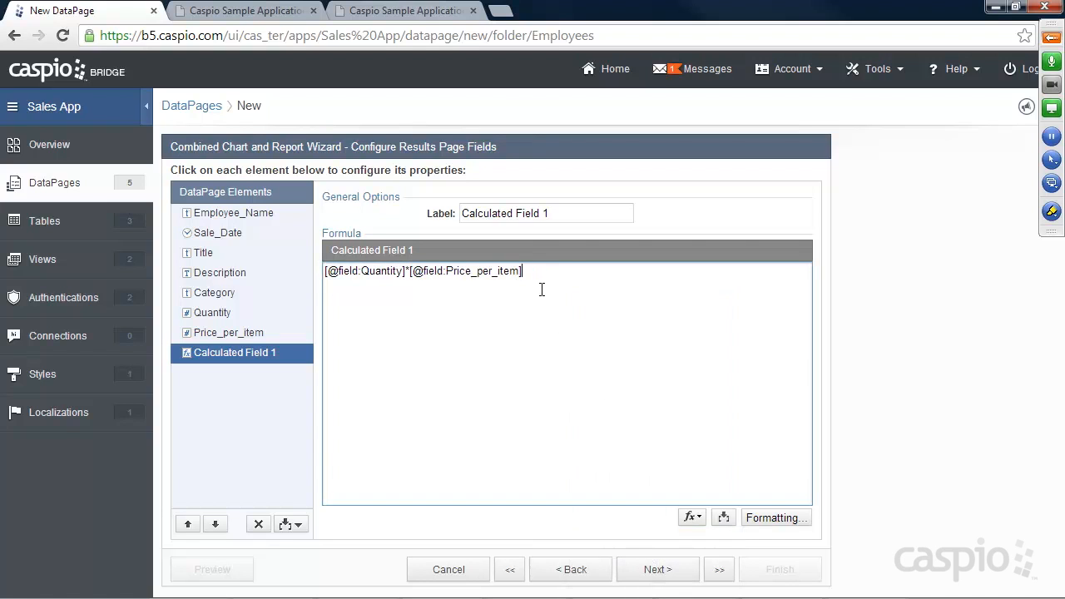
Step: Insert a Total aggregation that sums Calculated Field 1, then advance to chart type selection
click(288, 525)
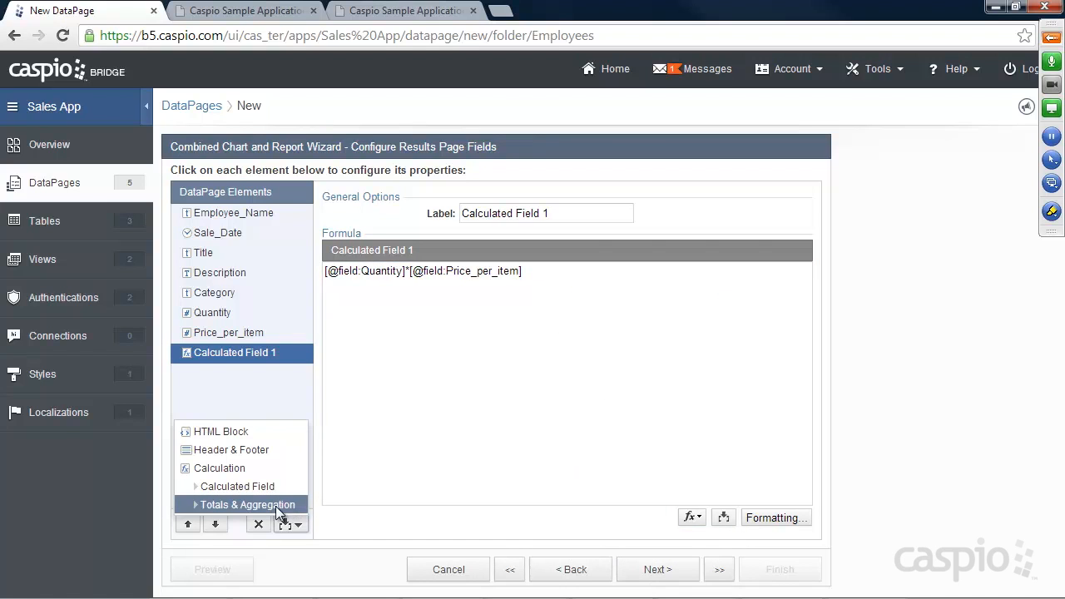
click(274, 502)
click(530, 315)
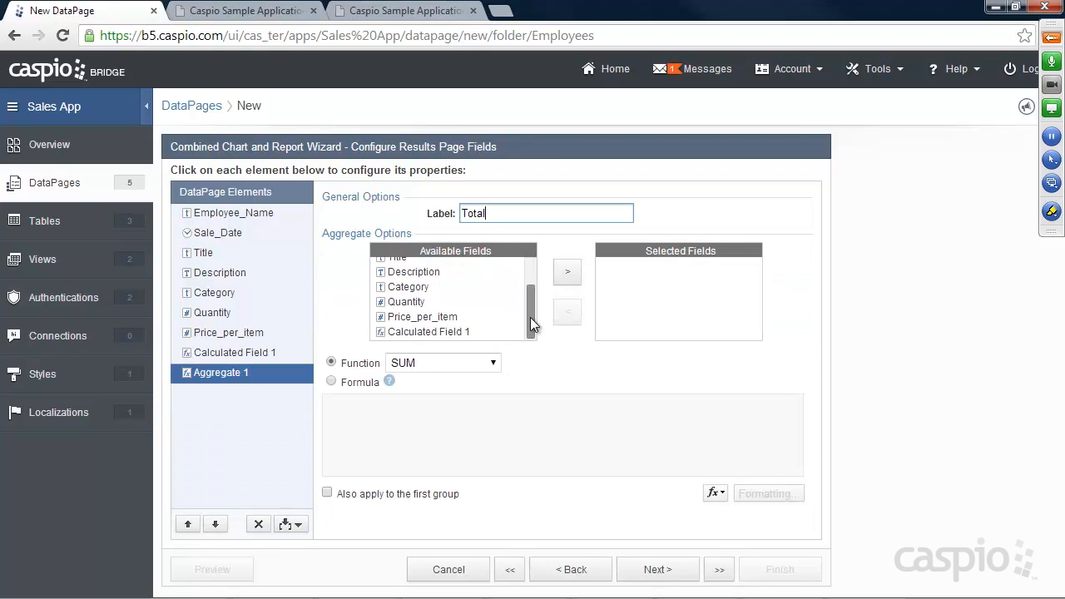
click(475, 330)
click(568, 272)
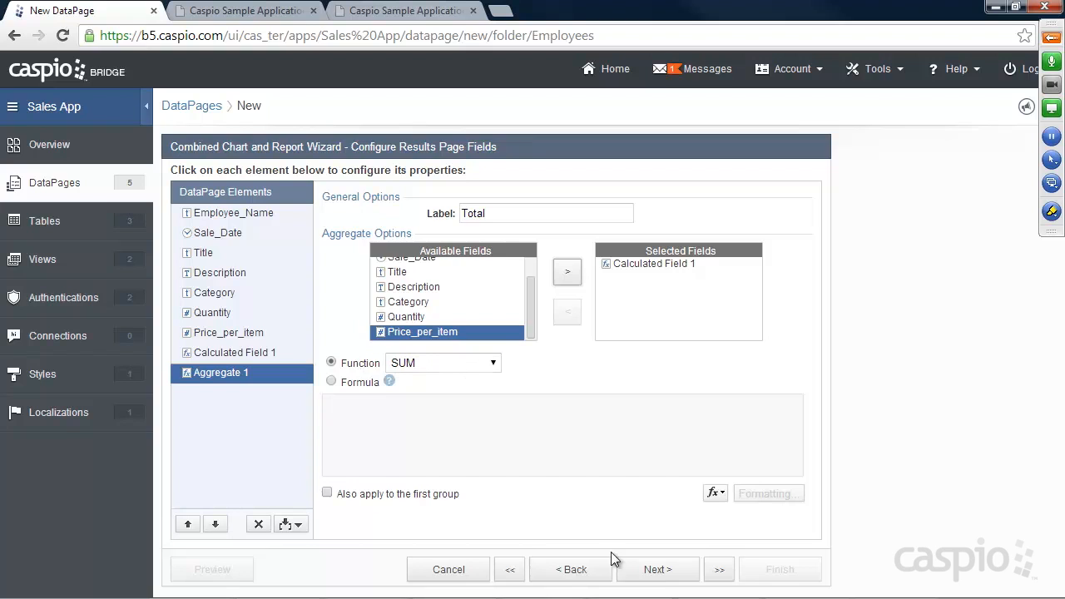
click(654, 573)
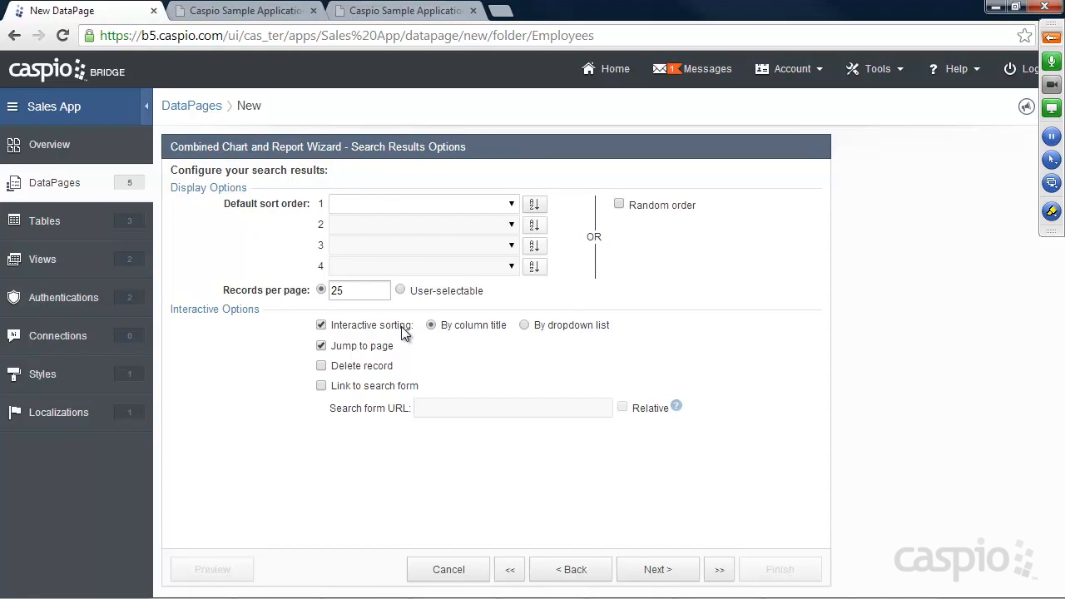
click(655, 569)
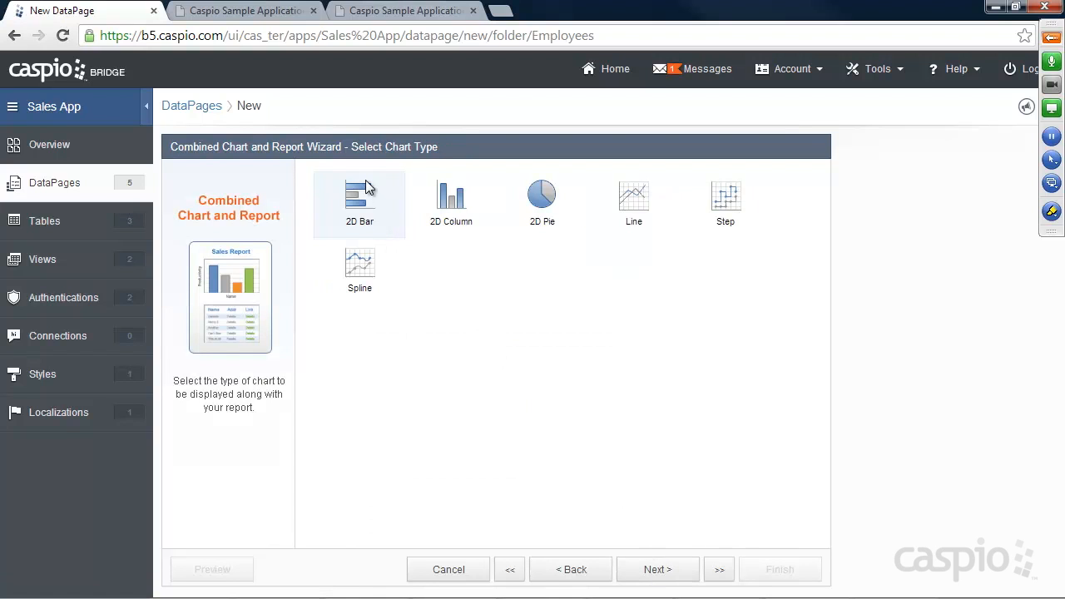
click(376, 11)
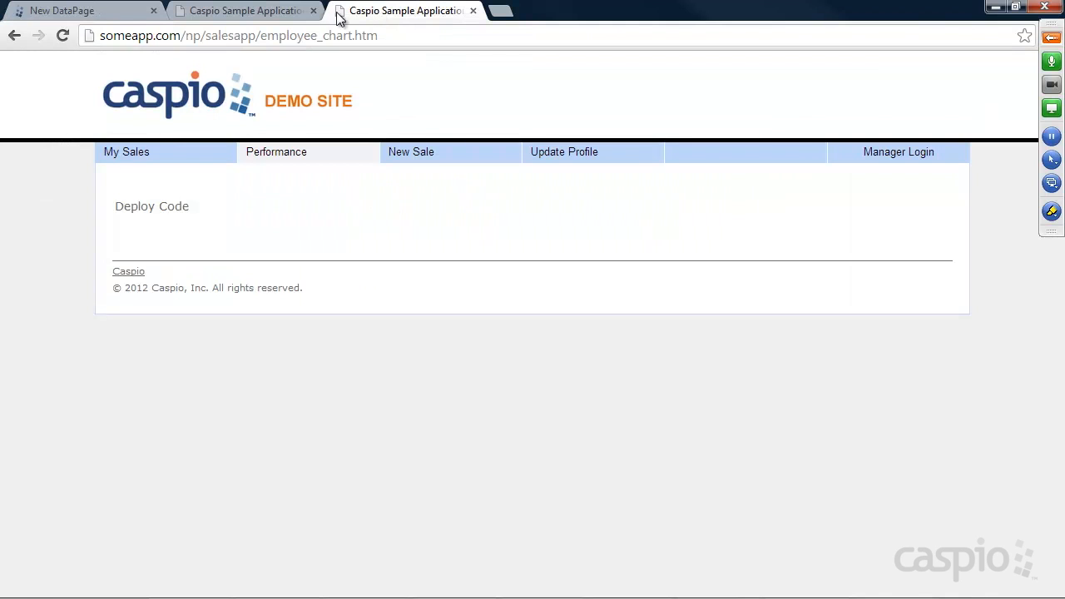
Step: Review the demo site's Employee Performance chart of total sold per employee, then return to the wizard
click(249, 10)
scroll(414, 184, up, 5)
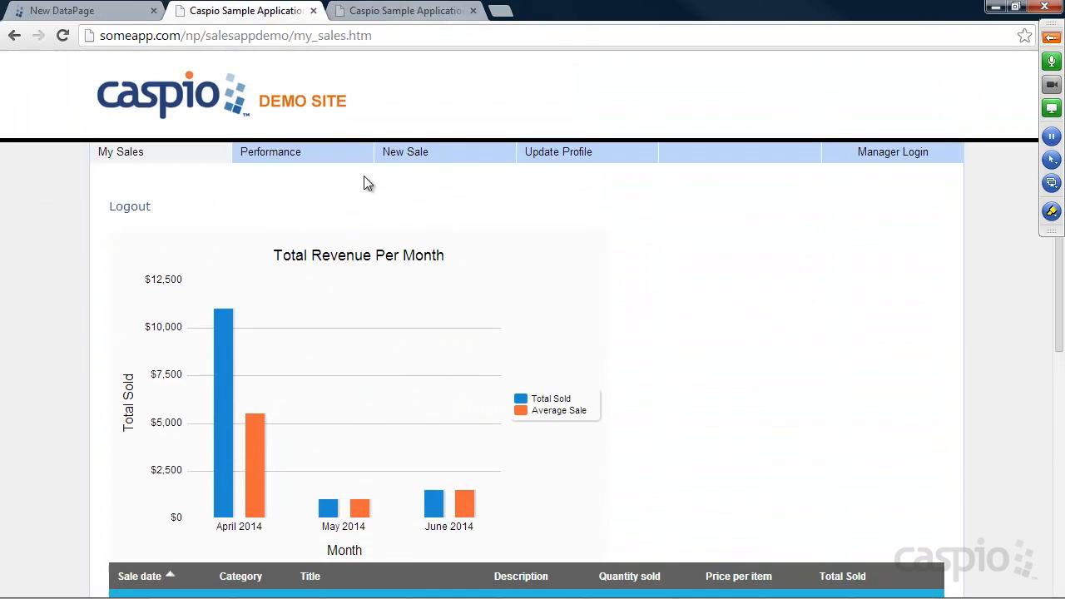
click(302, 156)
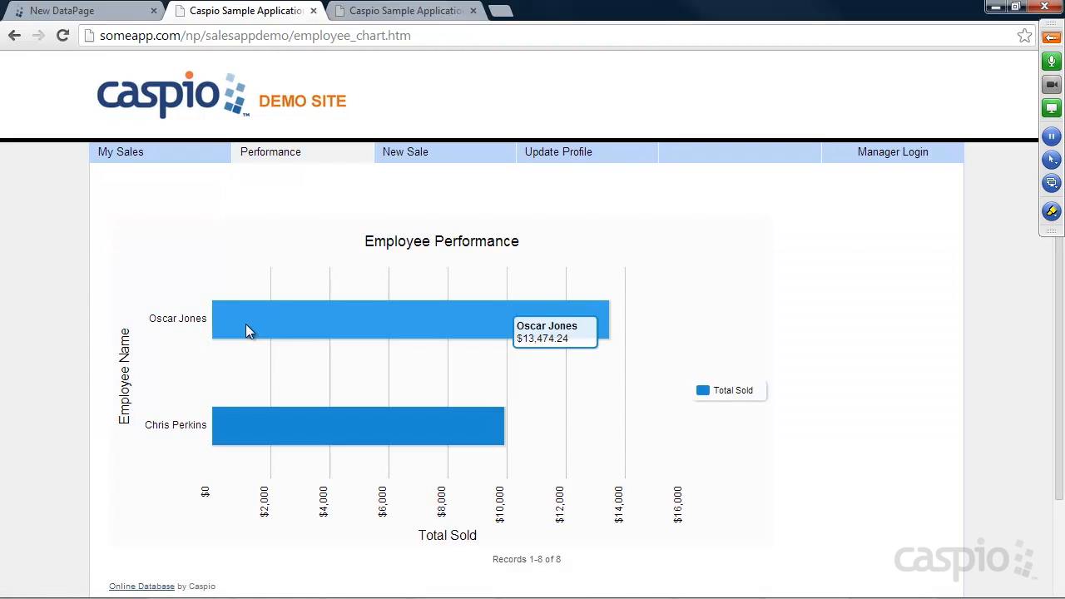
mouse_move(401, 416)
scroll(655, 360, down, 3)
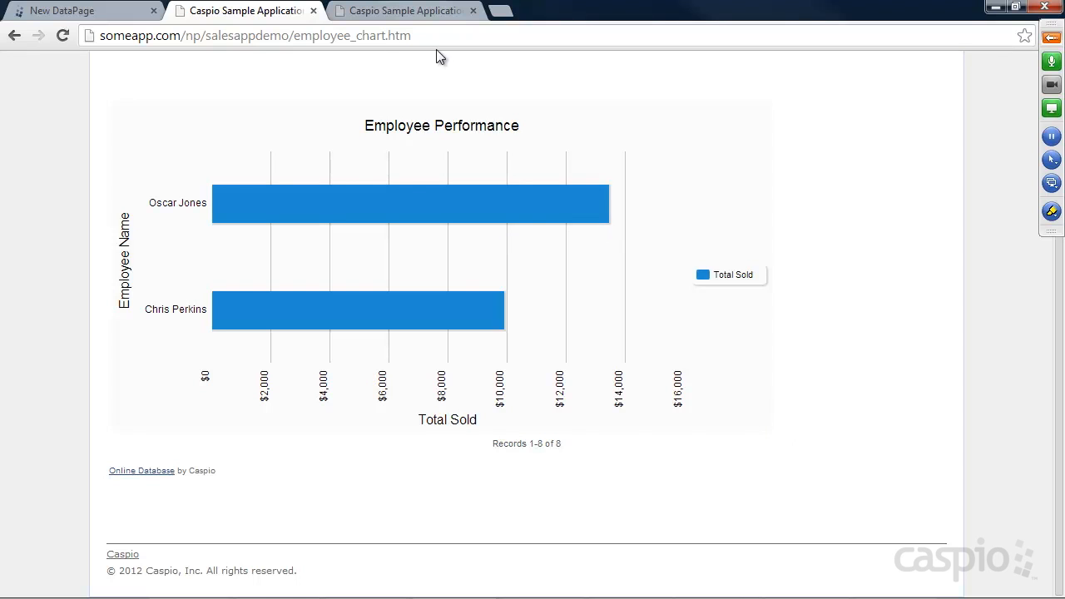
click(63, 15)
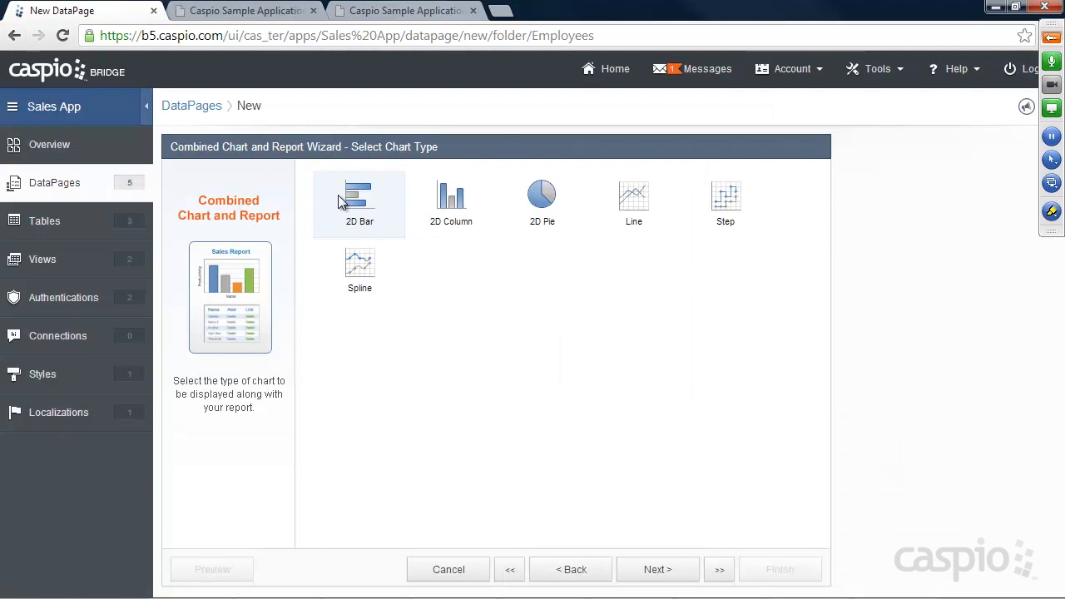
Step: Choose the 2D Bar chart type and set the chart title to 'Overall Performance'
click(661, 573)
click(518, 216)
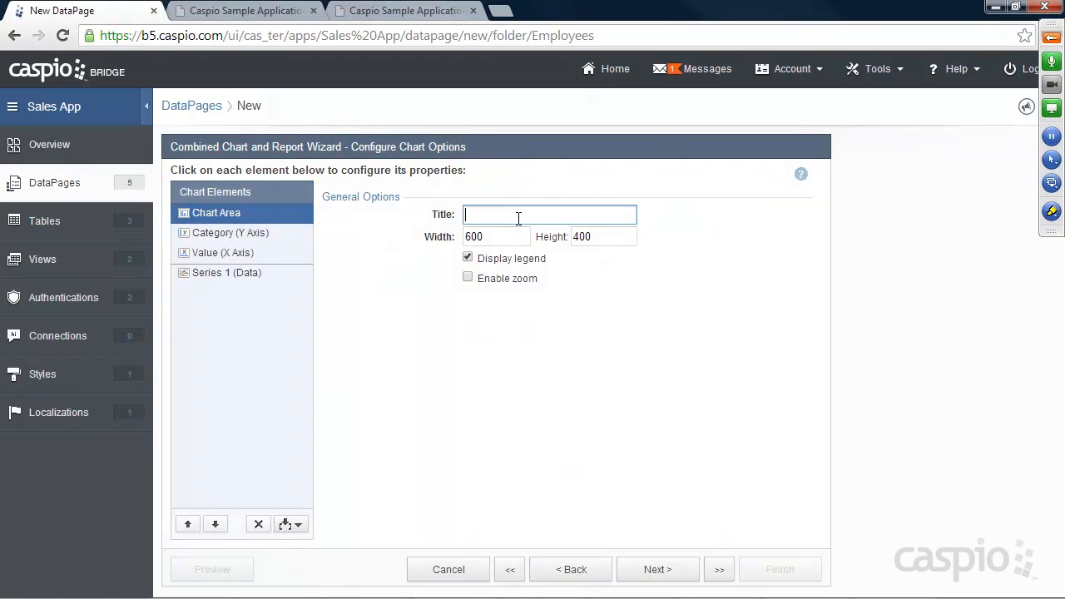
text(Perofrmance Overall)
drag(563, 215, 530, 215)
key(BackSpace)
key(Home)
text(Overall)
key(BackSpace)
key(BackSpace)
key(BackSpace)
text(for)
click(238, 238)
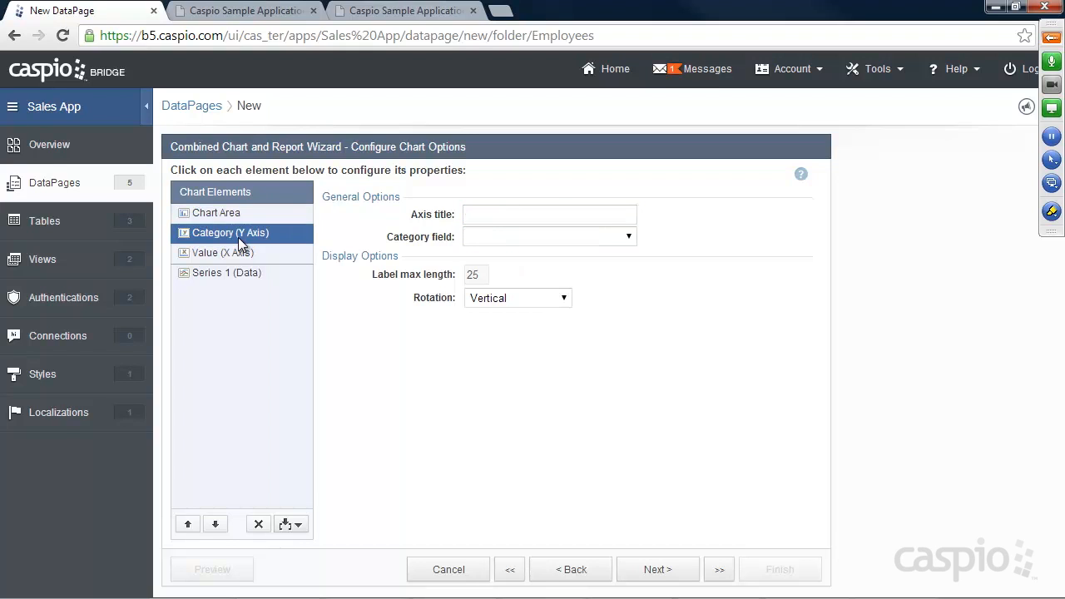
Step: Set the category axis field to Employee_Name with the axis title 'Name'
click(256, 17)
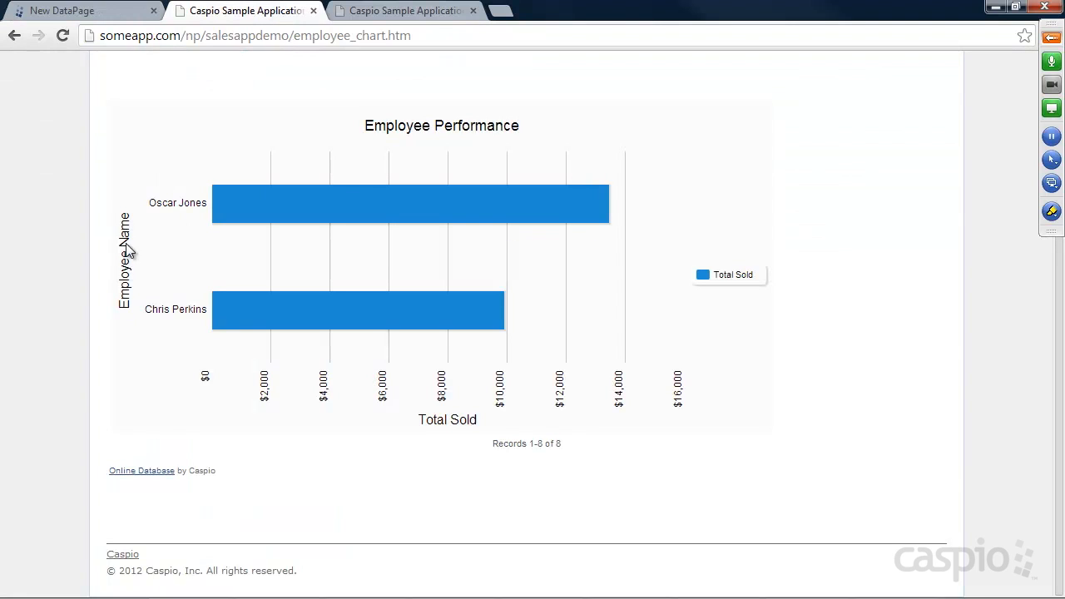
click(117, 12)
click(504, 237)
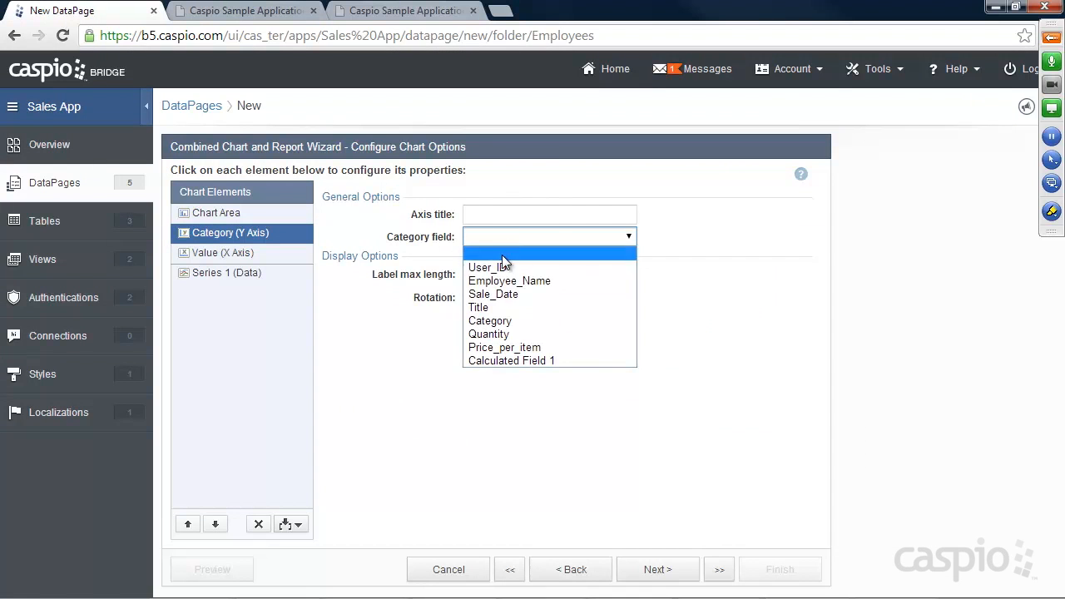
click(499, 281)
click(497, 213)
text(Name)
Step: Format the value axis as Currency and give it the title 'Total'
click(258, 251)
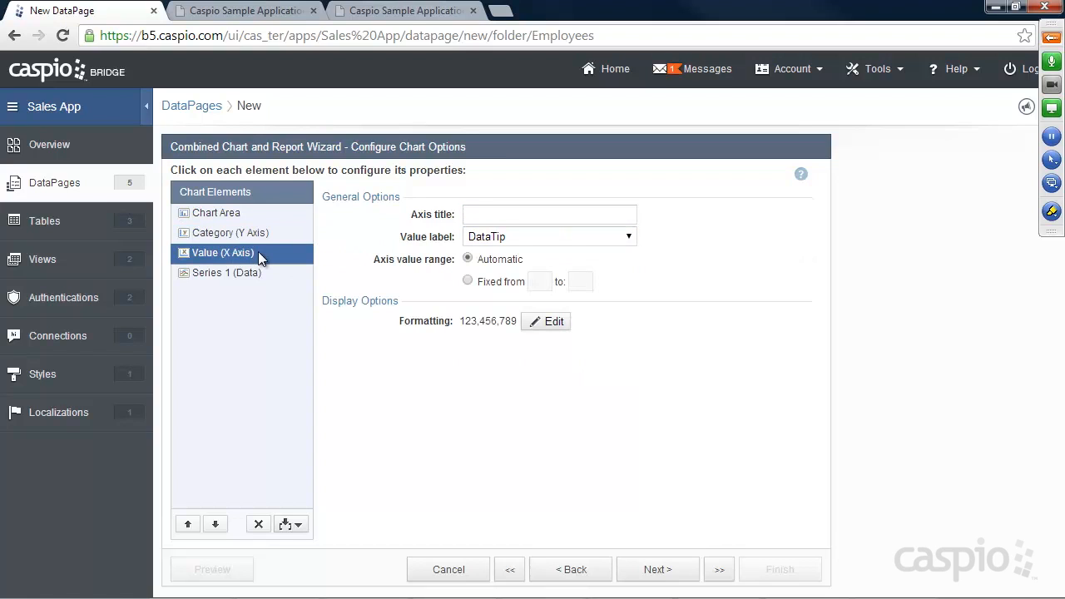
click(239, 11)
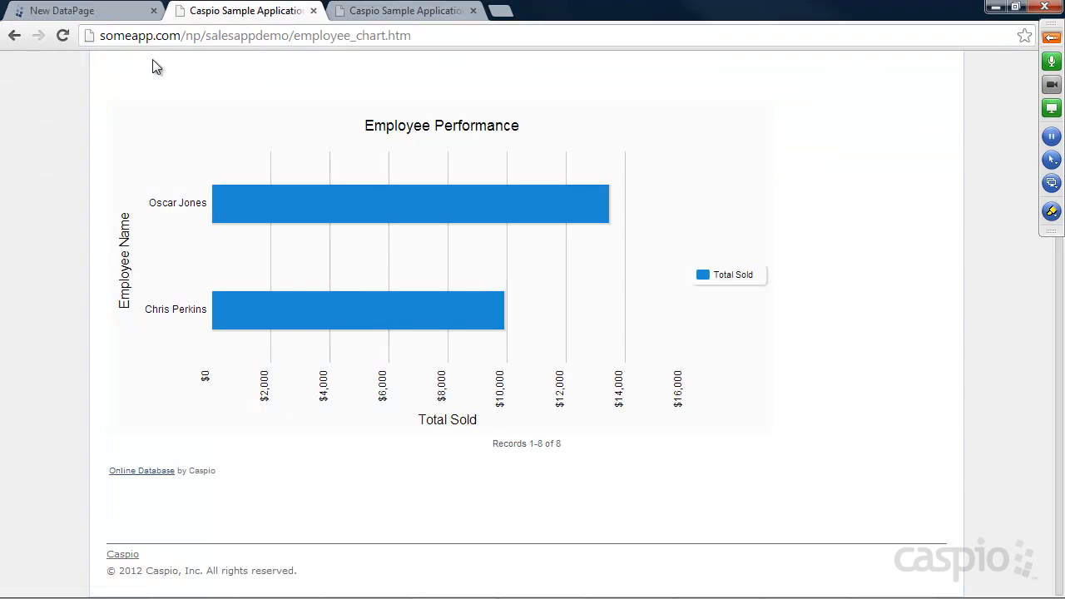
click(88, 12)
click(547, 321)
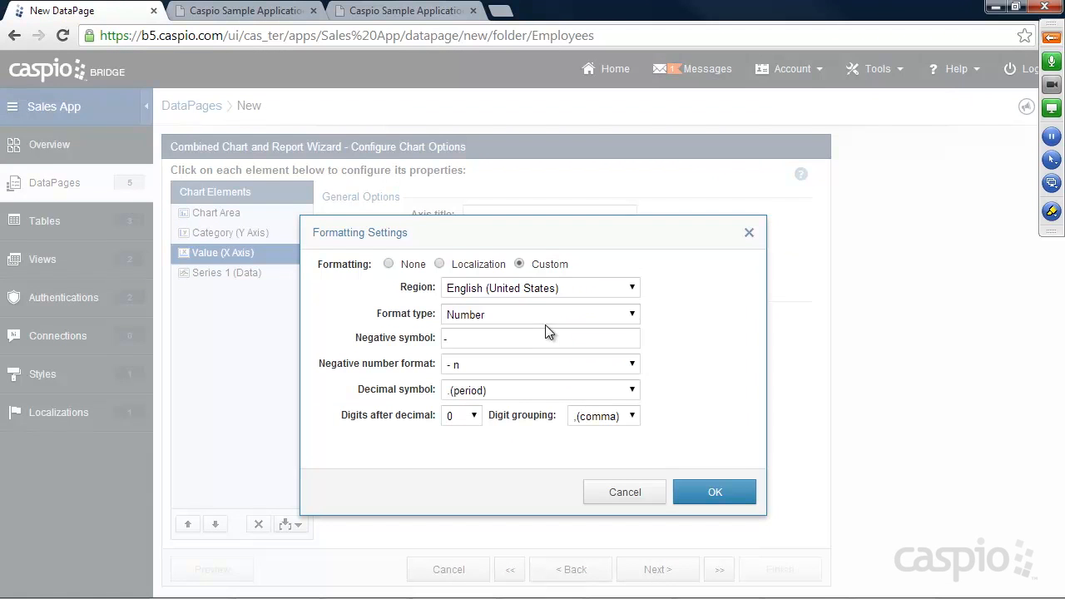
click(535, 320)
click(515, 358)
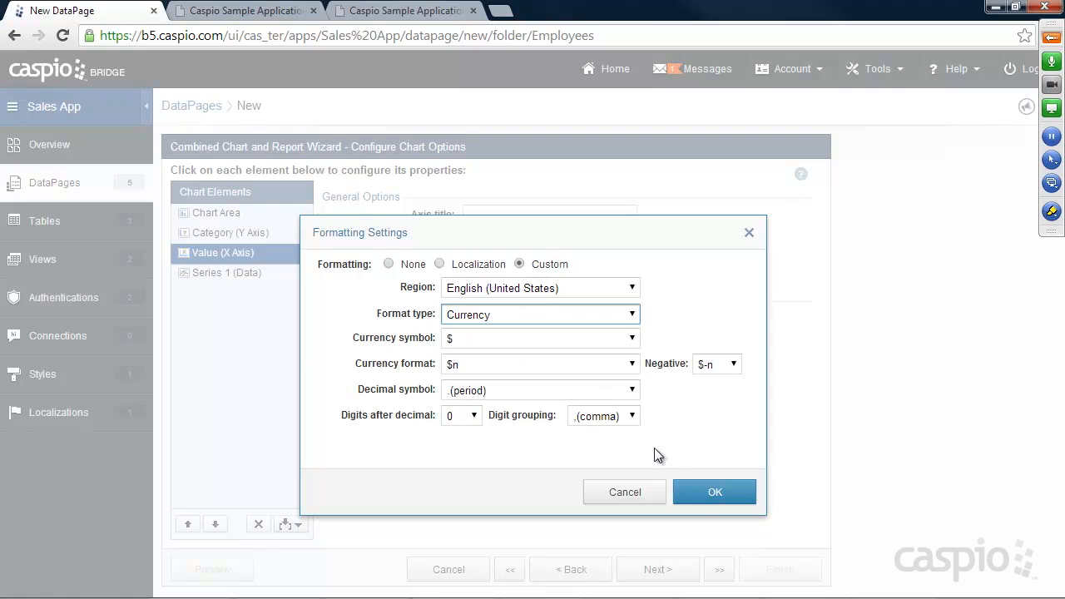
click(691, 492)
click(482, 212)
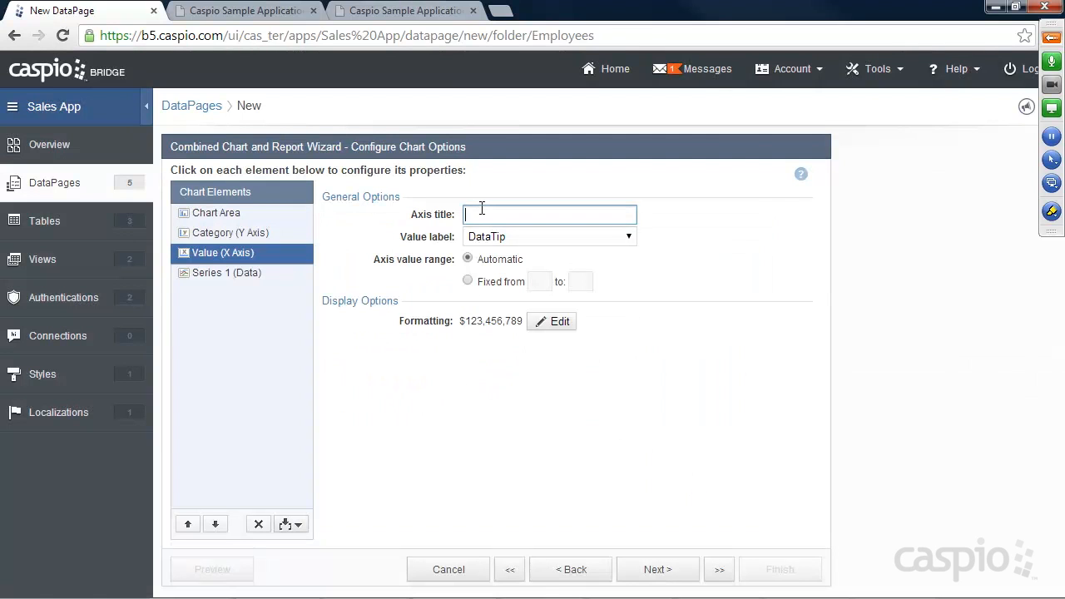
text(Total)
Step: Plot Calculated Field 1 with SUM aggregation as the data series and continue
click(206, 274)
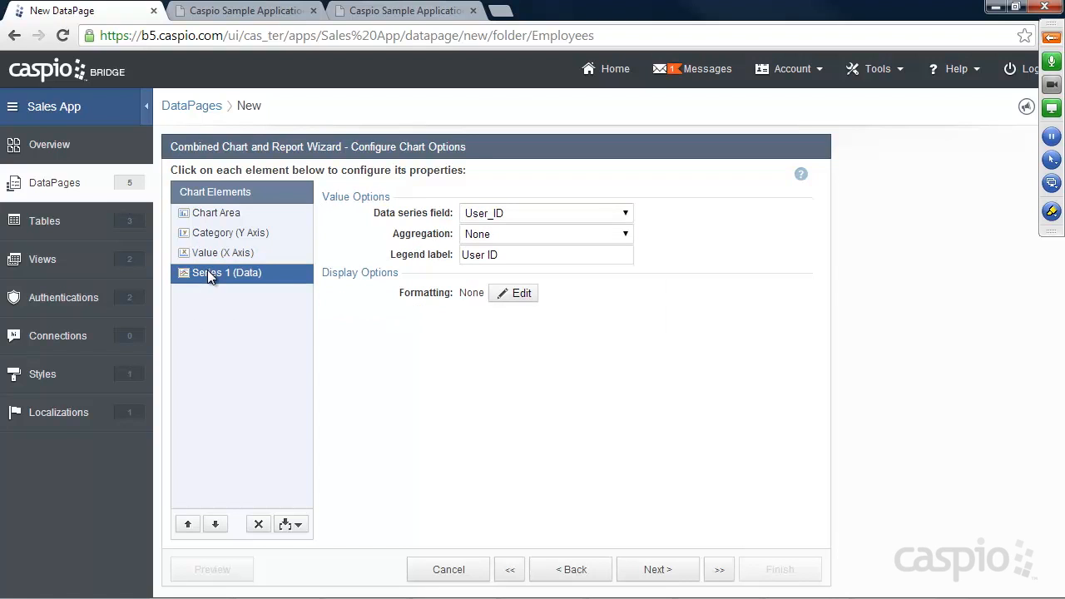
click(517, 213)
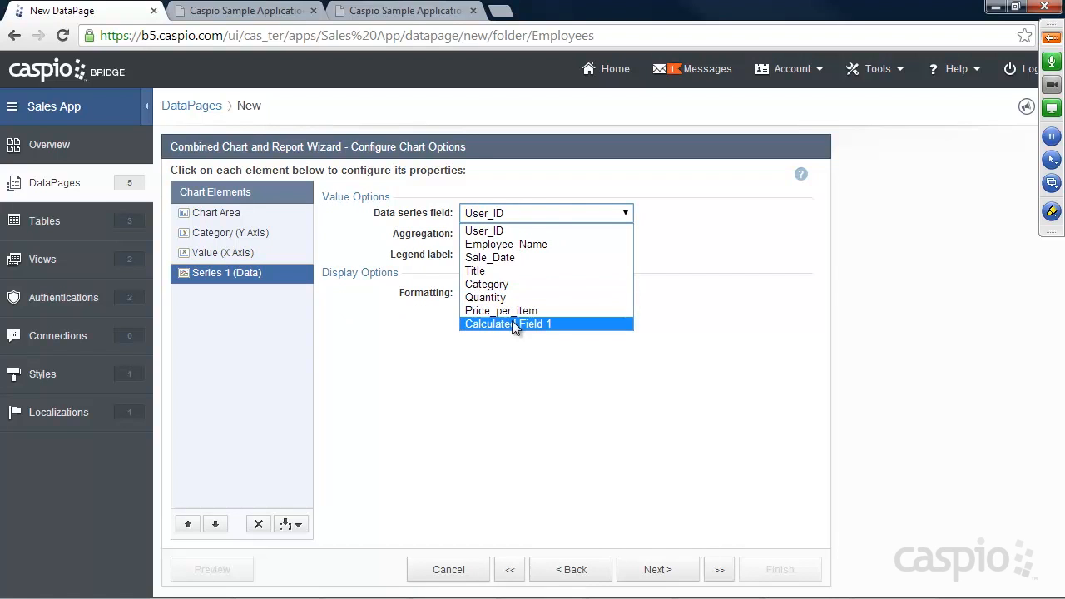
click(520, 324)
click(498, 236)
click(500, 266)
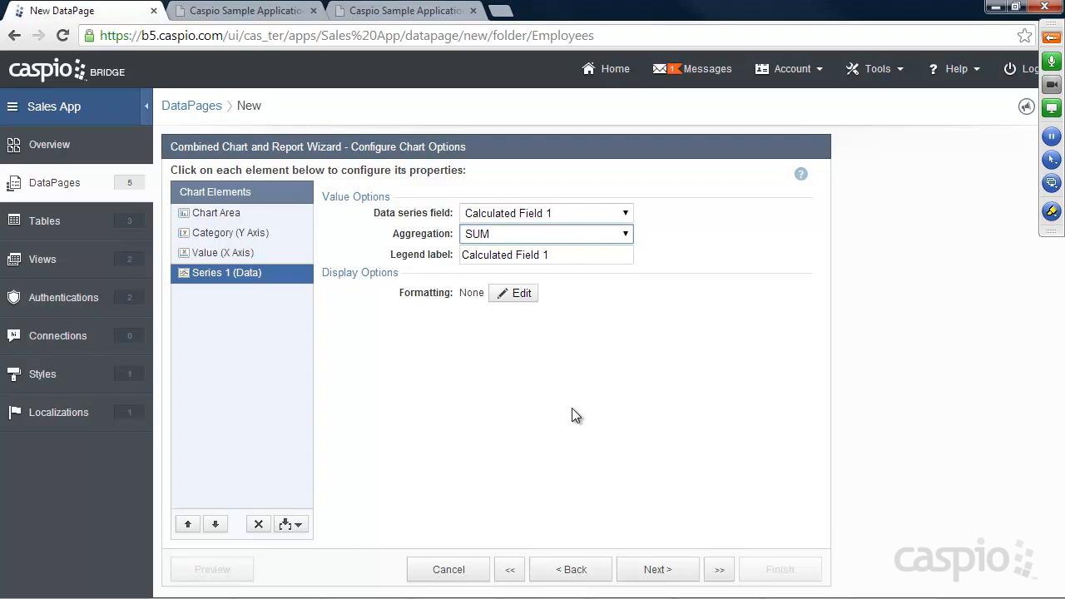
click(658, 571)
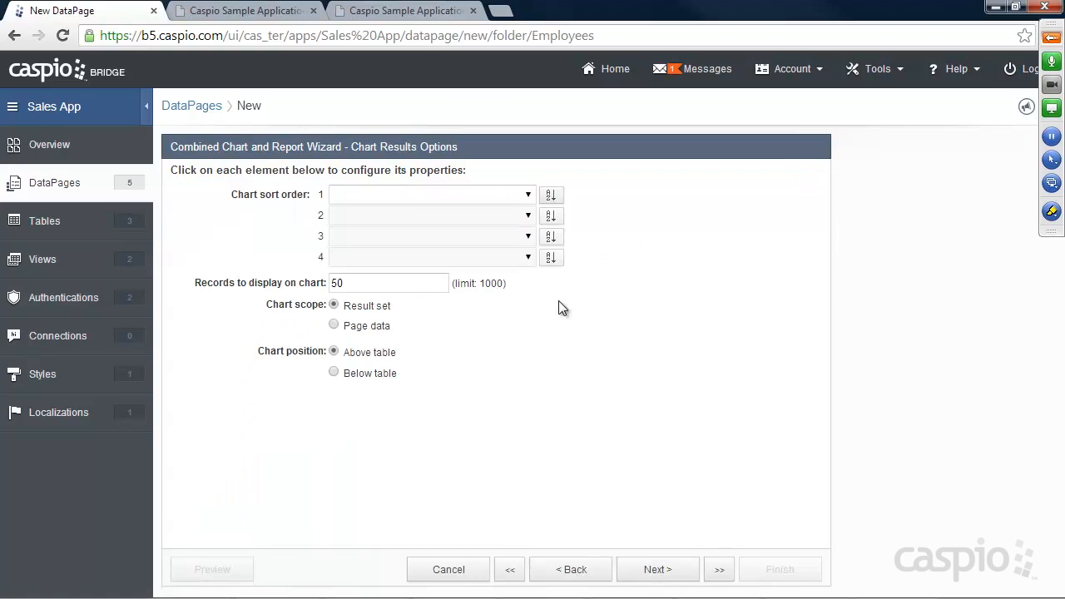
Step: Use SUM(Calculated Field 1) as the first chart sort order and continue
click(529, 196)
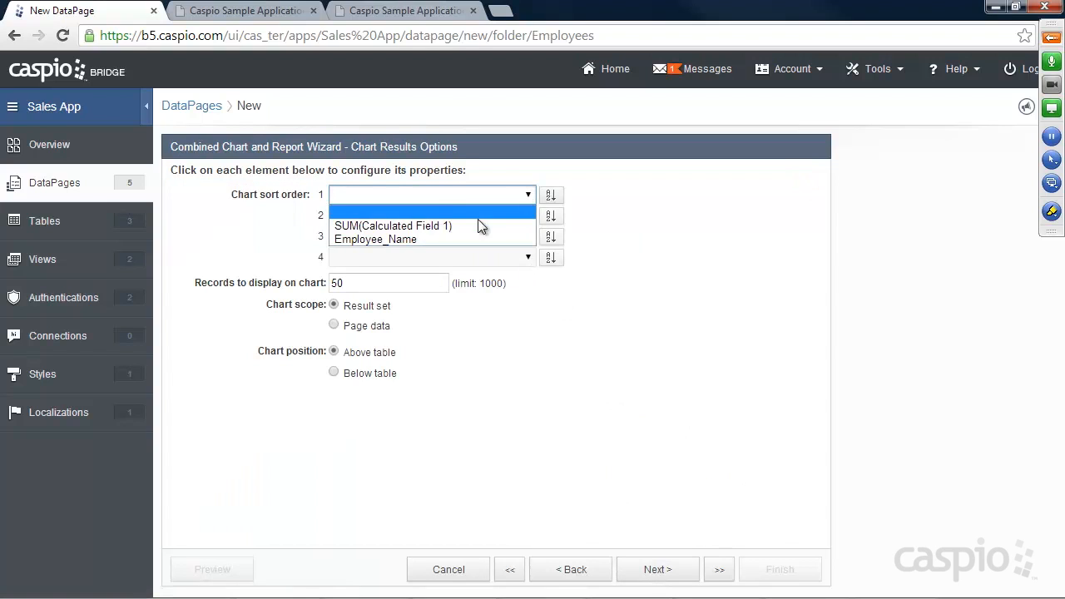
click(423, 225)
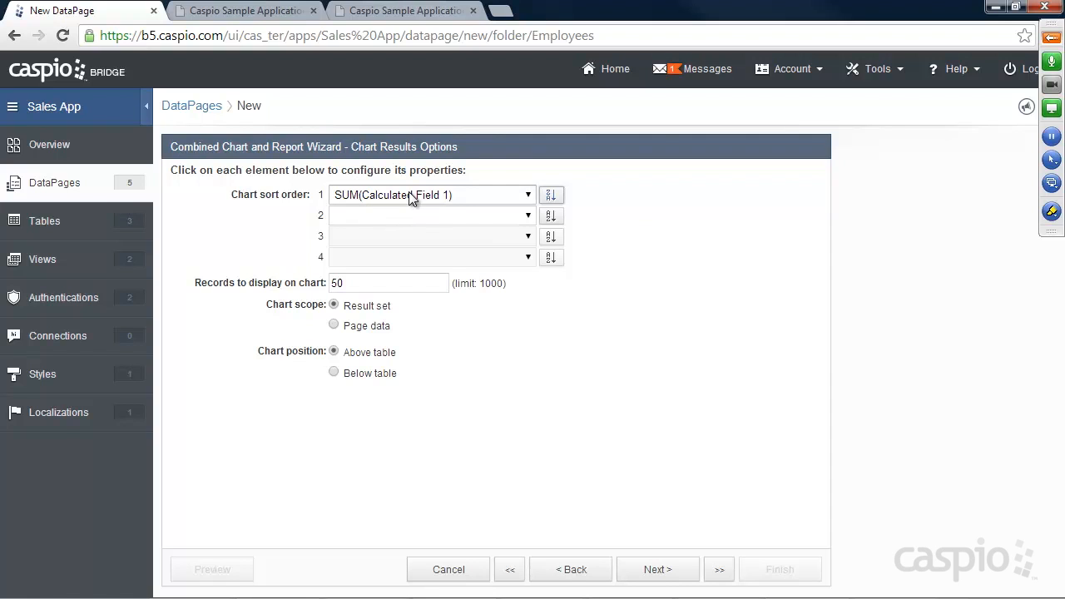
click(656, 571)
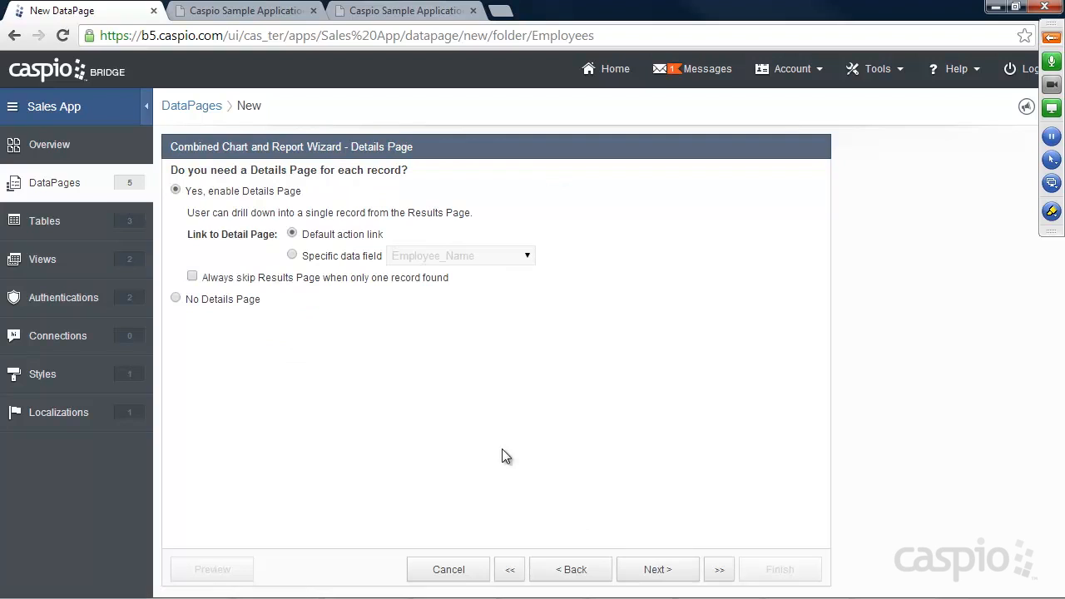
Step: Finish Performance Charts with no details page, enable its deployment and copy the embed code
click(212, 300)
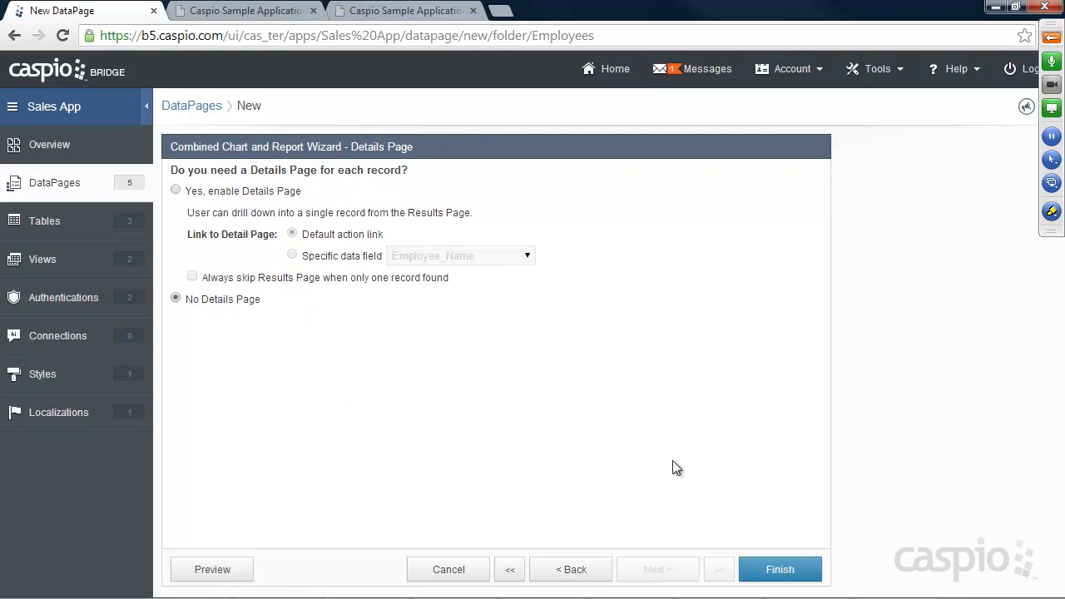
click(782, 571)
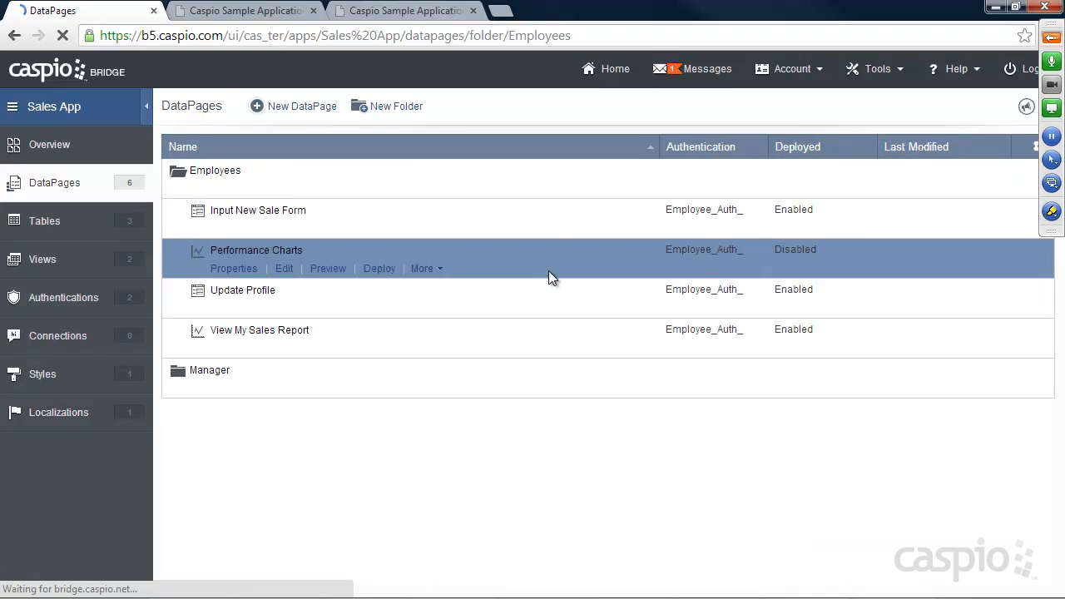
click(379, 269)
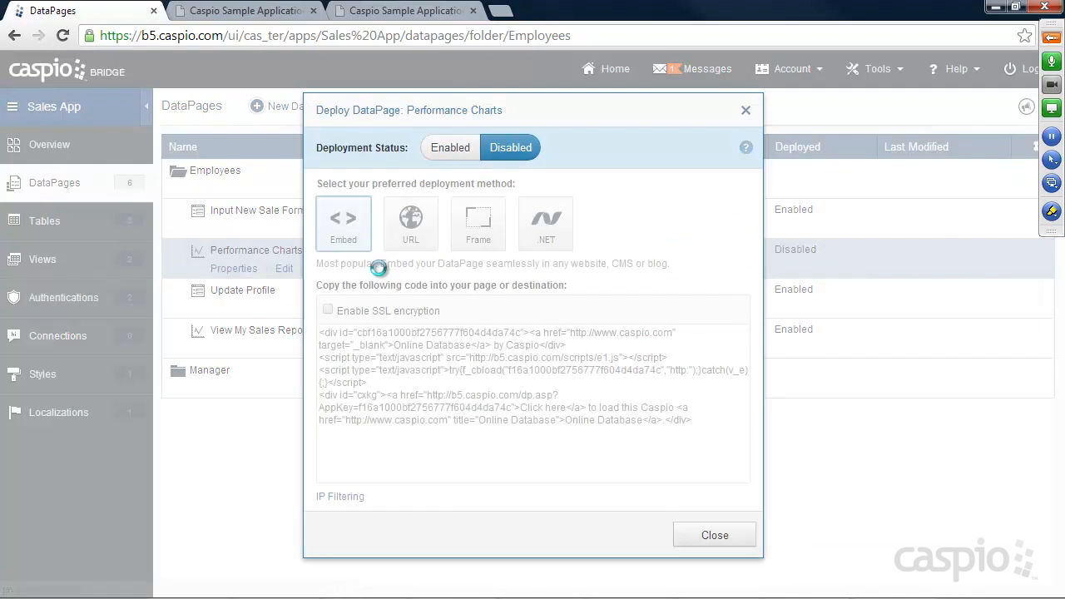
click(451, 148)
click(455, 390)
right_click(462, 383)
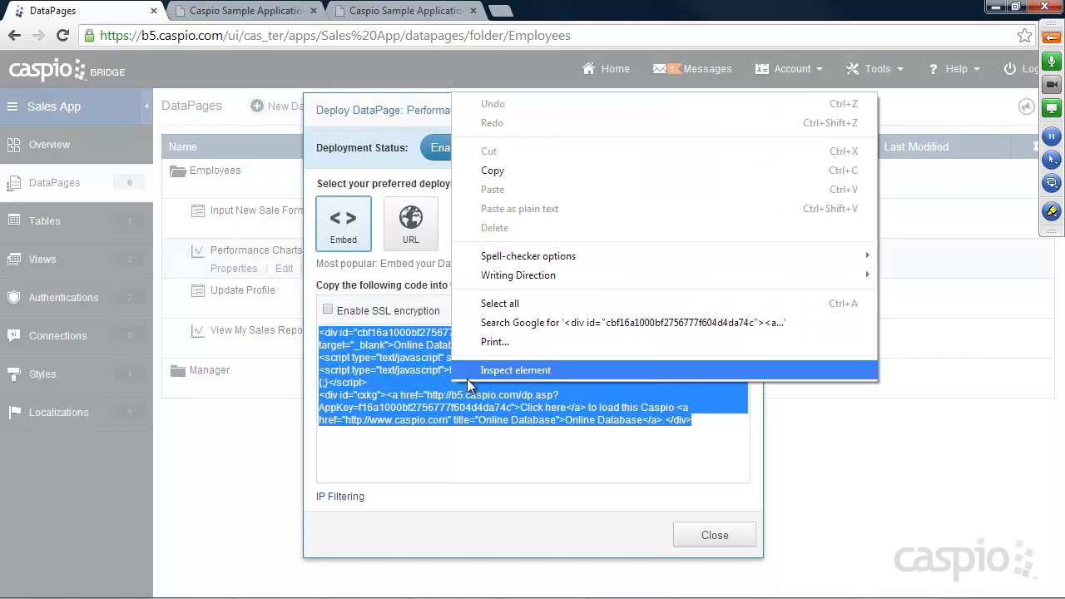
click(499, 172)
click(705, 535)
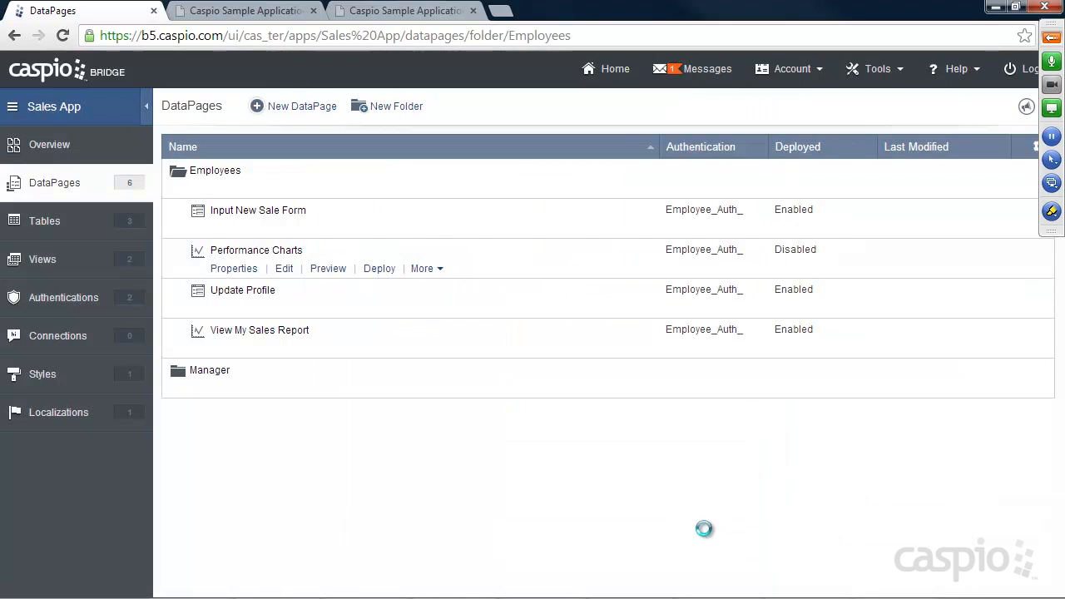
Step: Replace the Deploy Code placeholder in employee_chart.htm with the copied Caspio embed code
click(364, 13)
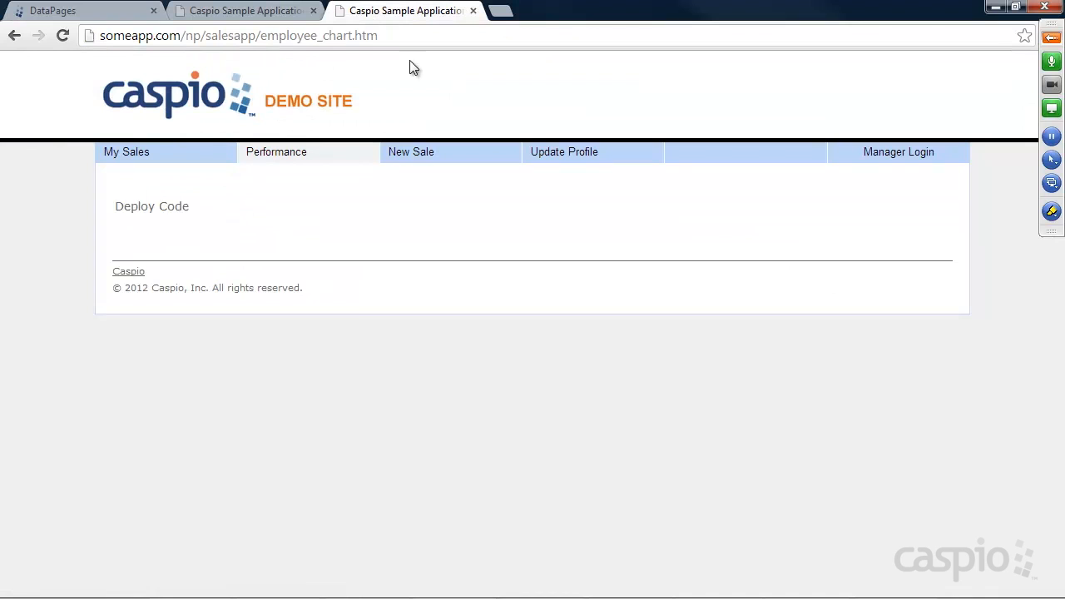
click(541, 588)
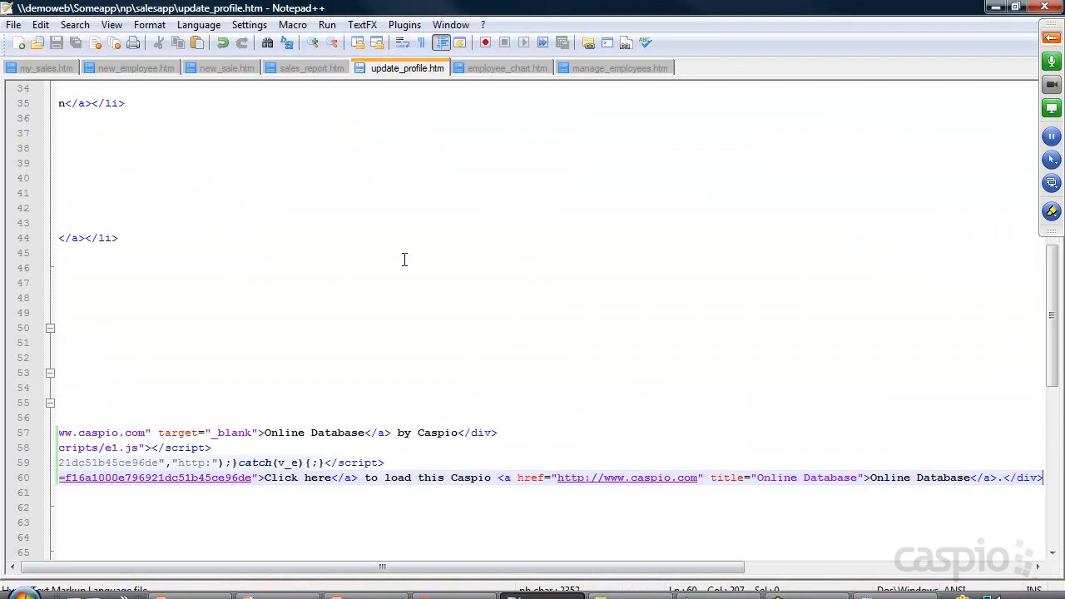
click(483, 67)
scroll(303, 313, down, 8)
scroll(299, 311, down, 9)
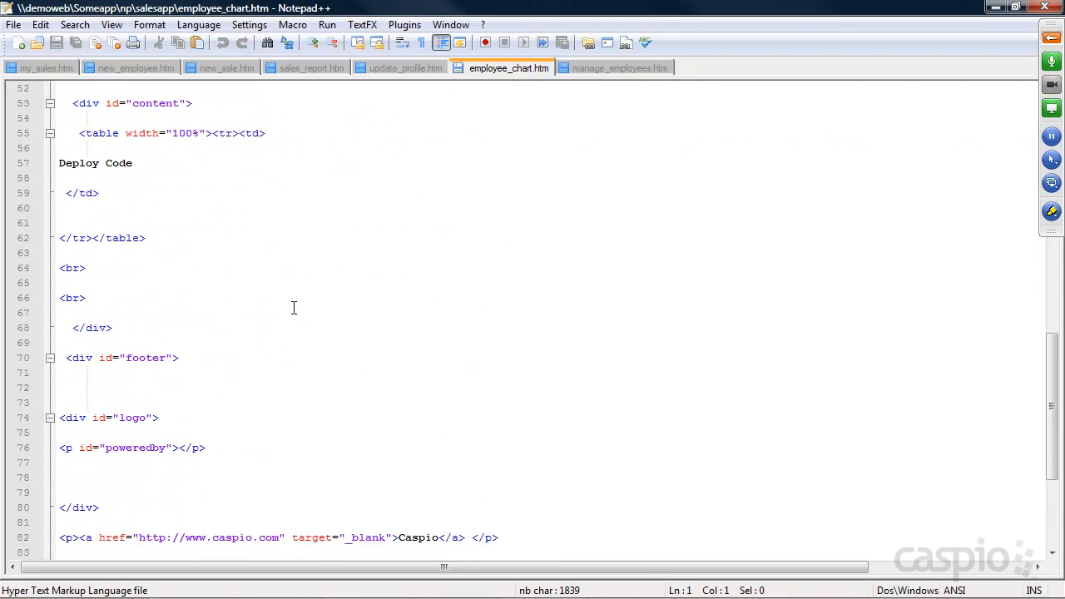
scroll(208, 311, up, 4)
drag(133, 342, 59, 345)
key(ctrl+v)
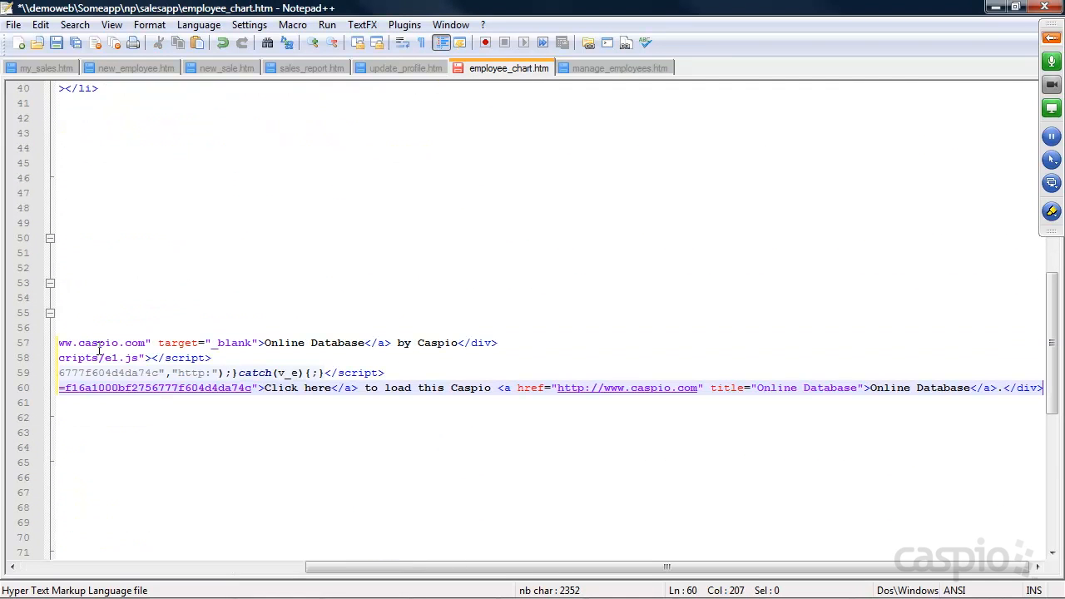
click(995, 6)
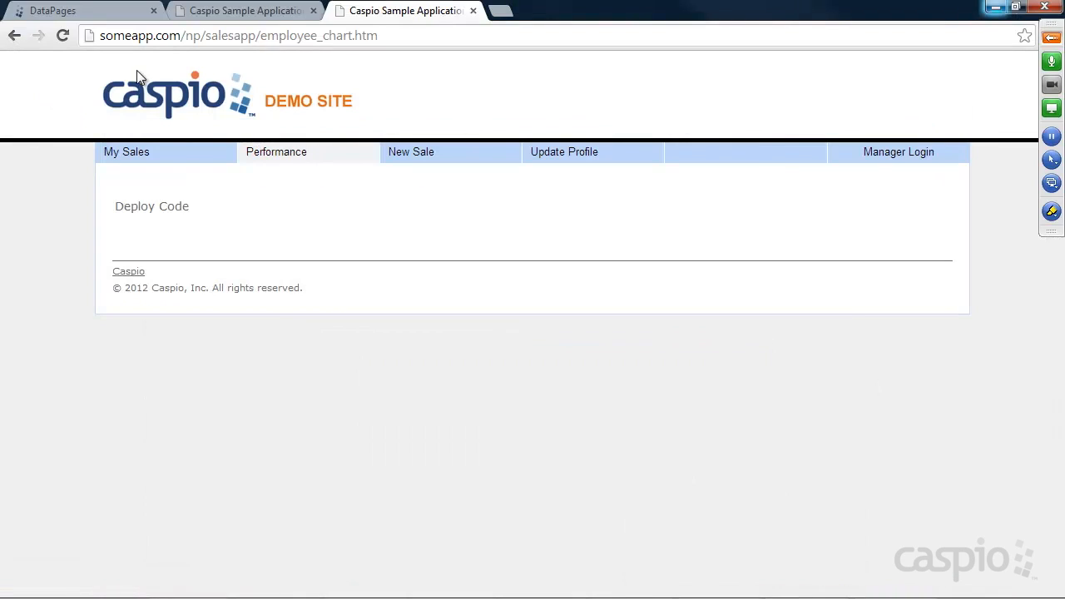
Step: Reload employee_chart.htm and check the Overall Performance chart and the report totalling 6035
click(63, 36)
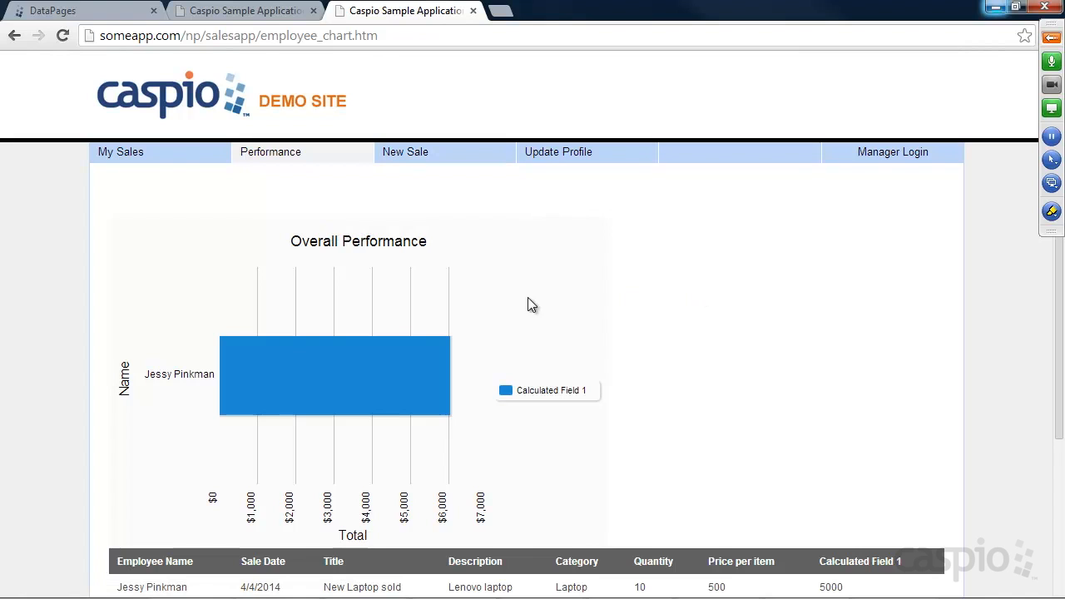
mouse_move(362, 372)
scroll(957, 334, down, 3)
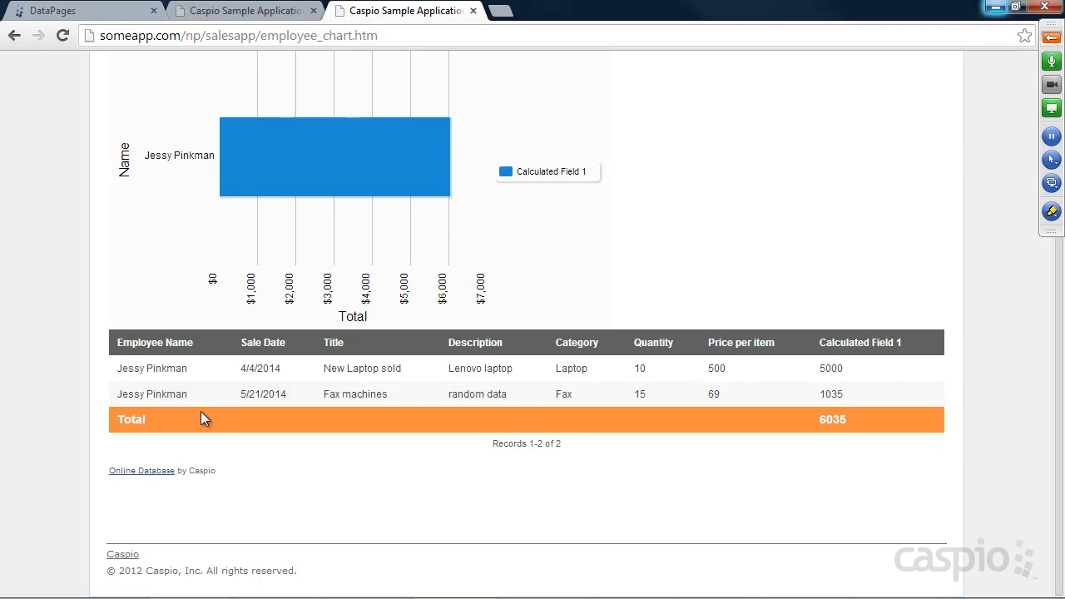
scroll(653, 289, up, 2)
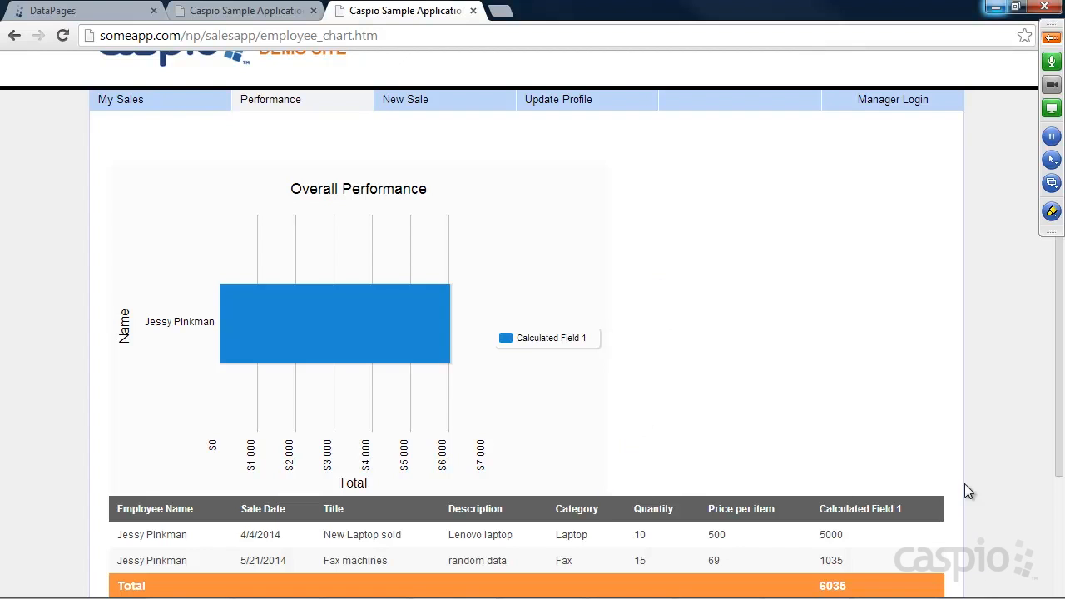
mouse_move(533, 591)
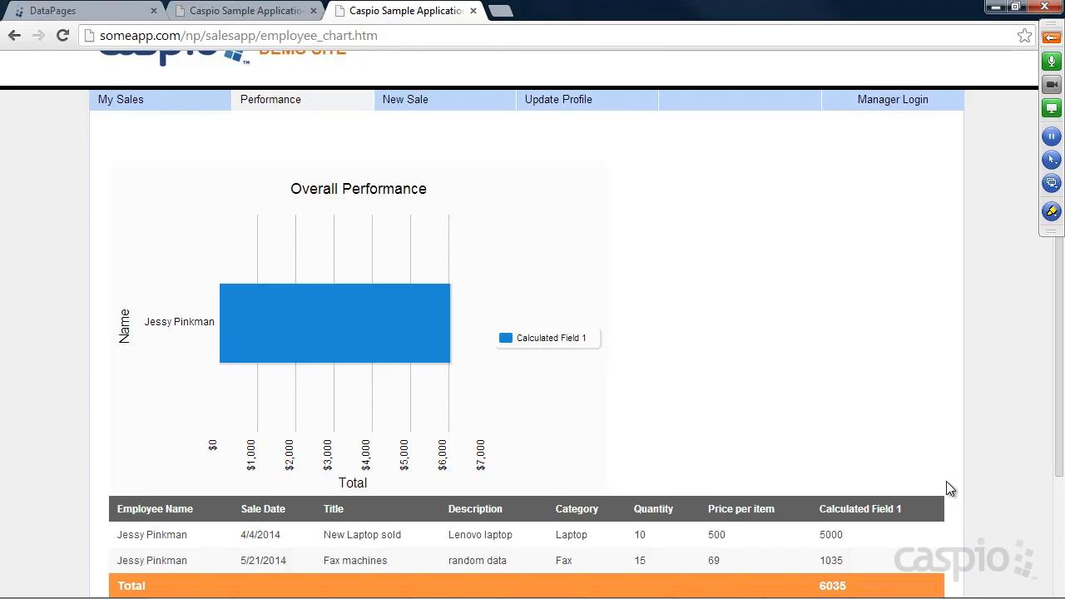
Step: Return to the Caspio DataPages list, where Performance Charts shows deployment Enabled
click(112, 14)
mouse_move(248, 235)
mouse_move(261, 255)
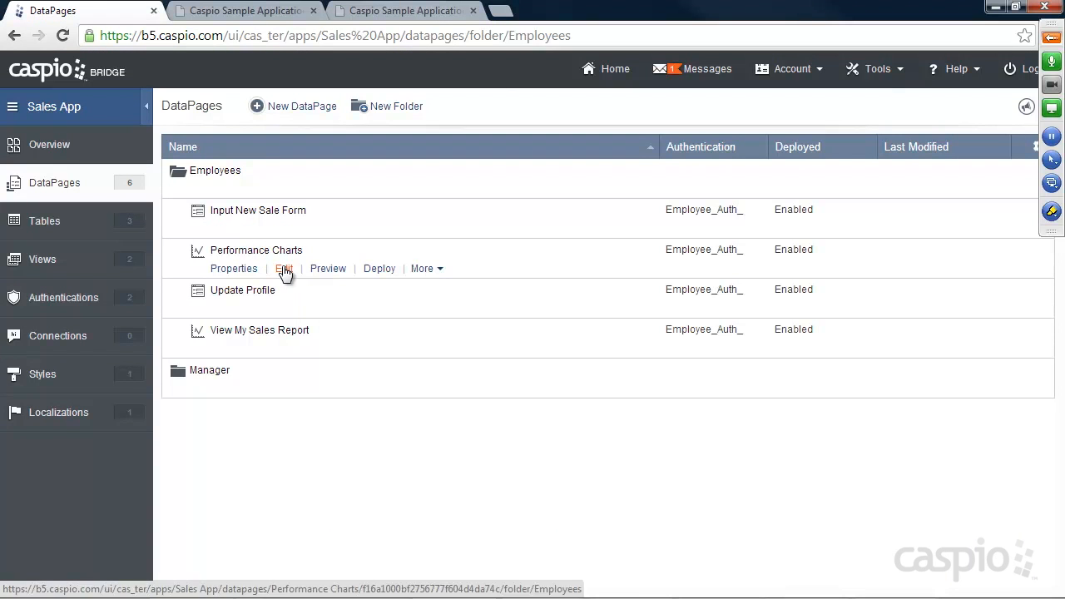
Step: Edit Performance Charts and advance the wizard to Configure Results Page Fields
click(284, 269)
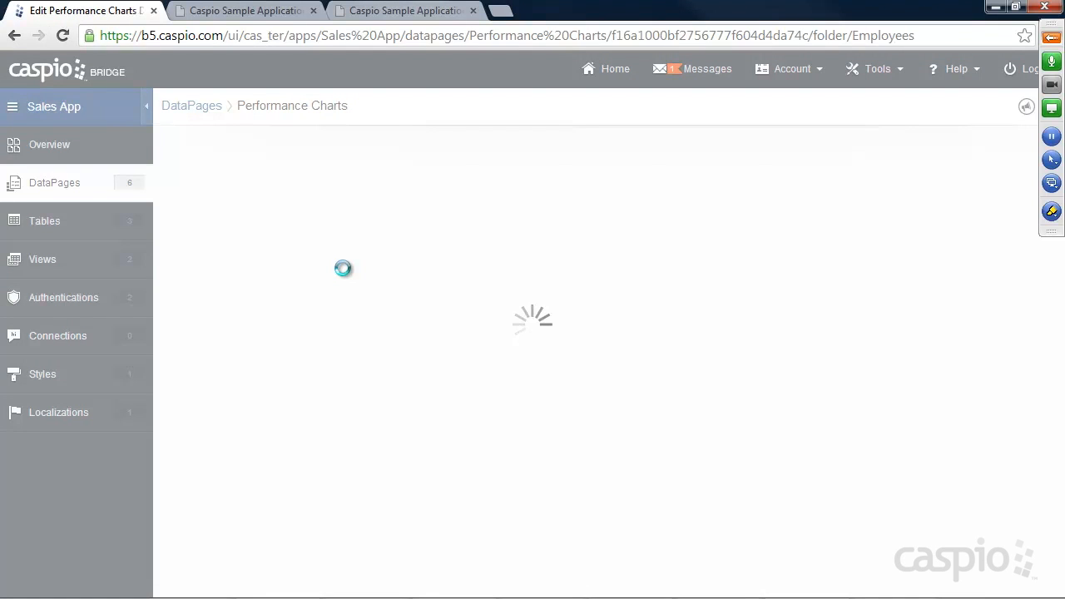
click(653, 568)
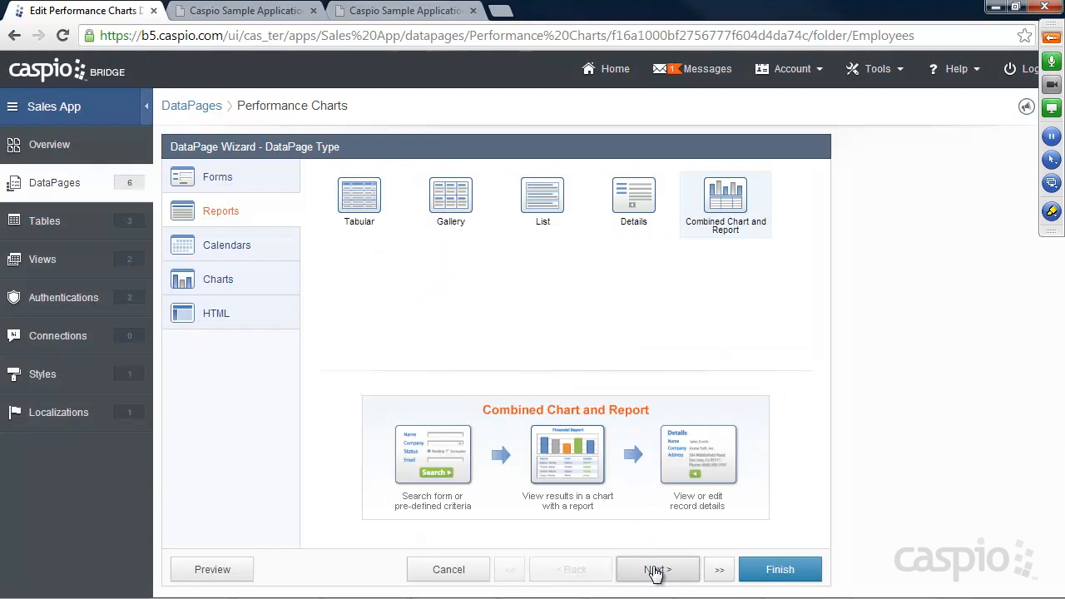
click(654, 569)
click(655, 571)
click(655, 571)
click(656, 571)
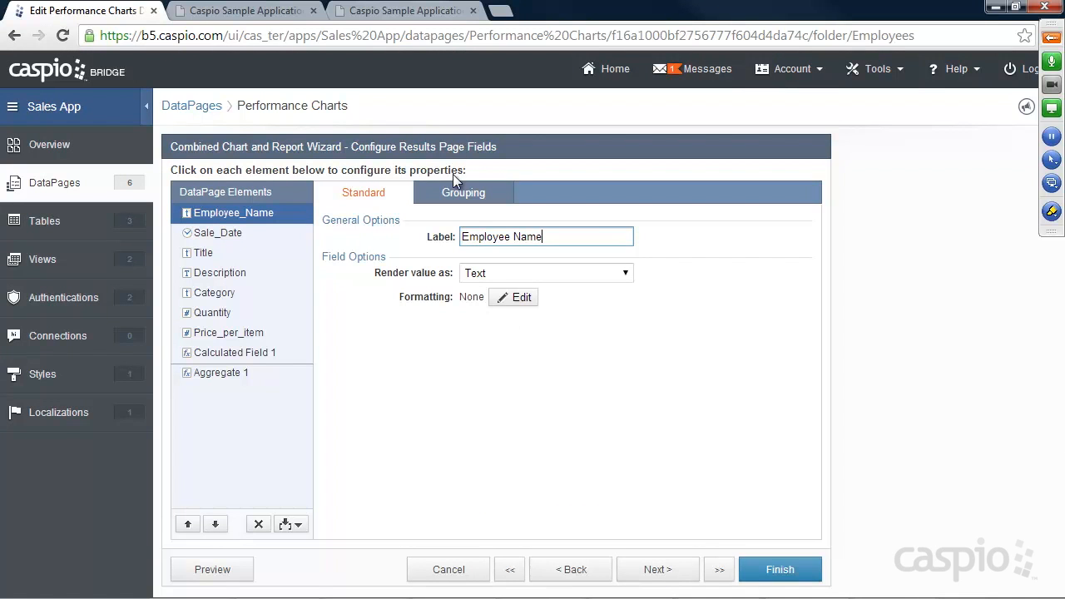
Step: Add a Header and Footer and paste the cbTable-hiding script into the HTML footer
click(291, 524)
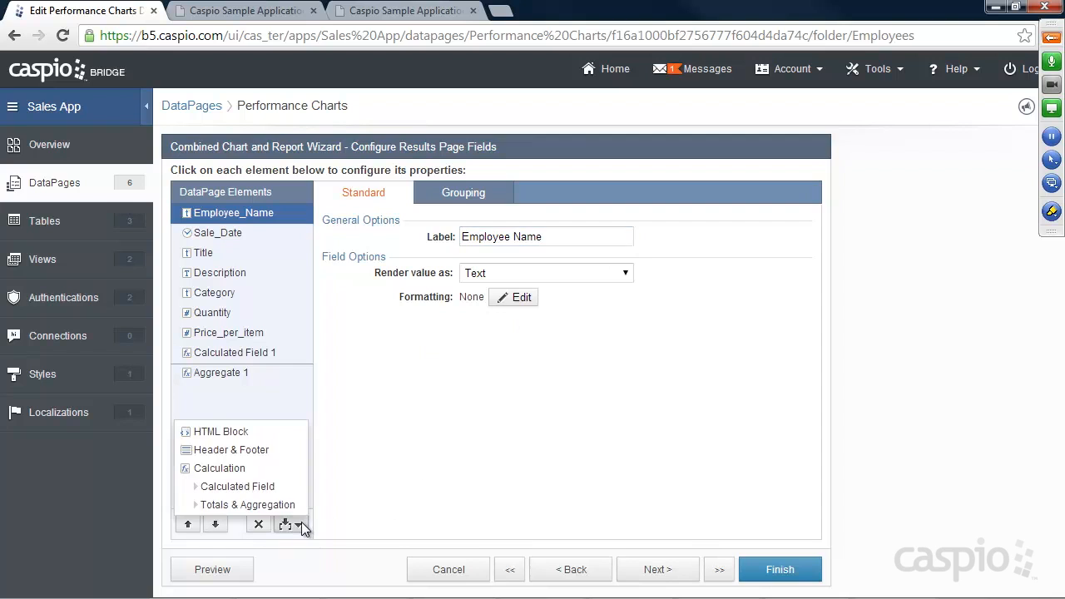
click(252, 451)
click(225, 409)
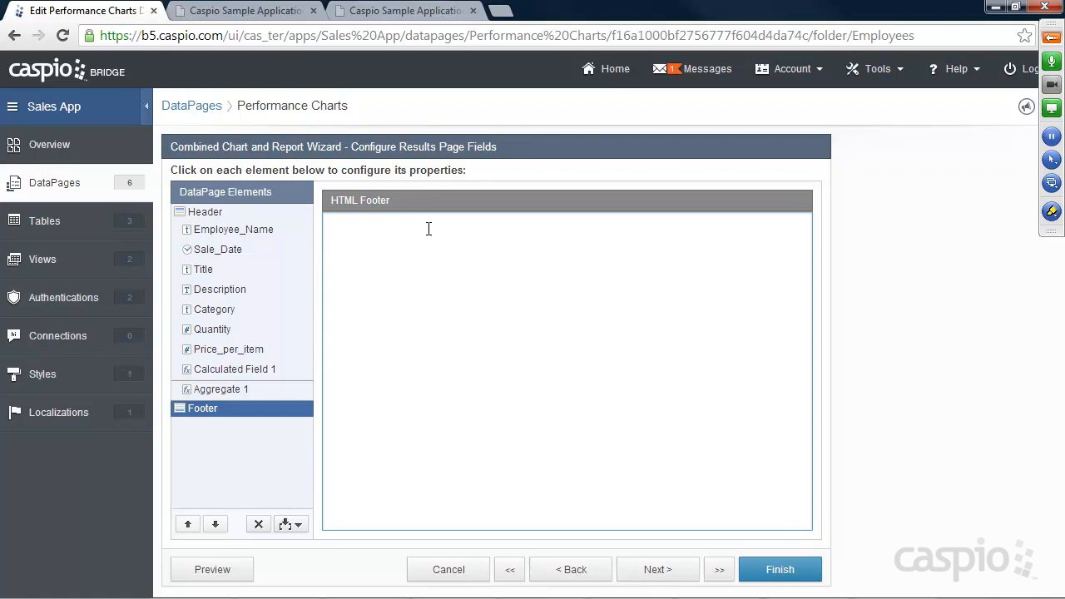
click(428, 229)
text(<script language="JavaScript" type="text/javascript"> document.getElementsByName("cbTable")[0].style.display = "none"; </script>)
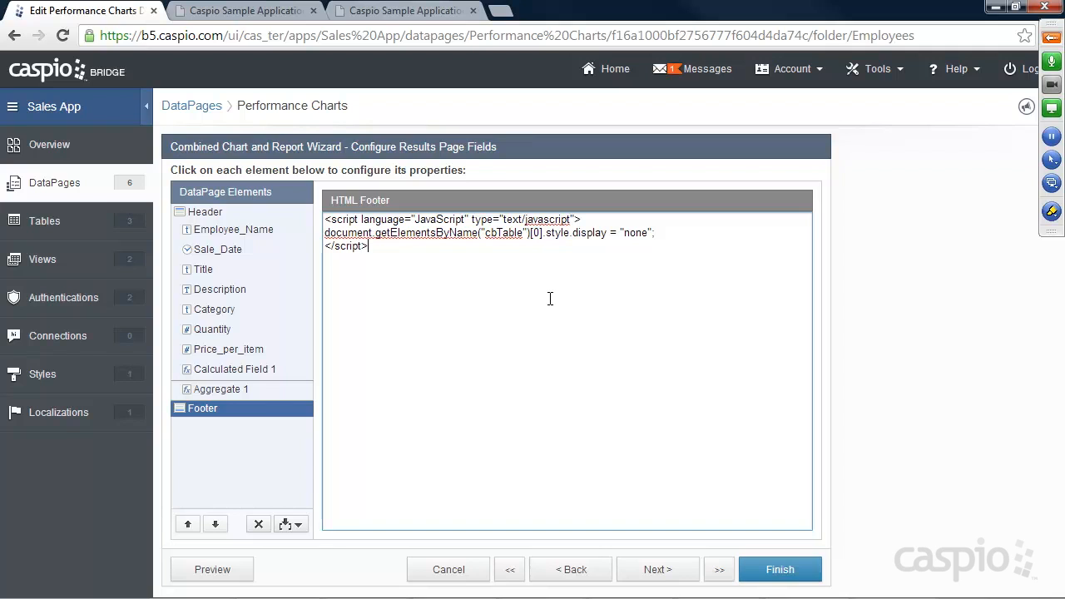
Step: Open caspio.com's Community Forum and browse the JavaScript Solutions for Caspio Bridge section
click(500, 10)
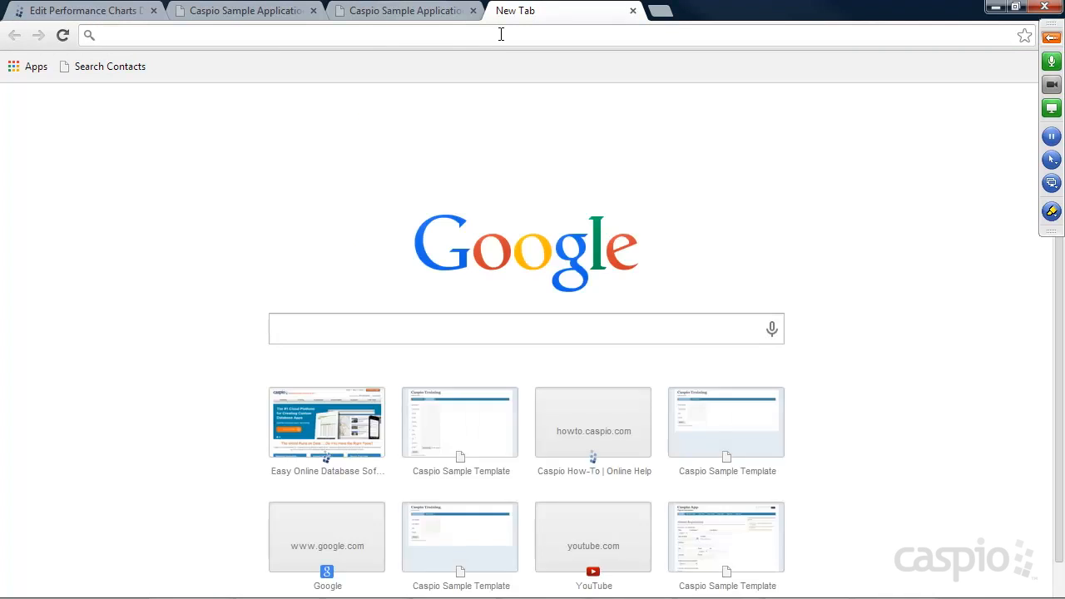
text(caspio.com)
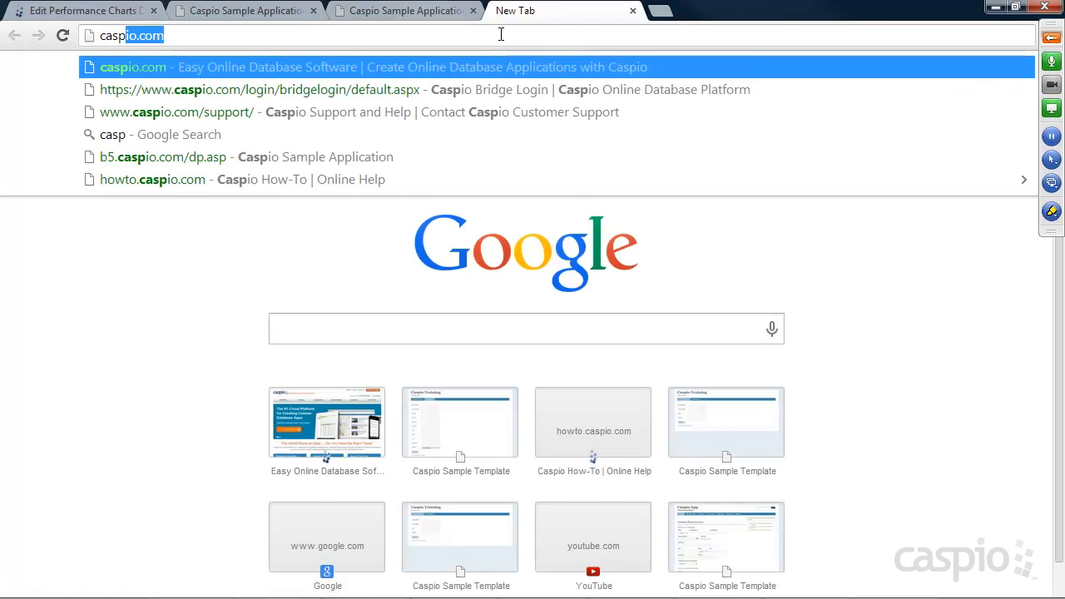
key(Return)
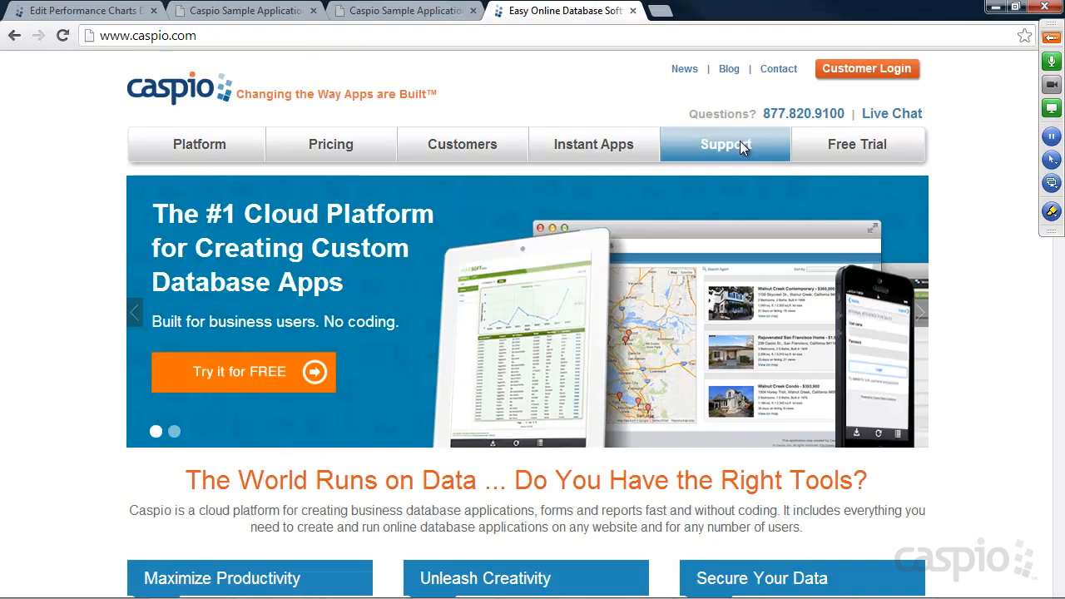
click(743, 145)
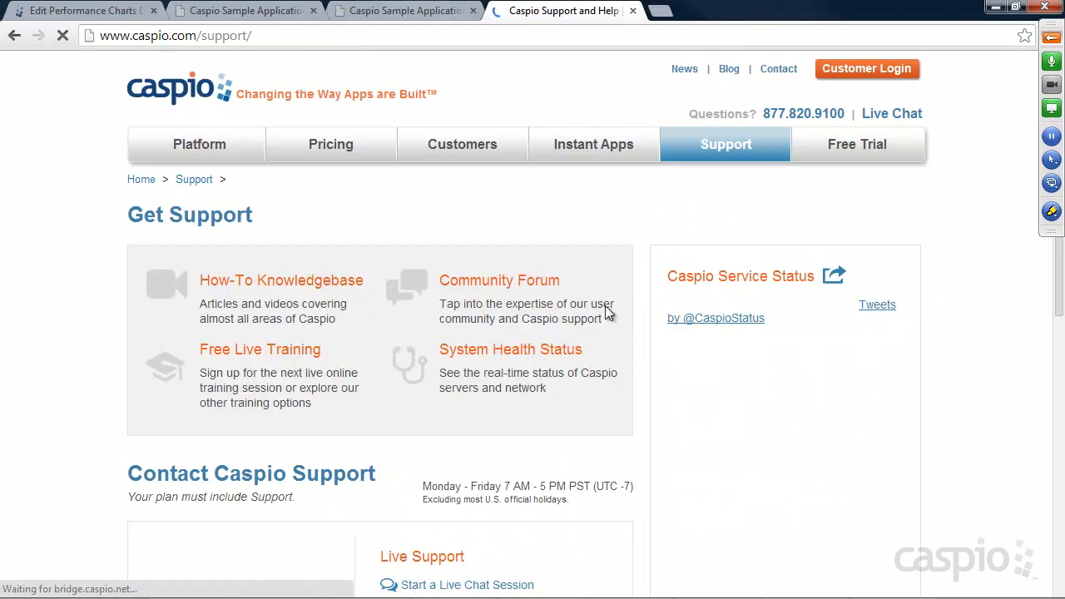
click(510, 280)
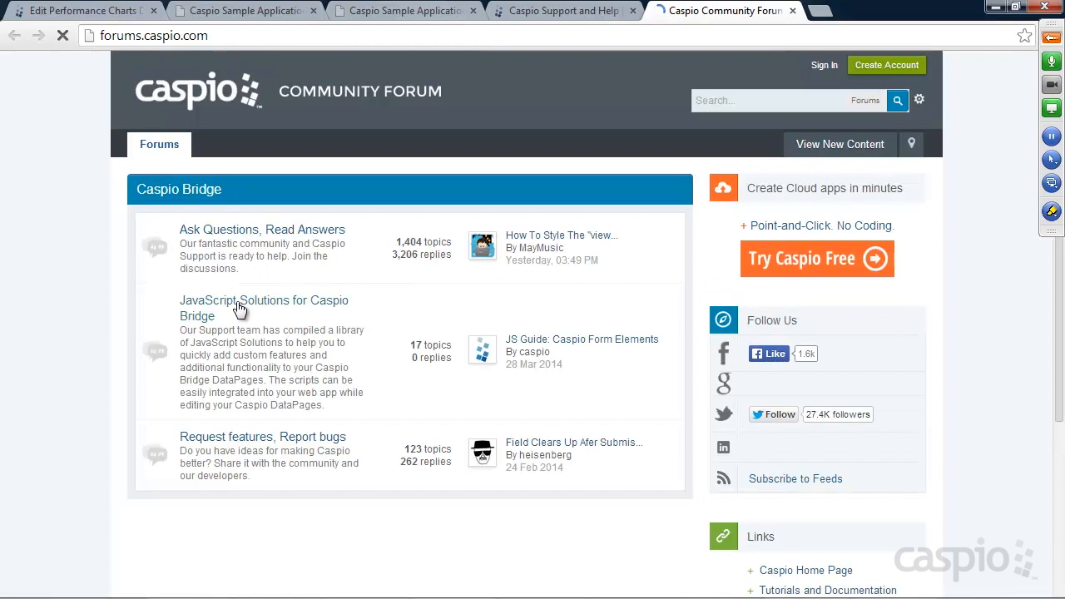
click(239, 306)
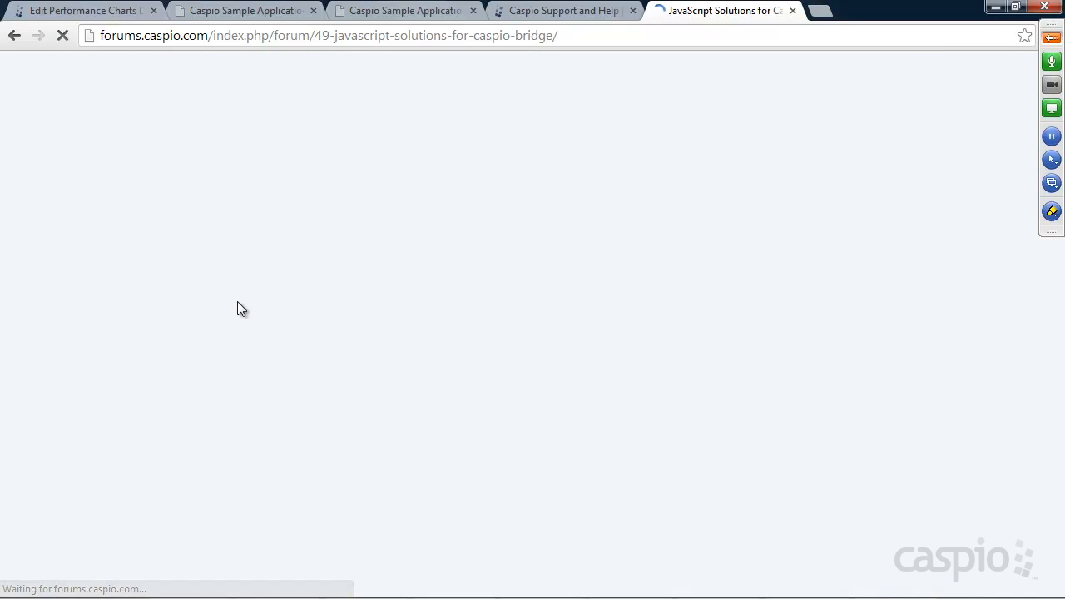
scroll(372, 327, down, 4)
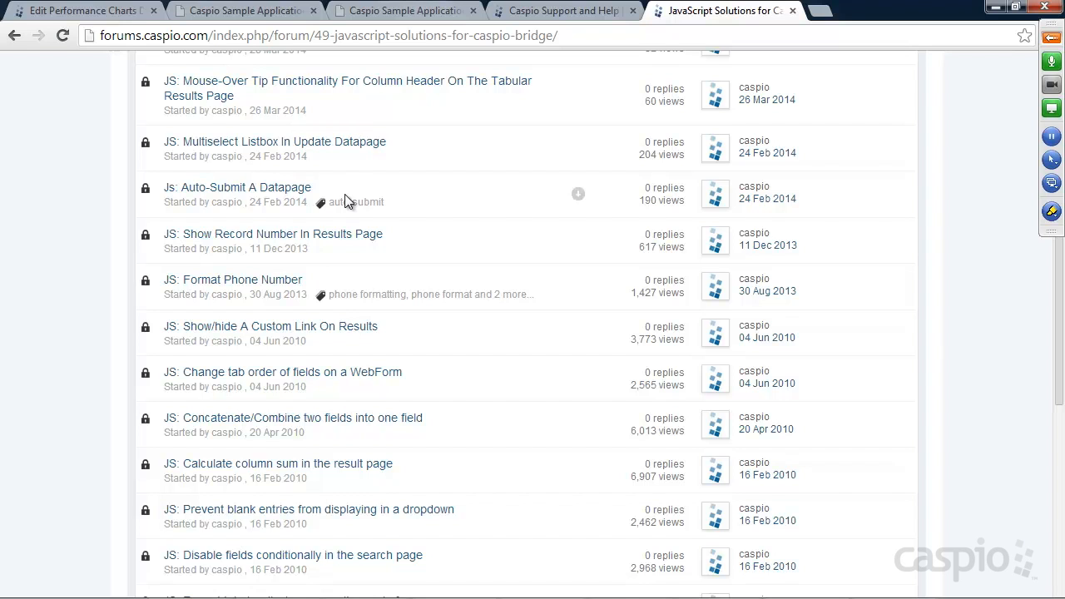
scroll(400, 205, down, 4)
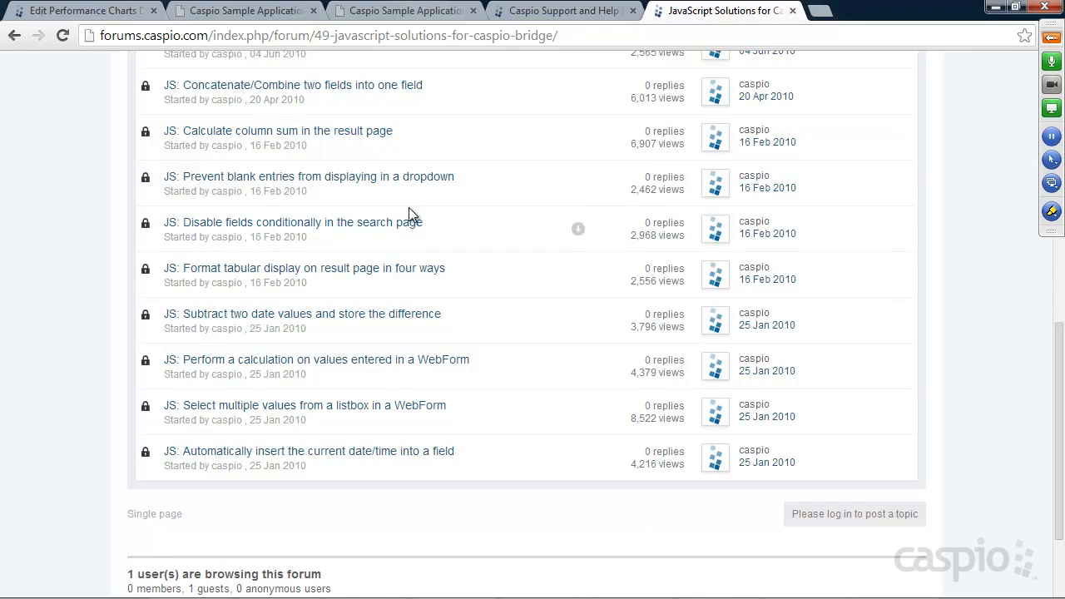
click(113, 12)
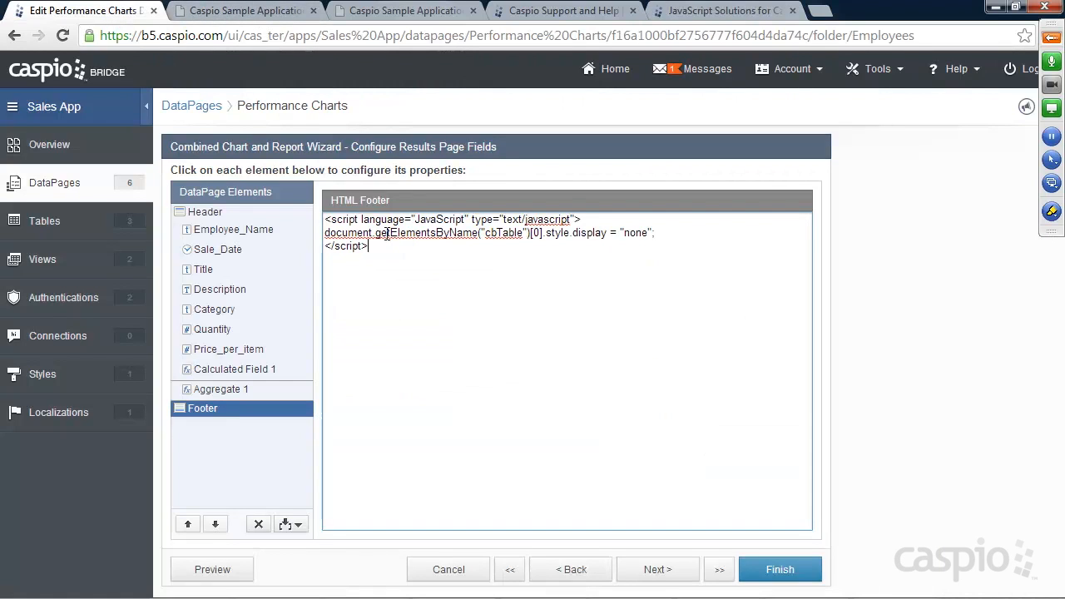
Step: Save the DataPage edits and reload the demo Performance page to check the updated chart
click(767, 573)
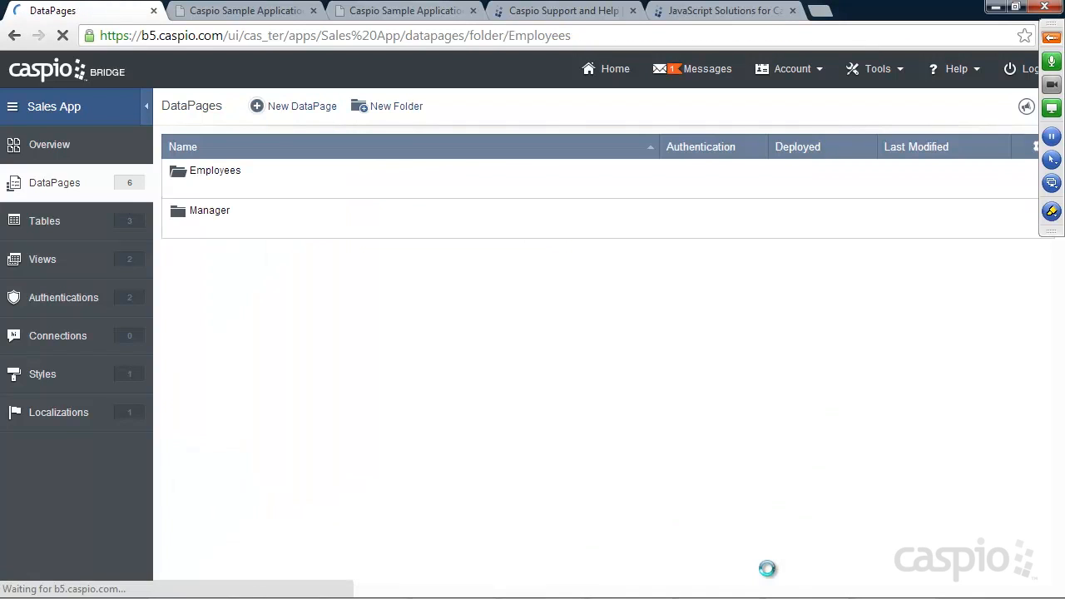
click(378, 14)
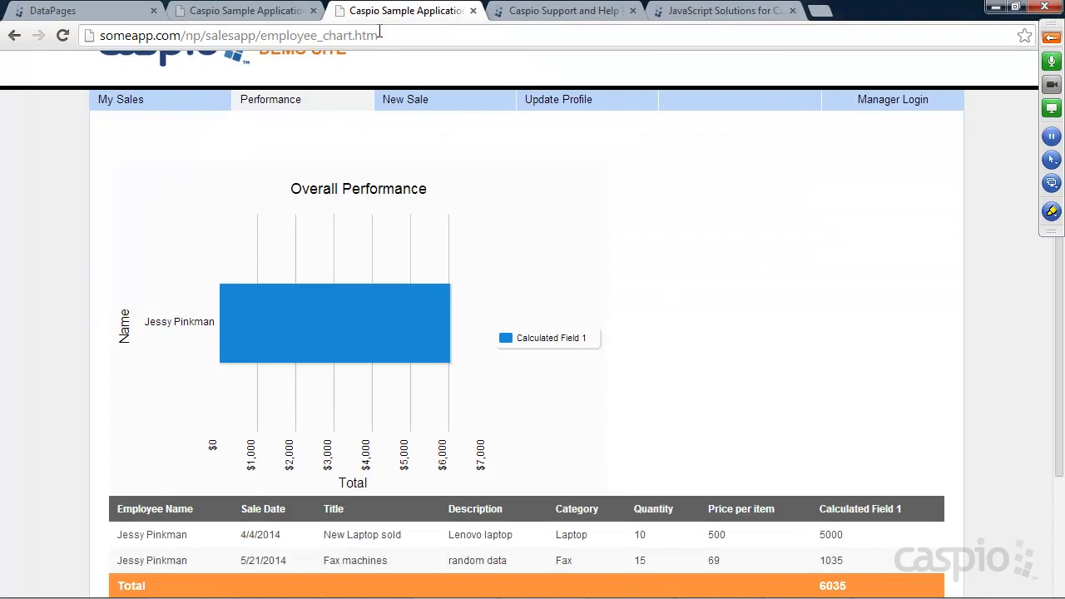
click(62, 38)
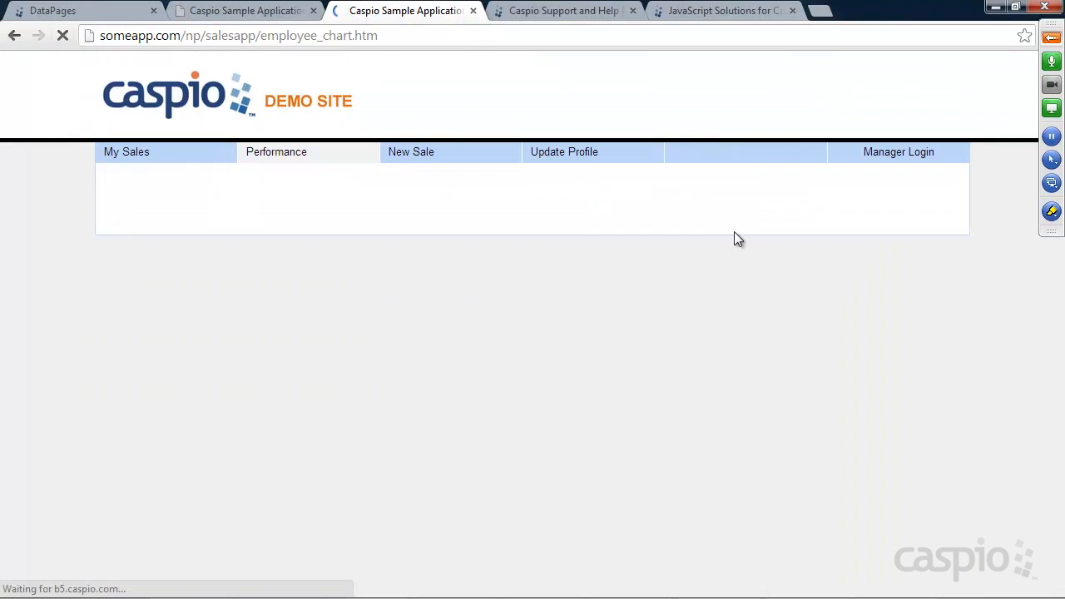
scroll(824, 288, down, 3)
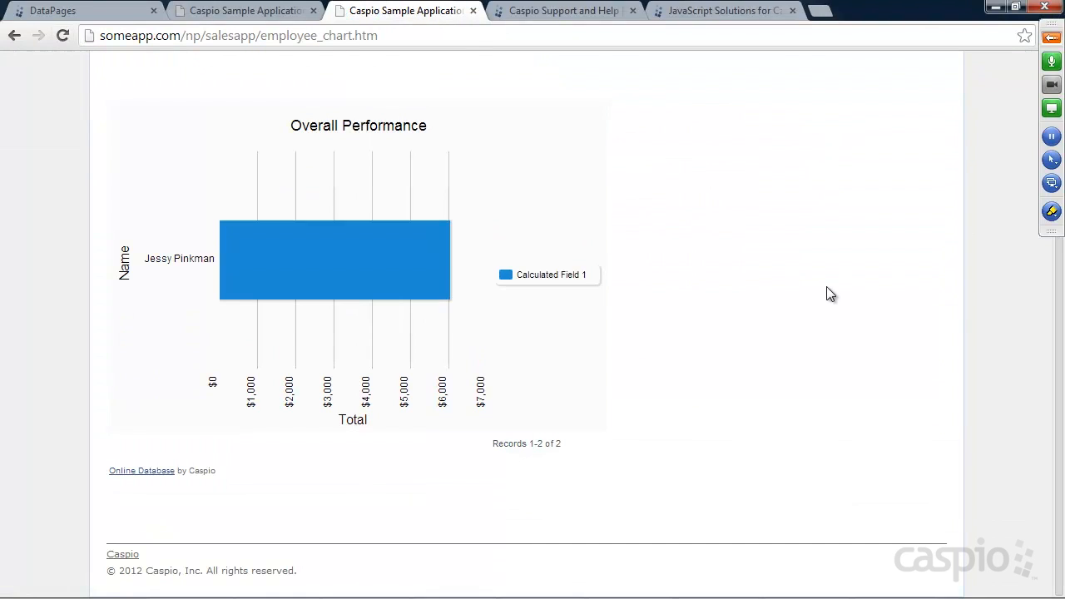
scroll(825, 289, up, 2)
scroll(824, 288, down, 2)
scroll(846, 431, up, 2)
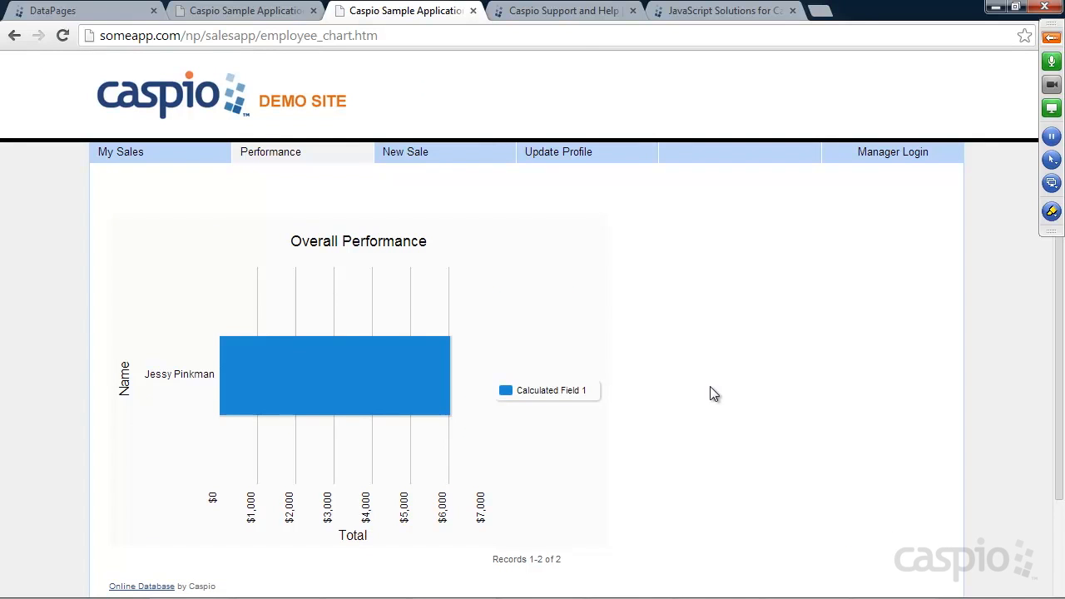
Step: Browse the demo site's New Sale, My Sales and profile pages to reach sales_report.htm
click(423, 158)
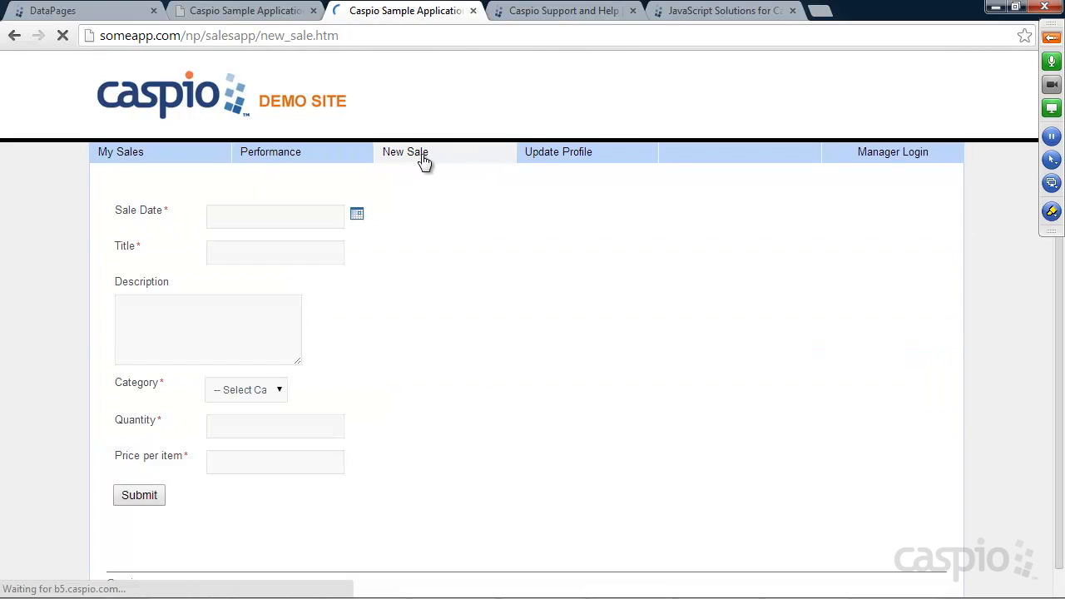
click(304, 163)
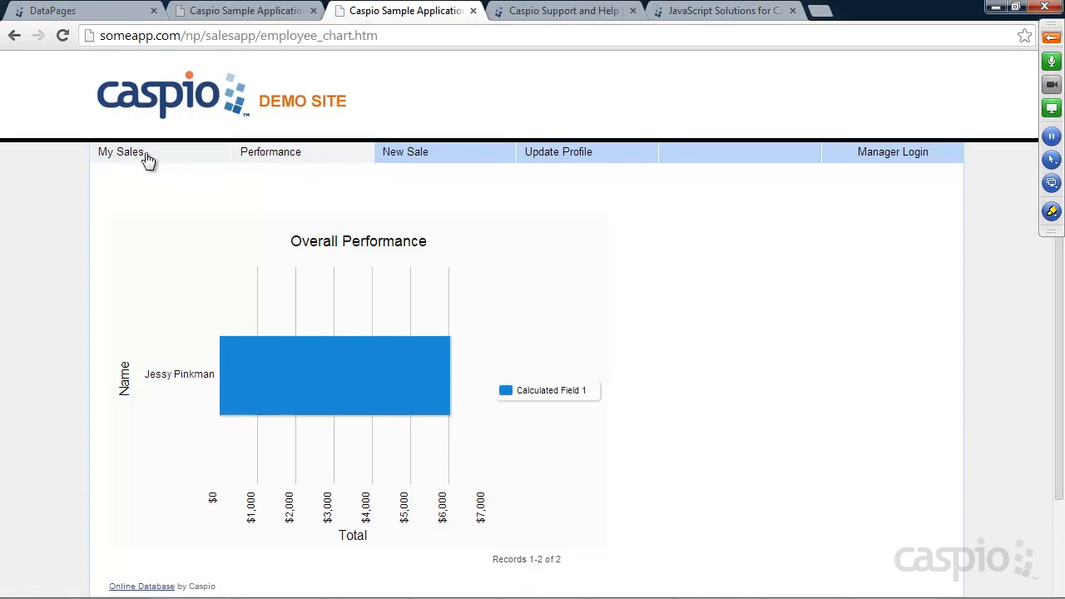
click(147, 160)
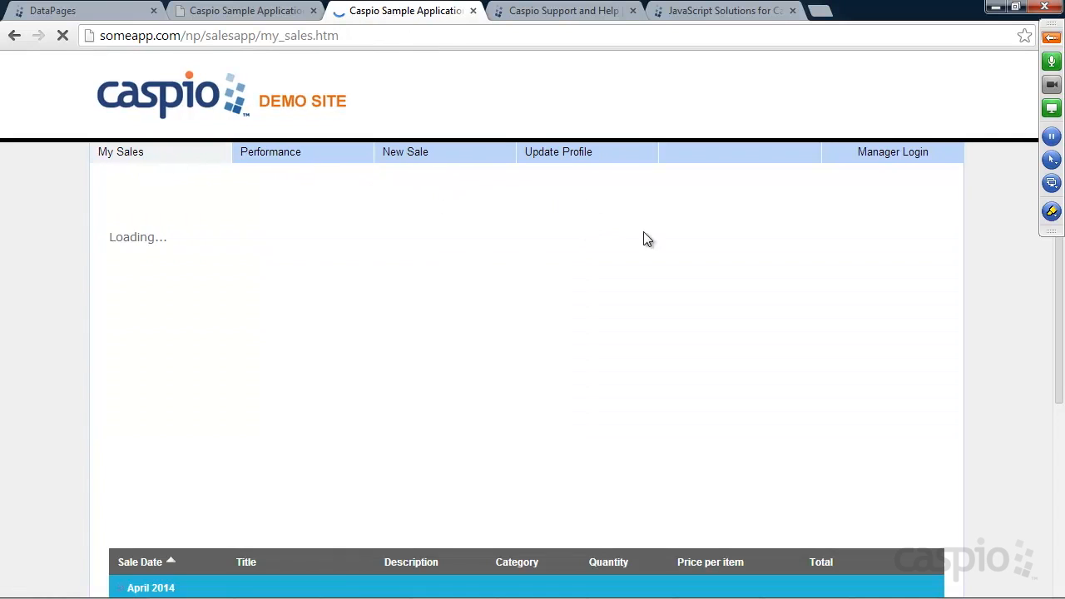
scroll(840, 287, down, 3)
scroll(873, 293, up, 3)
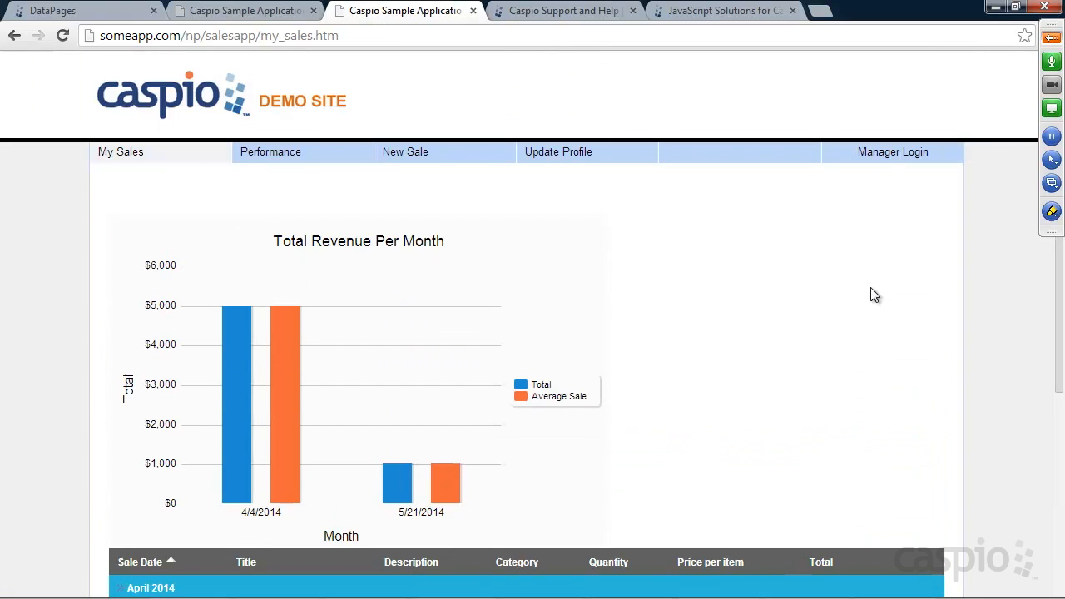
click(579, 154)
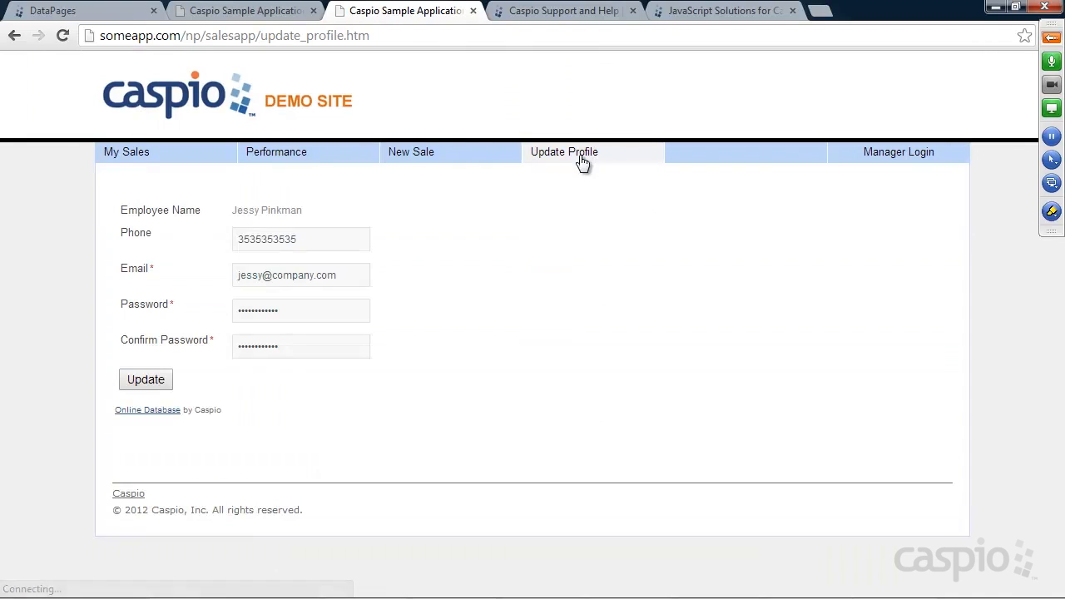
click(888, 159)
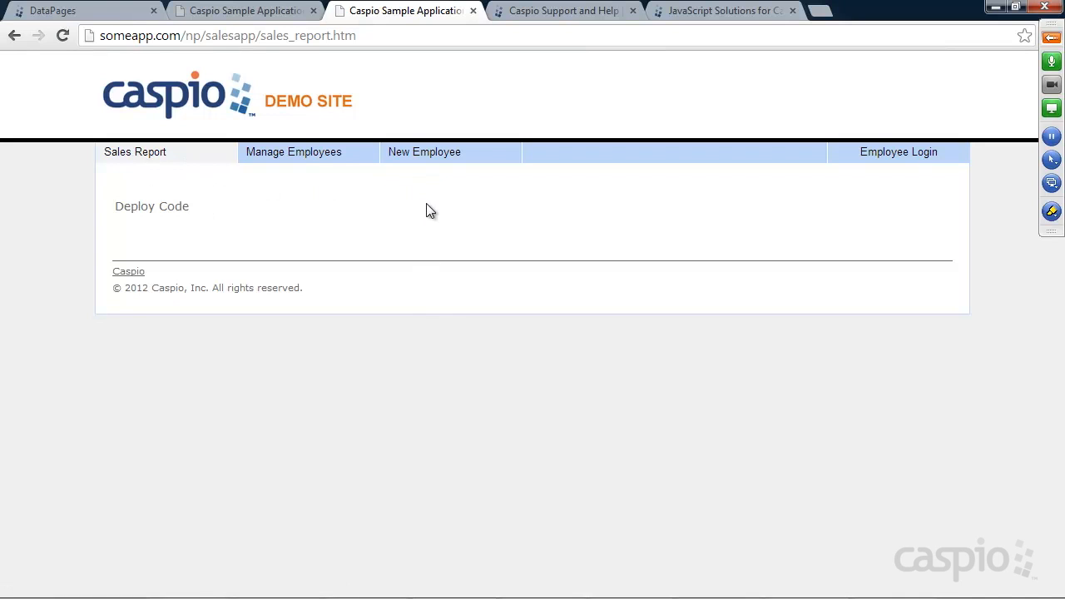
Step: Start a new Combined Chart and Report DataPage in the Manager folder
click(86, 12)
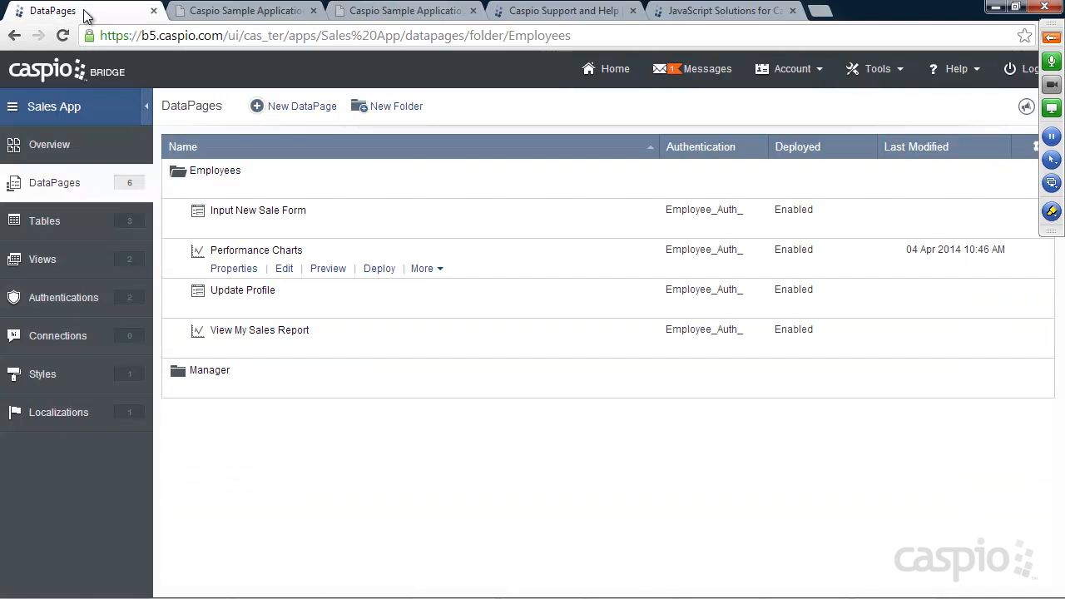
click(203, 388)
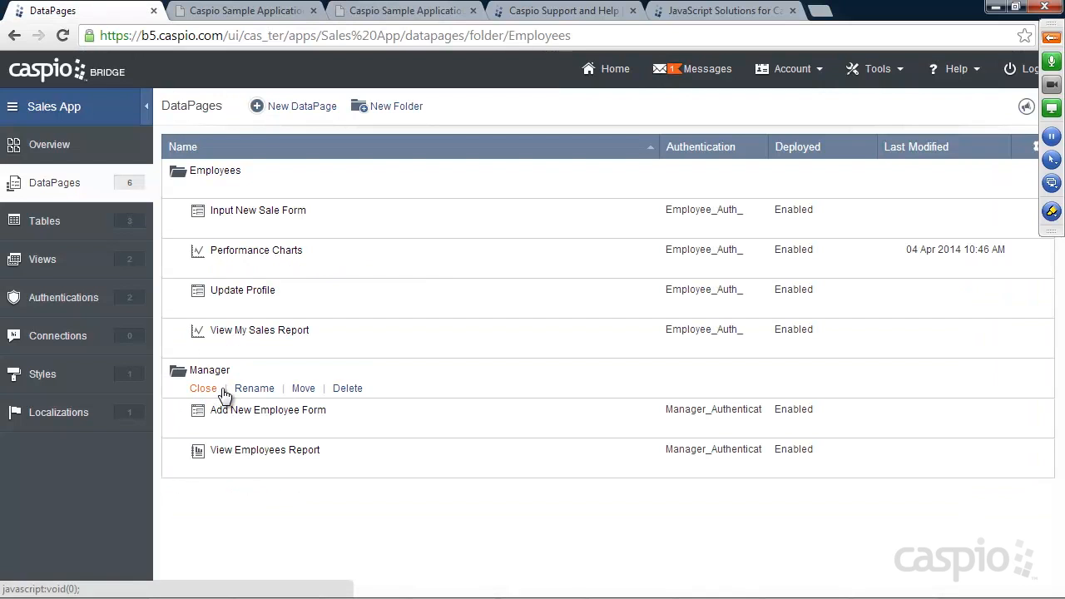
click(292, 113)
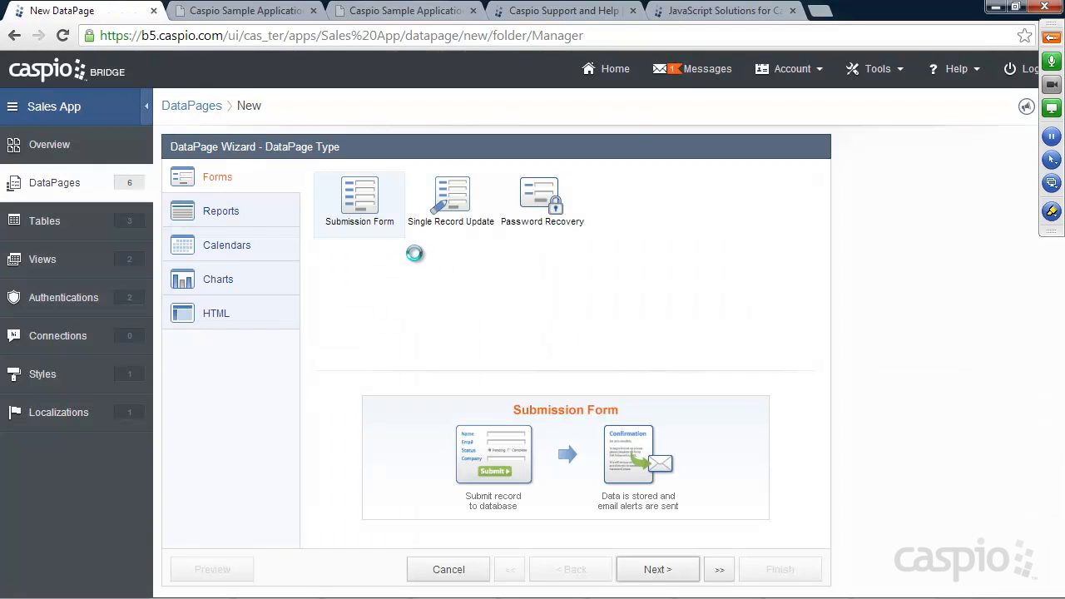
click(232, 216)
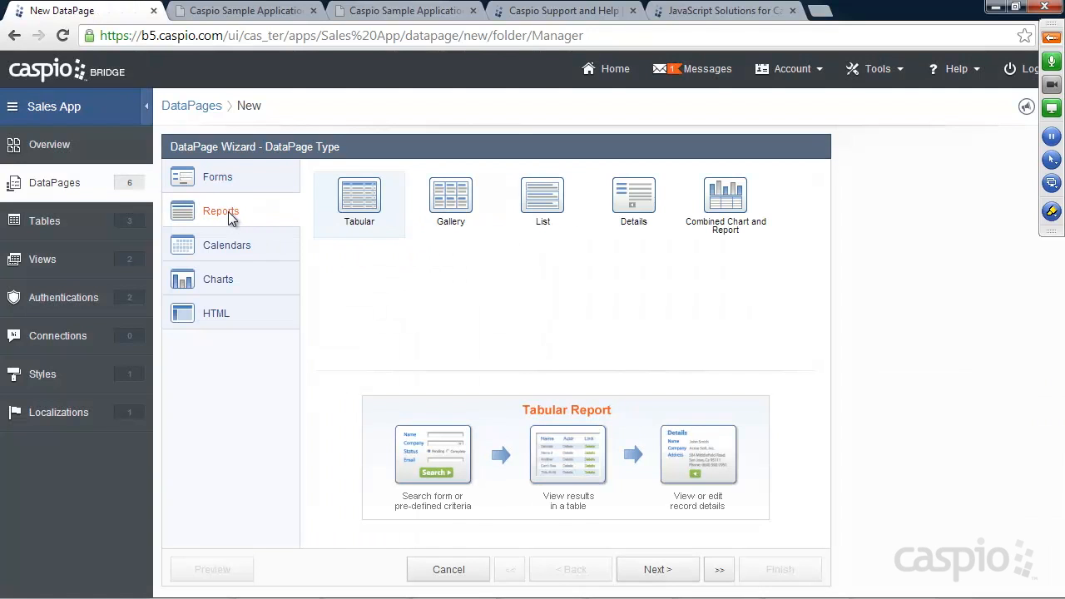
click(734, 213)
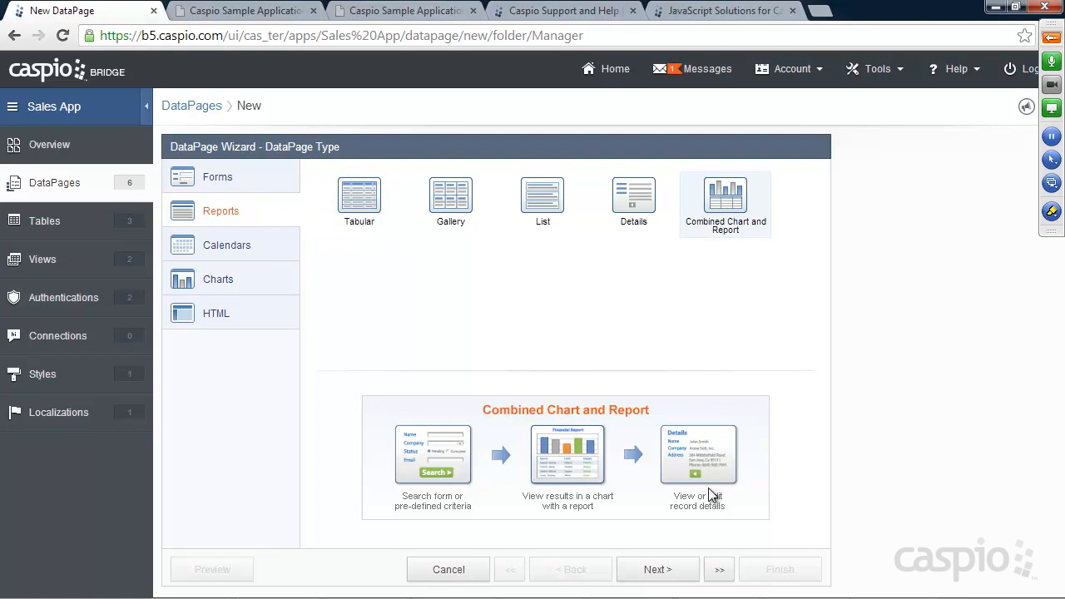
click(658, 571)
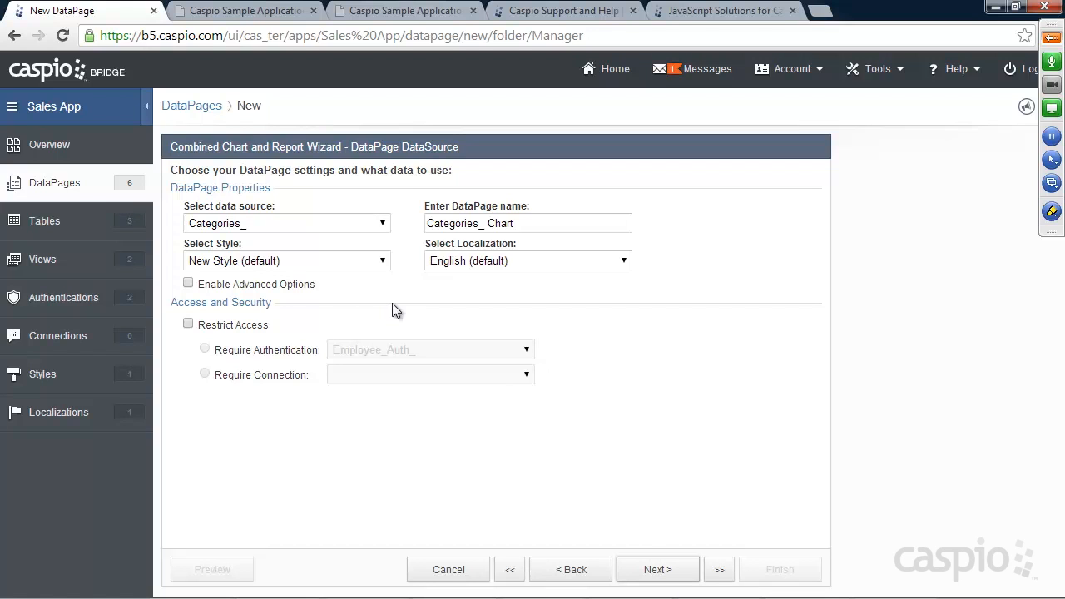
Step: Use Sales_Data_ as source, name it 'View All Employee Sales Report', restrict to Manager_Authentication_
click(262, 225)
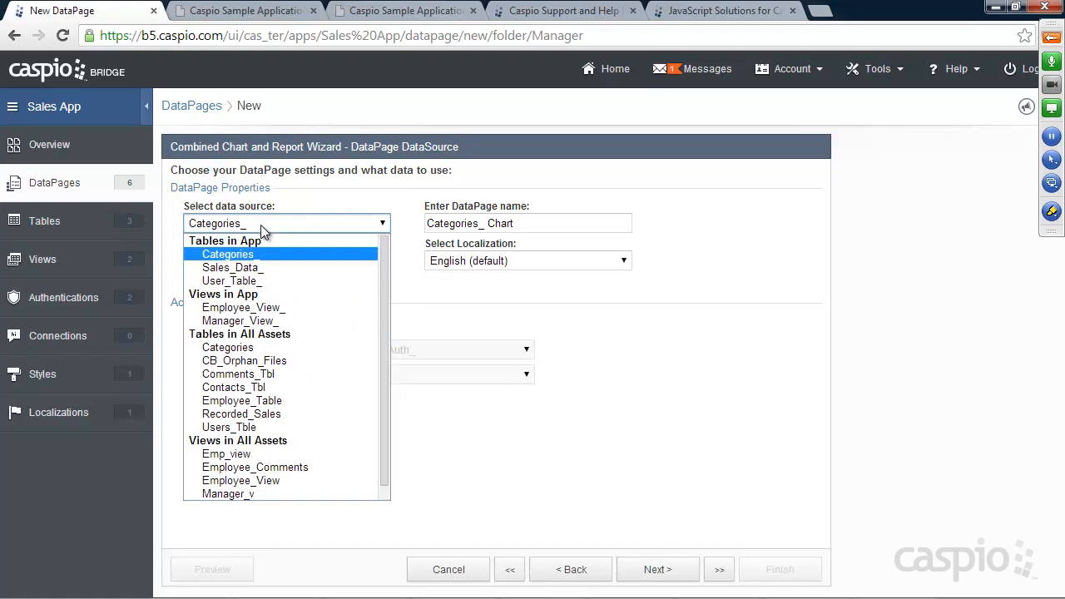
click(241, 267)
triple_click(523, 222)
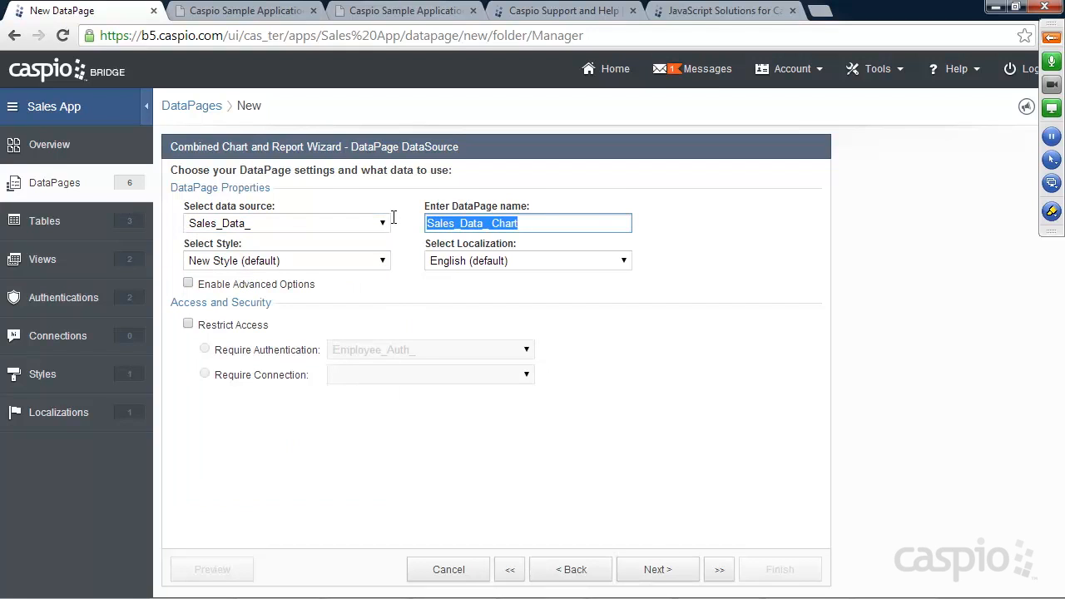
text(View All Employee Sales Report)
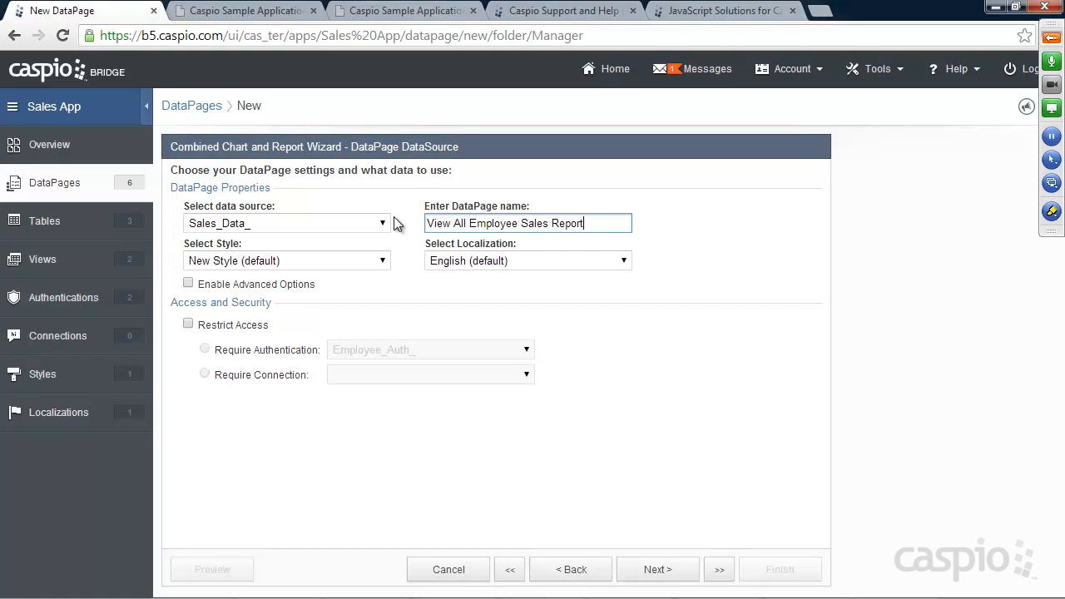
click(241, 326)
click(377, 355)
click(372, 393)
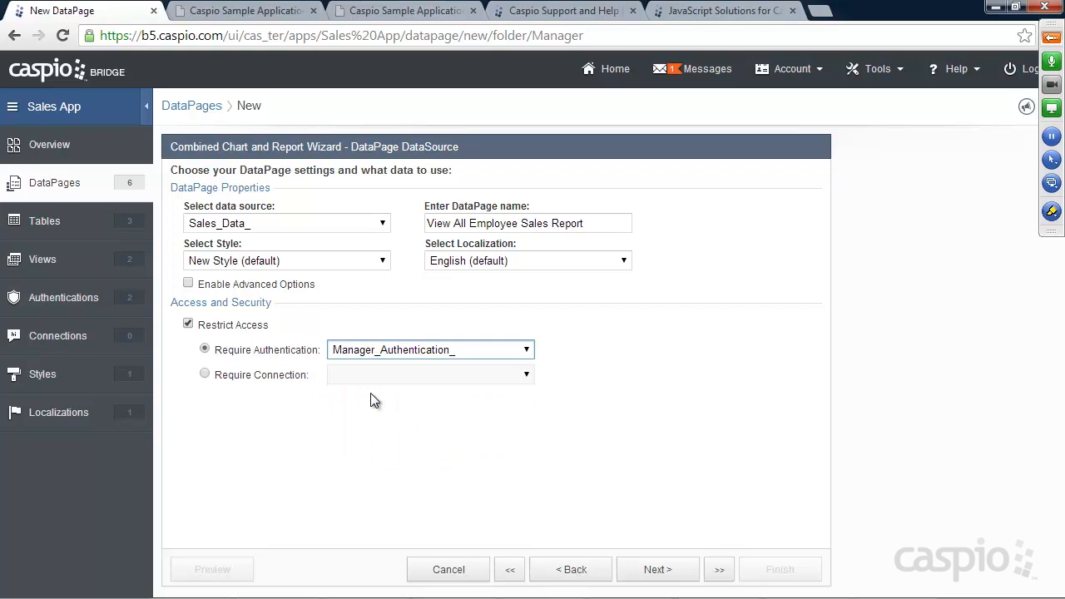
click(661, 573)
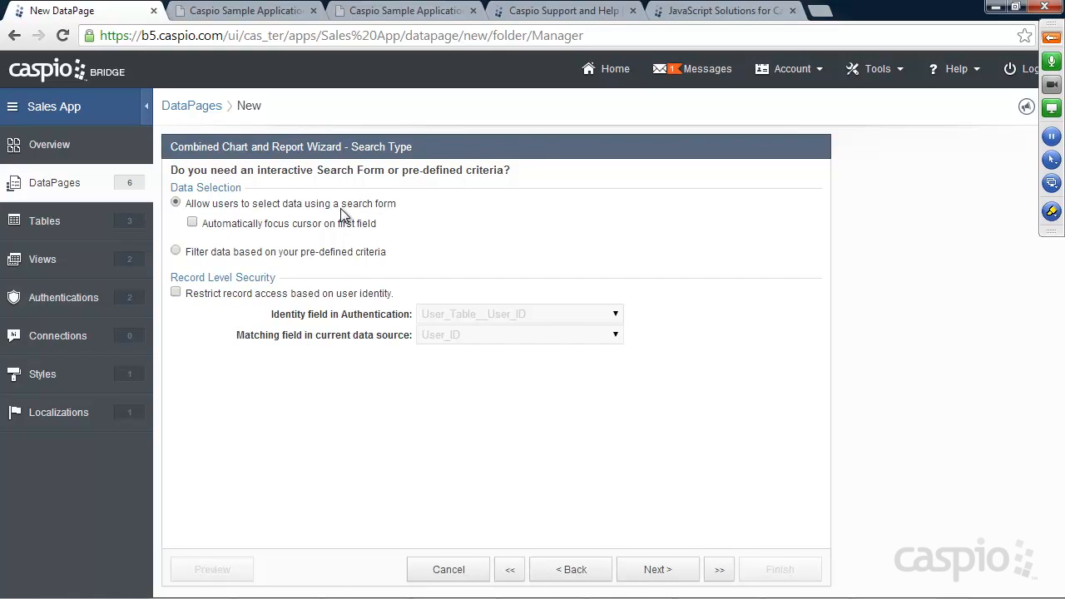
click(271, 16)
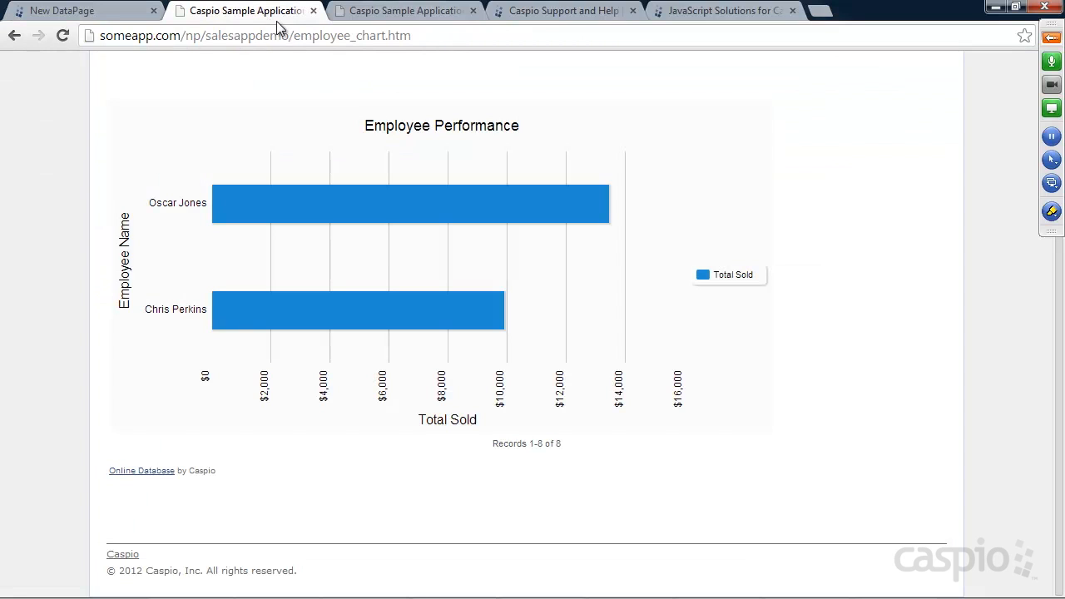
scroll(411, 149, up, 3)
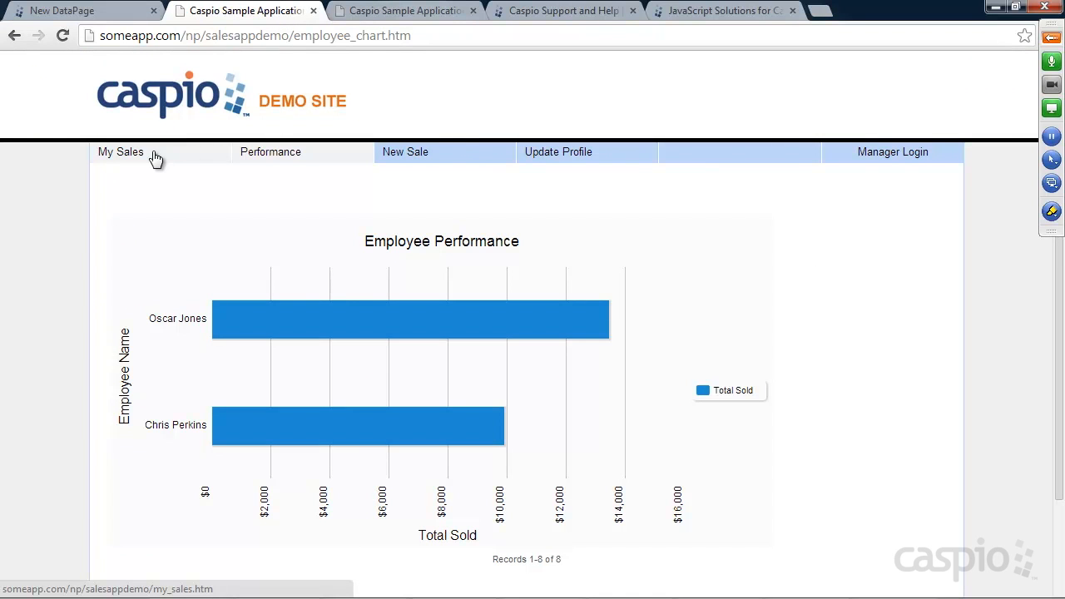
click(860, 157)
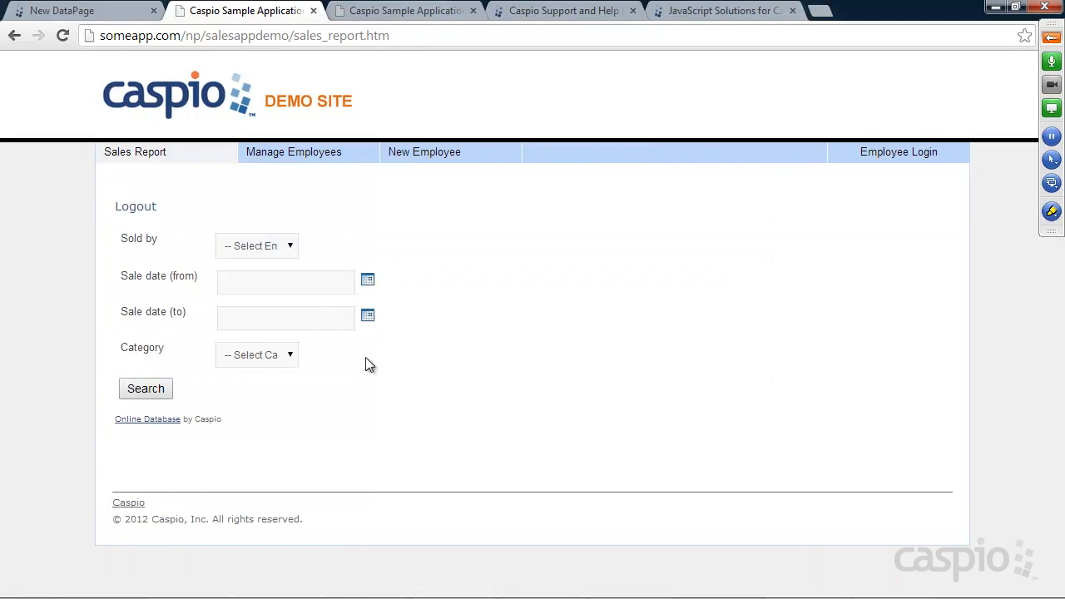
click(290, 248)
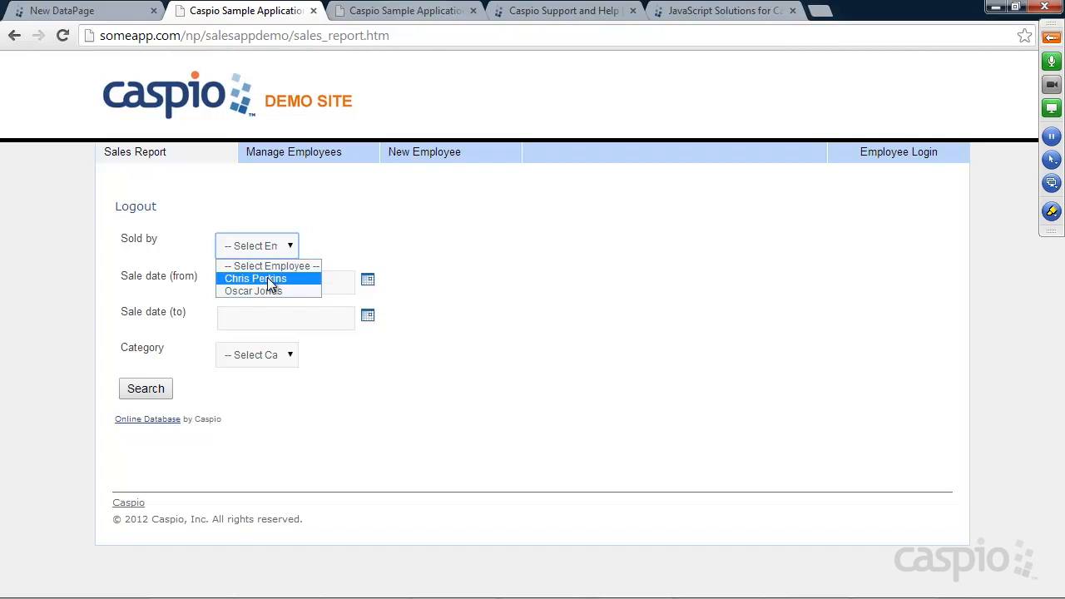
click(373, 239)
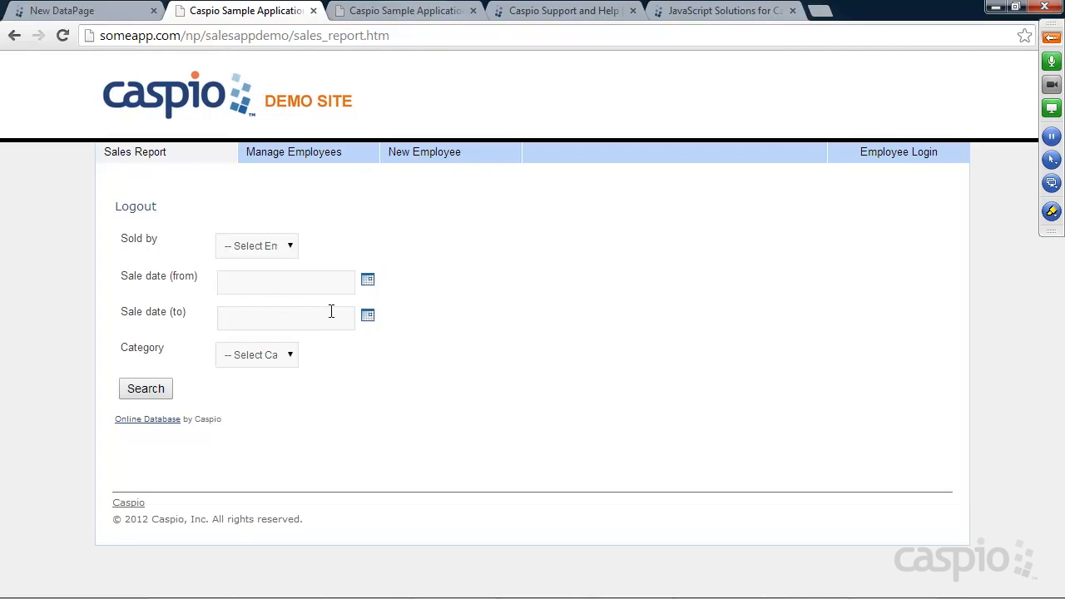
click(291, 358)
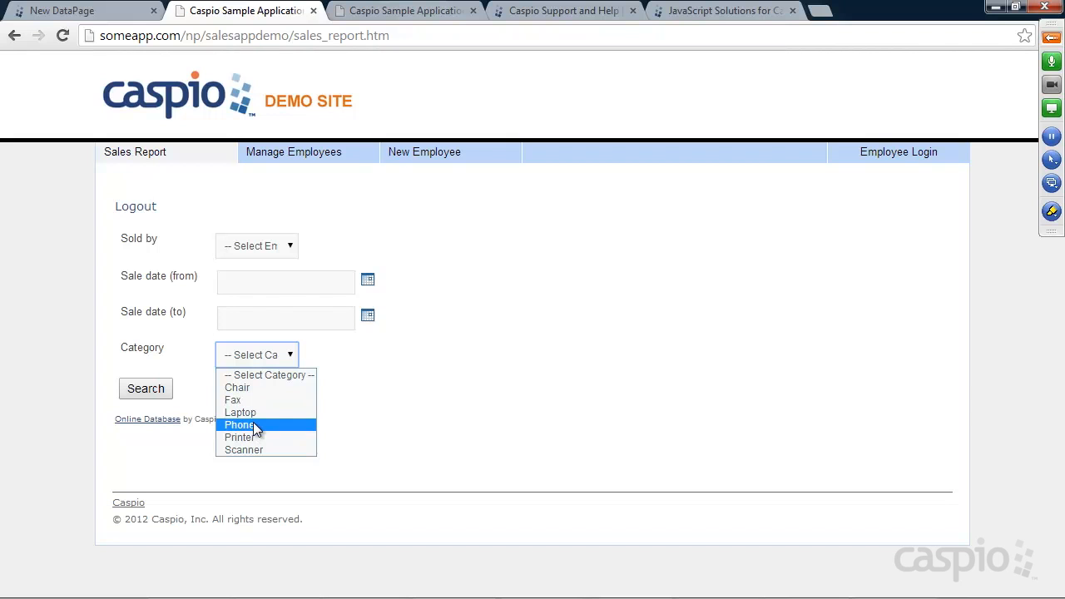
click(482, 333)
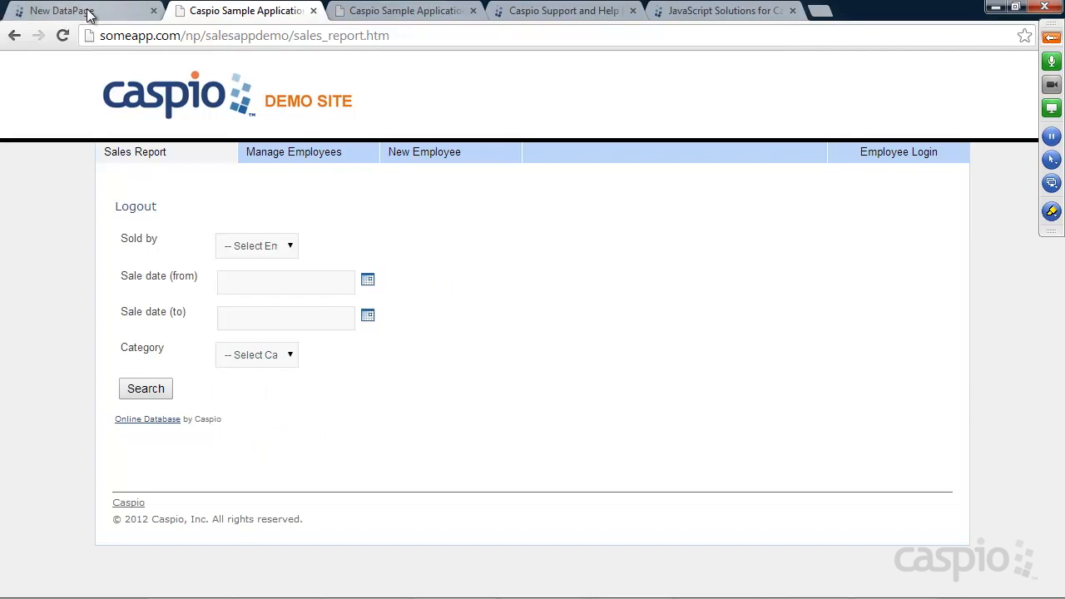
click(88, 10)
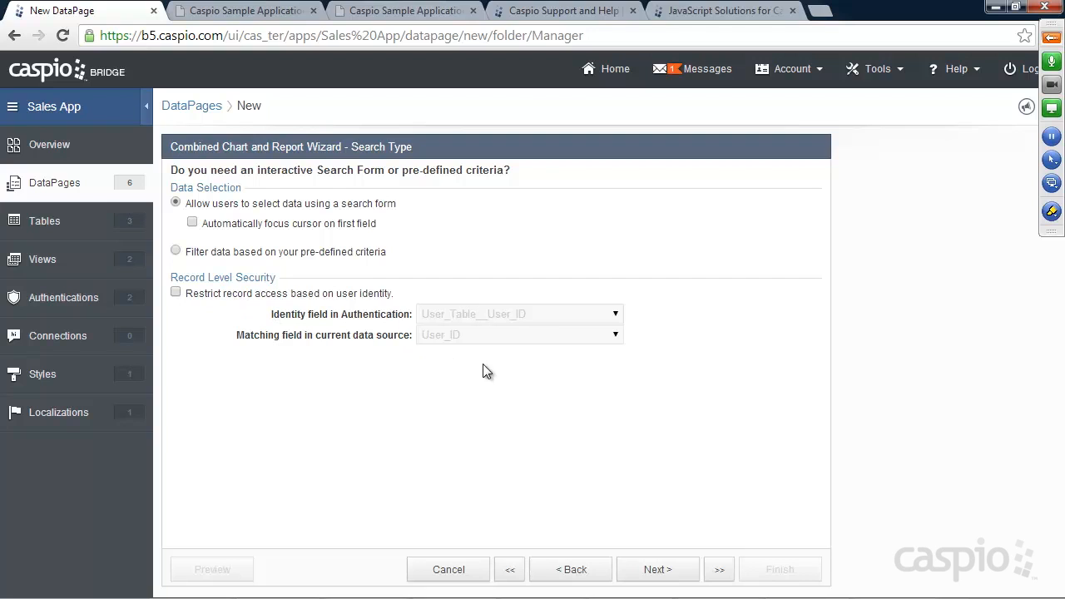
Step: Add Employee_Name, Sale_Date and Category as the search form fields
click(662, 574)
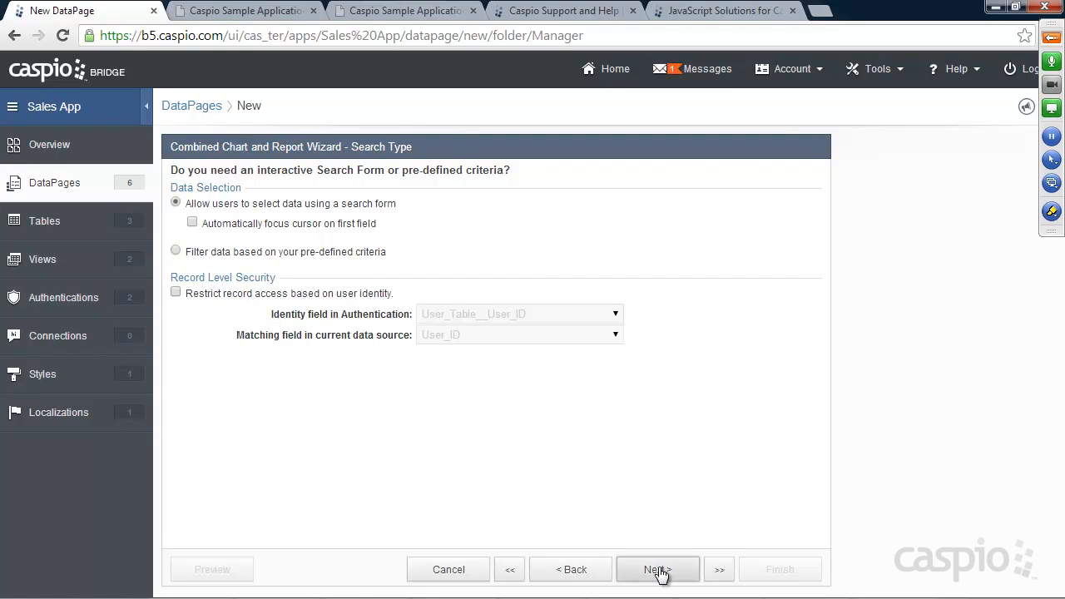
click(249, 234)
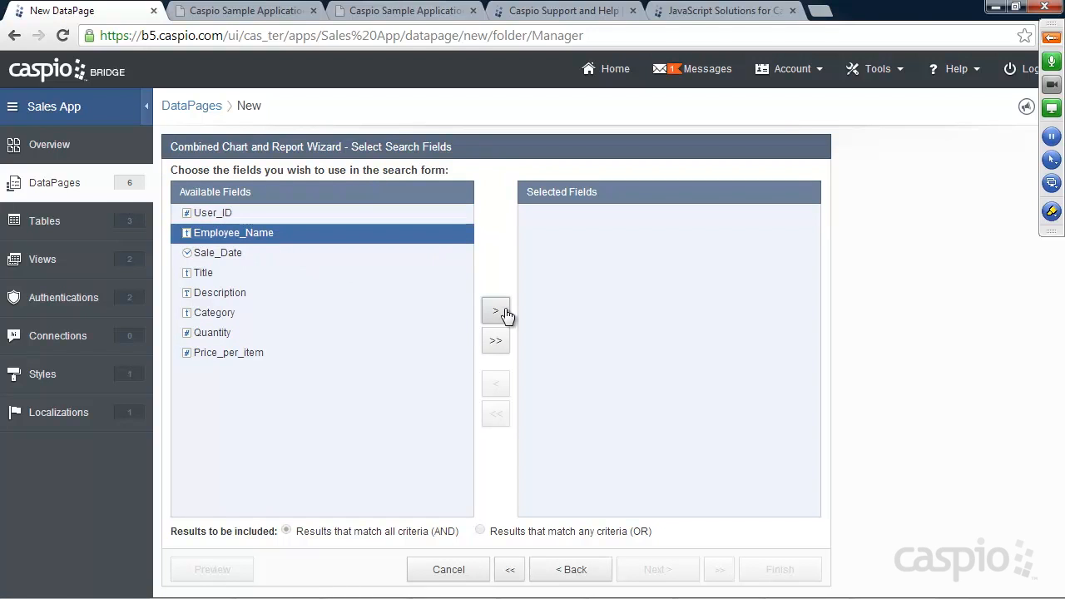
click(496, 310)
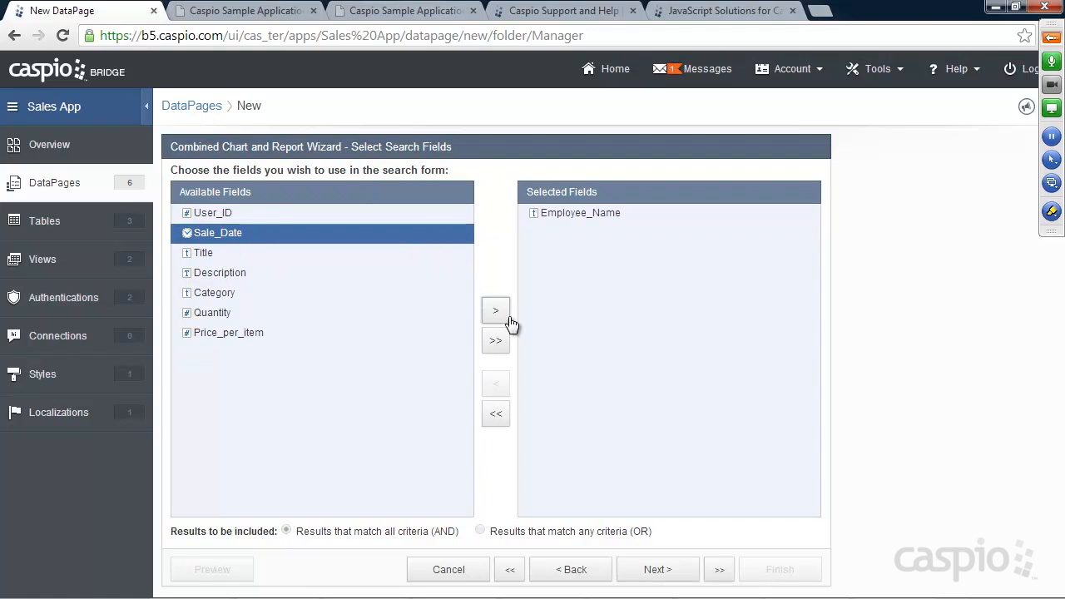
click(495, 310)
click(214, 272)
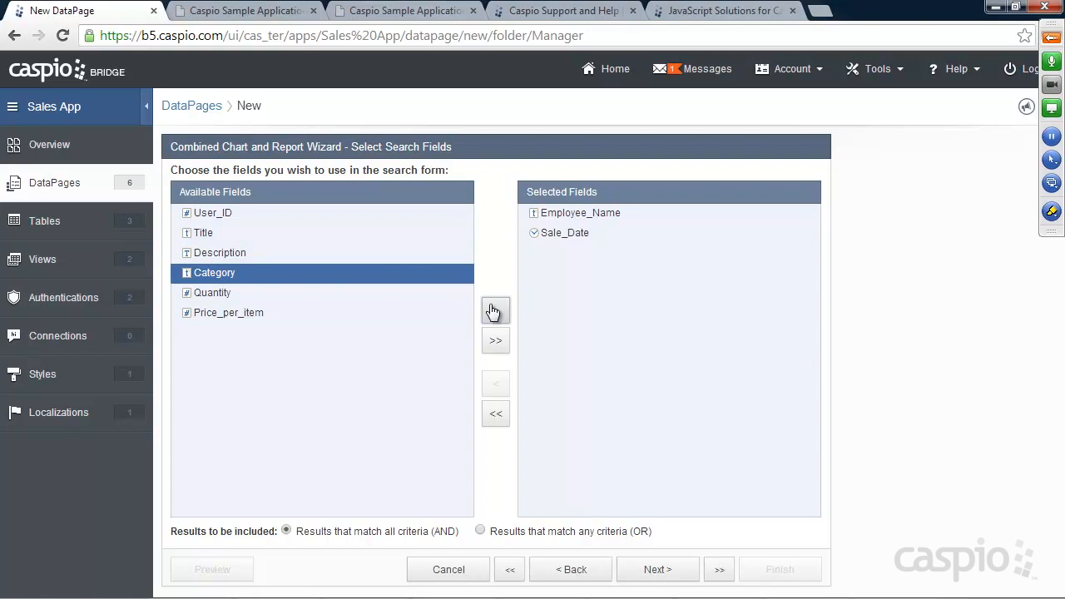
click(492, 310)
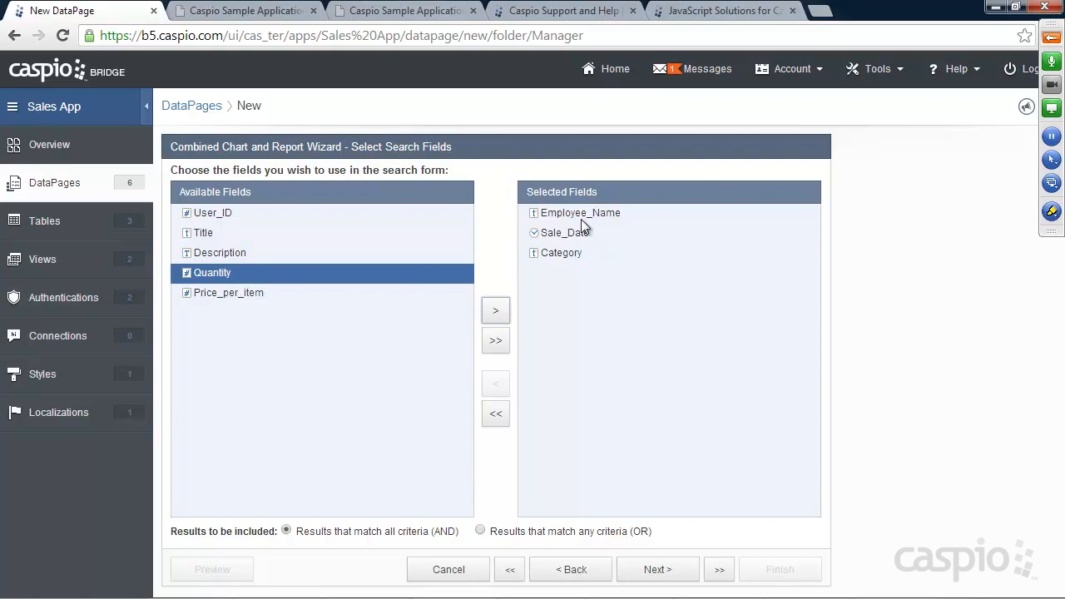
click(656, 570)
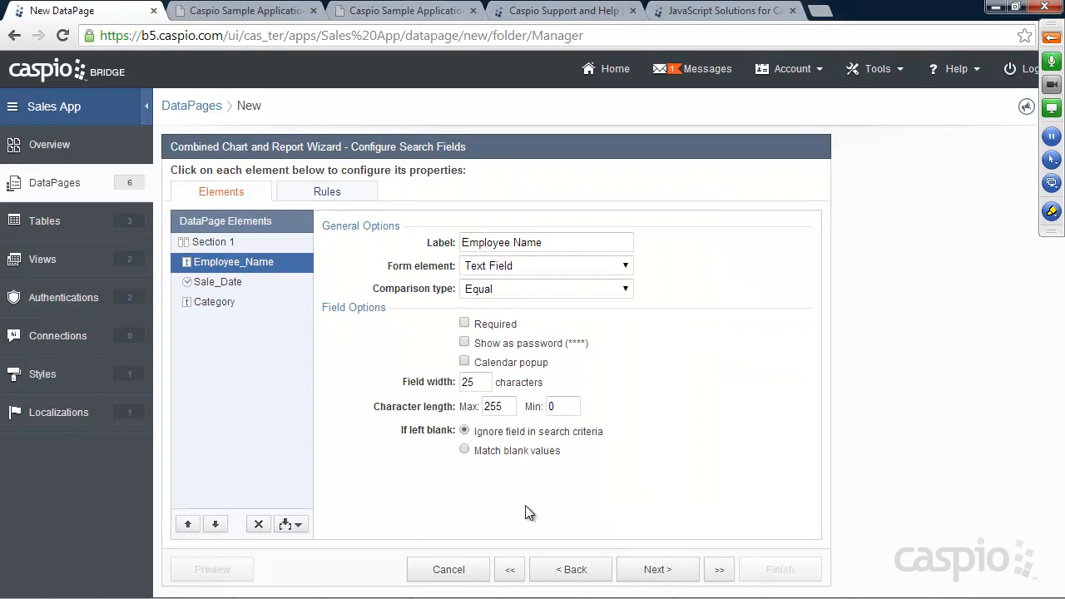
Step: Make Employee_Name a dropdown filled from custom values and a lookup table
click(219, 20)
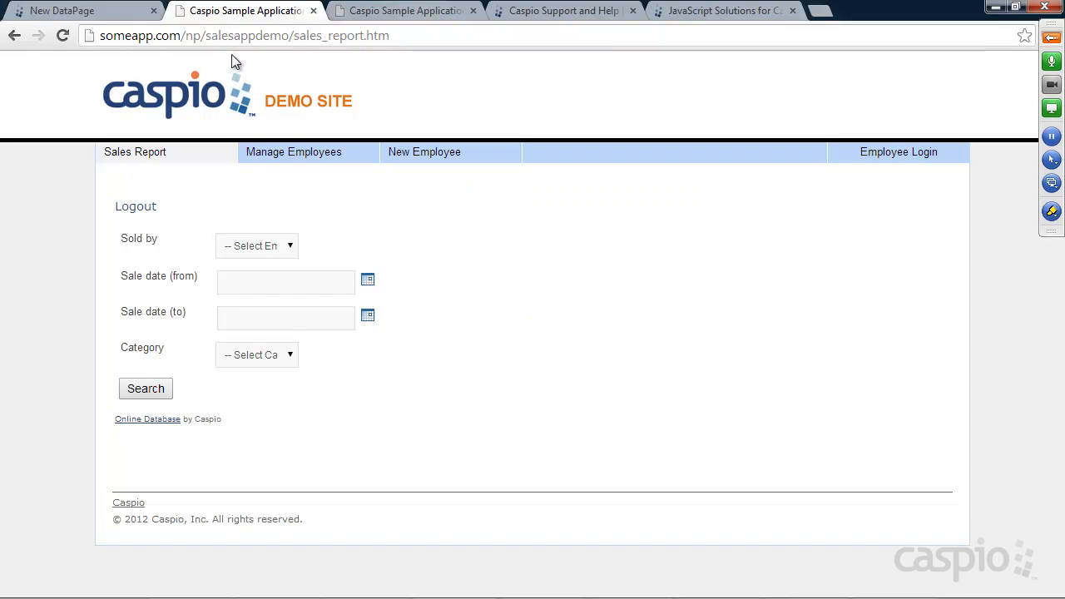
click(92, 11)
click(516, 268)
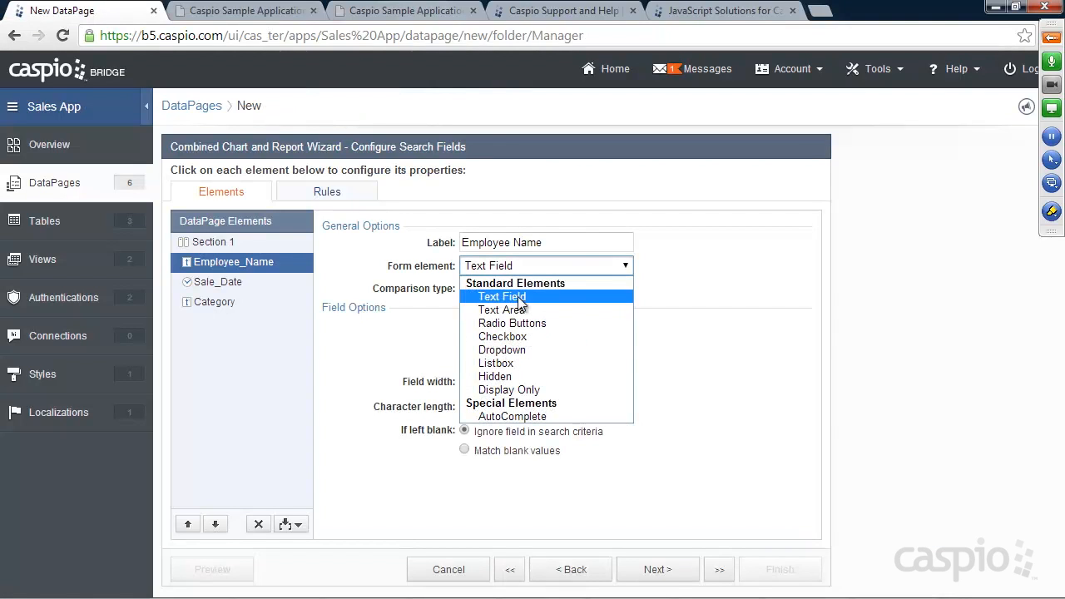
click(509, 350)
click(520, 342)
click(508, 386)
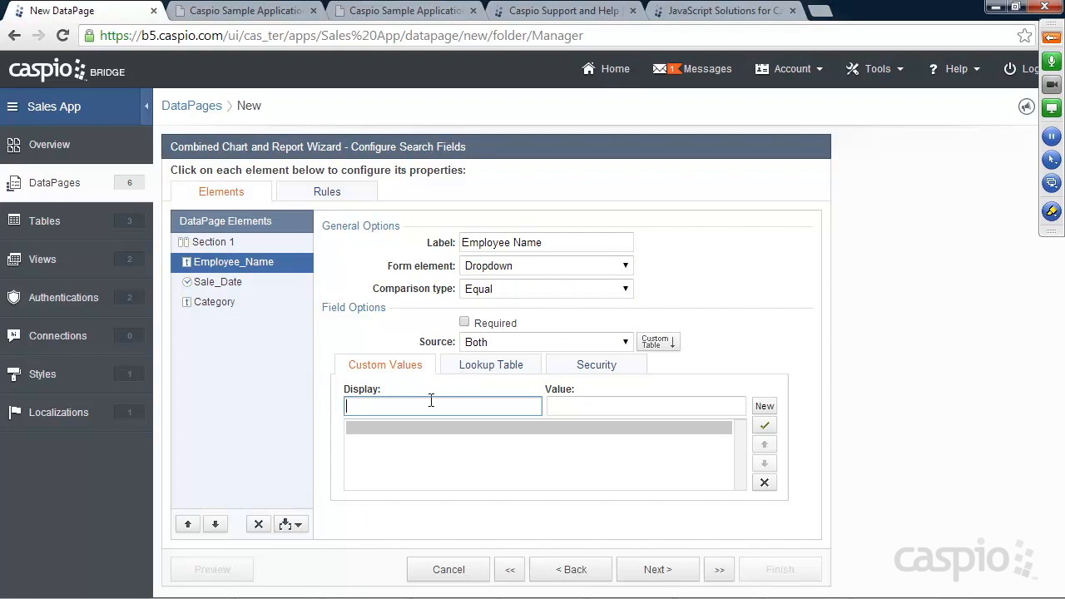
Step: Add a blank-valued '-- Select Employee --' option and confirm the Sales_Data_ Employee_Name lookup
text(-- Select Employee --)
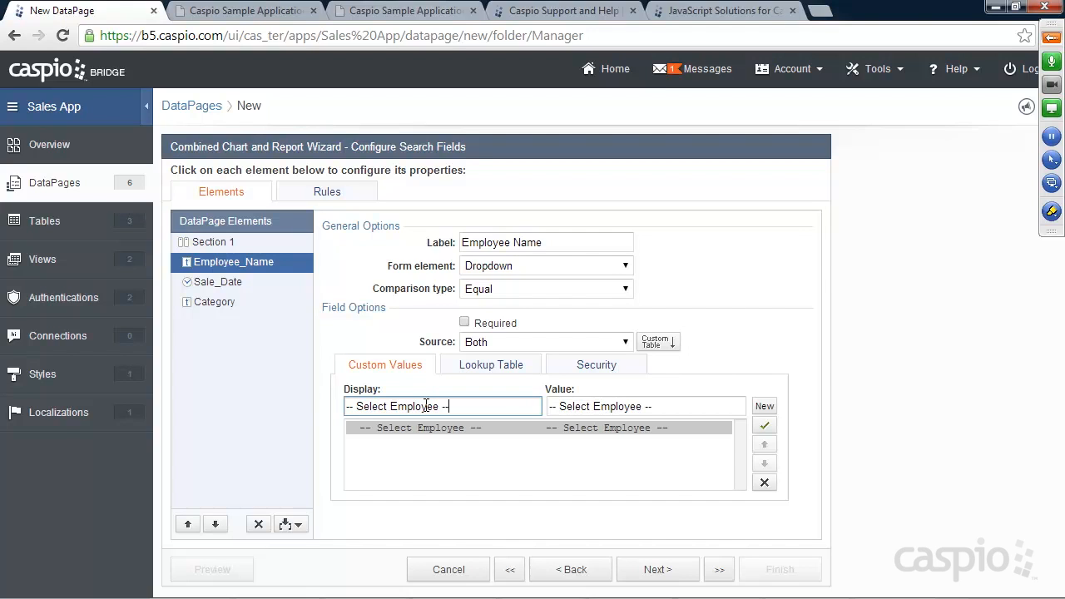
drag(659, 406, 549, 406)
key(BackSpace)
click(489, 366)
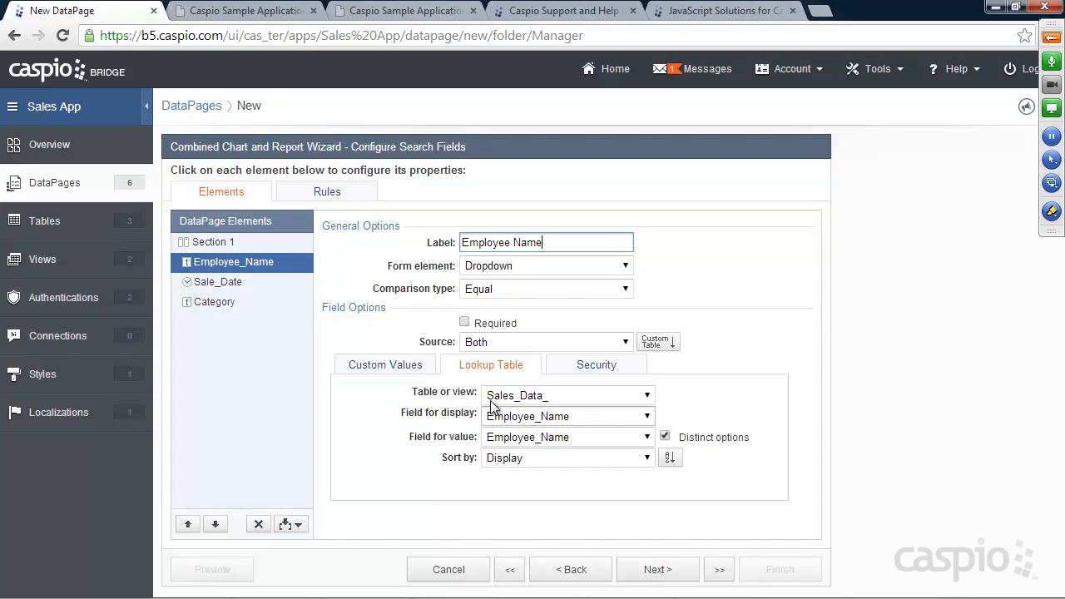
click(387, 366)
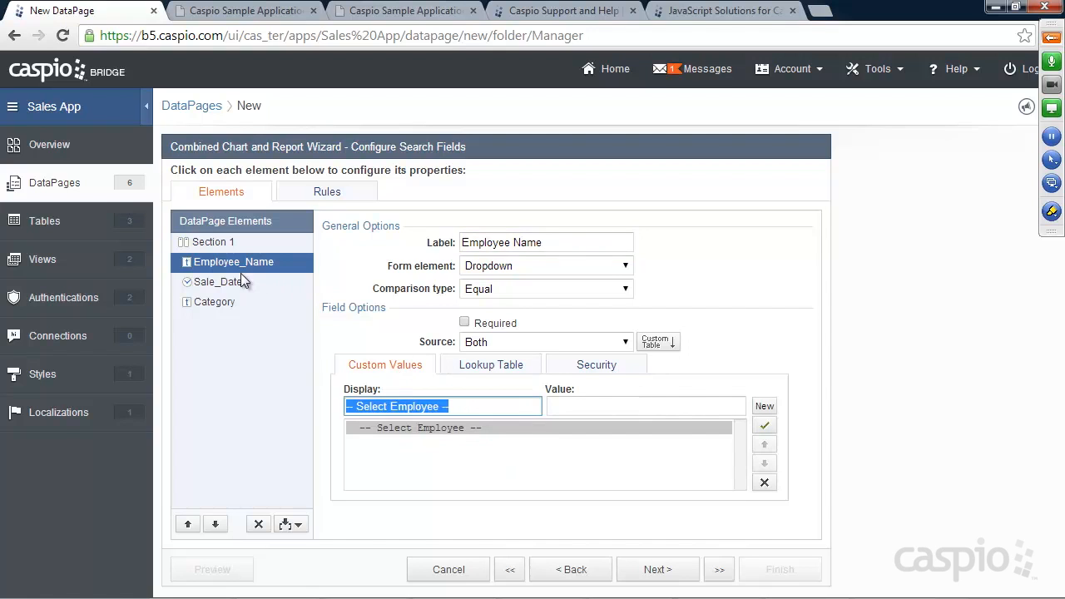
click(223, 282)
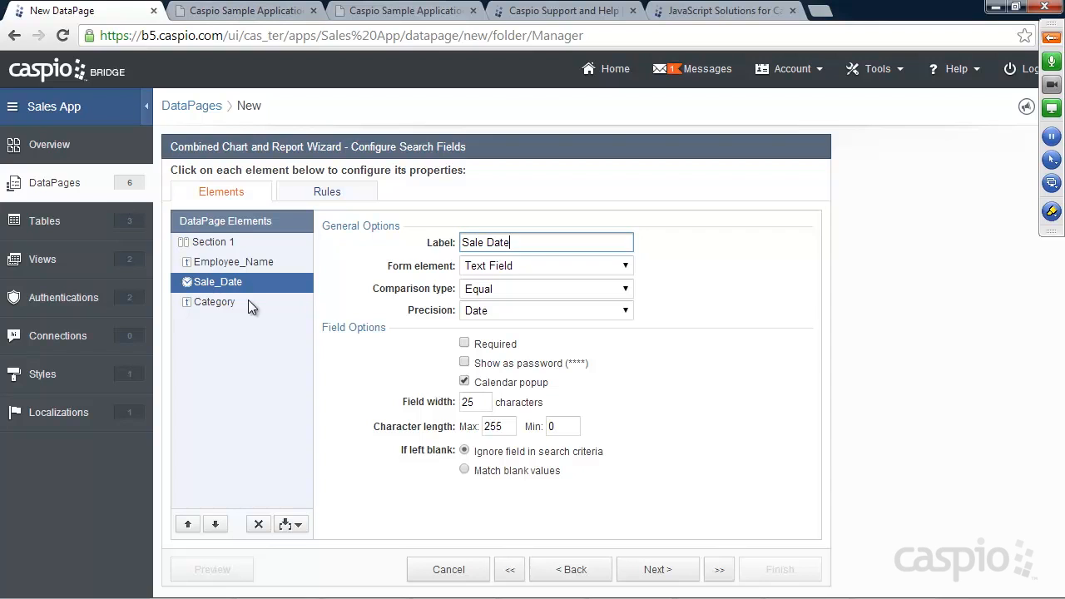
Step: Add a second criterion to the Sale_Date search field
click(240, 12)
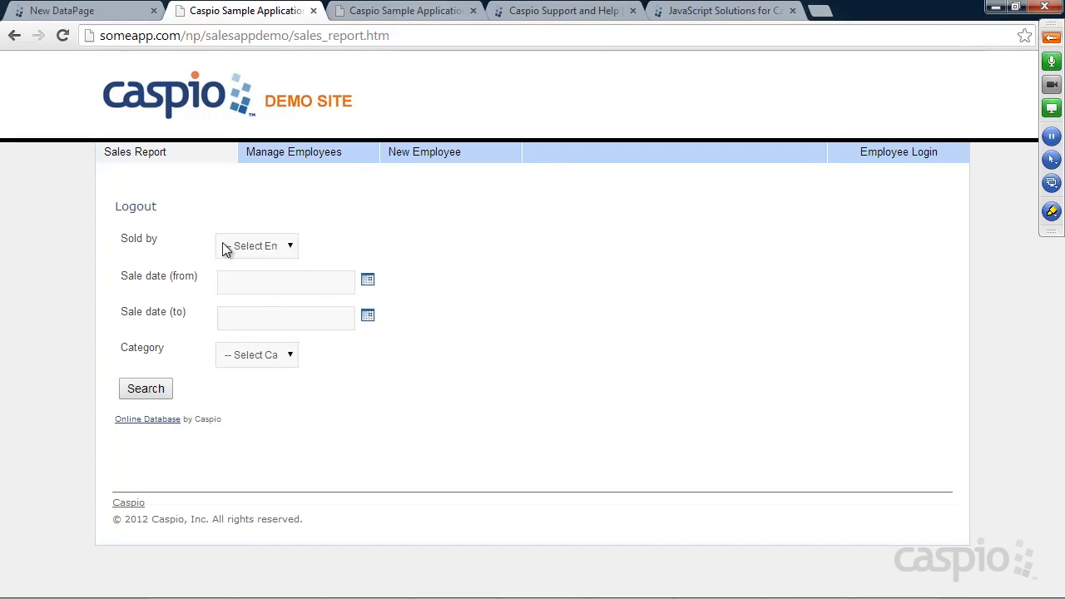
click(83, 10)
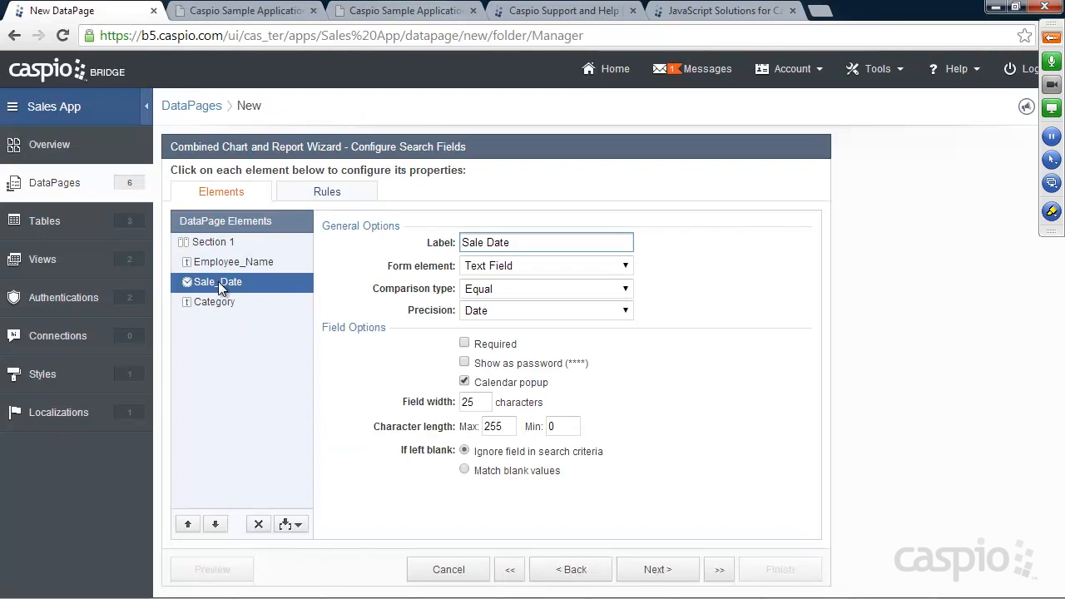
click(293, 525)
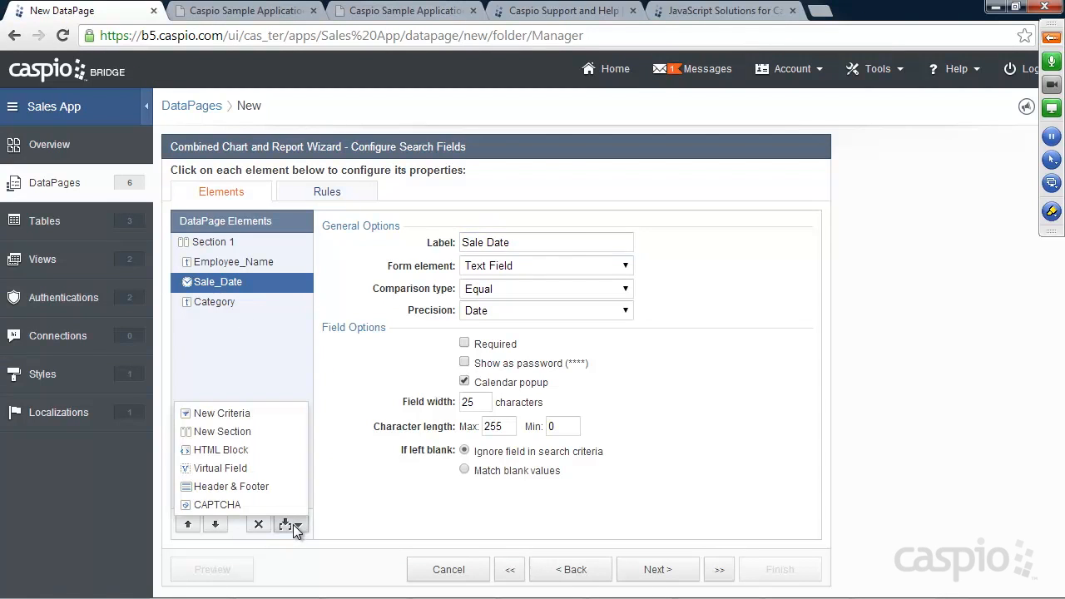
click(222, 414)
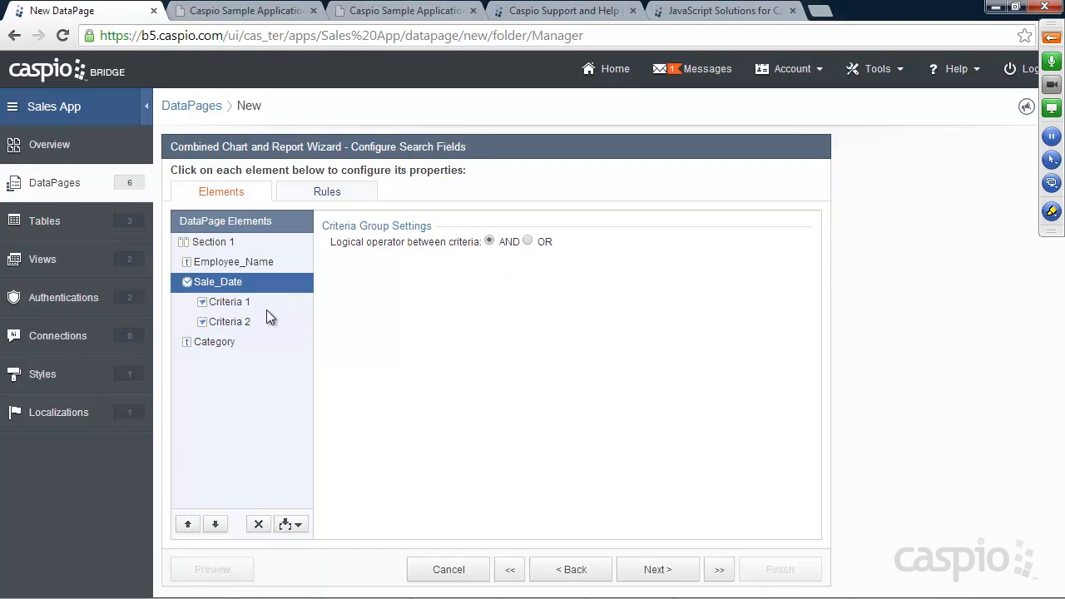
Step: Set Criteria 1 to Greater Than or Equal, labelled 'Sale Date (from)'
click(229, 305)
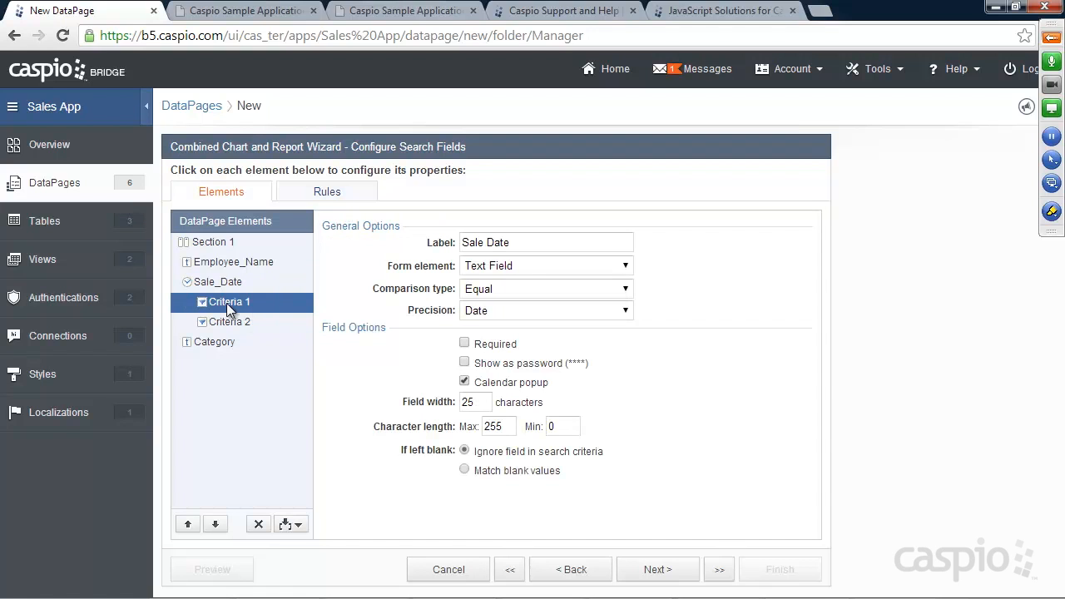
click(489, 289)
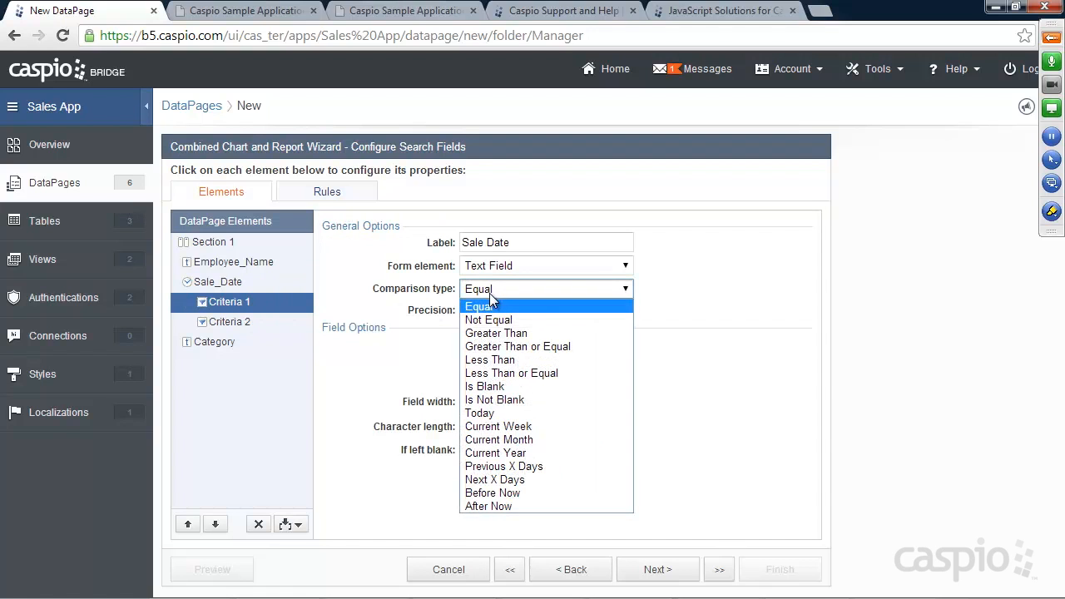
click(502, 346)
click(521, 241)
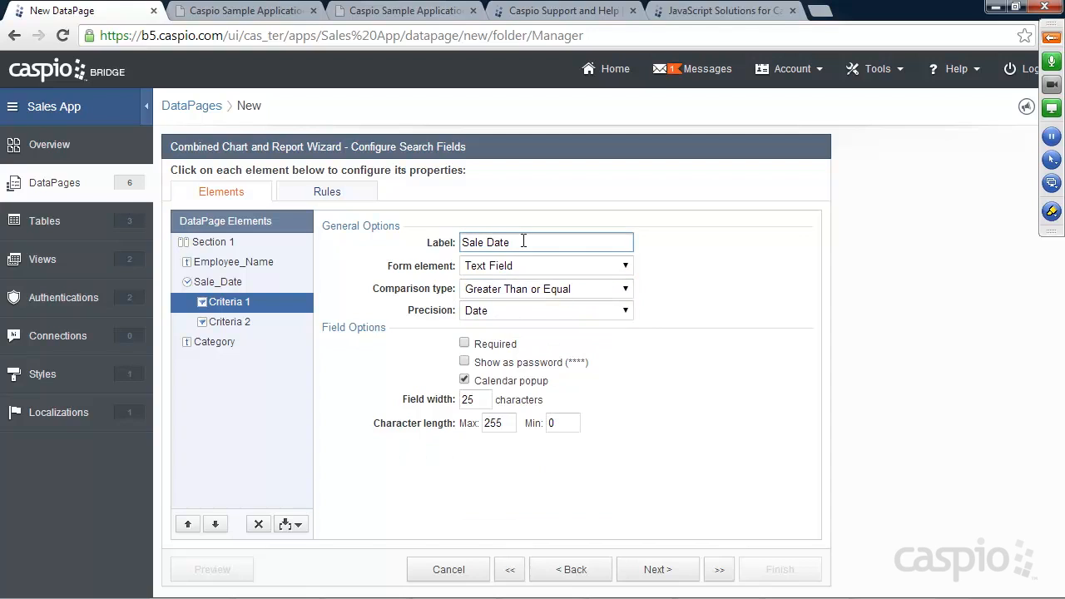
text((from)
Step: Set Criteria 2 to Less Than or Equal for the 'Sale Date (to)' bound
click(253, 321)
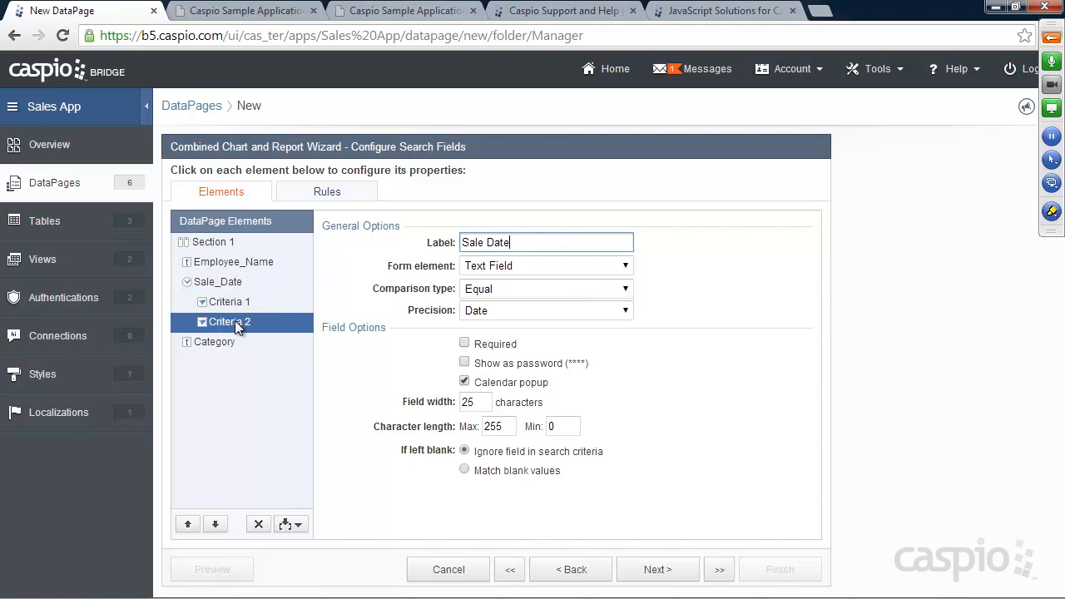
click(502, 287)
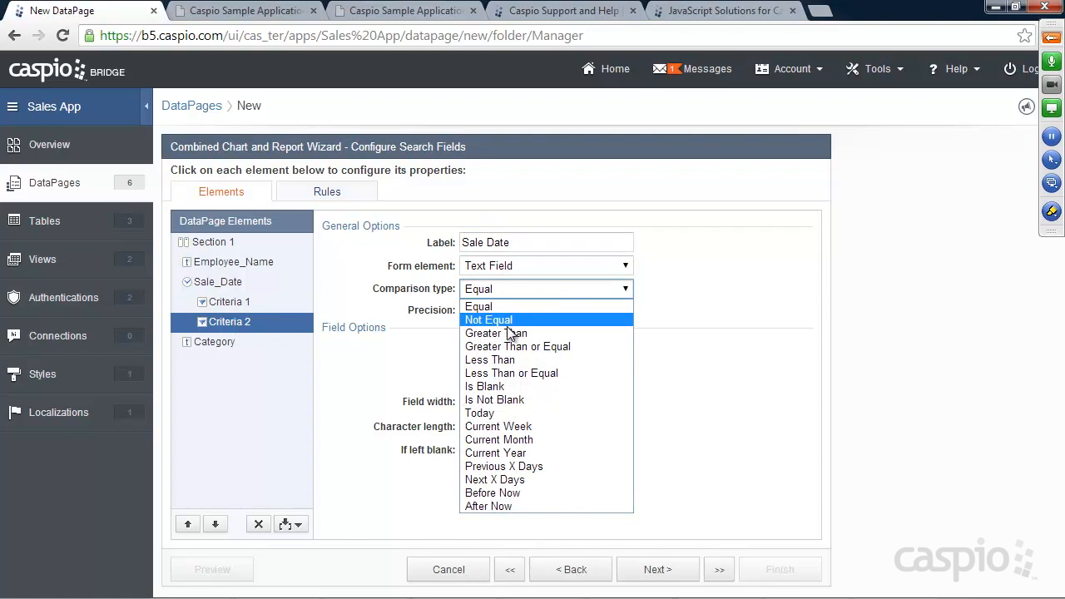
click(511, 373)
click(521, 242)
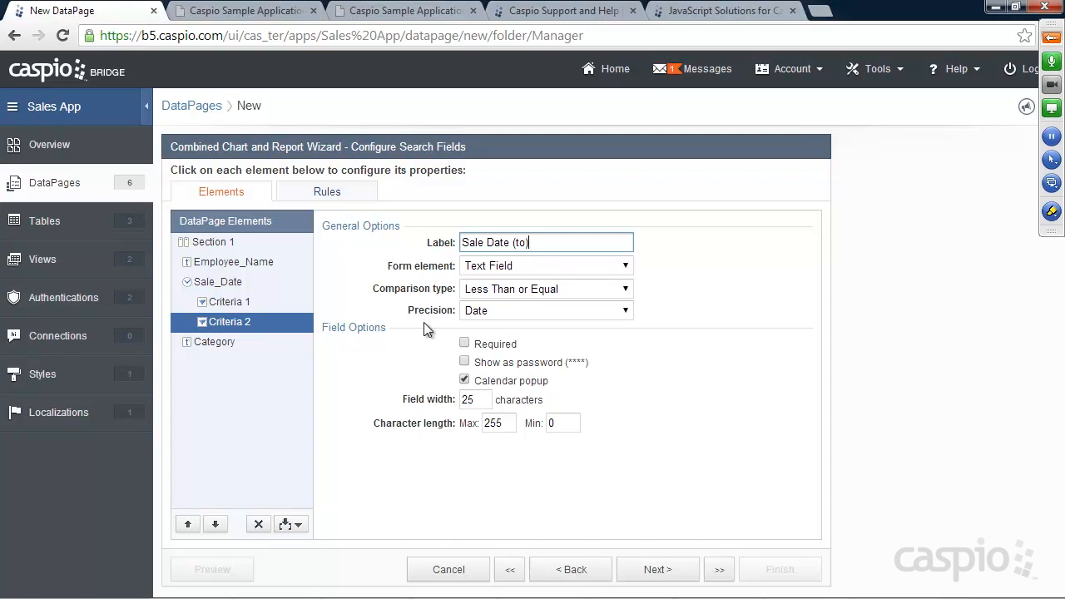
Step: Make Category a dropdown with a blank-valued '-- Select Category --' option
click(215, 342)
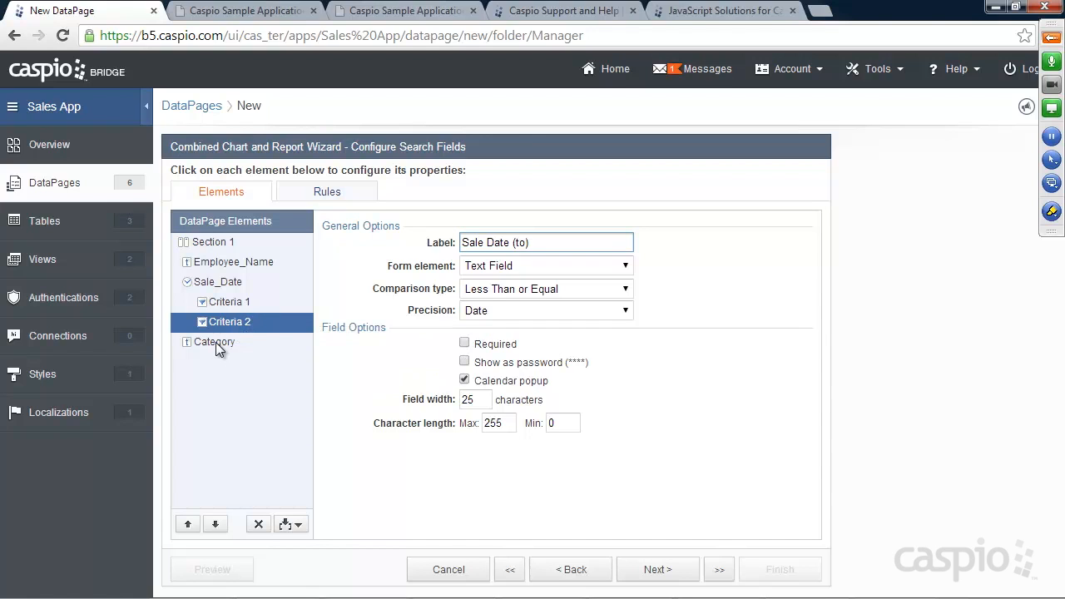
click(460, 269)
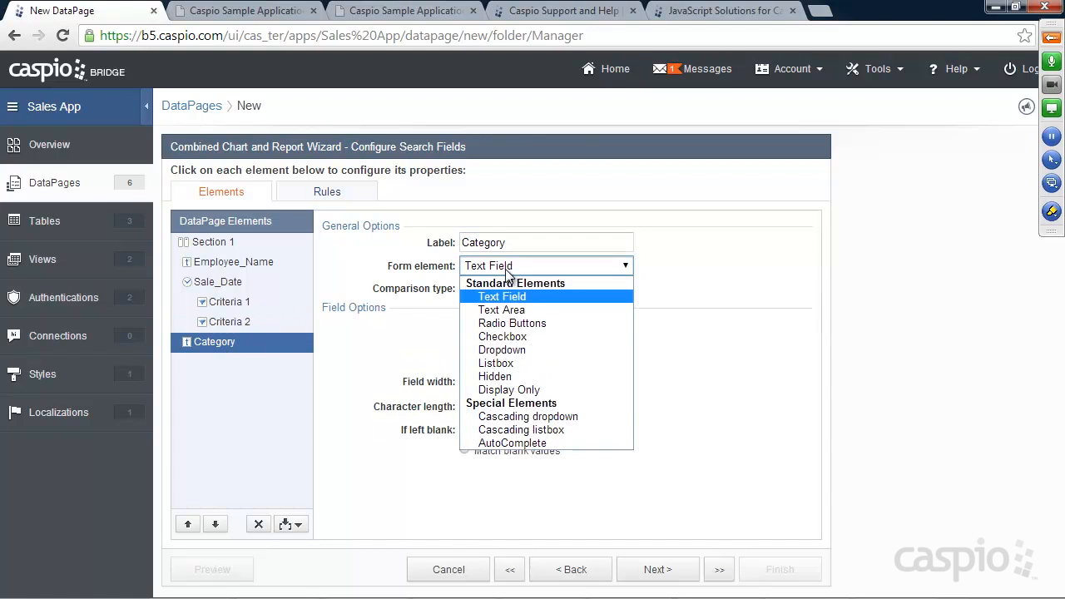
click(506, 349)
click(508, 342)
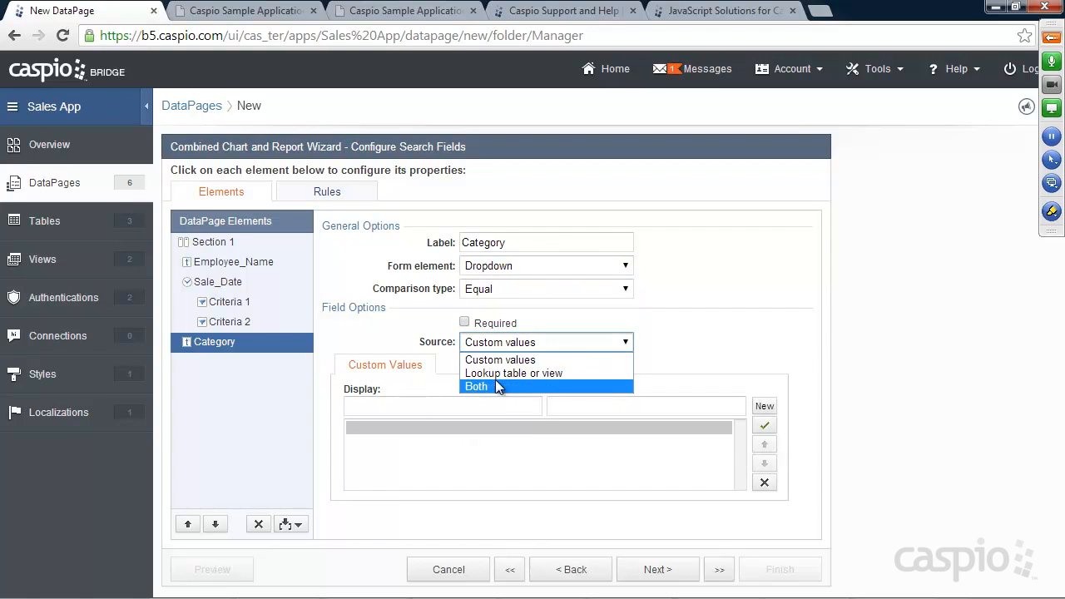
click(495, 387)
click(471, 405)
text(-- S)
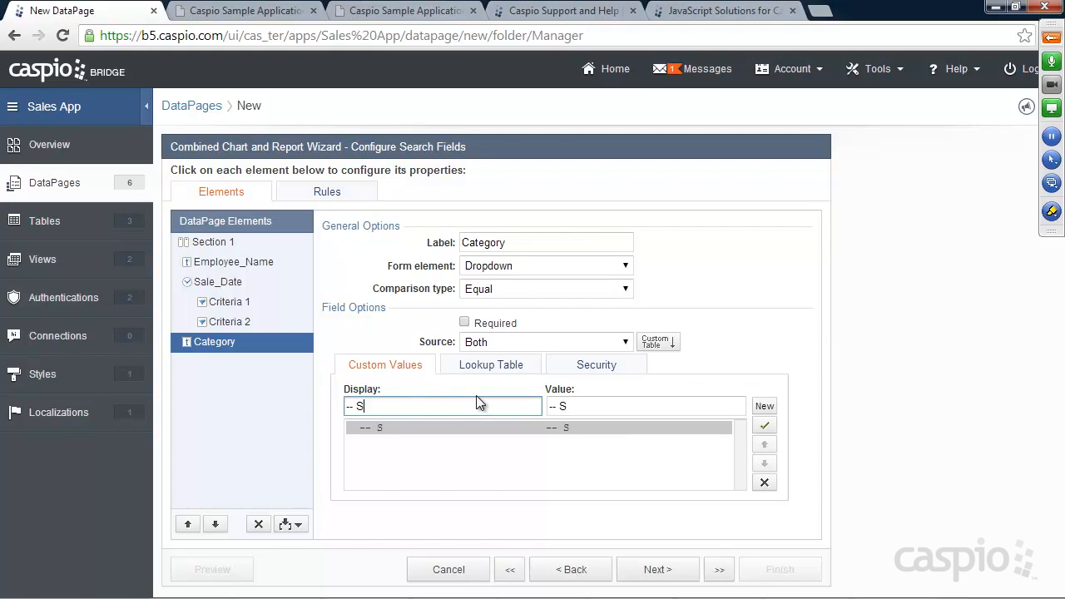
text(elect Category --)
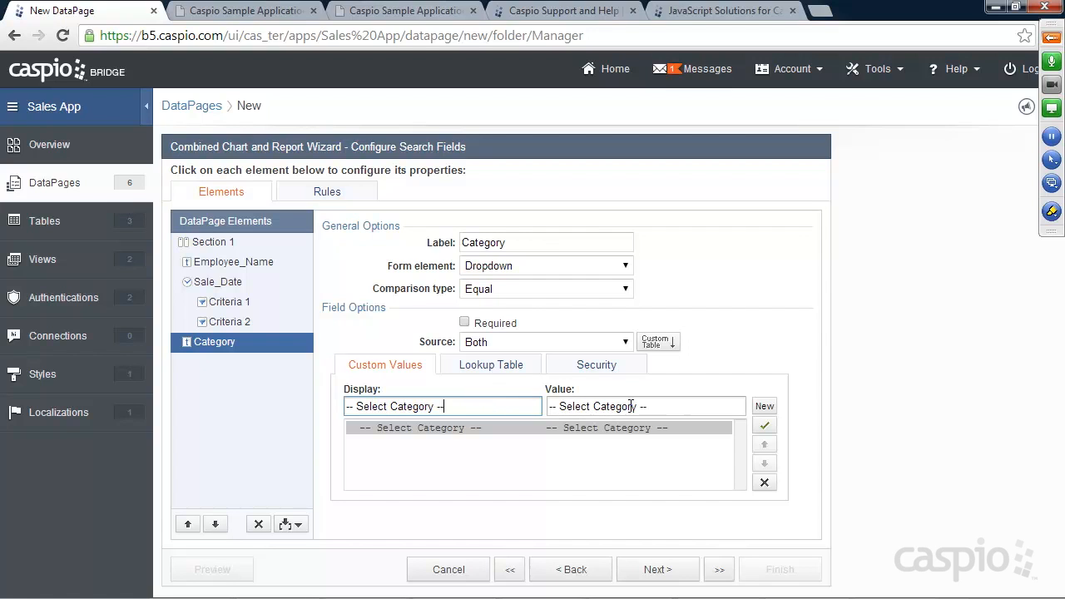
drag(653, 407, 550, 408)
key(BackSpace)
Step: Use the Categories_ table as the Category lookup, then continue to results fields
click(490, 366)
click(508, 395)
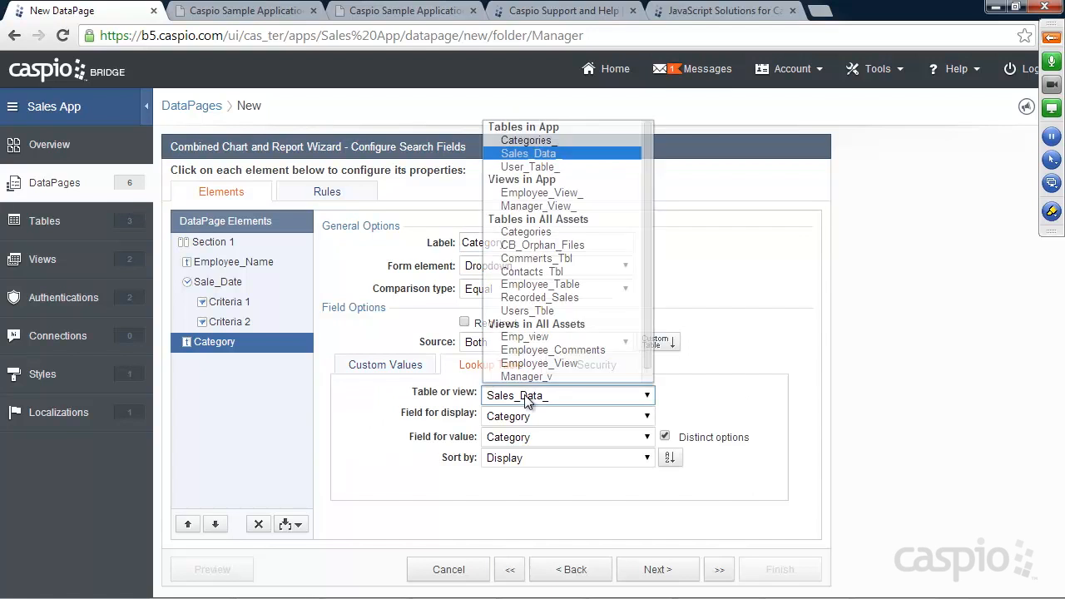
click(531, 139)
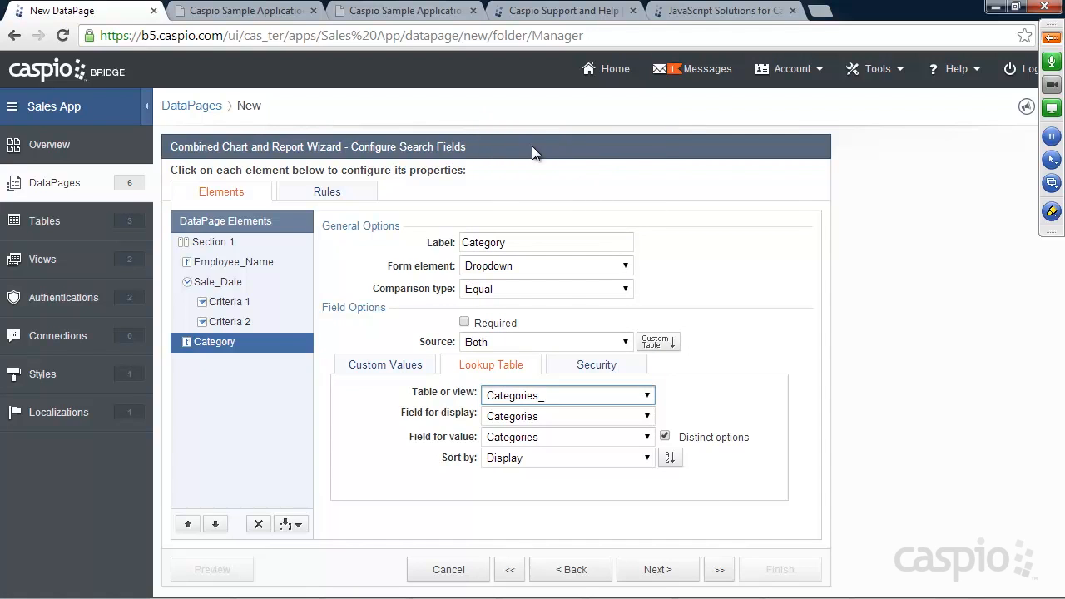
click(654, 569)
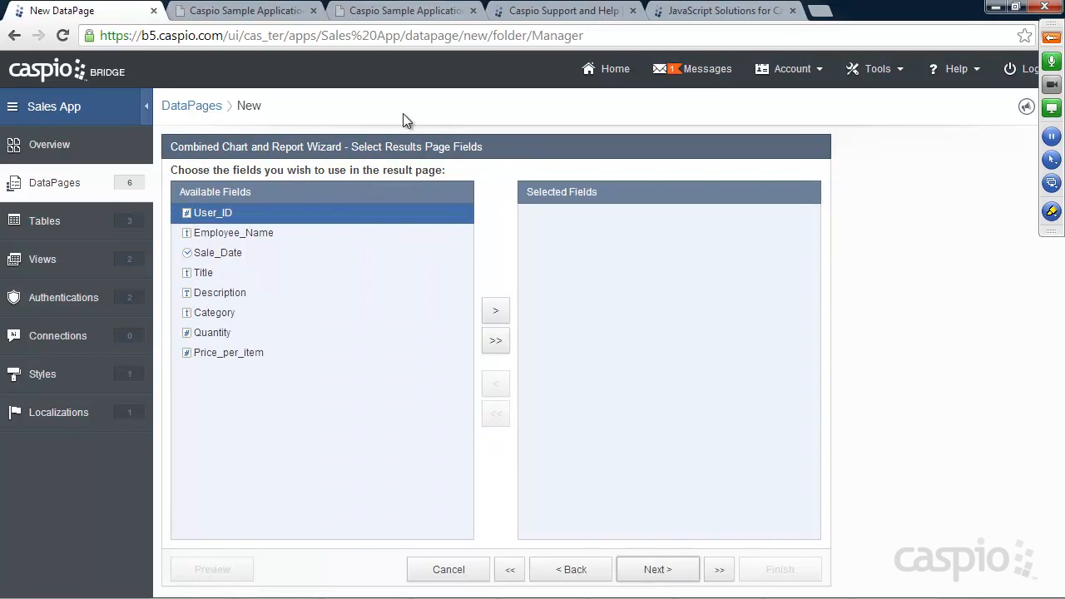
Step: Run the demo Sales Report search and scroll through its bar chart and grouped results
click(237, 10)
click(146, 389)
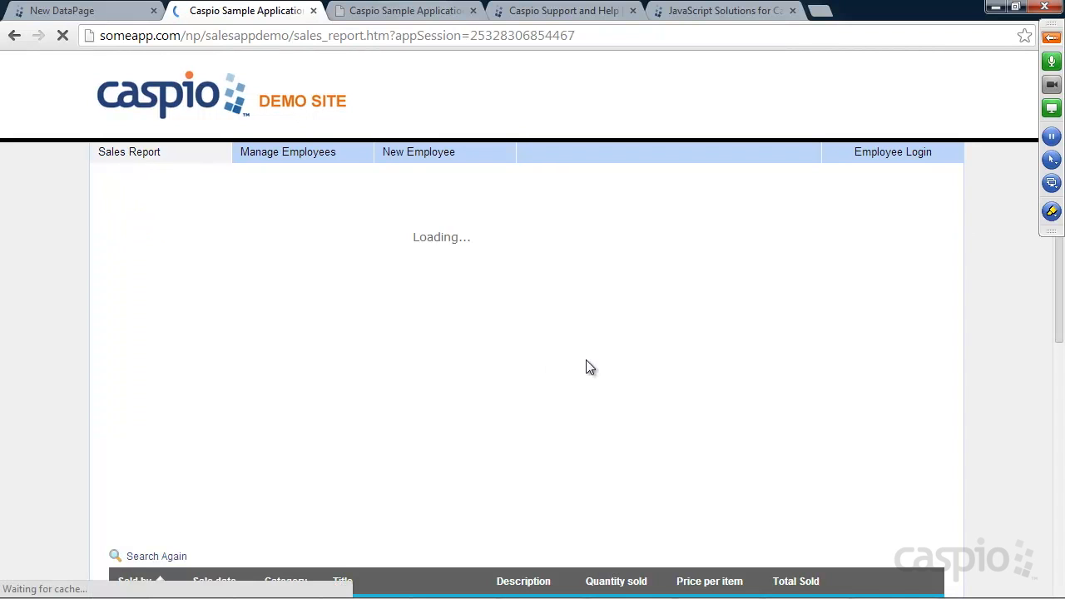
scroll(886, 338, down, 2)
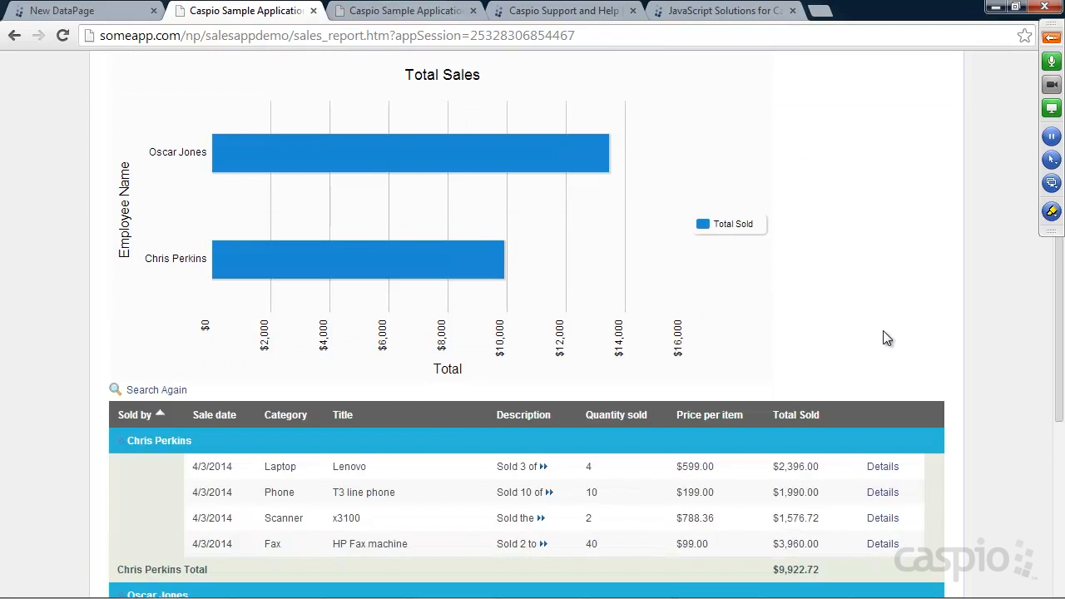
scroll(886, 339, down, 2)
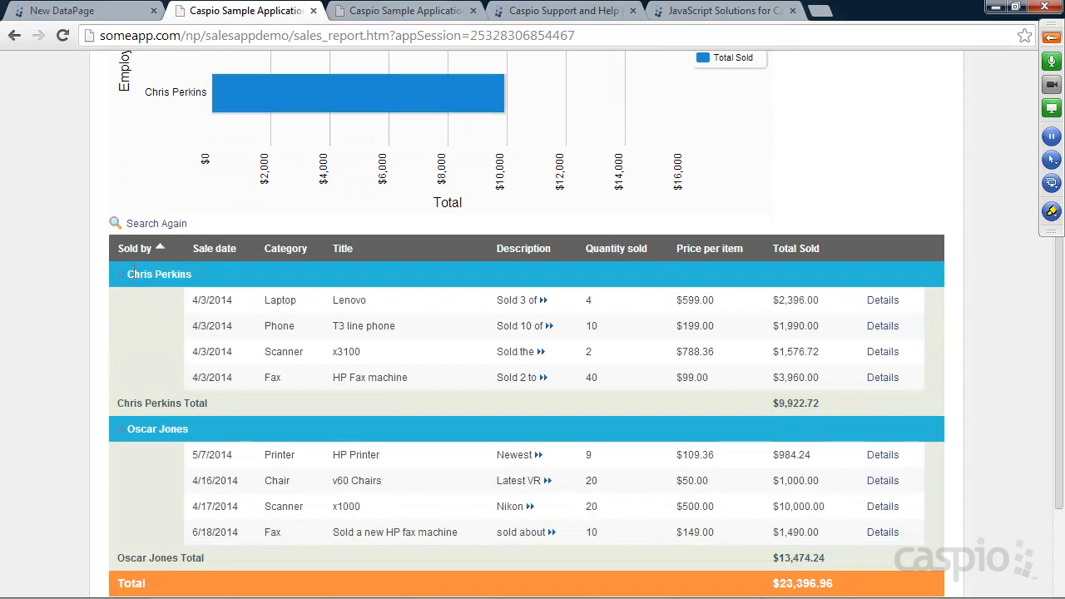
Step: Add Employee_Name, Sale_Date, Title and Description to the results page fields
click(106, 11)
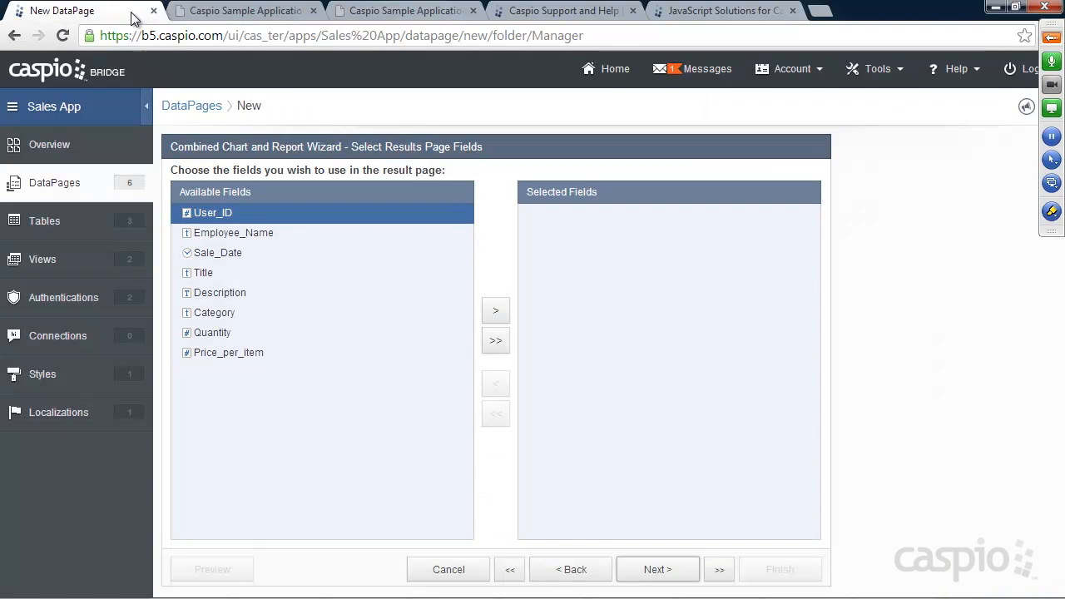
click(230, 232)
click(496, 310)
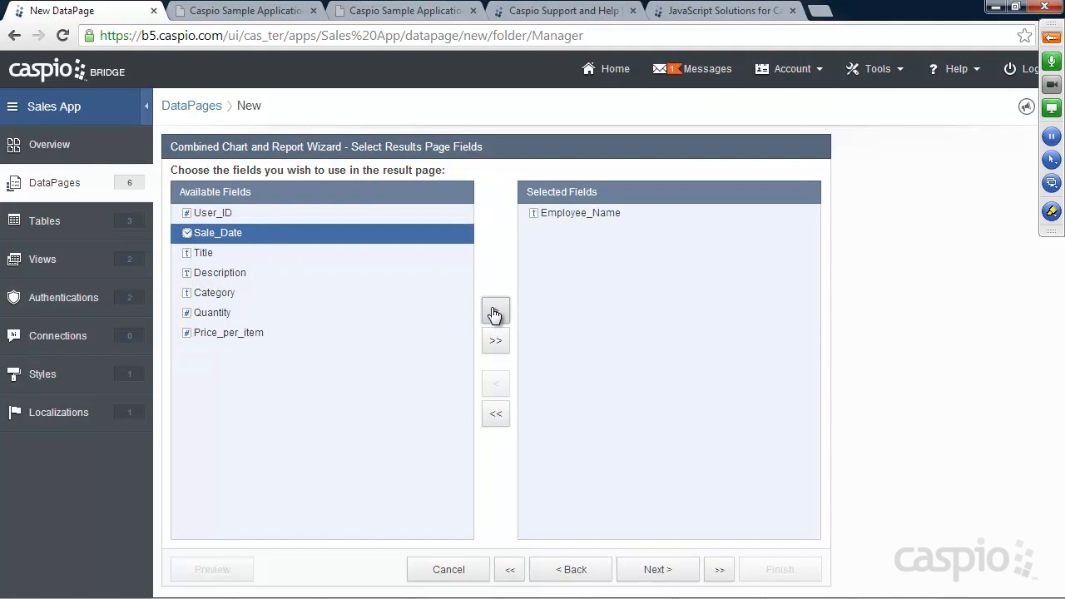
click(500, 310)
click(500, 311)
click(500, 310)
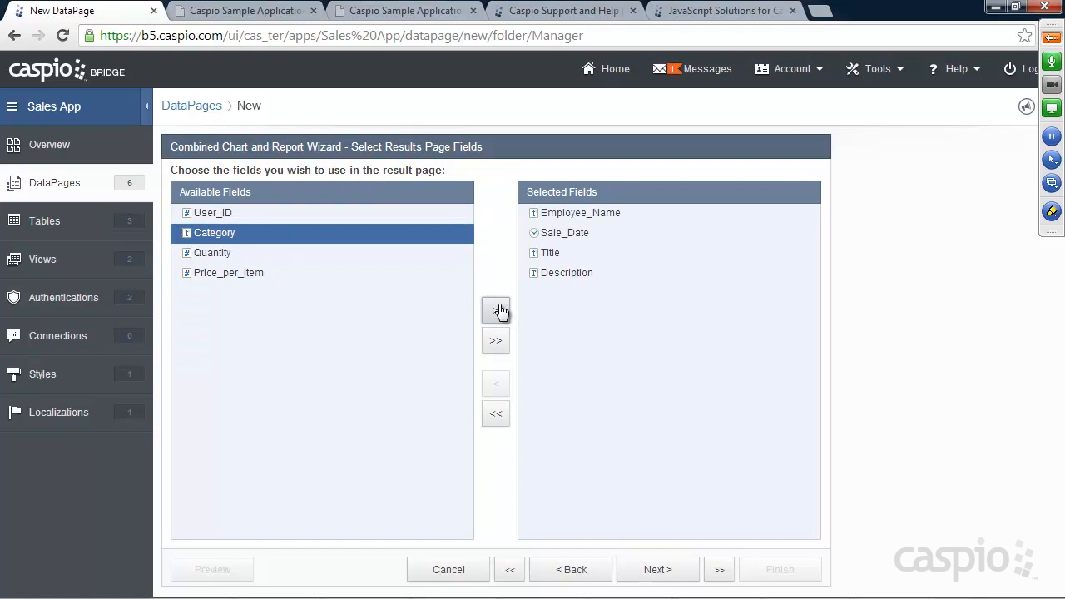
Step: Enable the DataPage's advanced options and return to the results fields step
click(583, 574)
click(583, 574)
click(582, 574)
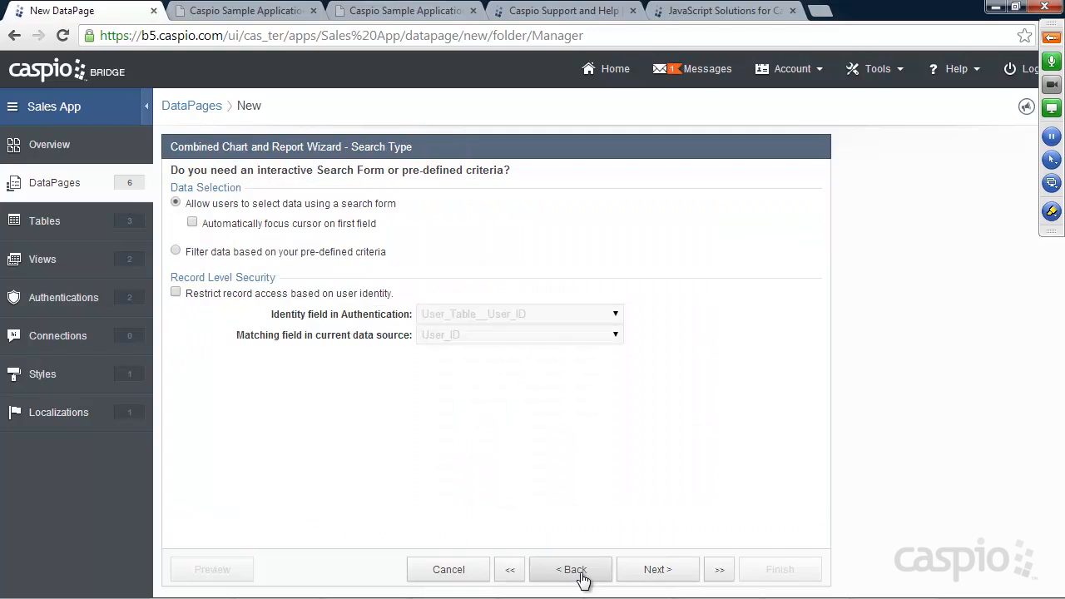
click(555, 566)
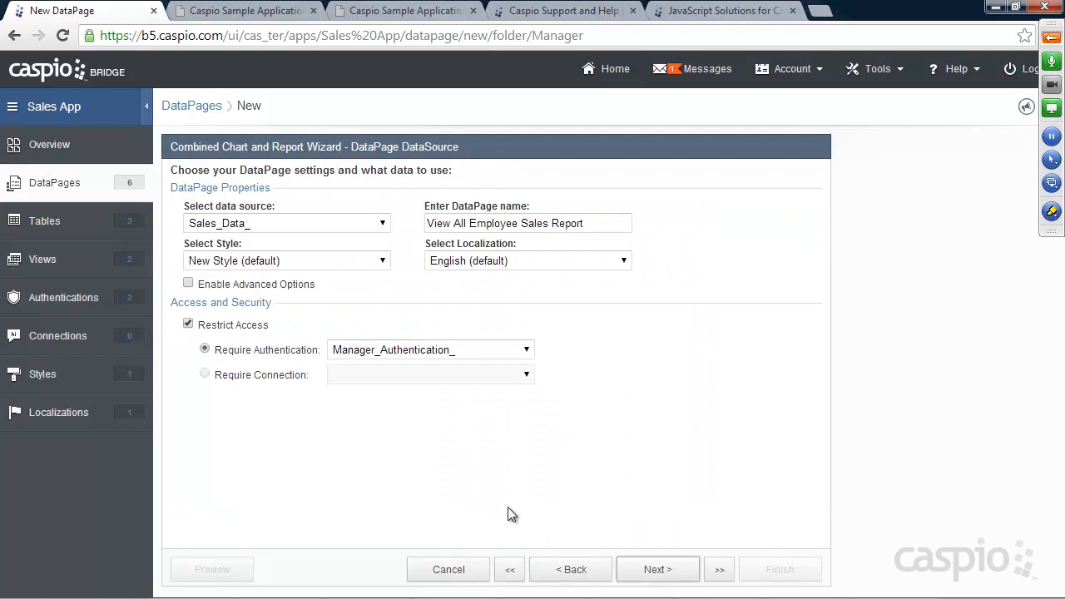
click(237, 285)
click(658, 581)
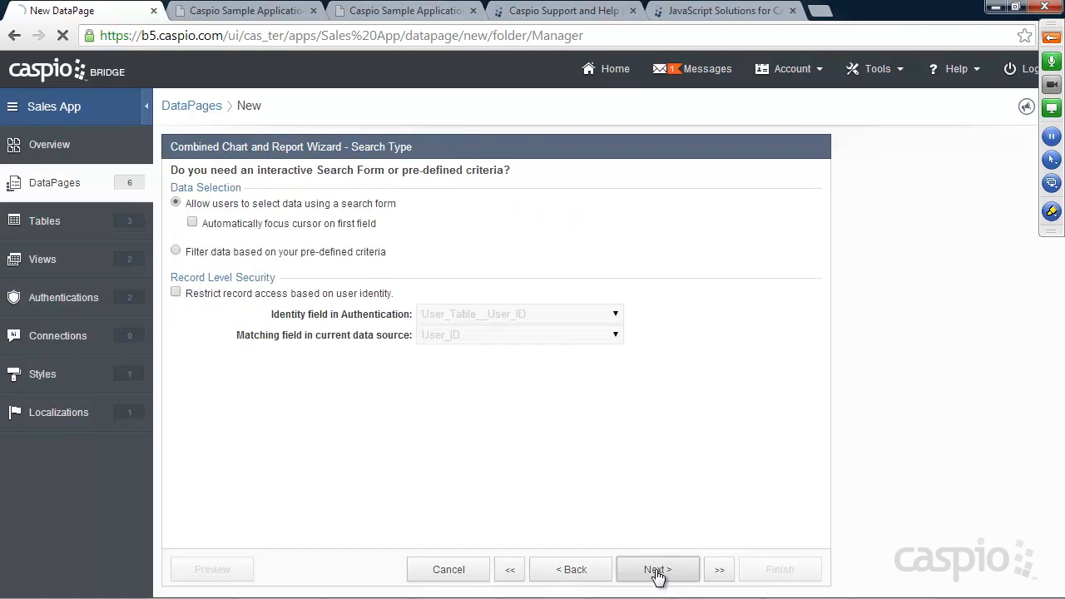
click(657, 574)
click(656, 574)
click(657, 572)
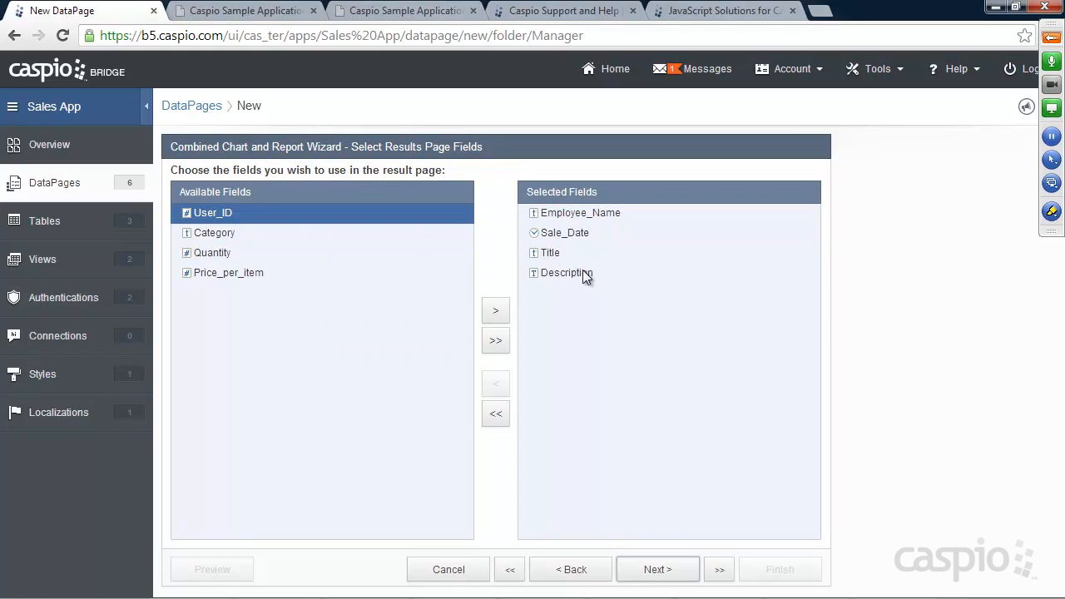
Step: Add Category, Quantity and Price_per_item to the results page fields
click(209, 232)
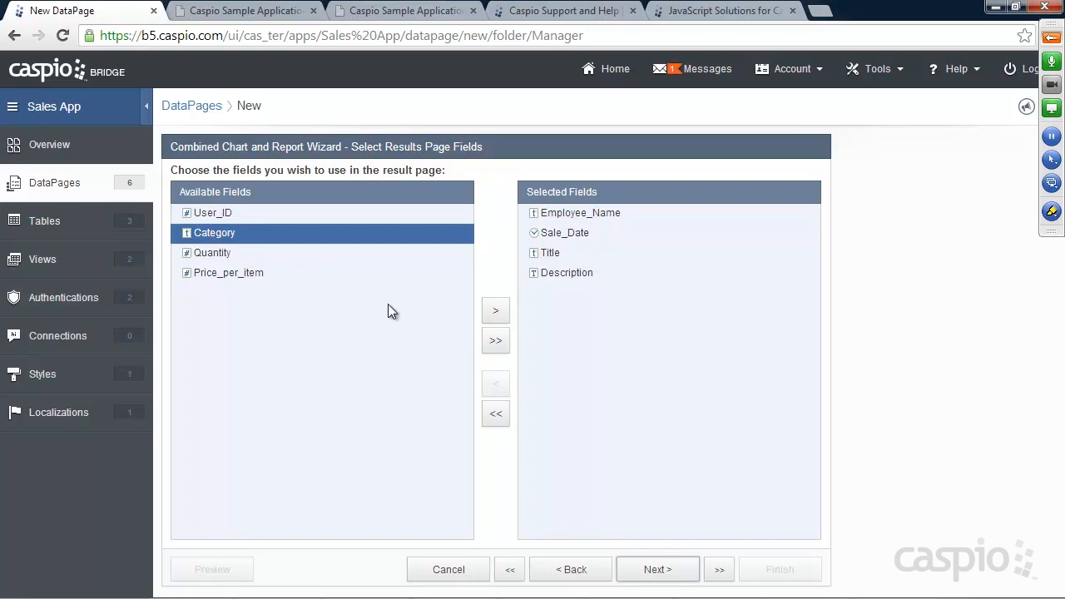
click(496, 313)
click(497, 312)
click(496, 312)
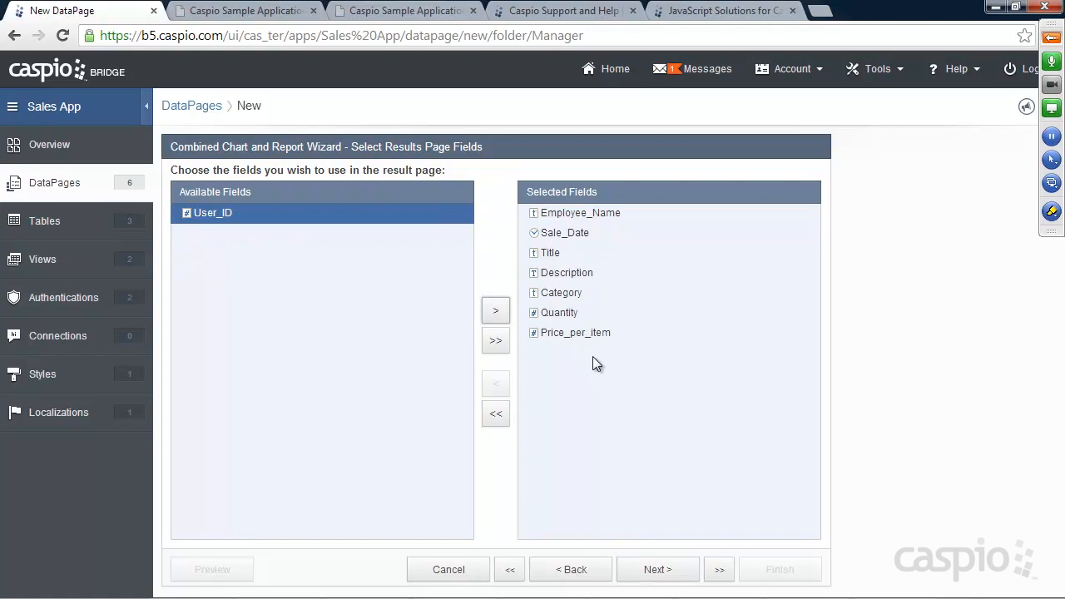
click(670, 570)
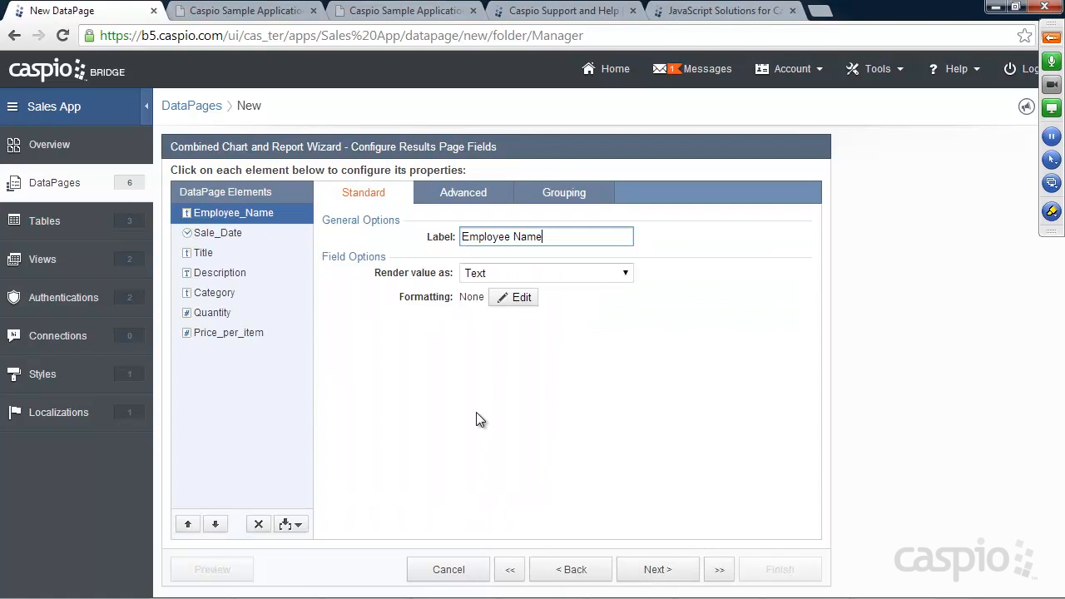
Step: Group results by Employee_Name as collapsible groups
click(549, 202)
click(509, 236)
click(507, 255)
click(502, 280)
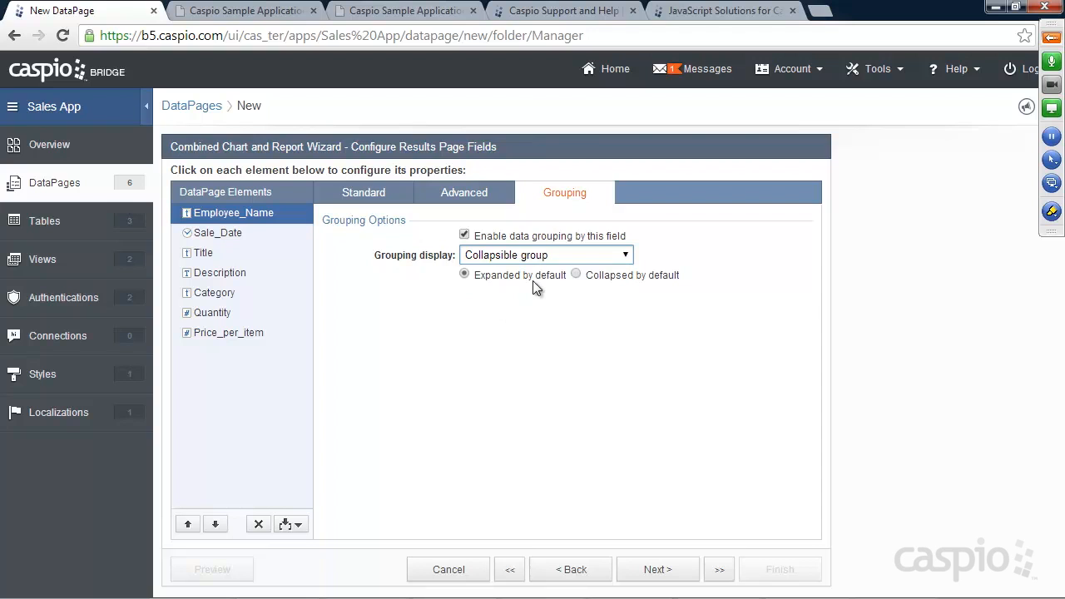
Step: Truncate the Description field at 10 characters
click(210, 234)
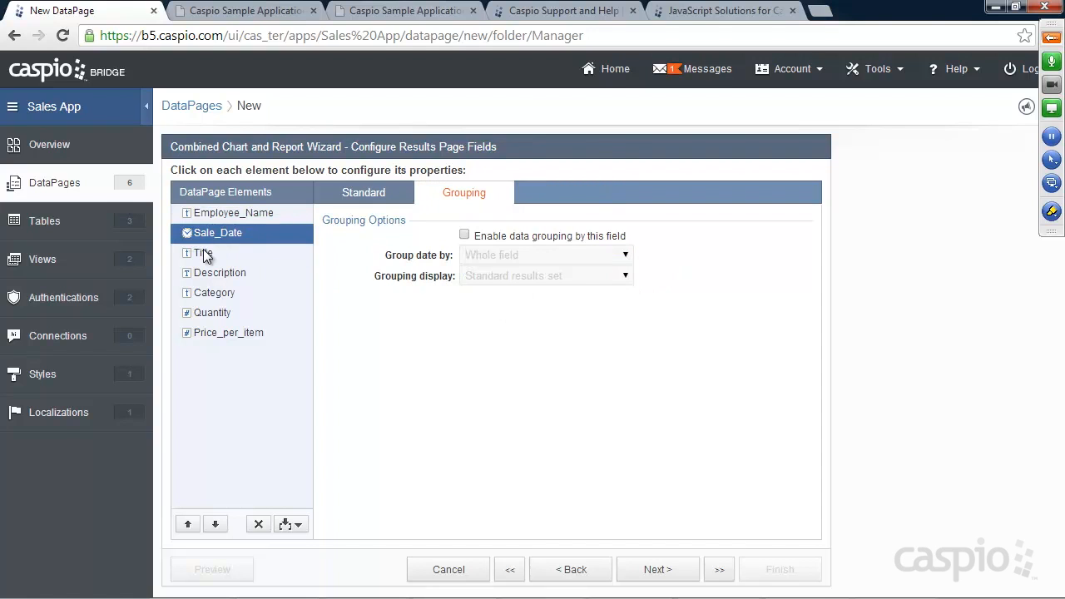
click(203, 252)
click(218, 273)
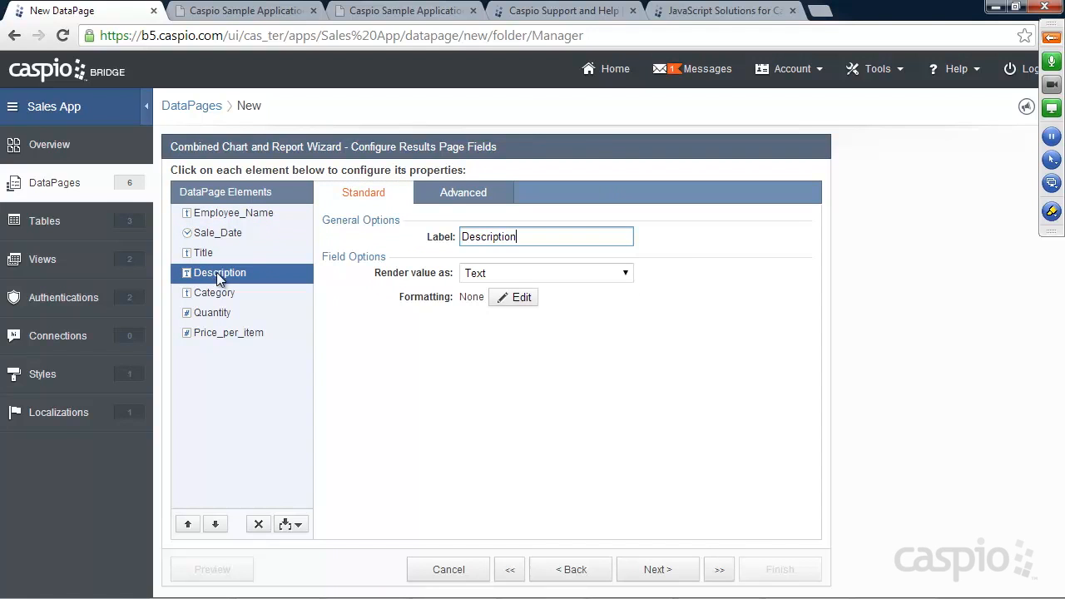
click(462, 194)
click(464, 236)
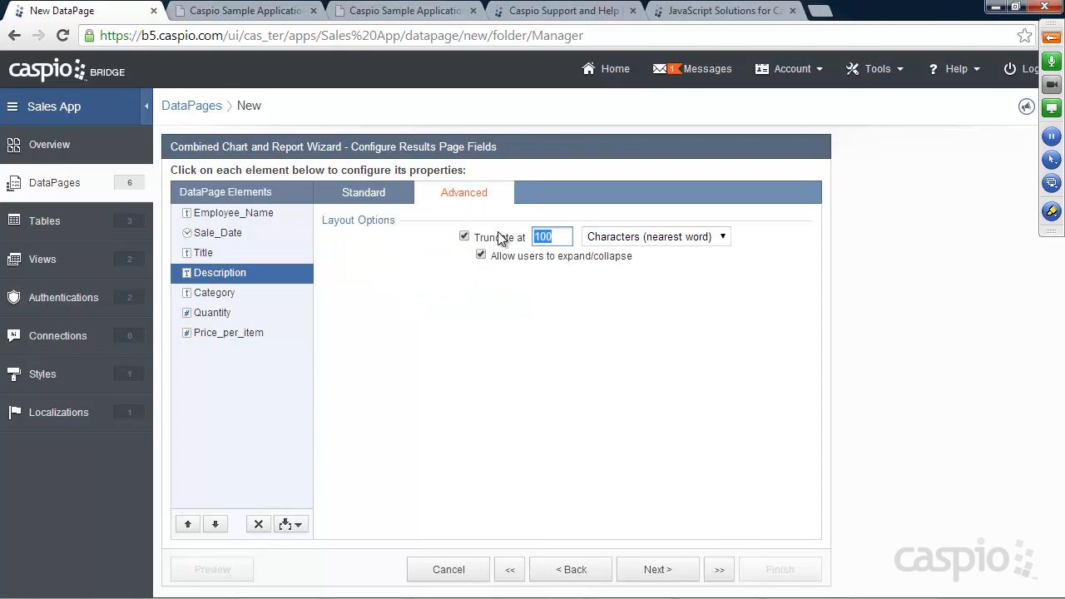
text(10)
Step: Format Price_per_item with custom Currency formatting
click(210, 293)
click(215, 314)
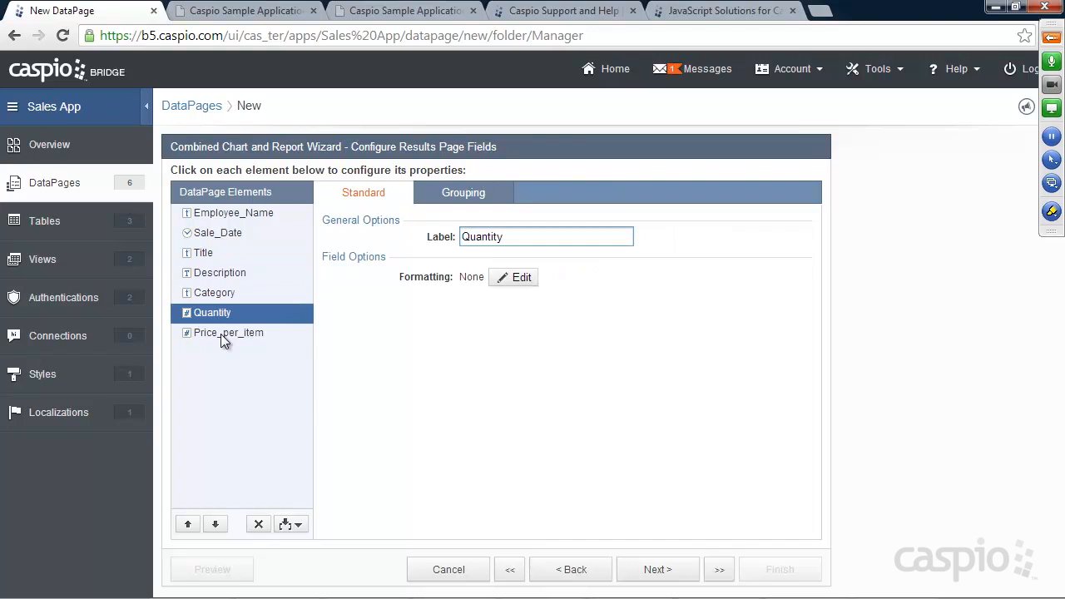
click(218, 331)
click(515, 278)
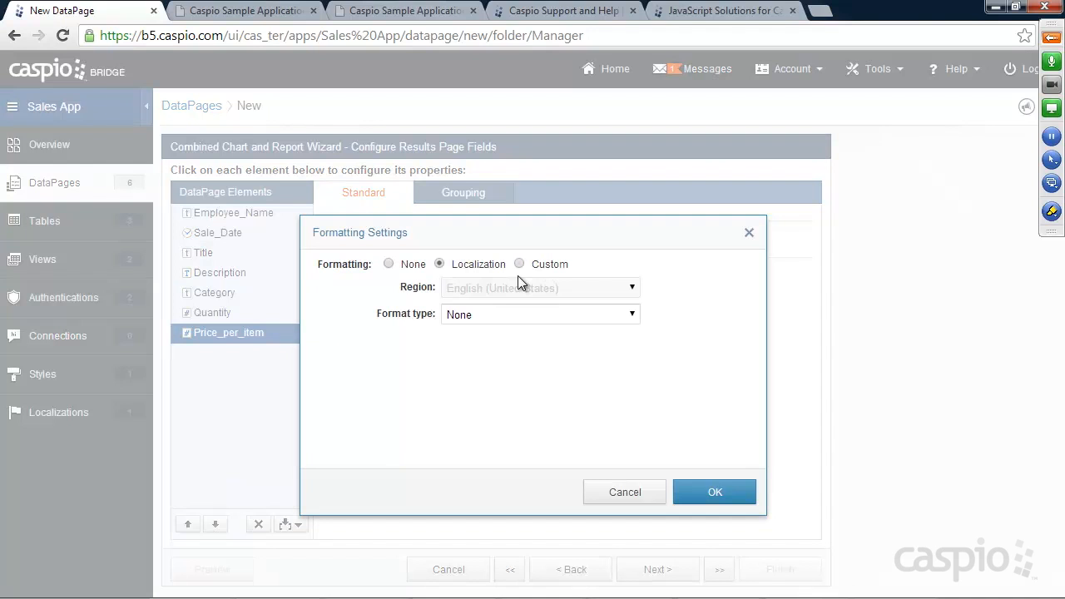
click(519, 264)
click(524, 315)
click(512, 359)
click(714, 491)
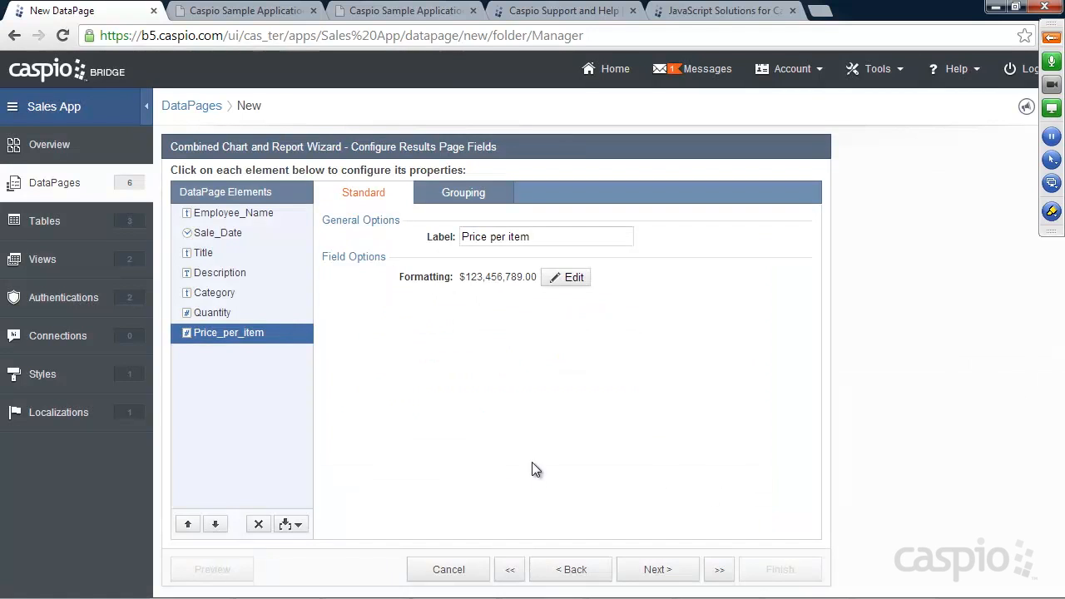
click(291, 524)
Step: Add a calculated field labelled Total below Price_per_item
click(253, 488)
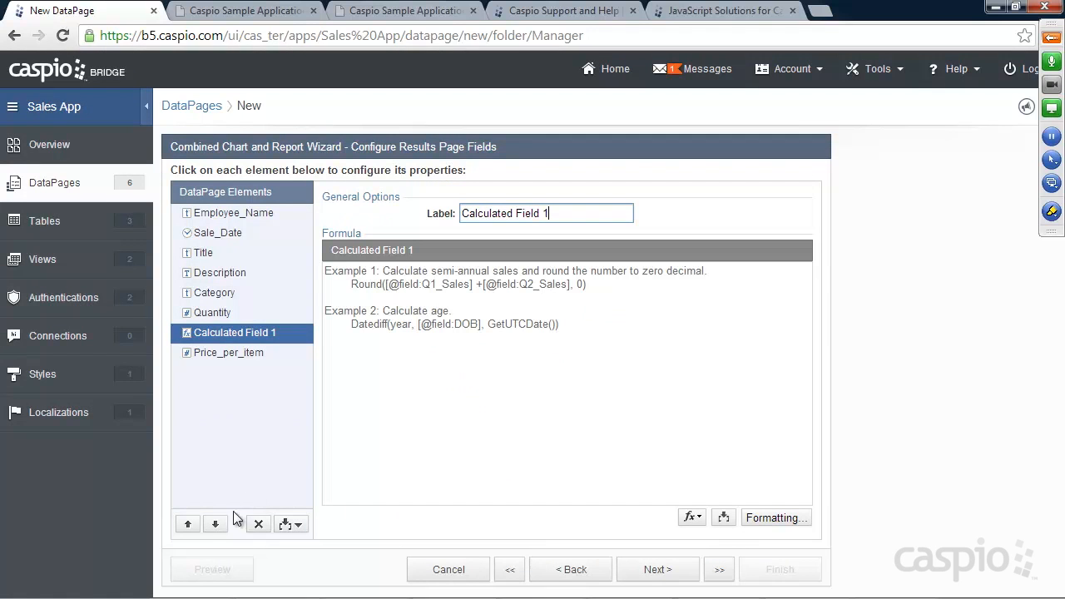
click(215, 524)
drag(583, 214, 421, 215)
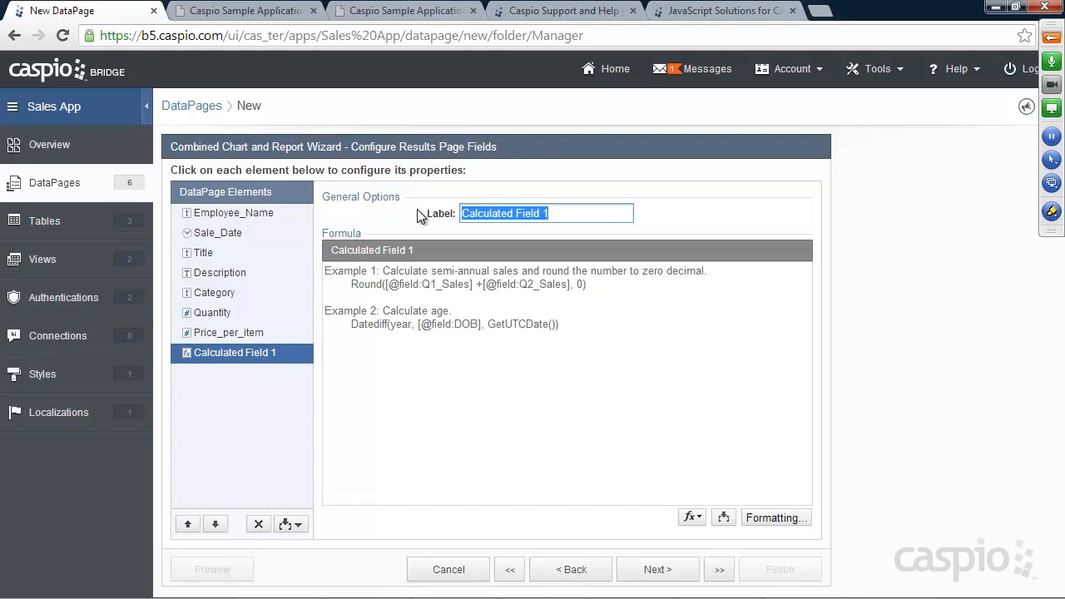
text(Total)
click(494, 320)
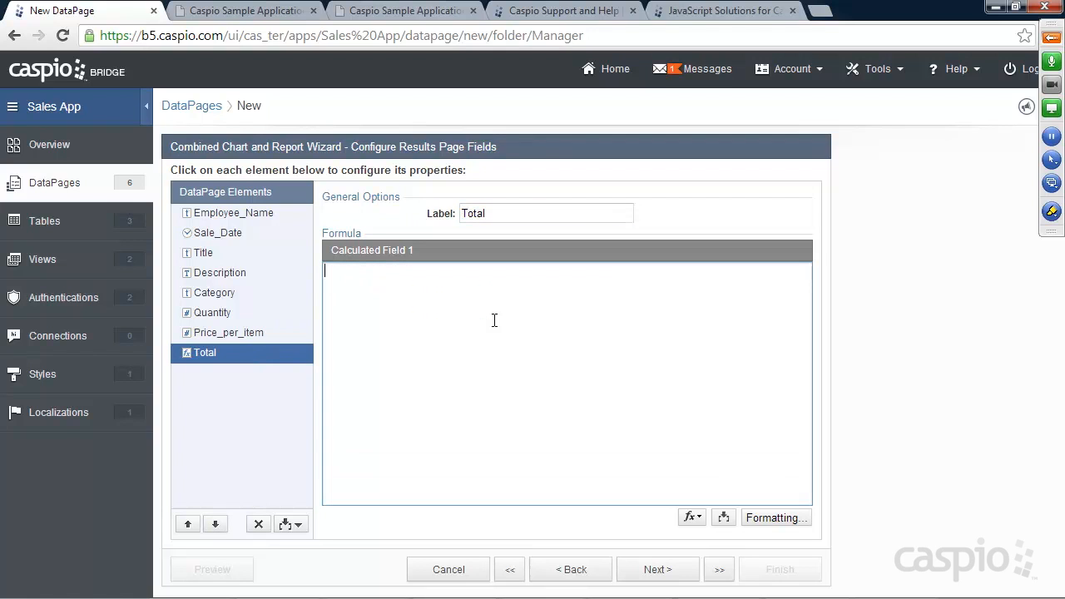
click(722, 517)
click(709, 543)
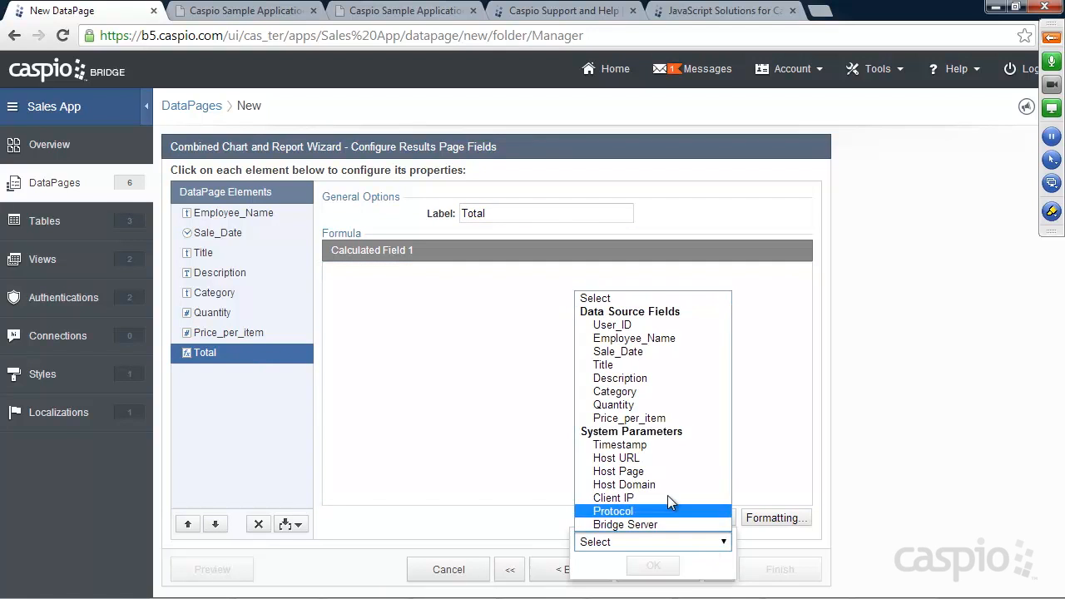
click(636, 405)
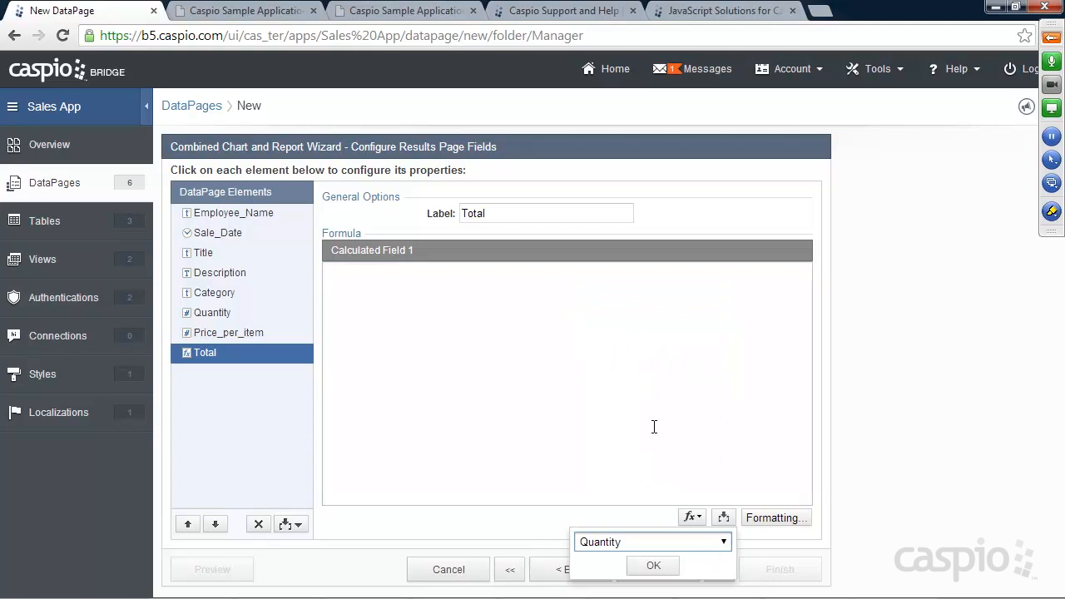
click(654, 566)
click(424, 271)
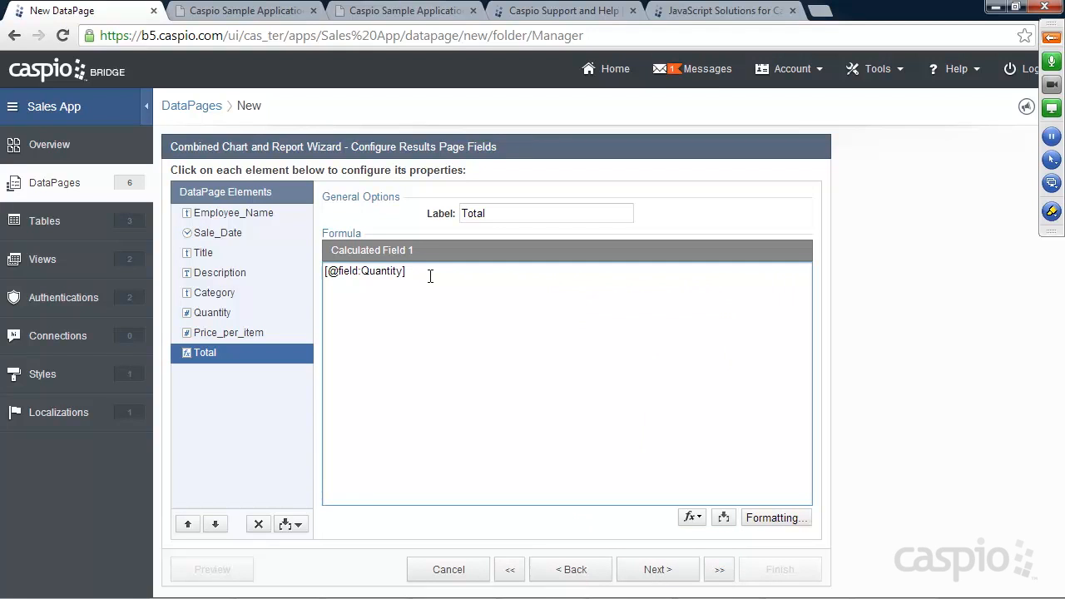
text(*)
click(723, 518)
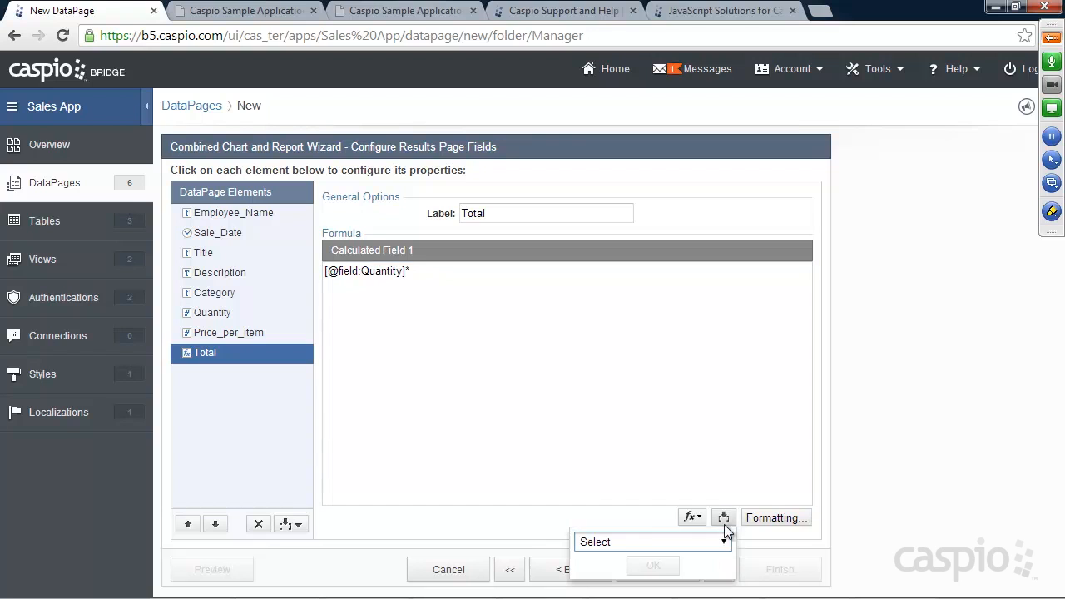
click(715, 542)
click(620, 418)
click(654, 561)
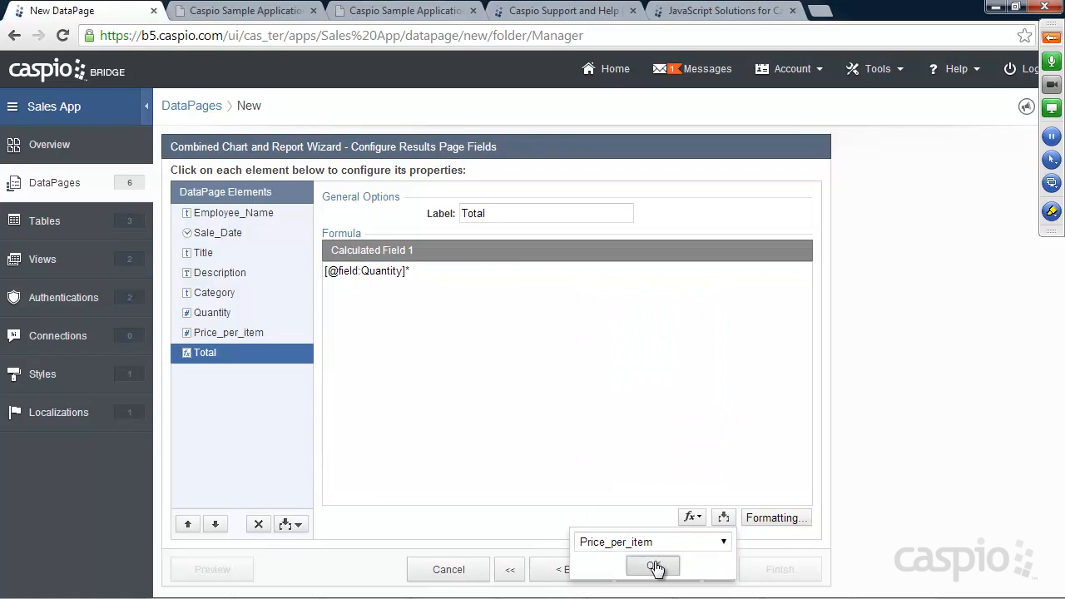
Step: Format Total as Currency and insert a Totals & Aggregation element
click(766, 519)
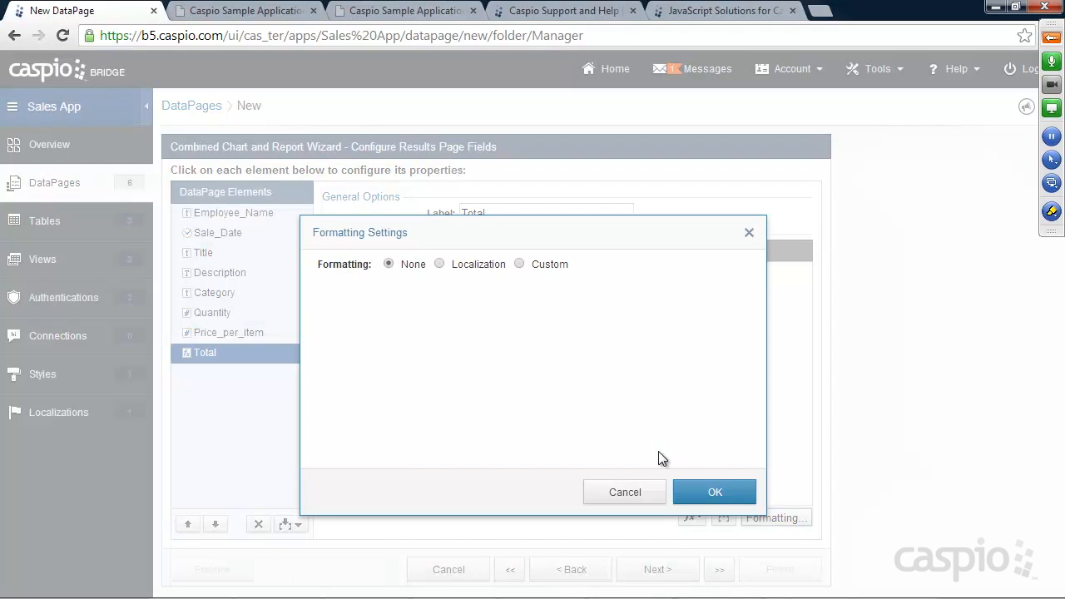
click(545, 265)
click(511, 313)
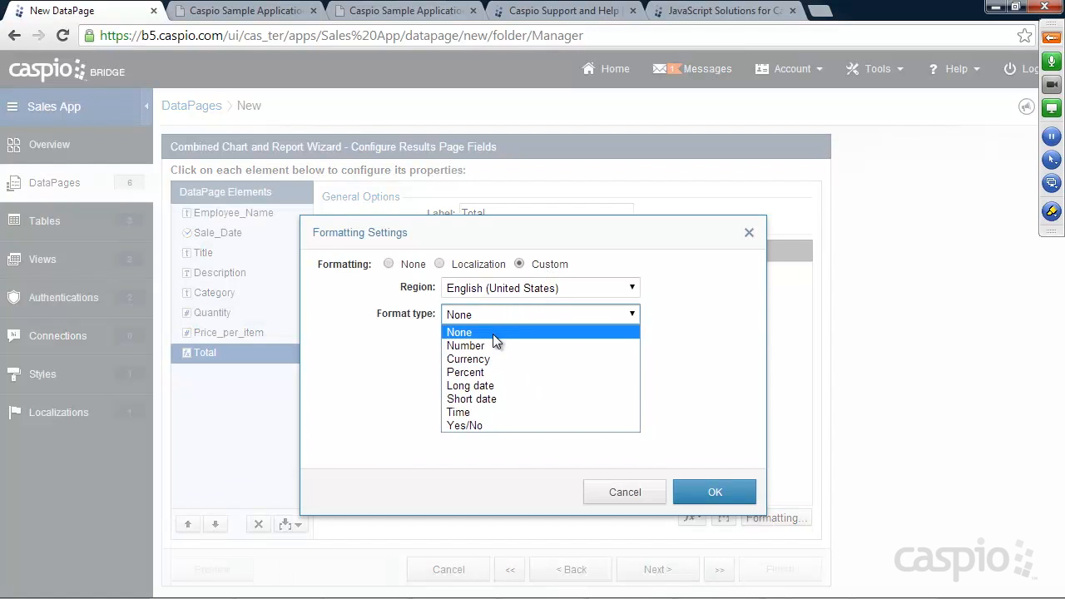
click(500, 358)
click(713, 492)
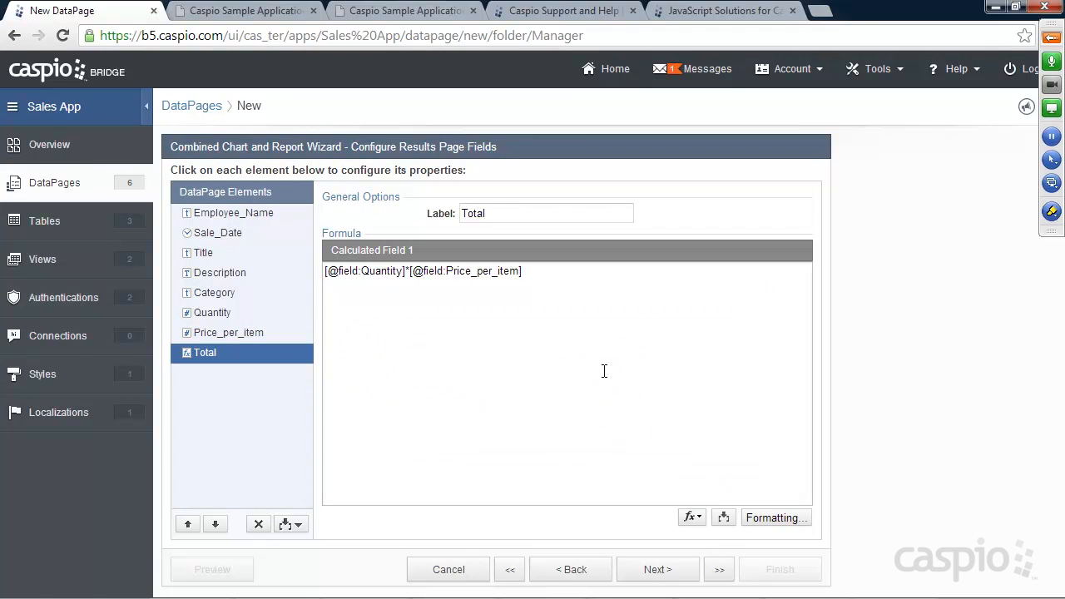
click(293, 524)
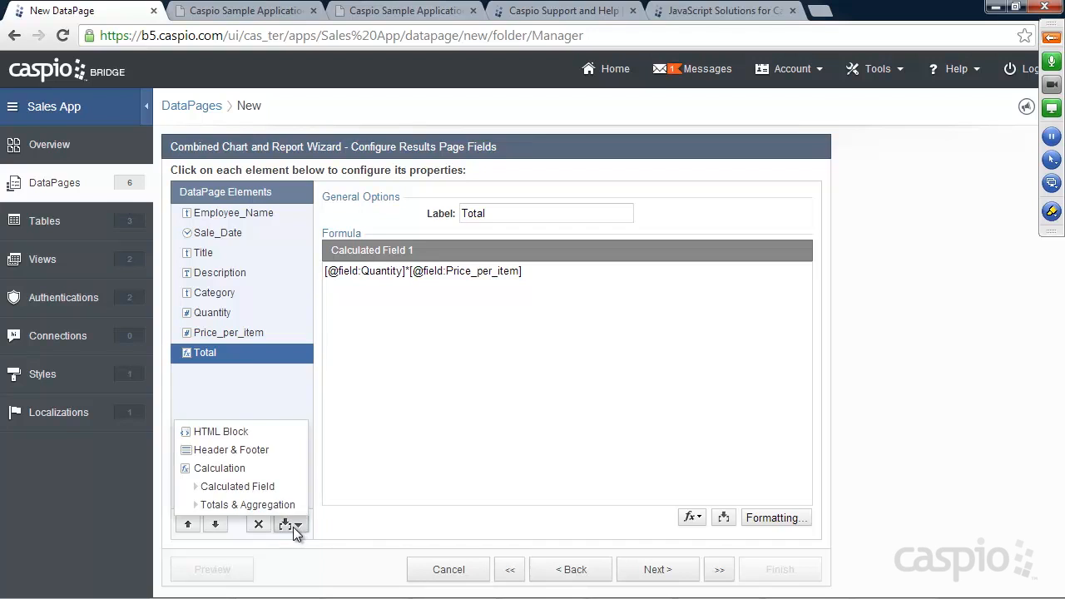
click(269, 506)
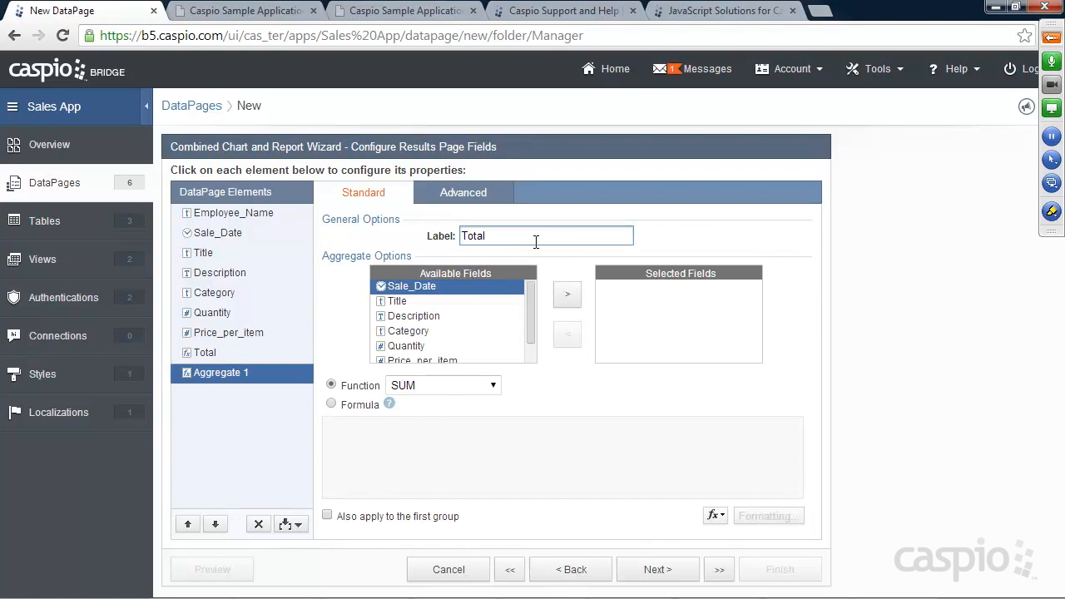
Step: Have the Total aggregate sum the Total field, also for the first group
drag(526, 306, 528, 331)
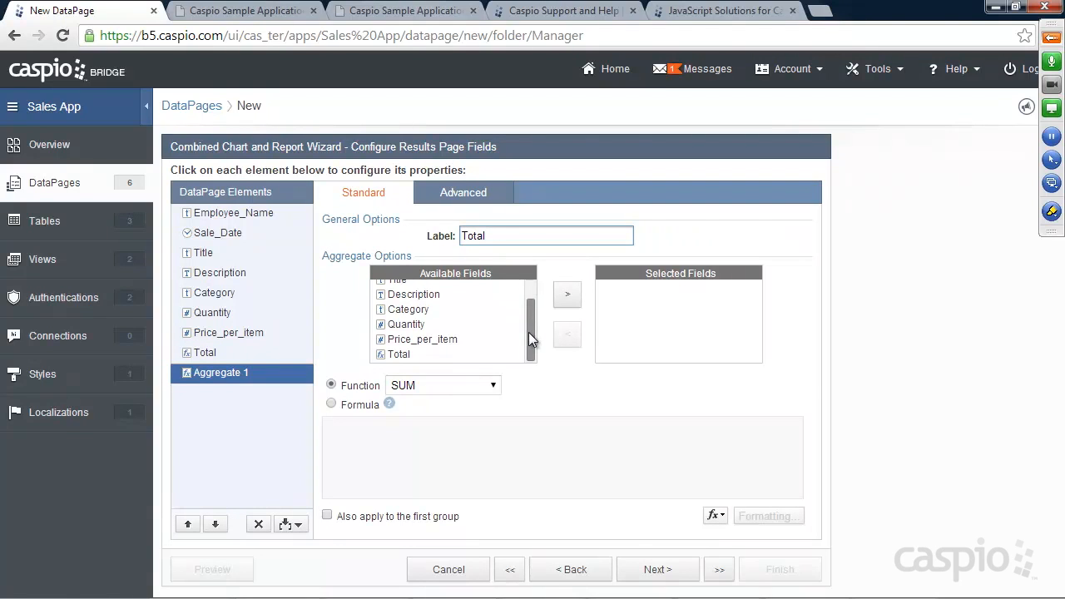
click(421, 355)
click(567, 293)
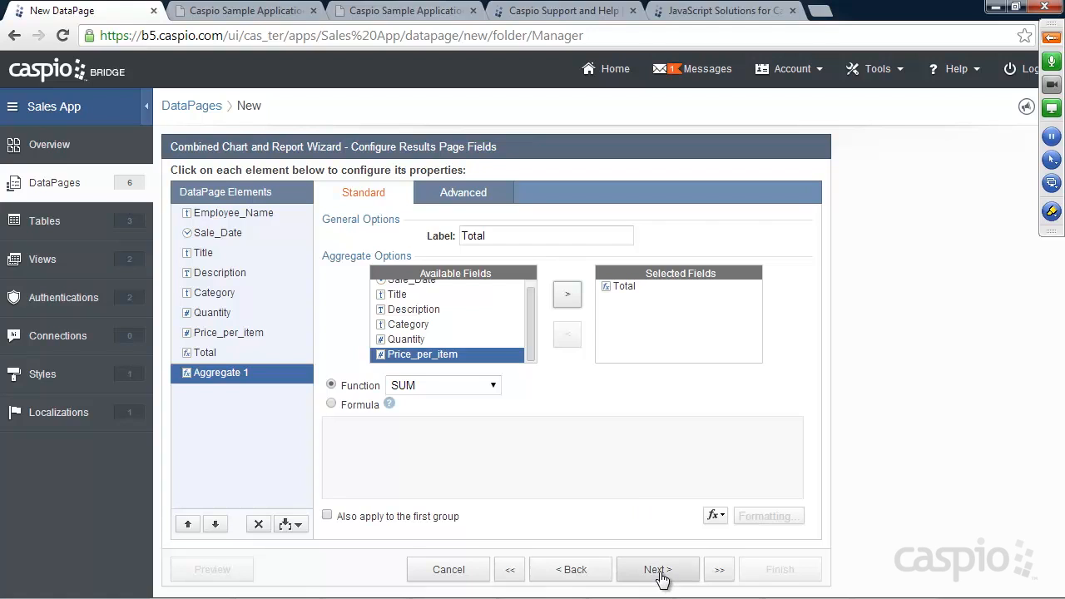
click(328, 517)
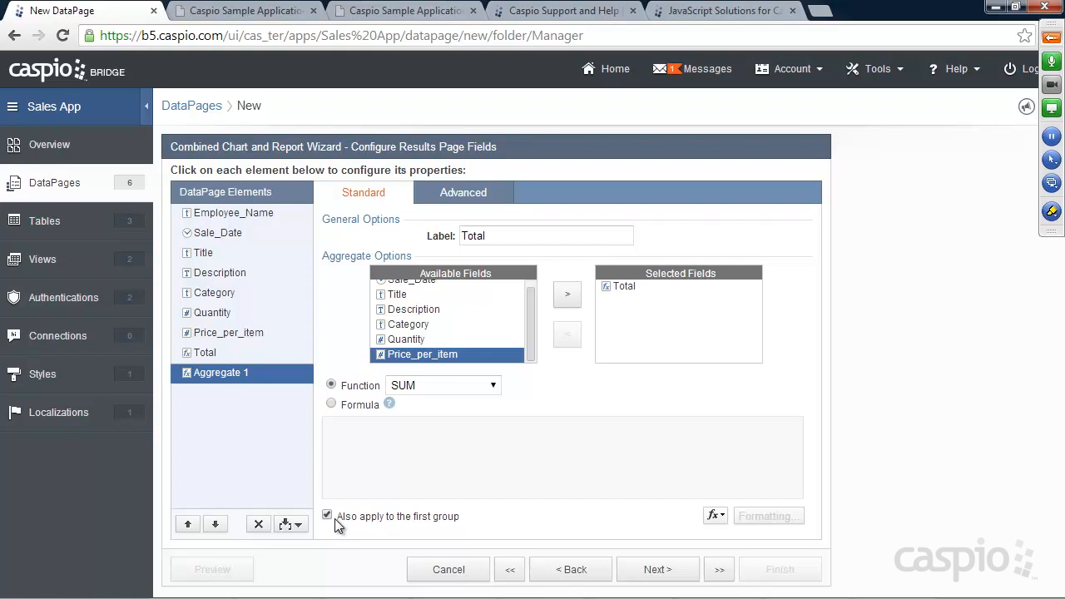
click(661, 566)
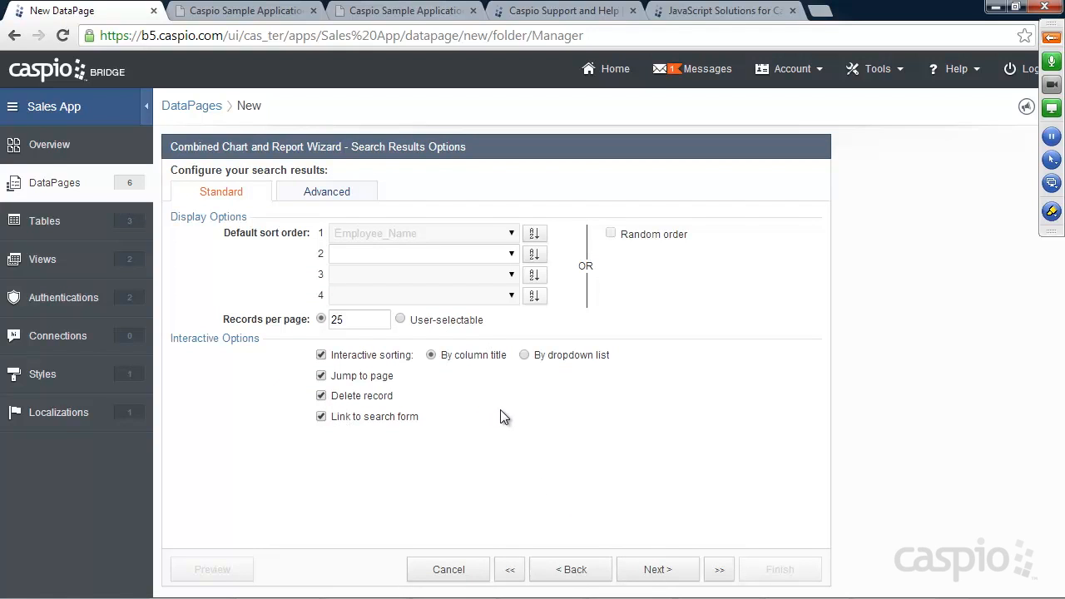
Step: Choose the 2D Bar chart type and title the chart 'Overall Performance'
drag(348, 319, 304, 319)
click(664, 569)
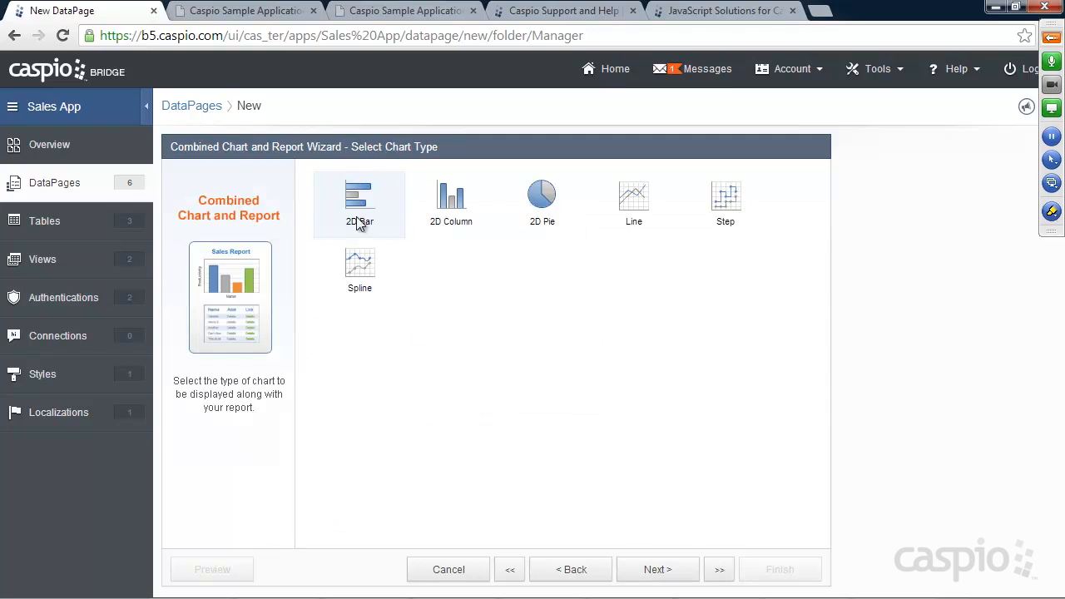
click(663, 569)
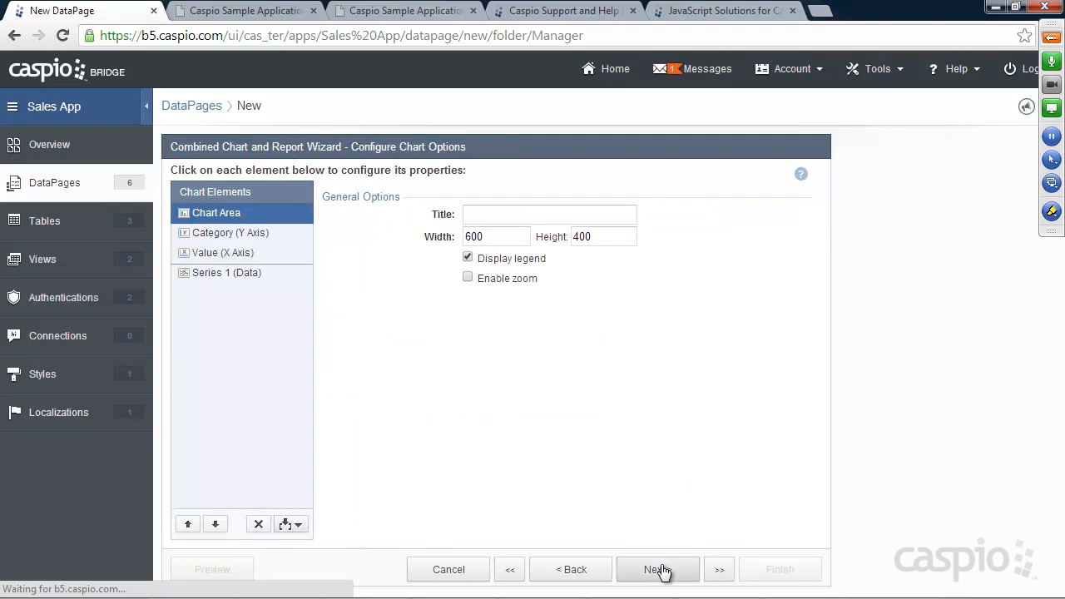
click(489, 215)
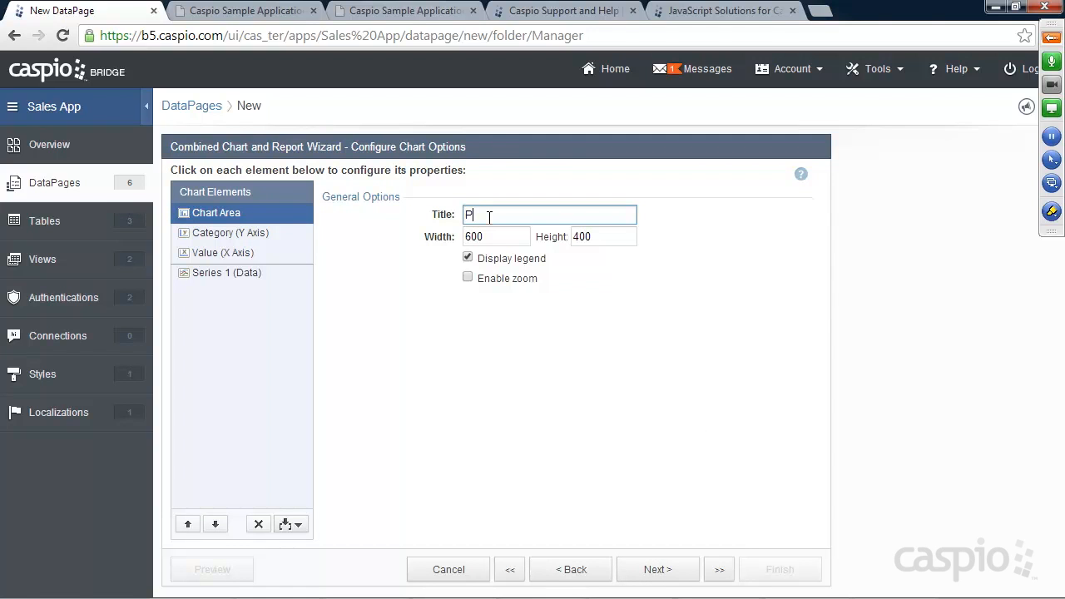
text(Overall Performance)
Step: Title the category (Y) axis 'Employee Name'
click(250, 234)
click(483, 216)
text(oyee Name)
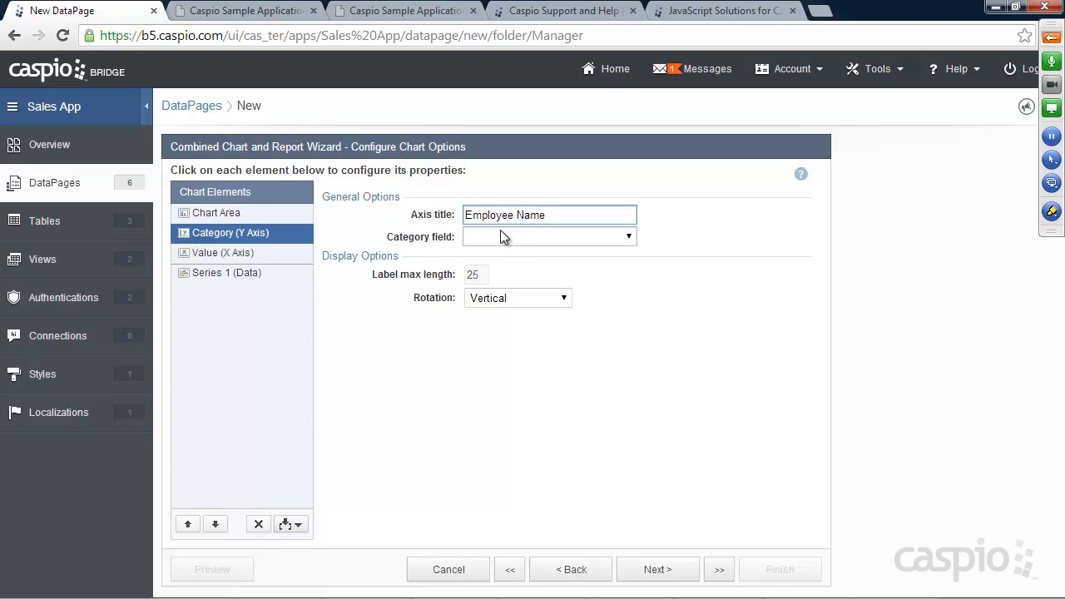
Step: Use Employee_Name as the category field and title the value axis 'Total' in Currency format
click(501, 238)
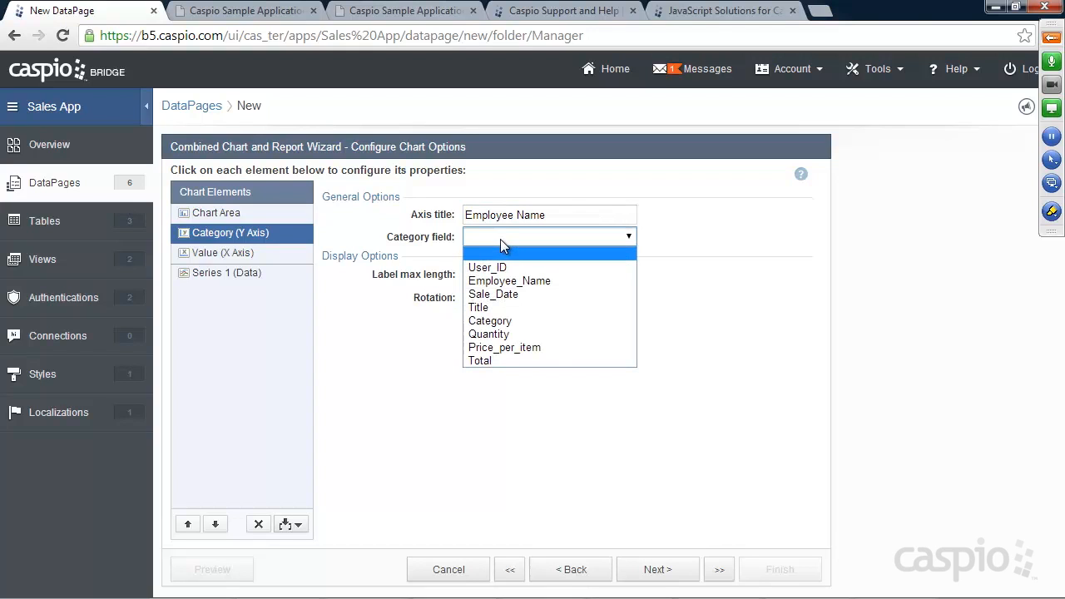
click(510, 281)
click(218, 253)
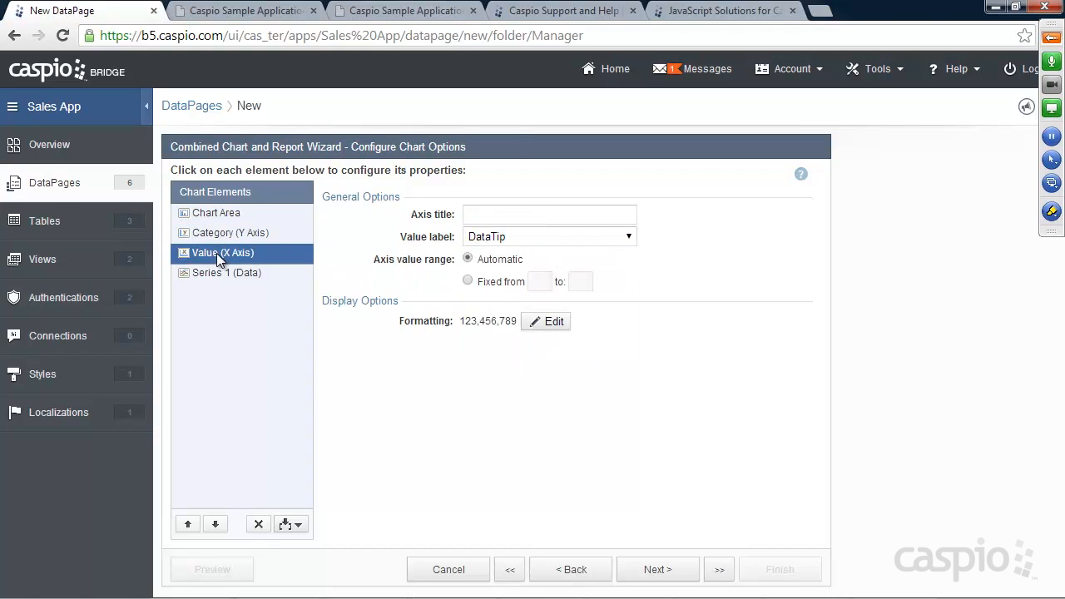
click(491, 215)
text(Total)
click(548, 322)
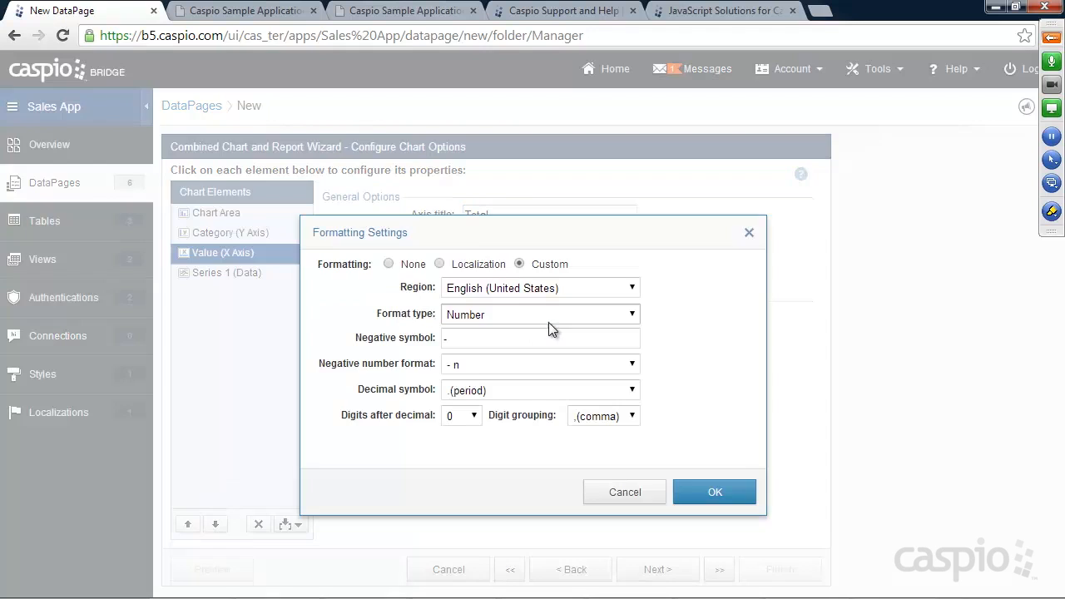
click(525, 313)
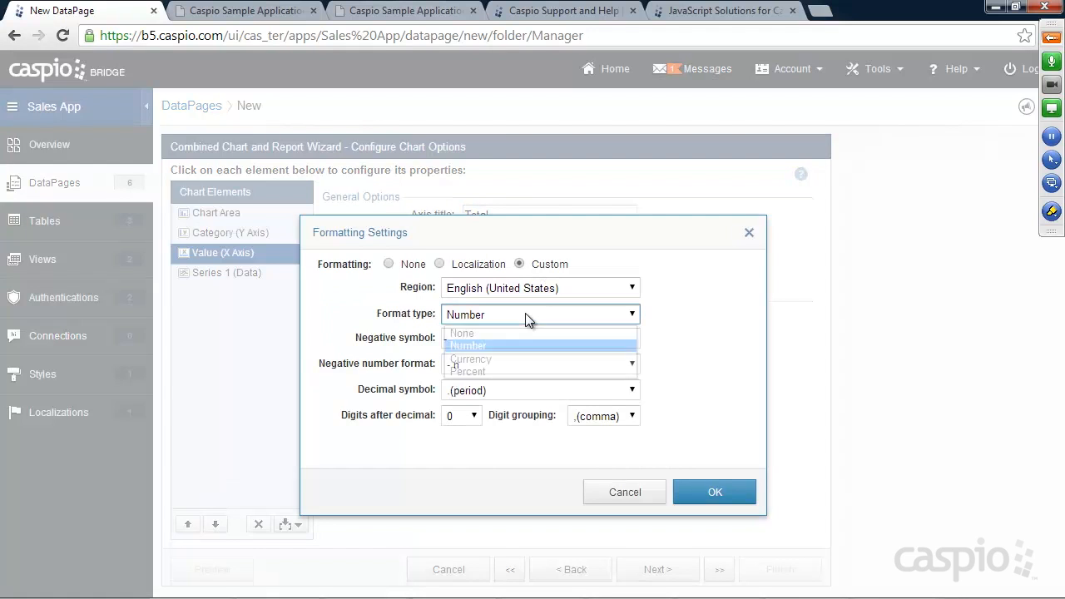
click(513, 357)
click(723, 491)
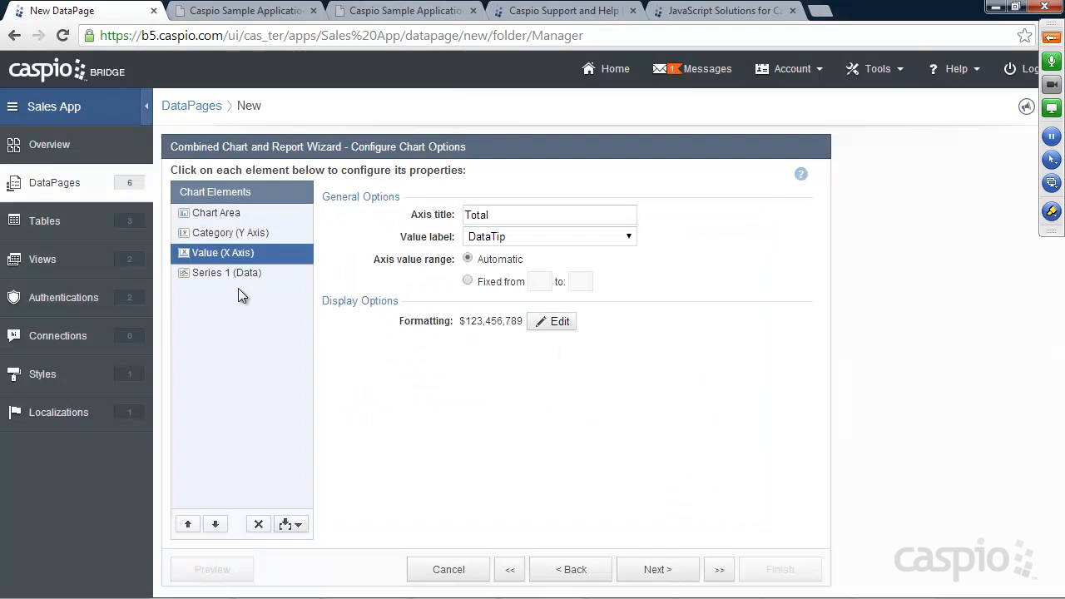
Step: Chart Series 1 as the SUM of Total with custom Currency formatting
click(223, 273)
click(497, 216)
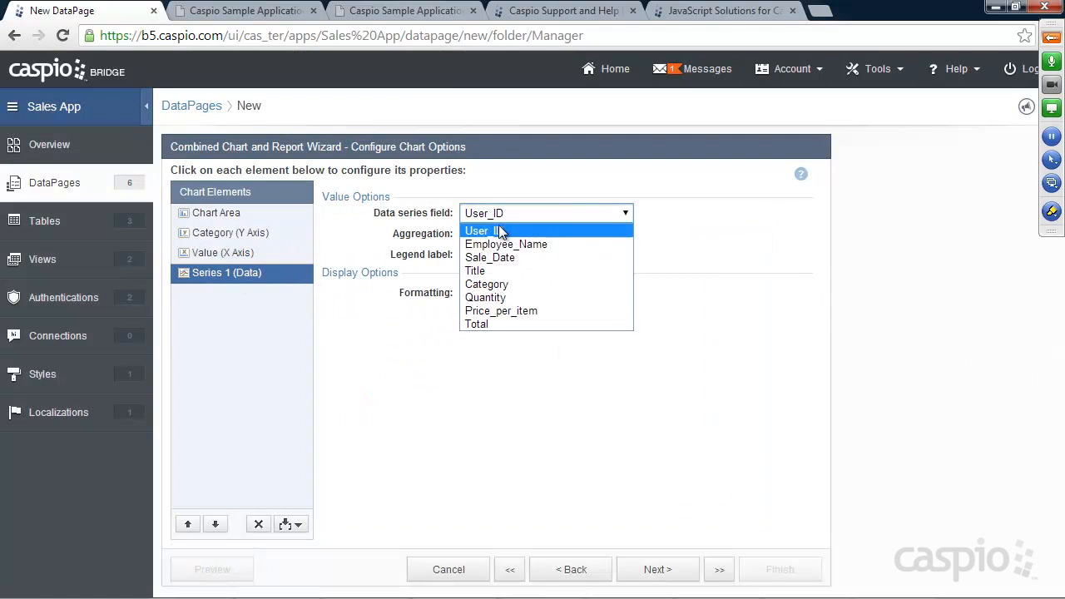
click(492, 323)
click(495, 233)
click(493, 261)
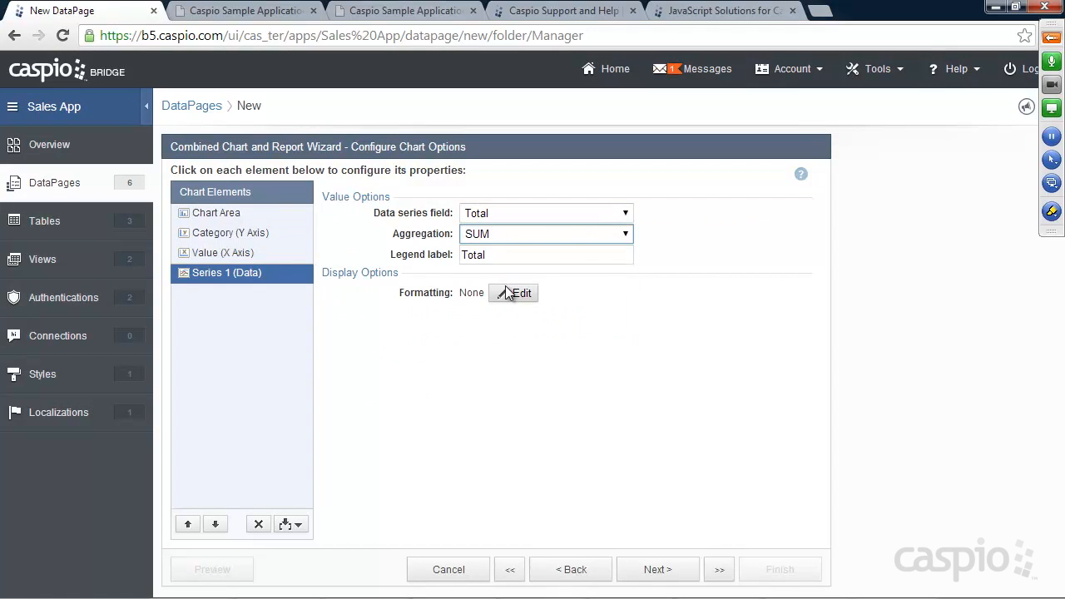
click(509, 292)
click(546, 264)
click(537, 316)
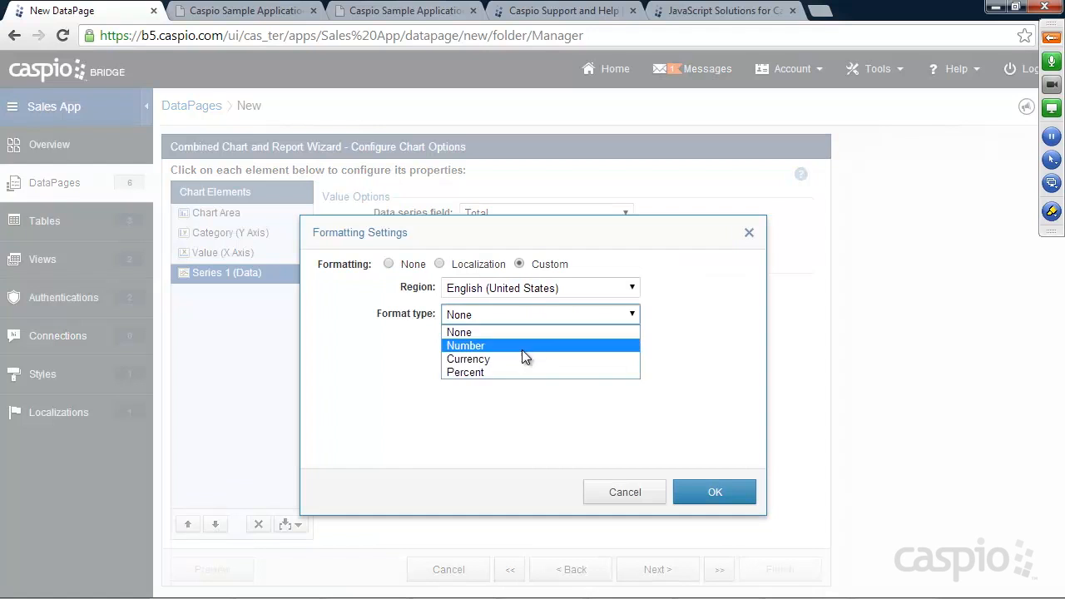
click(524, 359)
click(703, 491)
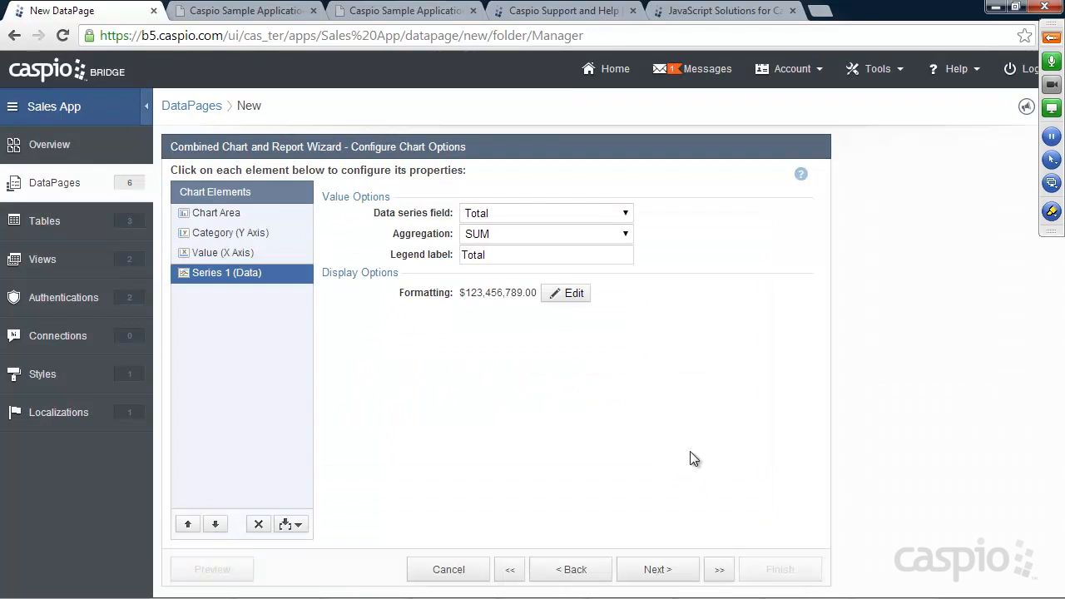
click(672, 574)
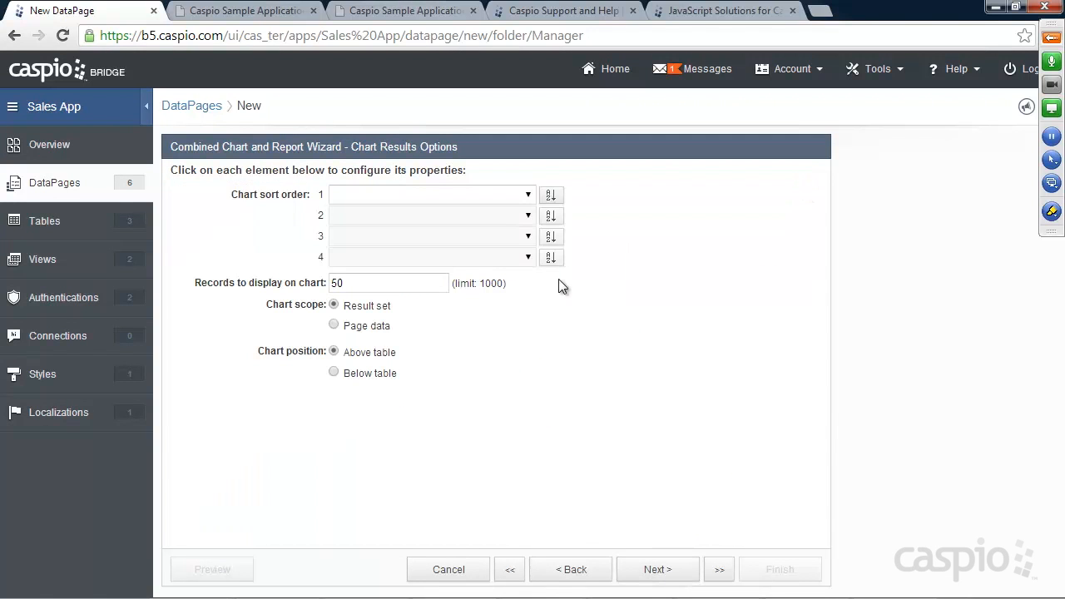
Step: Sort the chart by SUM(Total), checking the live sales report for reference
click(527, 194)
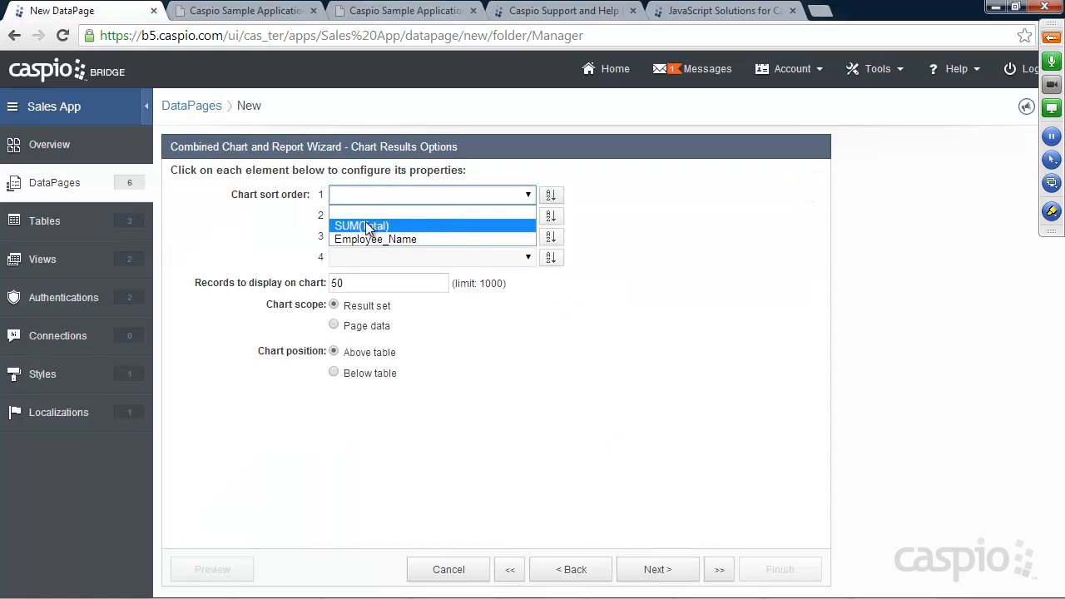
click(367, 227)
click(551, 195)
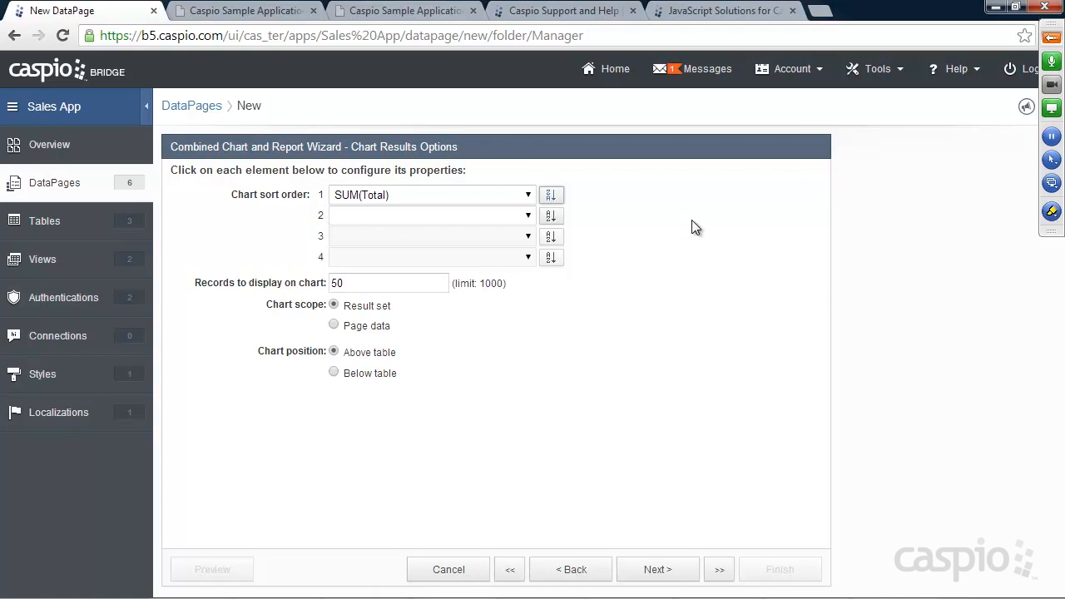
click(249, 12)
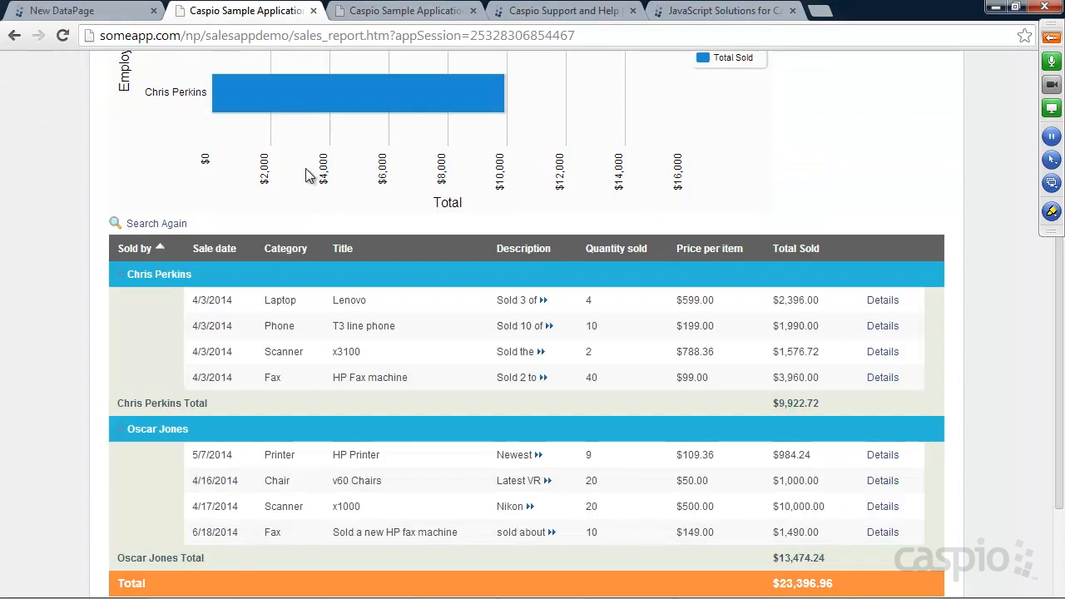
scroll(267, 176, up, 2)
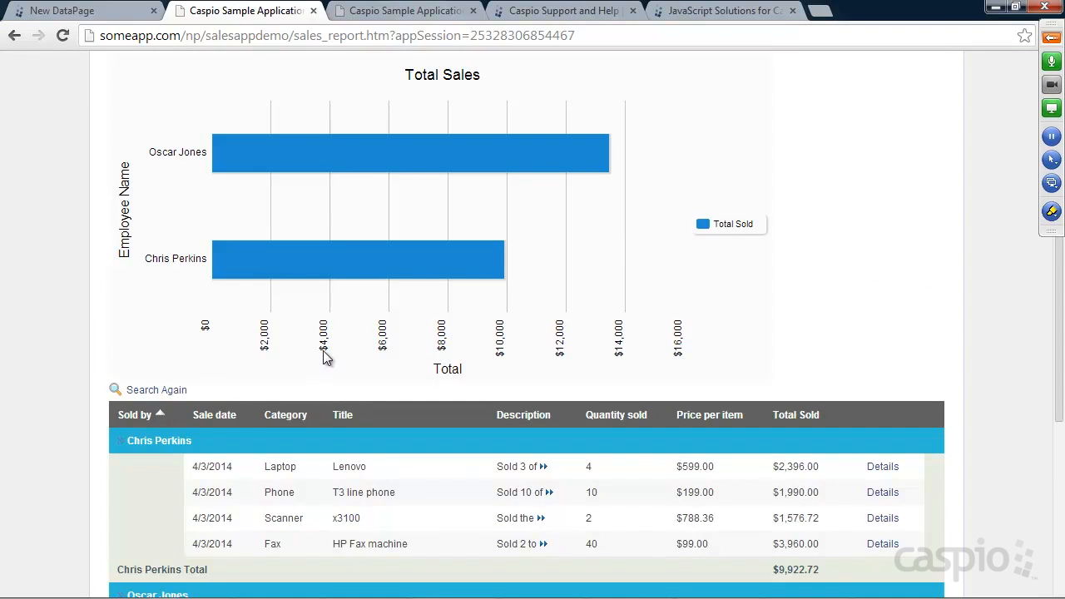
click(98, 10)
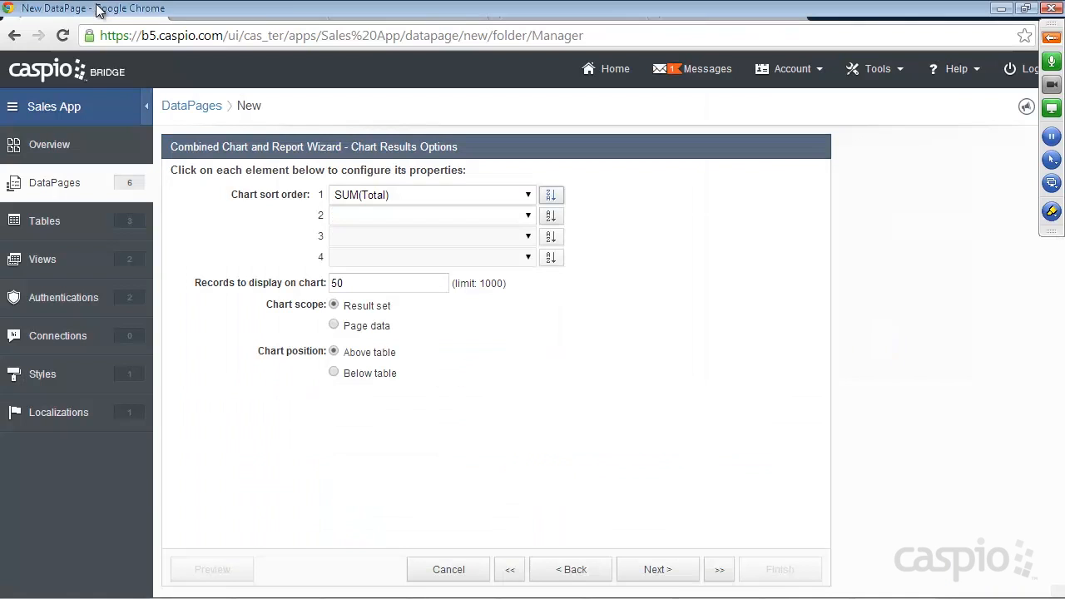
Step: Keep 'Yes, enable Details Page' after comparing with a sale's details on the live report
click(655, 572)
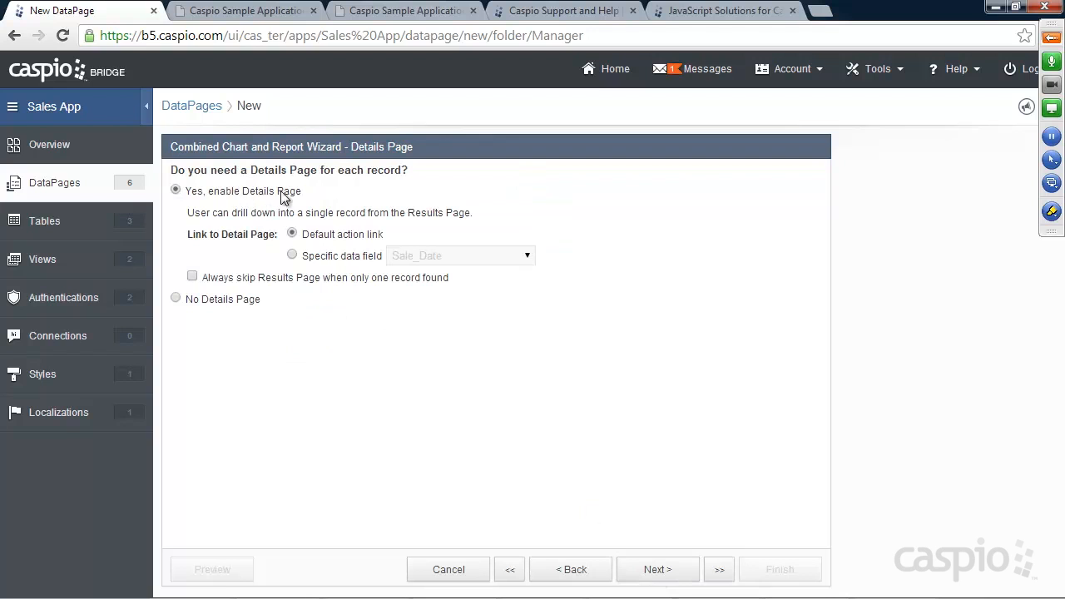
click(252, 8)
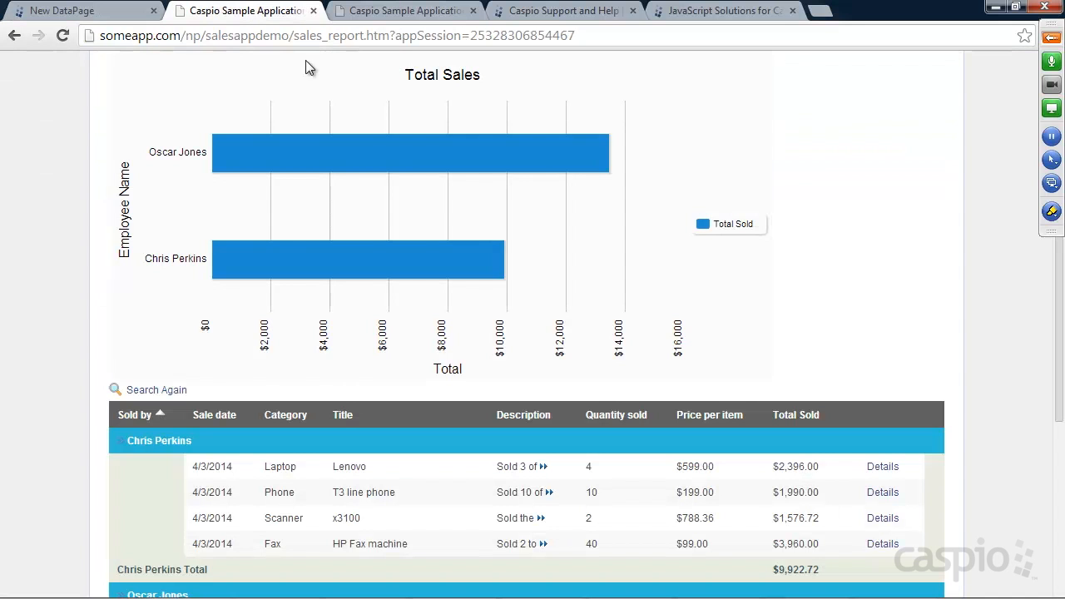
click(883, 468)
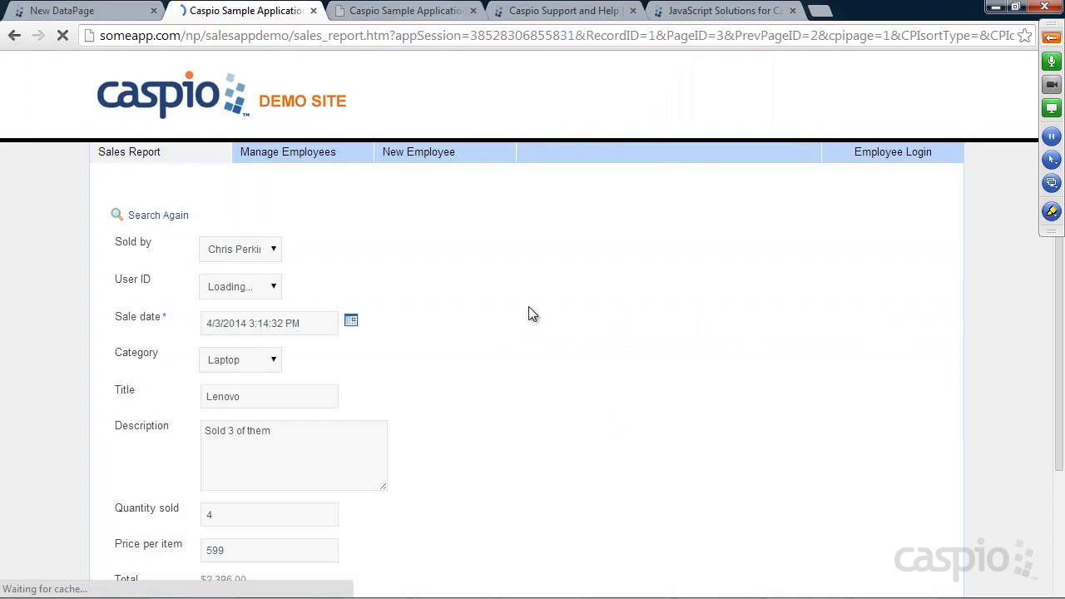
scroll(452, 283, down, 1)
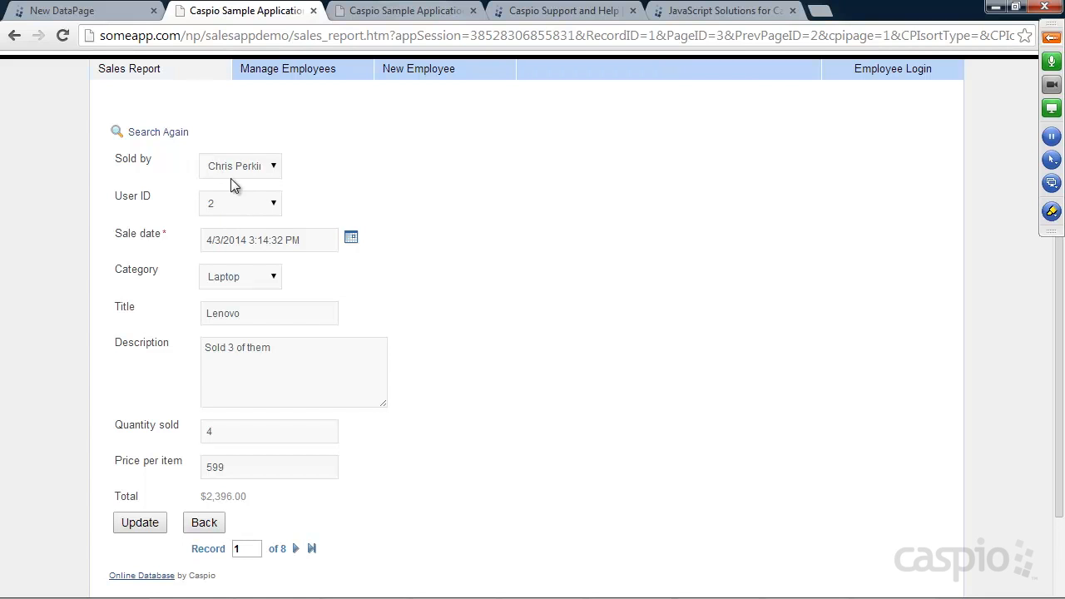
click(82, 11)
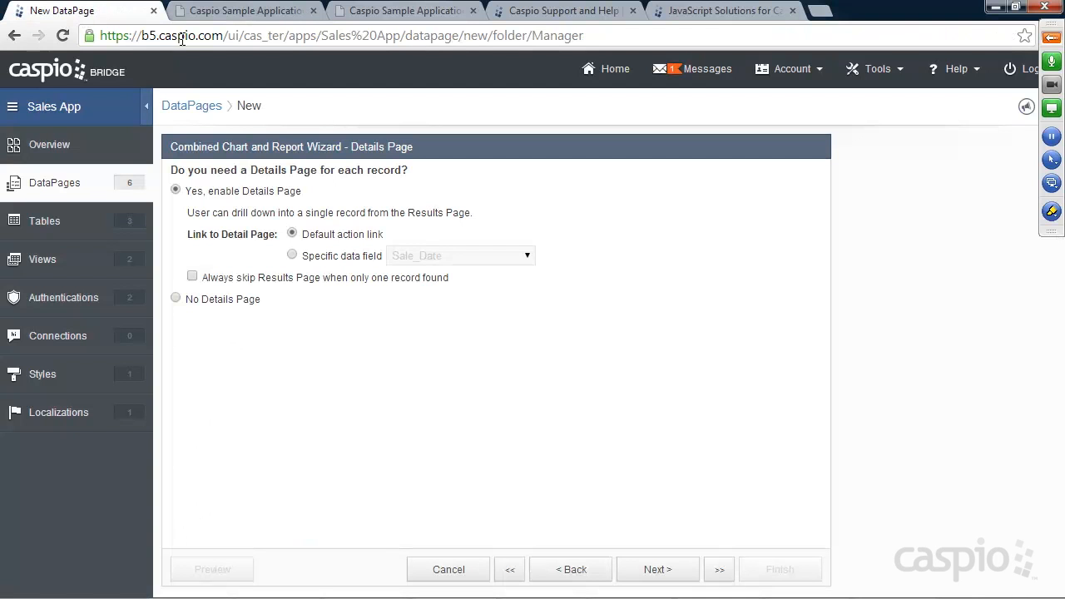
click(664, 571)
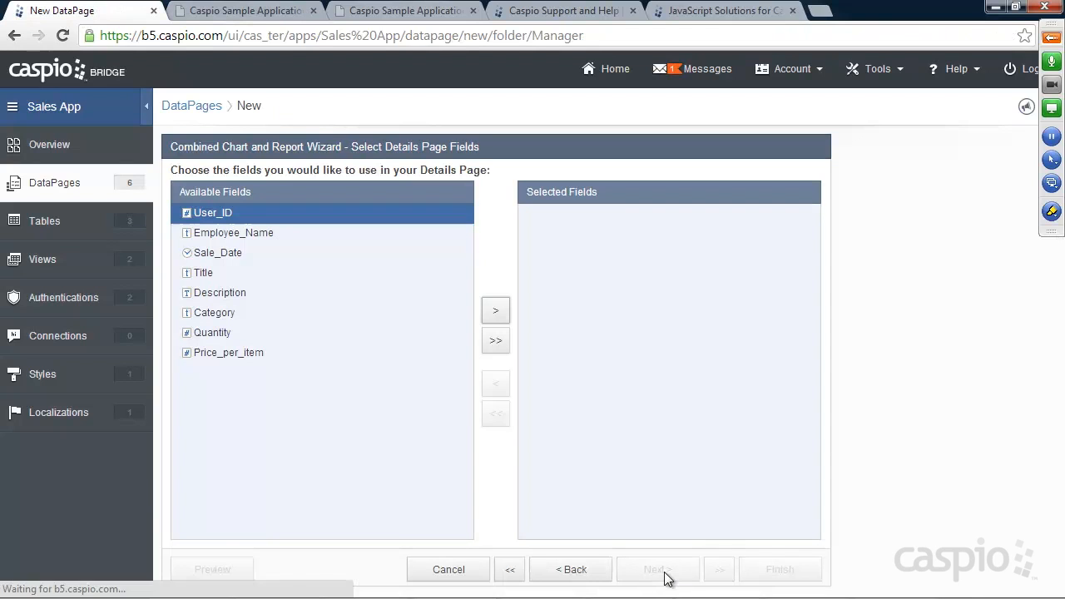
Step: Add all fields to the Details Page and move Employee_Name above User_ID
click(495, 341)
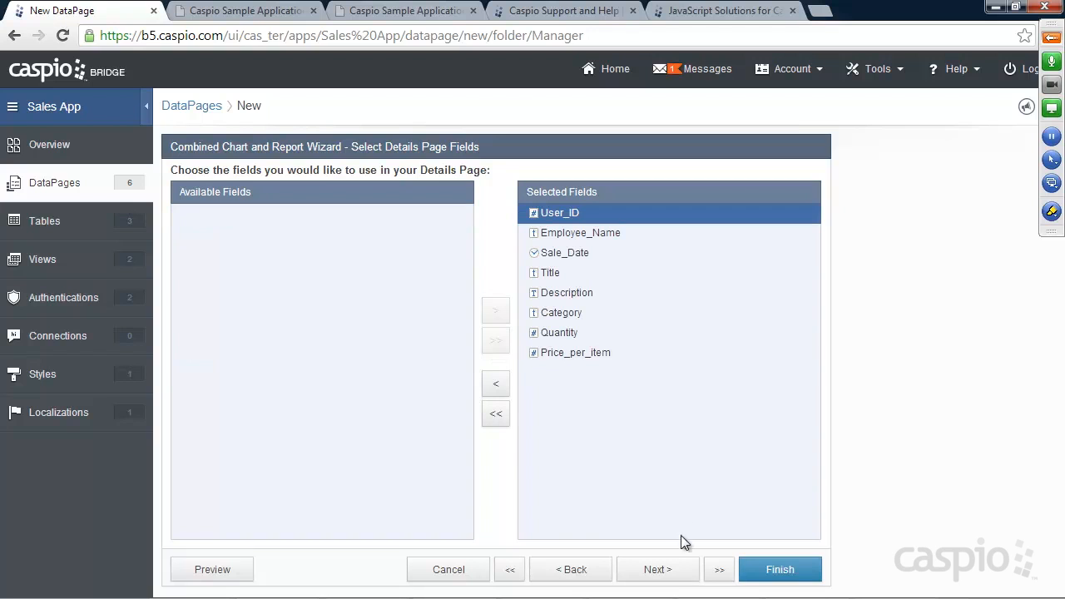
click(664, 571)
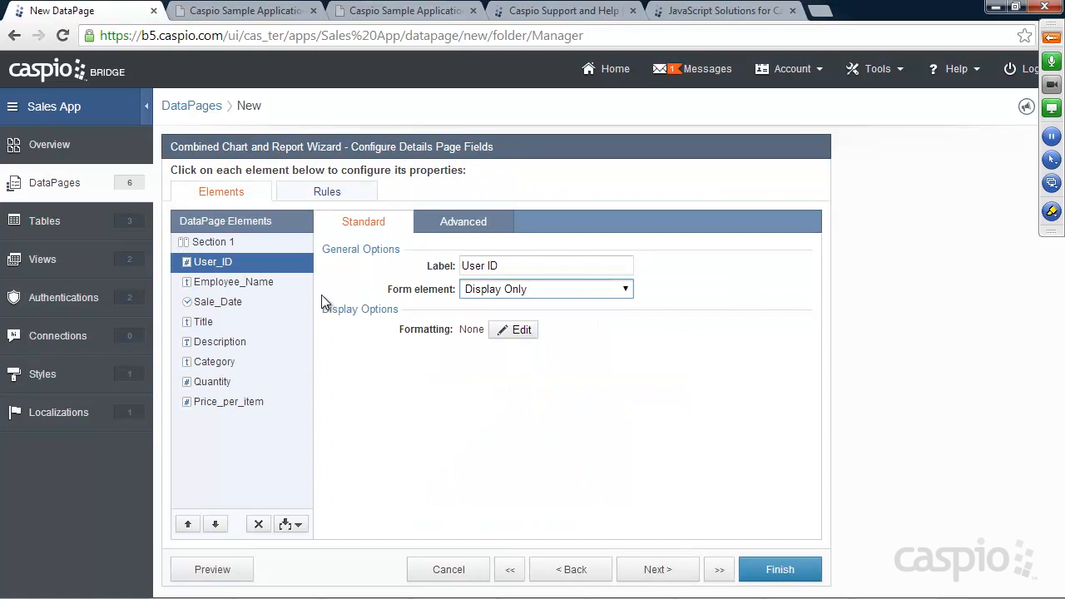
click(225, 12)
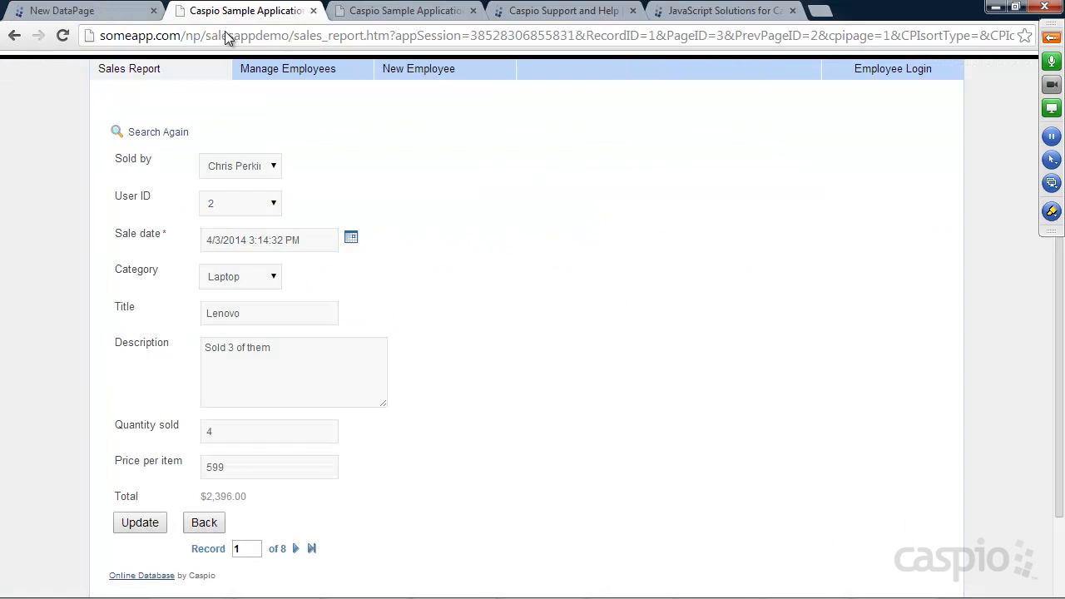
click(125, 12)
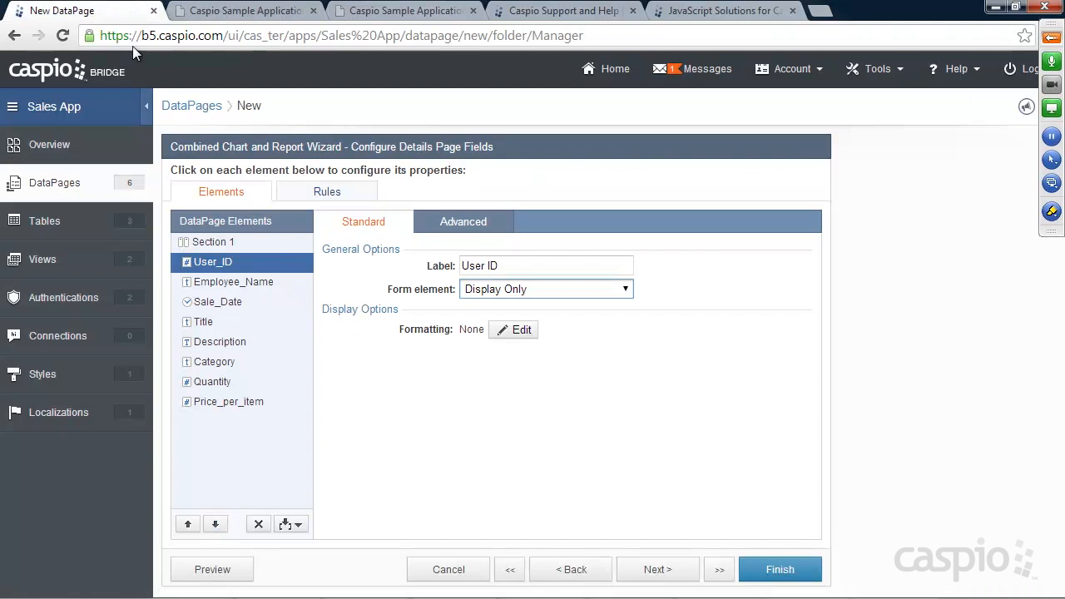
click(235, 283)
click(187, 525)
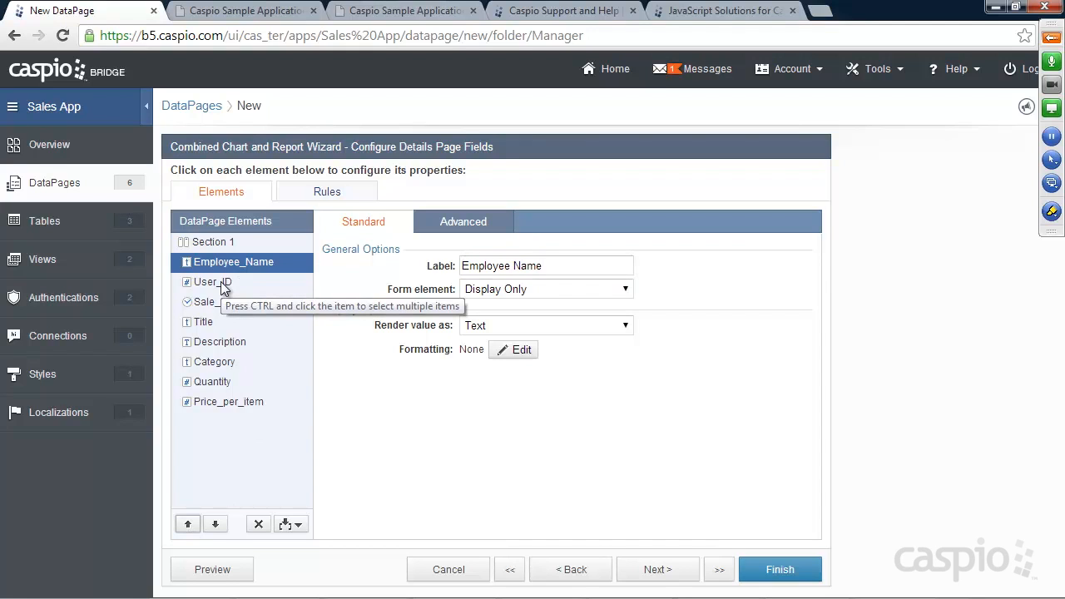
Step: Make Employee Name a dropdown, checking the live form's Sold by list for comparison
click(476, 289)
click(509, 374)
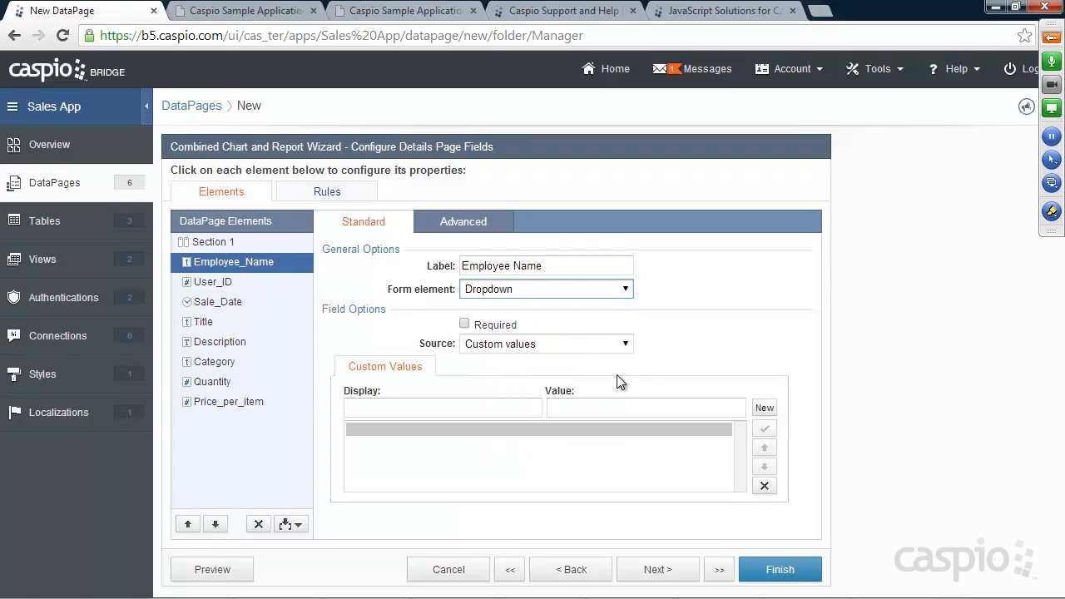
click(586, 343)
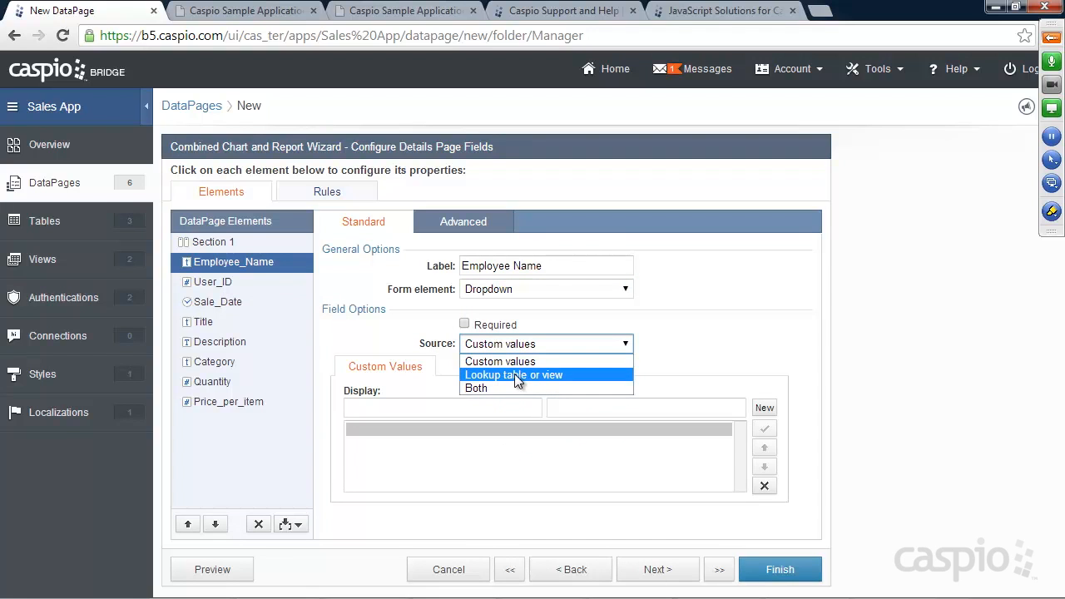
click(582, 361)
click(237, 11)
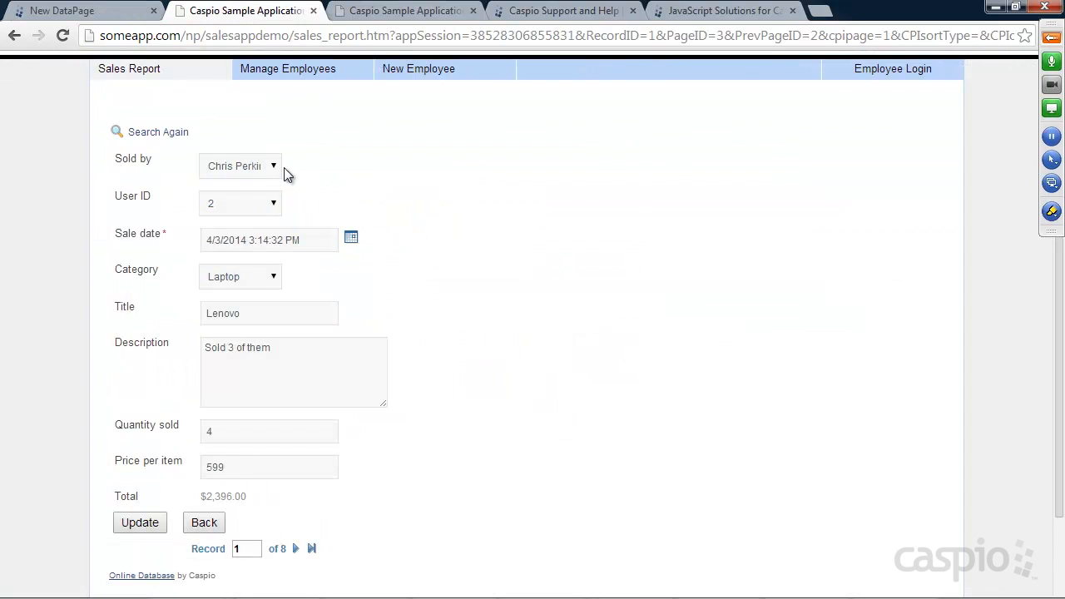
click(235, 167)
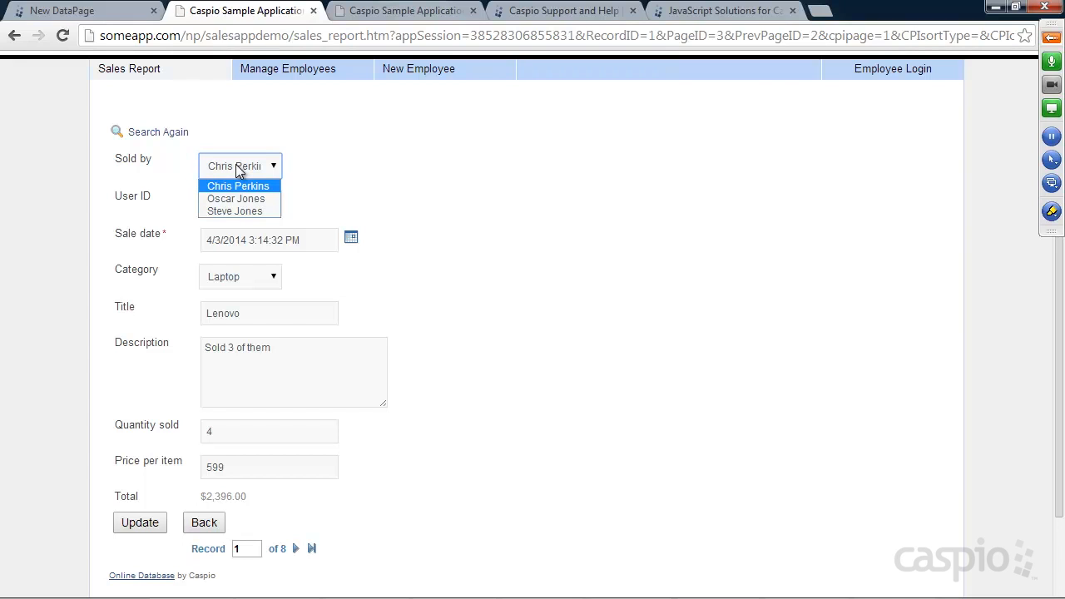
click(245, 164)
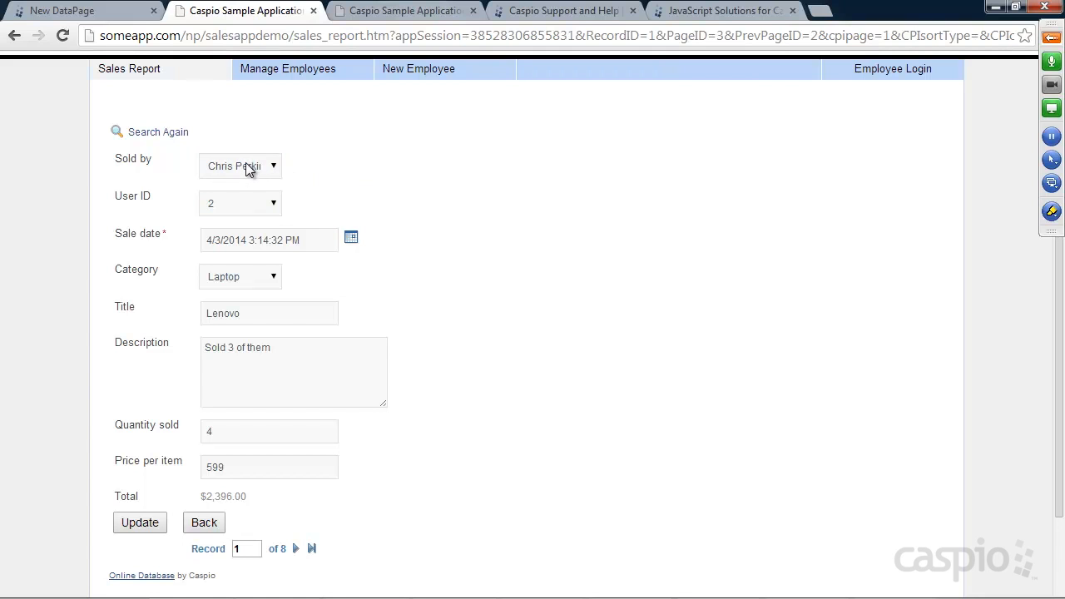
click(112, 12)
Step: Feed the Employee_Name dropdown from User_Table_, displaying and storing Employee_Name
click(503, 344)
click(499, 372)
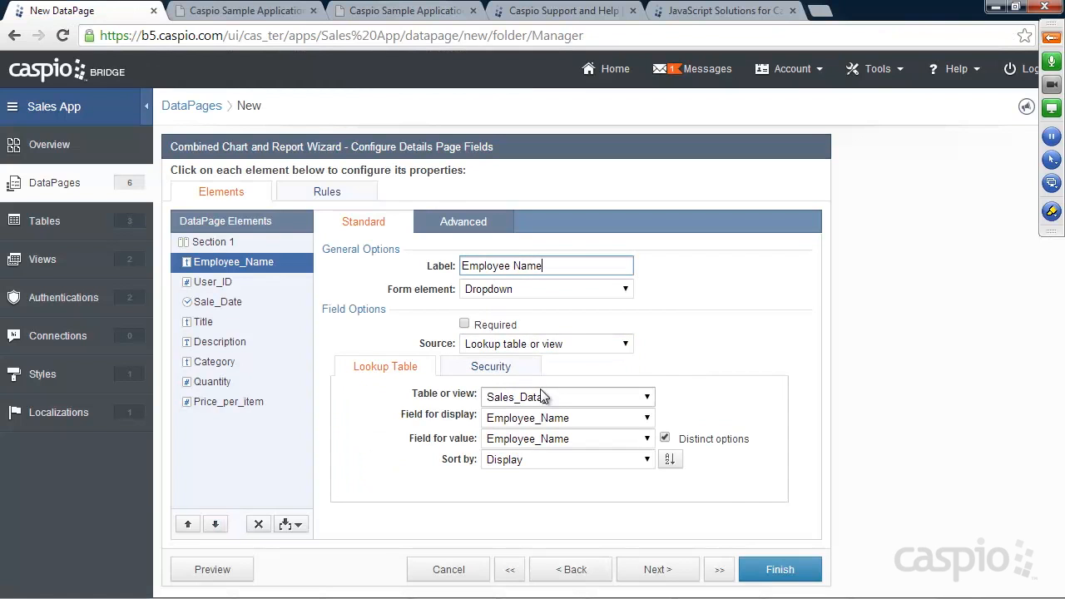
click(549, 398)
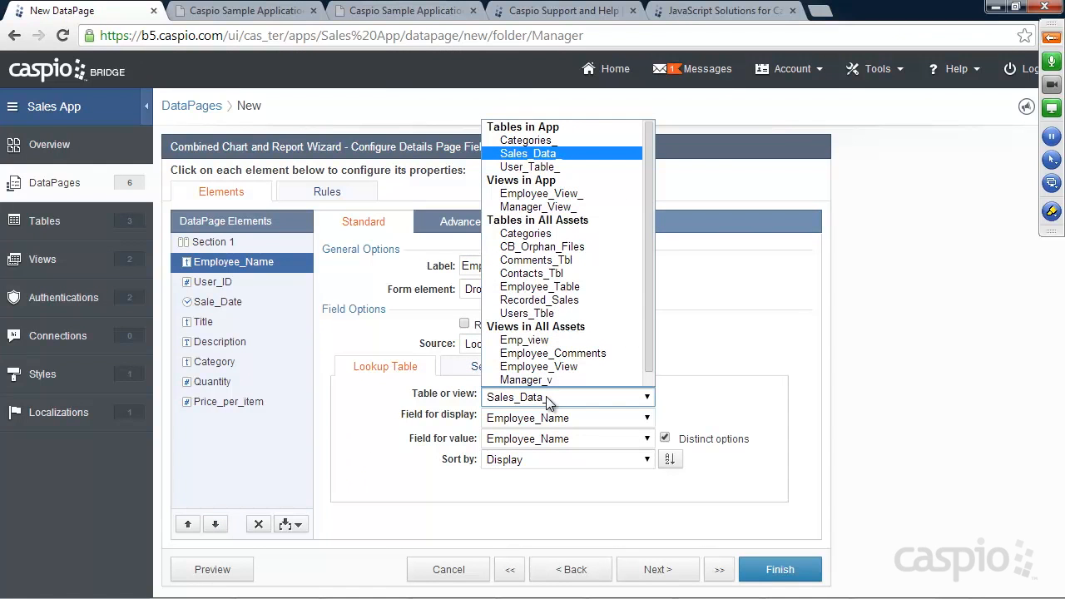
click(525, 168)
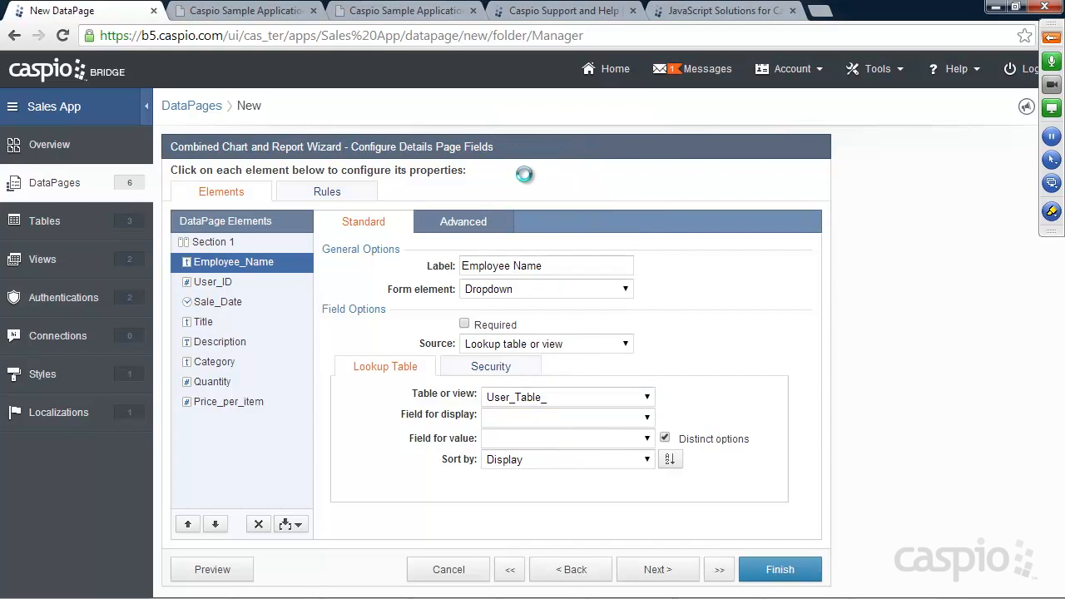
click(528, 420)
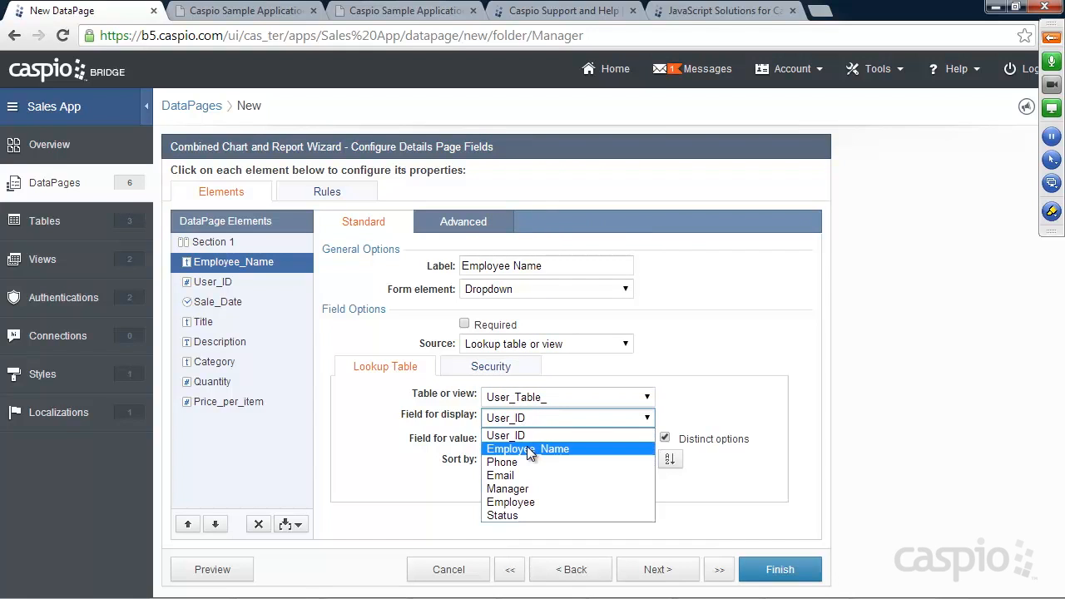
click(527, 449)
click(530, 439)
click(531, 468)
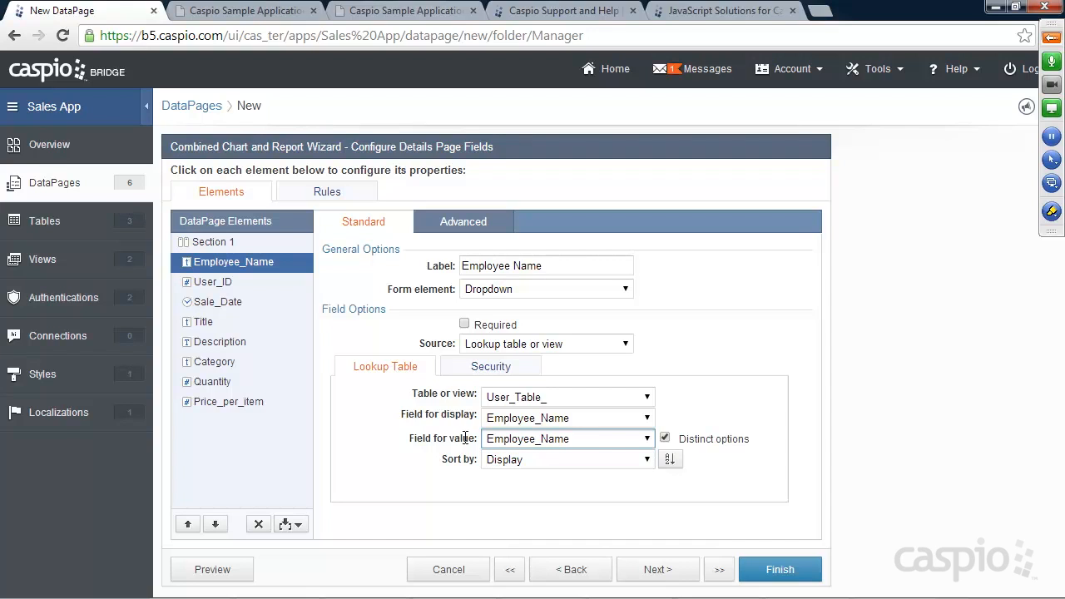
click(214, 285)
click(511, 291)
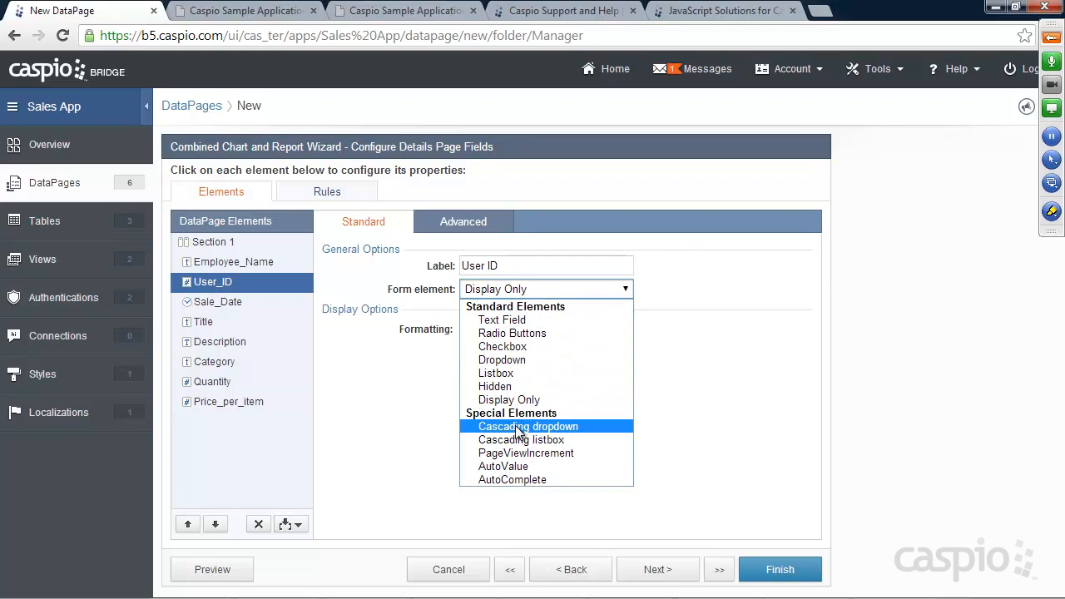
Step: Make User_ID a cascading dropdown from User_Table_, filtered by Employee_Name
click(520, 425)
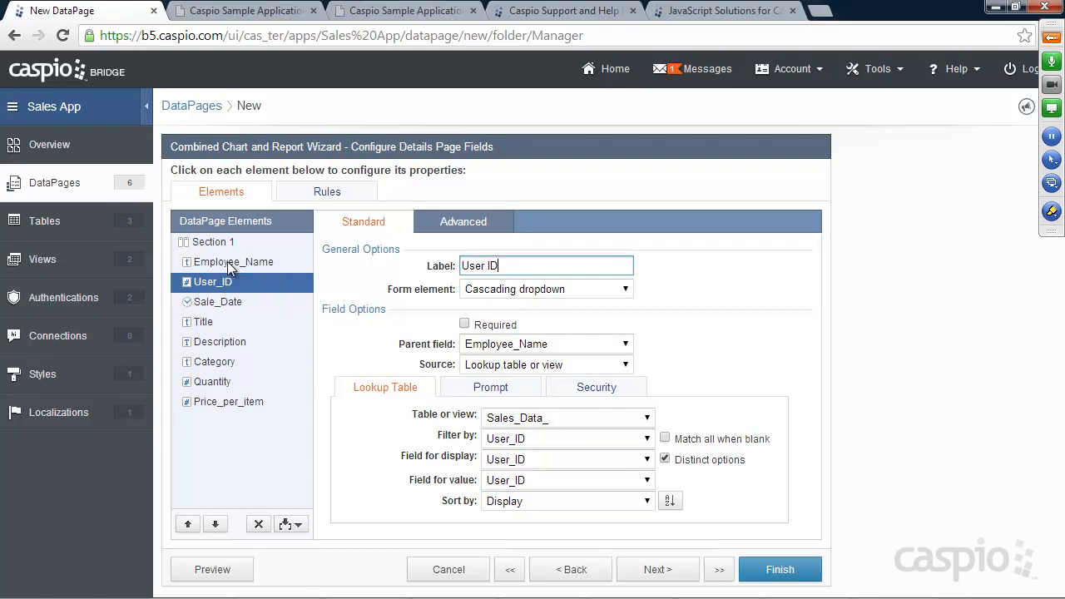
click(518, 420)
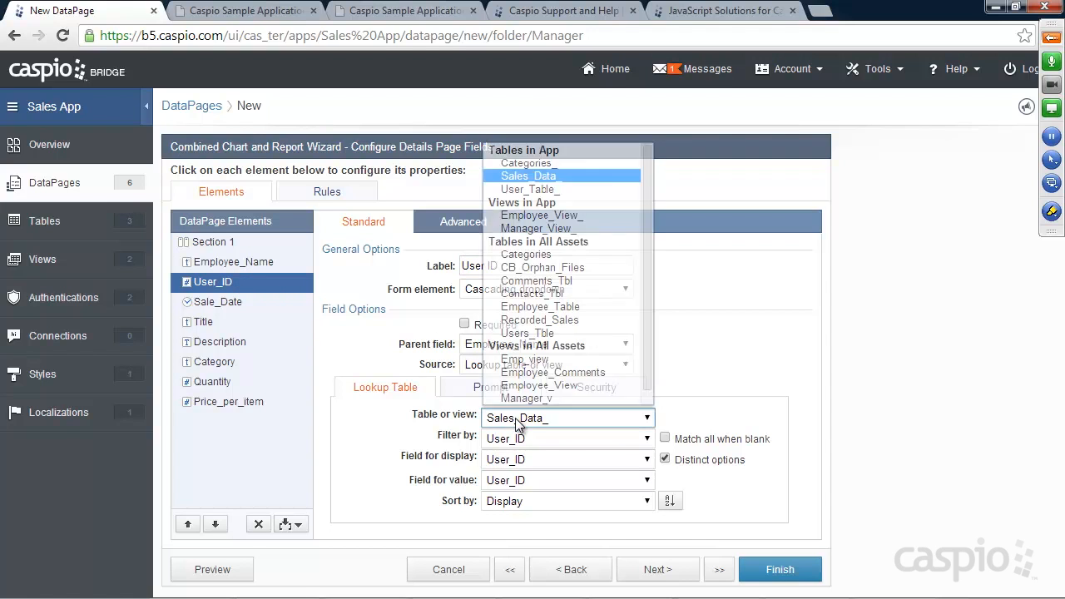
click(527, 187)
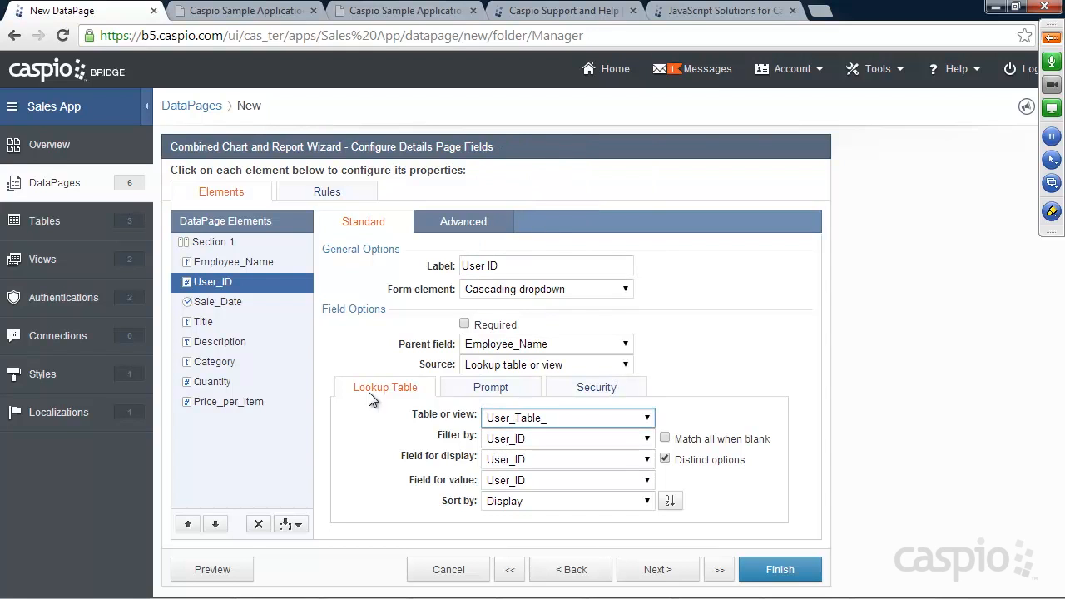
click(495, 439)
click(499, 468)
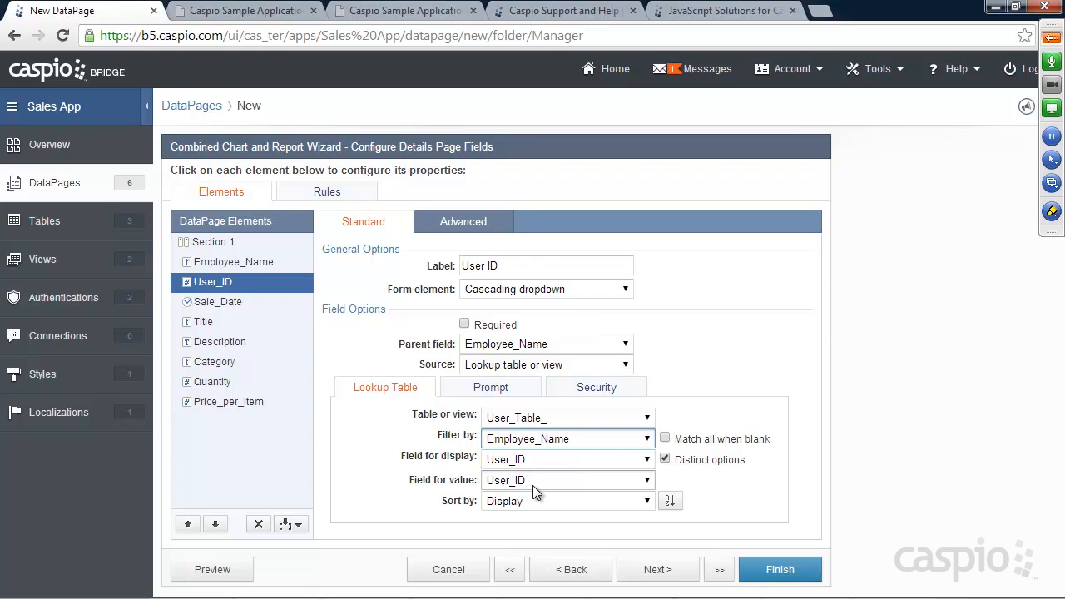
click(253, 16)
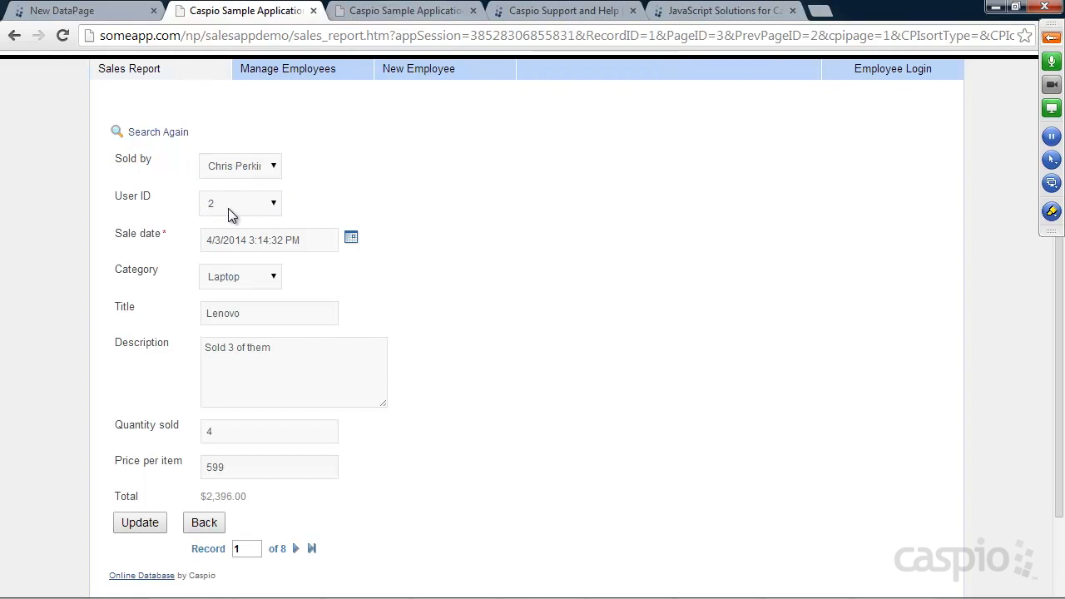
click(107, 12)
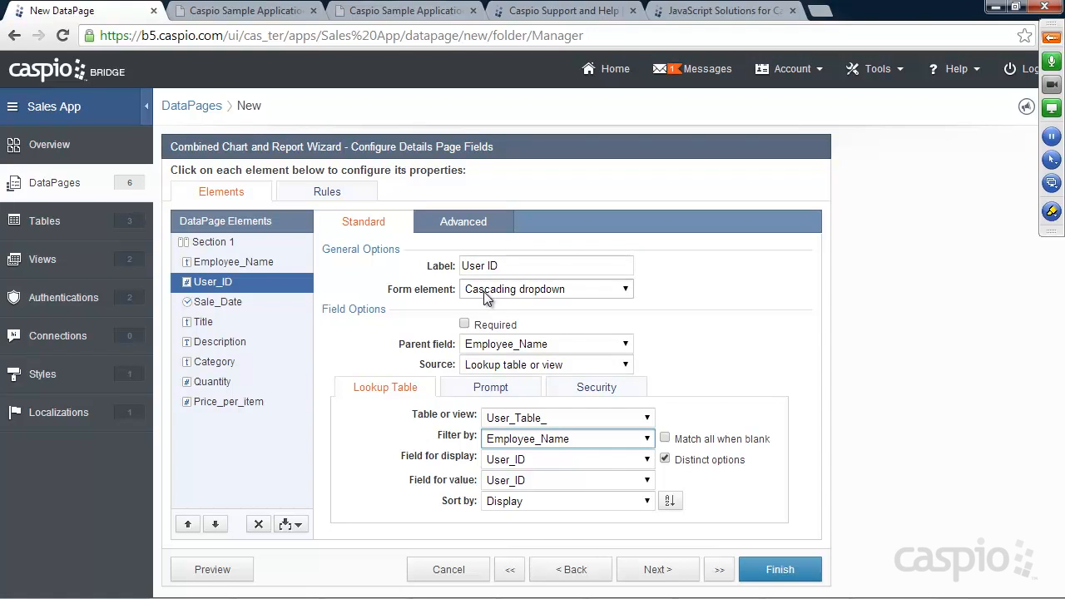
Step: Set Sale_Date and Title to Text Field and Description to Text Area
click(215, 302)
click(481, 292)
click(499, 318)
click(222, 322)
click(483, 289)
click(491, 318)
click(235, 341)
click(516, 289)
click(506, 329)
Step: Make Category a dropdown drawing its options from the Categories_ lookup table
click(226, 361)
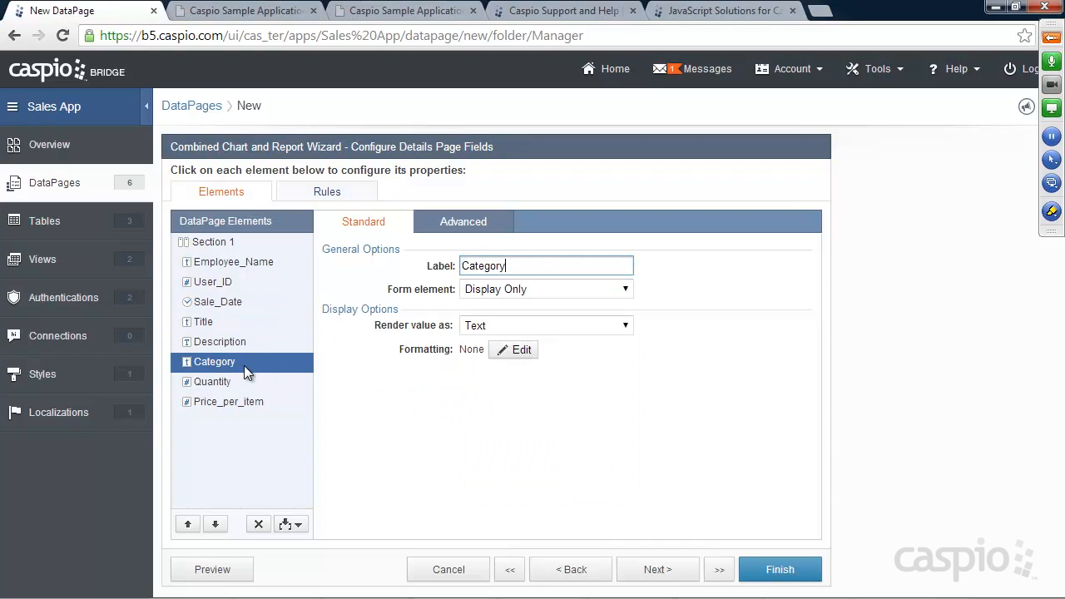
click(497, 293)
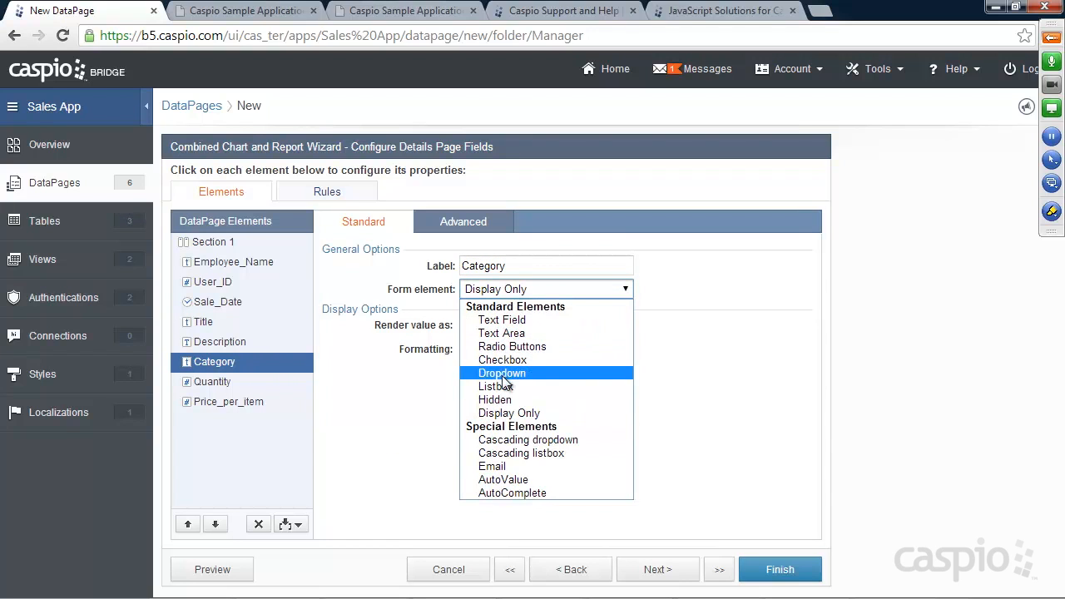
click(502, 373)
click(493, 343)
click(497, 374)
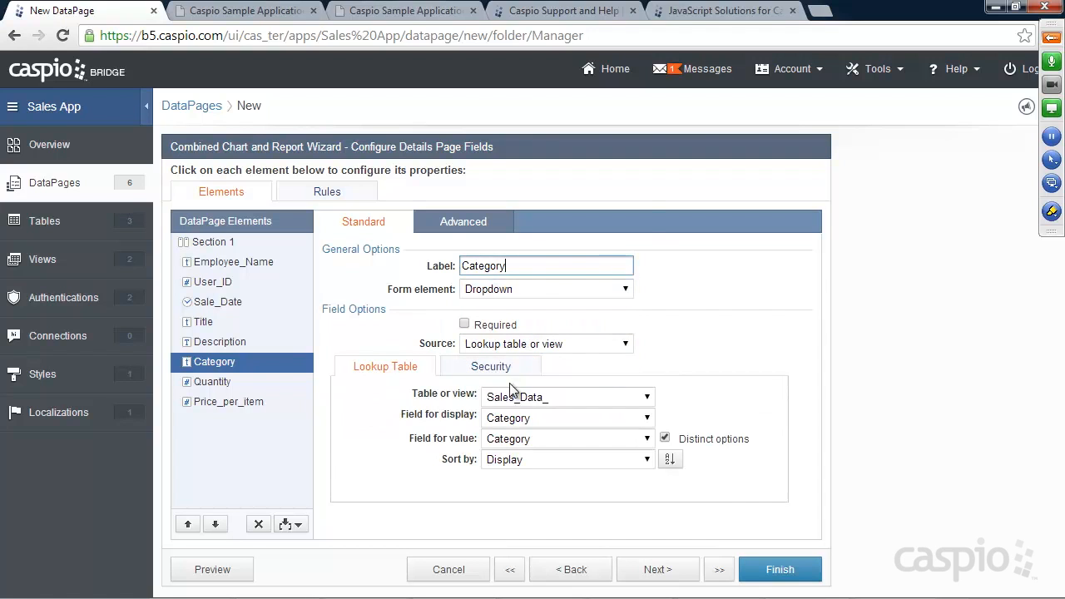
click(582, 397)
click(524, 140)
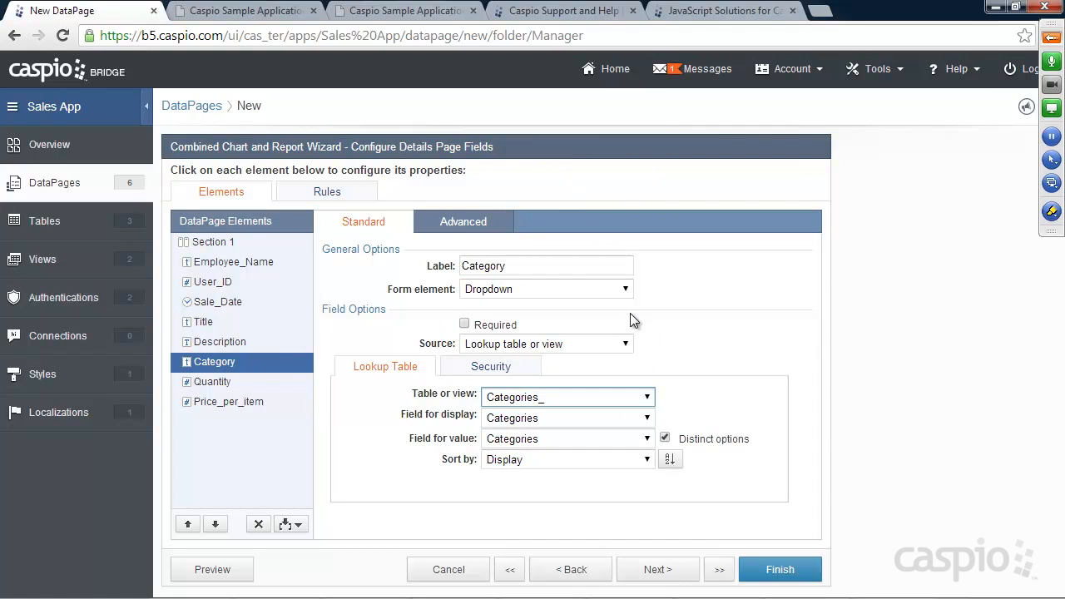
Step: Set Quantity and Price_per_item to Text Field
click(212, 381)
click(545, 289)
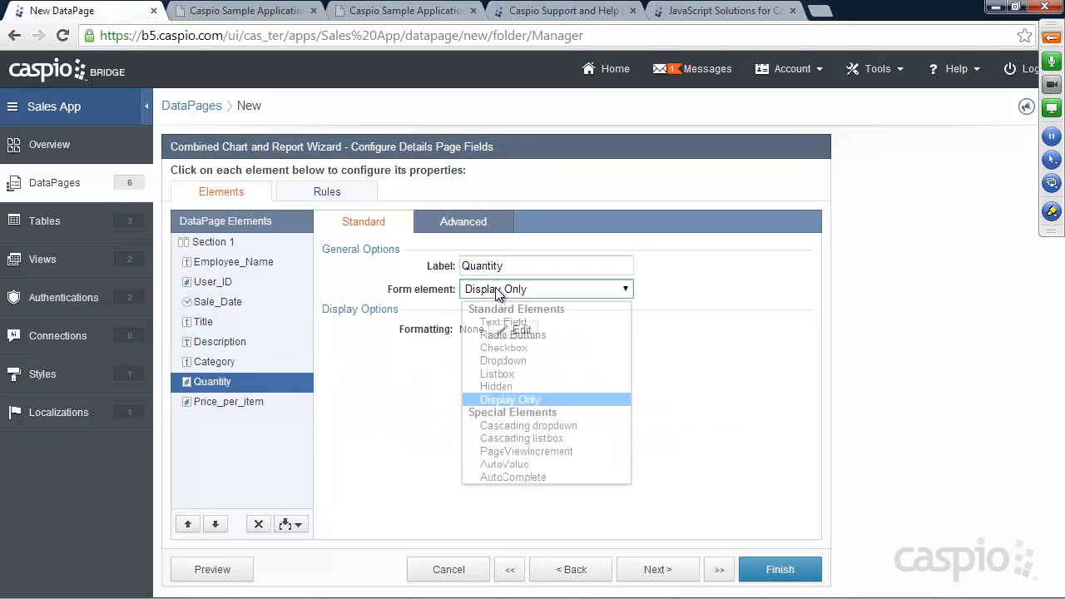
click(491, 313)
click(233, 403)
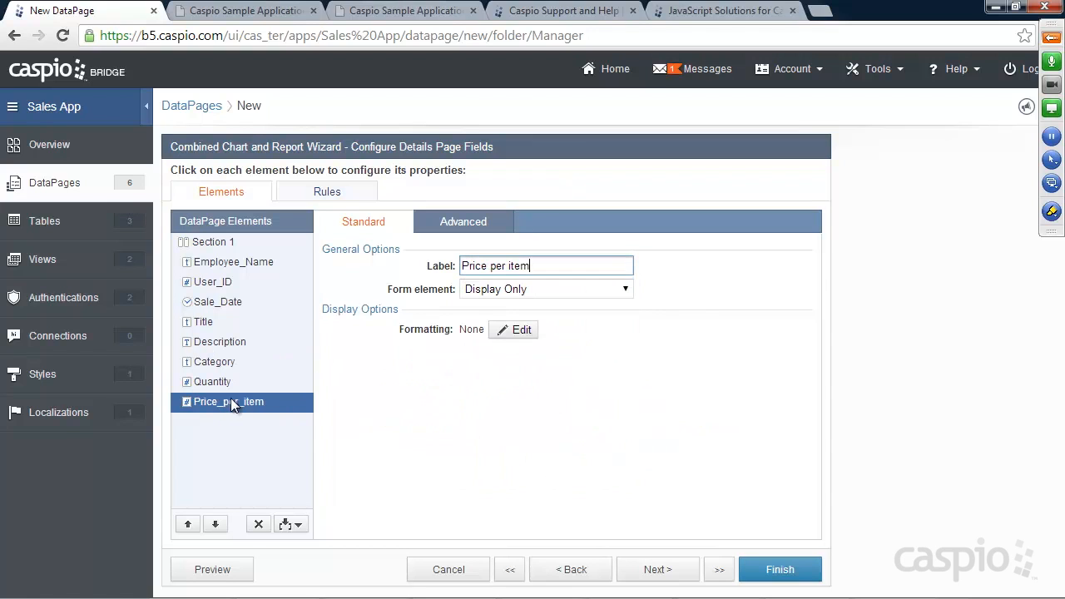
click(473, 291)
click(491, 316)
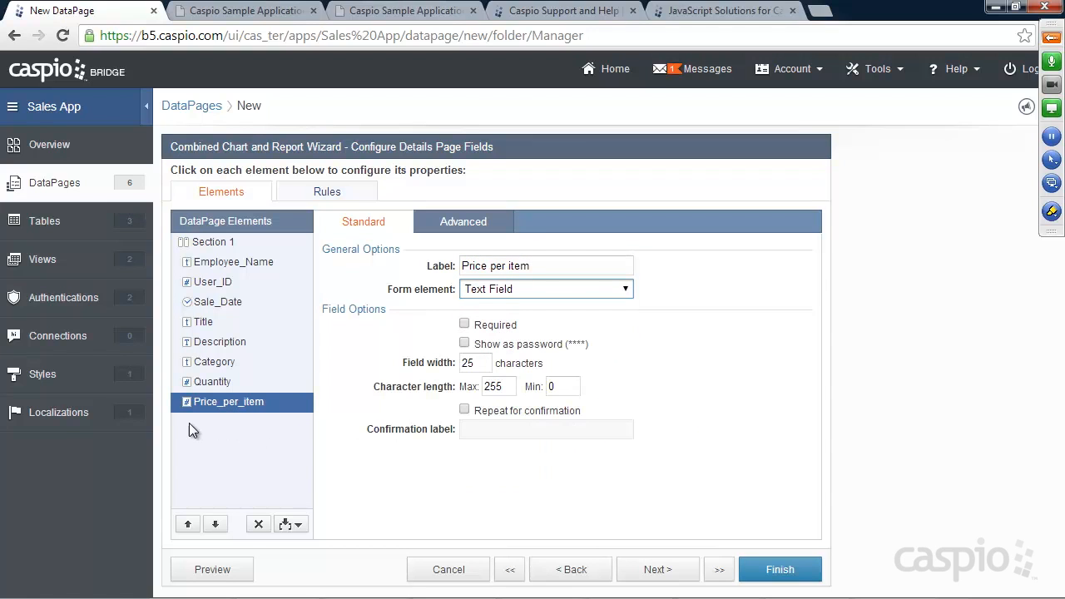
Step: Add a calculated field named Total below Price_per_item
click(297, 525)
click(248, 502)
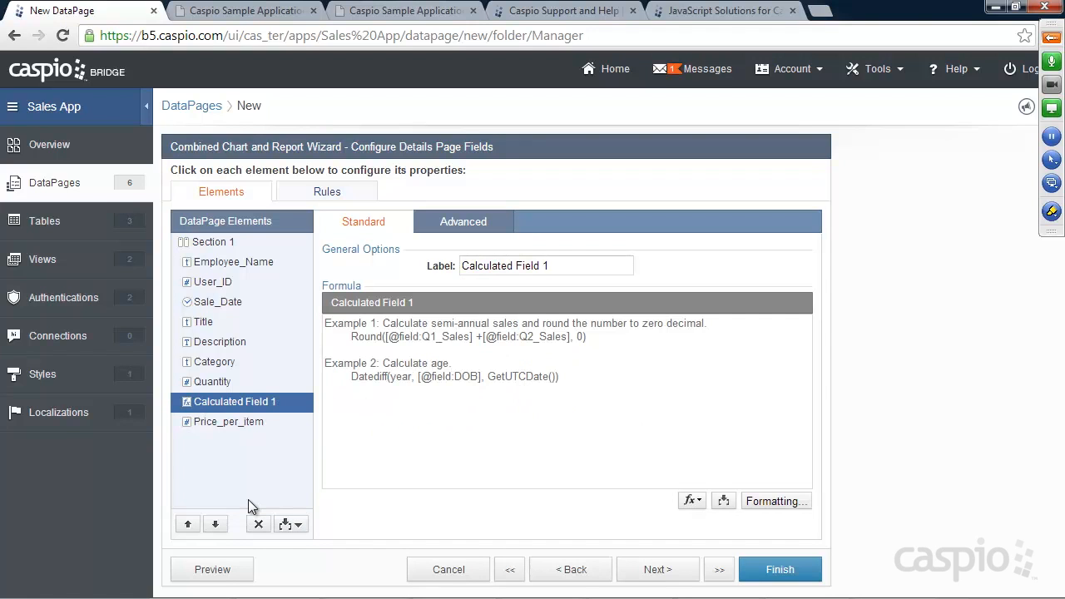
click(215, 524)
click(557, 266)
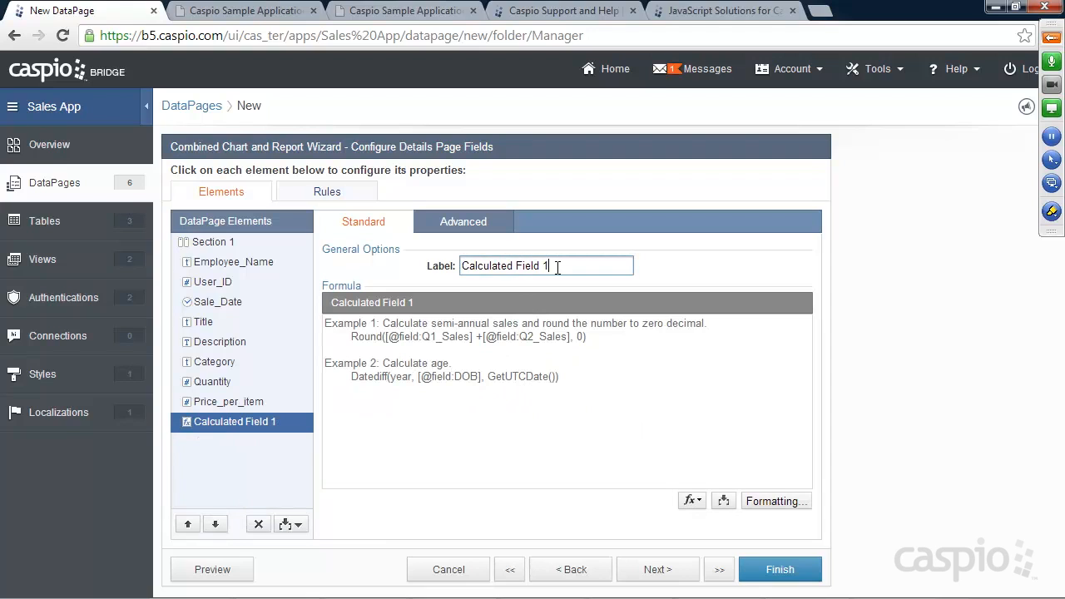
key(ctrl+a)
text(Tota)
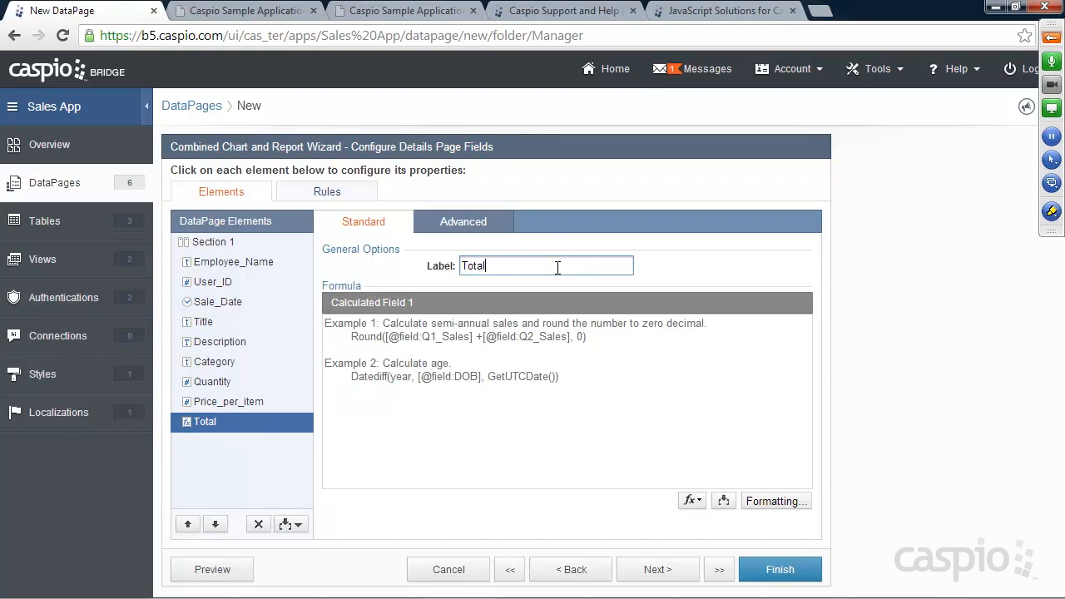
Step: Set the Total formula to Quantity multiplied by Price_per_item
click(496, 364)
click(723, 500)
click(722, 525)
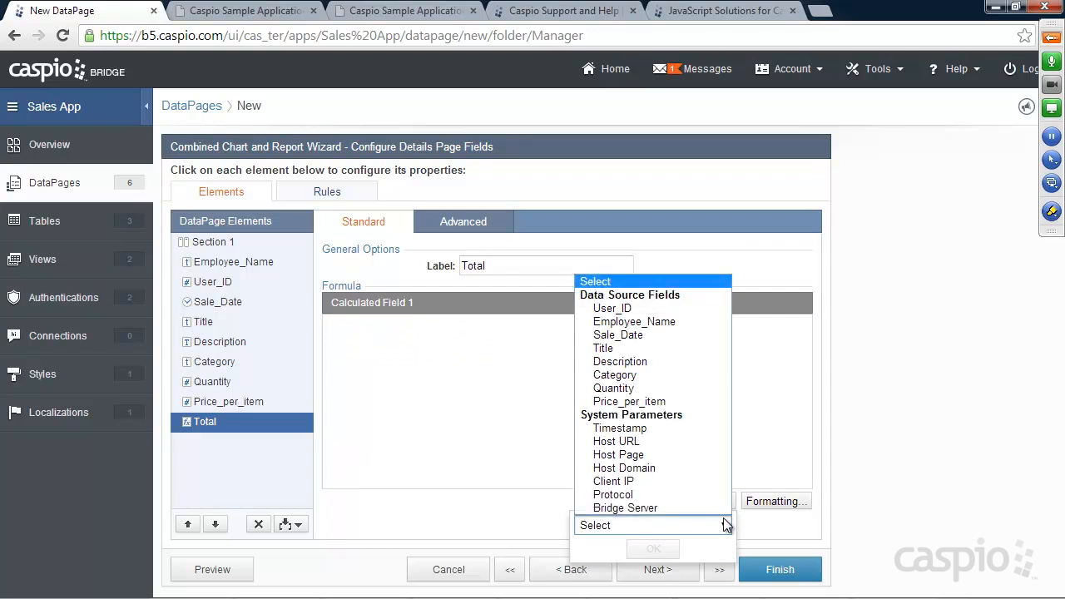
click(621, 388)
click(654, 549)
click(448, 327)
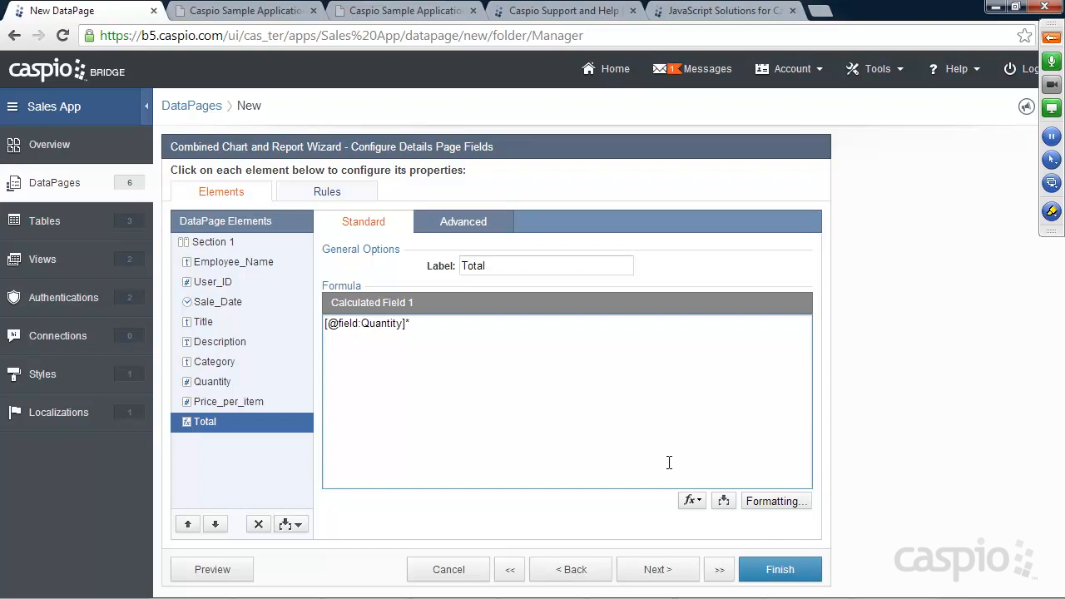
click(723, 500)
click(722, 525)
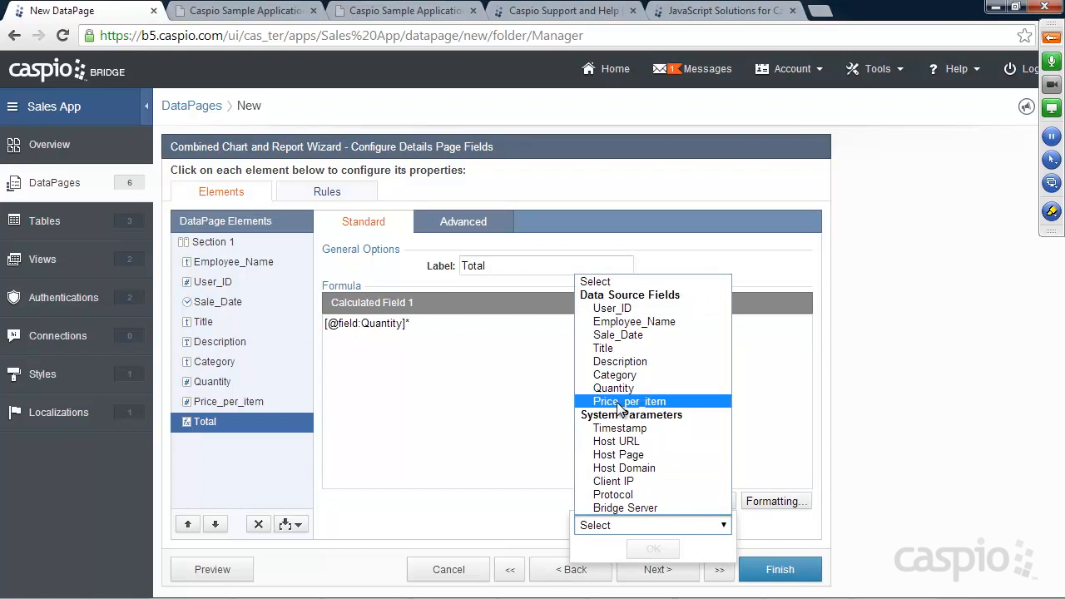
click(629, 402)
click(653, 548)
Step: Give Total custom Currency formatting and finish the DataPage
click(760, 502)
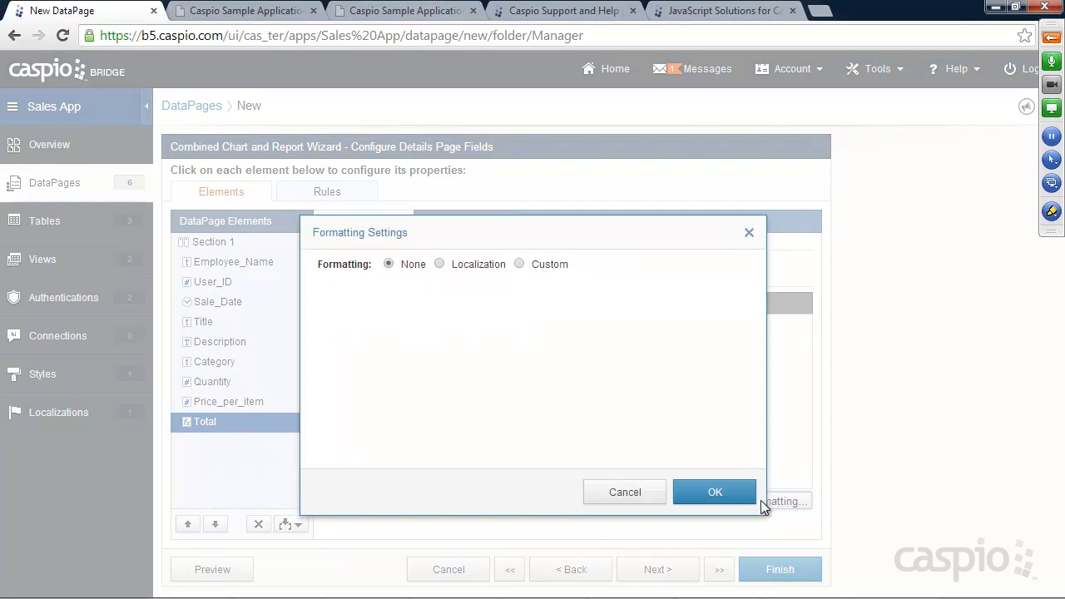
click(547, 265)
click(510, 314)
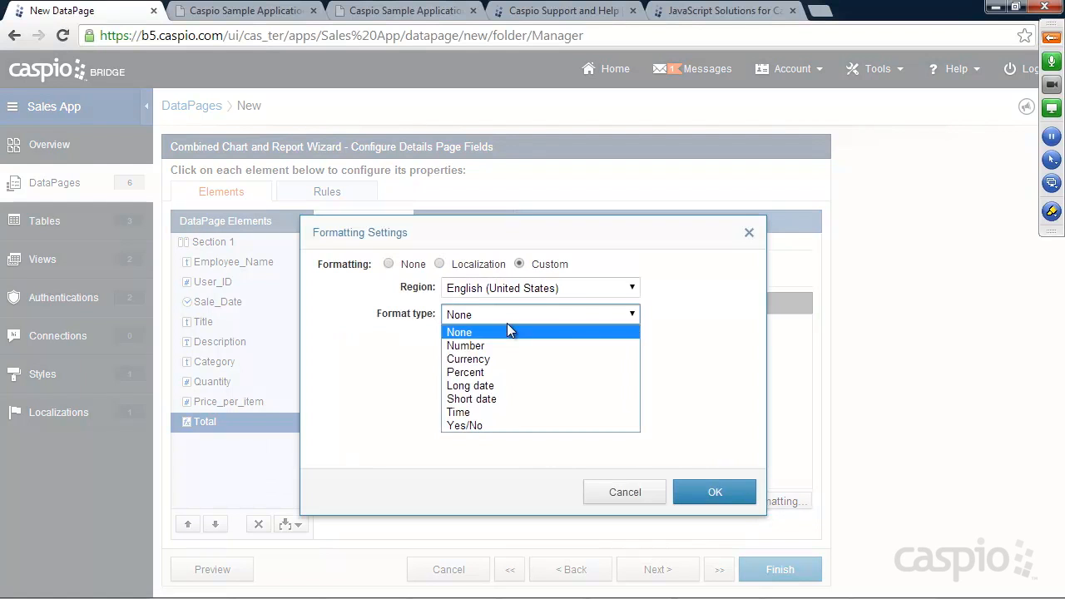
click(492, 362)
click(687, 489)
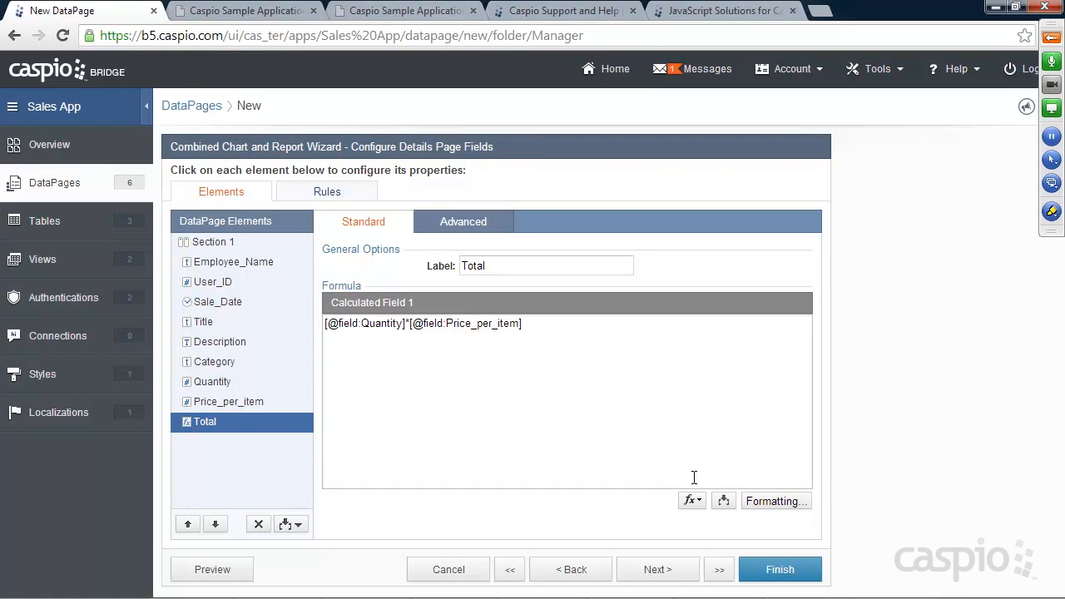
click(782, 573)
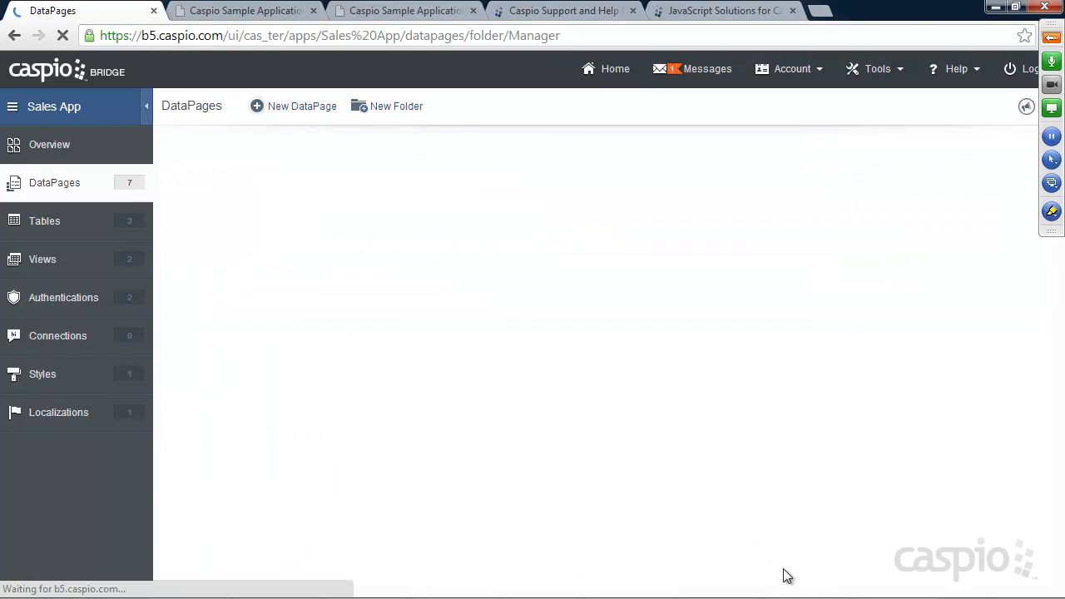
Step: Deploy View All Employee Sales Report as Enabled and copy its embed code
click(380, 309)
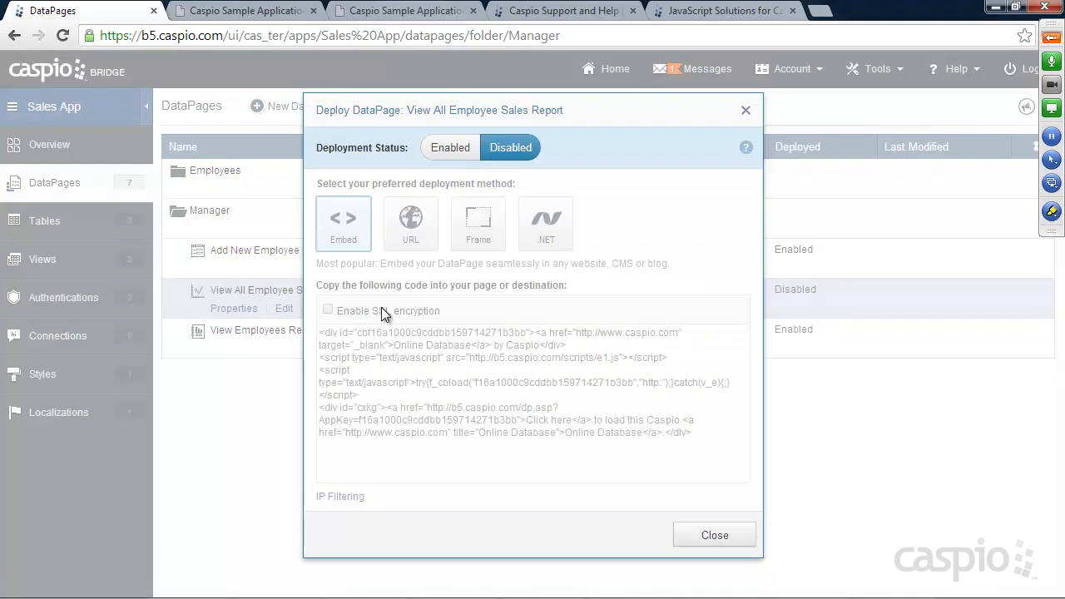
click(450, 149)
click(440, 374)
right_click(439, 373)
click(493, 164)
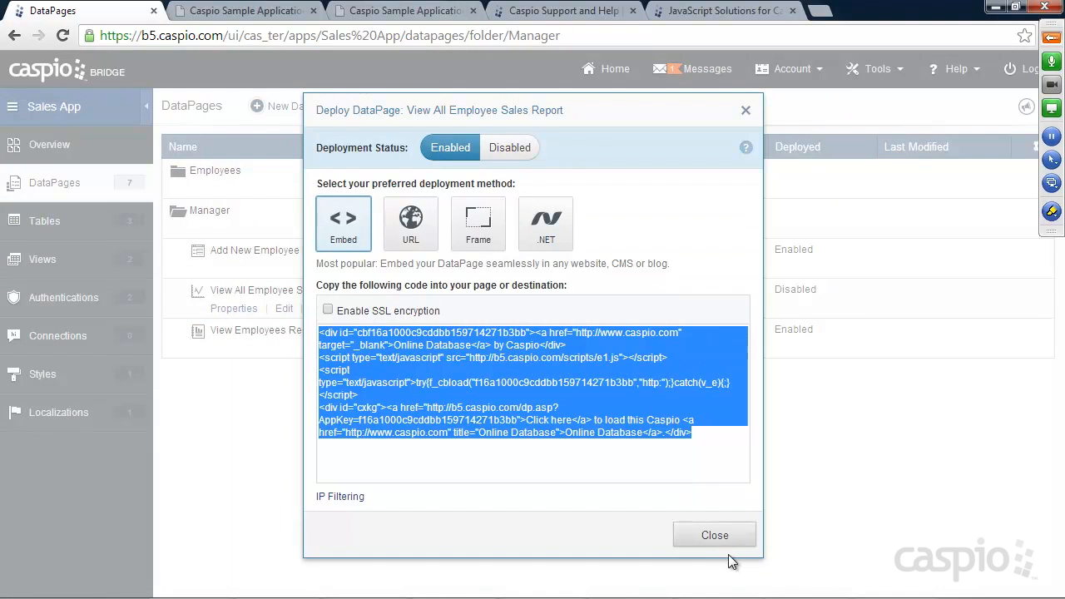
click(722, 539)
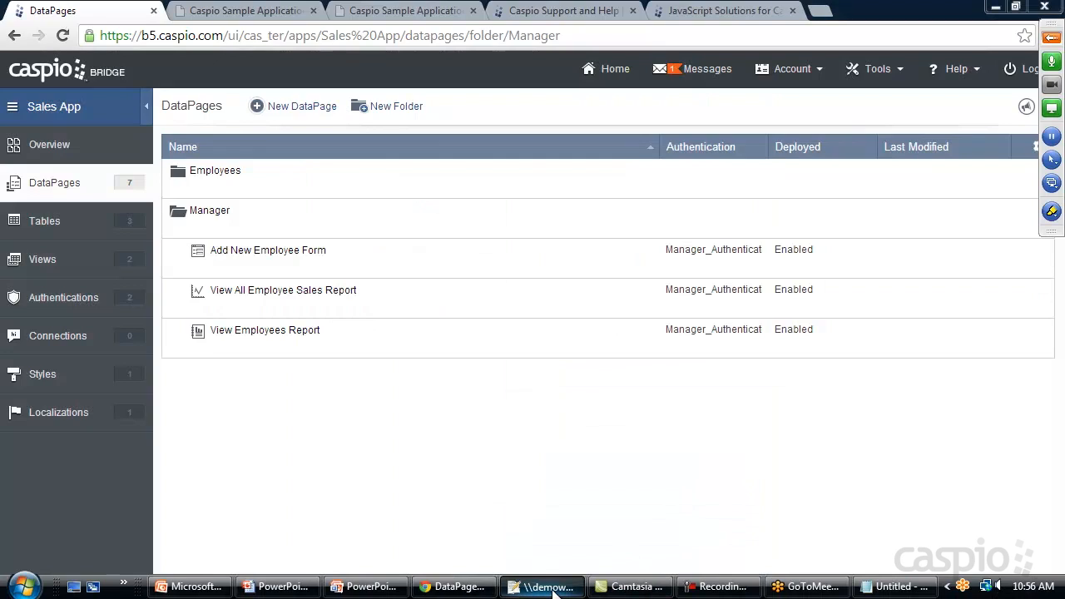
click(547, 587)
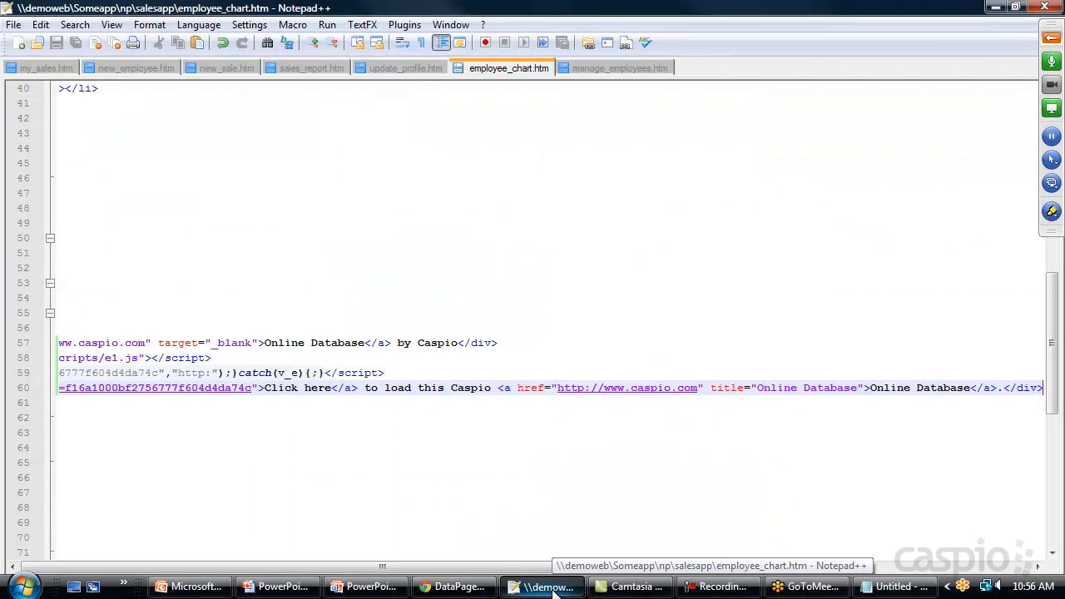
Step: Paste the embed code over the 'Deploy Code' placeholder in sales_report.htm, then minimize Notepad++
click(295, 69)
scroll(268, 335, down, 13)
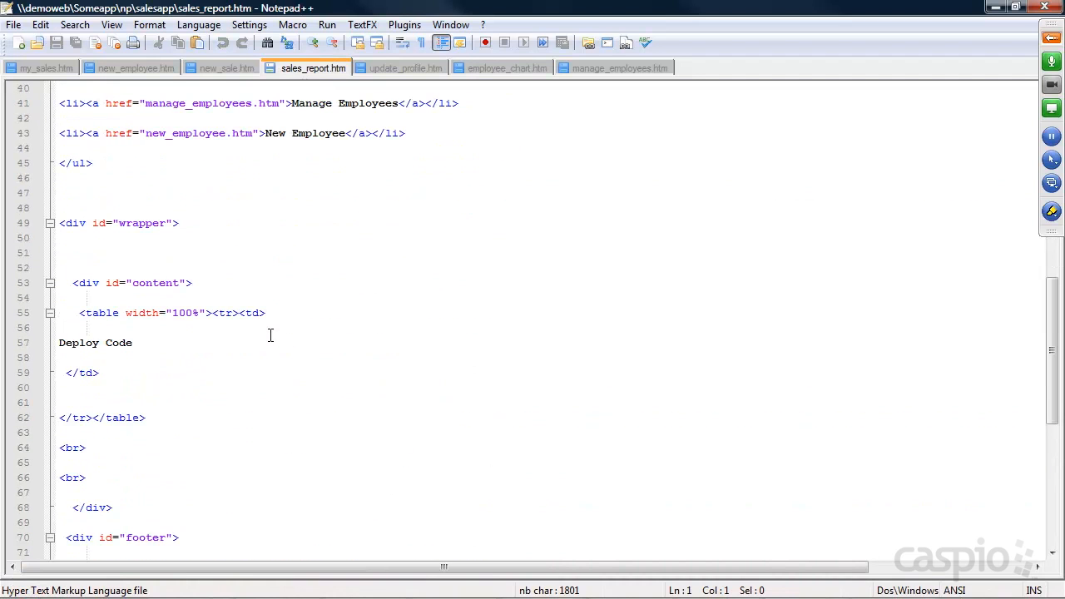
drag(134, 343, 46, 342)
key(ctrl+v)
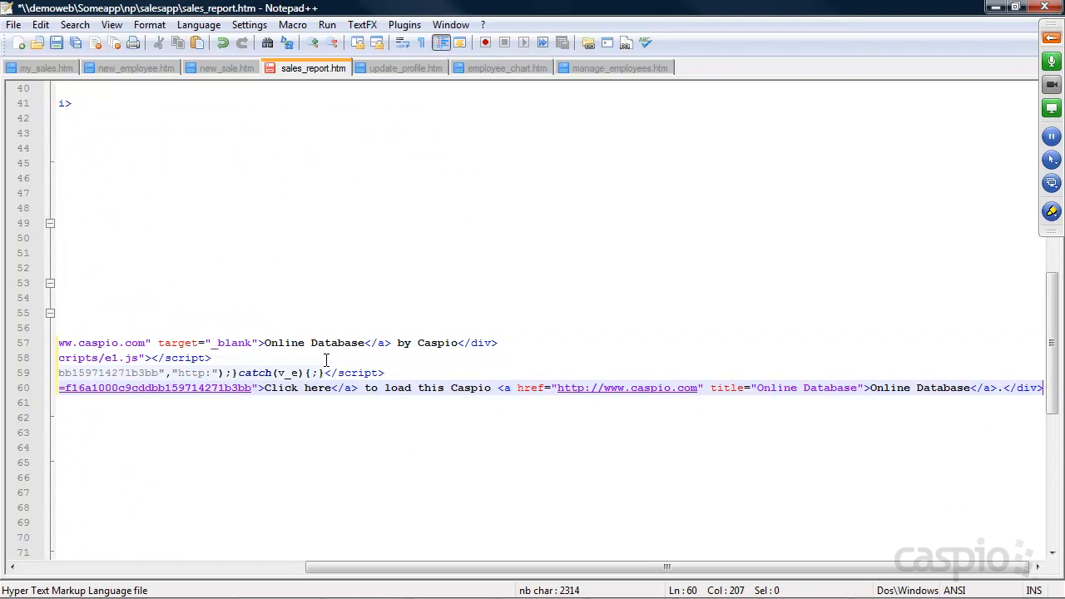
click(995, 6)
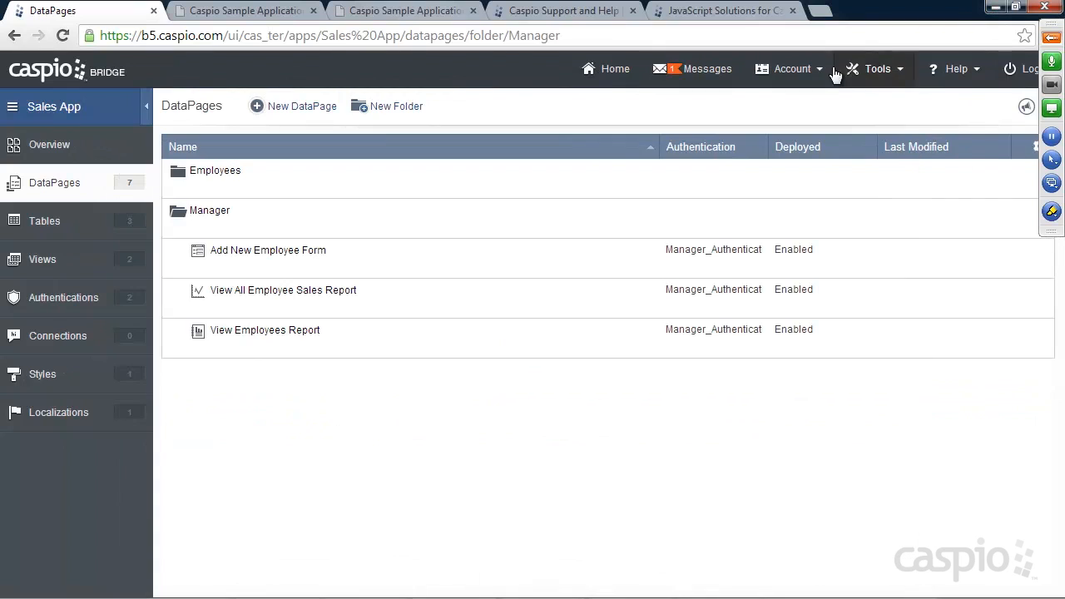
Step: Reload the demo site's Sales Report page and run the search
click(385, 11)
click(64, 36)
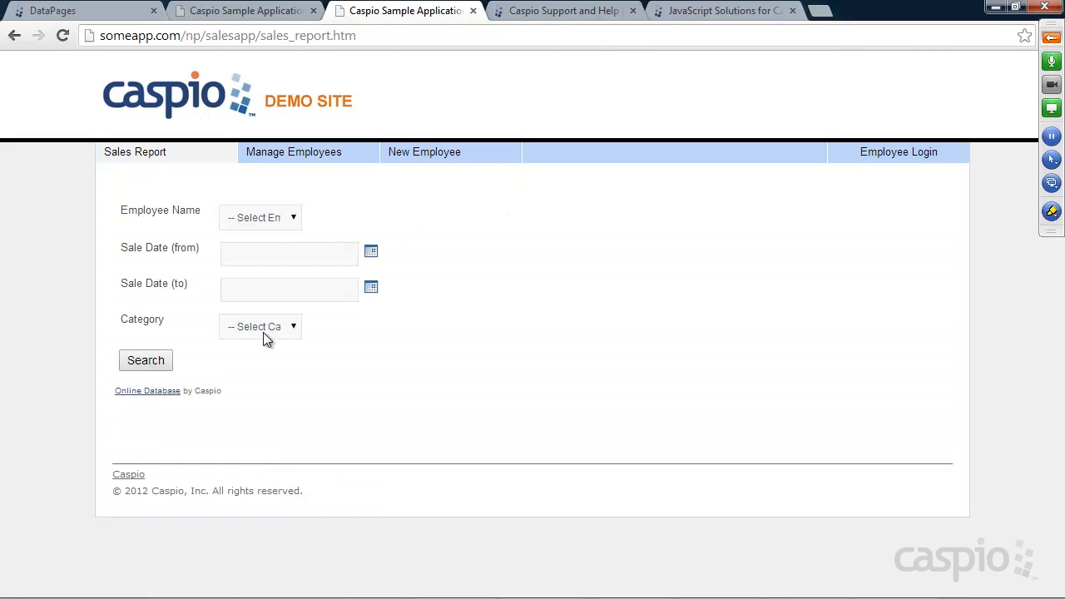
click(165, 361)
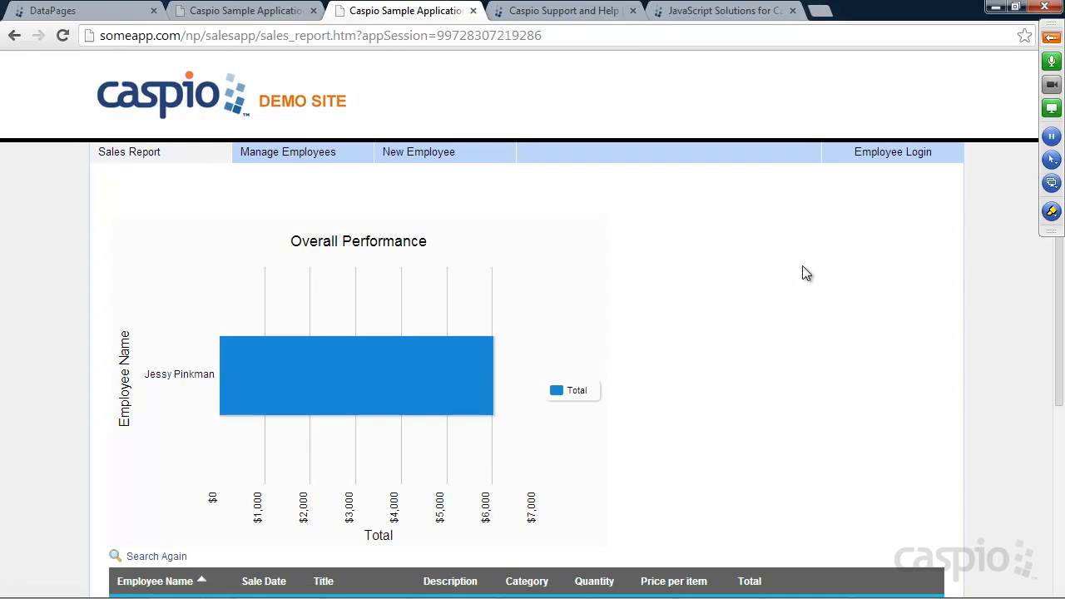
scroll(805, 274, down, 2)
scroll(807, 270, down, 1)
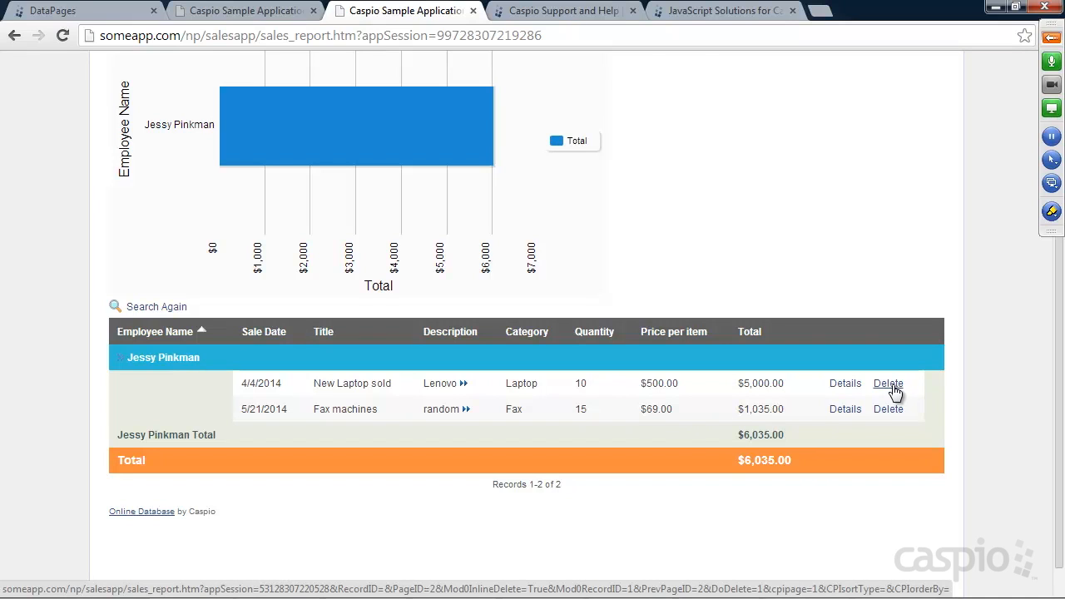
Step: Reassign the Fax machines sale to the employee with User ID 2 and update it
click(848, 410)
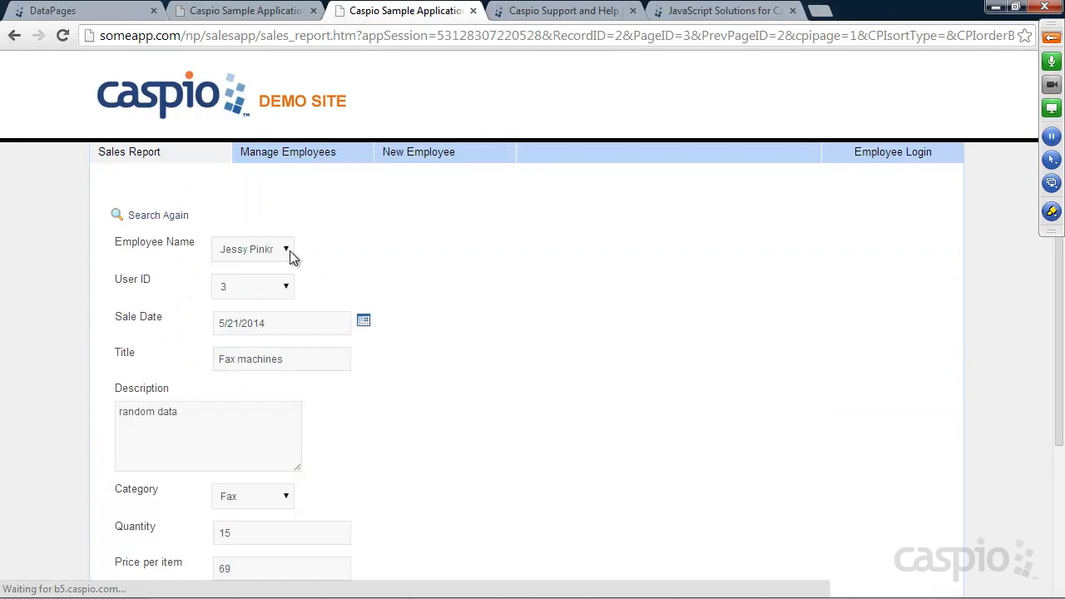
click(289, 250)
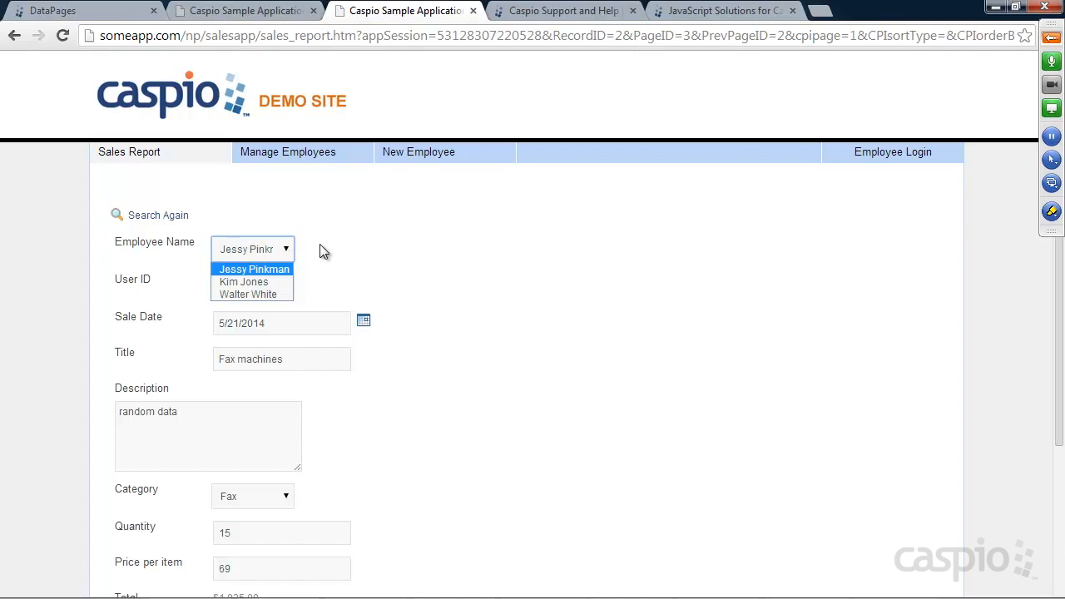
click(323, 252)
click(287, 248)
click(249, 294)
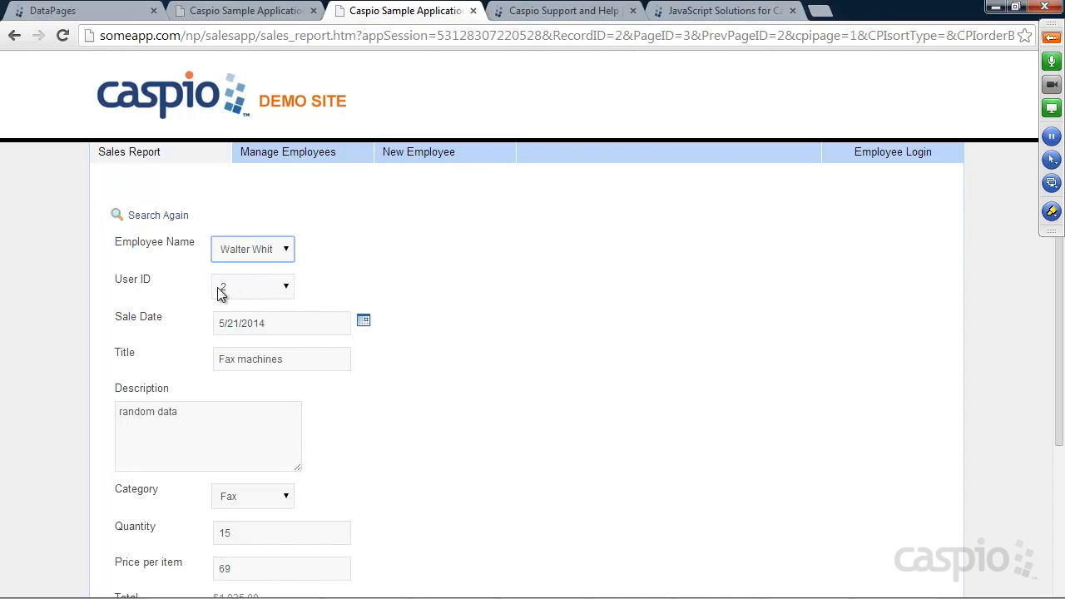
click(277, 251)
click(256, 268)
click(272, 251)
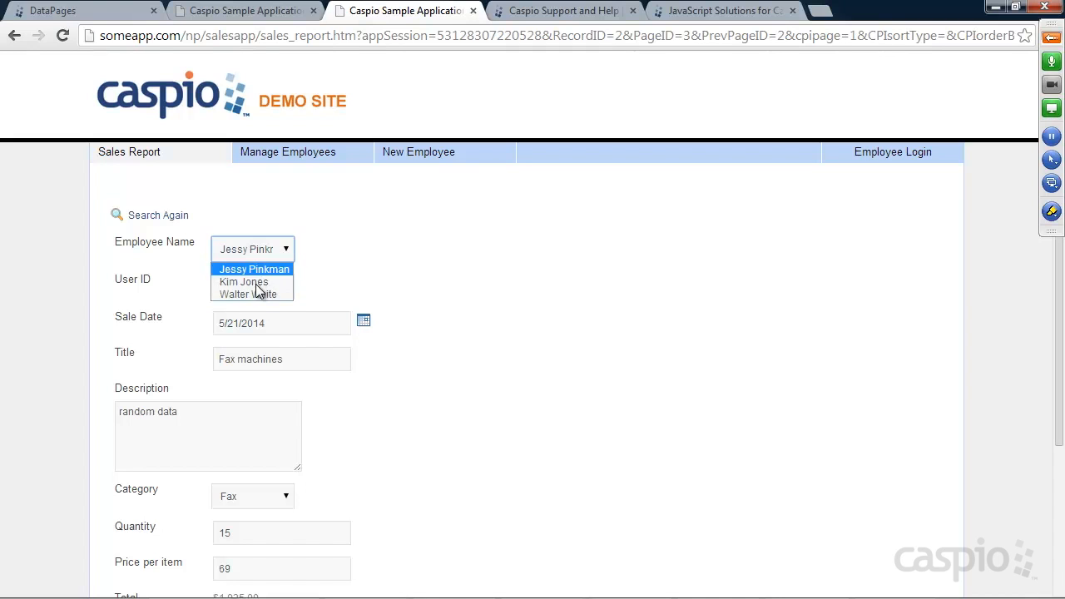
click(251, 295)
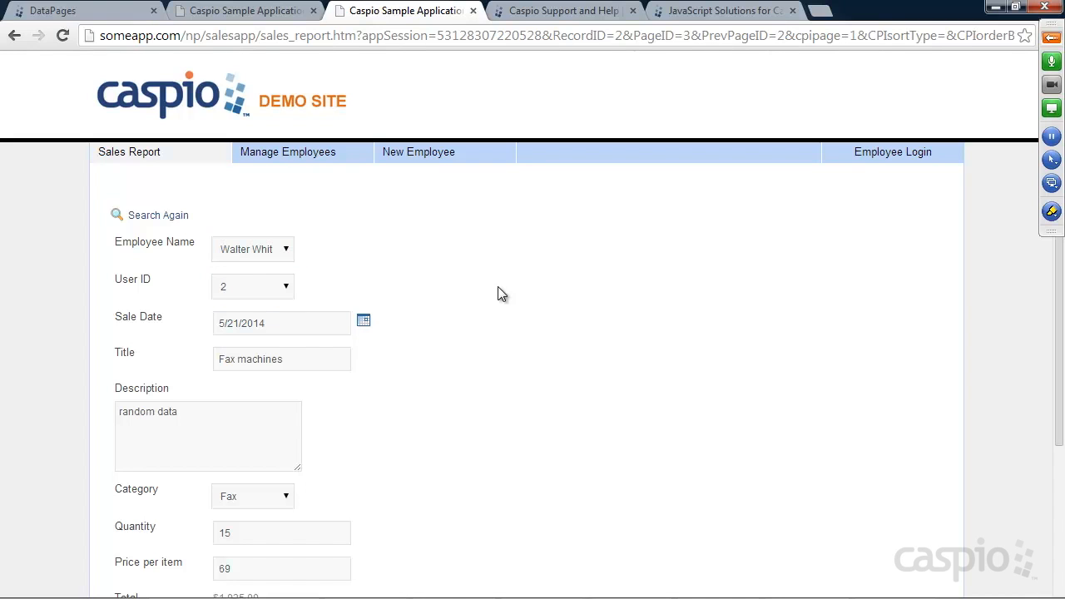
scroll(502, 287, down, 3)
click(140, 418)
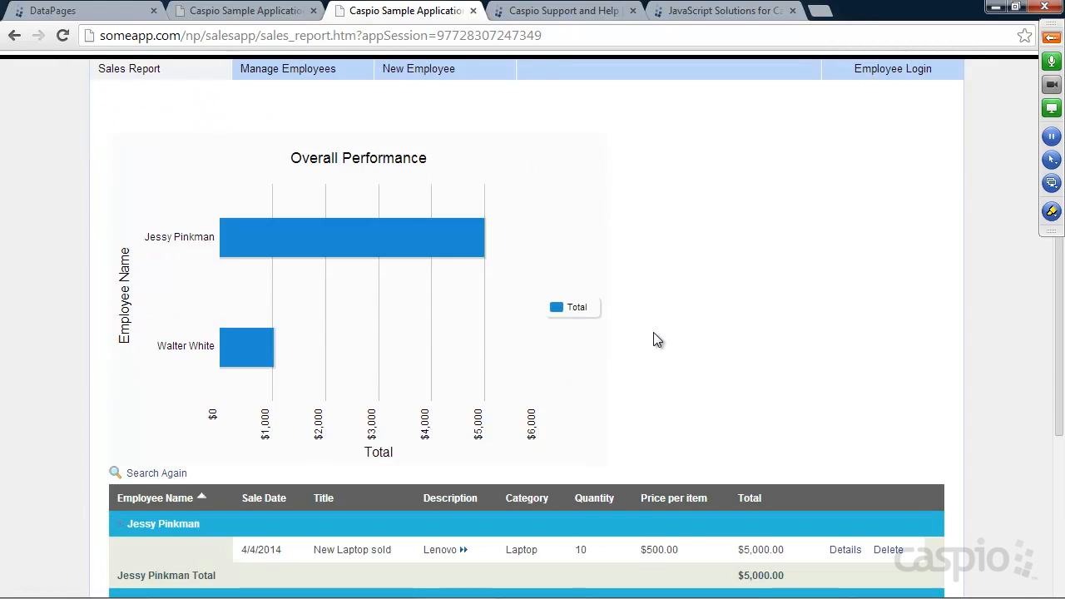
Step: Check the chart's per-employee totals of $1,035.00 and $5,000.00 on the updated report
scroll(656, 337, down, 3)
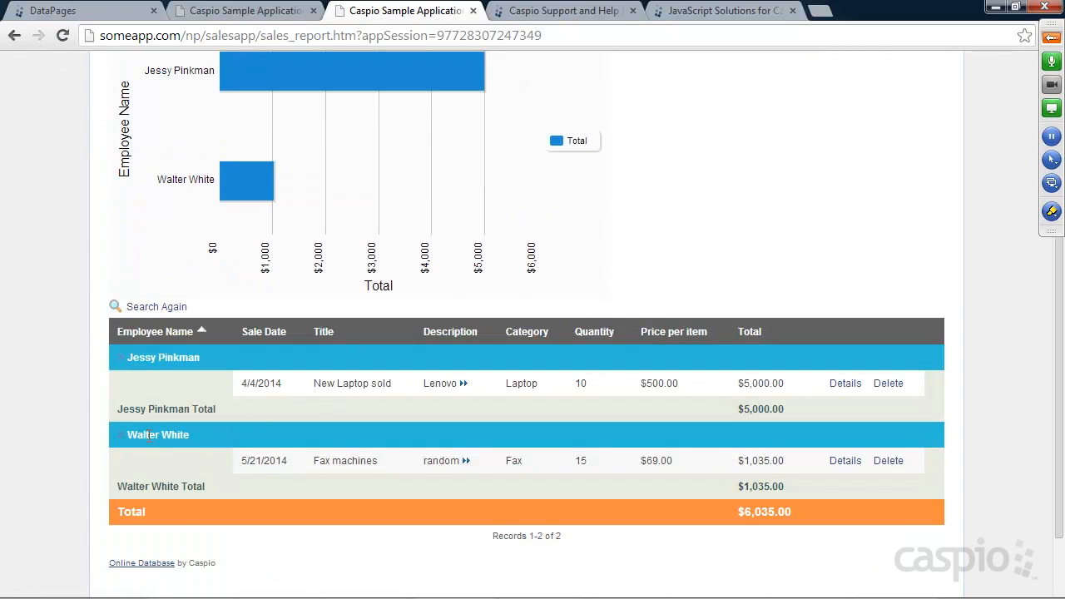
mouse_move(229, 187)
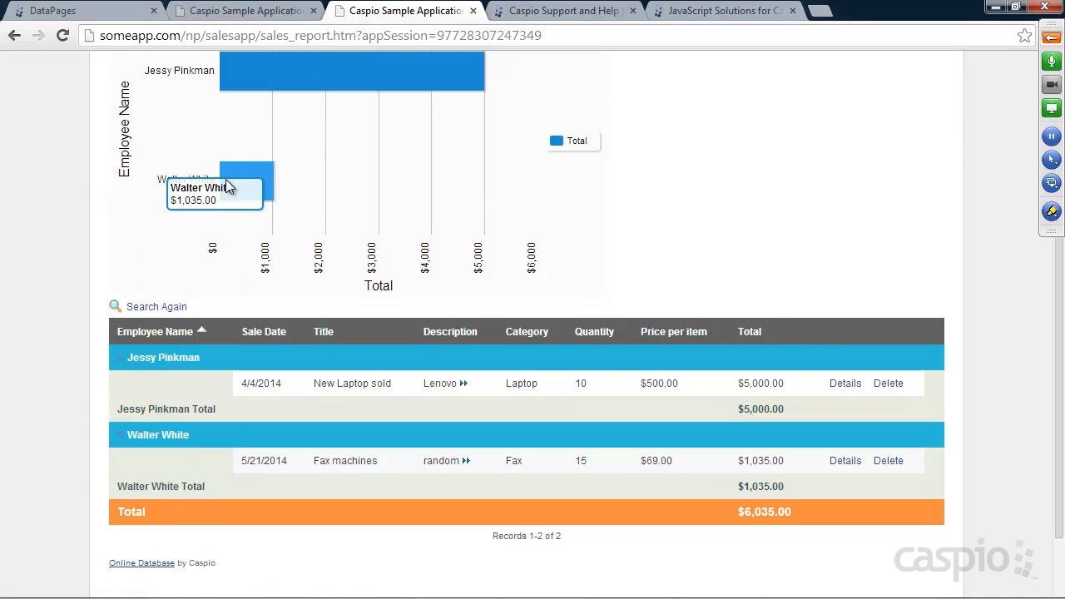
mouse_move(285, 82)
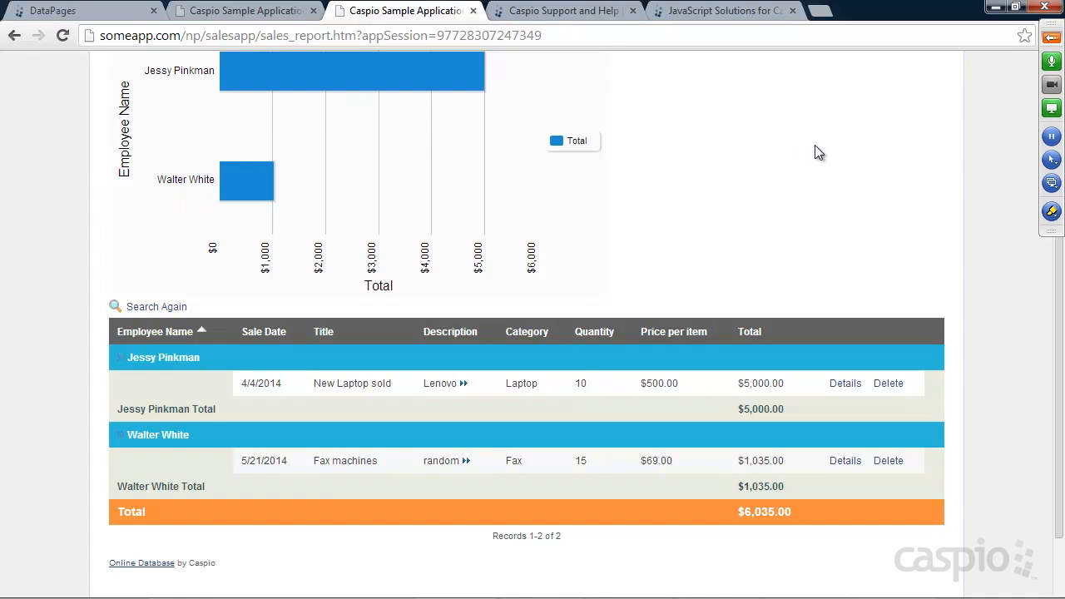
scroll(811, 154, up, 3)
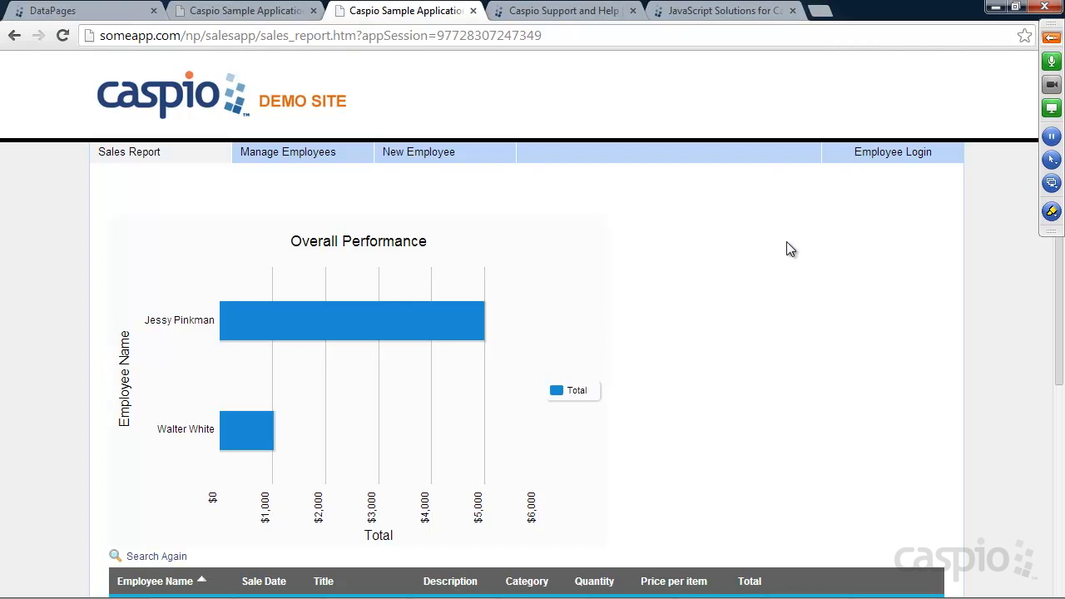
click(1052, 36)
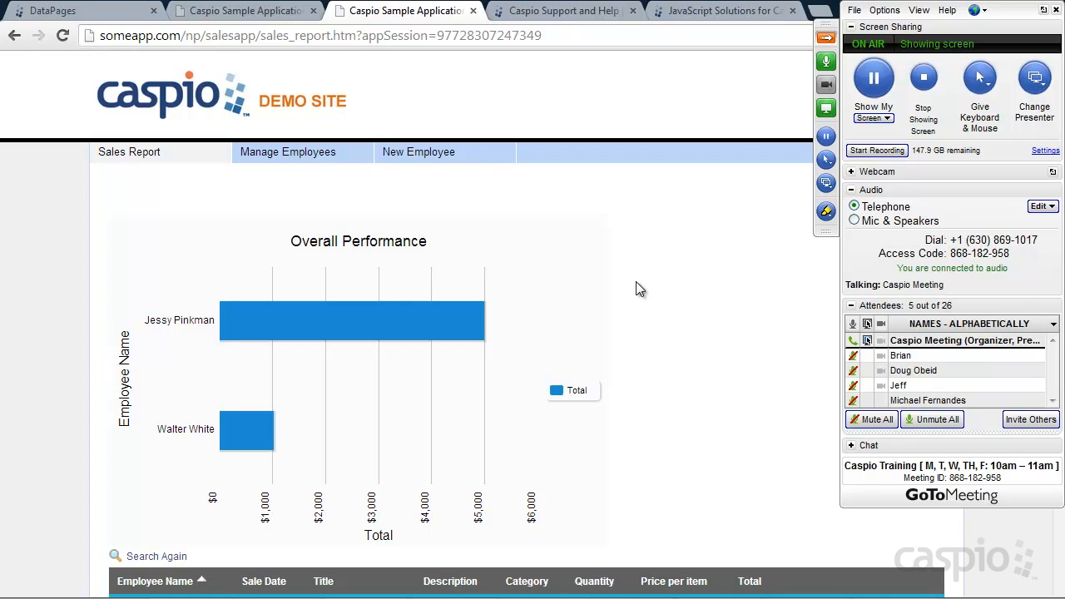
Step: Return to the PowerPoint show and advance through the Deployment slide's website mock-up to the Thank you slide
key(alt+Tab)
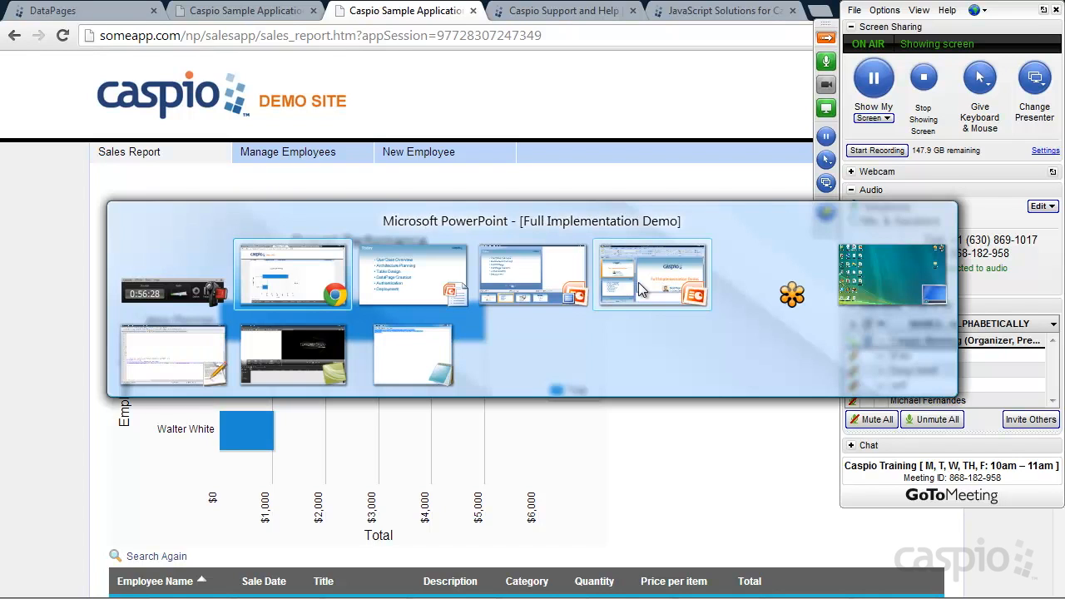
click(438, 284)
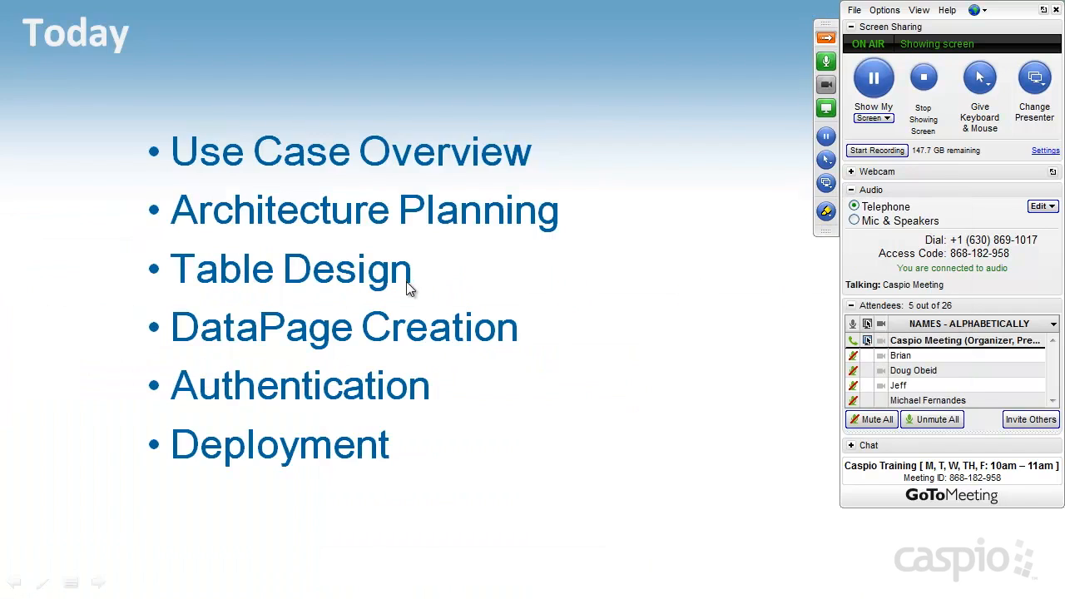
click(506, 281)
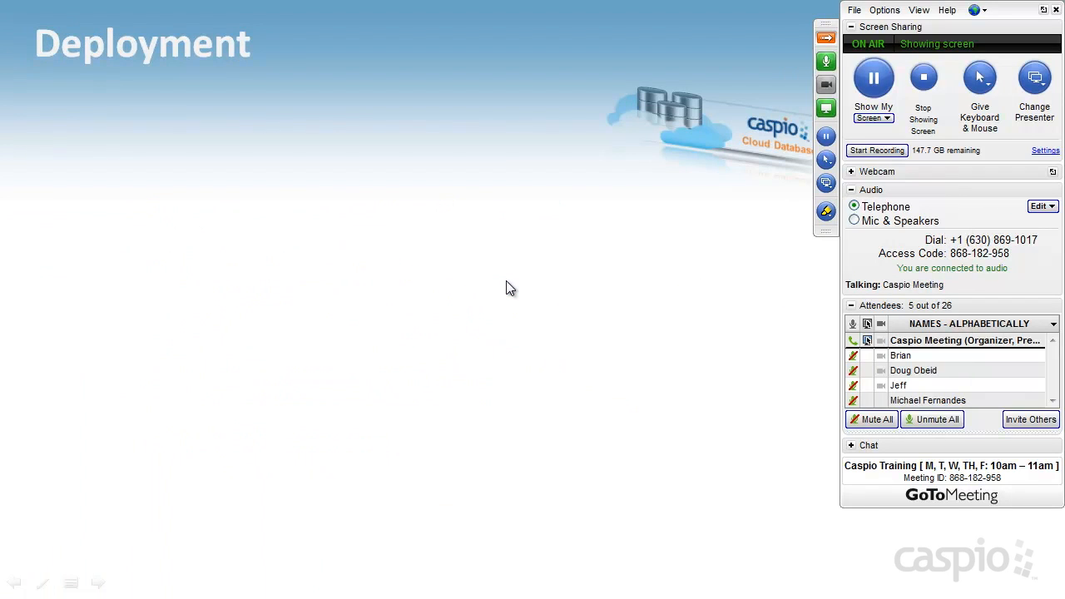
click(506, 282)
click(506, 280)
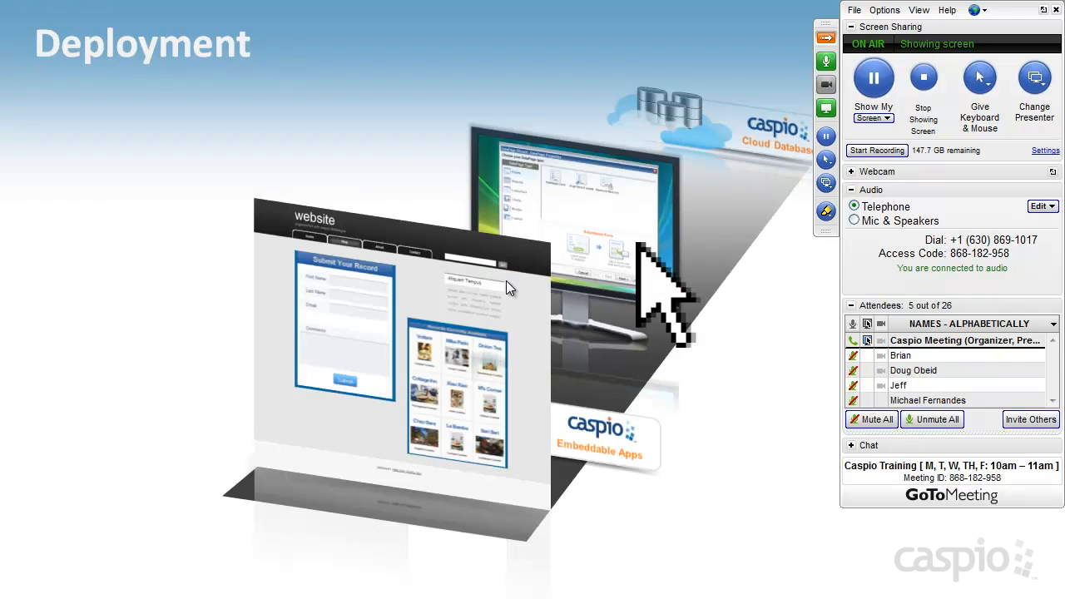
click(505, 281)
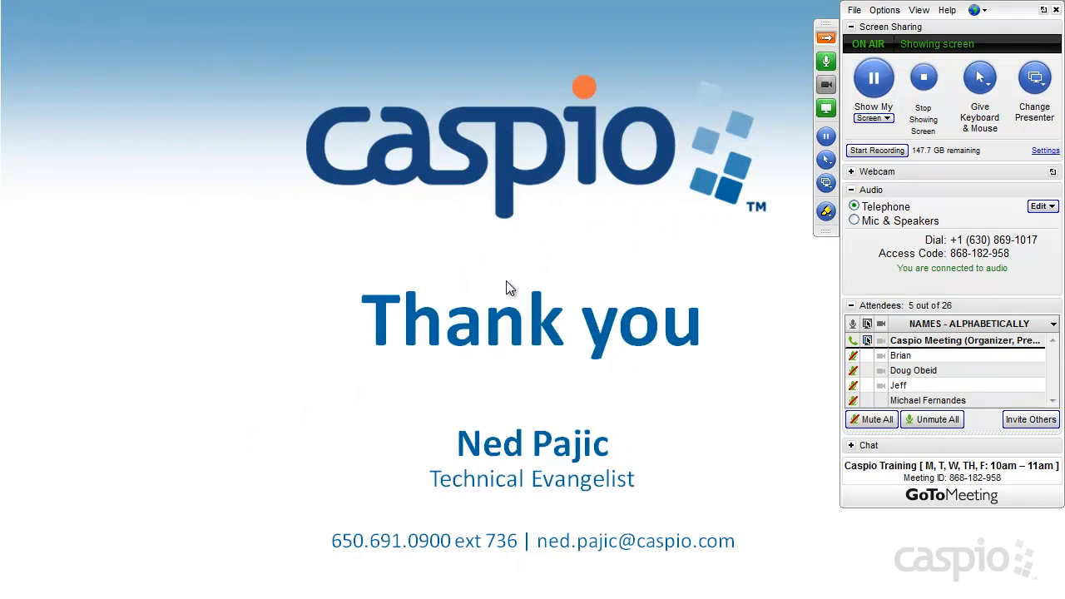